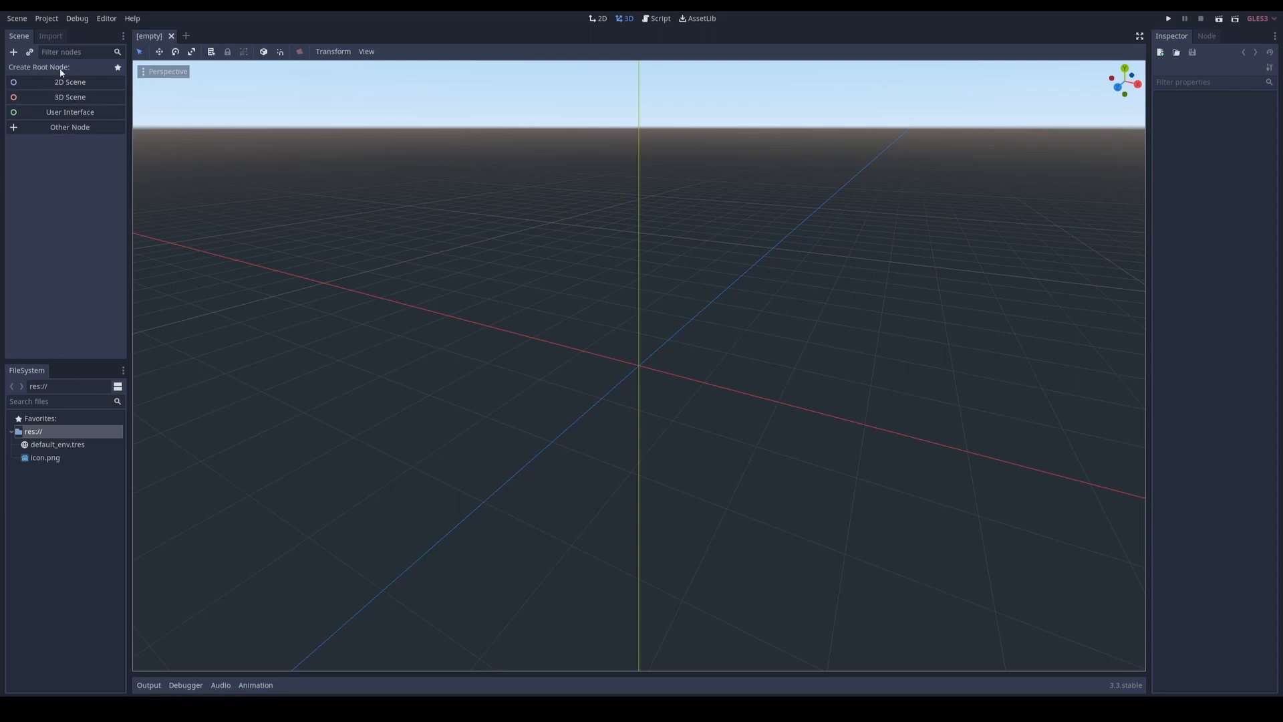
# Step: Move the Scene and Import docks into the Inspector's dock group and switch the FileSystem dock to split mode
pyautogui.moveTo(18, 41); pyautogui.dragTo(1172, 40)
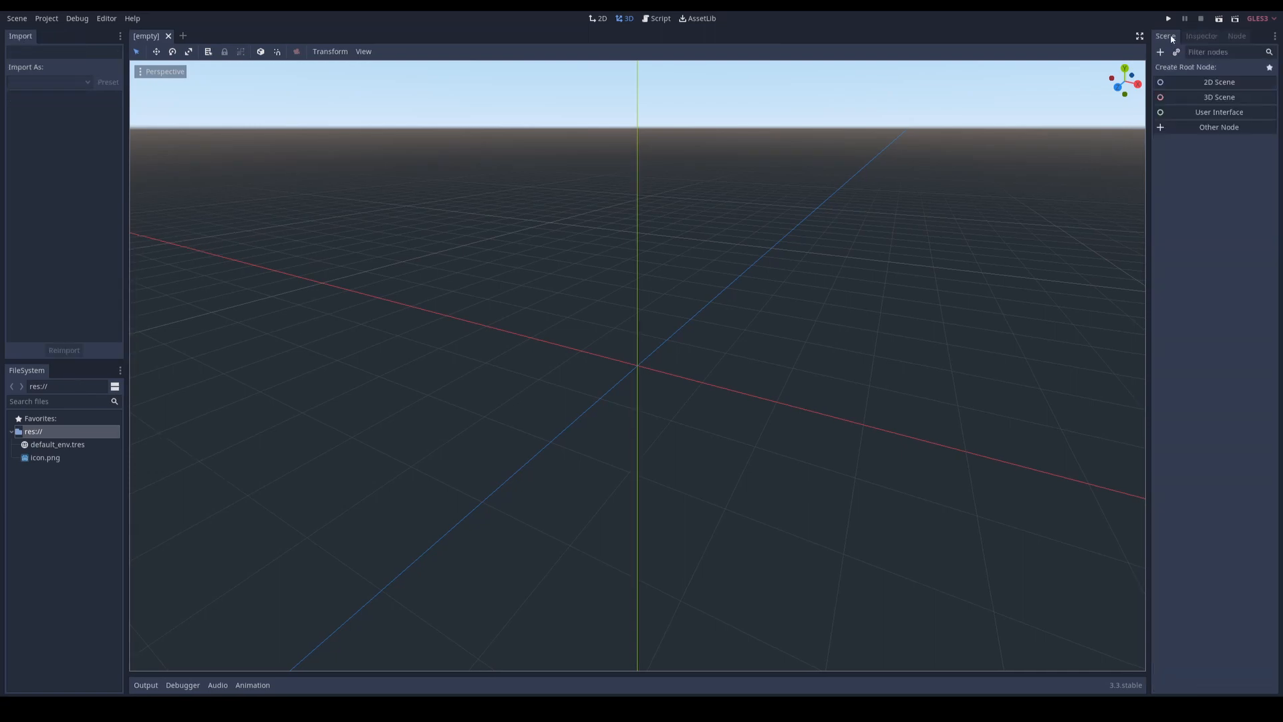
pyautogui.moveTo(20, 37); pyautogui.dragTo(1208, 41)
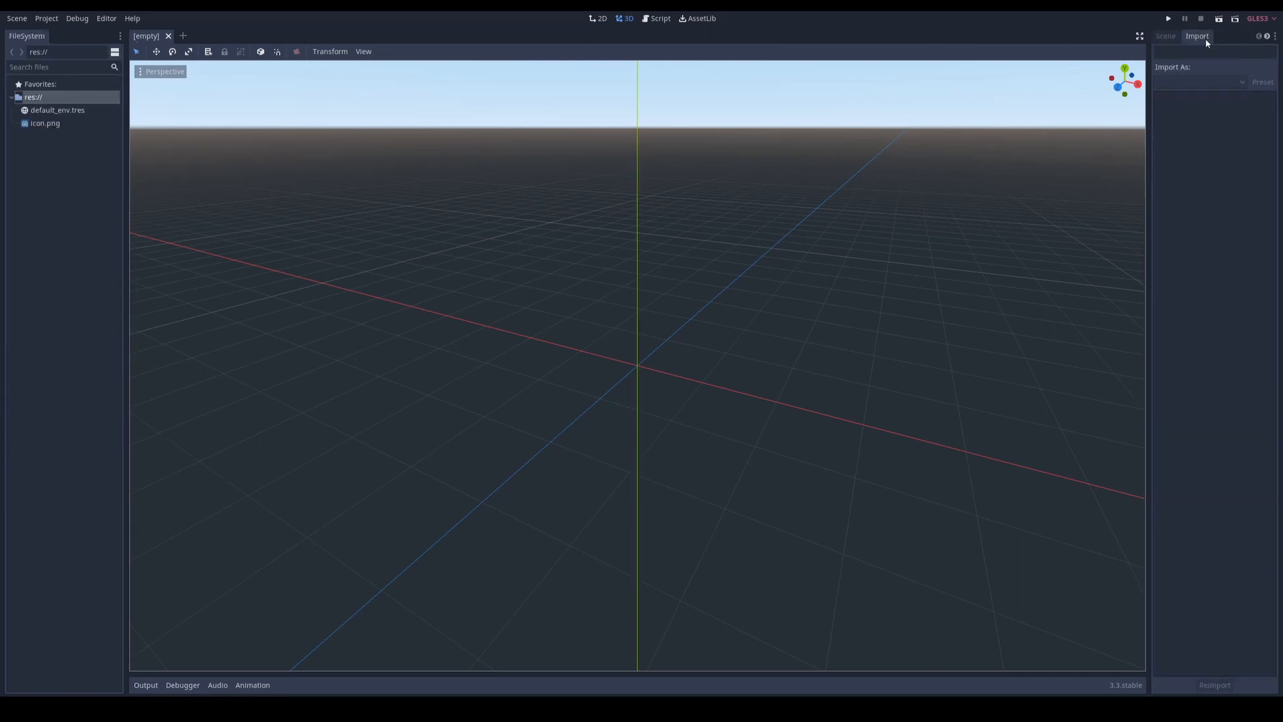
pyautogui.click(115, 53)
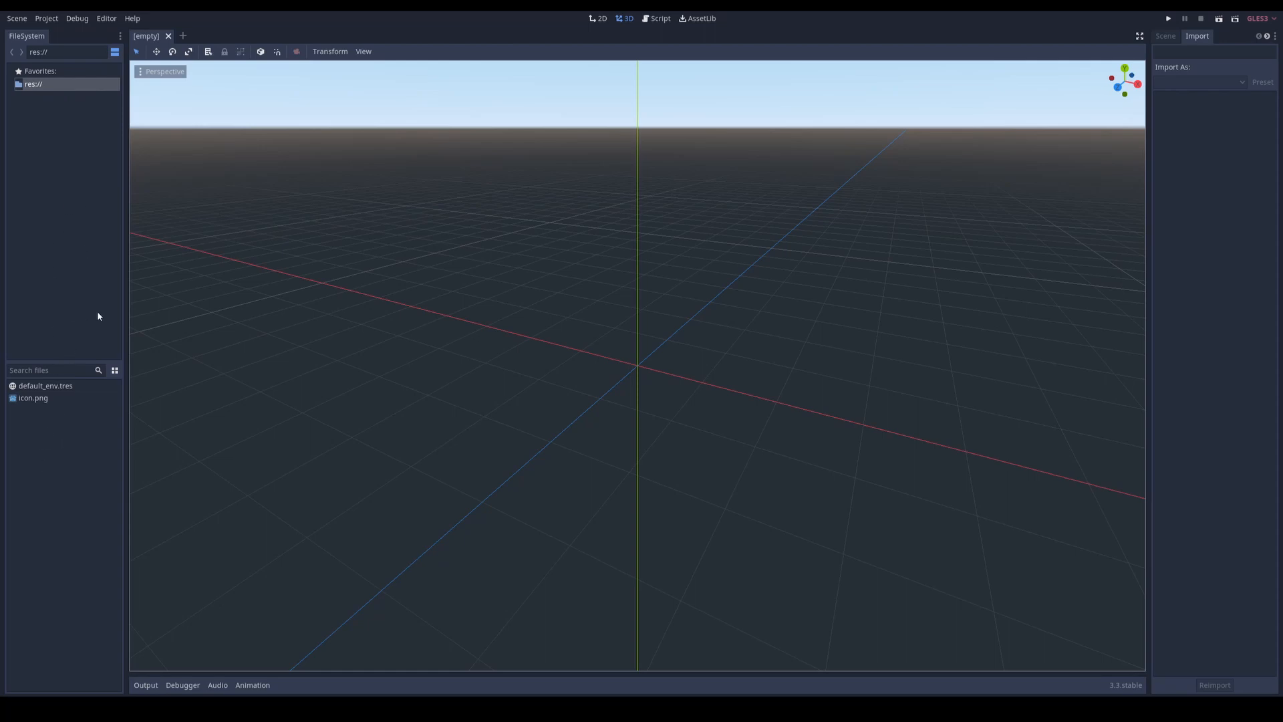
# Step: Move the Inspector and Node docks into the dock slot directly below the Scene dock
pyautogui.click(1168, 35)
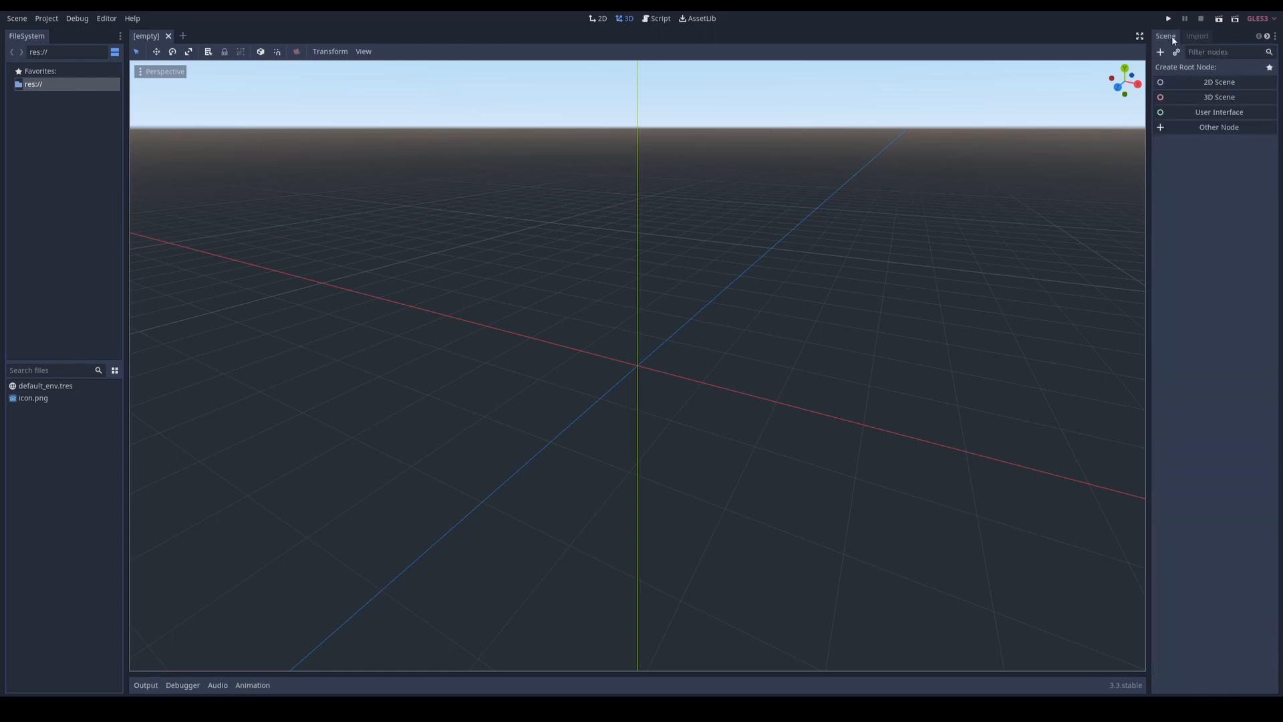
pyautogui.click(1269, 38)
pyautogui.click(1206, 36)
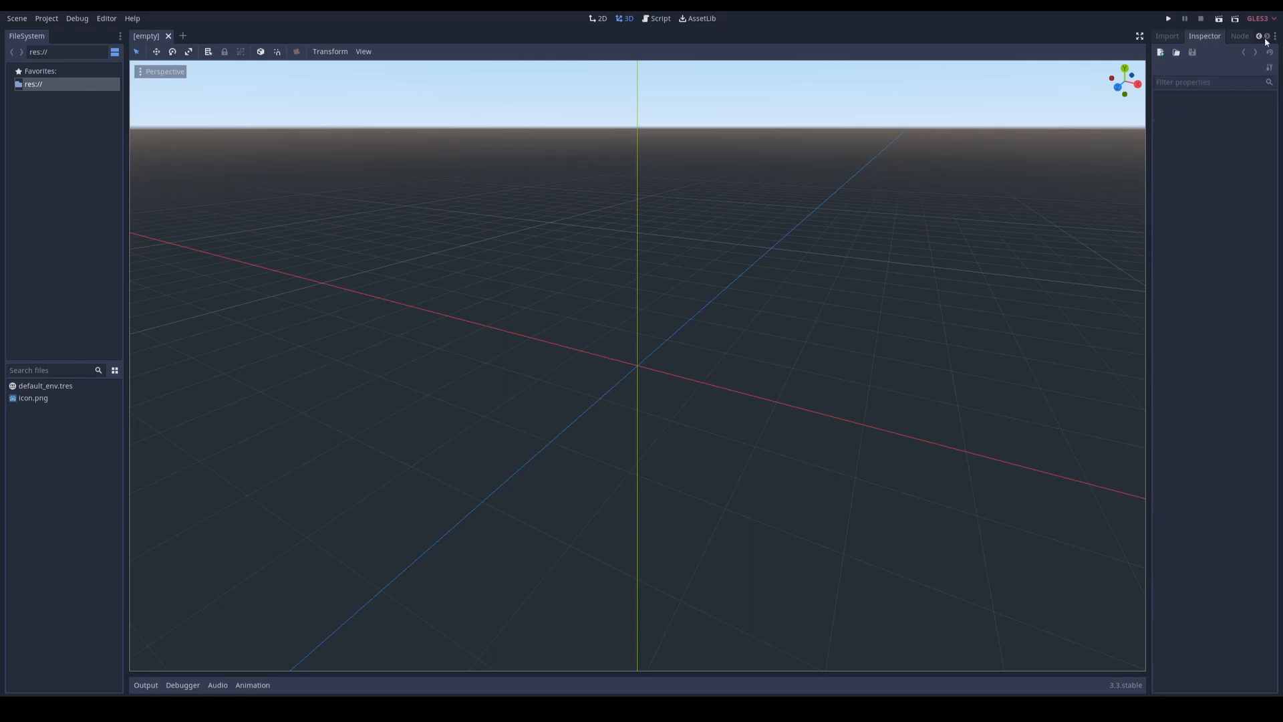
pyautogui.click(1276, 36)
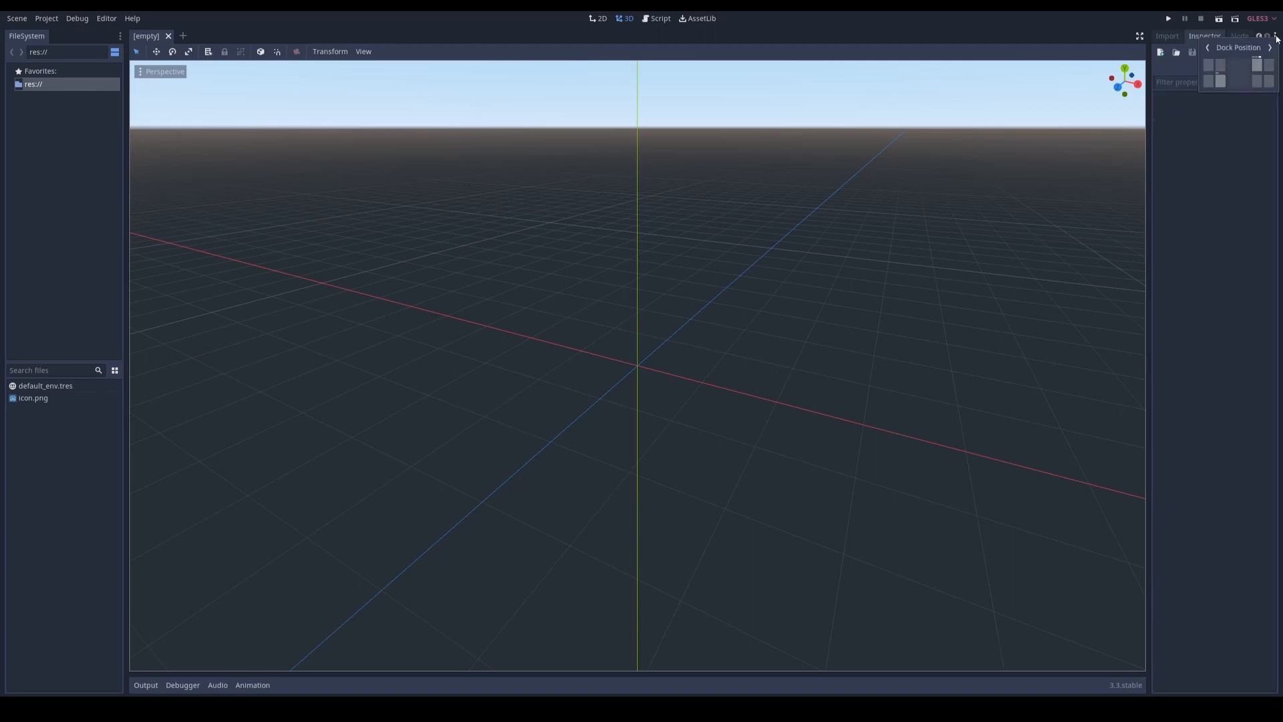
pyautogui.click(1257, 84)
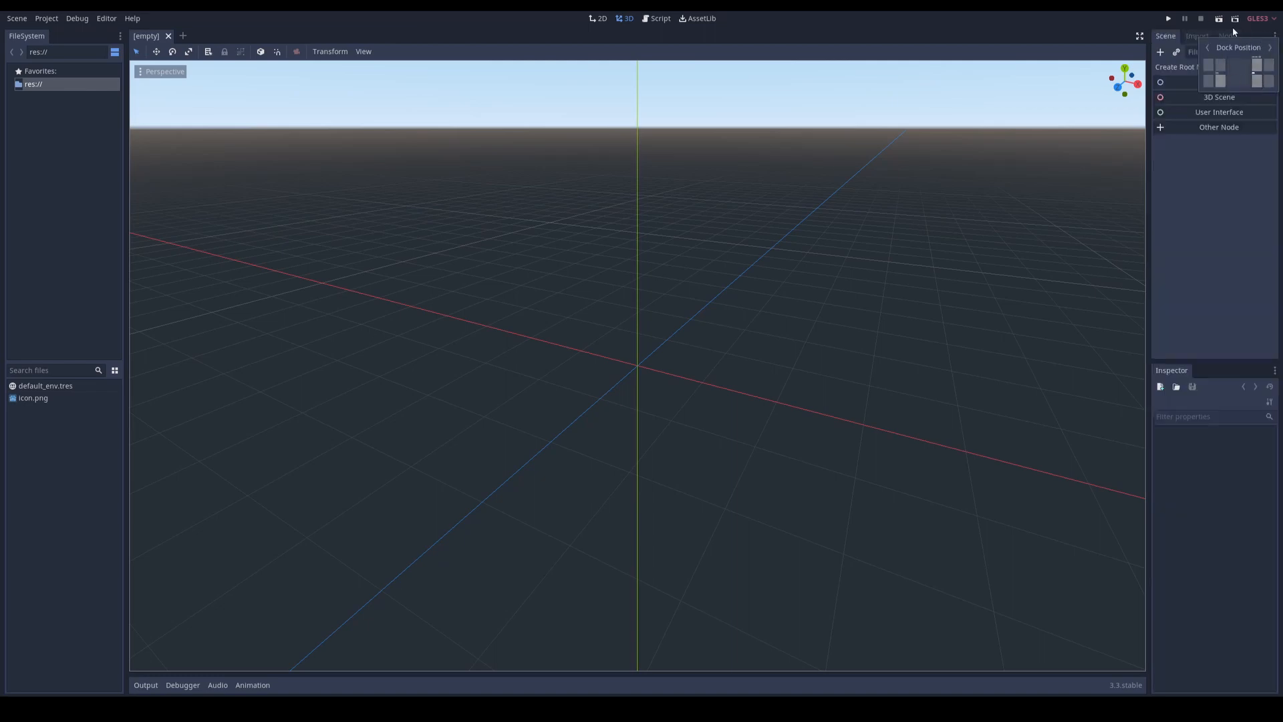
pyautogui.click(1232, 27)
pyautogui.click(1274, 37)
pyautogui.click(1258, 81)
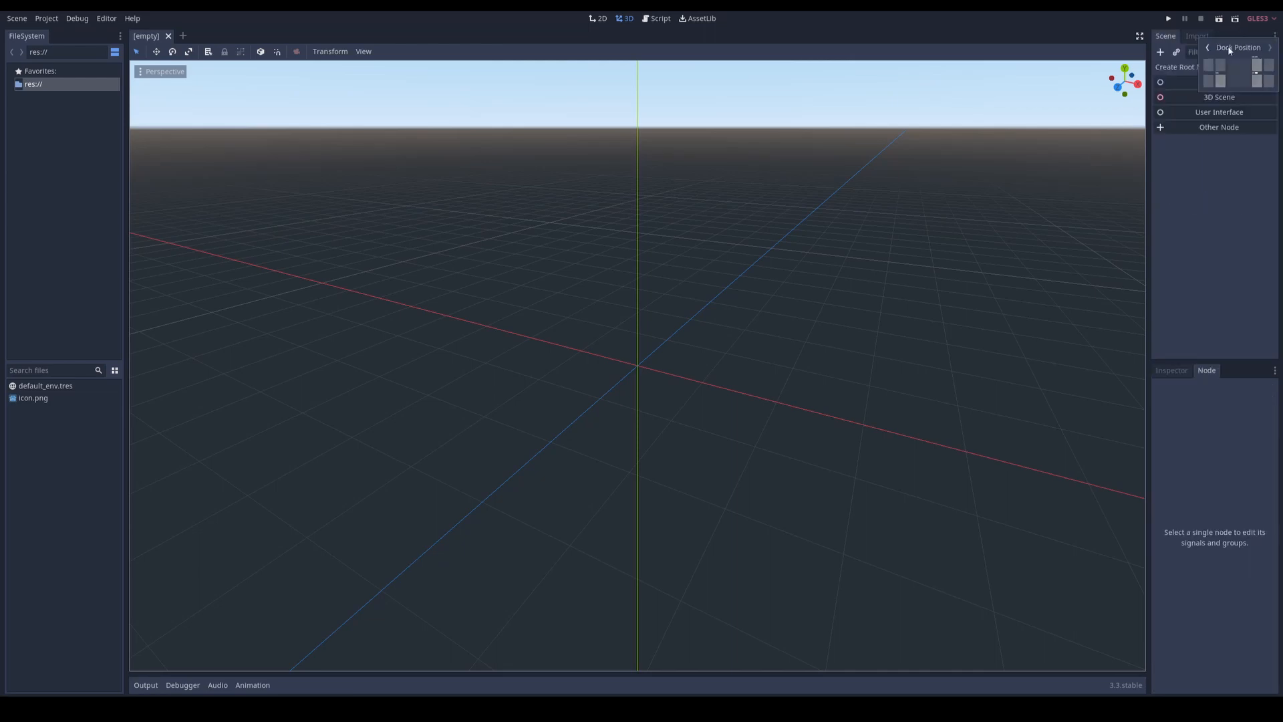
pyautogui.click(33, 120)
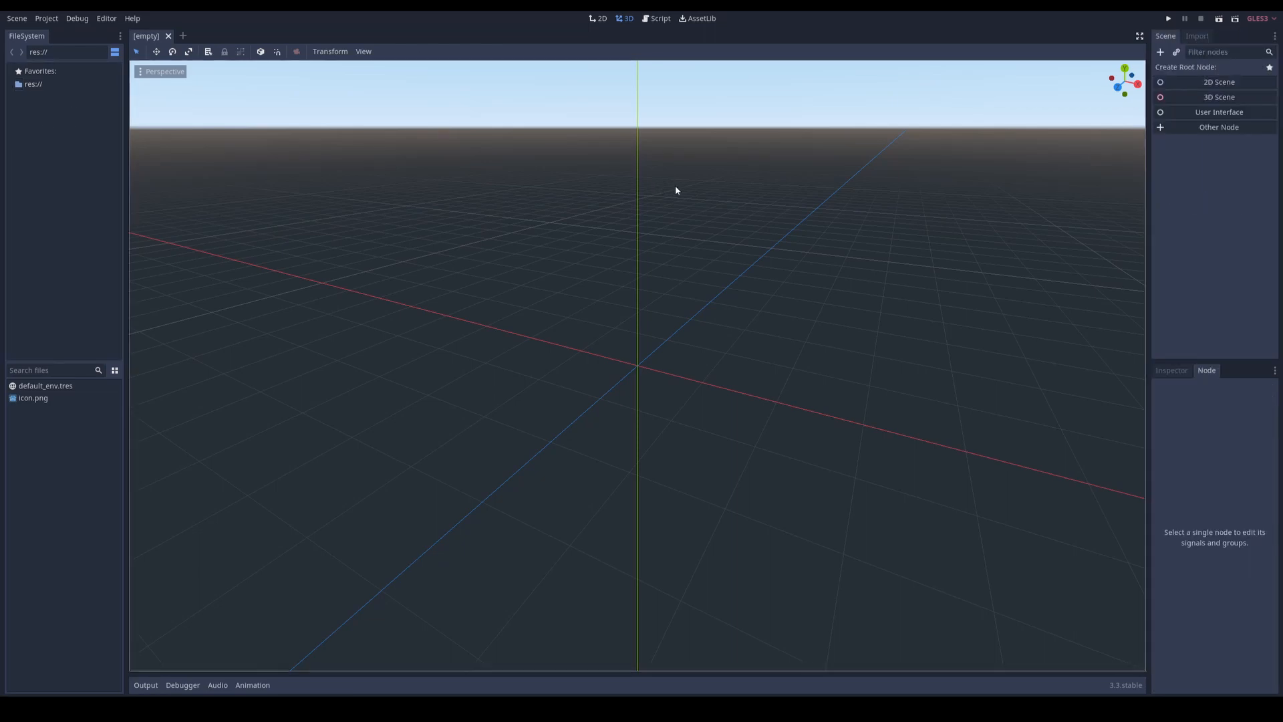
# Step: Create a 2D Scene root node and display its properties in the Inspector
pyautogui.click(1198, 81)
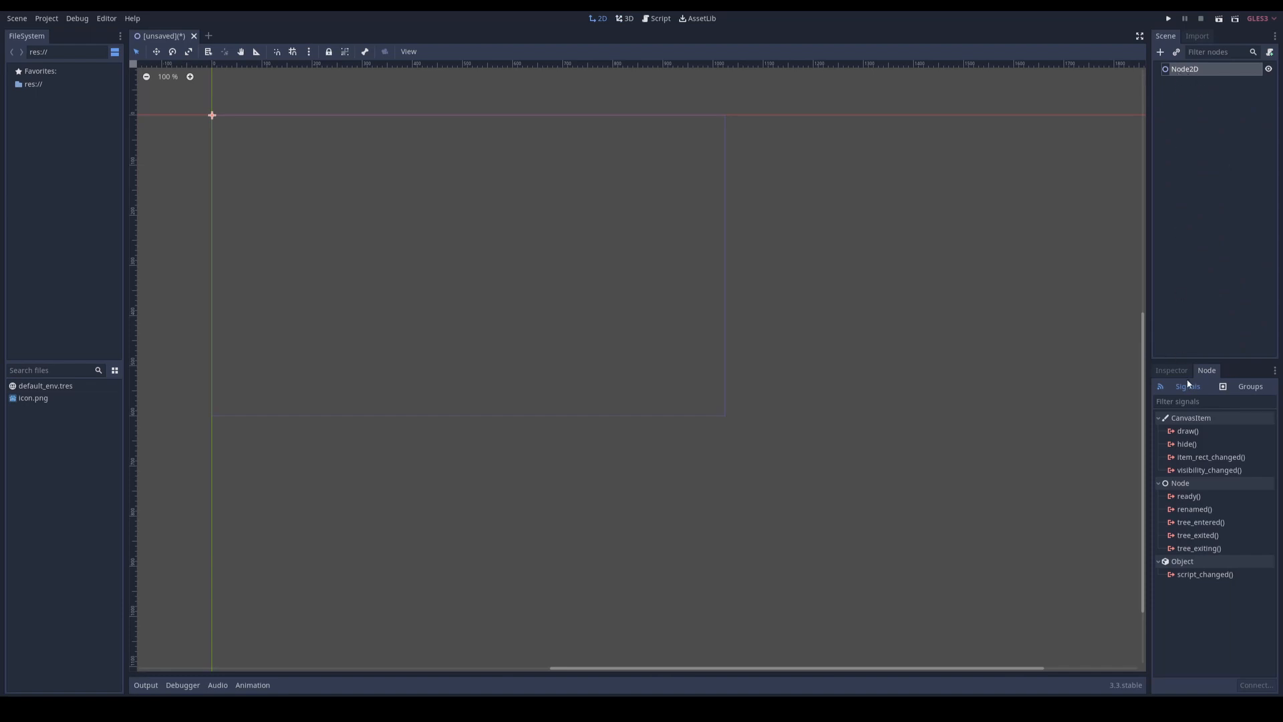
pyautogui.click(1172, 370)
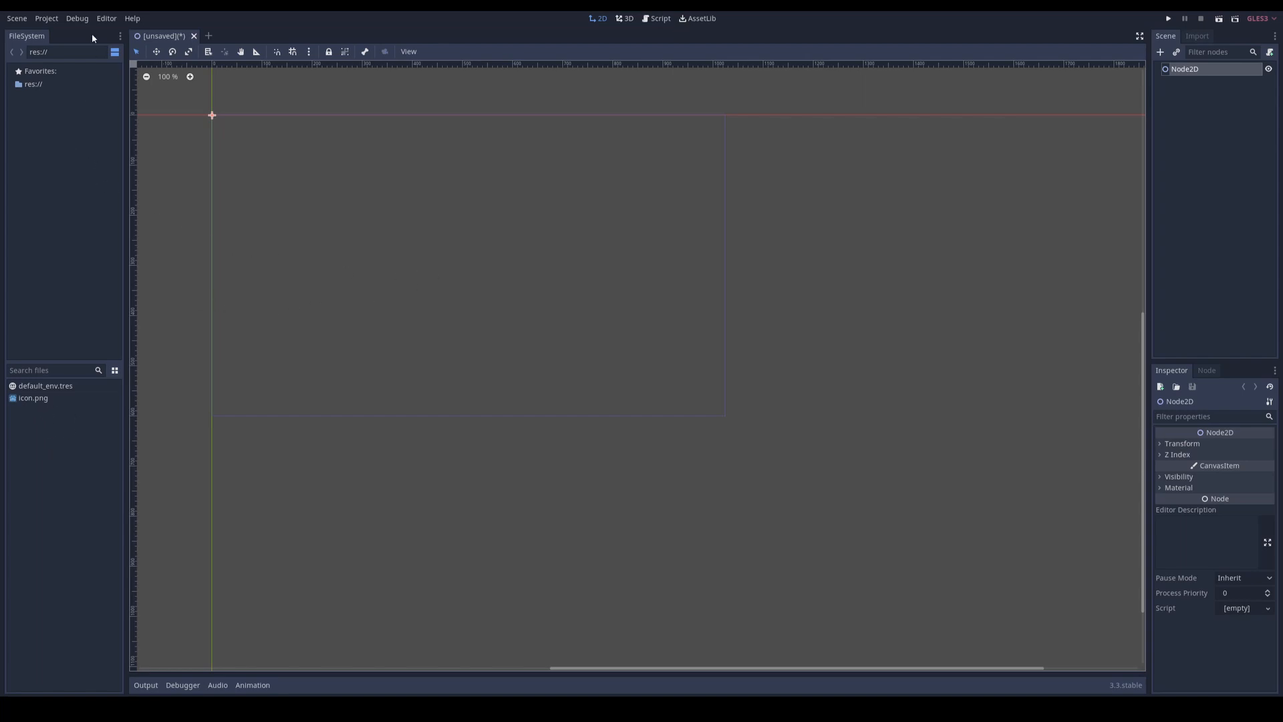
pyautogui.click(106, 19)
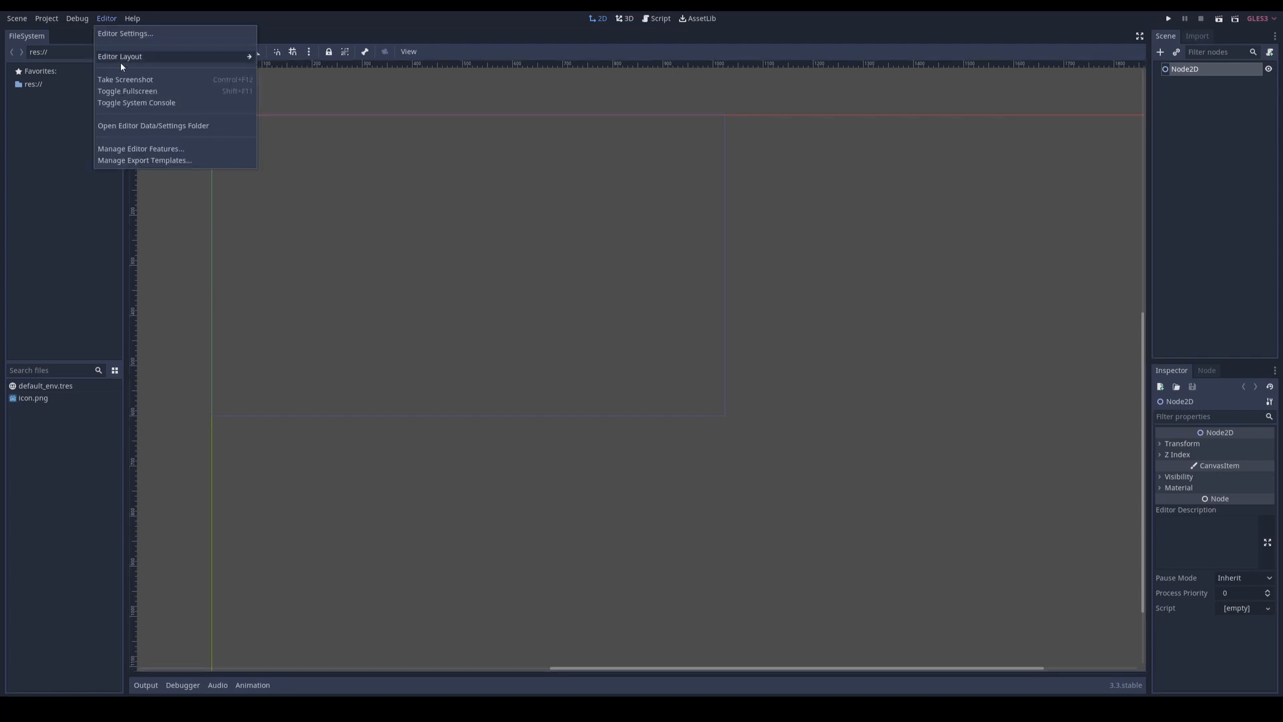
pyautogui.moveTo(115, 60)
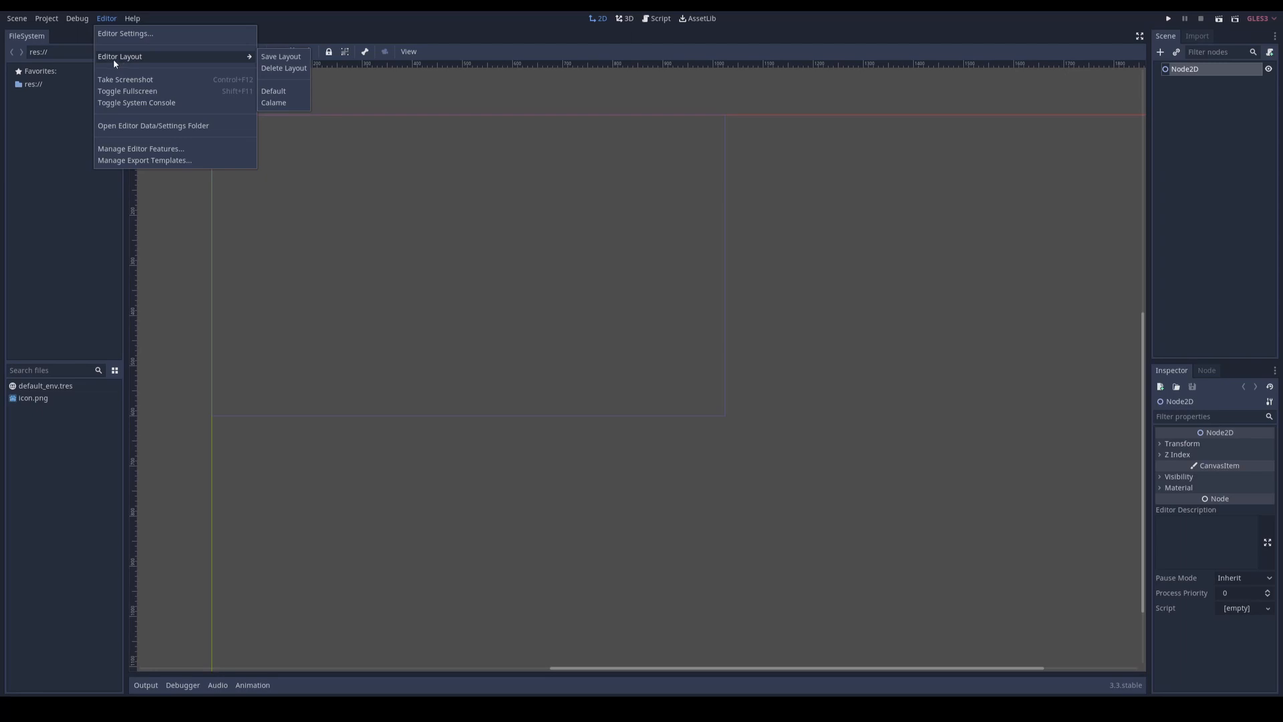
pyautogui.click(280, 59)
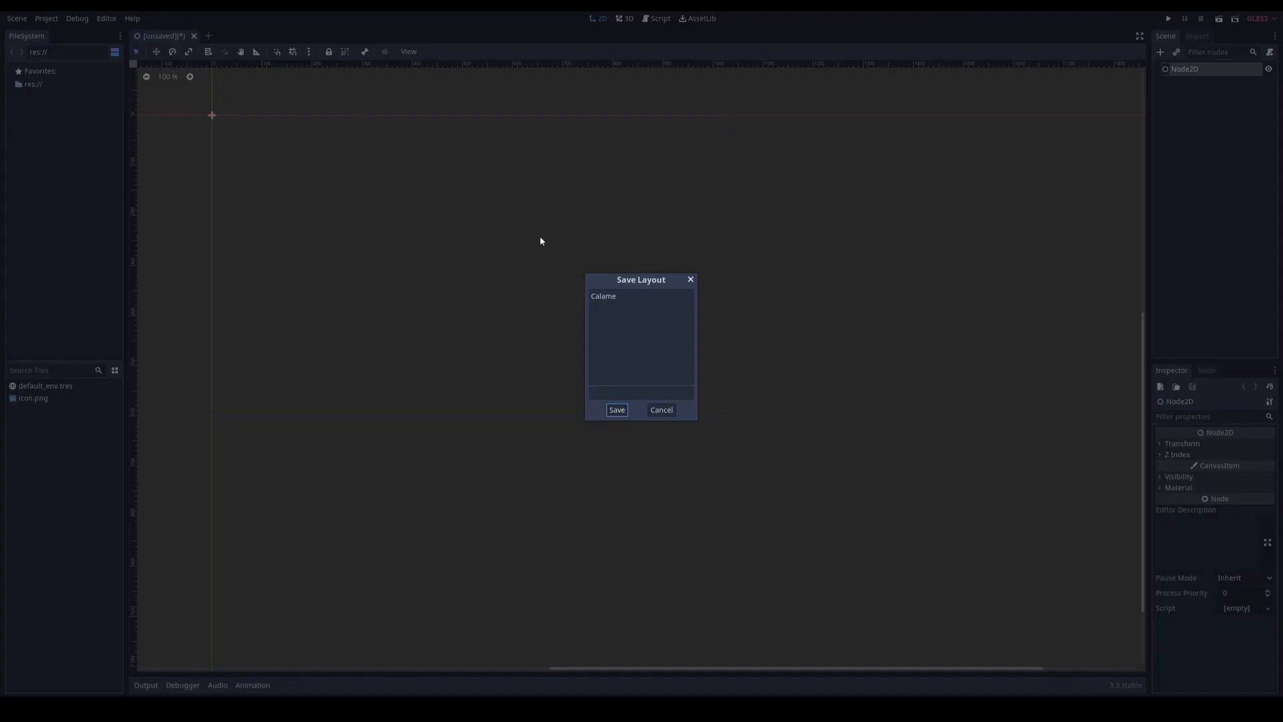
pyautogui.click(630, 393)
pyautogui.click(670, 411)
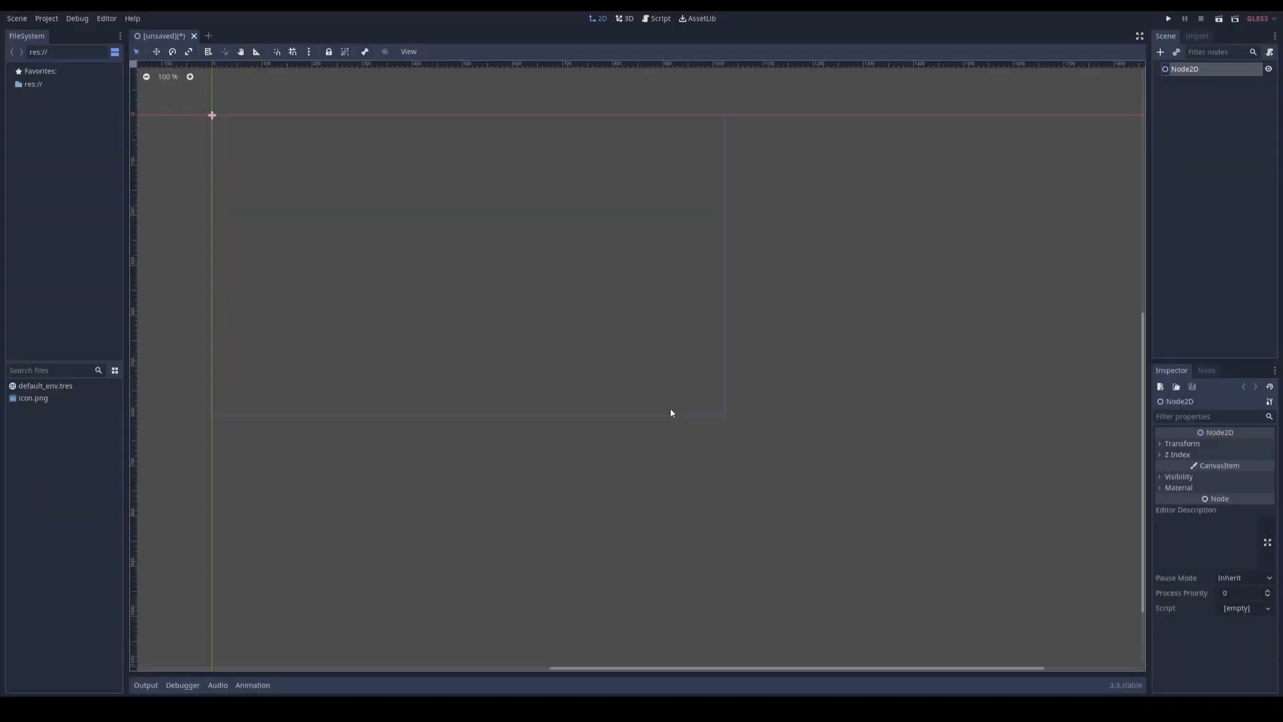
# Step: Apply the saved editor layout named Calame
pyautogui.click(106, 20)
pyautogui.moveTo(162, 64)
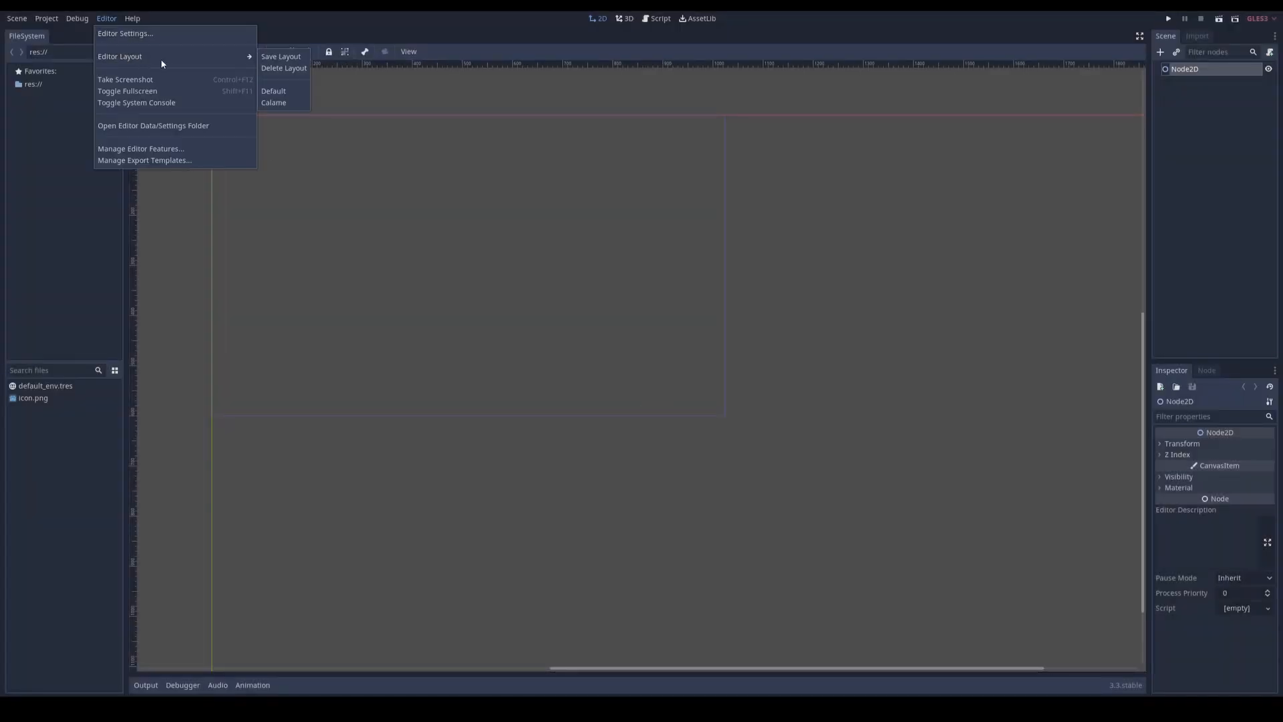
pyautogui.click(275, 103)
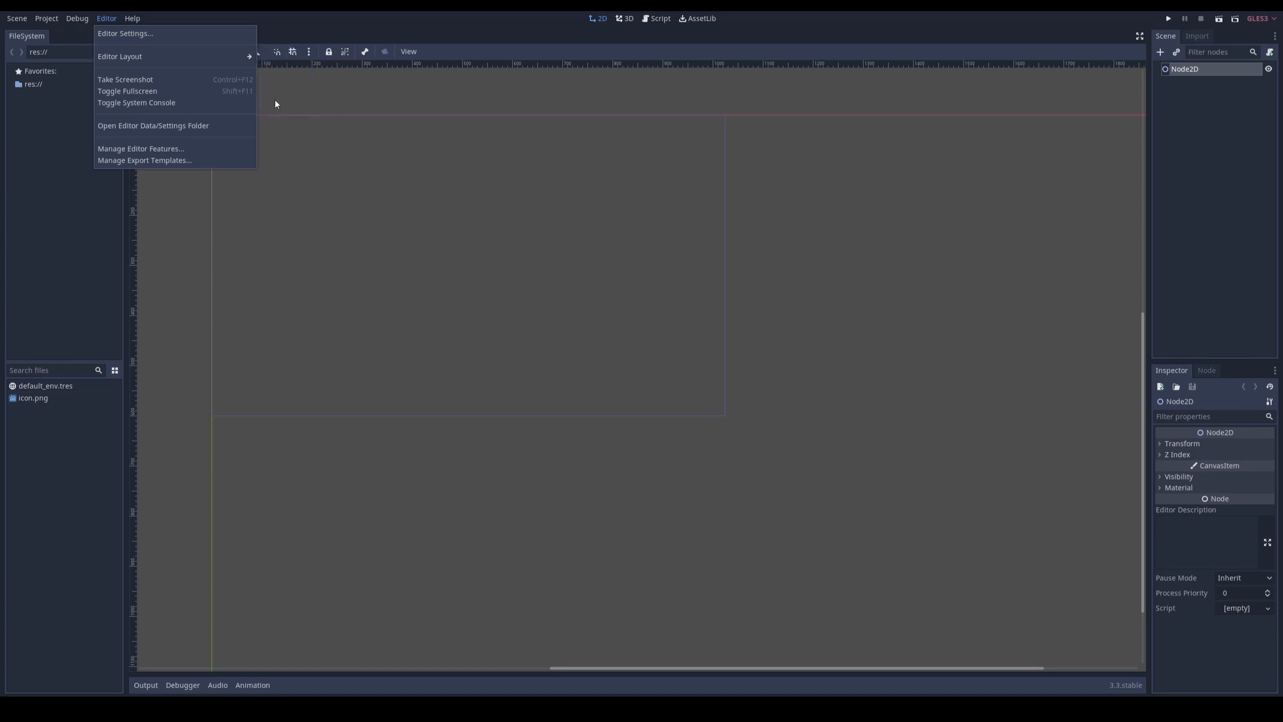
pyautogui.moveTo(238, 55)
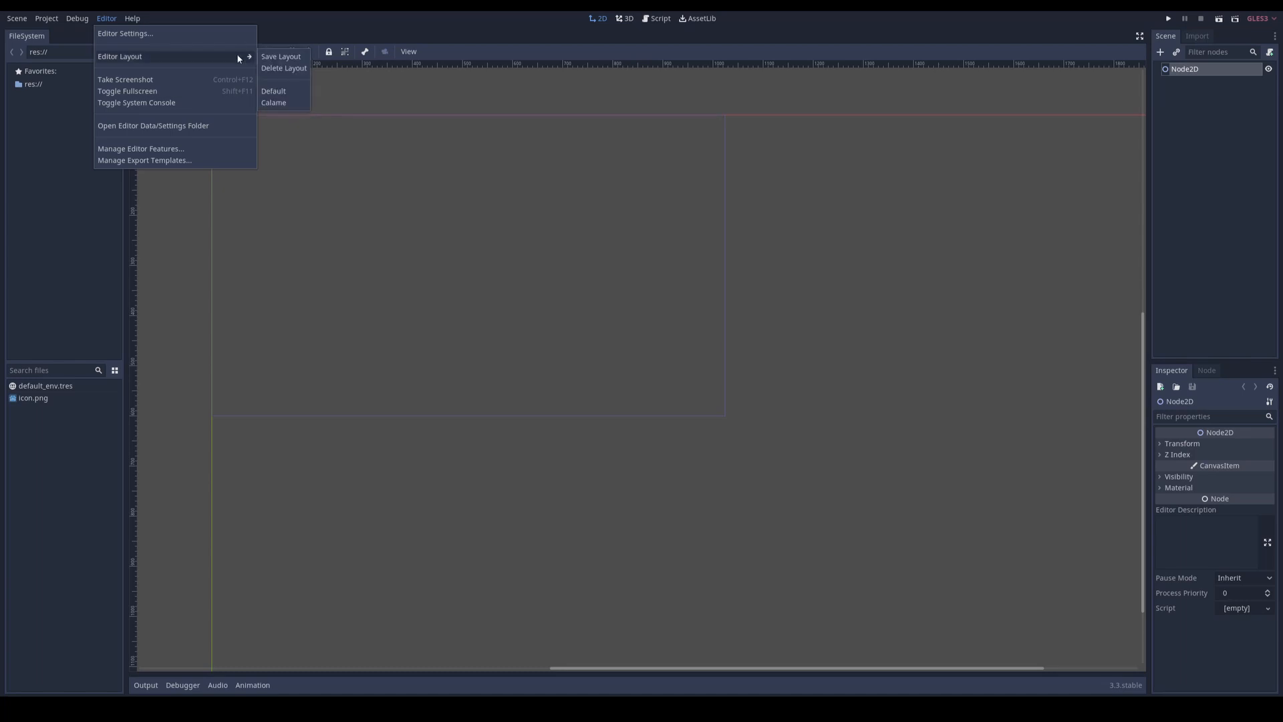
pyautogui.click(275, 103)
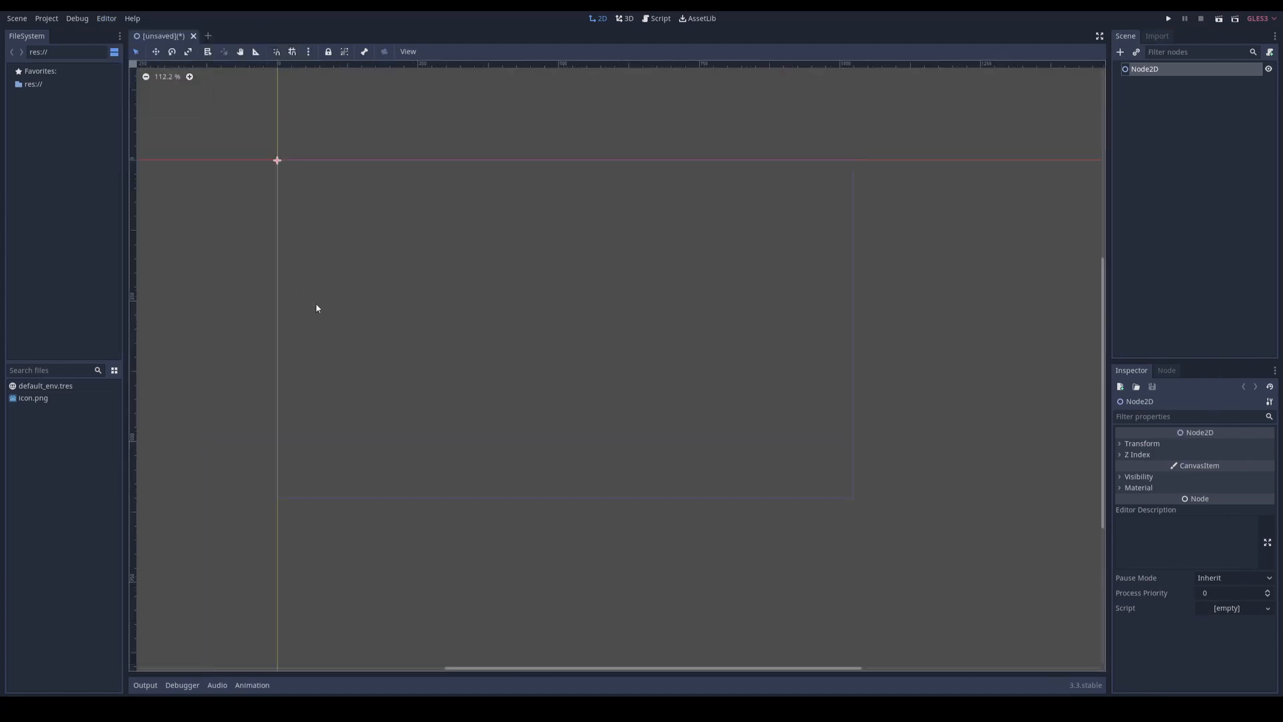
# Step: Set the project's display window size to a width of 512 and a height of 300 in the project settings
pyautogui.click(47, 18)
pyautogui.click(53, 32)
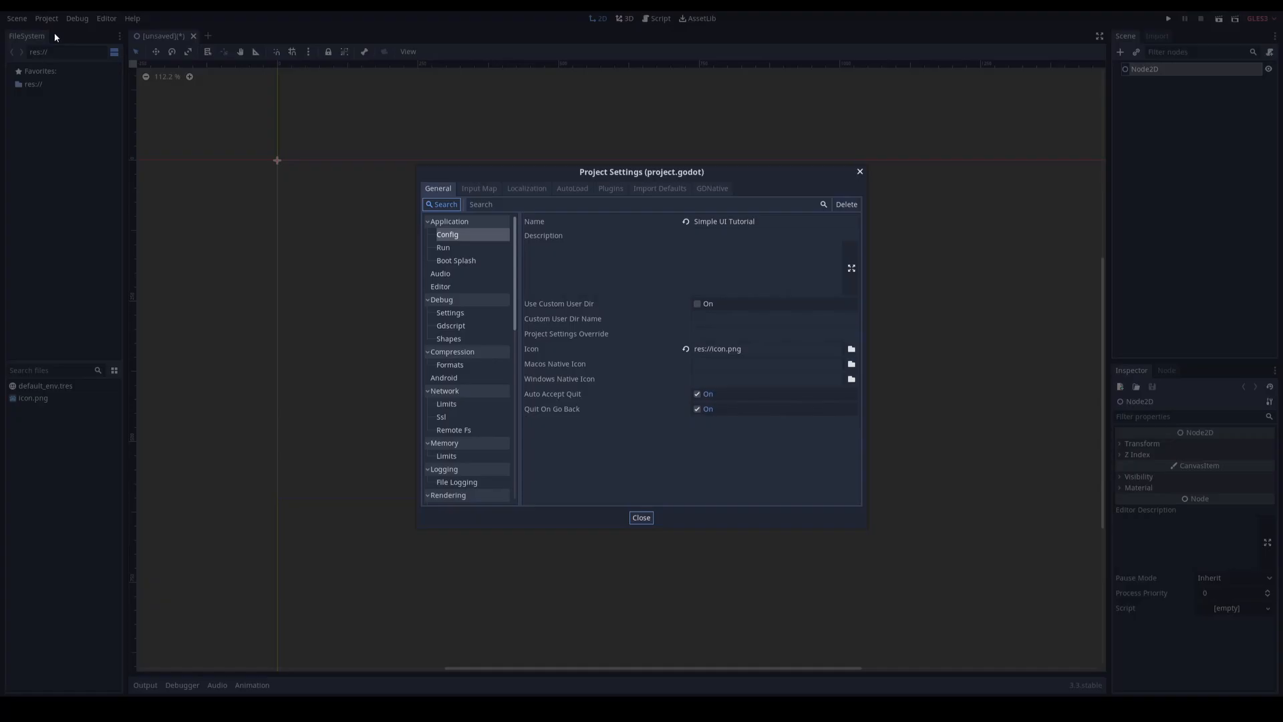
pyautogui.scroll(-5, 464, 383)
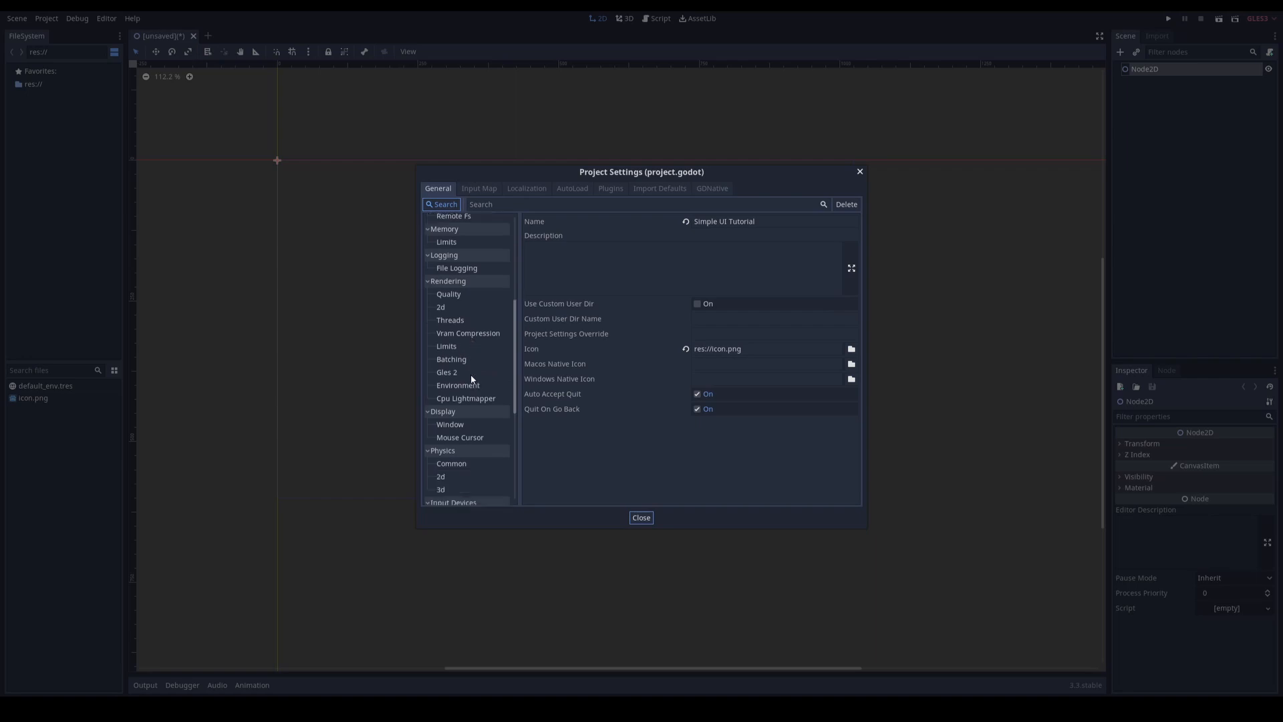
pyautogui.click(455, 427)
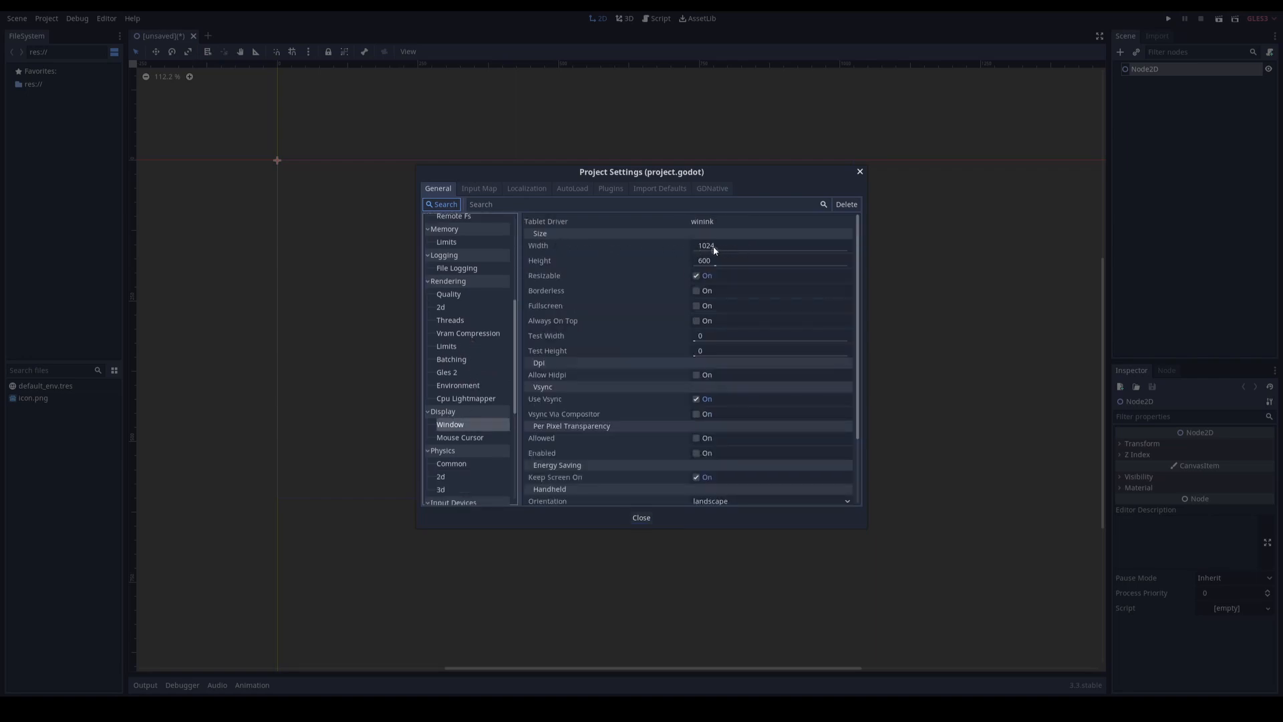
pyautogui.click(714, 248)
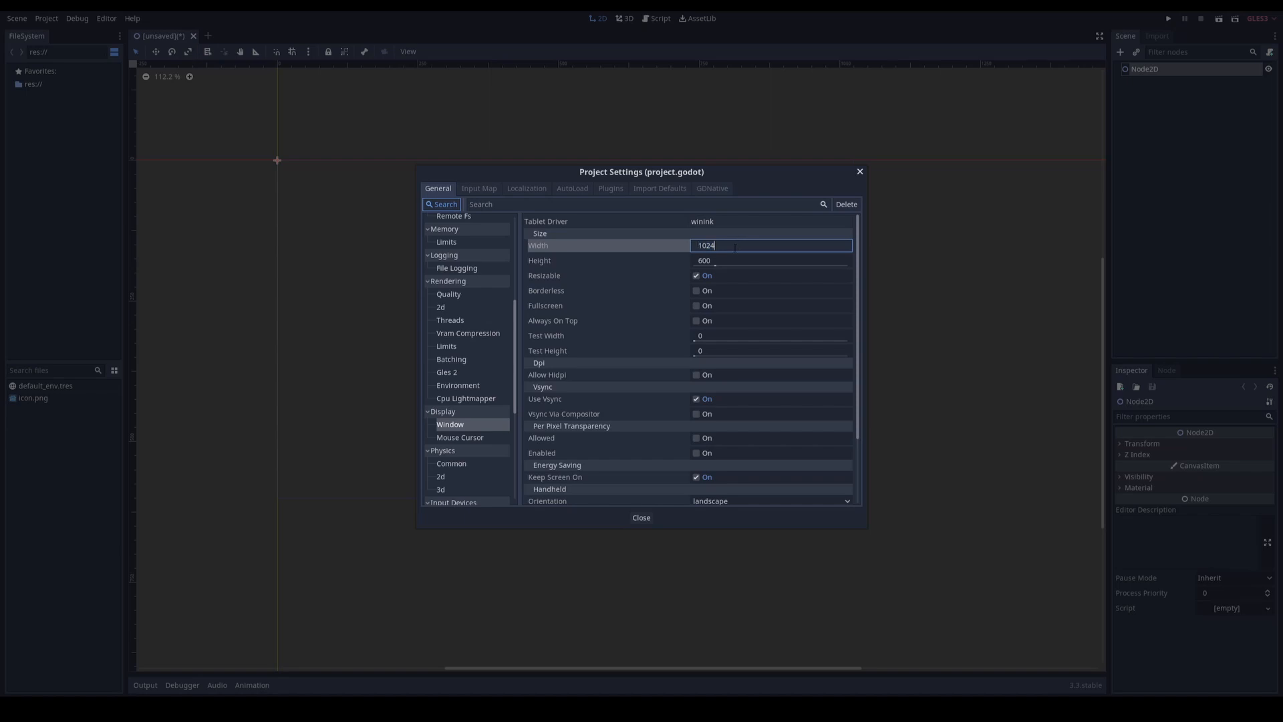
pyautogui.write('512')
pyautogui.press('Tab')
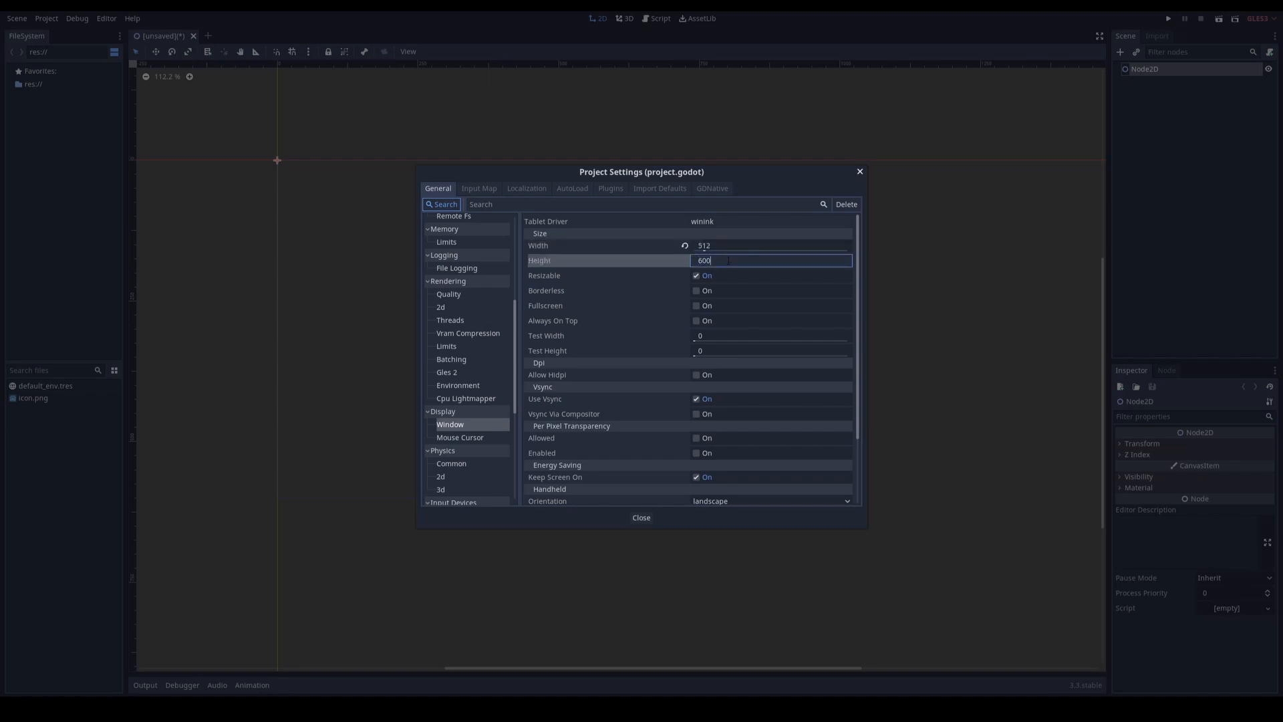
pyautogui.write('/2')
pyautogui.hotkey('shift', 'Tab')
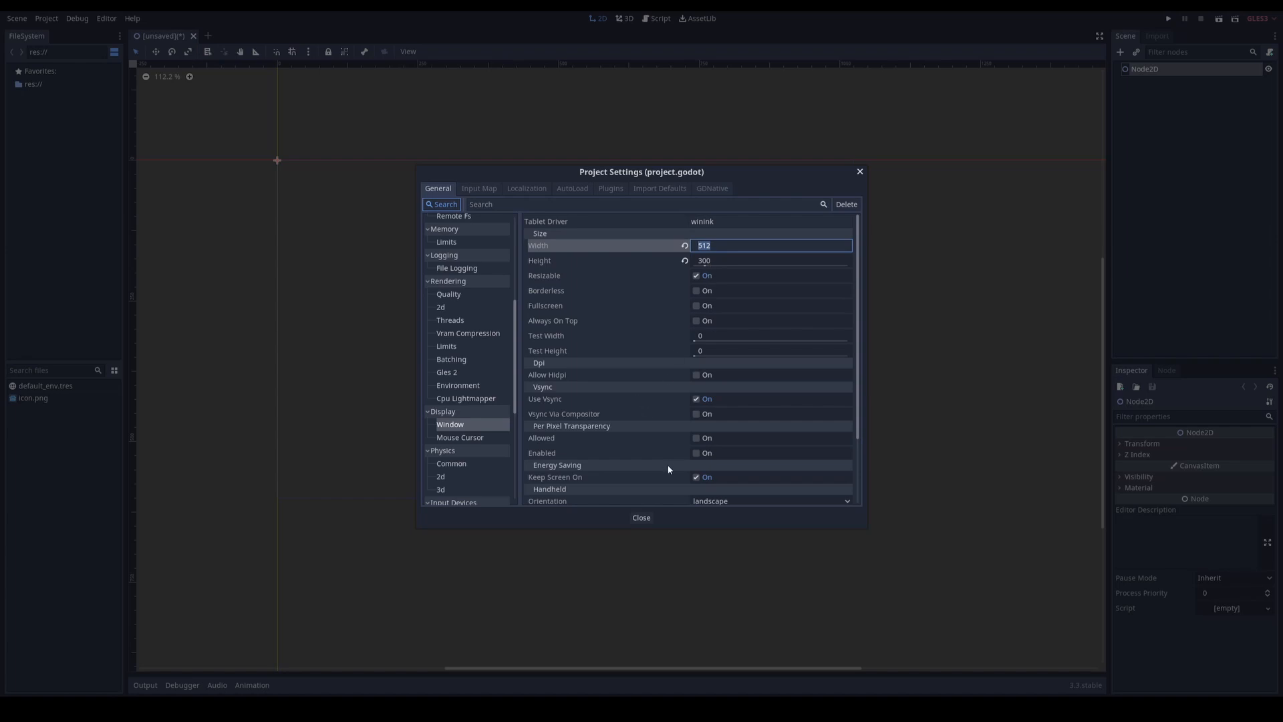
pyautogui.press('Return')
# Step: Set the window's stretch mode to 2d and stretch aspect to keep, then close the project settings
pyautogui.scroll(-3, 653, 463)
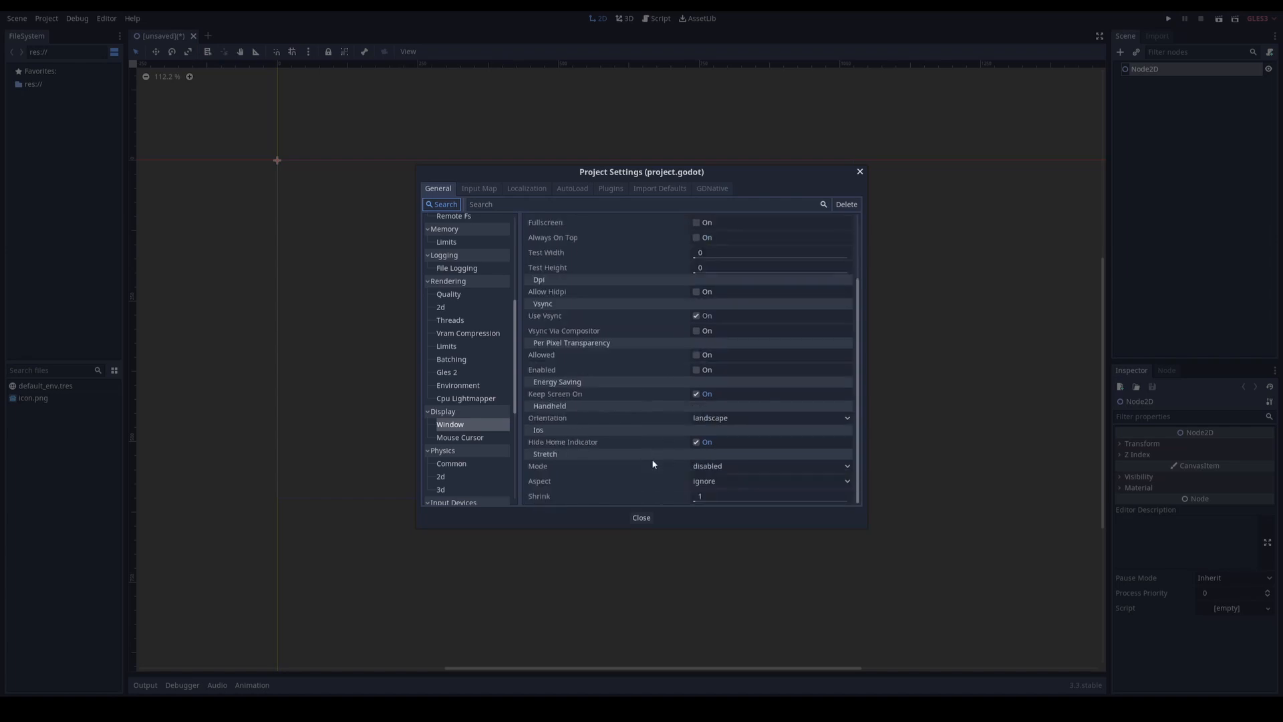
pyautogui.click(722, 468)
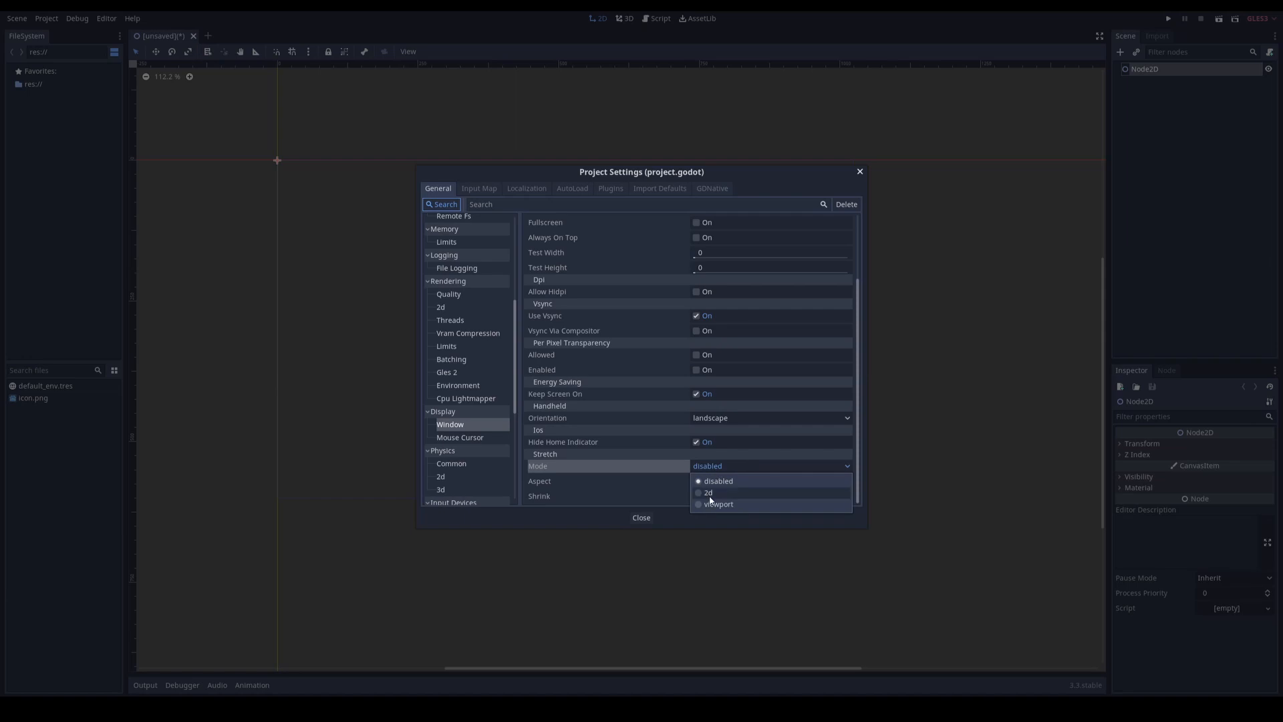
pyautogui.click(708, 492)
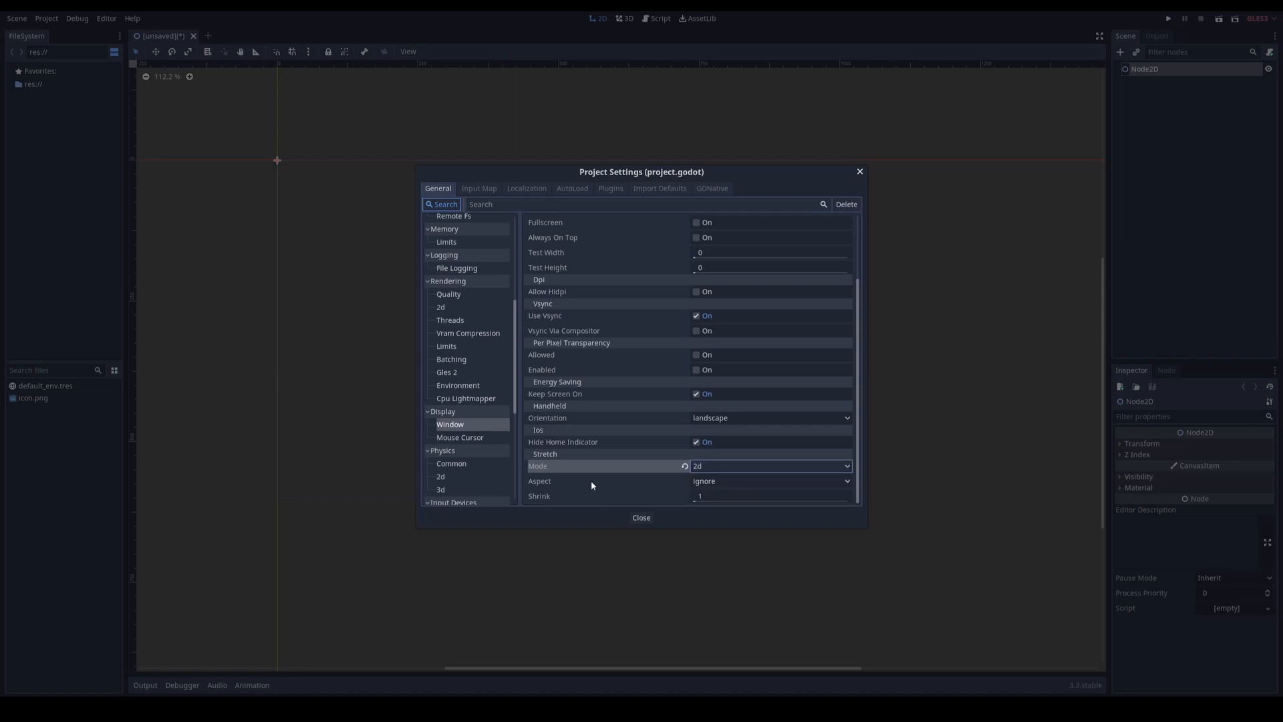
pyautogui.click(702, 482)
pyautogui.click(710, 509)
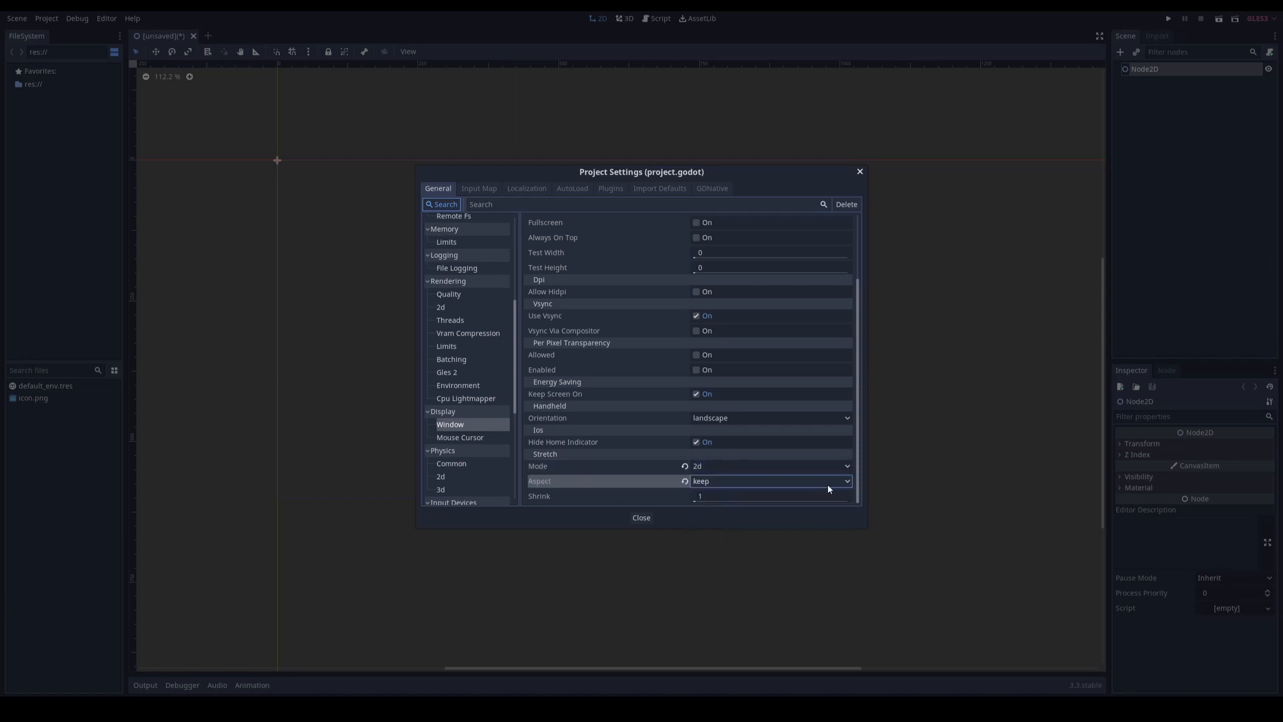
pyautogui.click(860, 173)
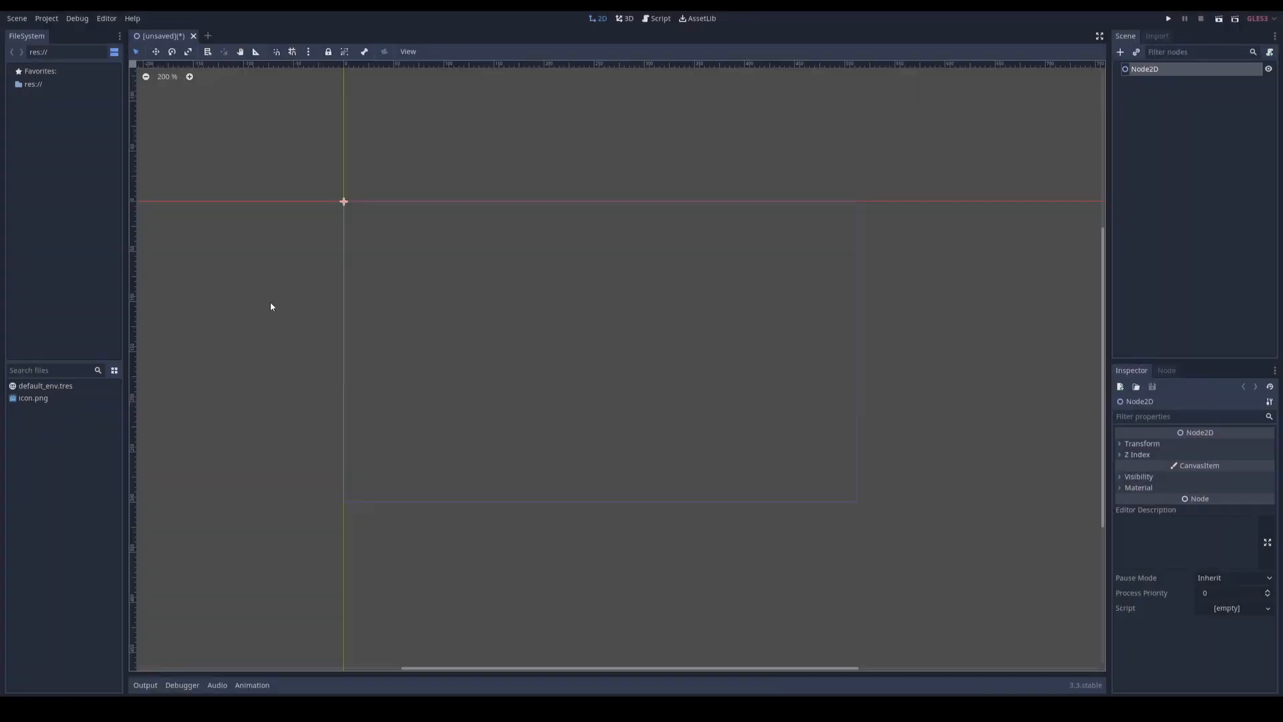
# Step: Rename the scene's Node2D root node to root
pyautogui.doubleClick(1146, 69)
pyautogui.write('root')
pyautogui.press('Return')
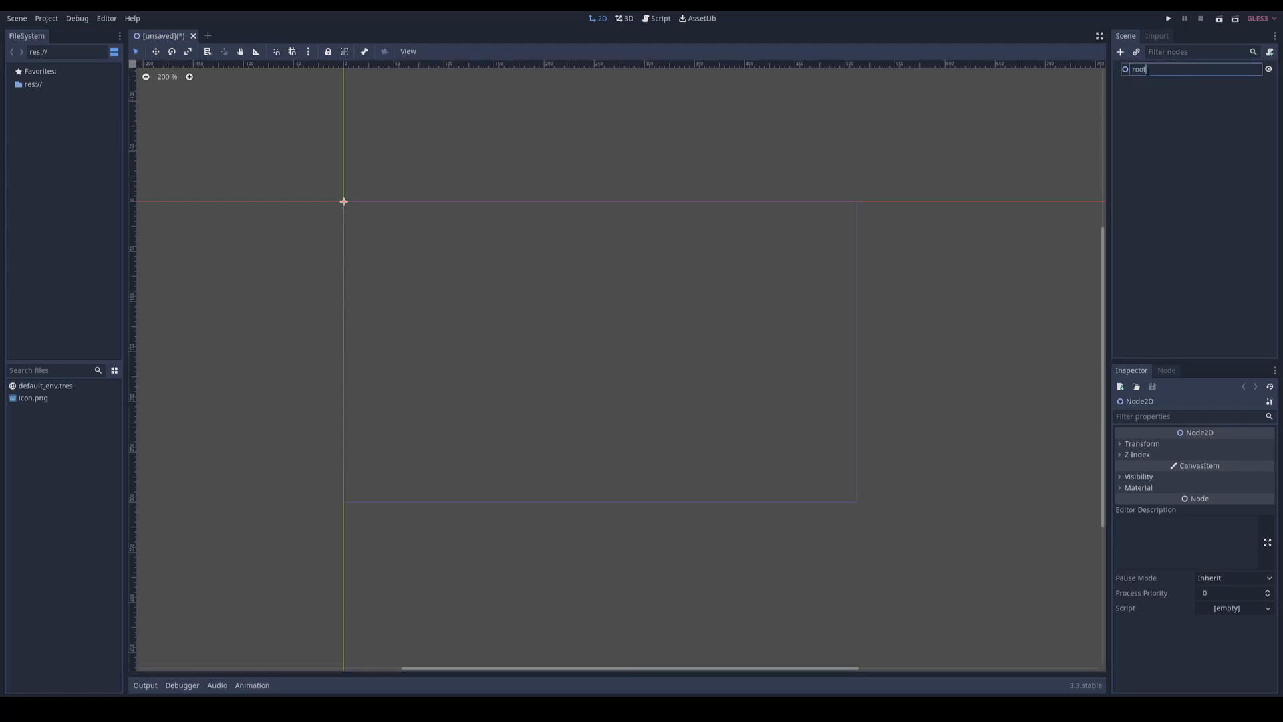
# Step: Add a CanvasLayer node as a child of the root node
pyautogui.rightClick(1139, 69)
pyautogui.click(1164, 79)
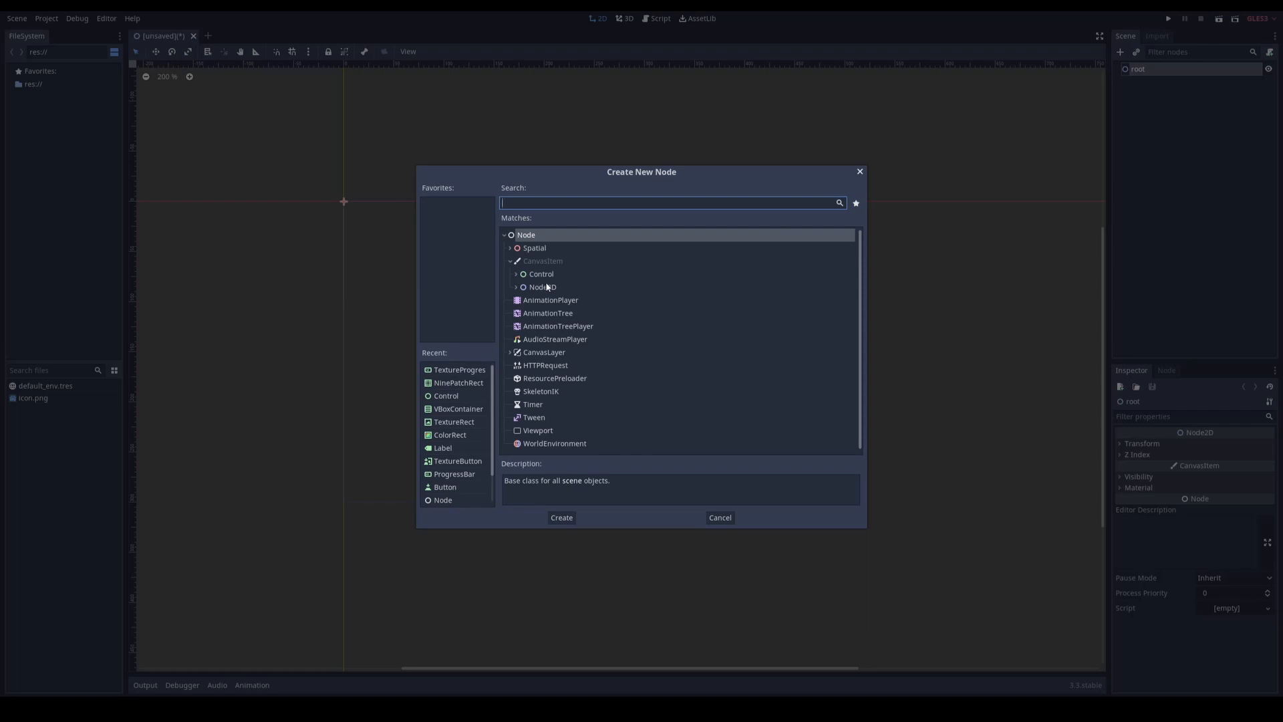
pyautogui.click(545, 354)
pyautogui.doubleClick(545, 354)
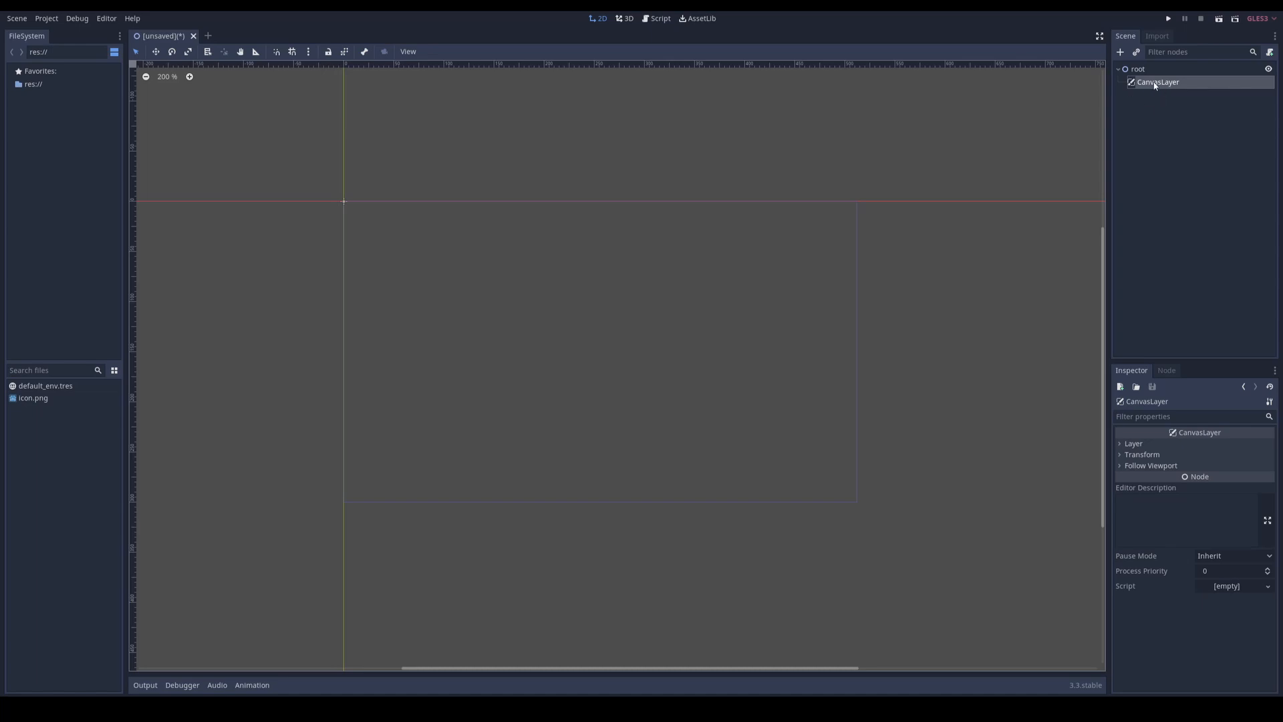
# Step: Add a Node2D node as a child of root, alongside the CanvasLayer
pyautogui.rightClick(1140, 69)
pyautogui.click(1155, 79)
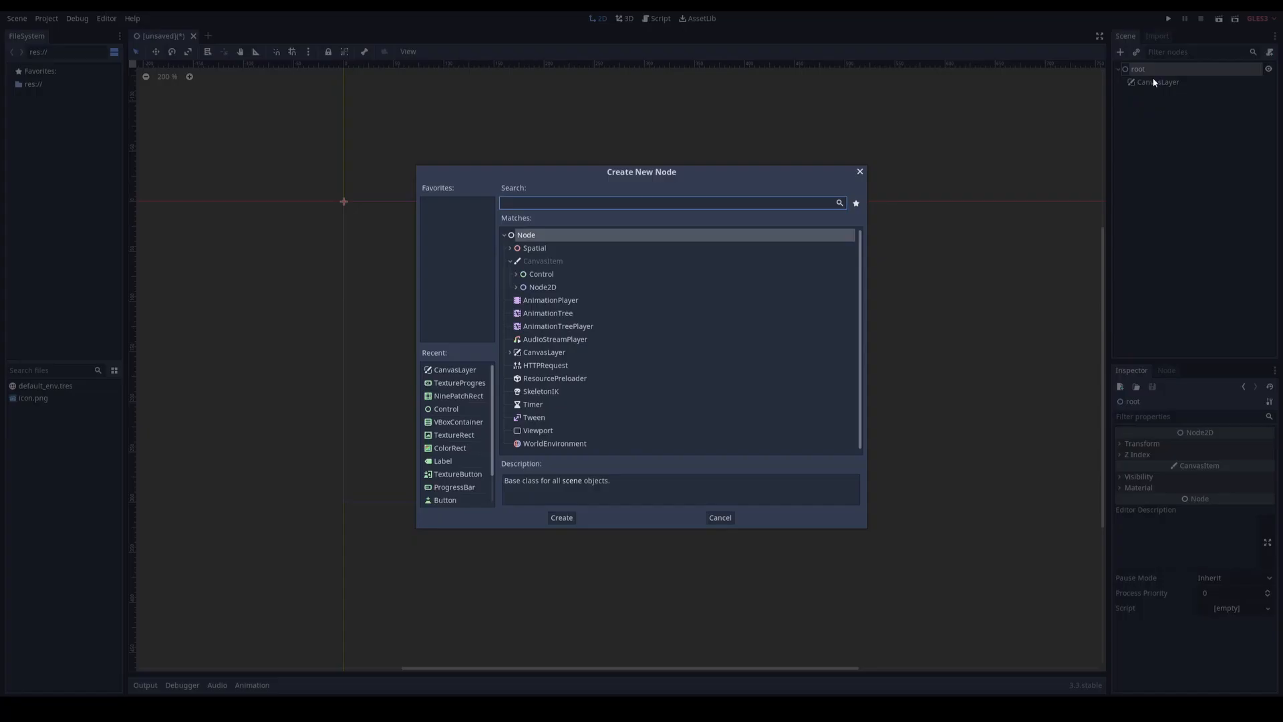
pyautogui.doubleClick(538, 288)
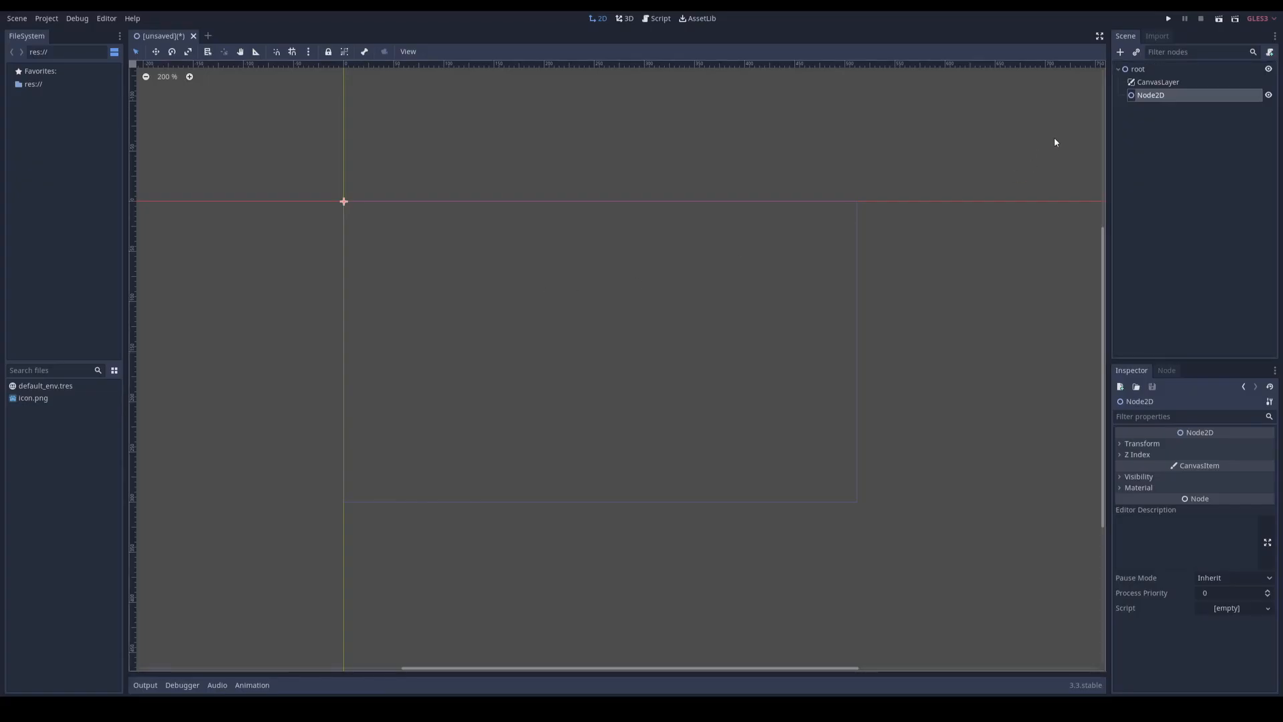
# Step: Rename the Node2D child node of root as game
pyautogui.doubleClick(1159, 95)
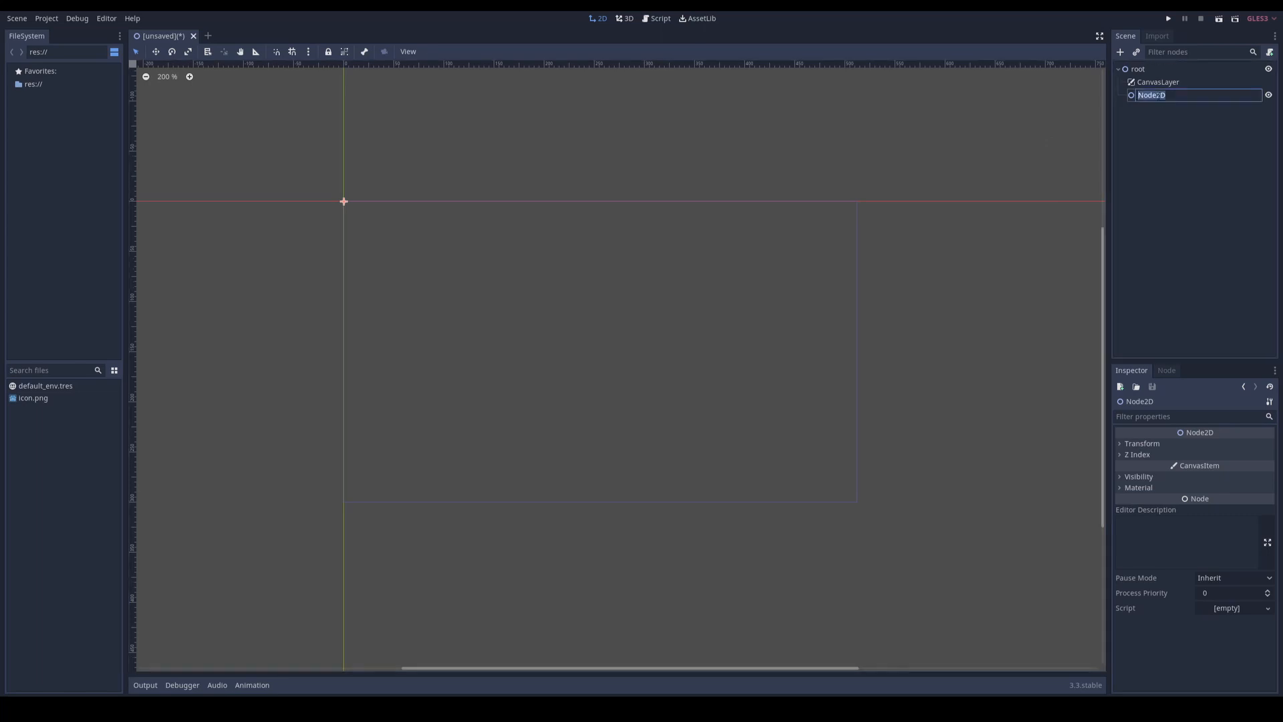
pyautogui.press('Return')
# Step: Add a plain Node as a child of root and name it managers
pyautogui.rightClick(1148, 70)
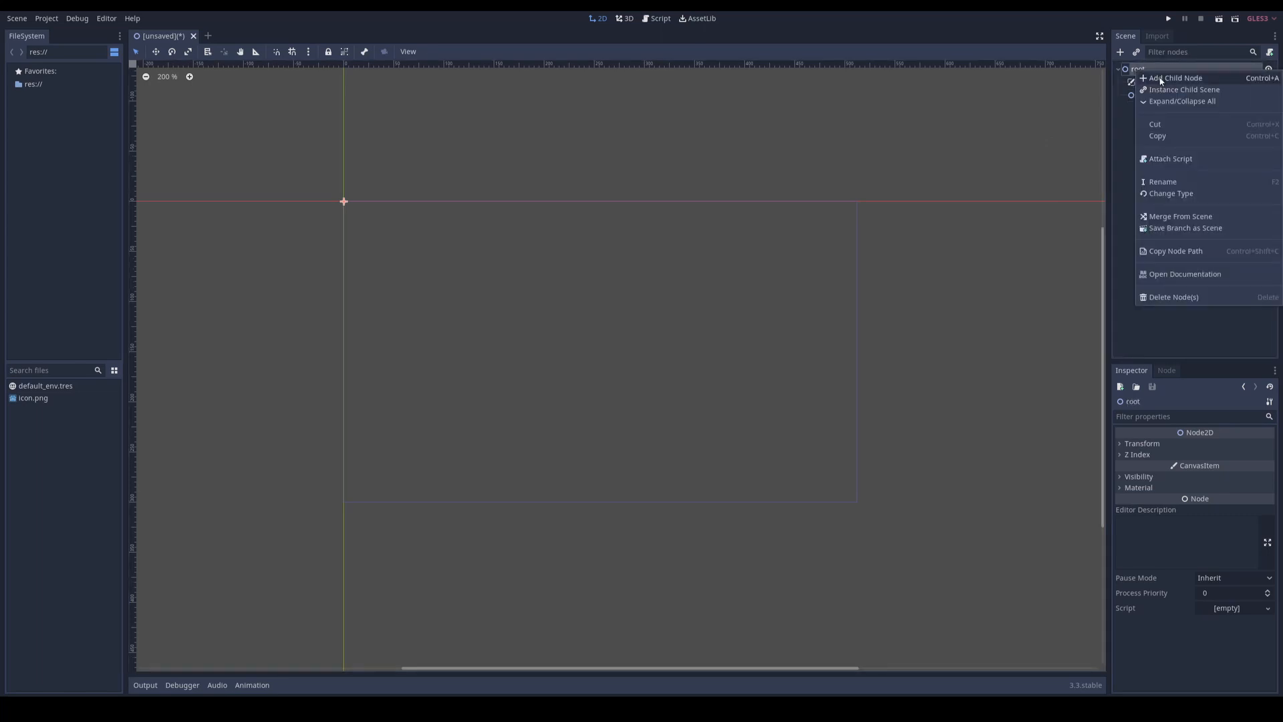
pyautogui.click(1161, 79)
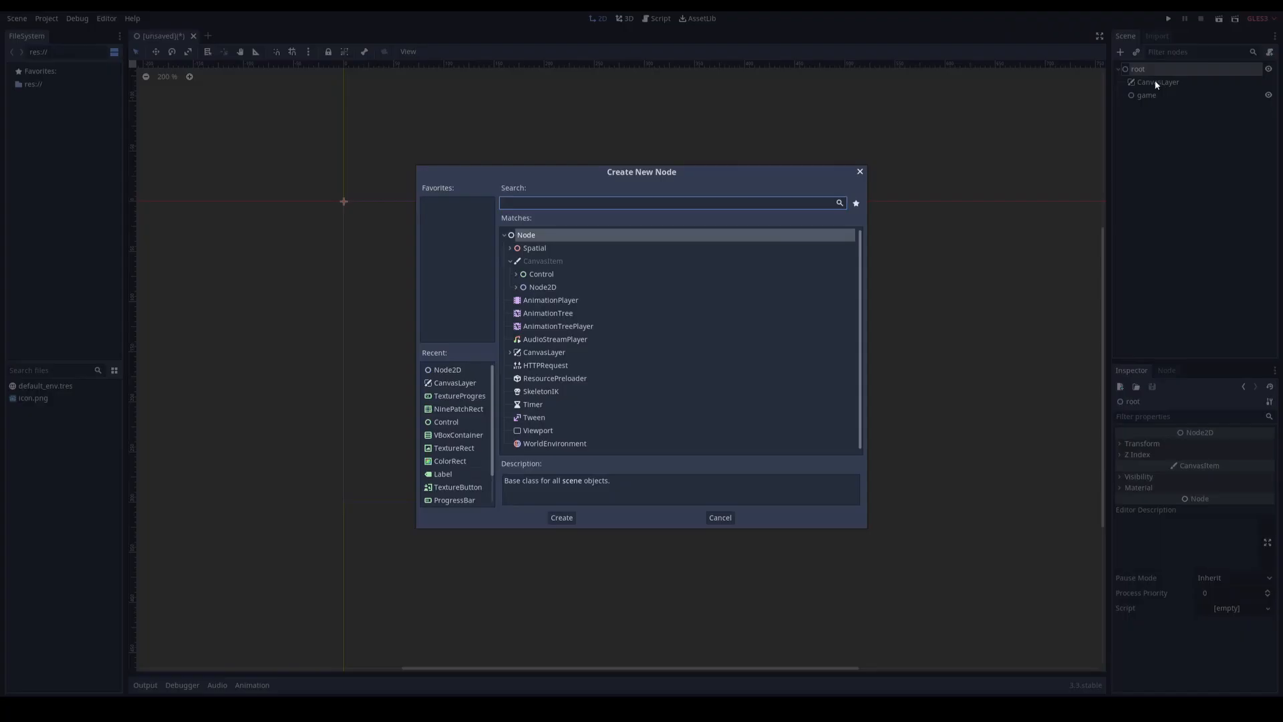
pyautogui.doubleClick(528, 238)
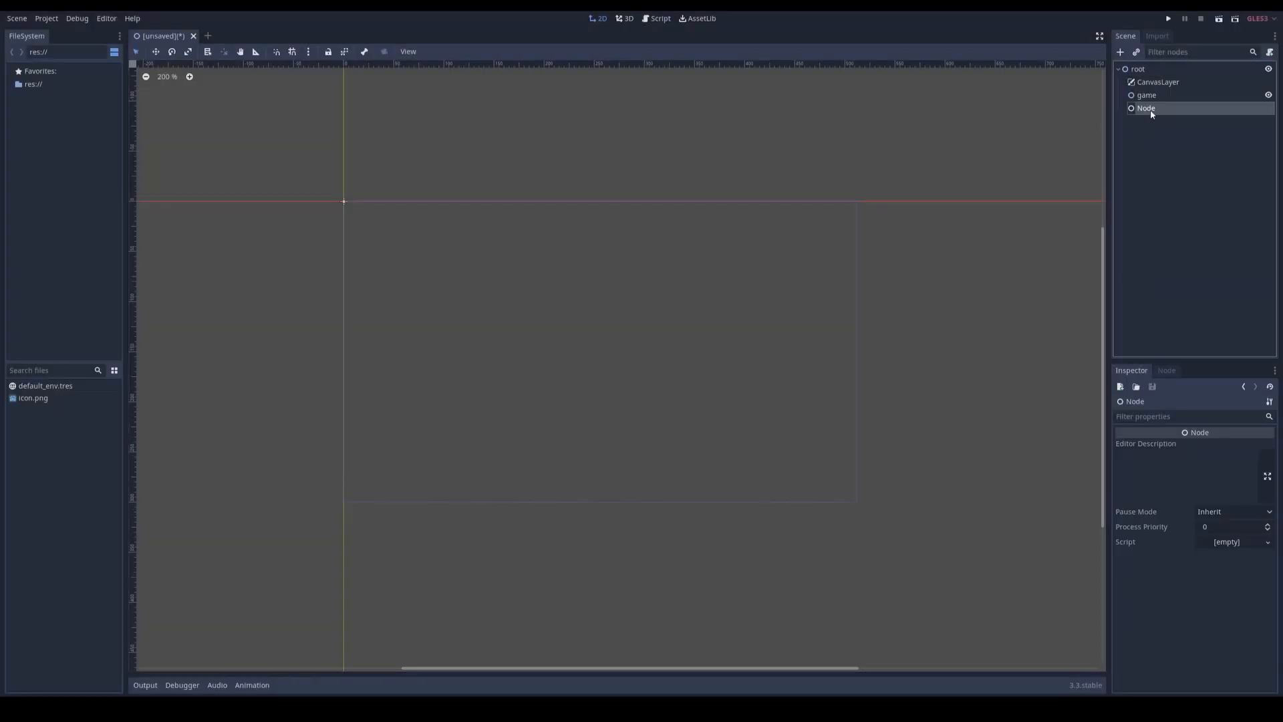
pyautogui.press('F2')
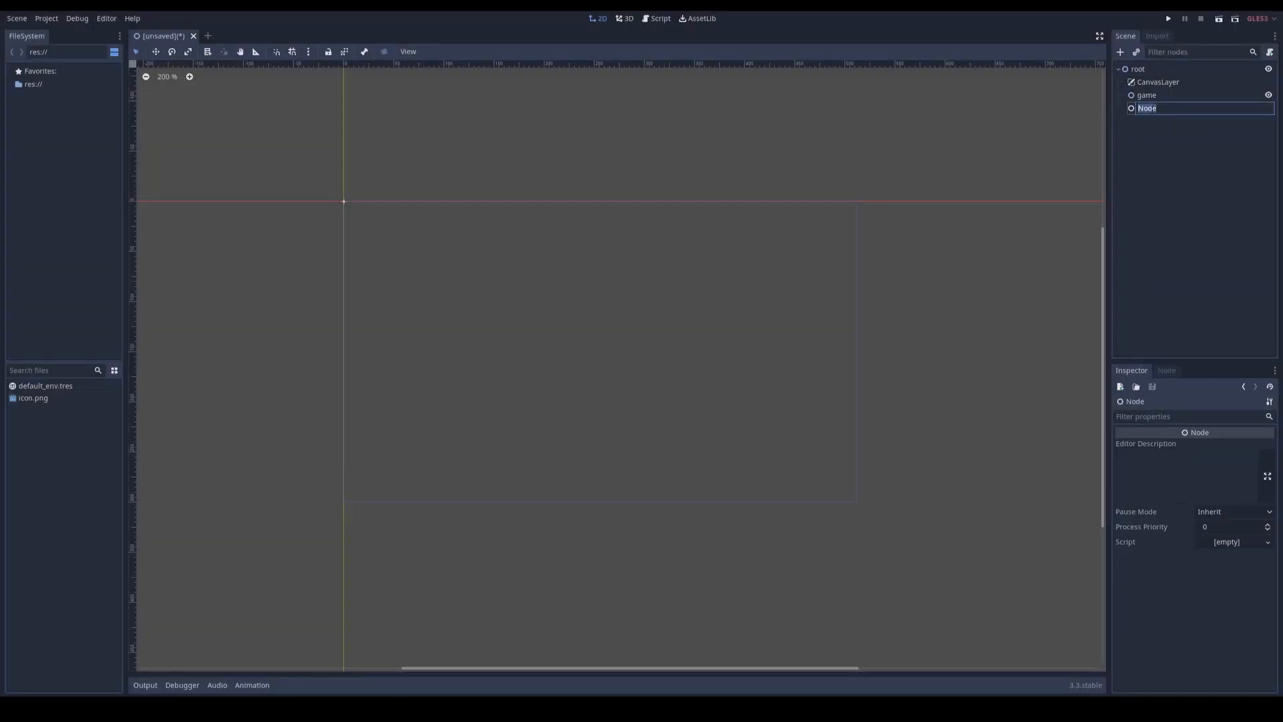
pyautogui.write('managers')
pyautogui.click(1152, 139)
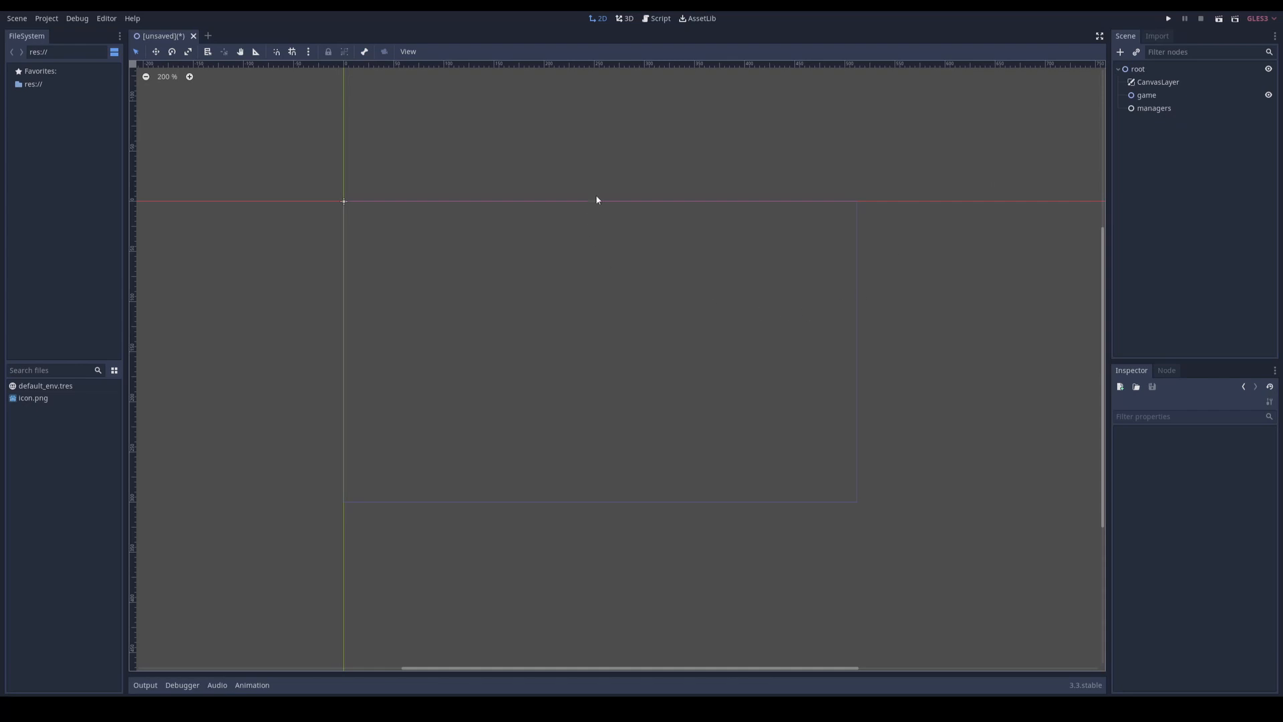
# Step: Add a Control node as a child of the CanvasLayer and name it main_menu
pyautogui.click(1142, 97)
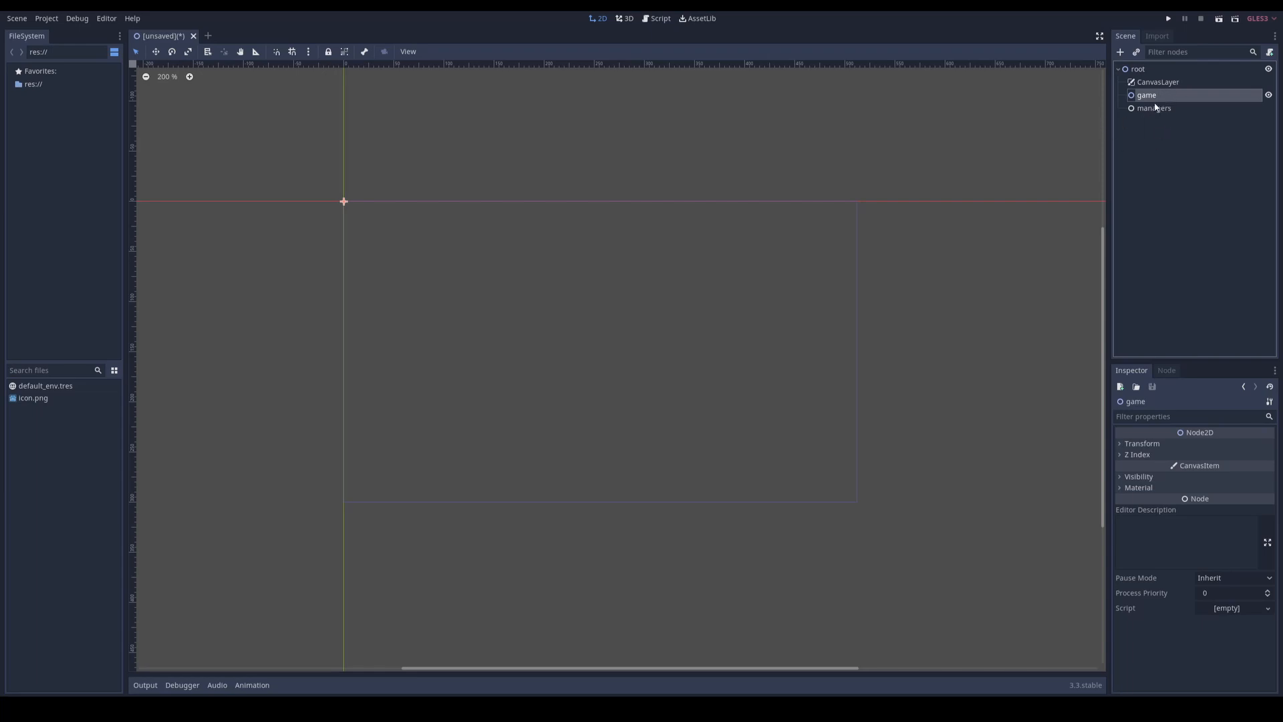
pyautogui.rightClick(1158, 82)
pyautogui.click(1171, 89)
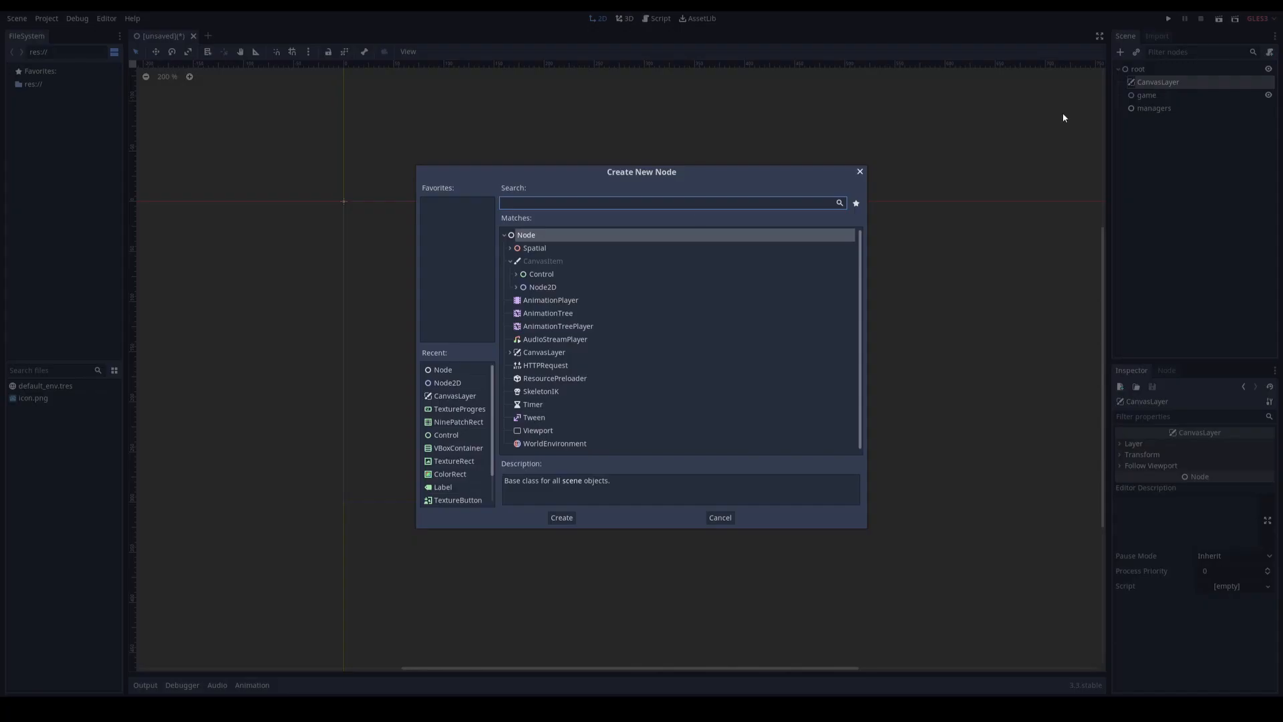
pyautogui.doubleClick(541, 274)
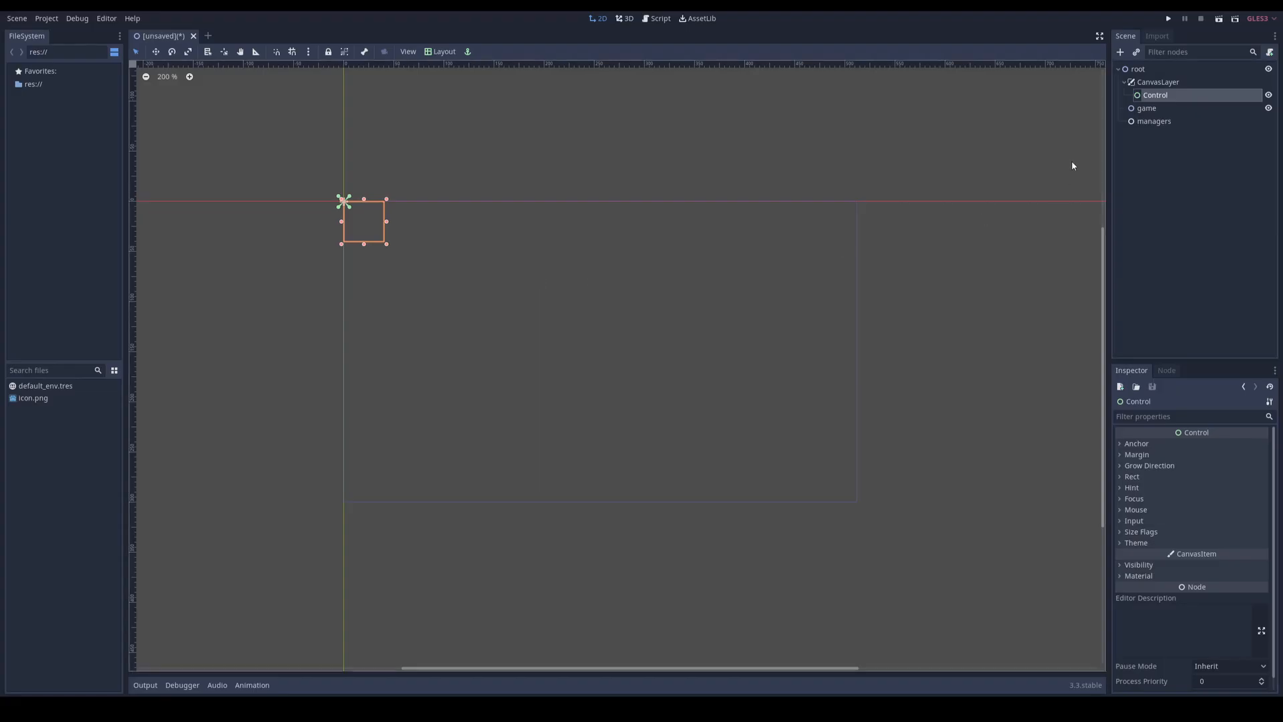
pyautogui.doubleClick(1157, 95)
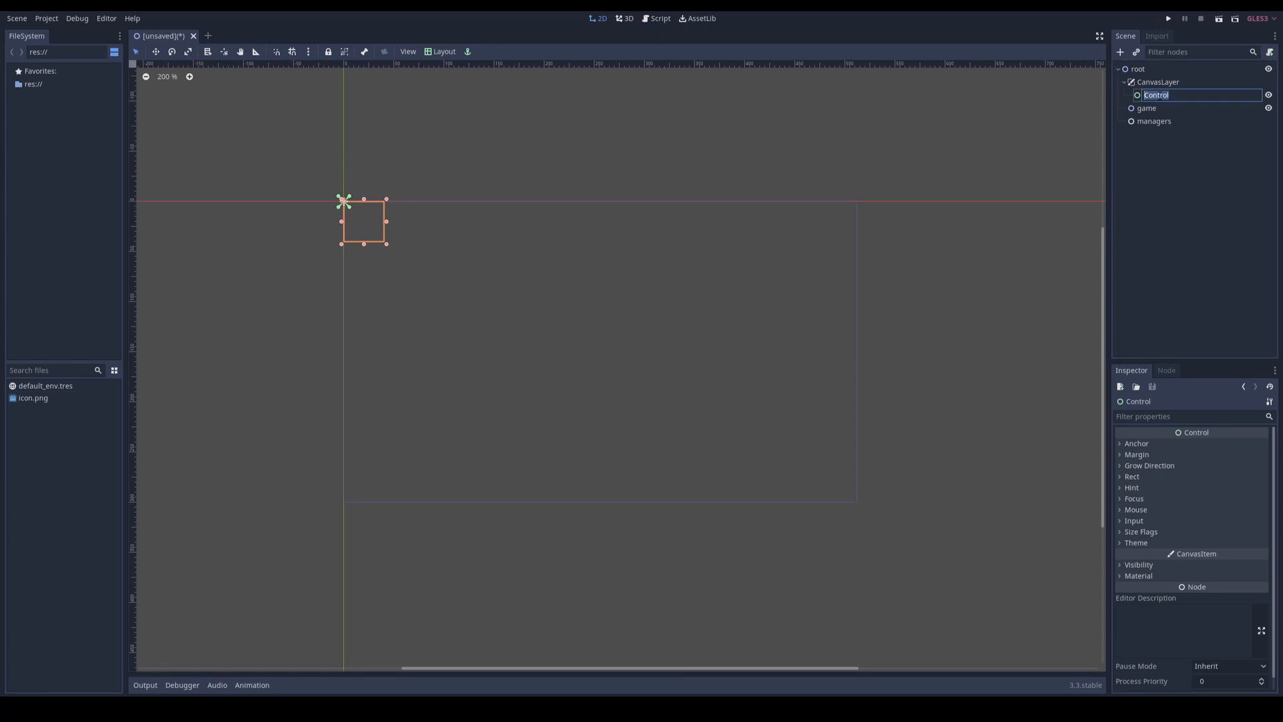
pyautogui.write('main_menu')
# Step: Rename the CanvasLayer node as ui
pyautogui.doubleClick(1157, 82)
pyautogui.write('ui')
pyautogui.press('Return')
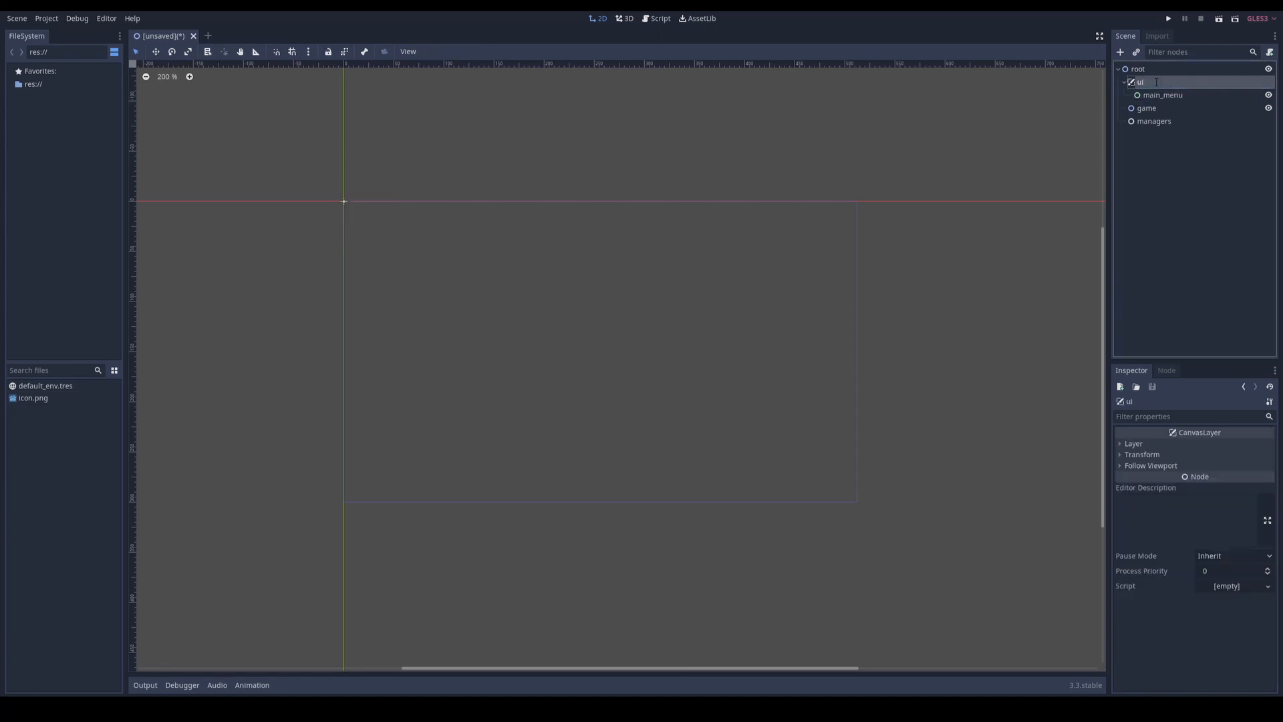
# Step: Add a second Control node as a child of ui and name it option
pyautogui.rightClick(1157, 82)
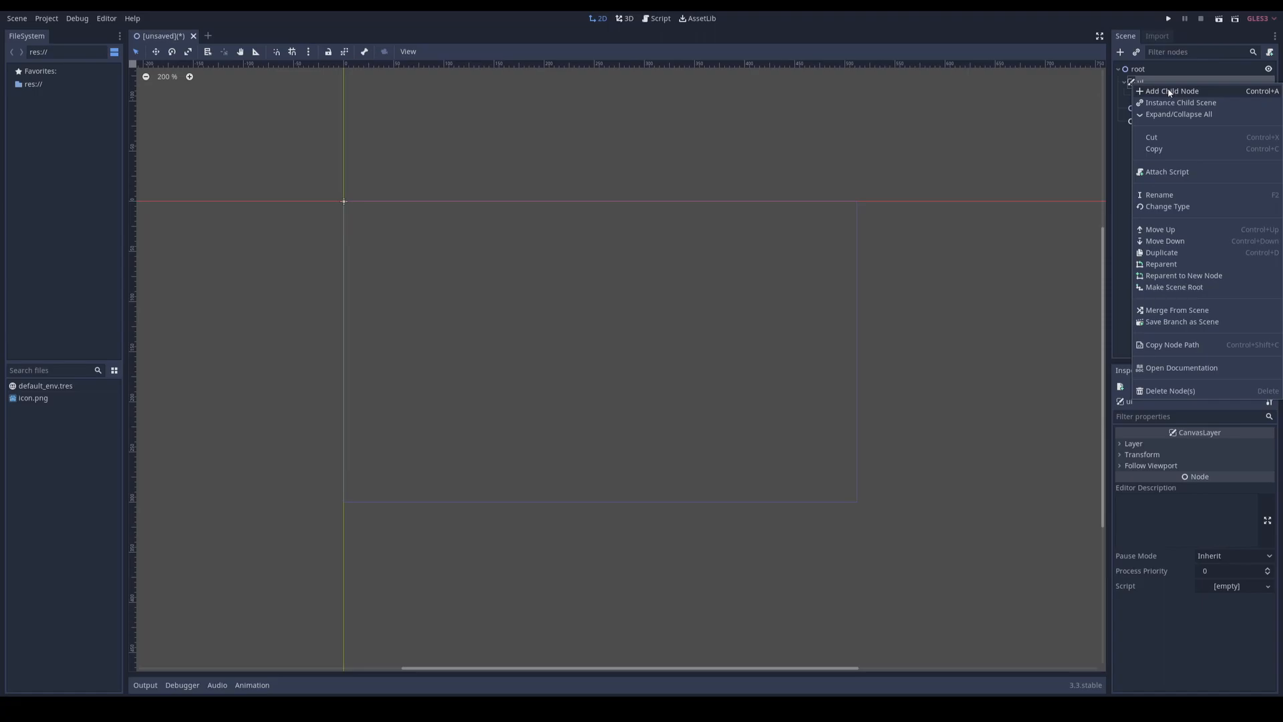
pyautogui.click(1168, 91)
pyautogui.write('control')
pyautogui.press('Return')
pyautogui.doubleClick(1157, 107)
# Step: Add a third Control node as a child of ui and name it info
pyautogui.rightClick(1169, 81)
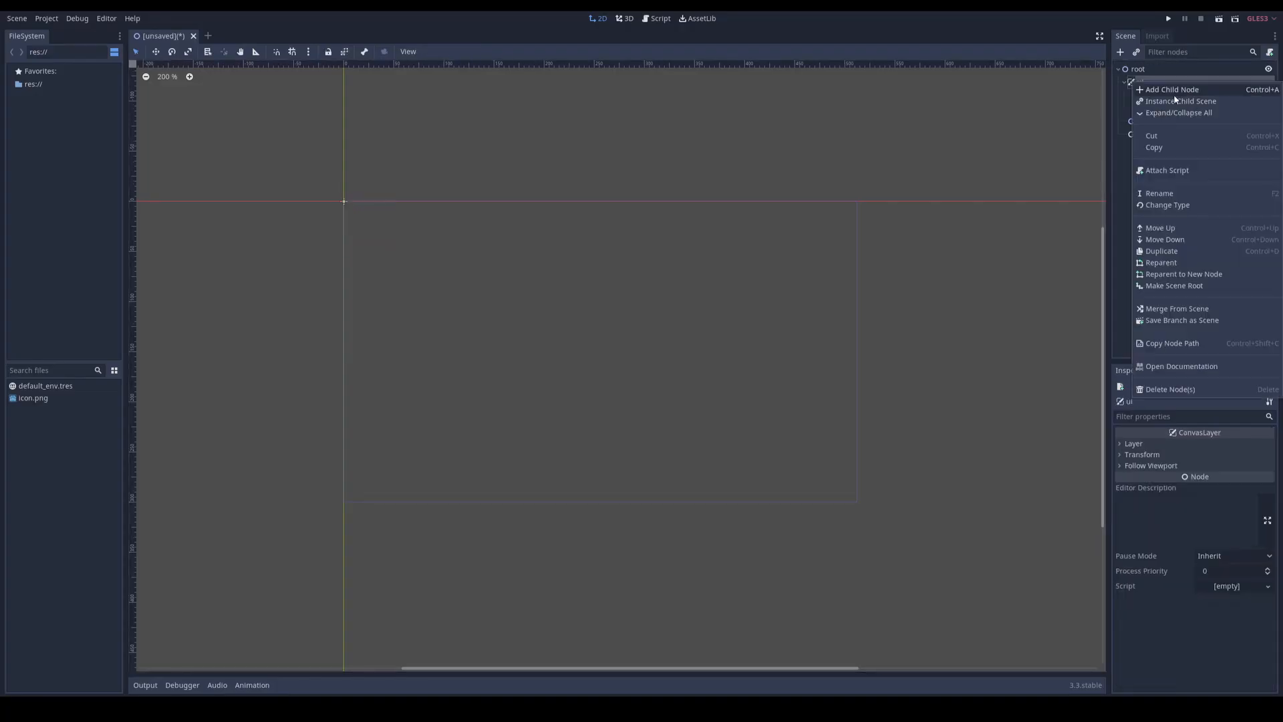
pyautogui.click(1171, 92)
pyautogui.doubleClick(540, 276)
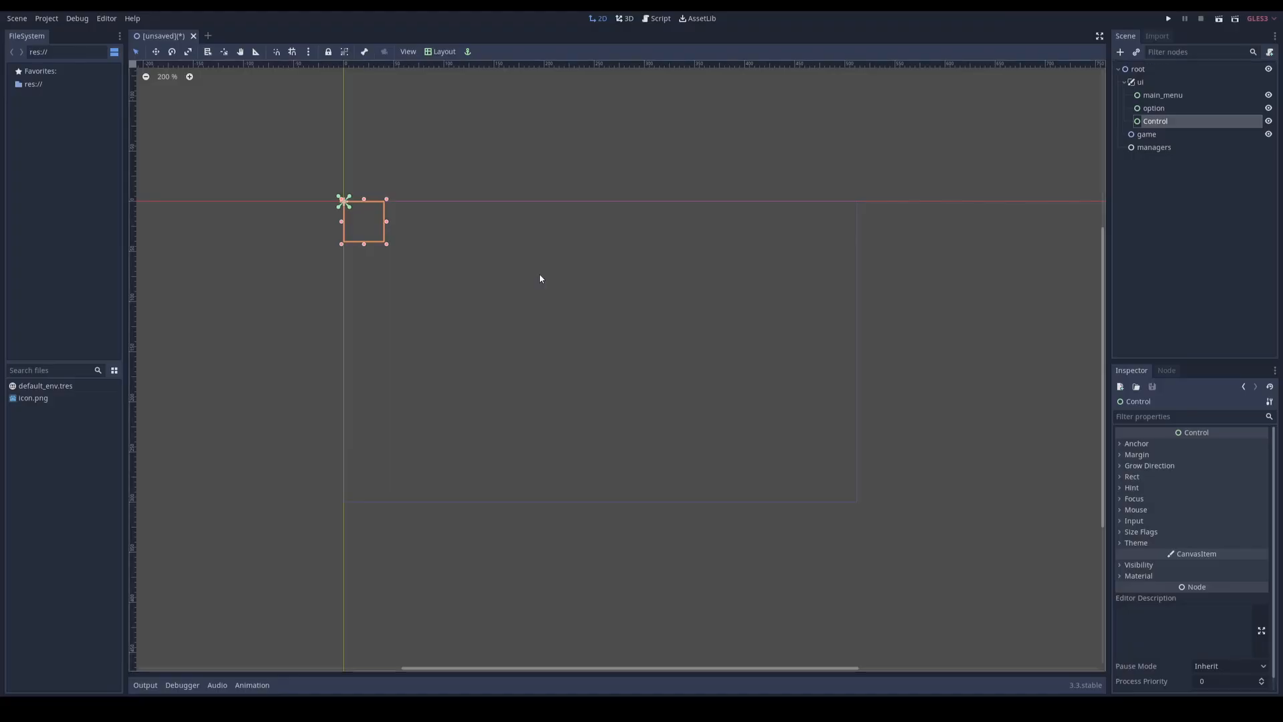
pyautogui.doubleClick(1160, 121)
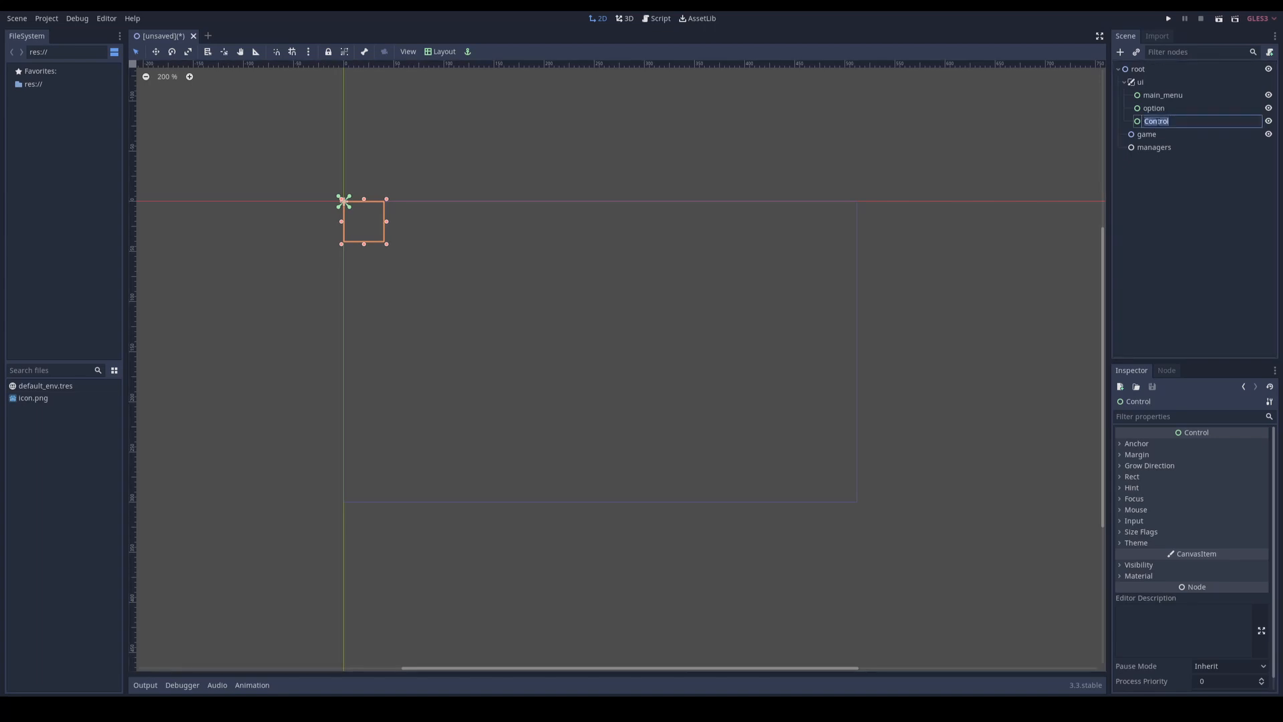
pyautogui.write('info')
pyautogui.press('Return')
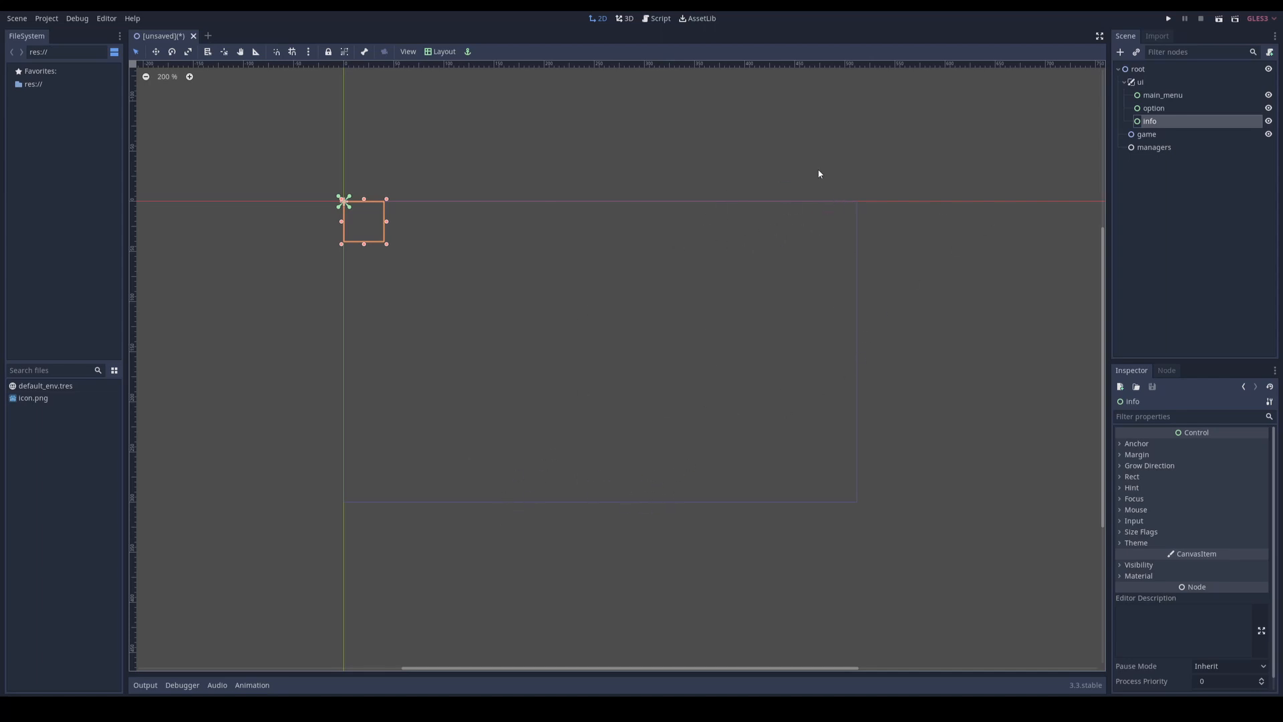
# Step: Apply the Full Rect layout to the main_menu node
pyautogui.click(1166, 95)
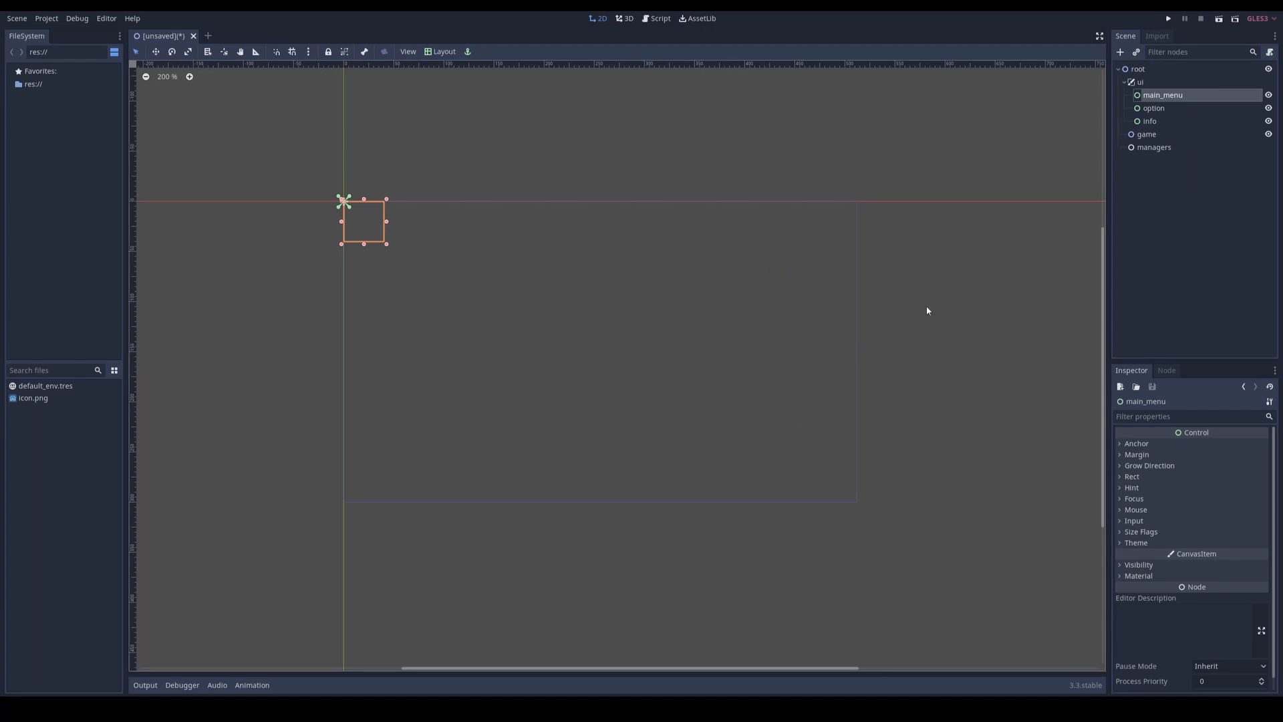
pyautogui.click(444, 53)
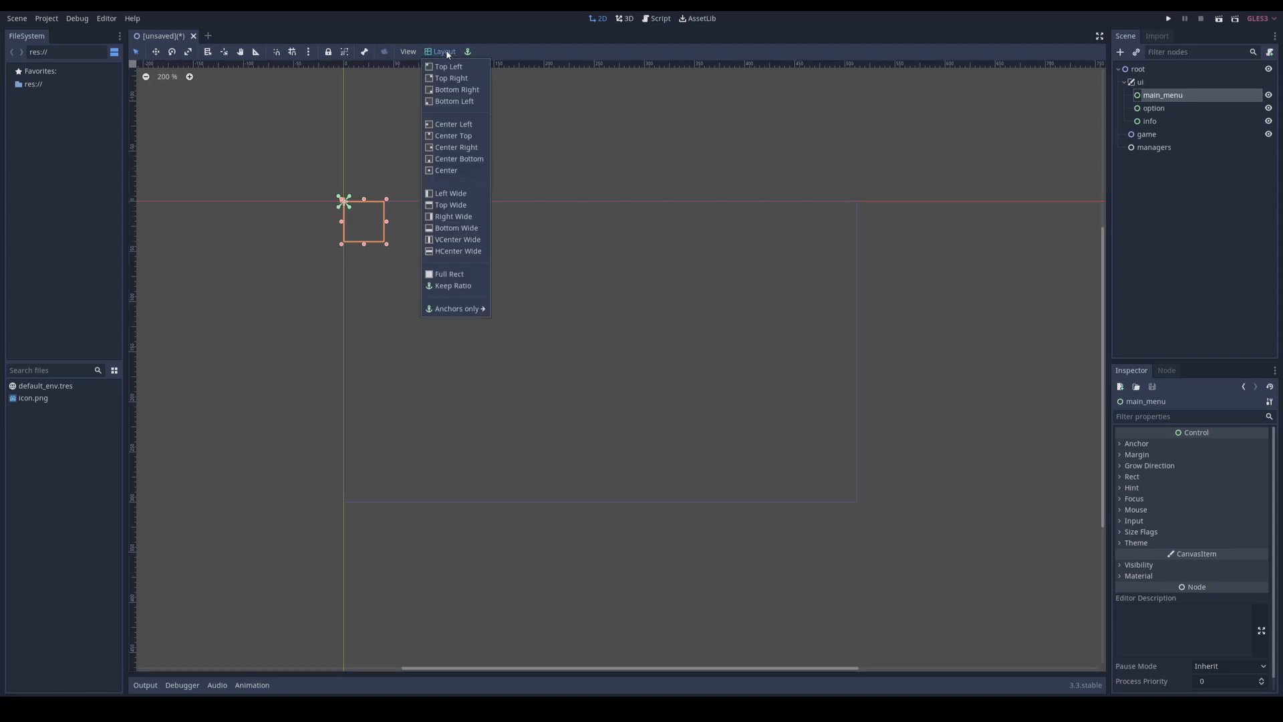
pyautogui.click(457, 274)
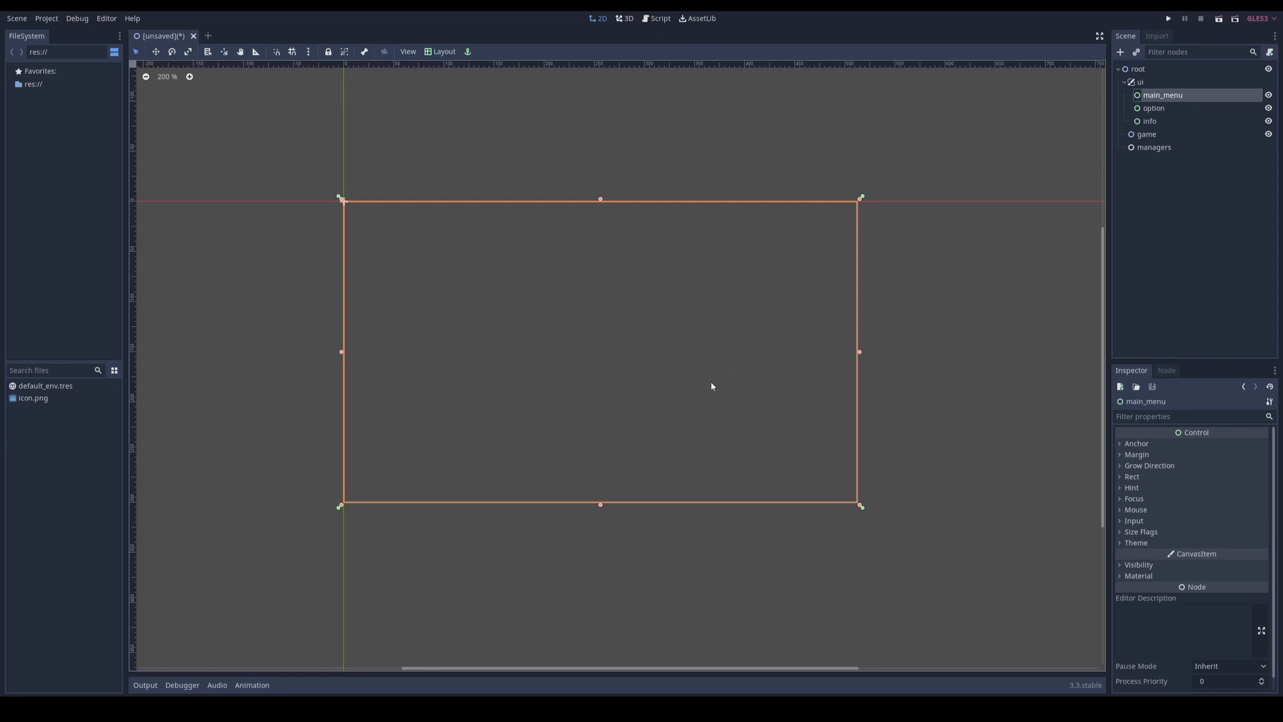
# Step: Add a ColorRect as a child of main_menu and give it the Full Rect layout
pyautogui.rightClick(1162, 96)
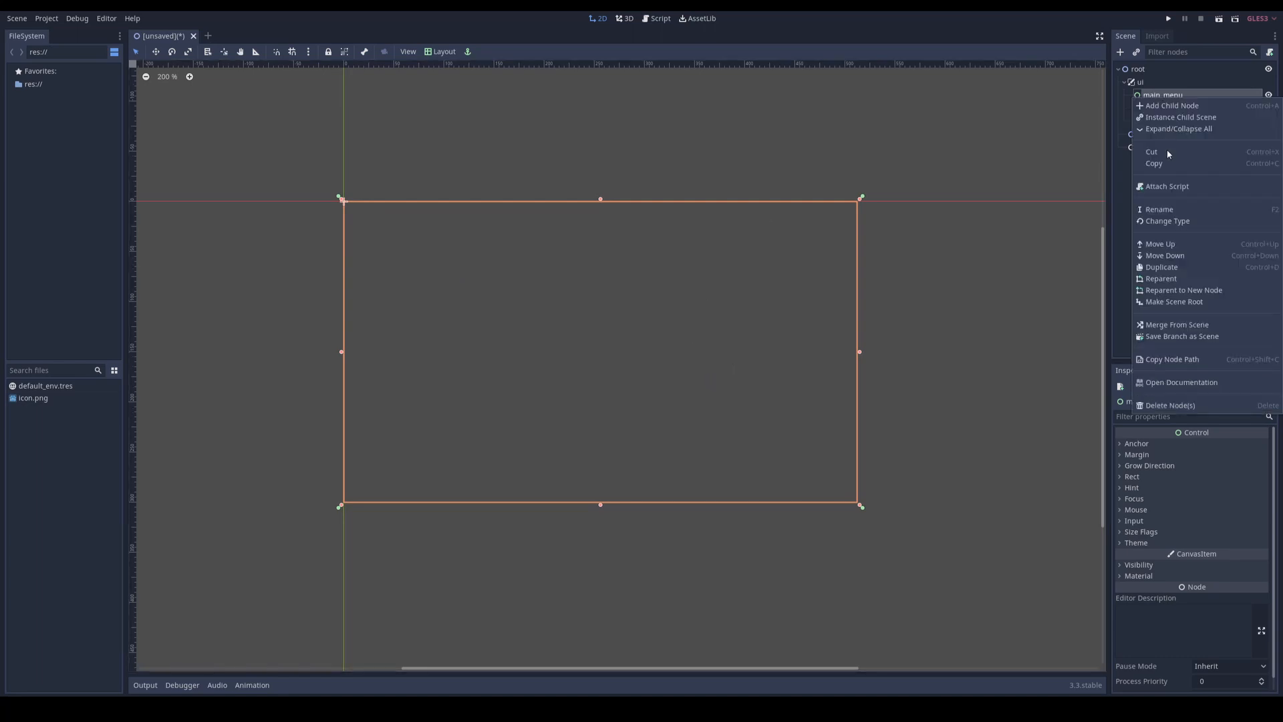
pyautogui.click(1171, 106)
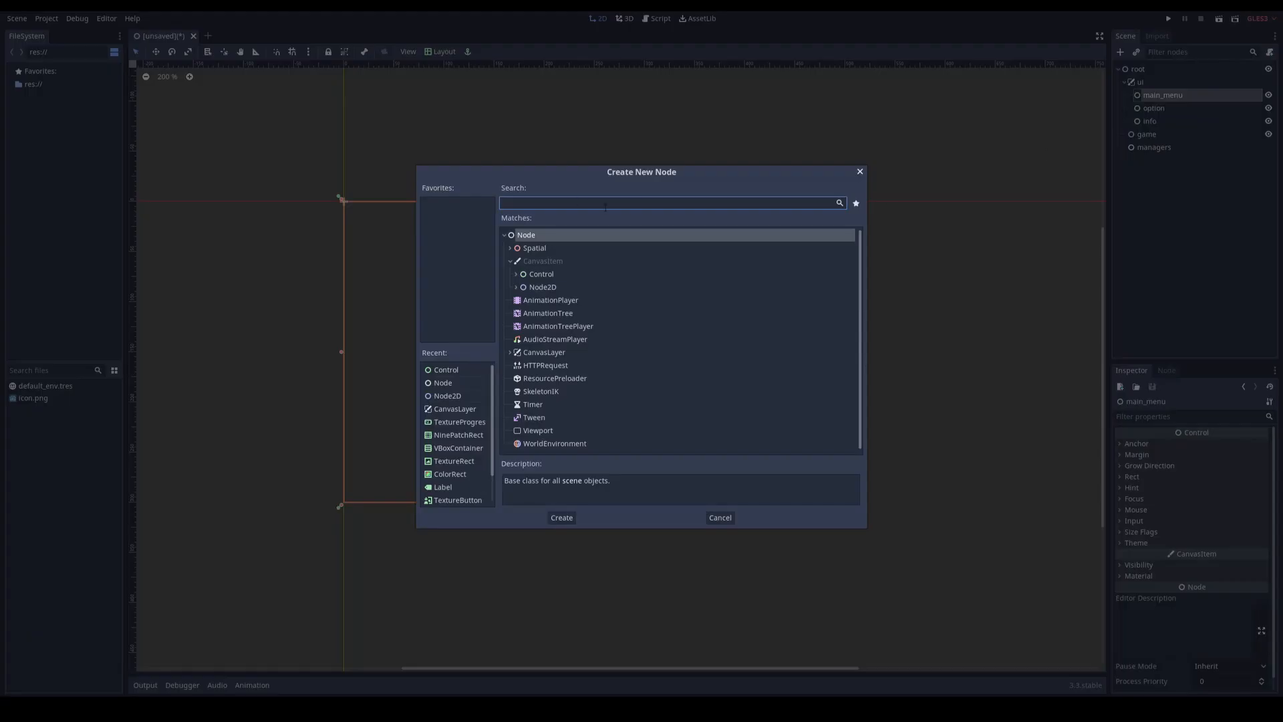
pyautogui.doubleClick(454, 476)
pyautogui.click(440, 52)
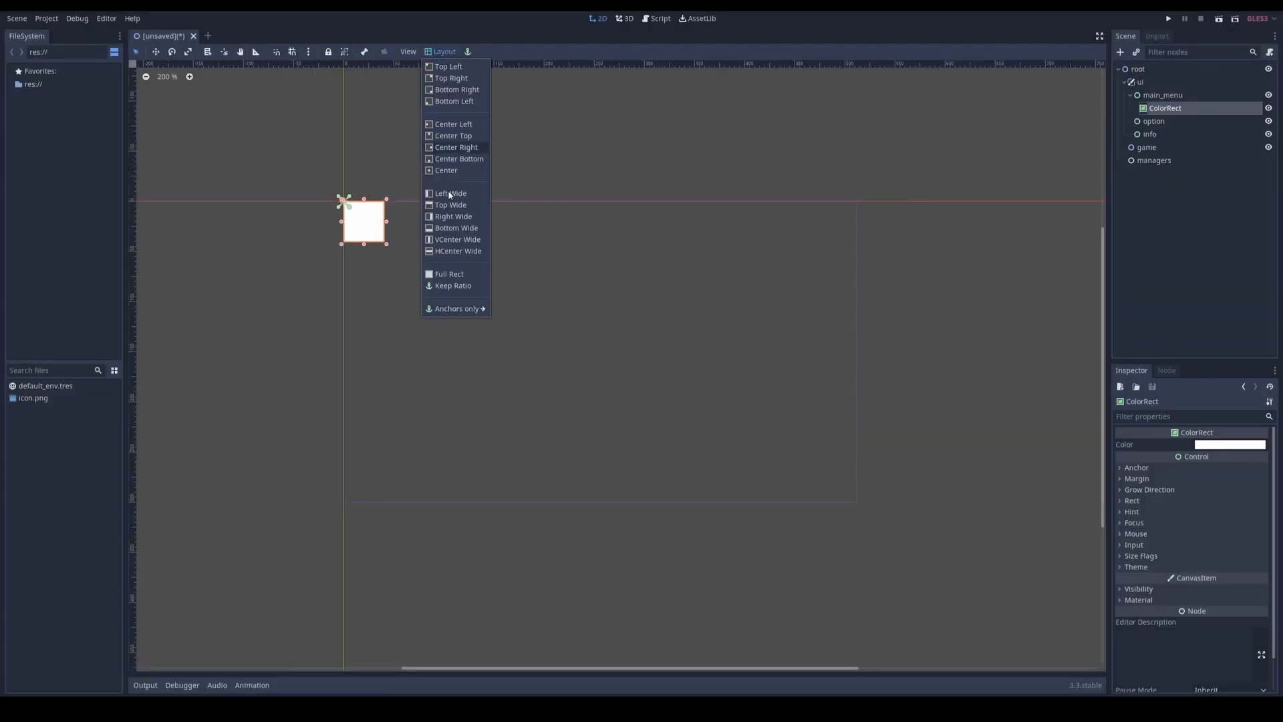
pyautogui.click(446, 273)
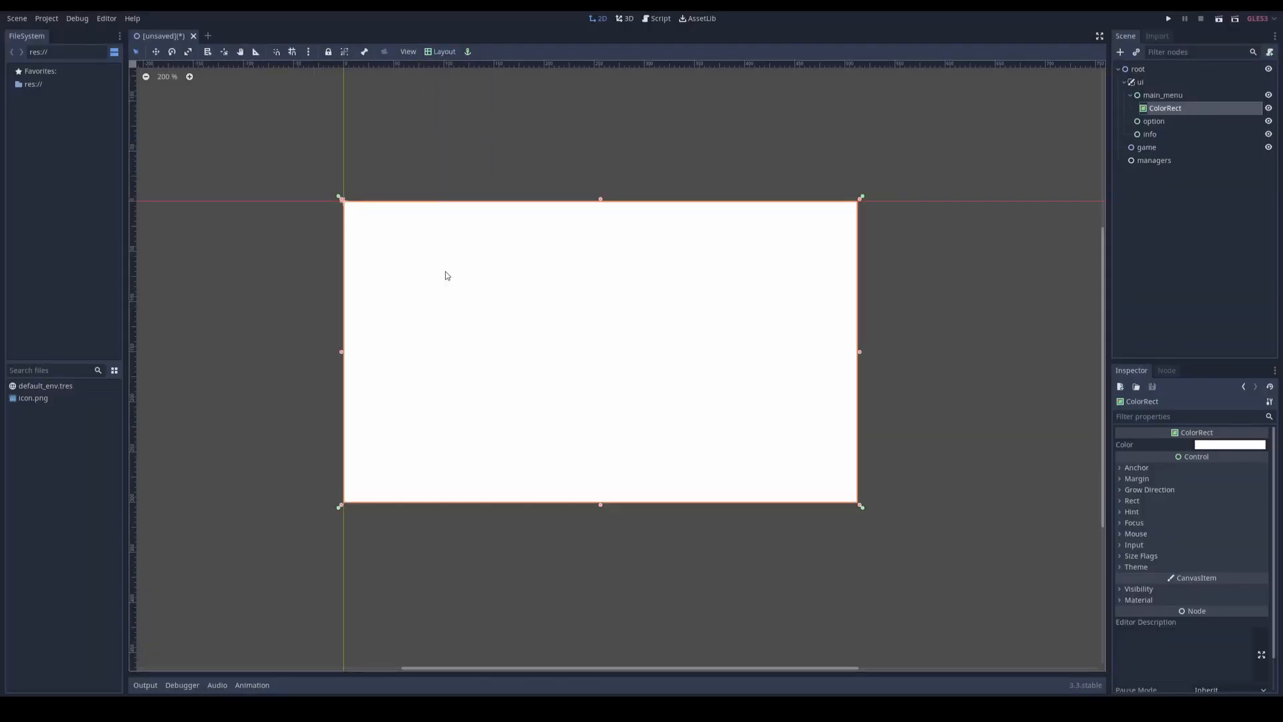
# Step: Set the ColorRect's color to a muted teal blue, about #3c99a5
pyautogui.click(1211, 445)
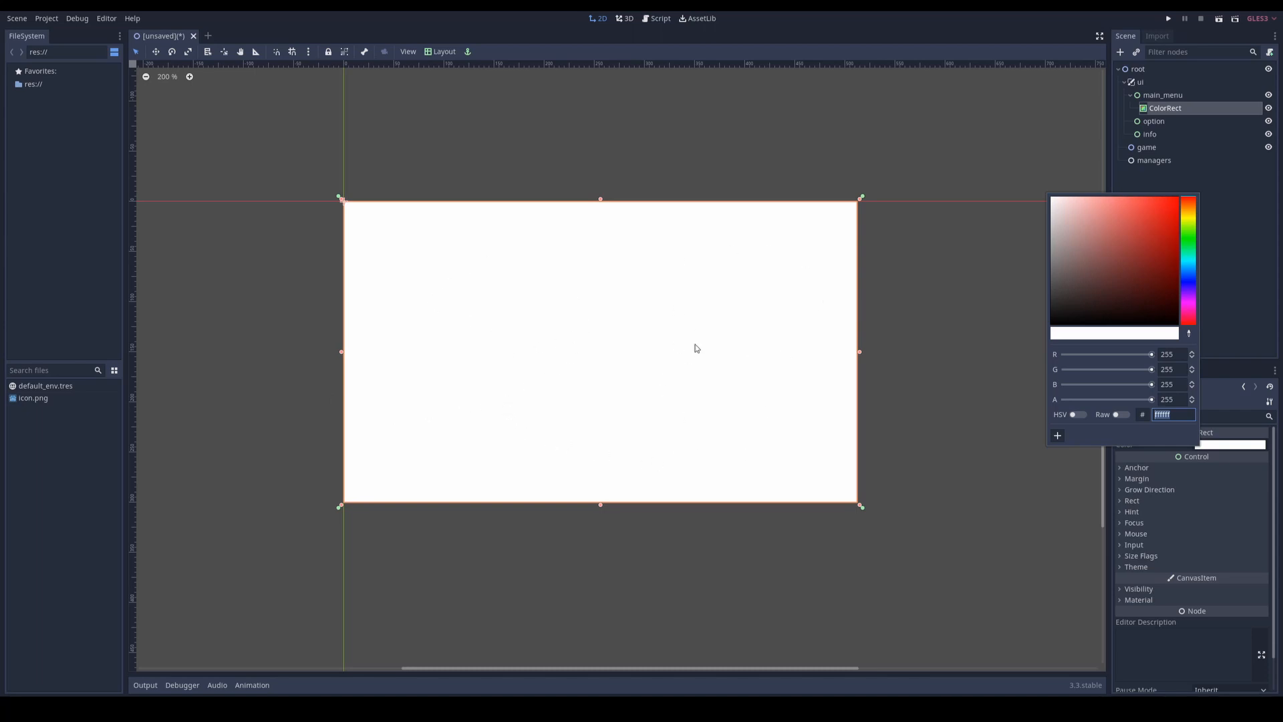
pyautogui.moveTo(1187, 262); pyautogui.dragTo(1161, 261)
pyautogui.click(1187, 264)
pyautogui.click(1133, 242)
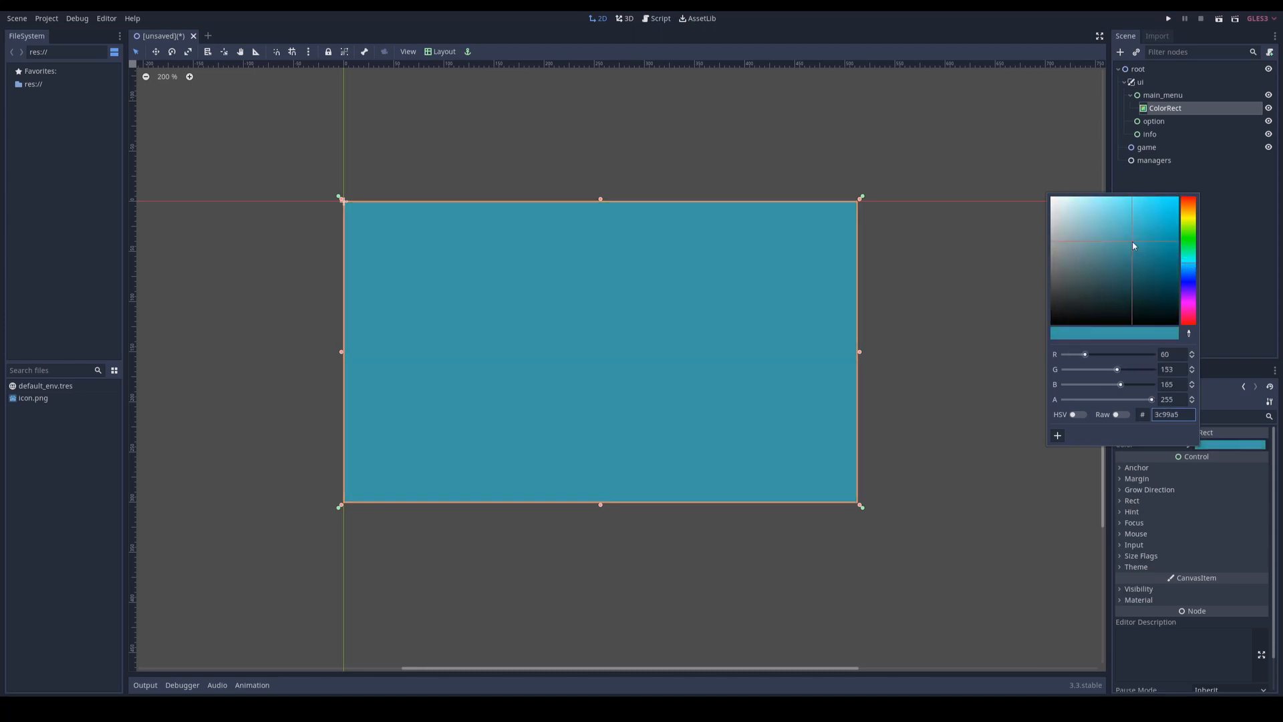
pyautogui.click(1131, 240)
pyautogui.click(1176, 178)
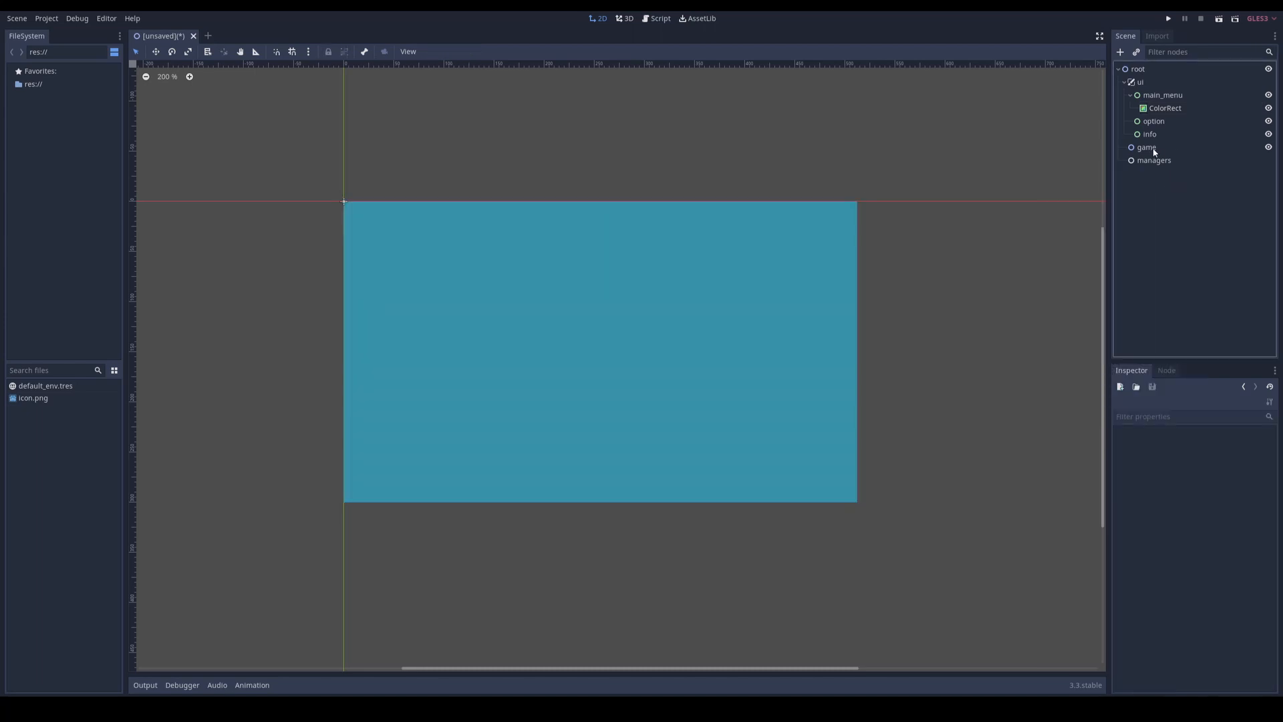
# Step: Add a Label node as a child of main_menu, alongside the ColorRect
pyautogui.click(1168, 97)
pyautogui.hotkey('ctrl', 'a')
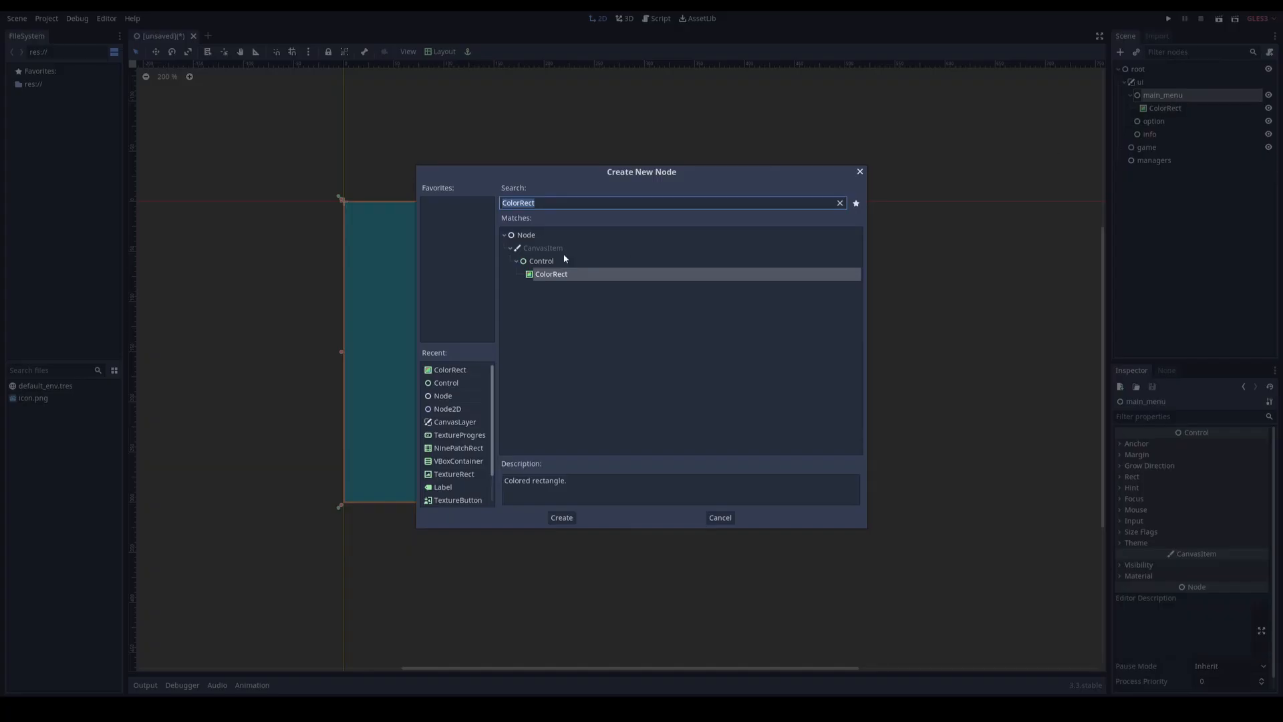
pyautogui.write('a')
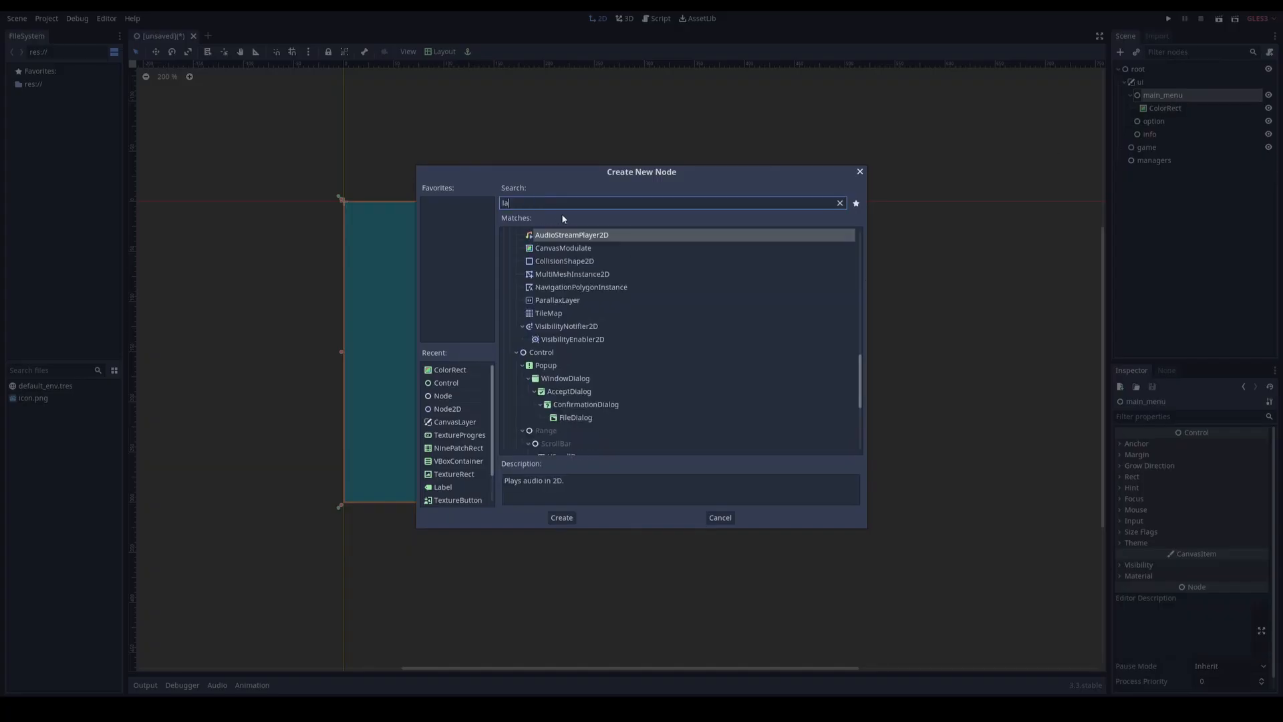
pyautogui.write('bel')
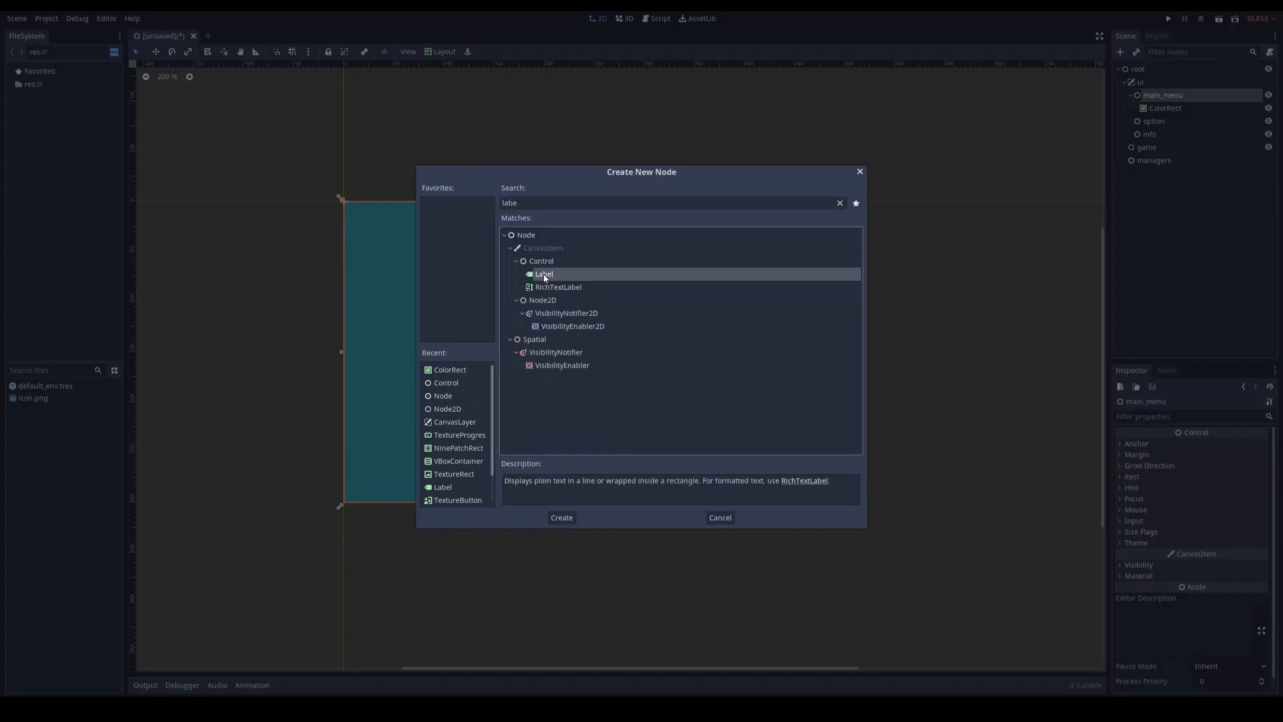
pyautogui.doubleClick(534, 272)
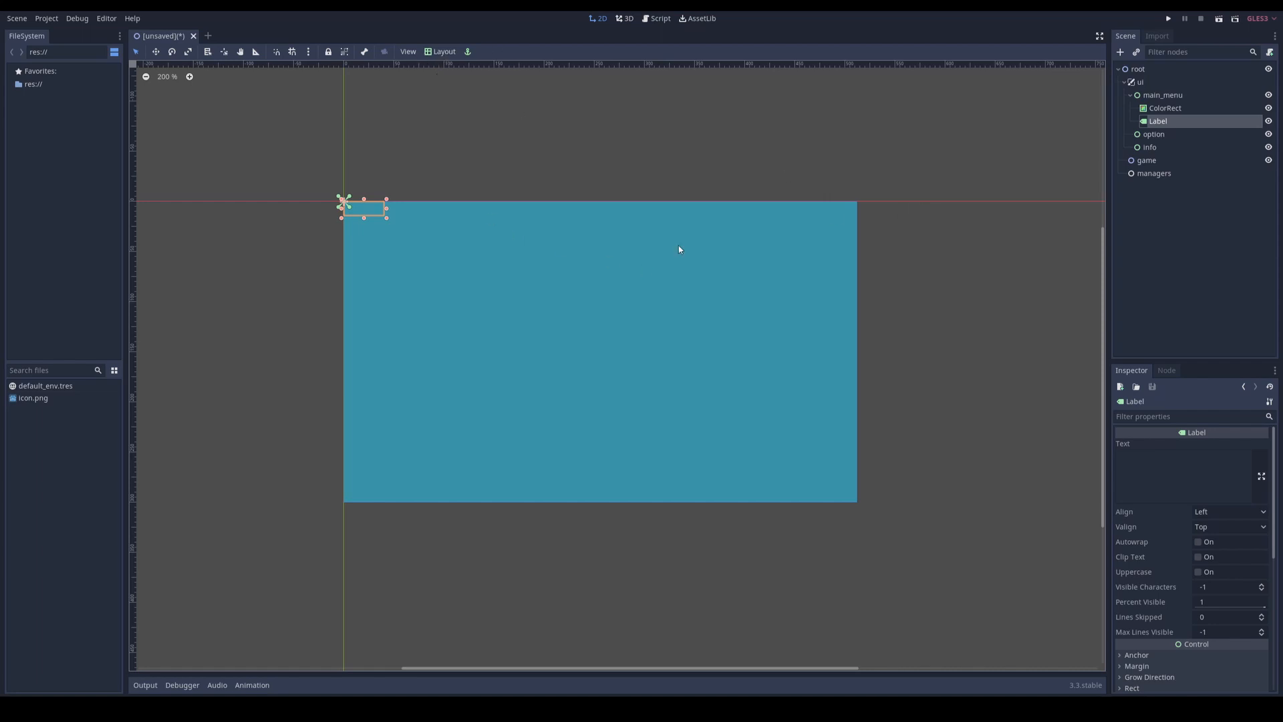
# Step: Apply the Top Wide layout to the Label and extend its lower edge to cover about the upper quarter of the game screen
pyautogui.click(440, 51)
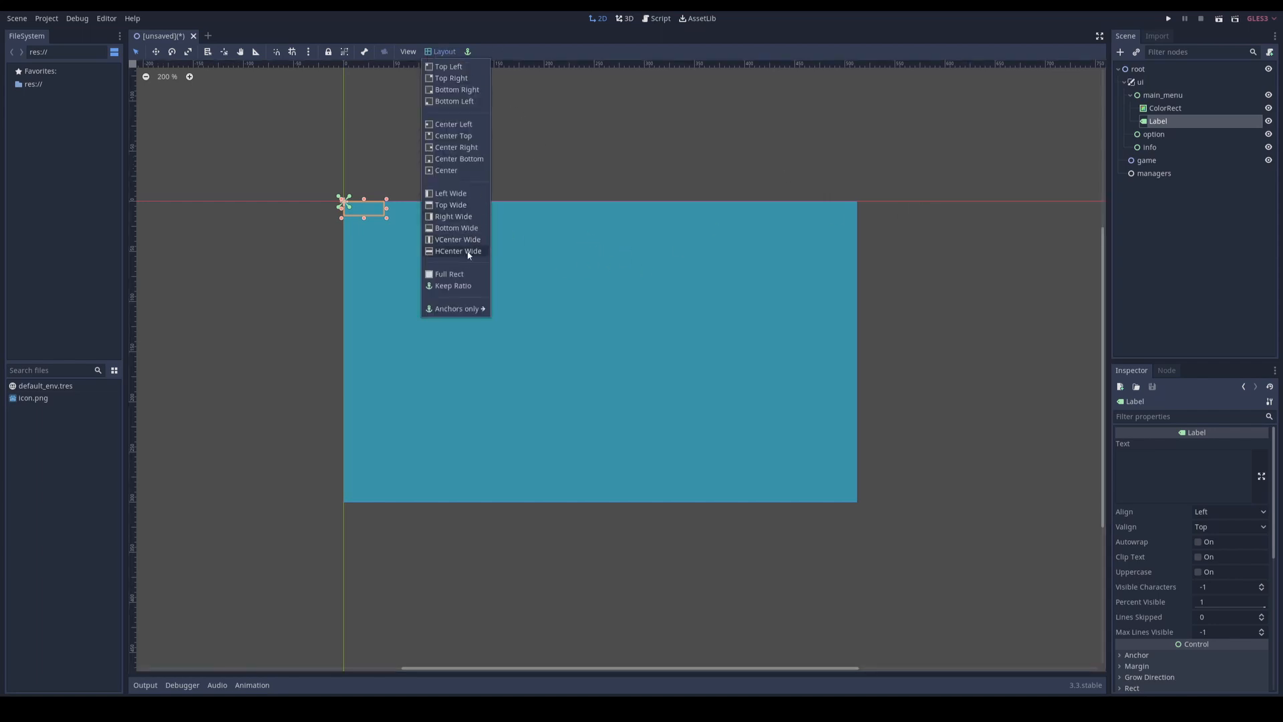
pyautogui.click(477, 216)
pyautogui.moveTo(600, 216); pyautogui.dragTo(600, 285)
# Step: Set the Label's text to "Super Cool Dude" and center it both horizontally and vertically
pyautogui.click(1180, 466)
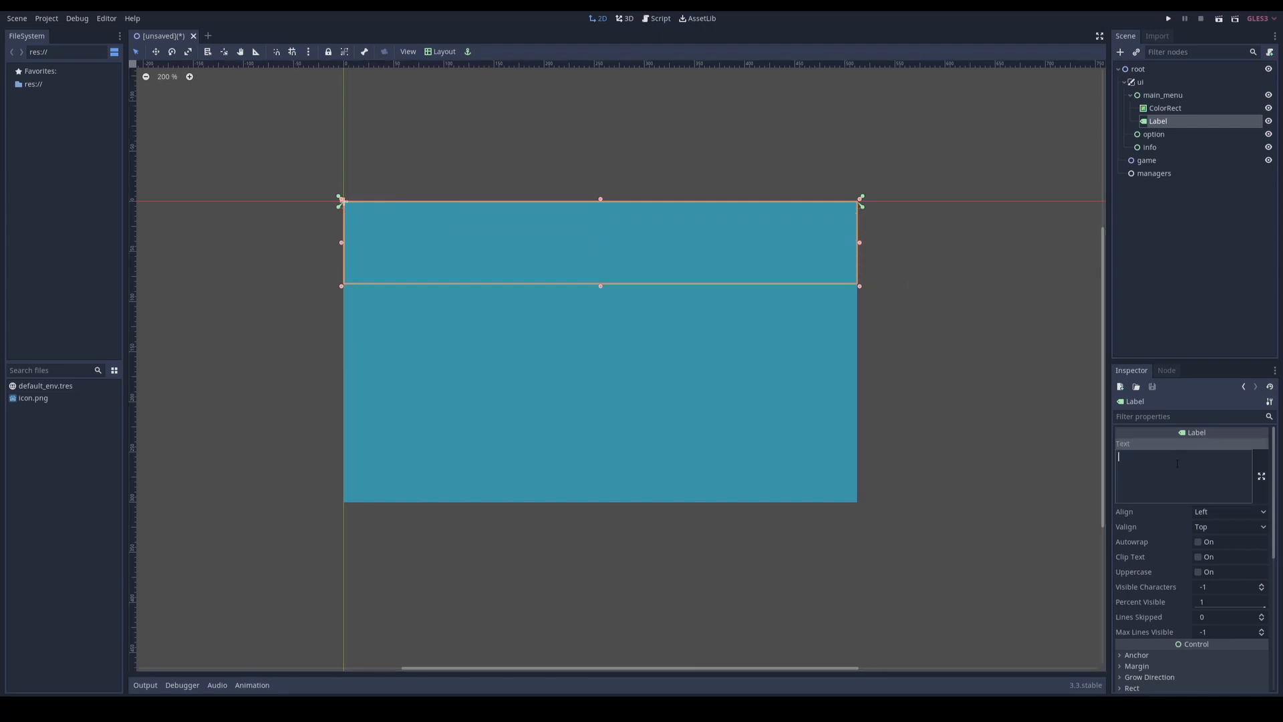
pyautogui.write('Super Cool Dude')
pyautogui.click(1214, 512)
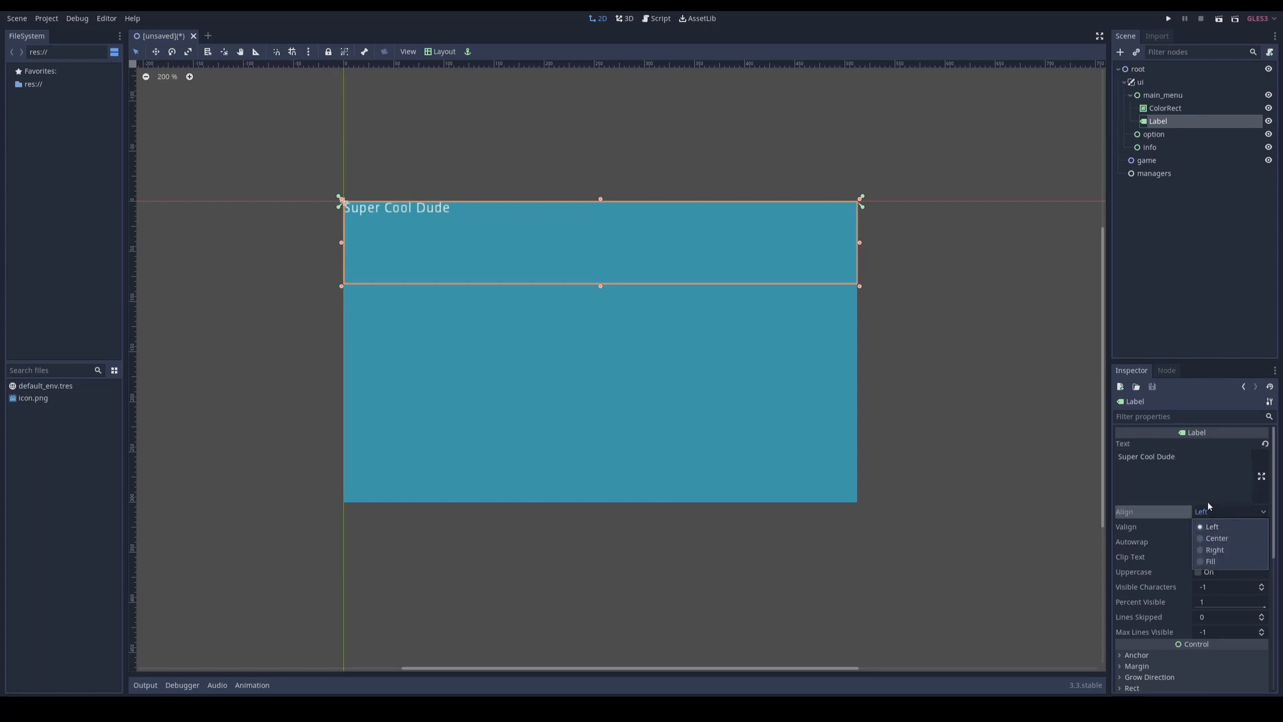
pyautogui.click(1217, 538)
pyautogui.click(1217, 527)
pyautogui.click(1217, 555)
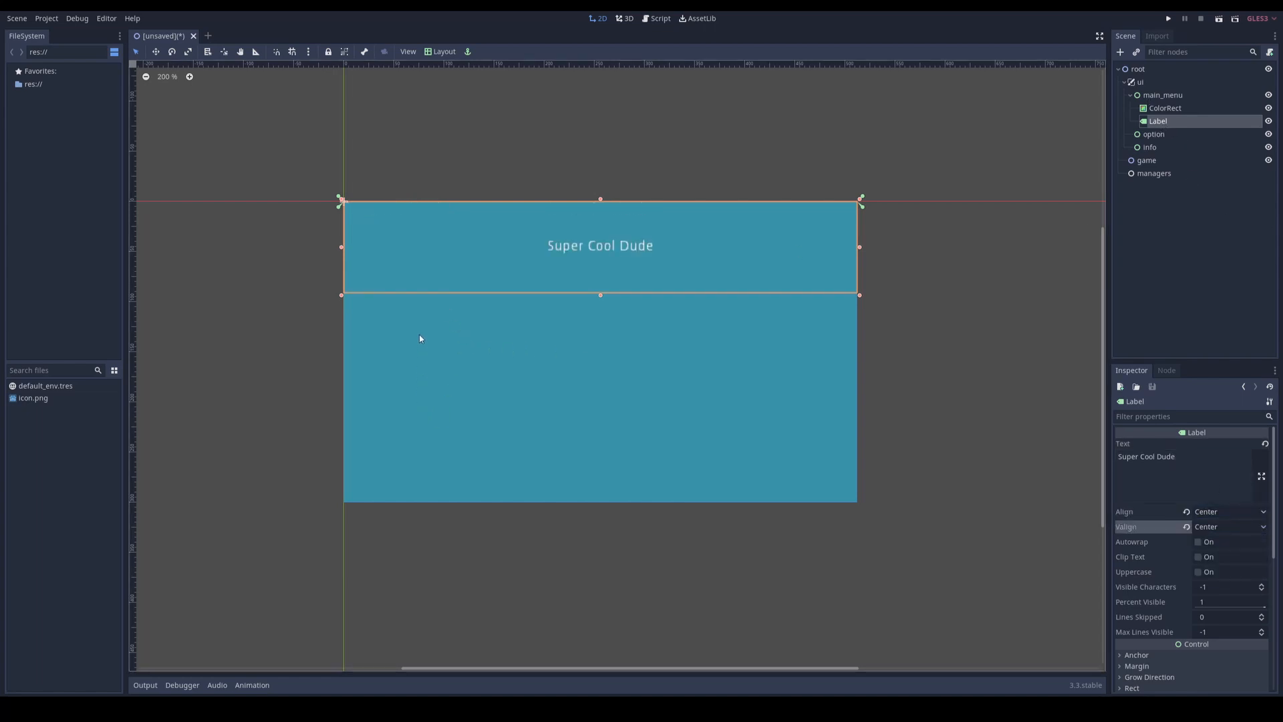
# Step: Add a second ColorRect node as a child of main_menu and select it
pyautogui.rightClick(1175, 101)
pyautogui.click(1167, 106)
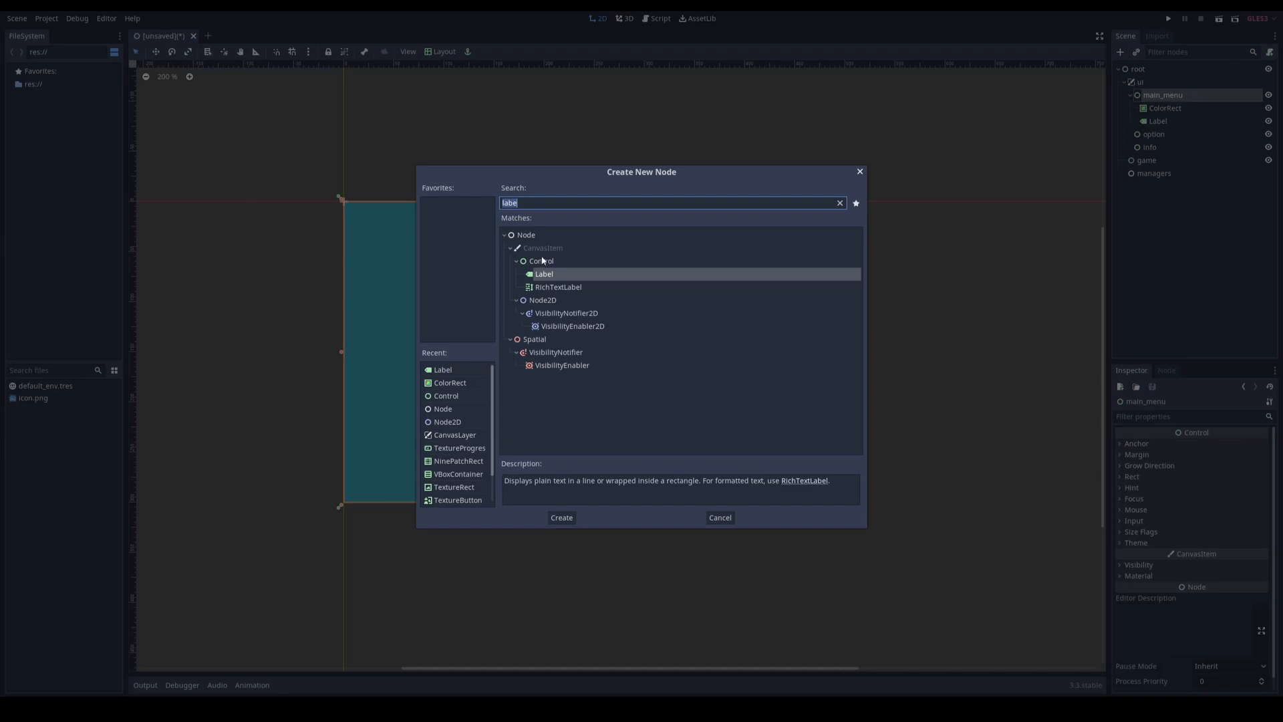
pyautogui.doubleClick(450, 384)
pyautogui.click(1145, 159)
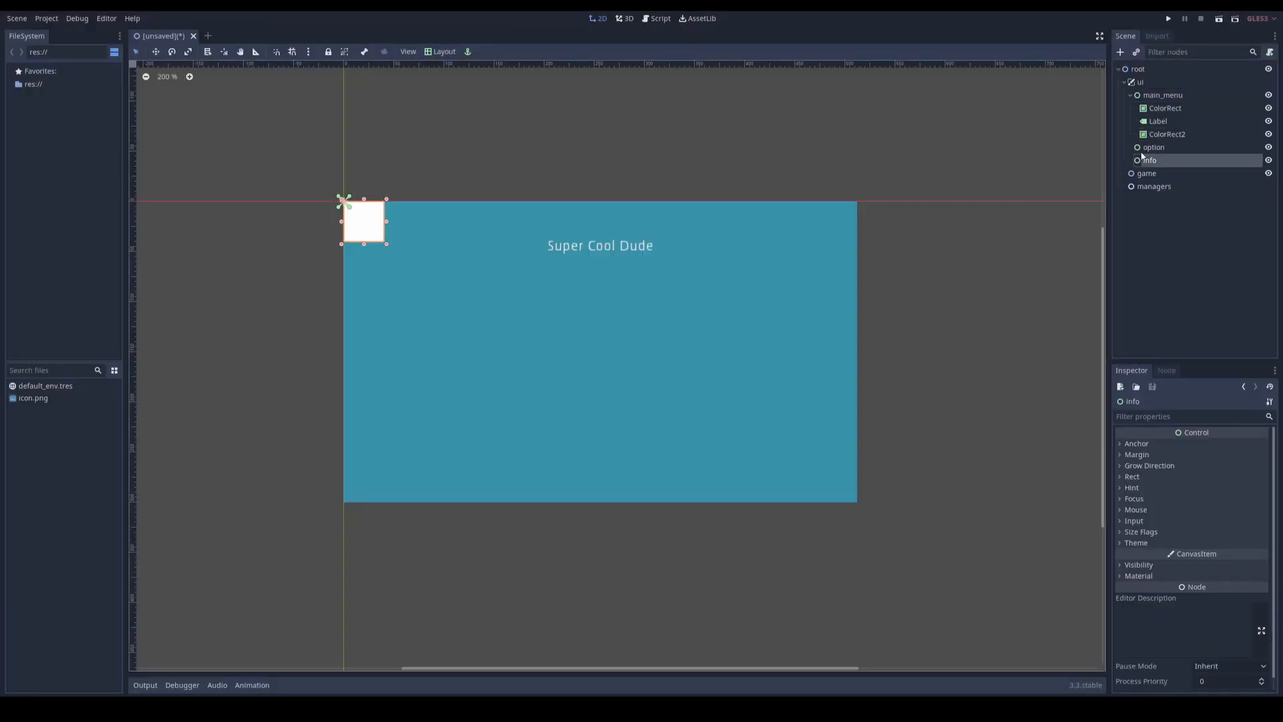
pyautogui.click(1167, 135)
# Step: Hide the info and option nodes, and enlarge the new ColorRect into an upright panel below and left of the title
pyautogui.click(1268, 160)
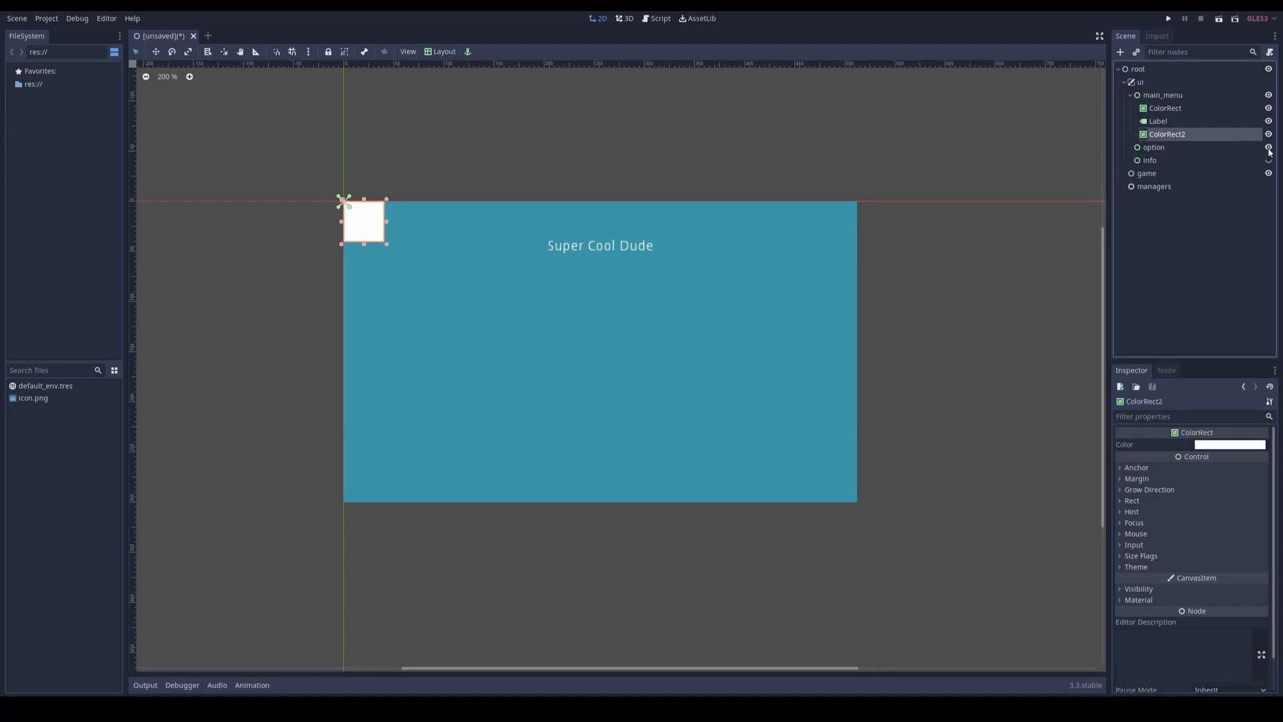
pyautogui.click(1269, 147)
pyautogui.moveTo(375, 230); pyautogui.dragTo(503, 408)
pyautogui.moveTo(477, 356); pyautogui.dragTo(482, 375)
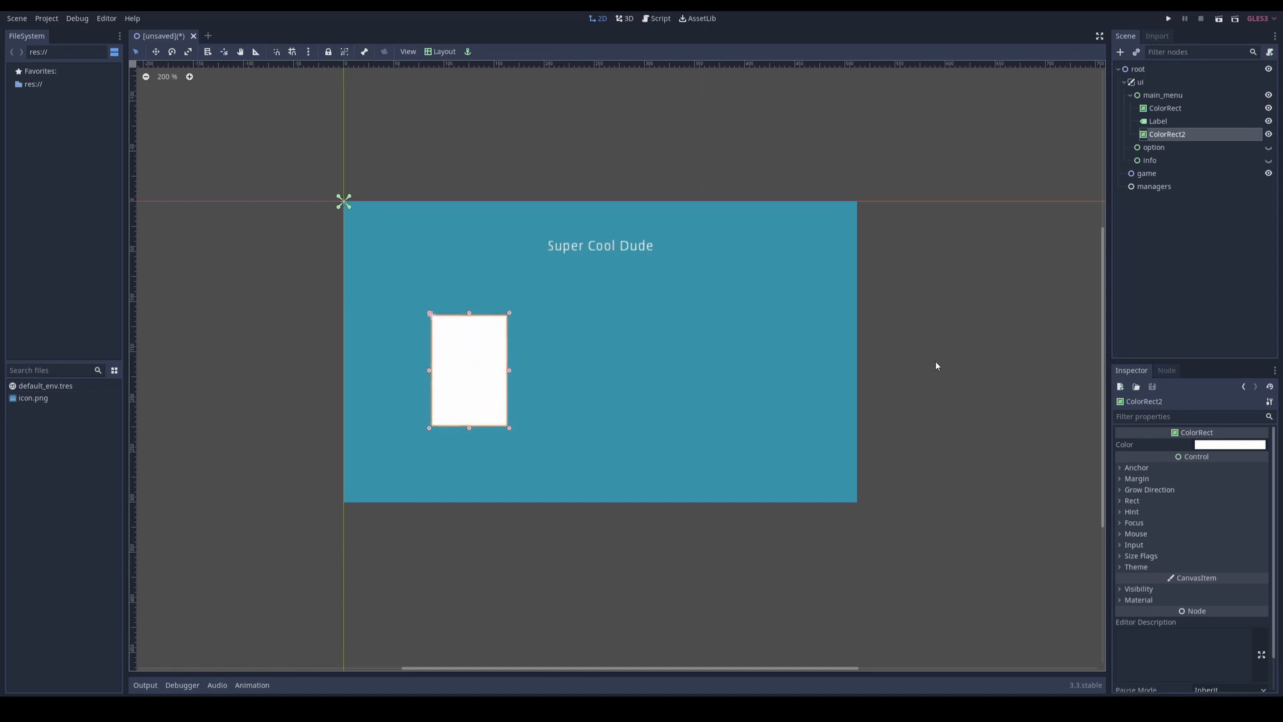
# Step: Set ColorRect2's color to semi-transparent black and shift the panel slightly down and right, making it a little shorter
pyautogui.click(1227, 446)
pyautogui.moveTo(1112, 251); pyautogui.dragTo(1011, 338)
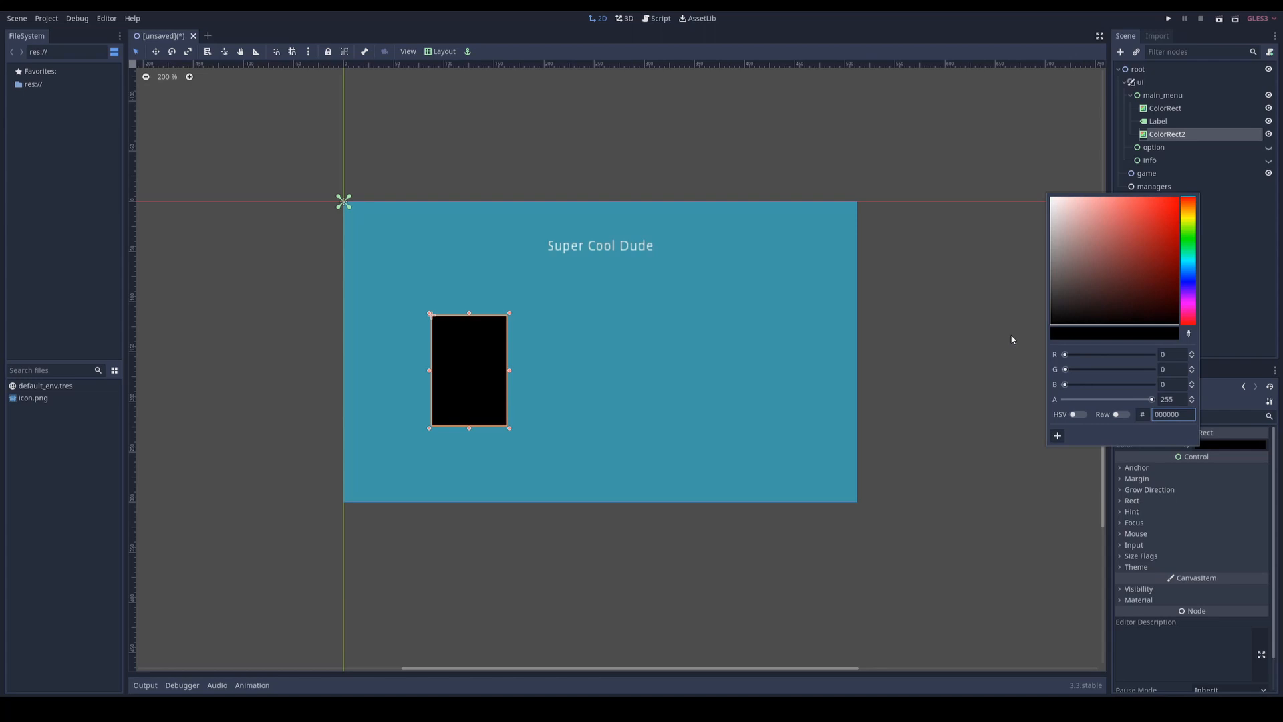
pyautogui.click(1106, 400)
pyautogui.click(489, 370)
pyautogui.moveTo(493, 372); pyautogui.dragTo(501, 381)
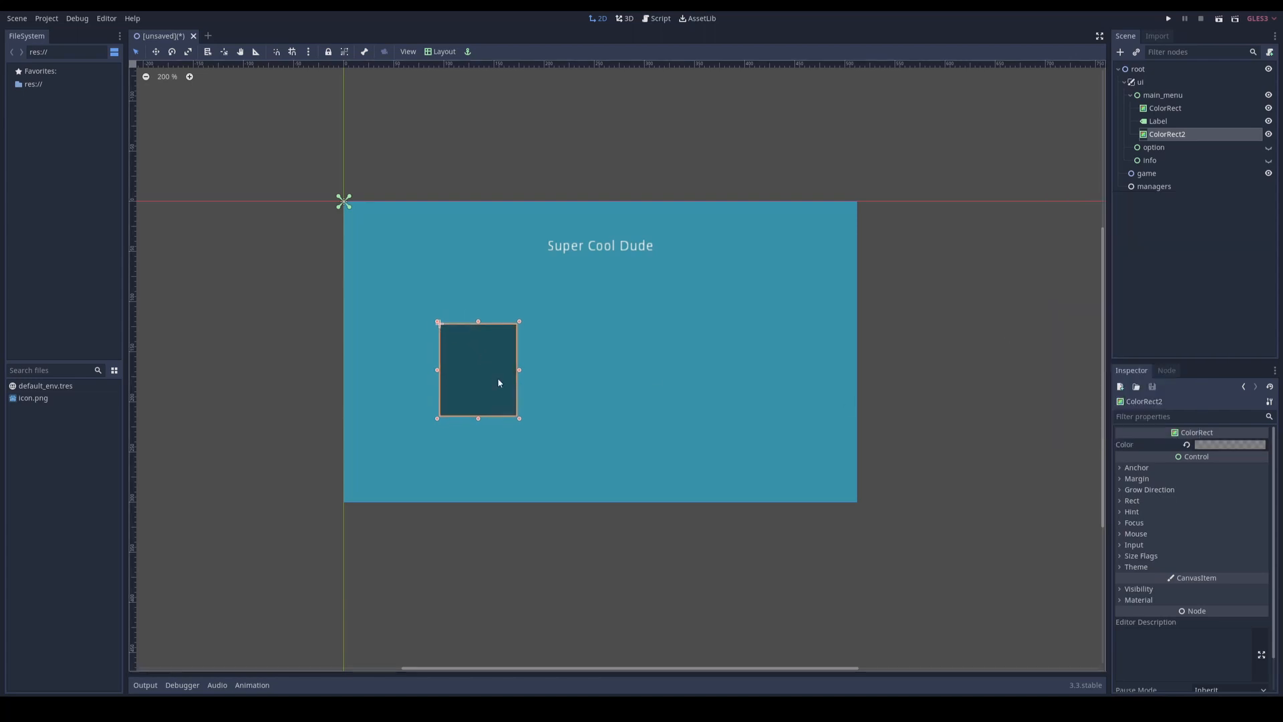
# Step: Add a Button node as a child of ColorRect2
pyautogui.scroll(5, 485, 386)
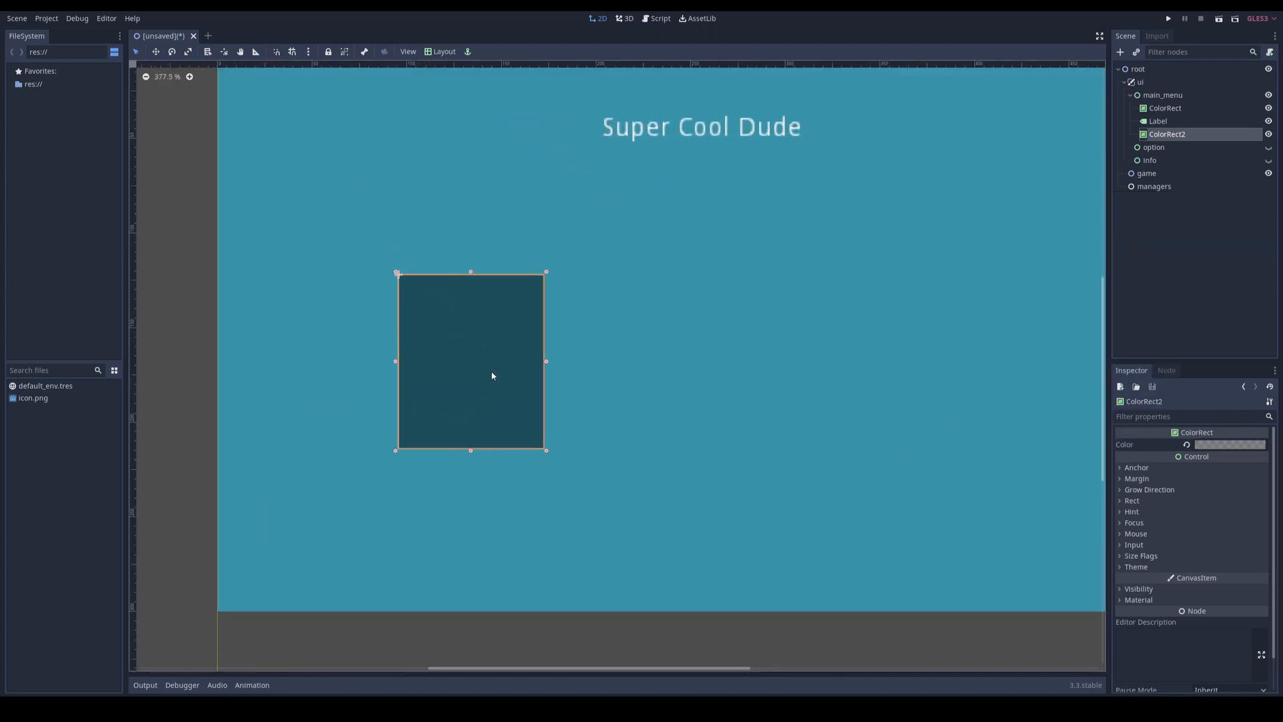
pyautogui.moveTo(598, 346); pyautogui.dragTo(586, 372, button='middle')
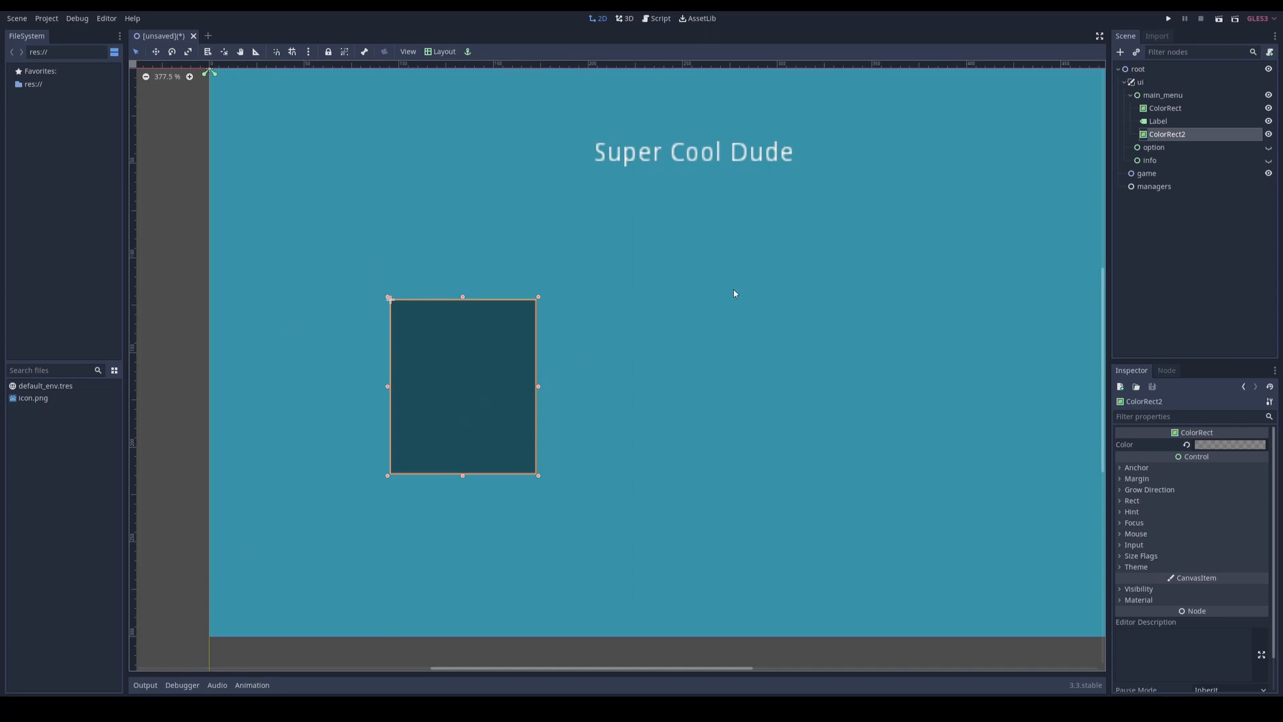
pyautogui.rightClick(1169, 139)
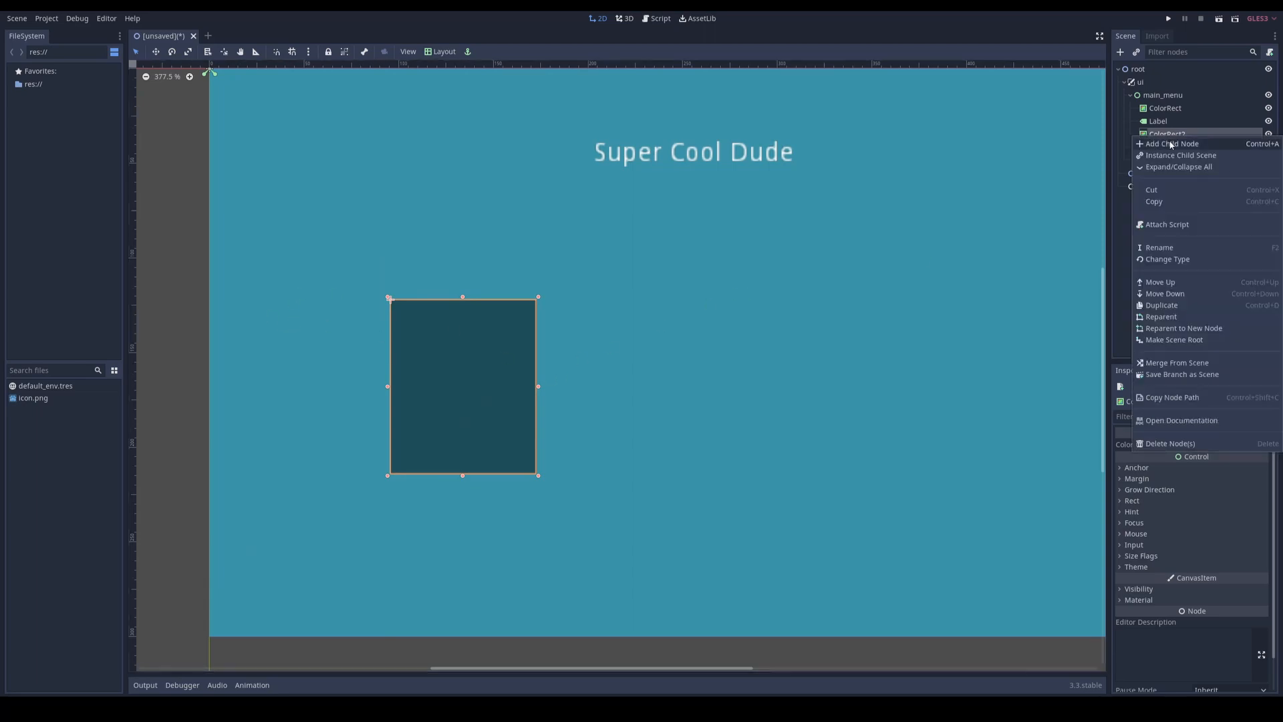
pyautogui.click(1177, 142)
pyautogui.write('butt')
pyautogui.doubleClick(553, 288)
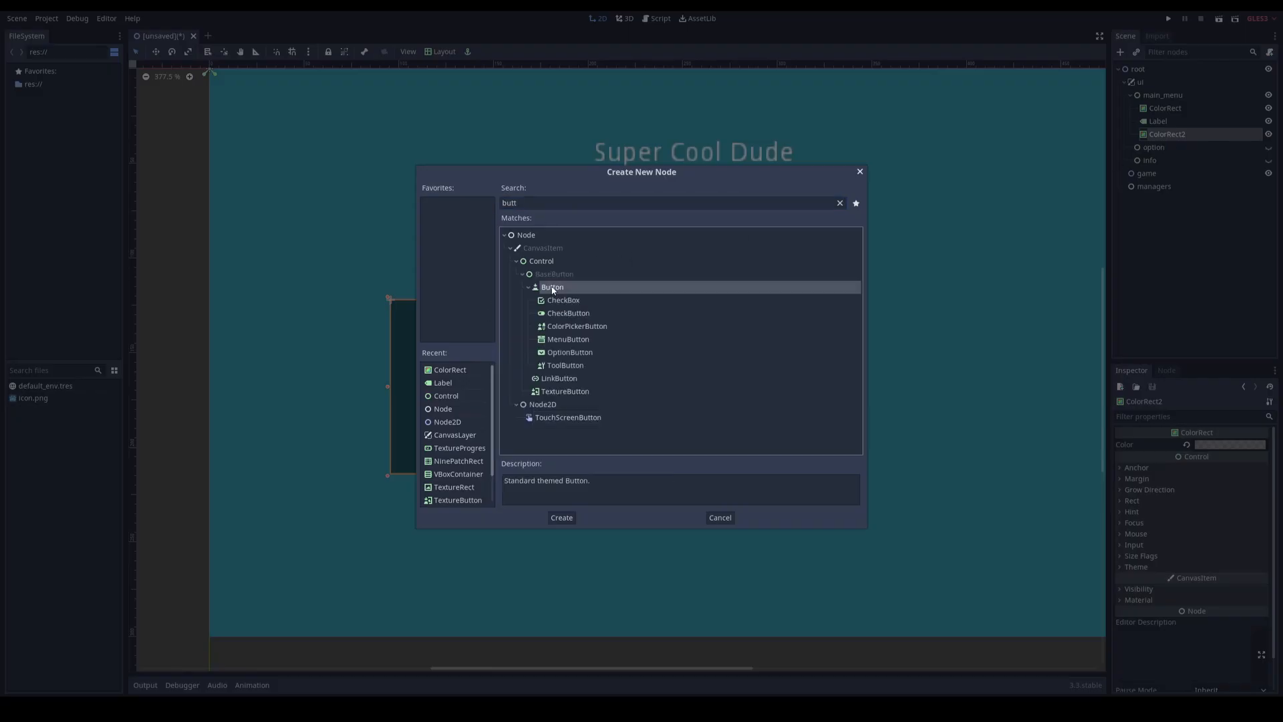
# Step: Size the Button to nearly the panel's width along its upper part and set its text to "Start"
pyautogui.moveTo(416, 339); pyautogui.dragTo(482, 333)
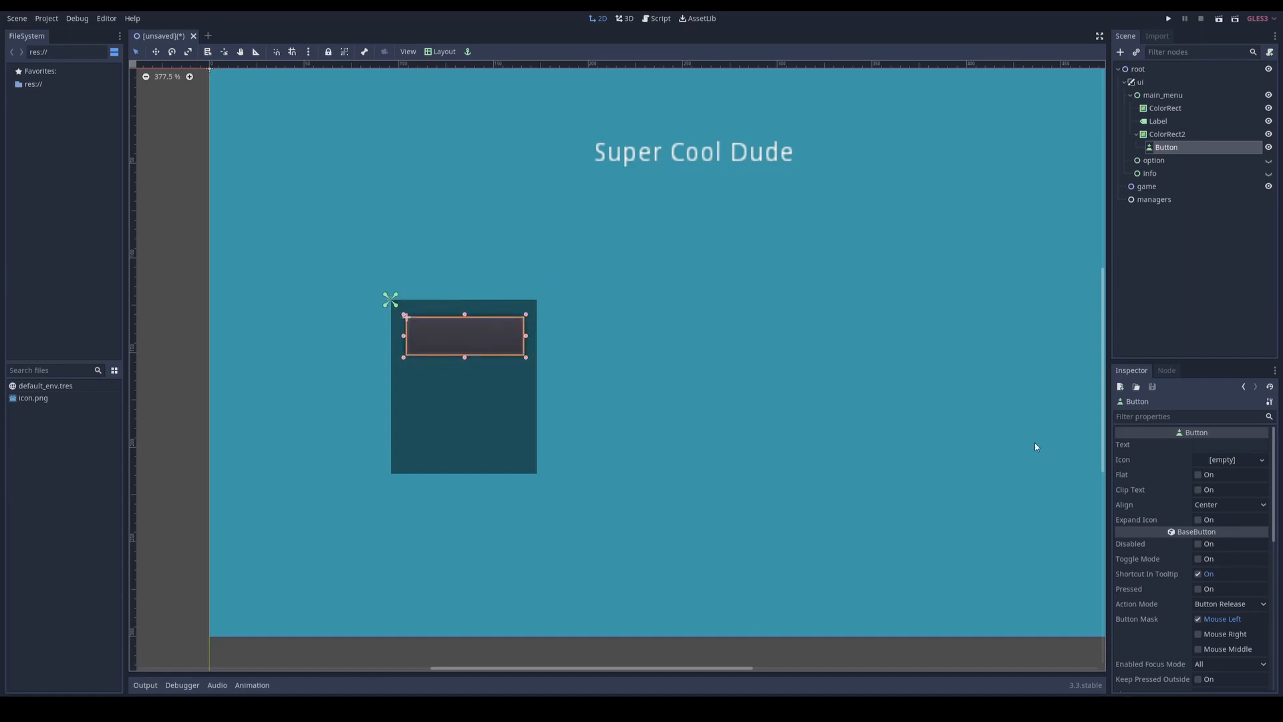
pyautogui.click(1229, 444)
pyautogui.write('Start')
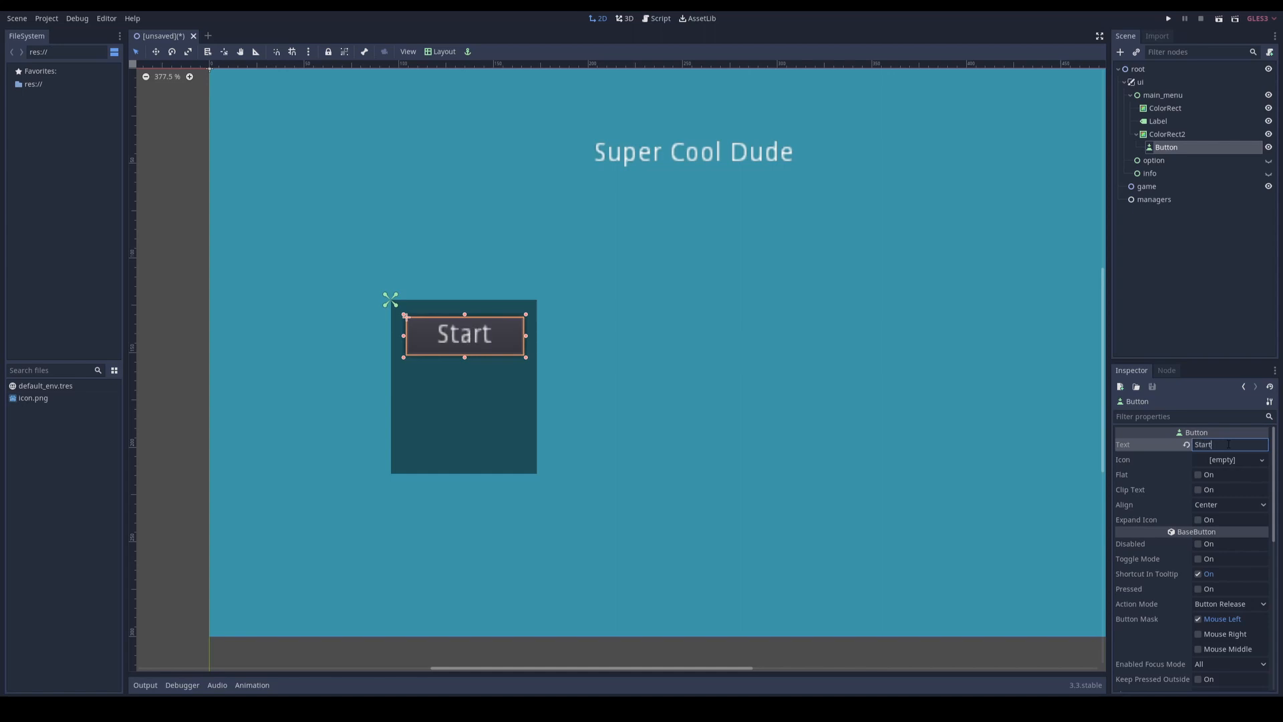
# Step: Duplicate the Start button twice and stack the copies evenly below it inside the panel
pyautogui.hotkey('ctrl', 'd')
pyautogui.moveTo(470, 336); pyautogui.dragTo(462, 449)
pyautogui.hotkey('ctrl', 'd')
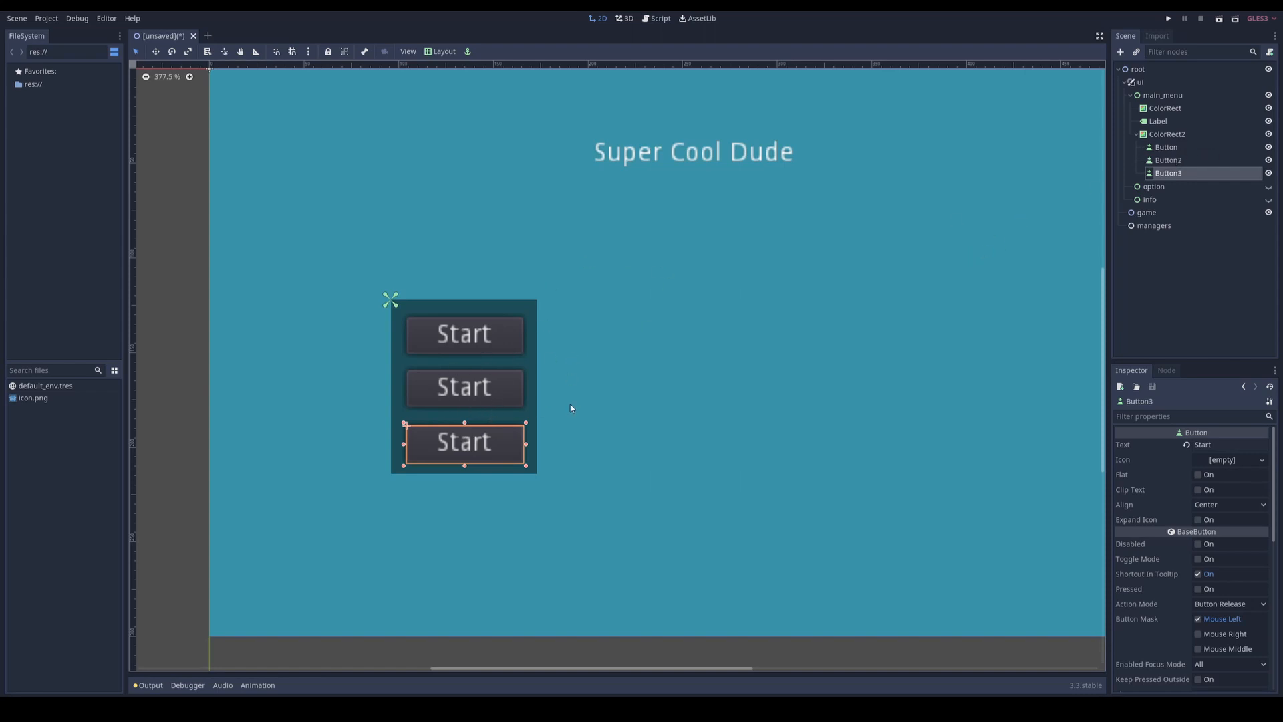
# Step: Set the middle button's text to "Option" and the lowest button's text to "Quit"
pyautogui.moveTo(635, 378); pyautogui.dragTo(594, 387, button='middle')
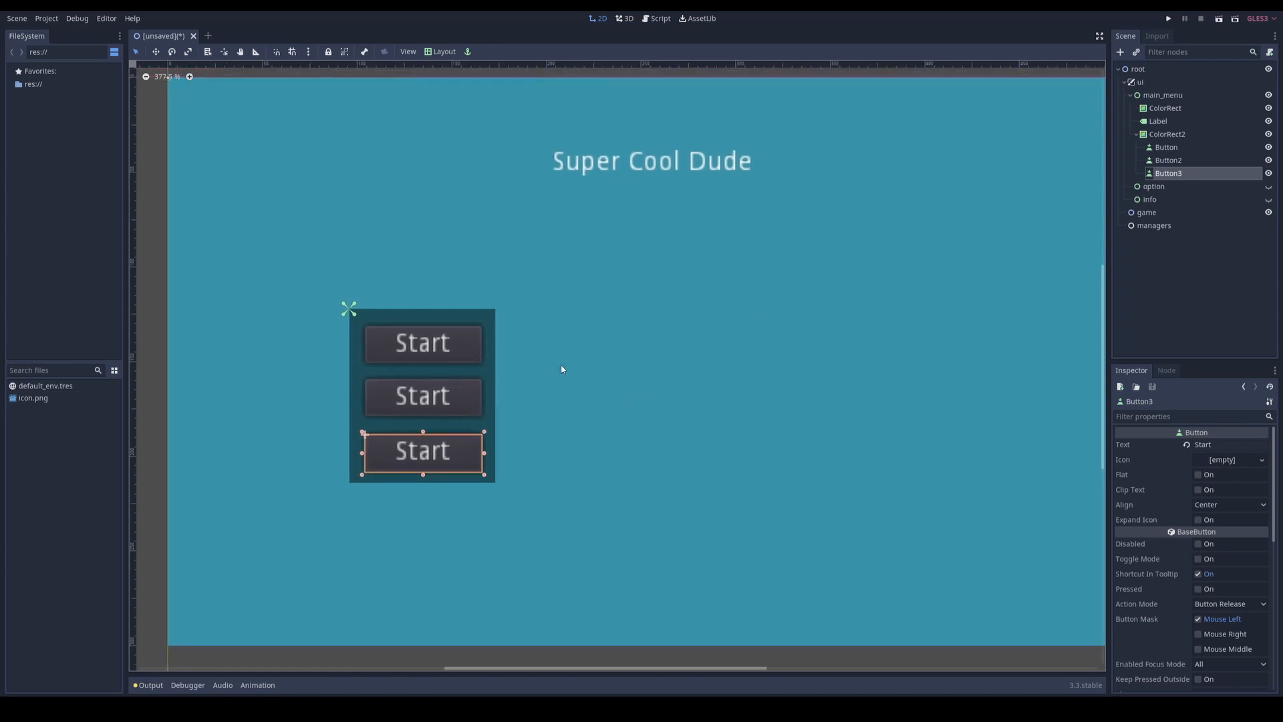
pyautogui.click(428, 406)
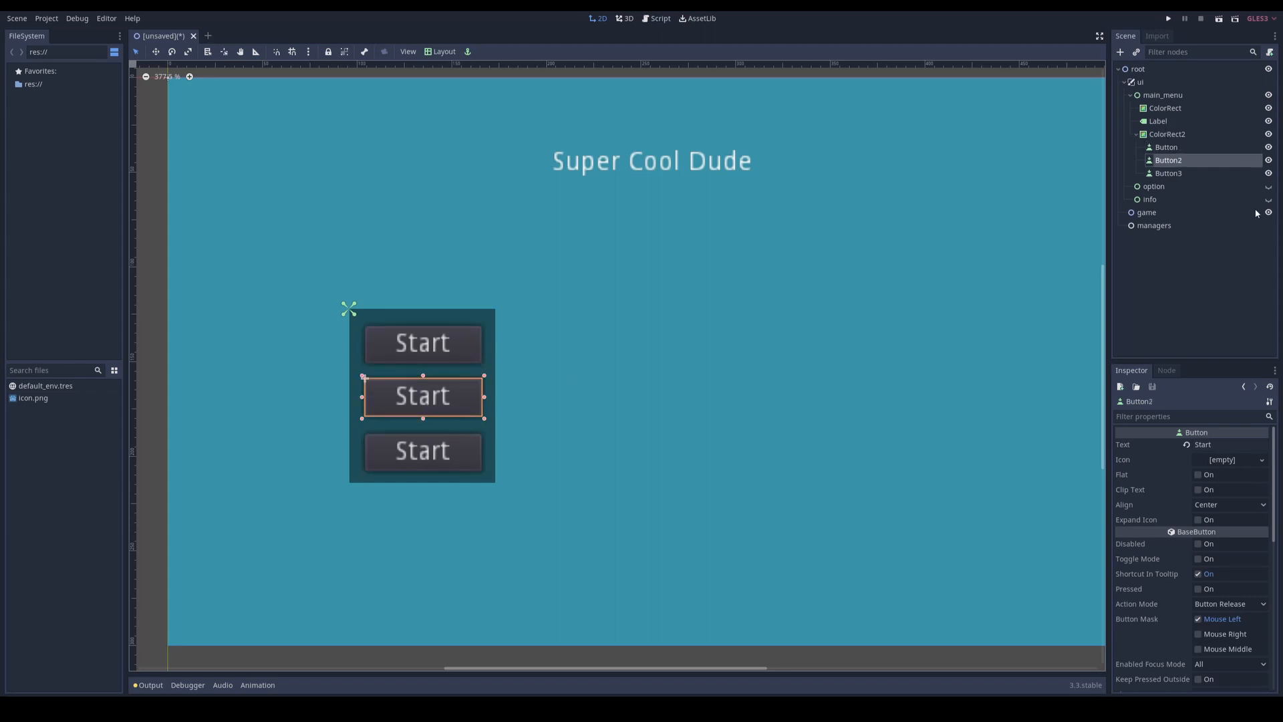
pyautogui.moveTo(1227, 445); pyautogui.dragTo(1143, 440)
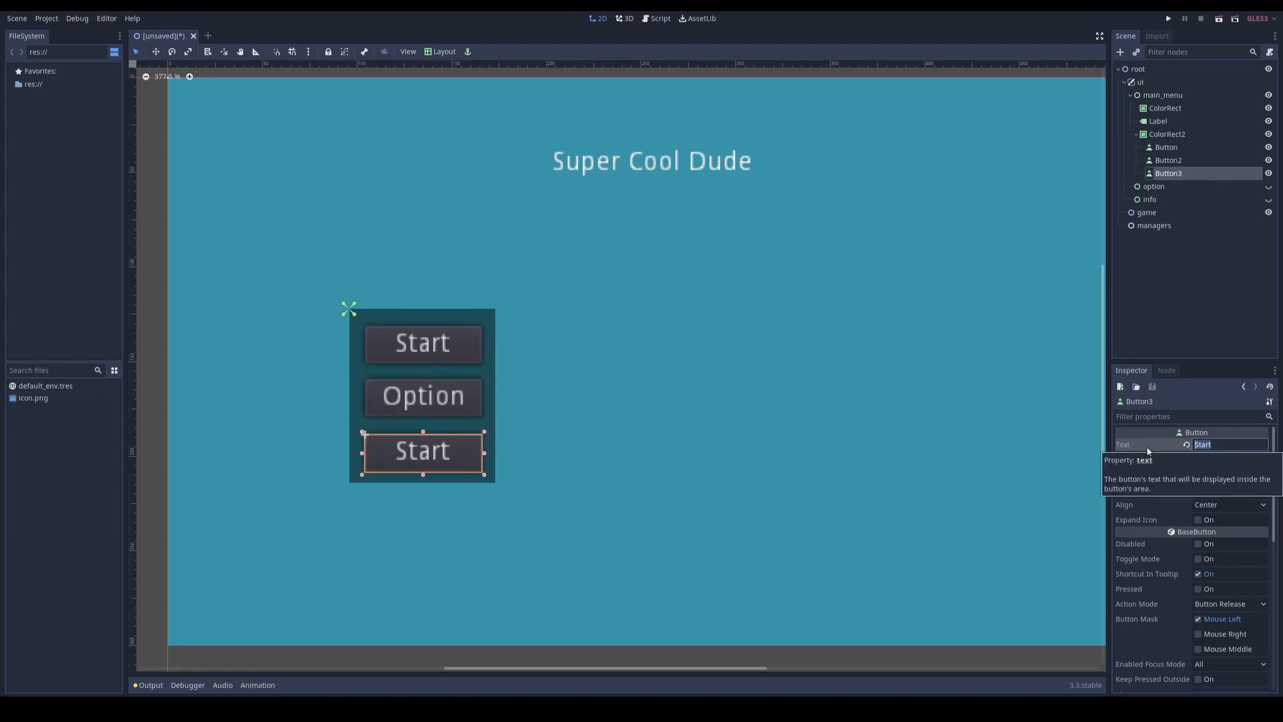
pyautogui.write('Quit')
pyautogui.press('Return')
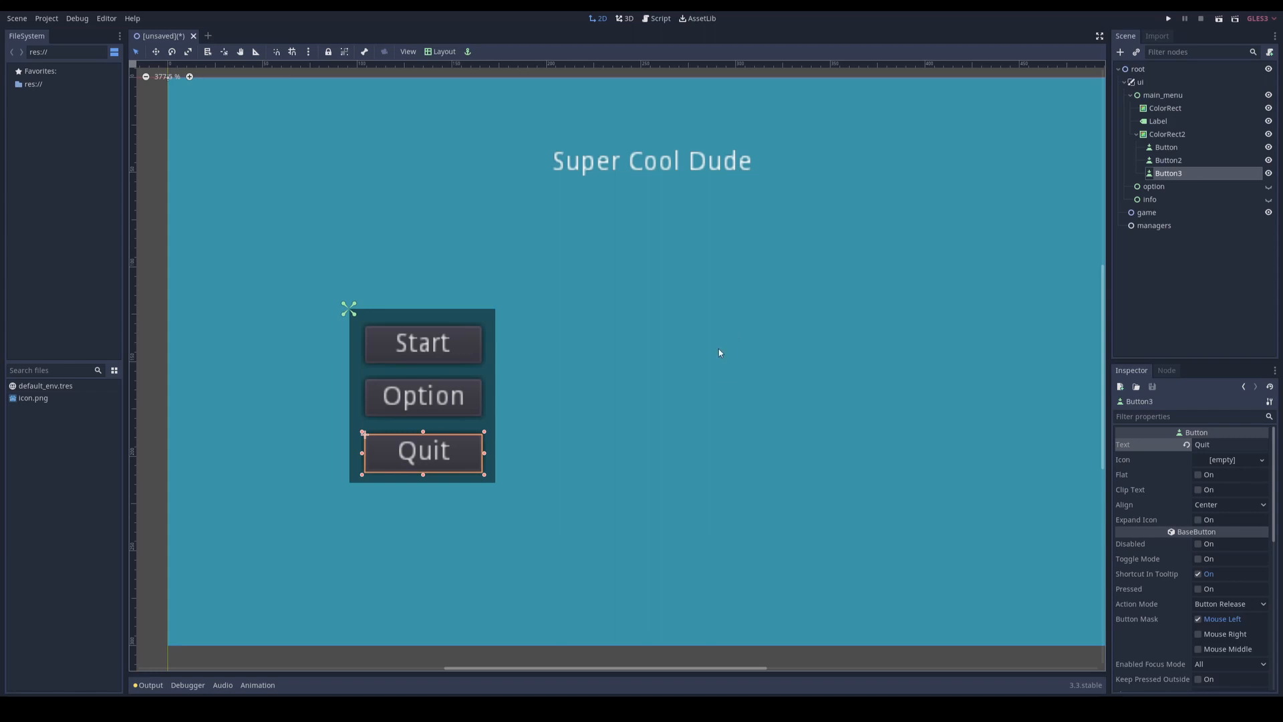
# Step: Hide main_menu, show the option node and apply the Full Rect layout to option
pyautogui.moveTo(743, 363); pyautogui.dragTo(717, 364, button='middle')
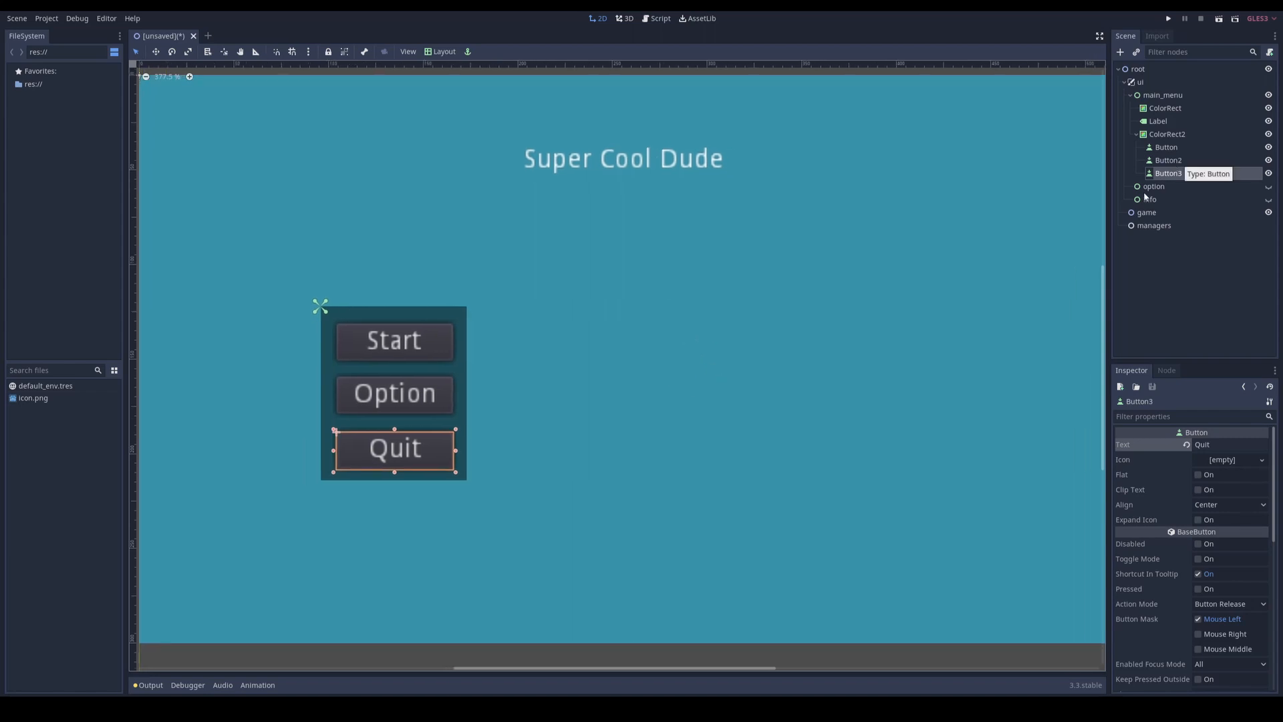
pyautogui.click(1269, 95)
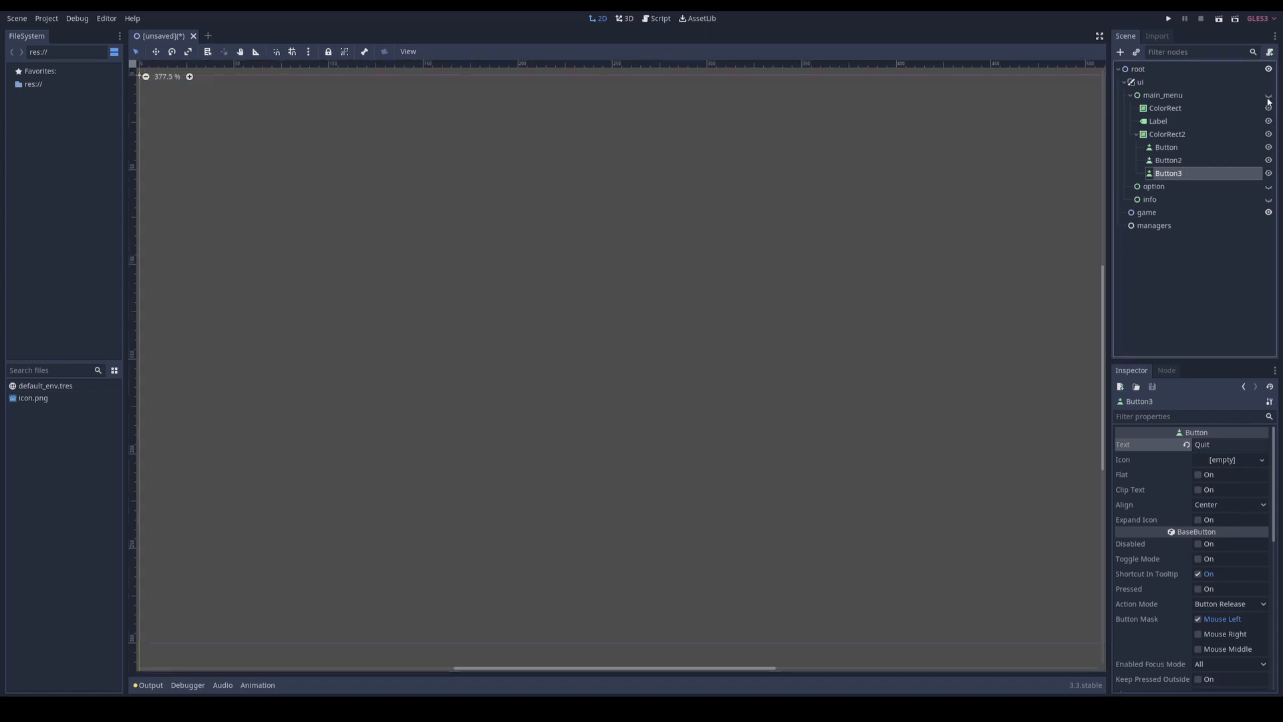
pyautogui.click(1176, 191)
pyautogui.scroll(-3, 620, 213)
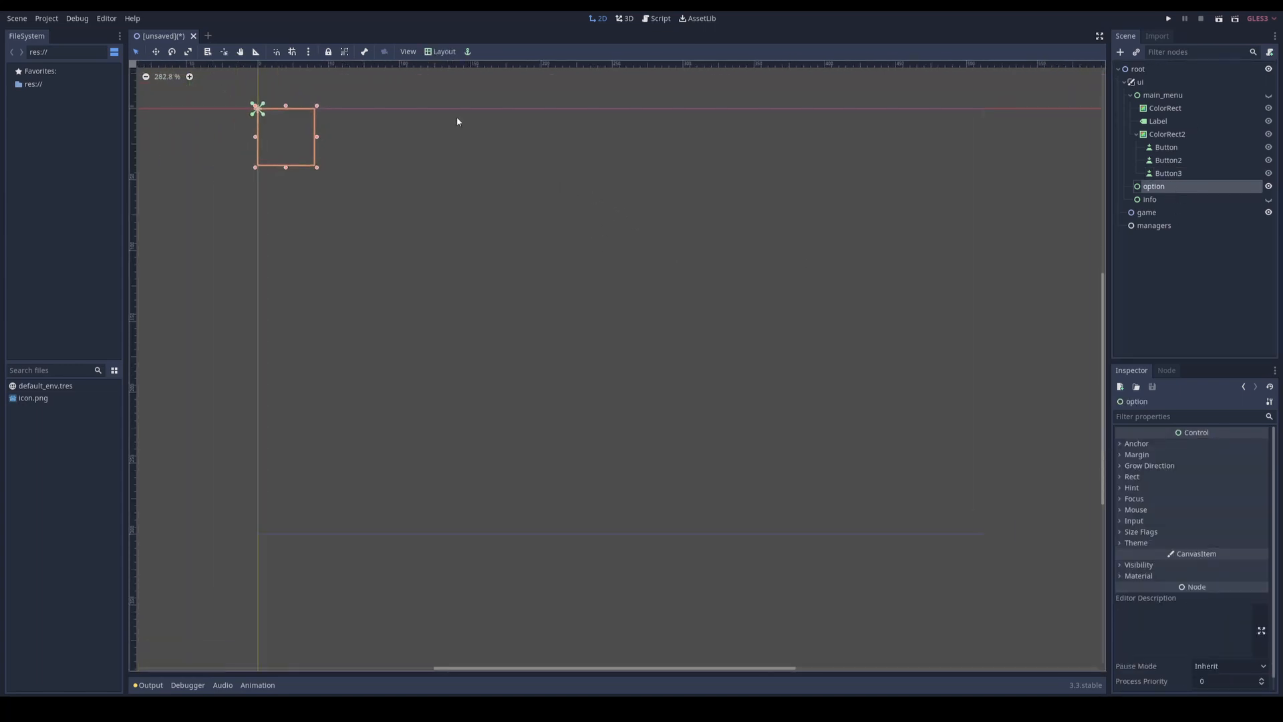
pyautogui.click(445, 51)
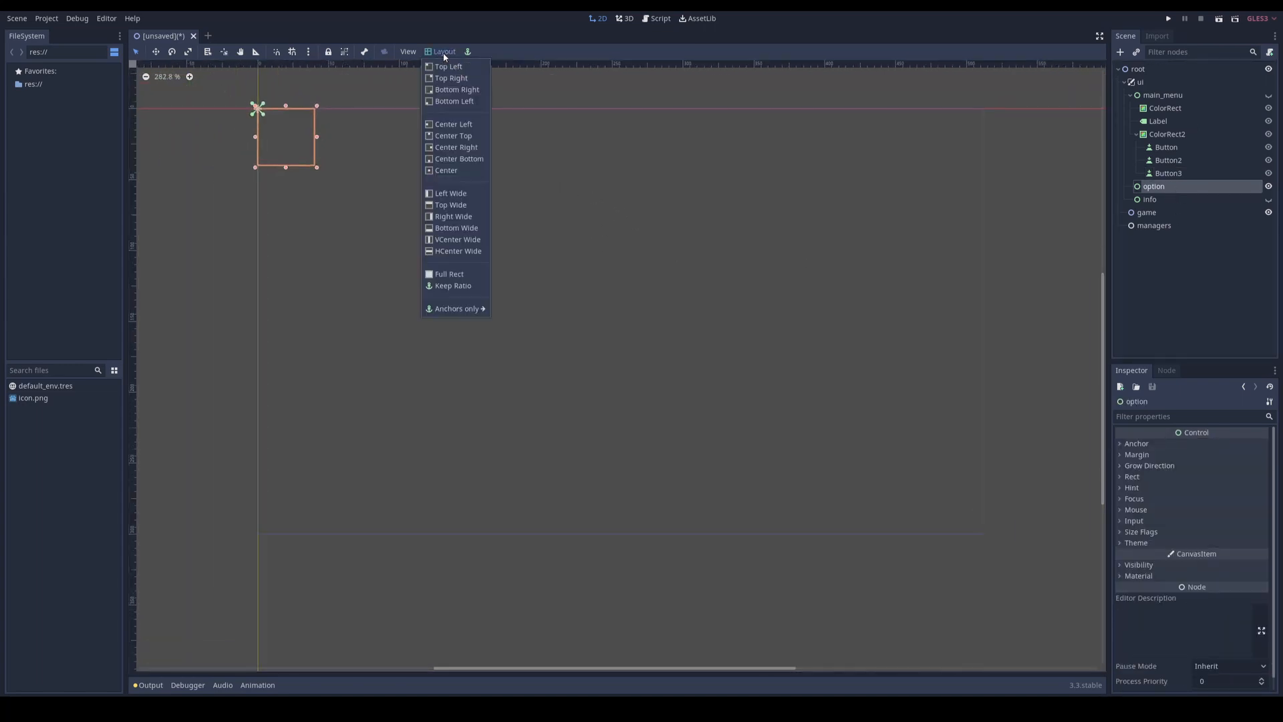
pyautogui.click(452, 275)
# Step: Add a ColorRect as a child of option and give it the Full Rect layout
pyautogui.rightClick(1168, 189)
pyautogui.click(1169, 197)
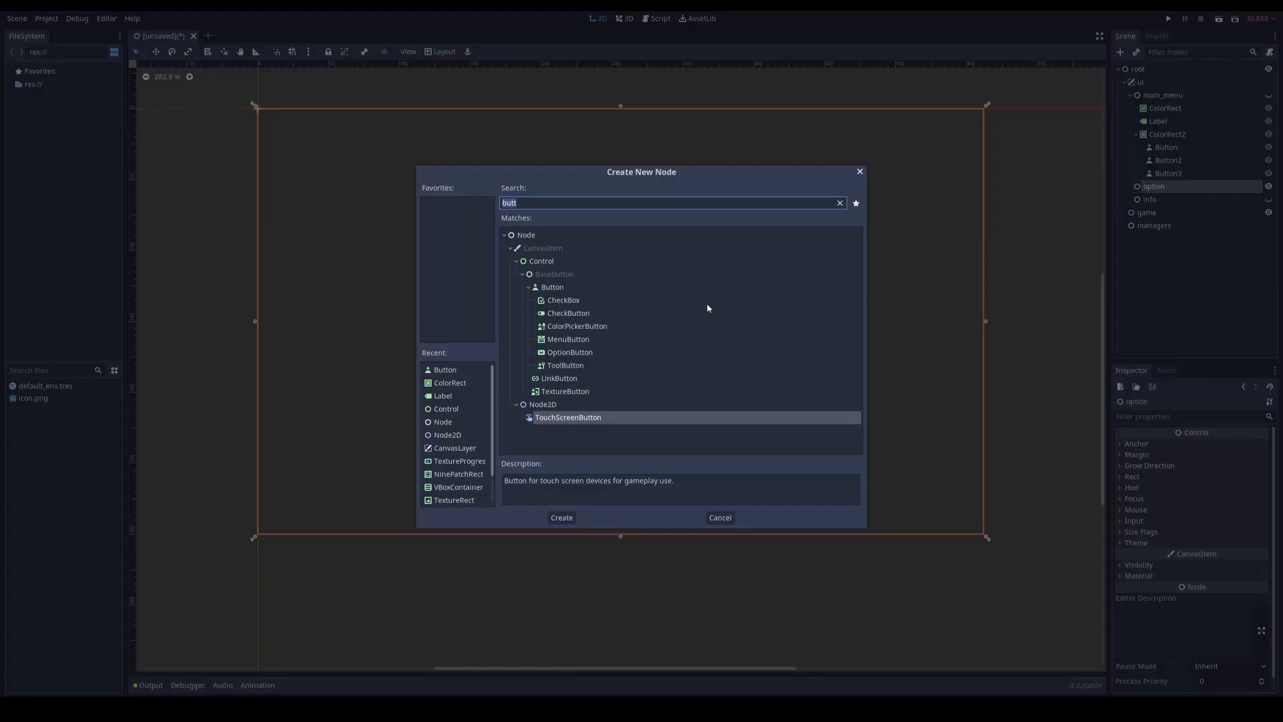
pyautogui.doubleClick(449, 383)
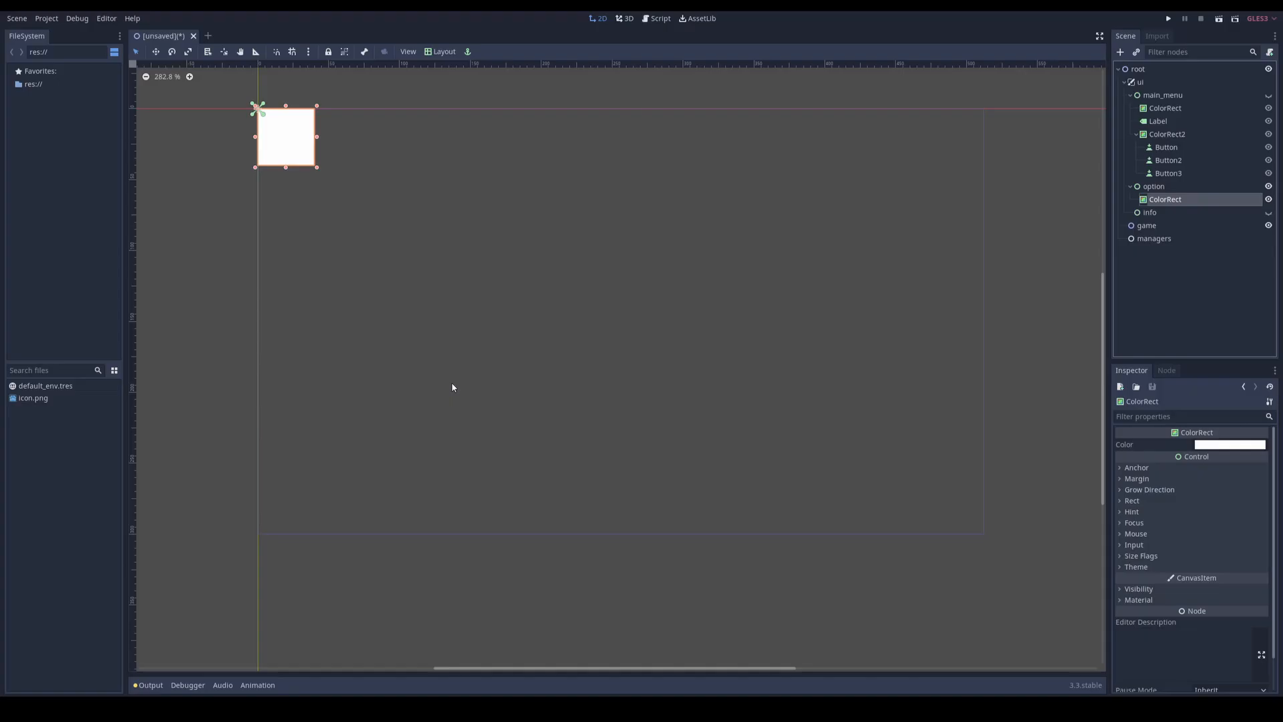
pyautogui.click(441, 52)
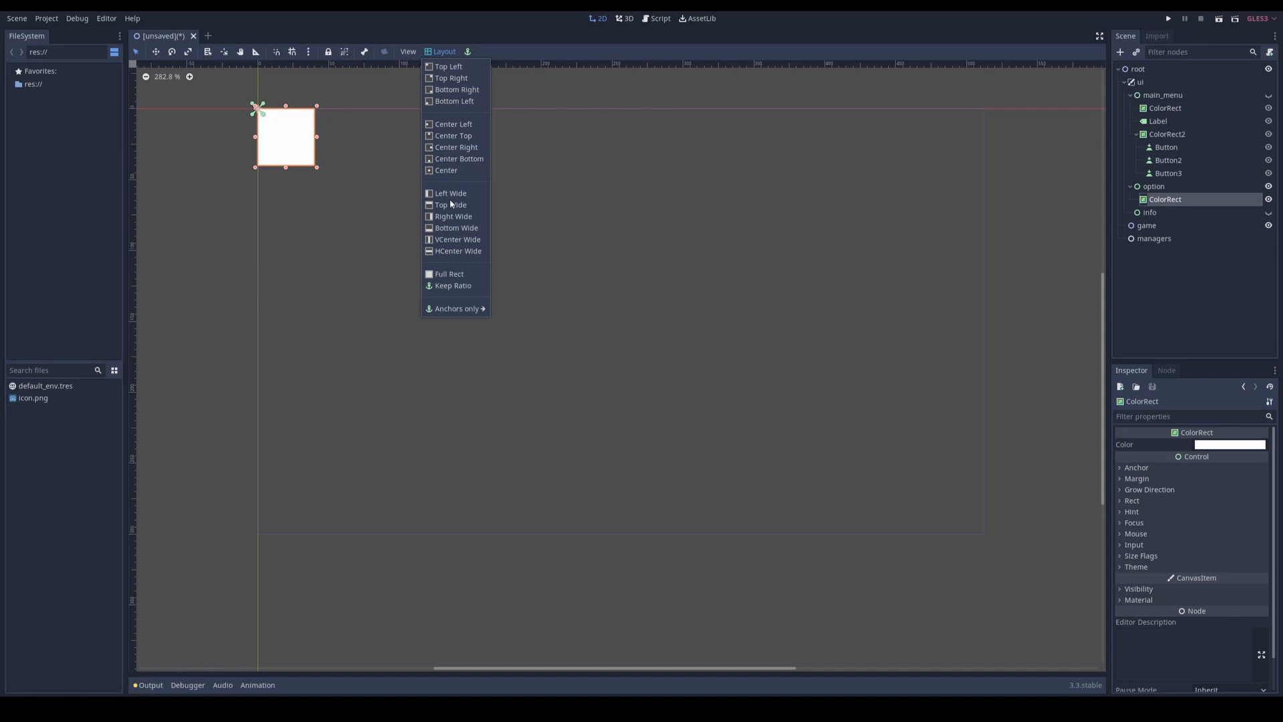
pyautogui.click(449, 277)
# Step: Set the option screen's ColorRect color to black with an alpha of about 114
pyautogui.click(1229, 444)
pyautogui.moveTo(1067, 295); pyautogui.dragTo(1073, 333)
pyautogui.click(1103, 399)
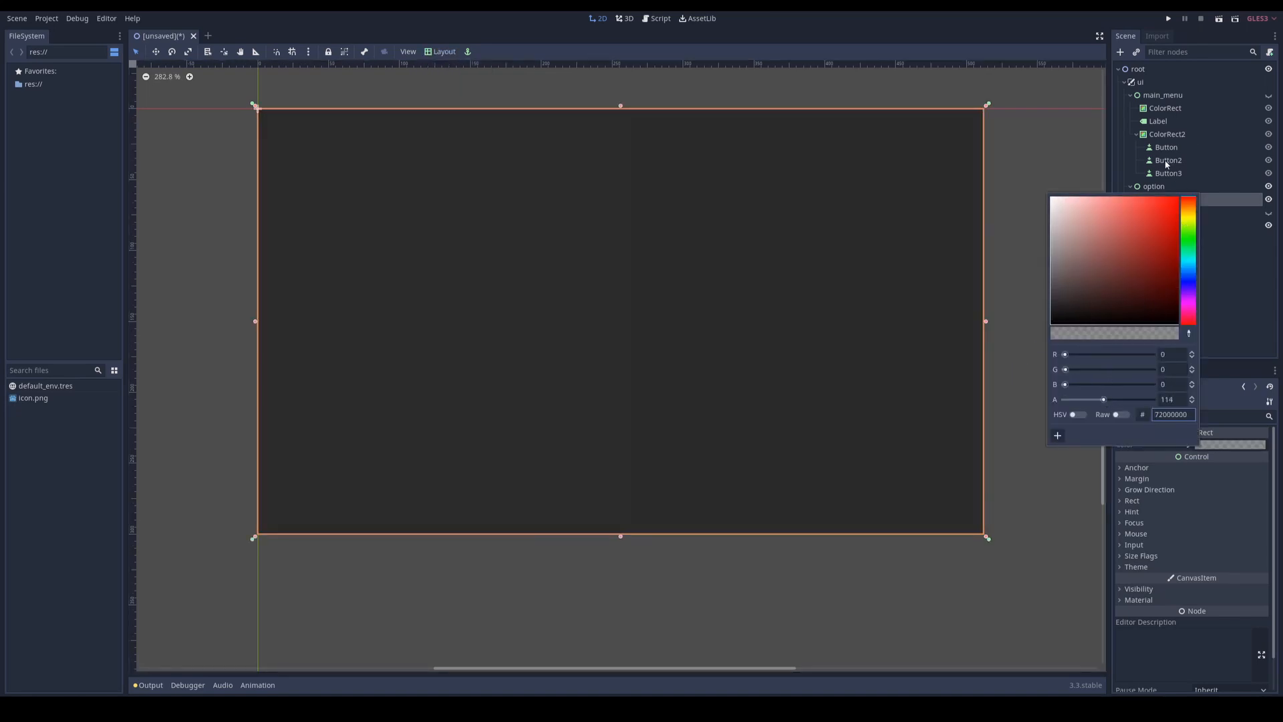
pyautogui.rightClick(1151, 182)
pyautogui.click(1120, 201)
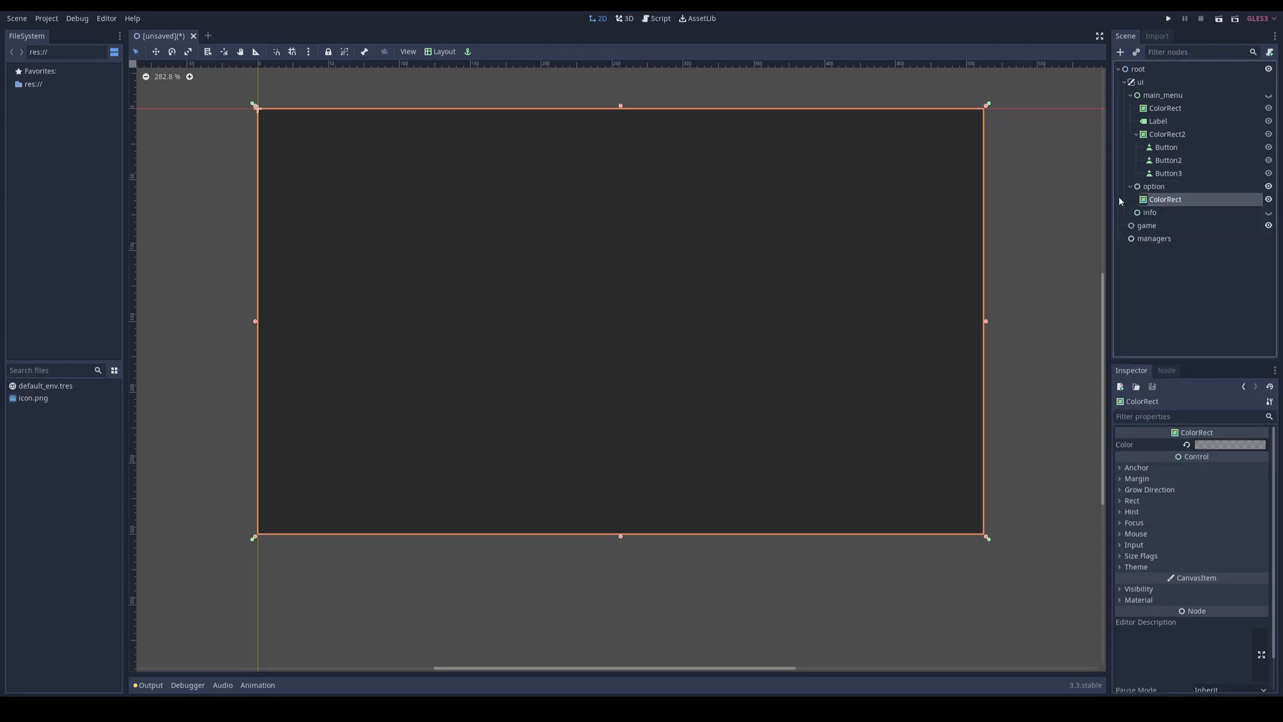
# Step: Add a Button node as a child of option, alongside its ColorRect
pyautogui.rightClick(1152, 186)
pyautogui.click(1169, 198)
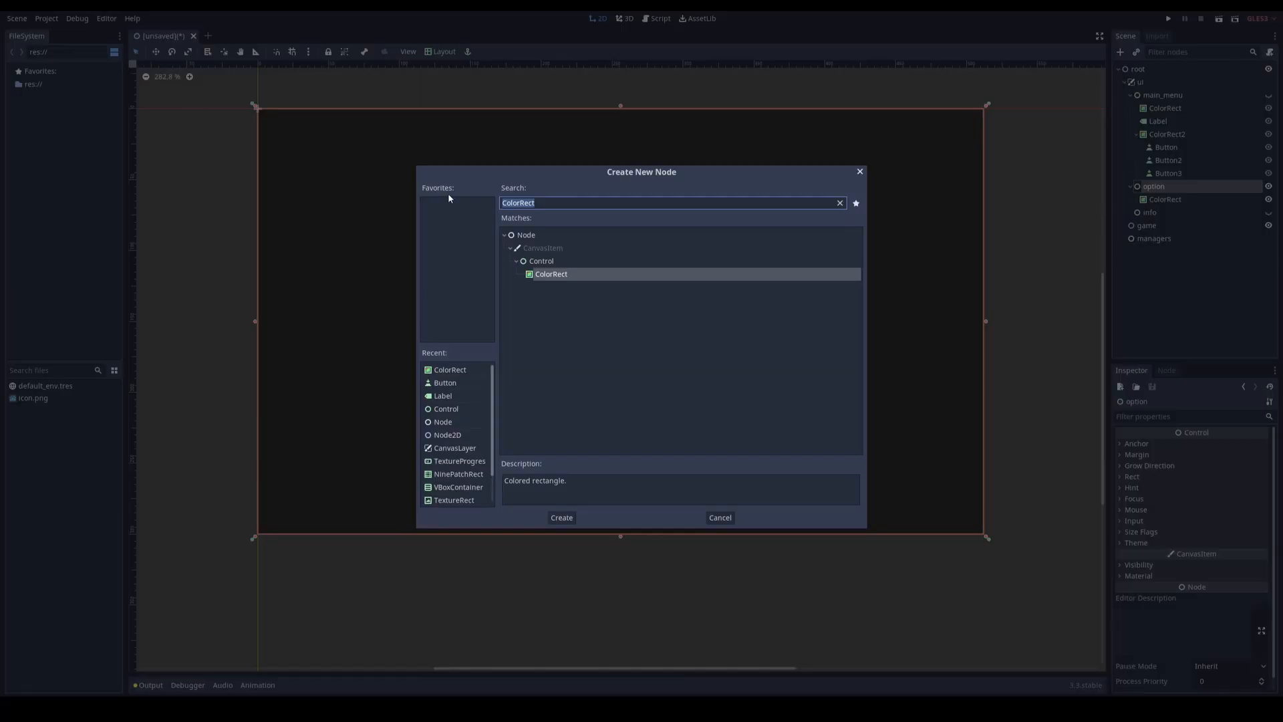
pyautogui.doubleClick(441, 383)
# Step: Size the option screen's Button to a small rectangle, set its text to "Back" and apply the Center layout
pyautogui.moveTo(264, 117); pyautogui.dragTo(613, 324)
pyautogui.click(1219, 444)
pyautogui.write('Back')
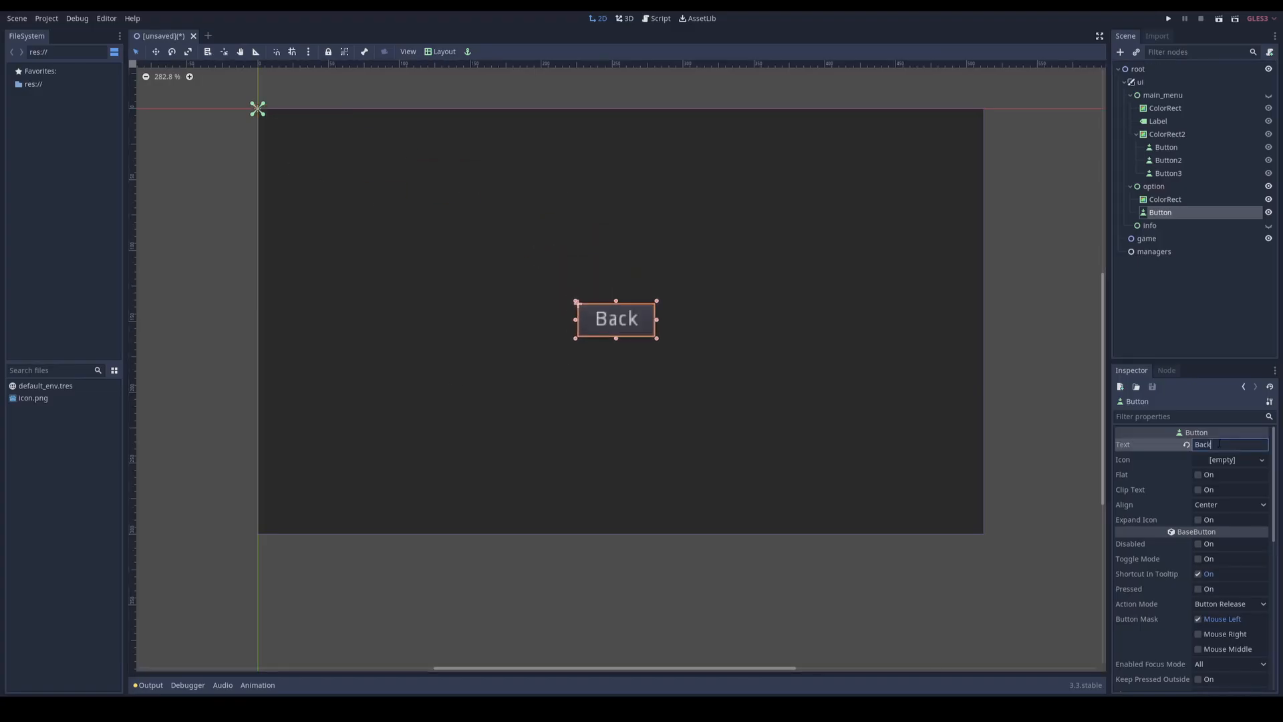
pyautogui.click(435, 52)
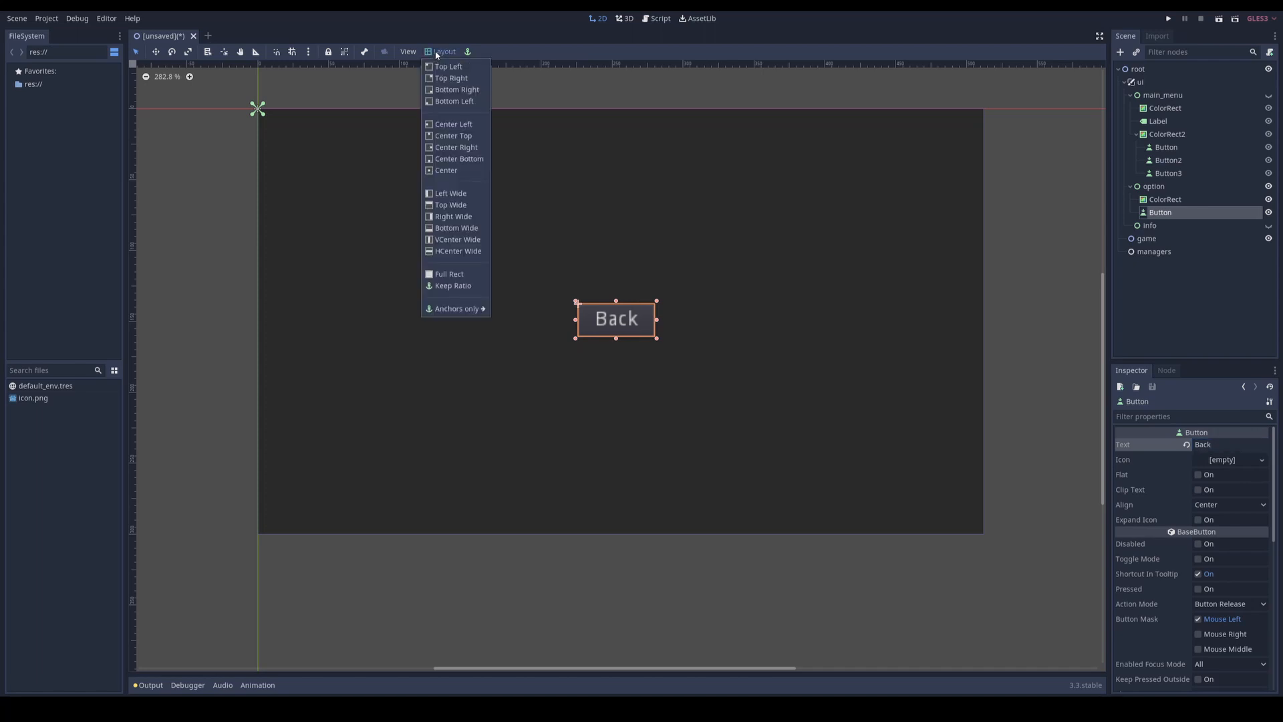
pyautogui.click(446, 170)
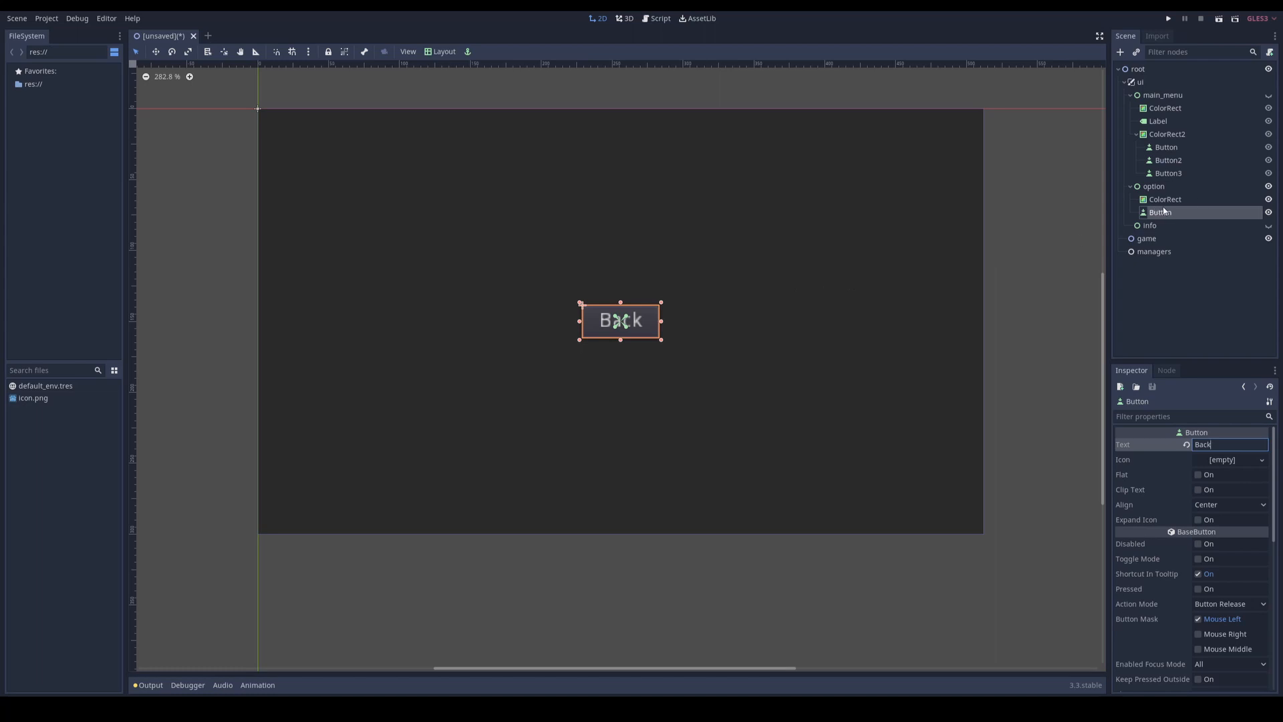
# Step: Hide the option node, show the info node and apply the Full Rect layout to info
pyautogui.click(1148, 227)
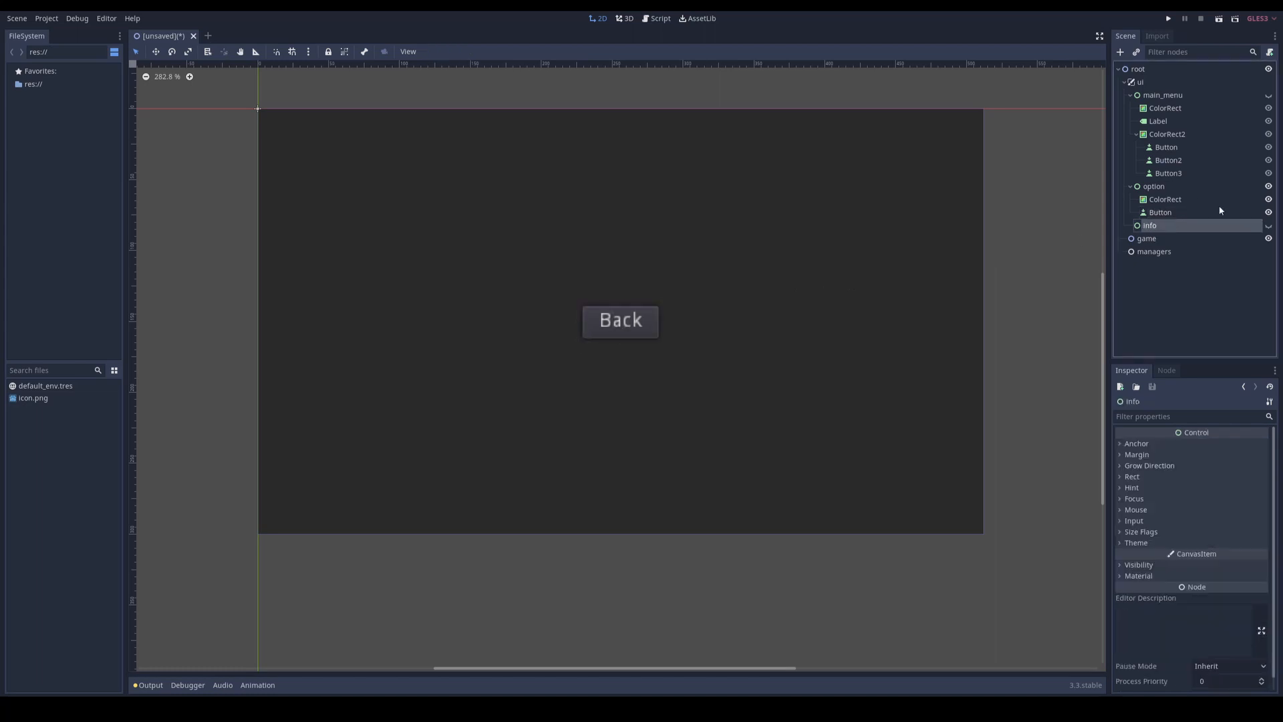
pyautogui.click(1268, 188)
pyautogui.click(1268, 226)
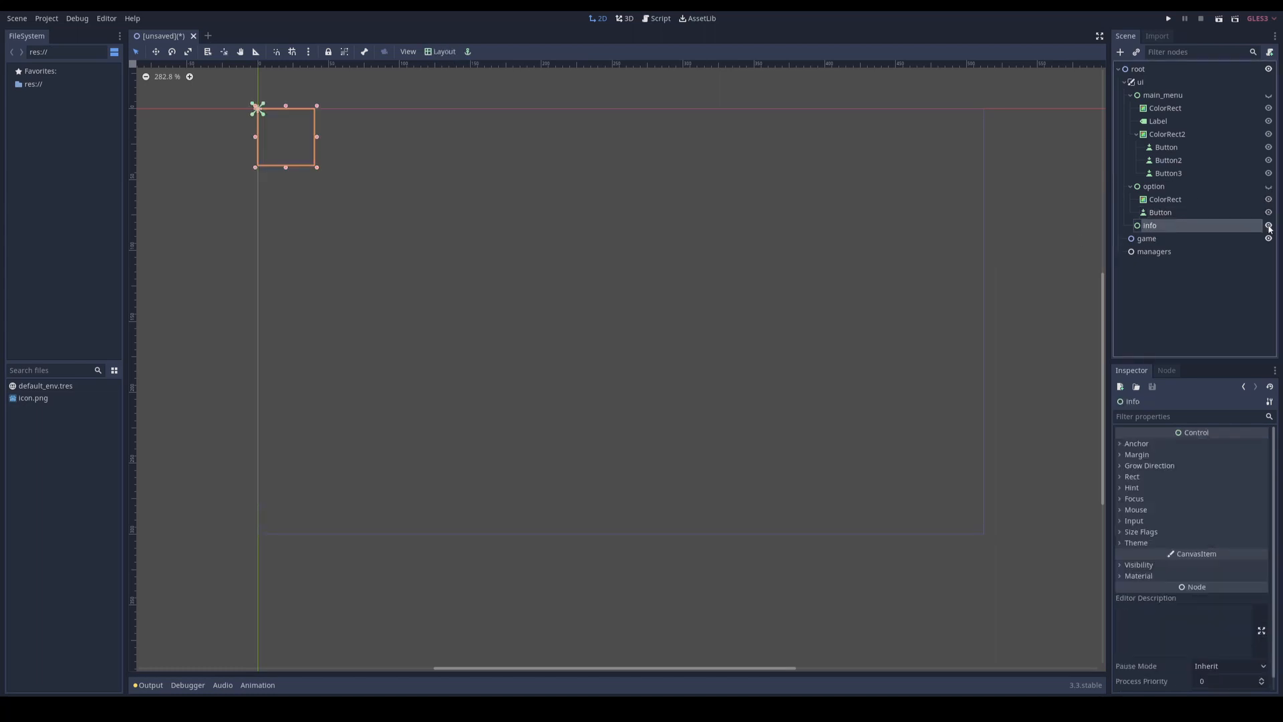
pyautogui.click(441, 52)
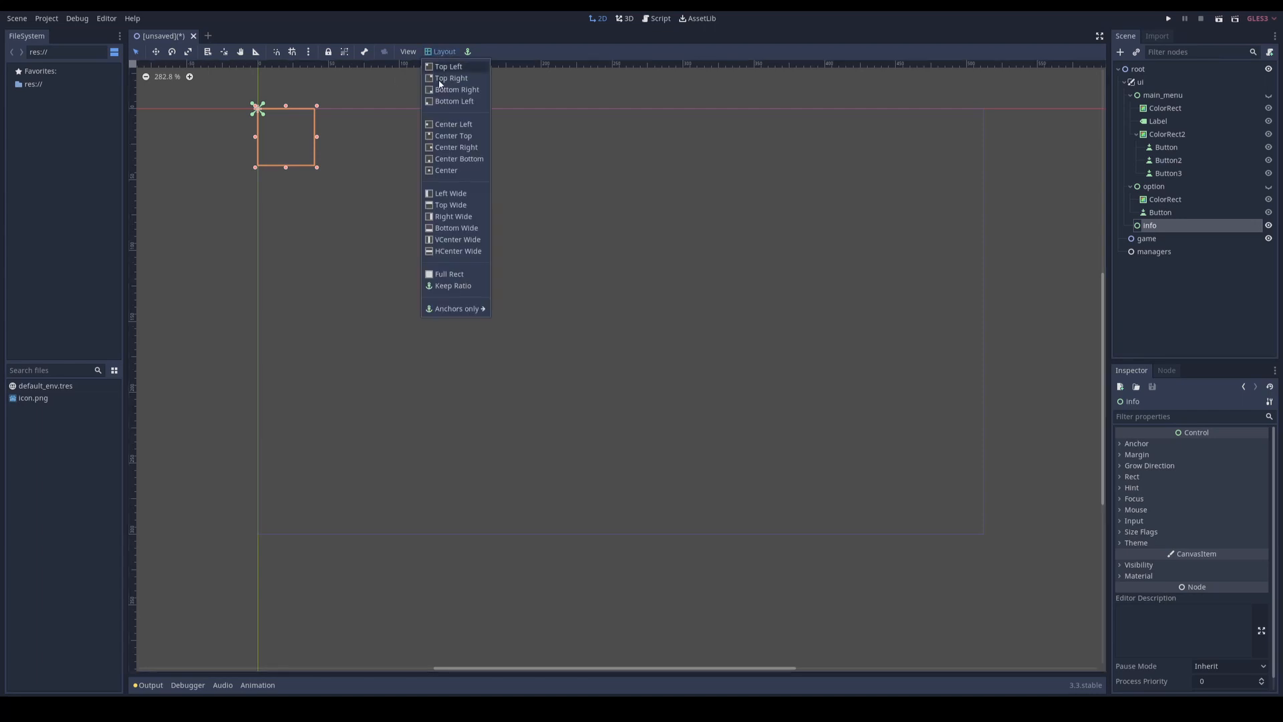
pyautogui.click(456, 275)
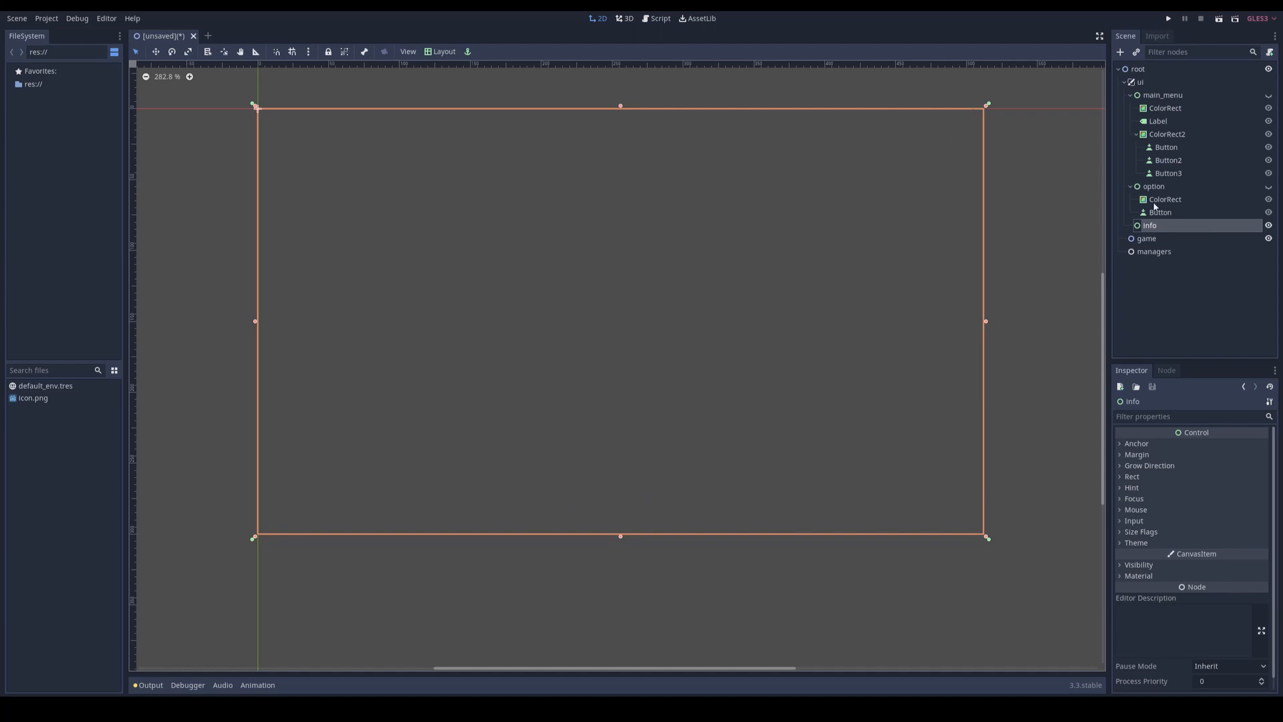
# Step: Add a Control node as a child of info, shrunk to zero size and placed with the Center Bottom layout
pyautogui.rightClick(1159, 231)
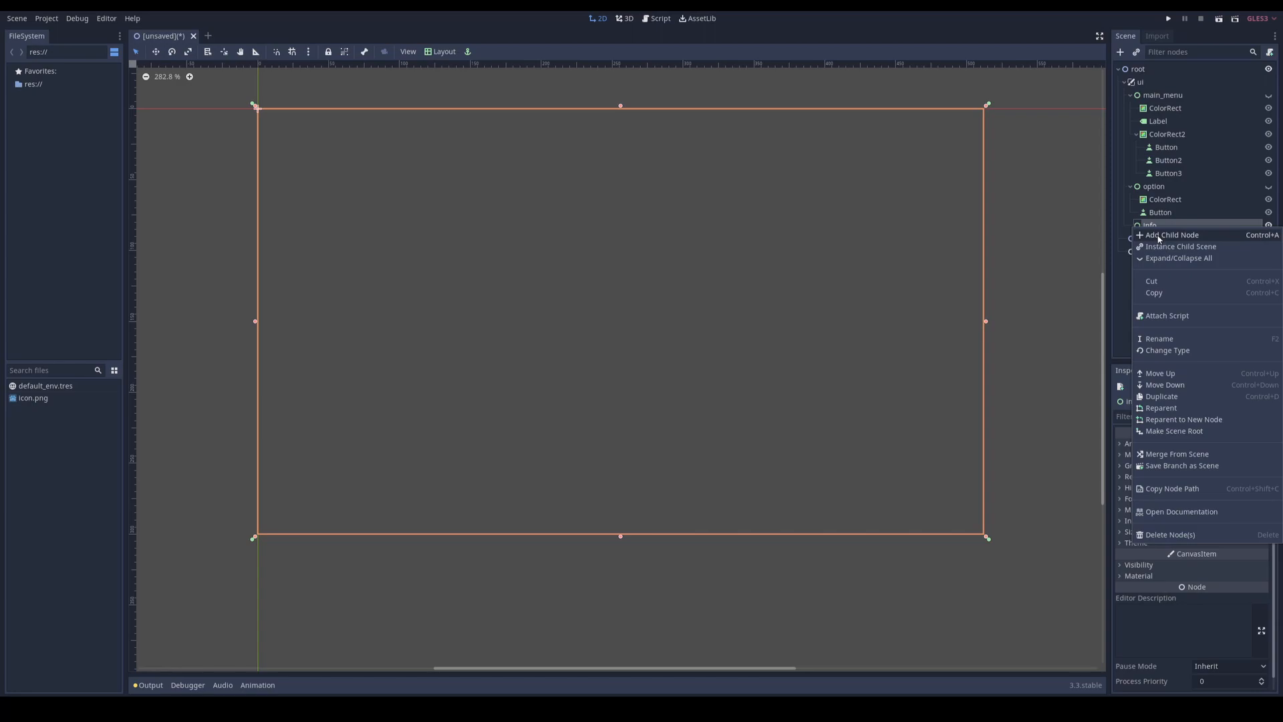
pyautogui.click(1163, 236)
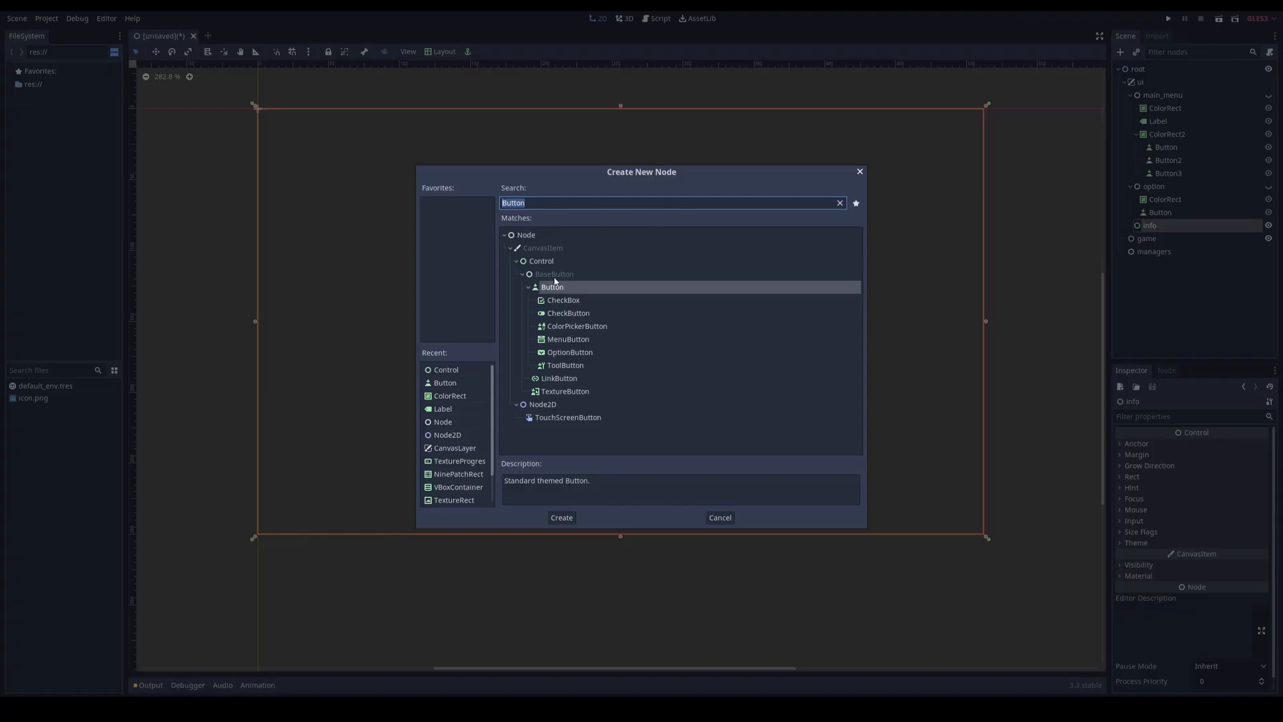
pyautogui.doubleClick(541, 261)
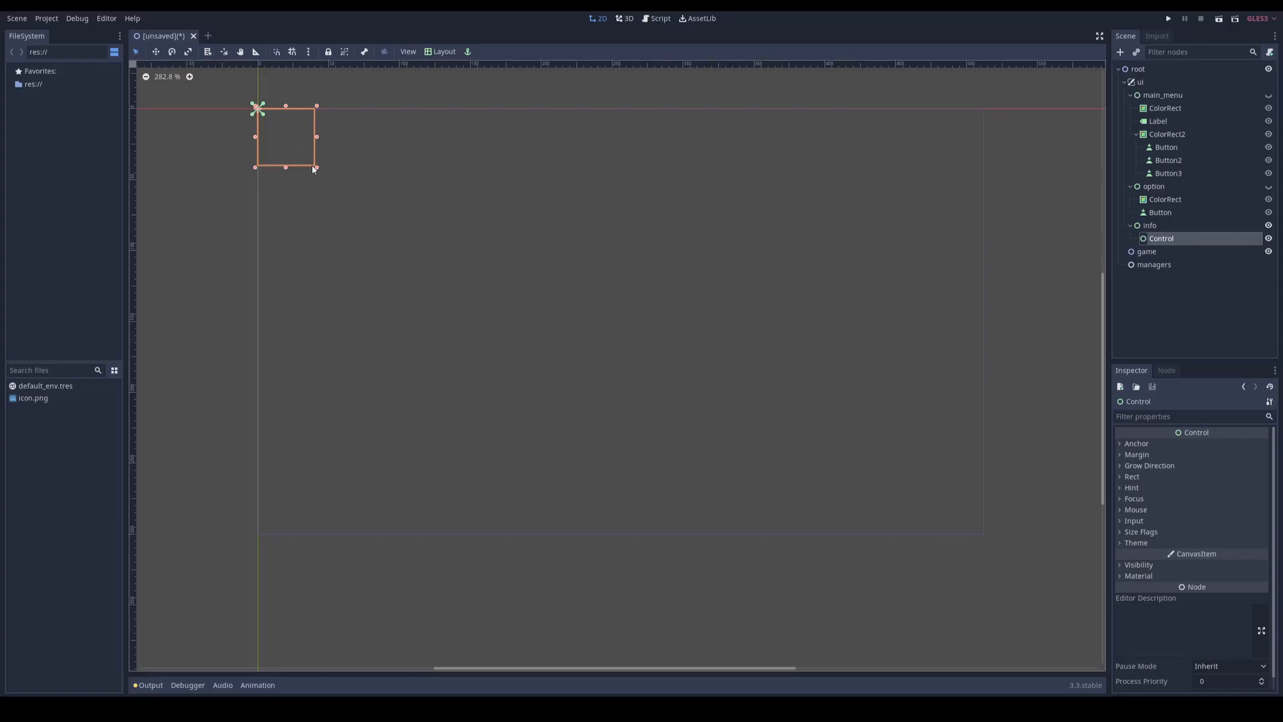
pyautogui.moveTo(318, 167); pyautogui.dragTo(235, 86)
pyautogui.click(438, 52)
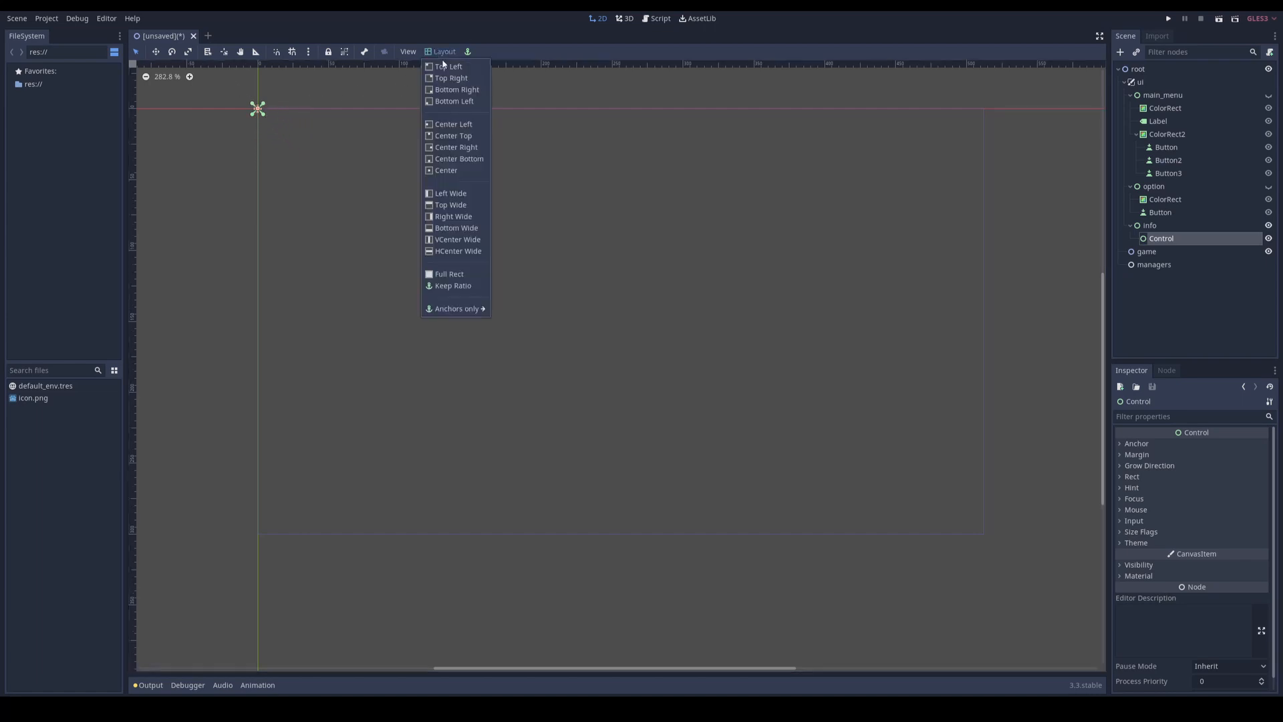
pyautogui.click(457, 161)
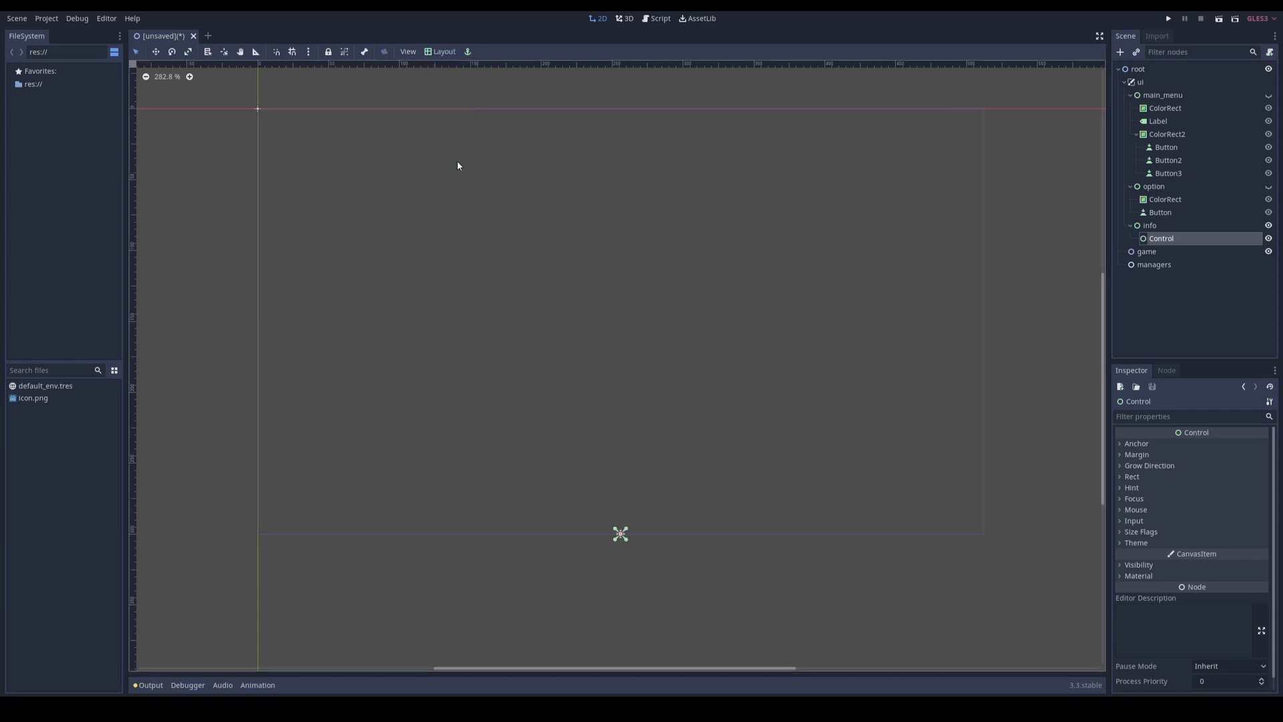
# Step: Rename info's new Control node to life_bar
pyautogui.doubleClick(1163, 240)
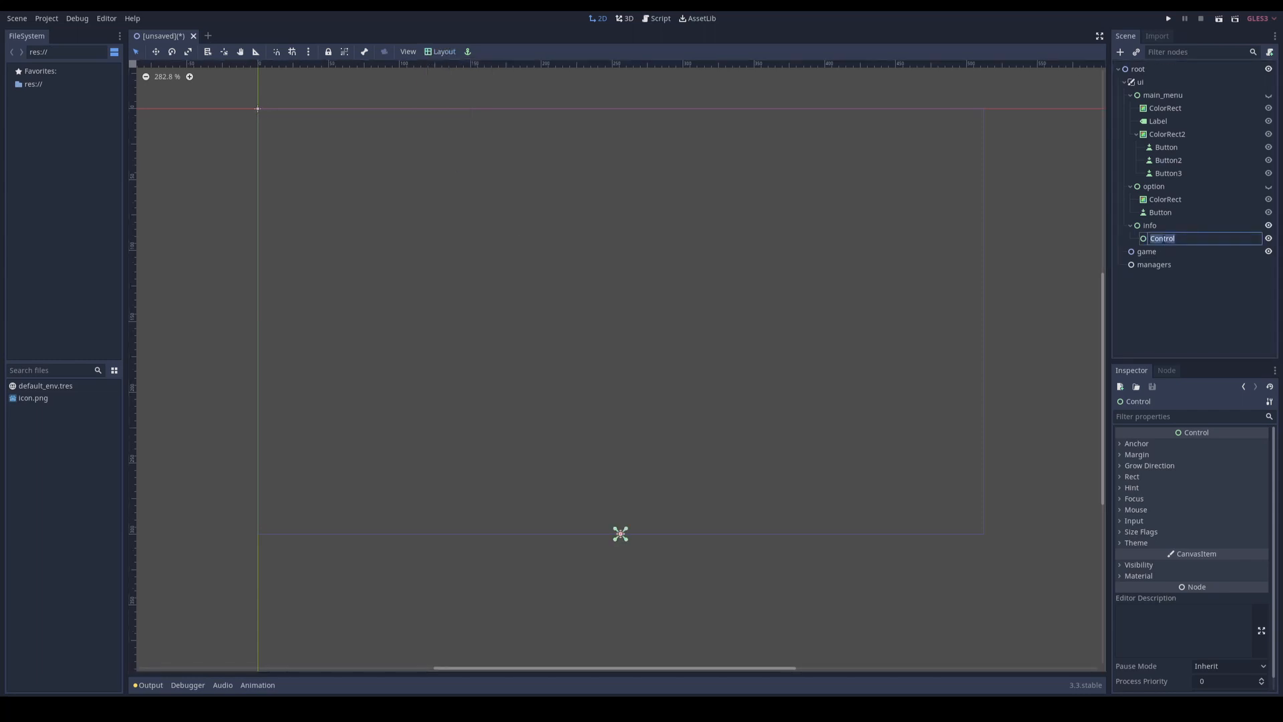
pyautogui.write('life_bar')
pyautogui.press('Return')
# Step: Add a ProgressBar node as a child of life_bar
pyautogui.rightClick(1170, 238)
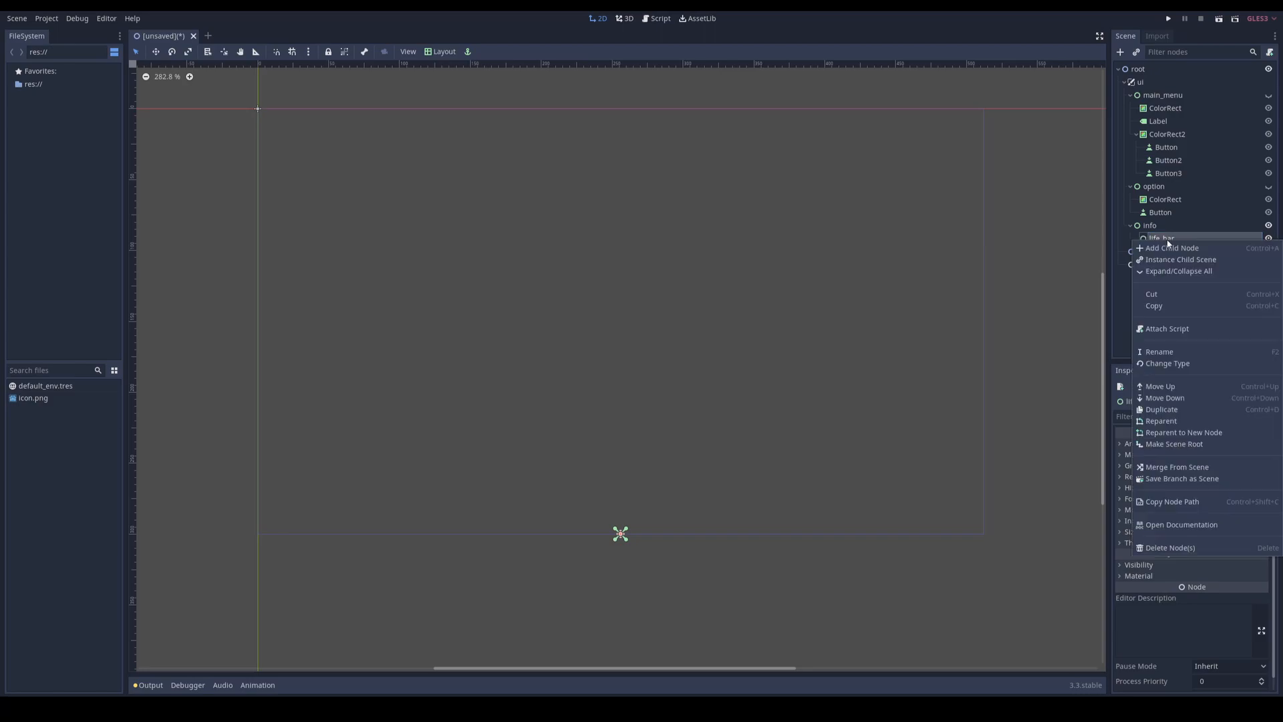
pyautogui.click(1170, 246)
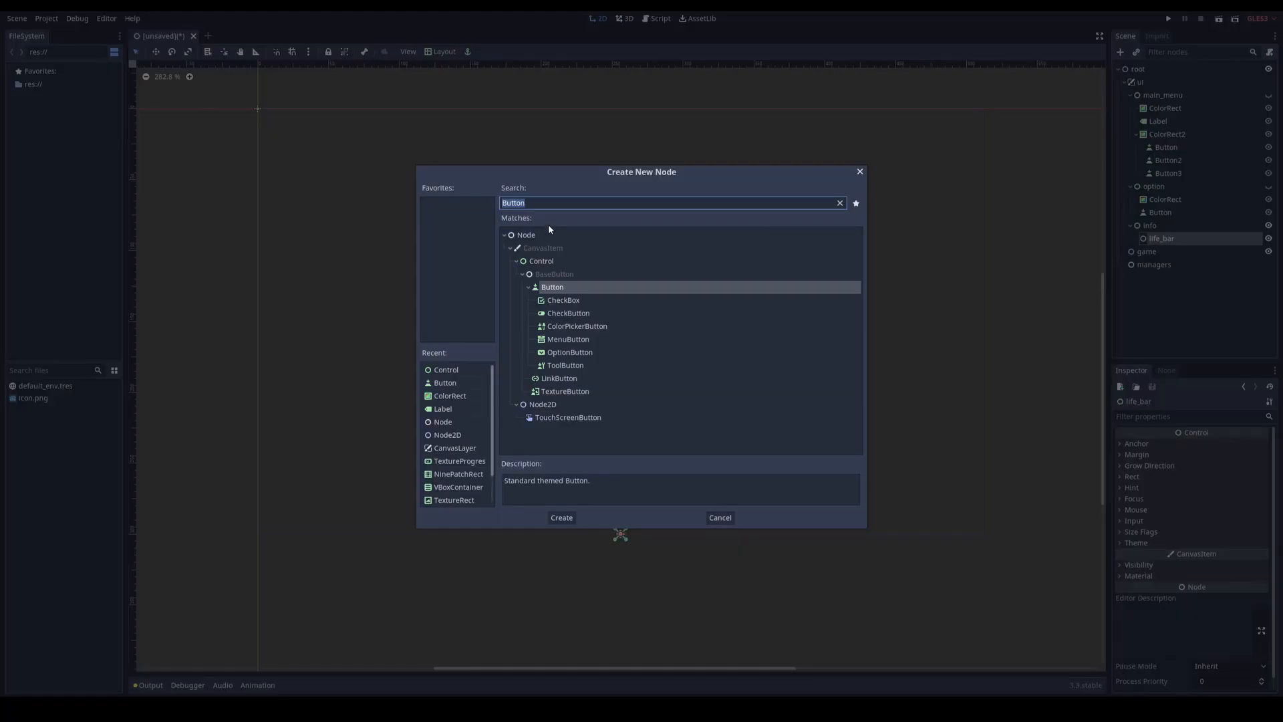
pyautogui.write('progre')
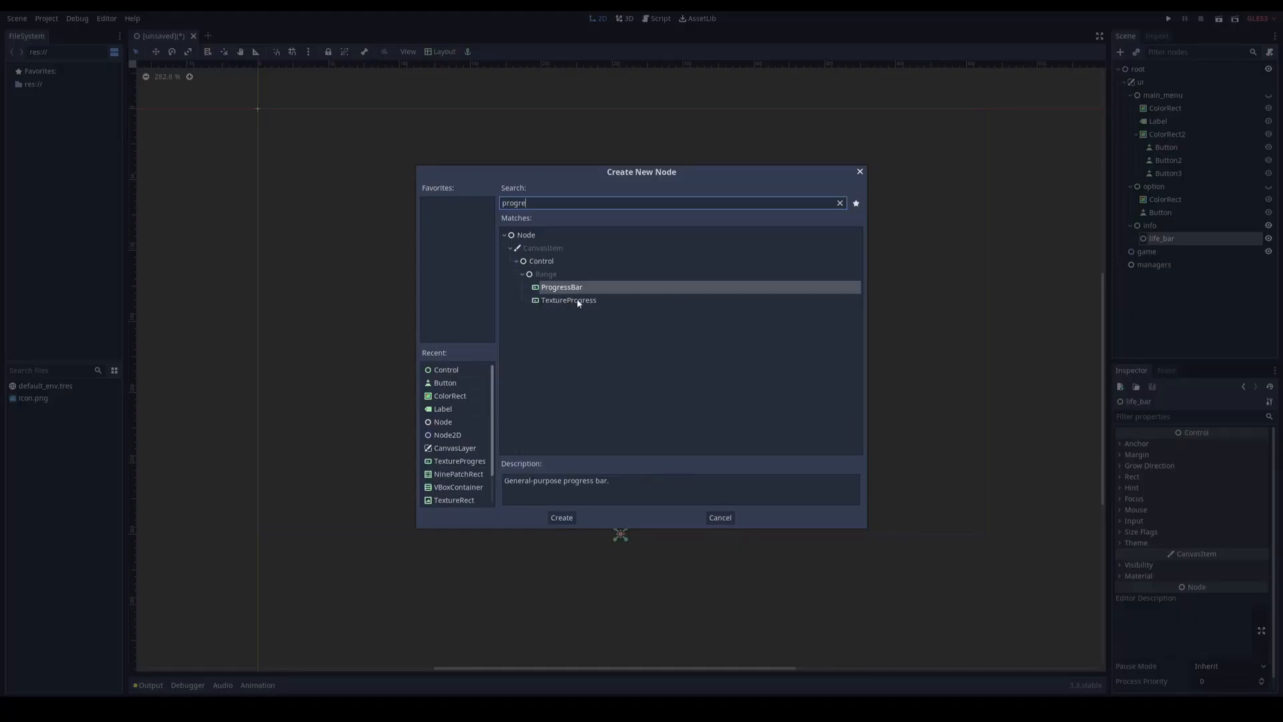
pyautogui.doubleClick(560, 290)
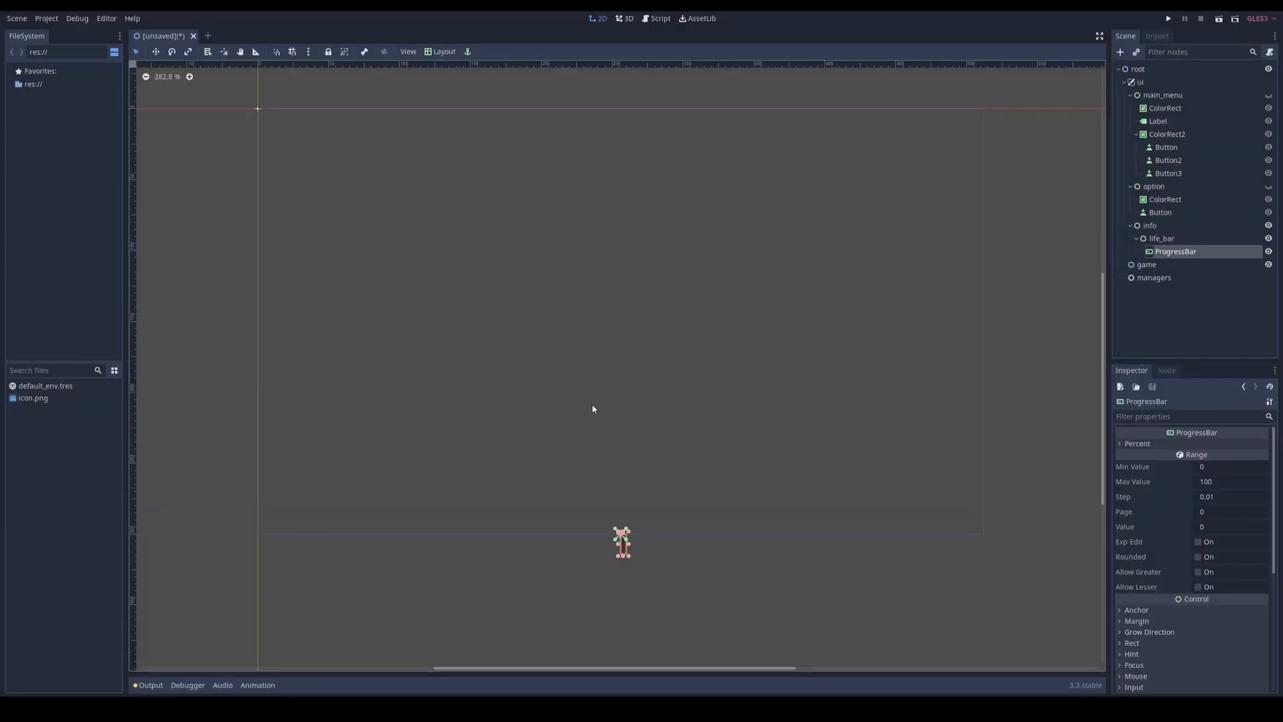
# Step: Apply the Center Bottom layout to the ProgressBar and place it slightly above the screen's bottom edge
pyautogui.click(441, 52)
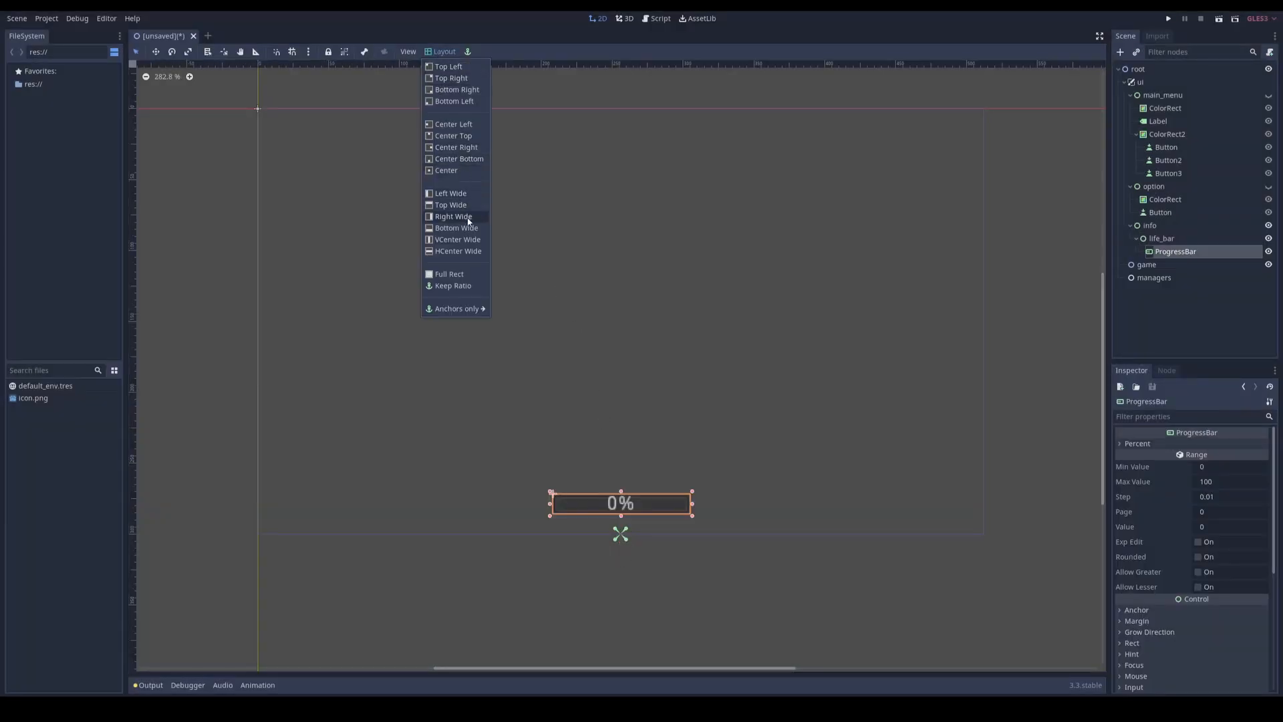
pyautogui.click(445, 159)
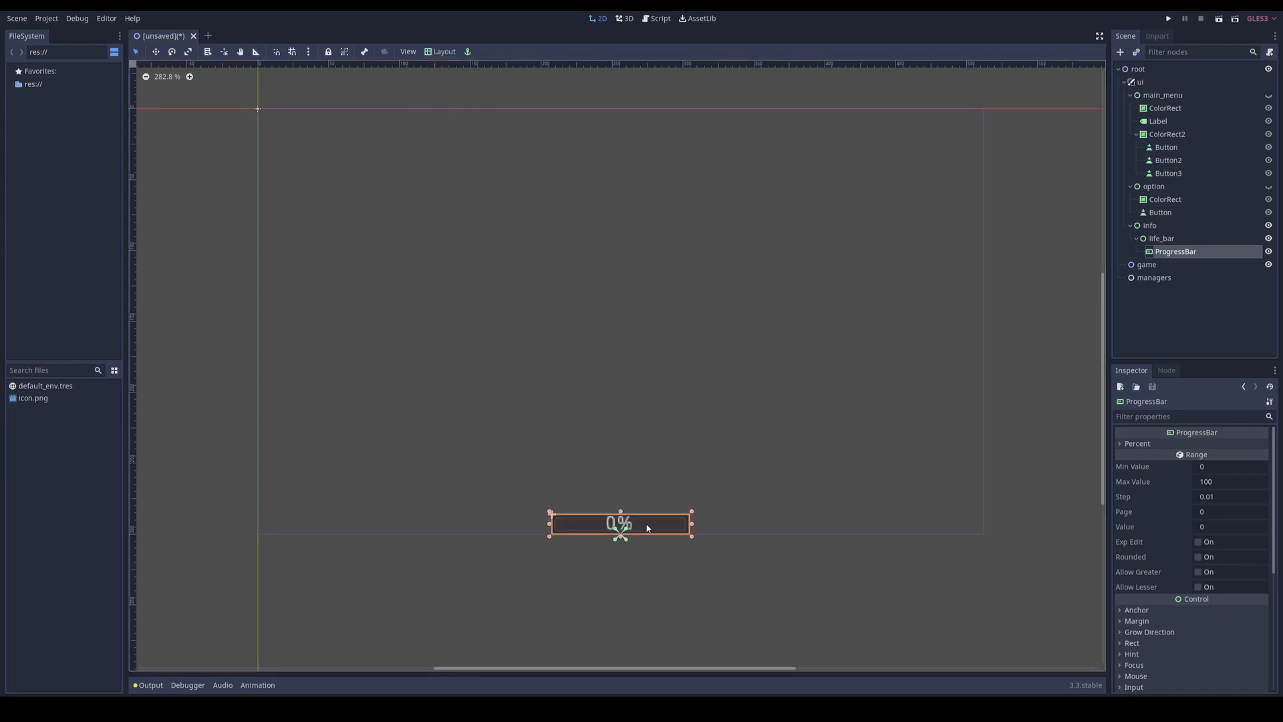
pyautogui.moveTo(647, 528); pyautogui.dragTo(648, 505)
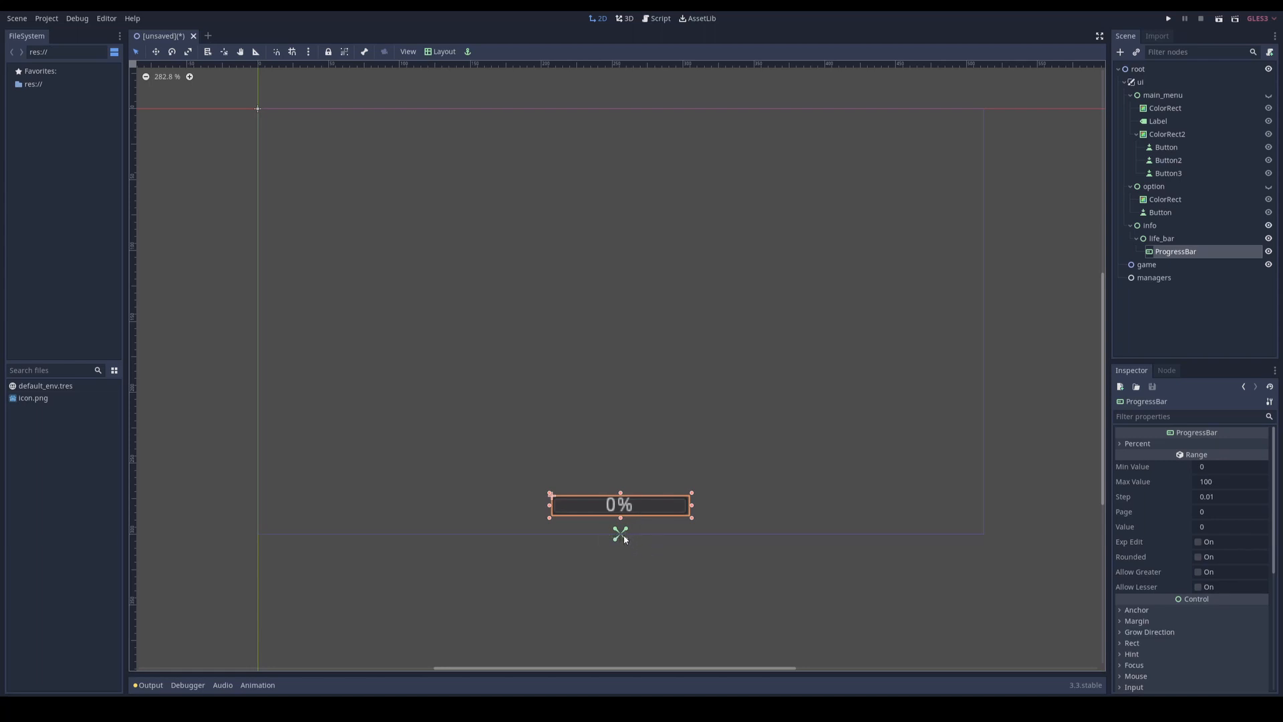
# Step: Try scaling the life_bar node to 2 on both the x and y axes
pyautogui.click(1161, 239)
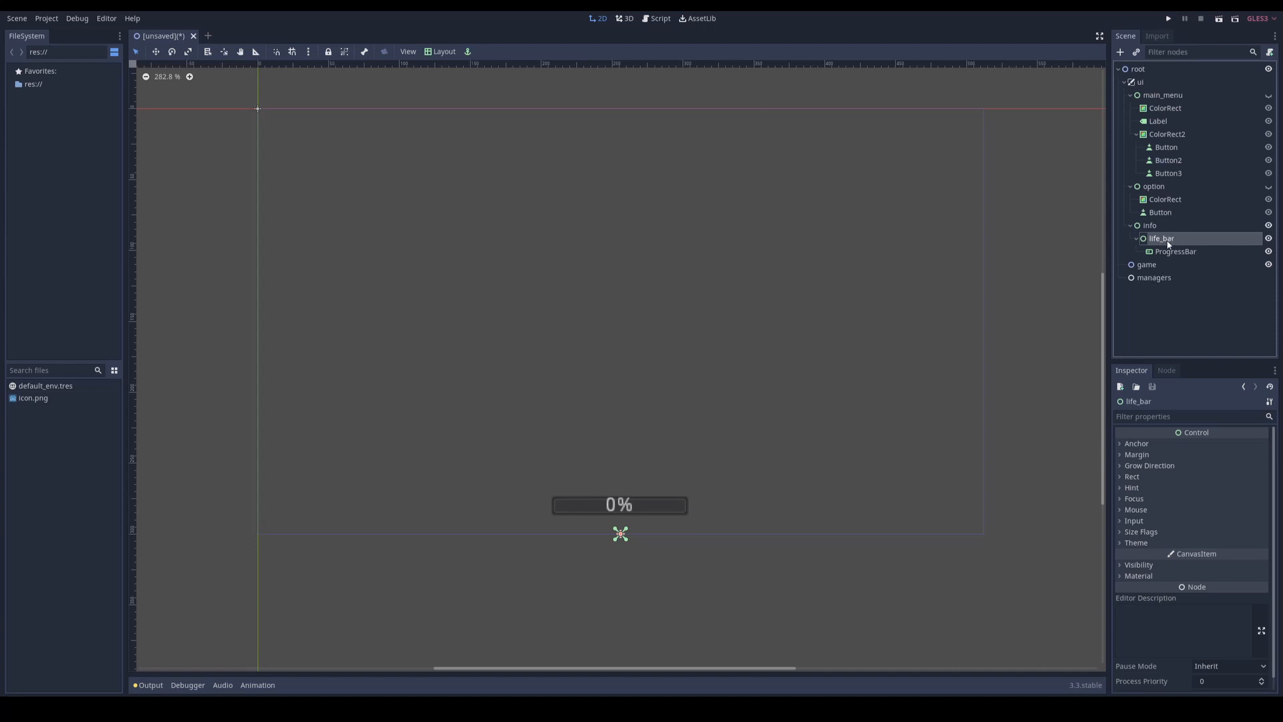
pyautogui.click(1131, 476)
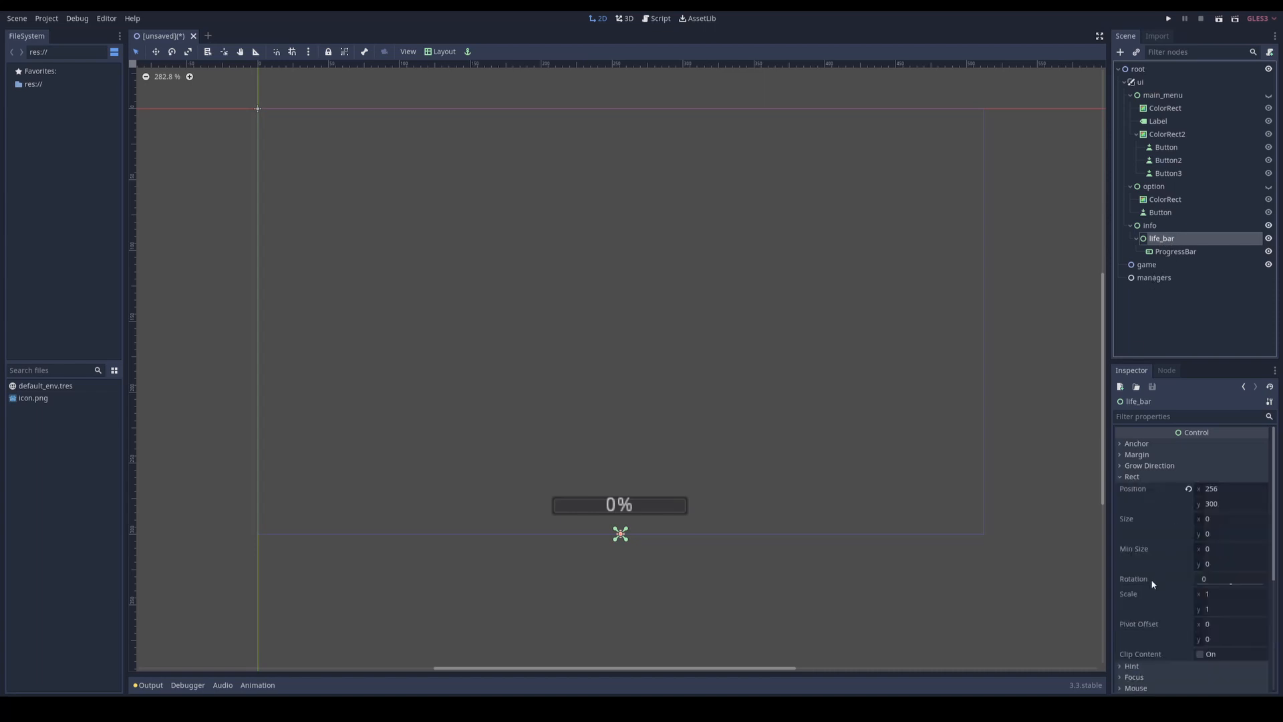
pyautogui.click(1216, 595)
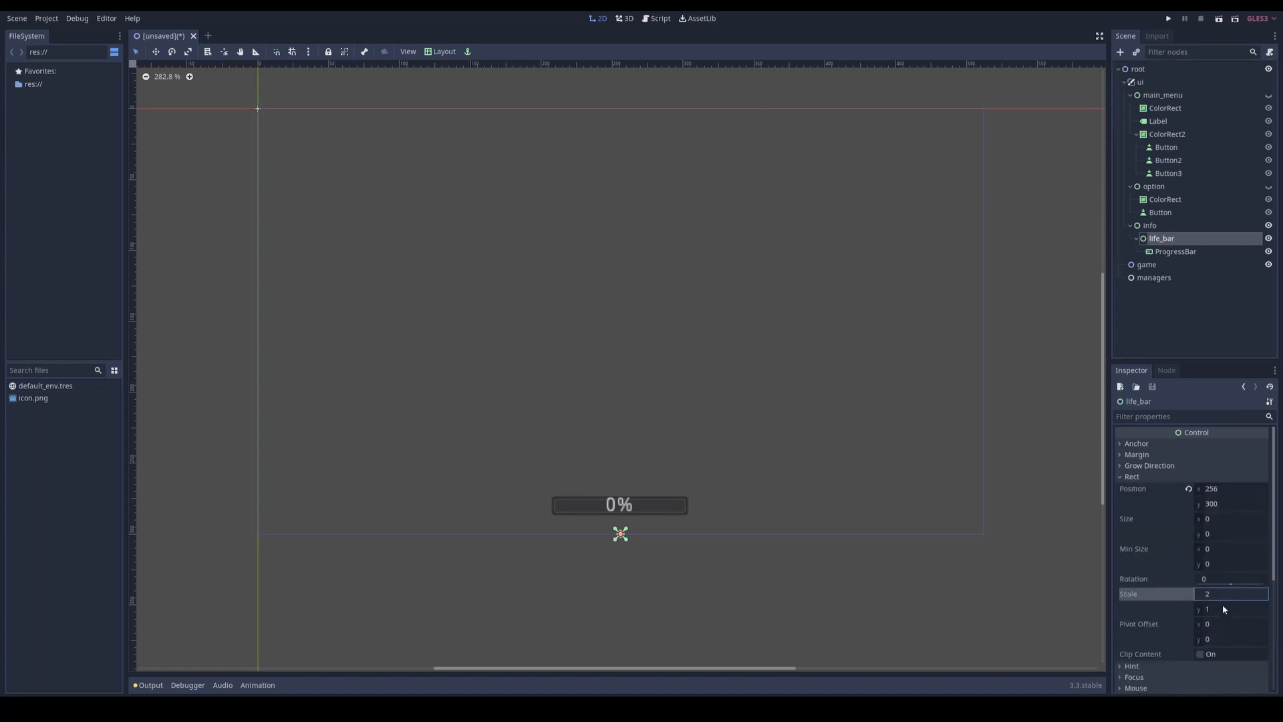
pyautogui.press('Tab')
pyautogui.write('2')
pyautogui.press('Tab')
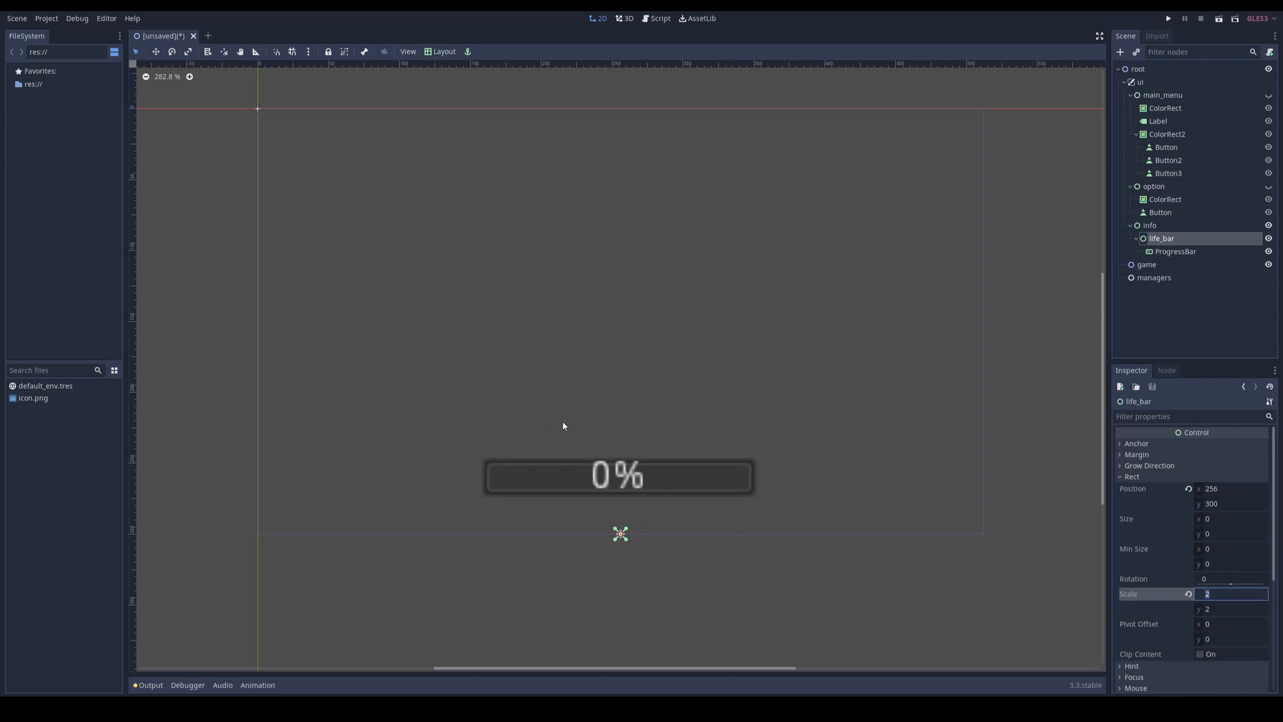
pyautogui.click(727, 407)
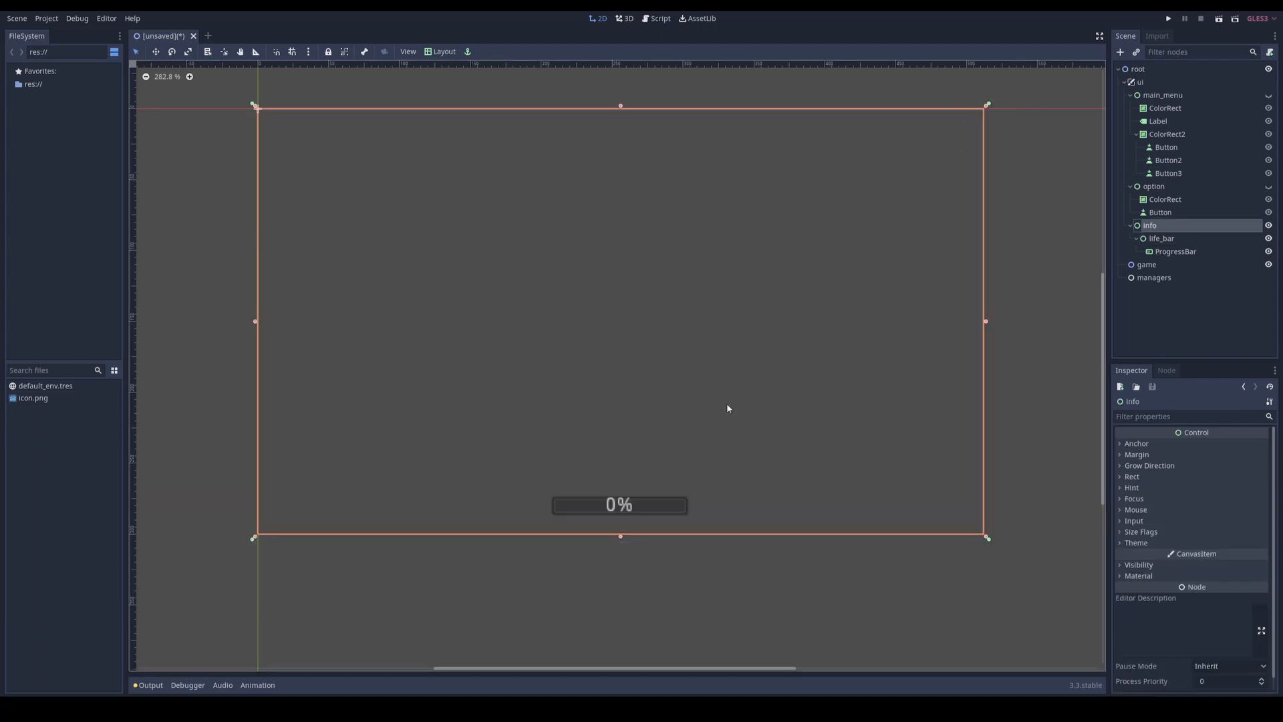
# Step: Add a second Control node under info, shrunk to zero size and placed with the Top Right layout
pyautogui.click(1162, 238)
pyautogui.click(1137, 239)
pyautogui.click(1150, 226)
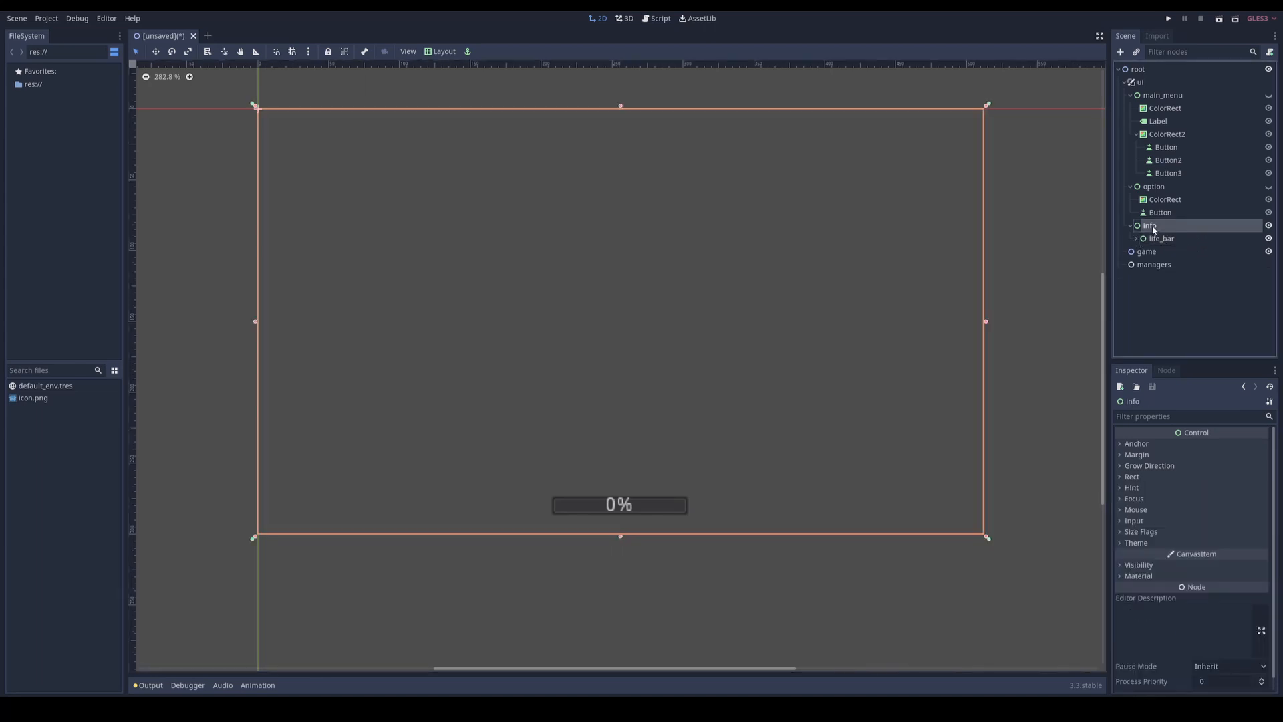
pyautogui.rightClick(1137, 227)
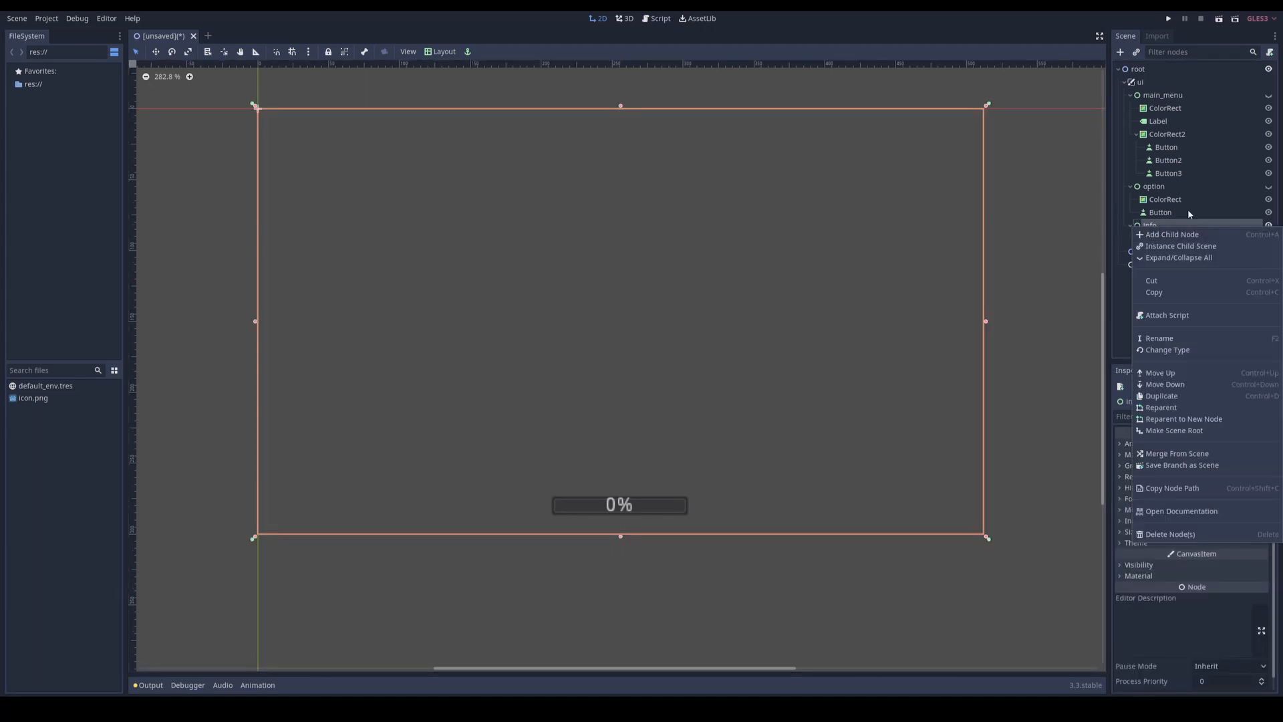
pyautogui.click(1160, 237)
pyautogui.doubleClick(584, 261)
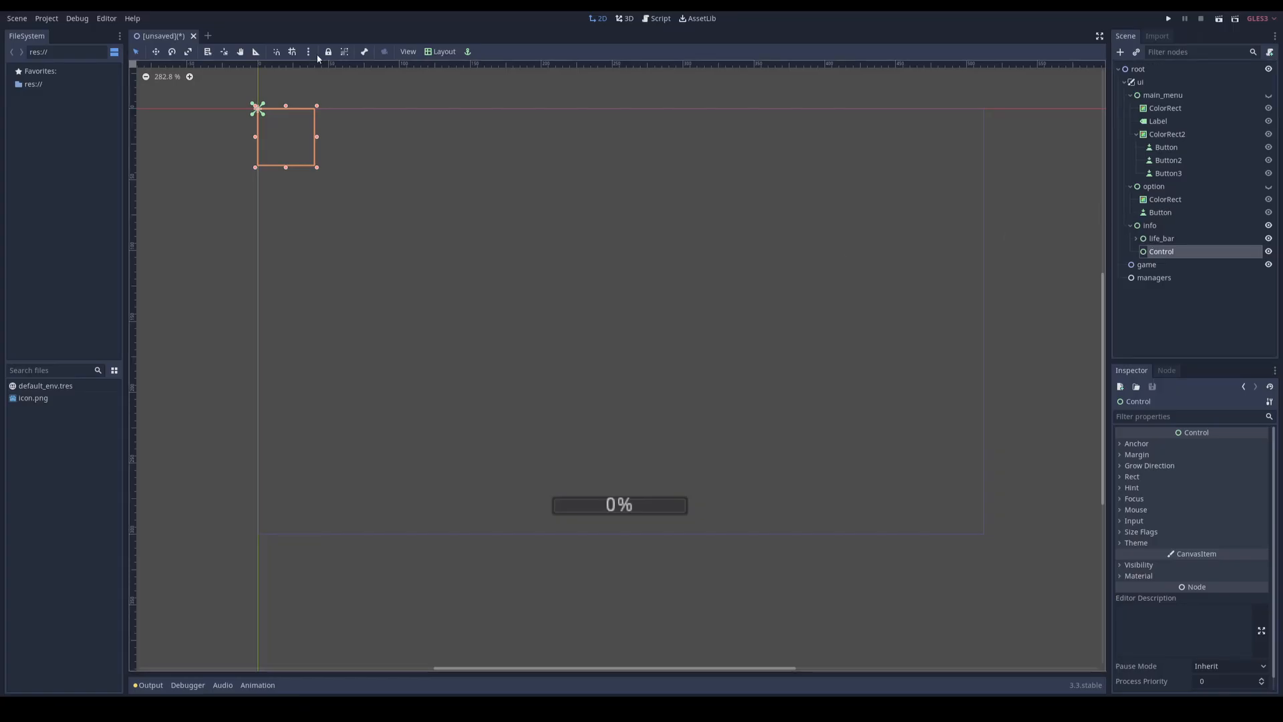
pyautogui.moveTo(317, 169); pyautogui.dragTo(285, 133)
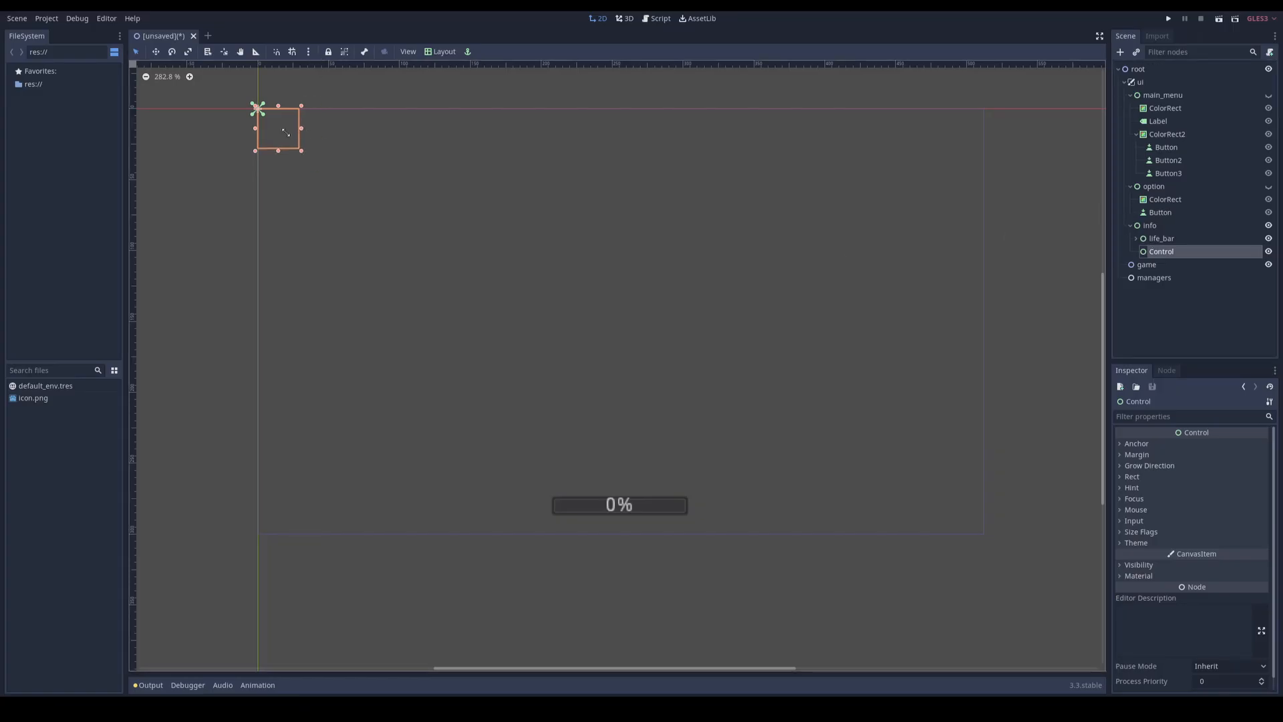
pyautogui.click(431, 52)
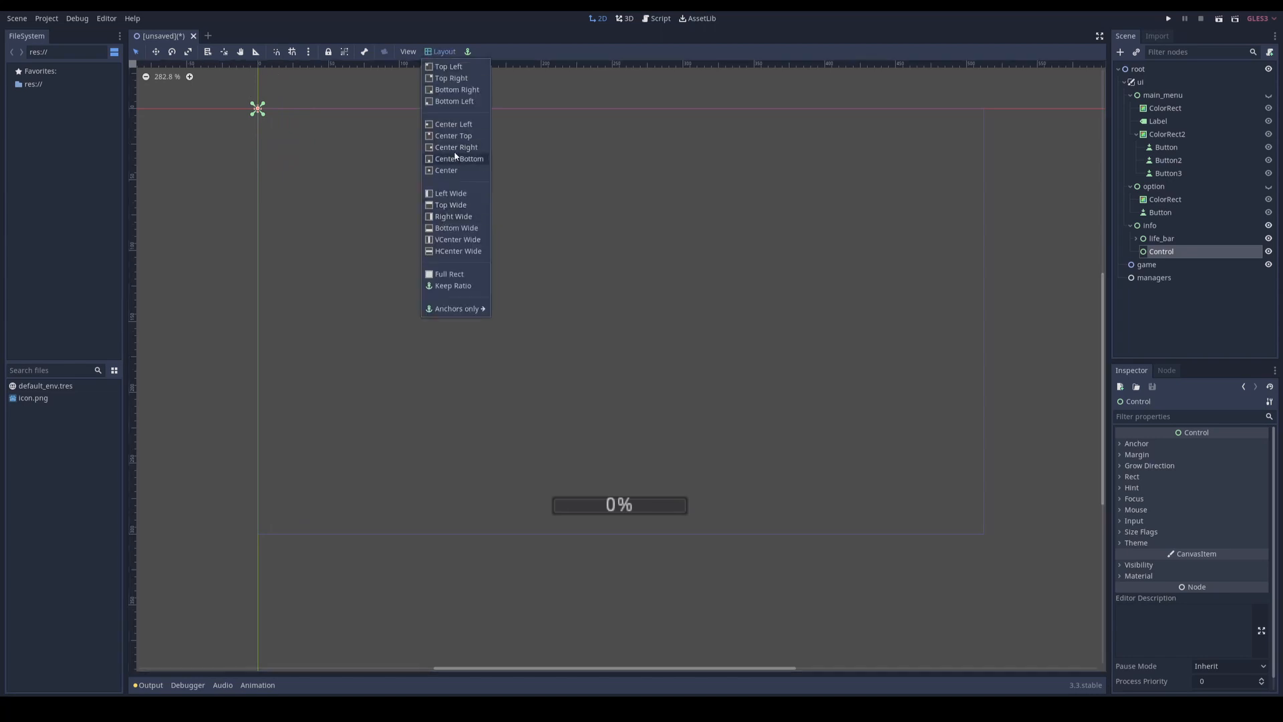
pyautogui.click(458, 78)
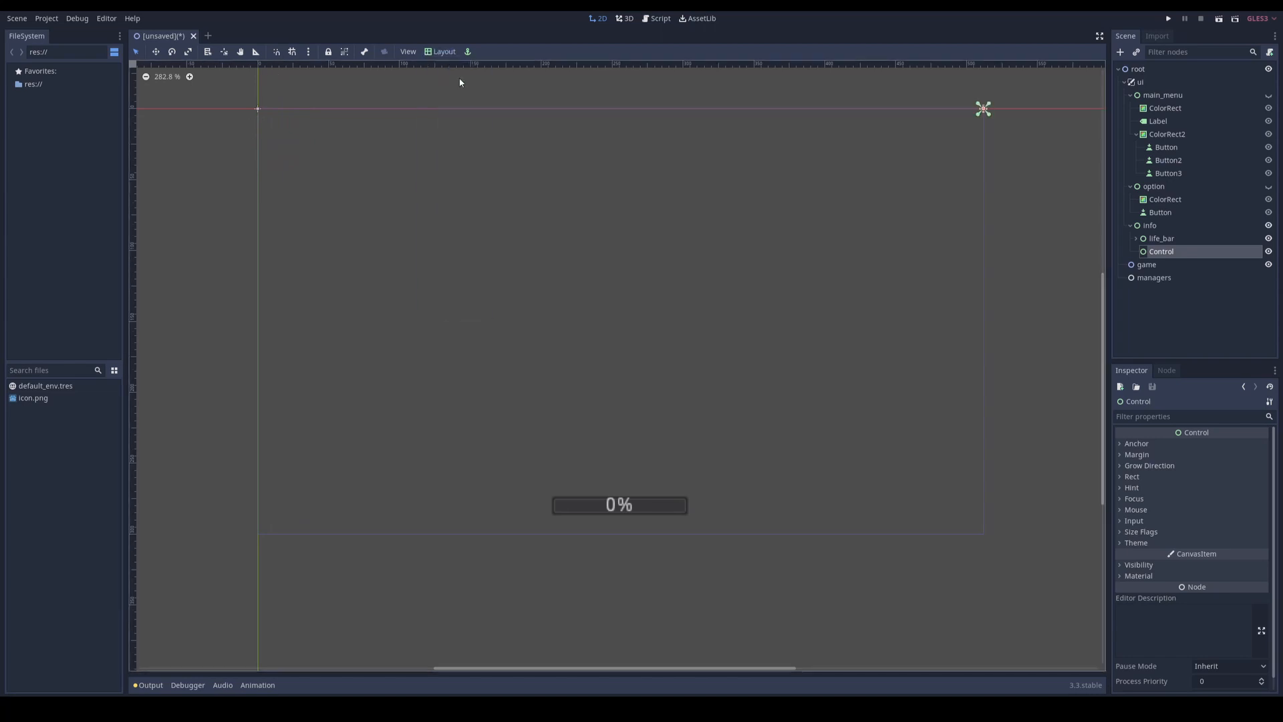
# Step: Rename info's second Control node to resources
pyautogui.doubleClick(1163, 252)
pyautogui.write('resources')
pyautogui.press('Return')
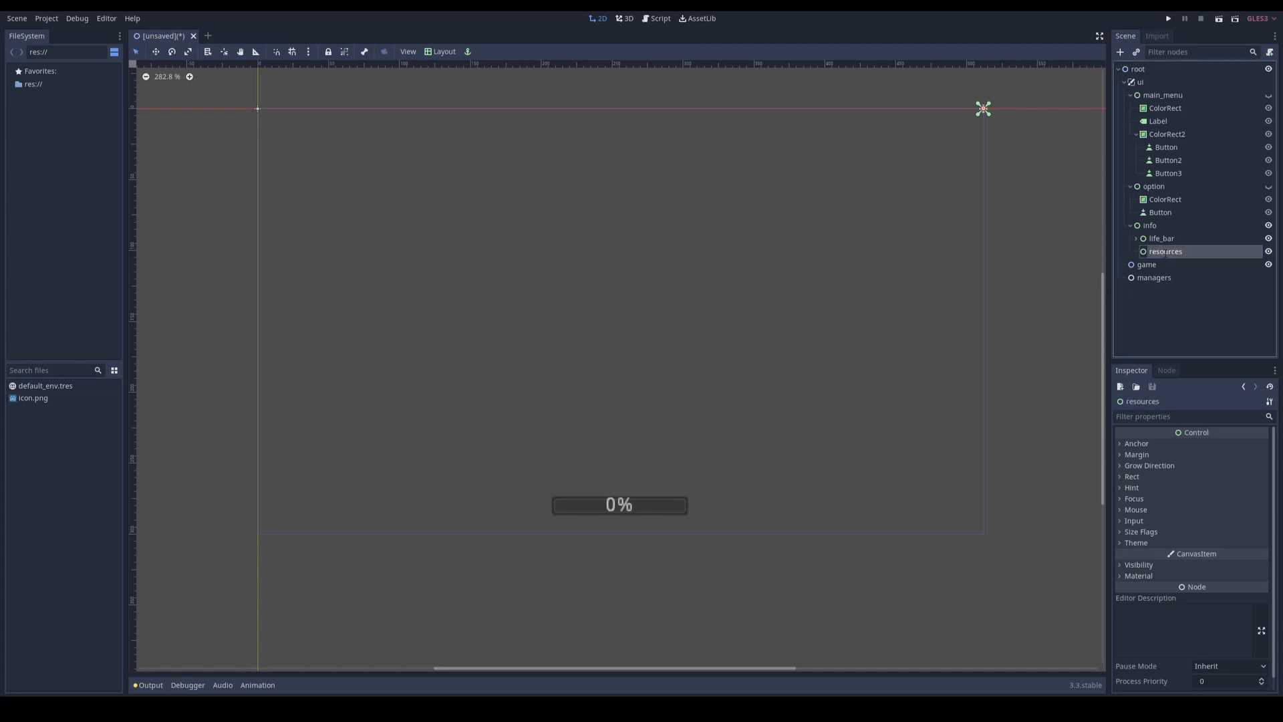
# Step: Add a ColorRect node as a child of resources and set its color to semi-transparent black
pyautogui.rightClick(1166, 254)
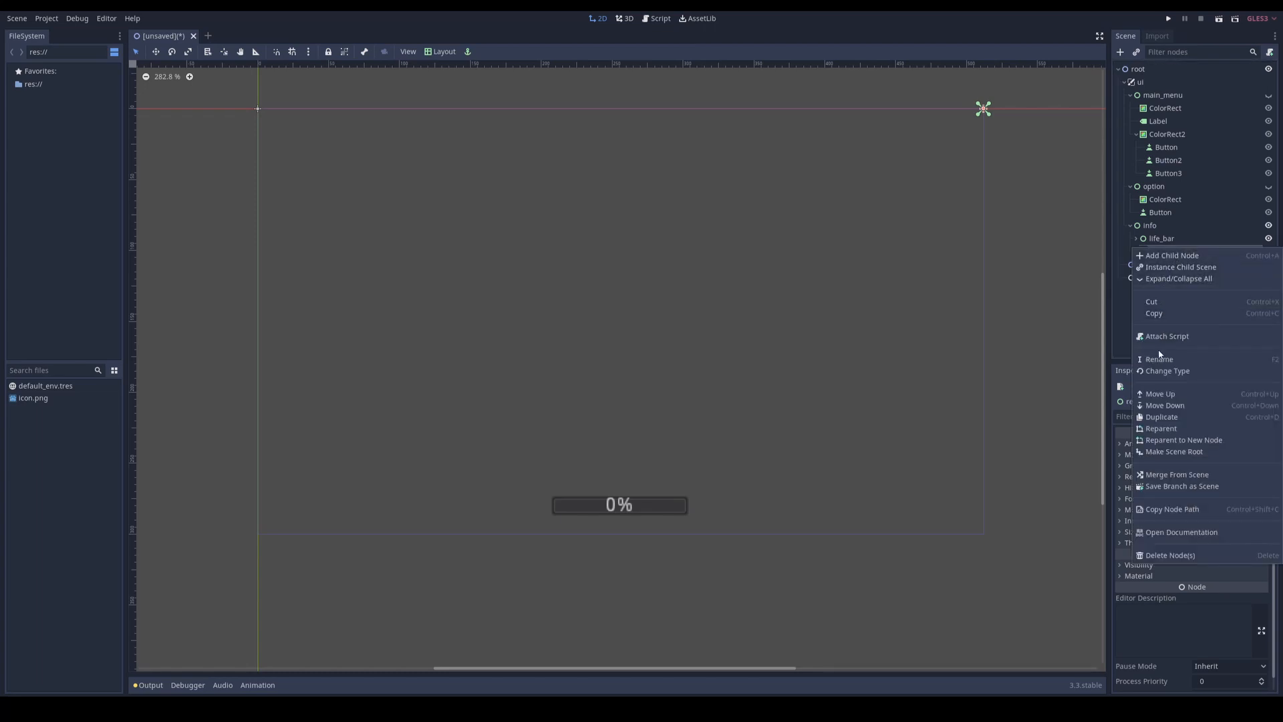
pyautogui.click(1171, 256)
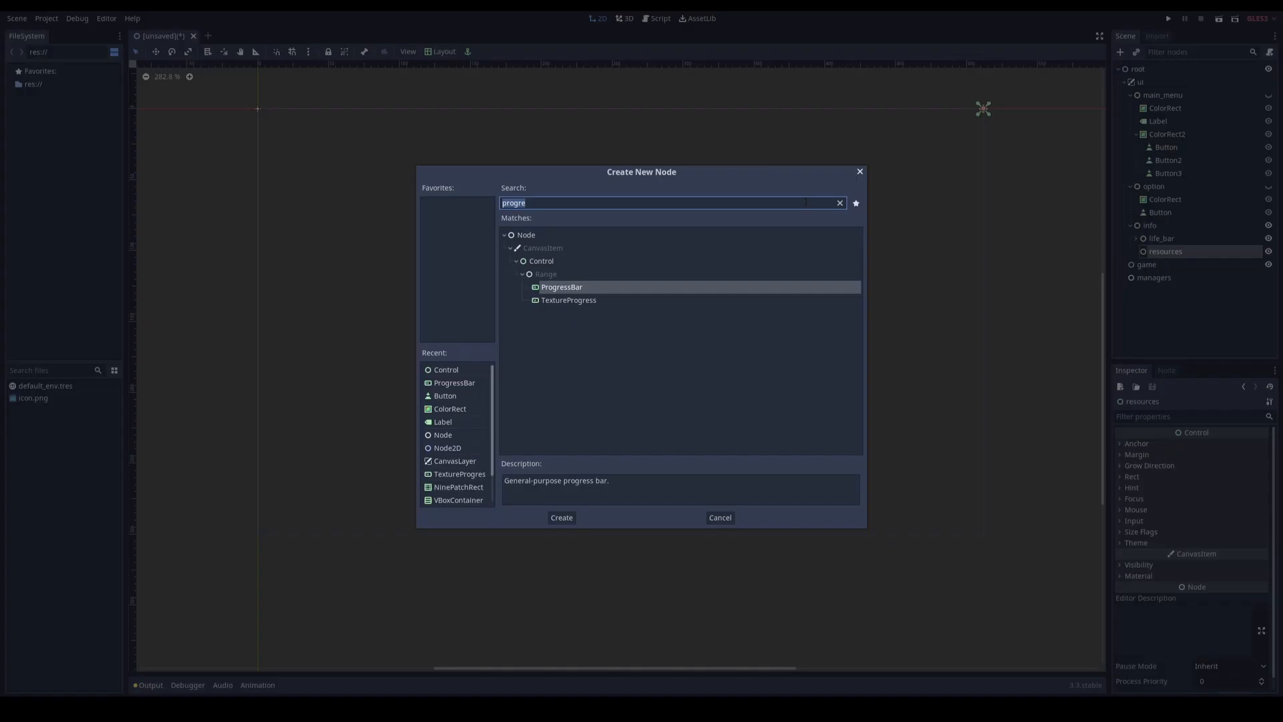
pyautogui.doubleClick(453, 411)
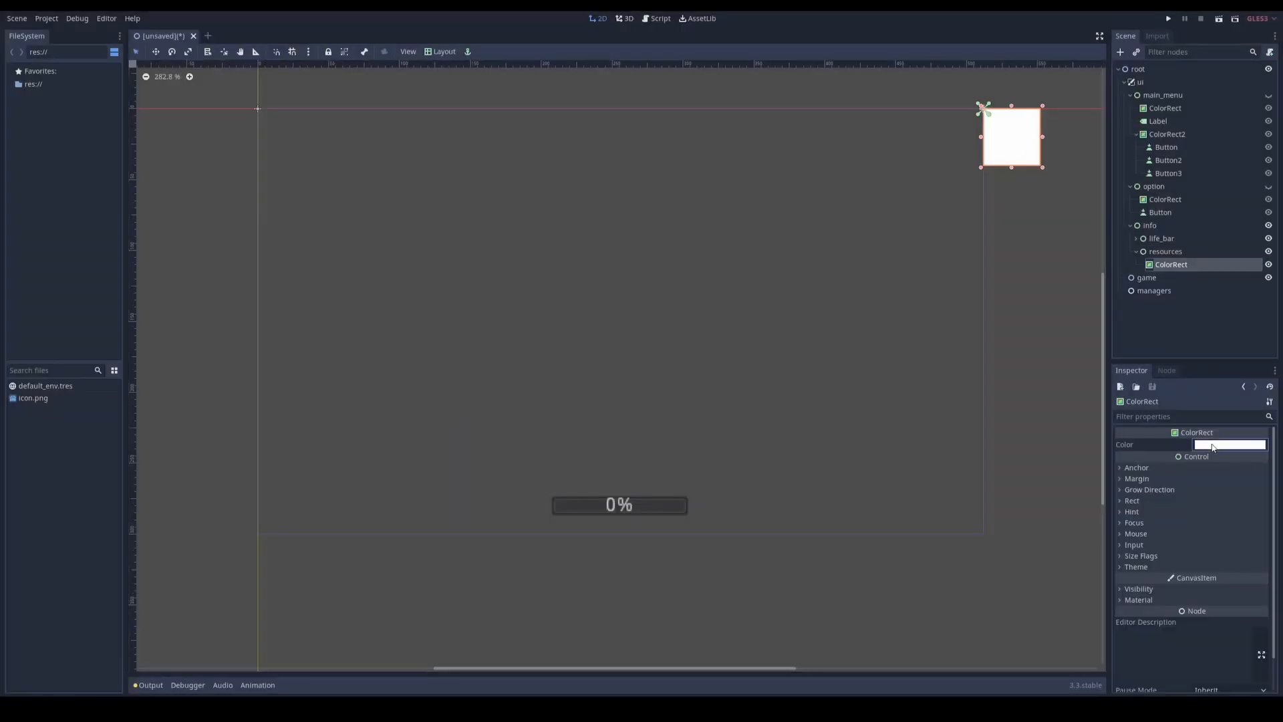
pyautogui.click(1213, 447)
pyautogui.moveTo(1081, 270); pyautogui.dragTo(1116, 371)
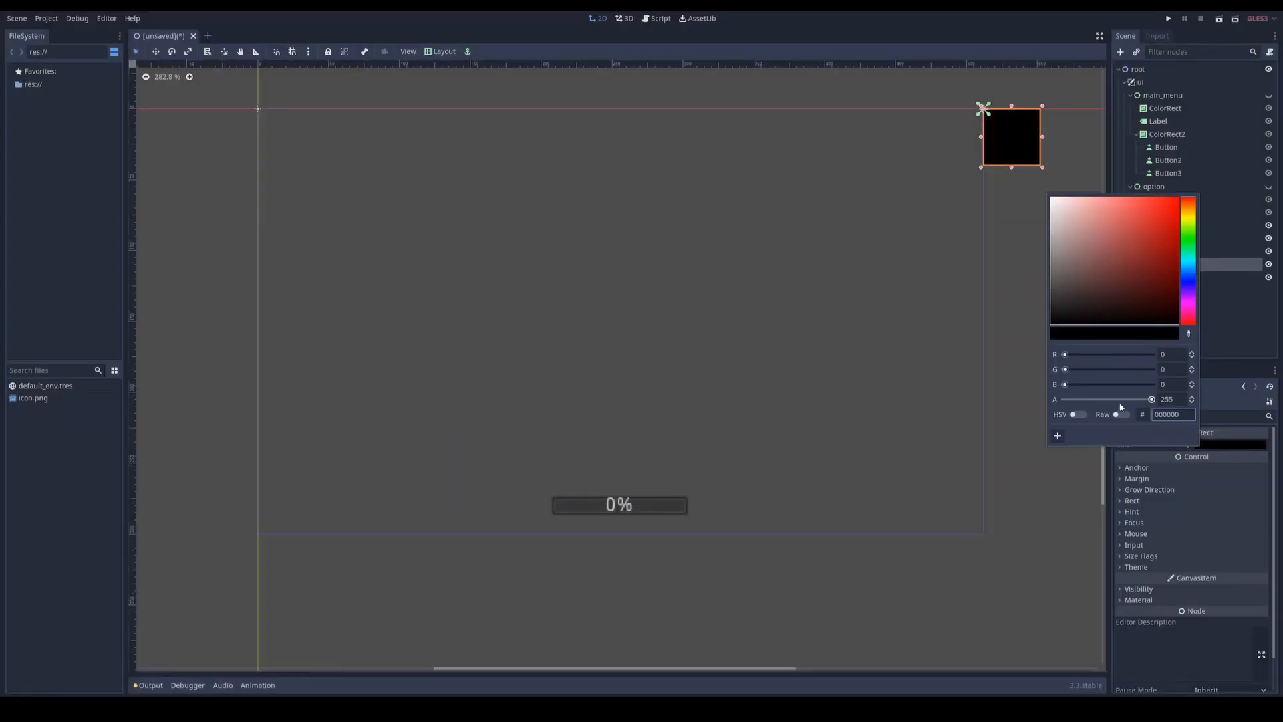
pyautogui.click(1116, 399)
pyautogui.click(1014, 187)
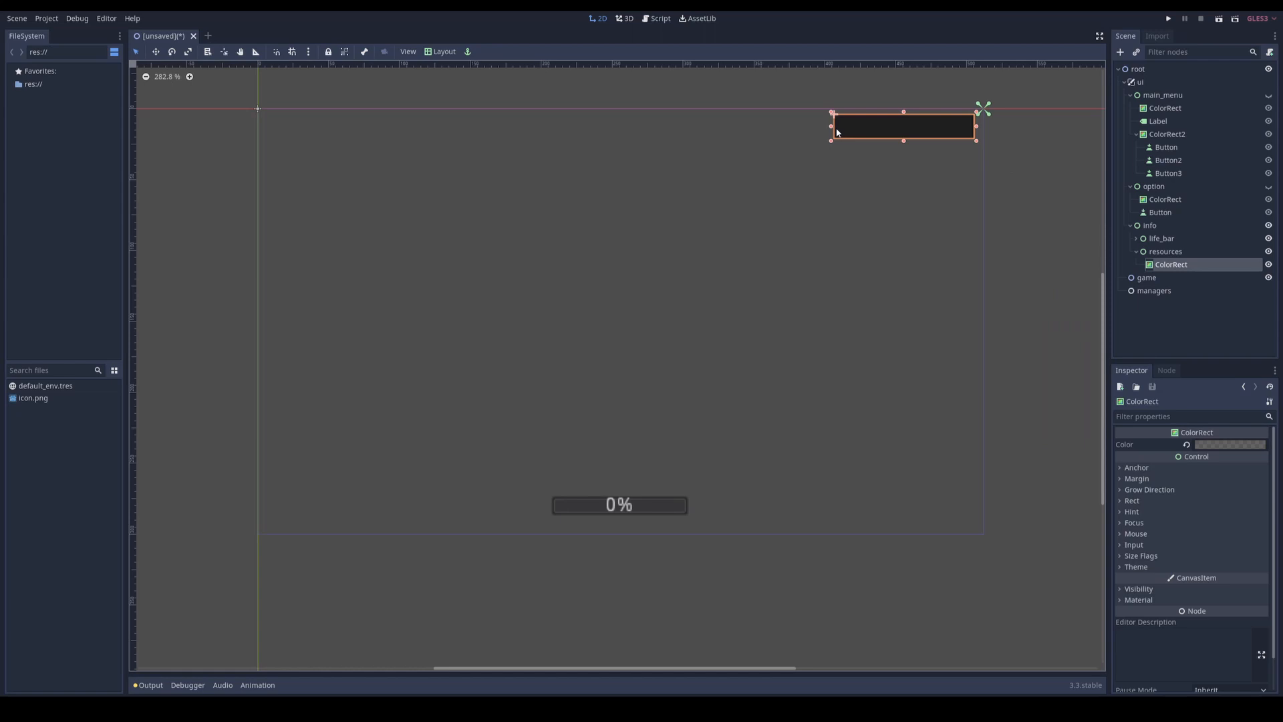
# Step: Shape the resources ColorRect into a wide, thin bar just inside the screen's top-right corner
pyautogui.moveTo(830, 126); pyautogui.dragTo(791, 127)
pyautogui.scroll(5, 933, 142)
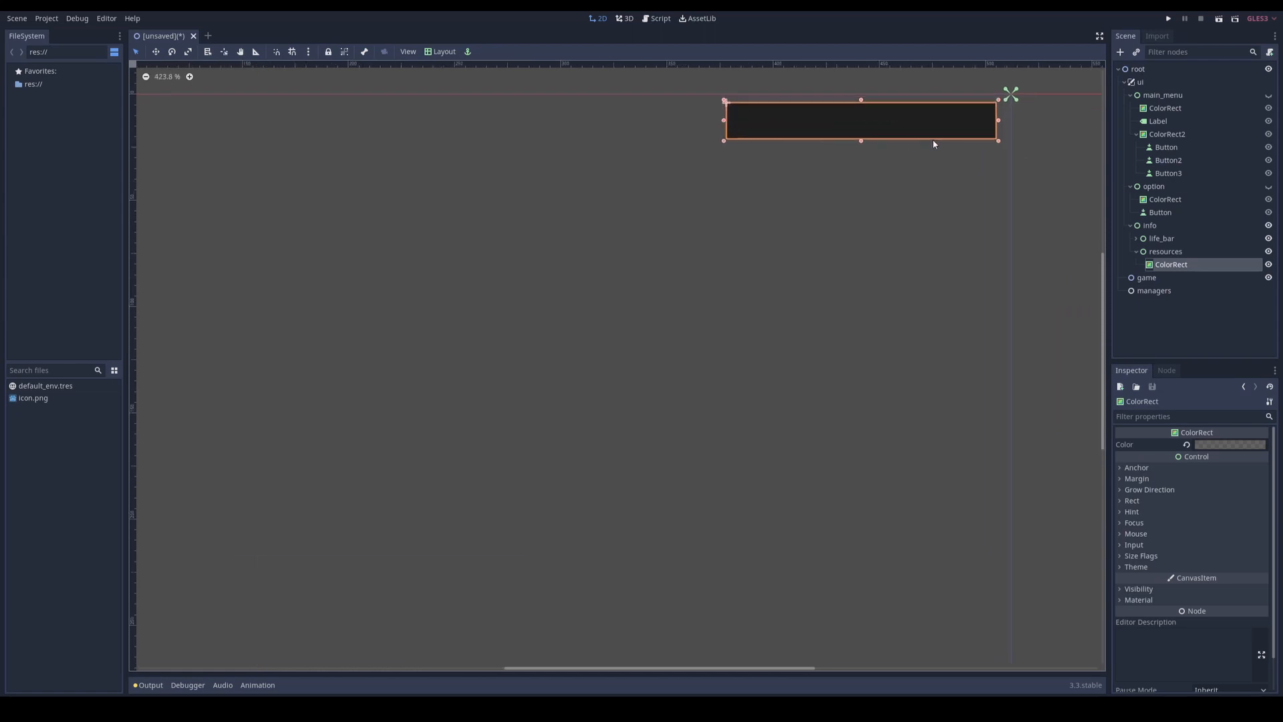
pyautogui.scroll(4, 934, 142)
pyautogui.moveTo(931, 171); pyautogui.dragTo(828, 367, button='middle')
pyautogui.scroll(7, 889, 324)
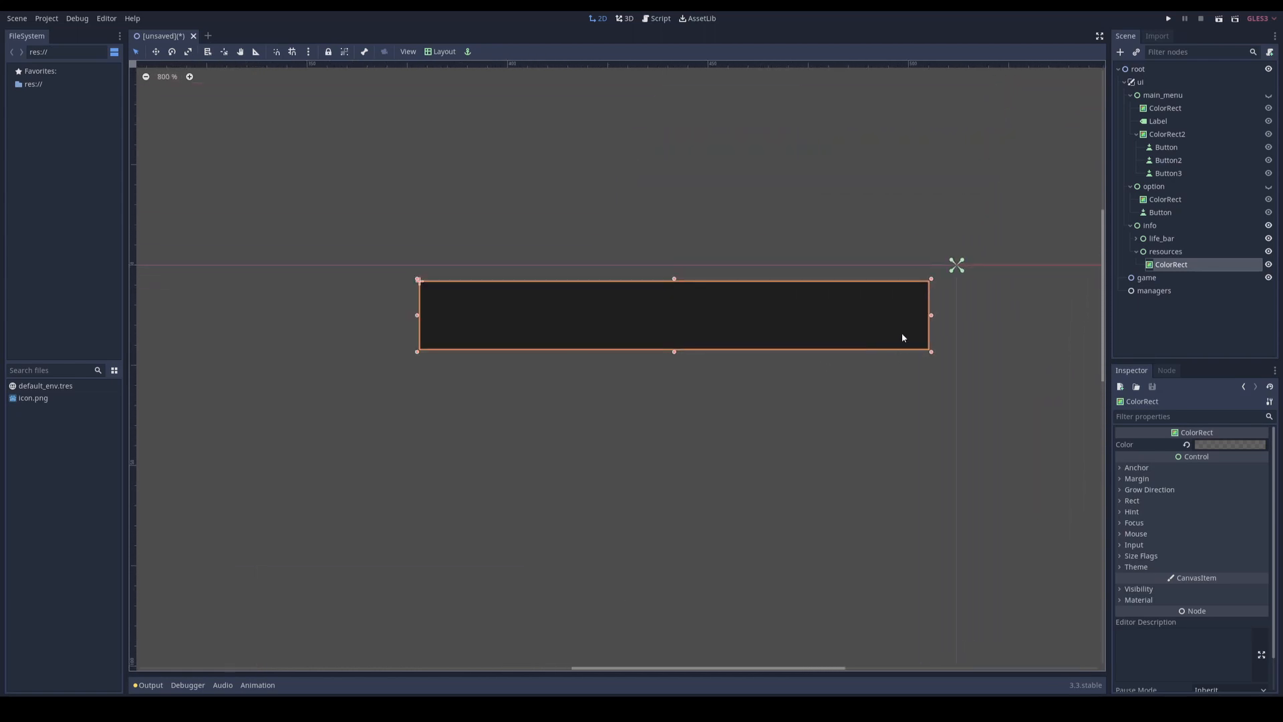
# Step: Add a ColorRect inside the resources bar and size it to a small rectangle near the bar's left end
pyautogui.rightClick(1171, 269)
pyautogui.click(1171, 272)
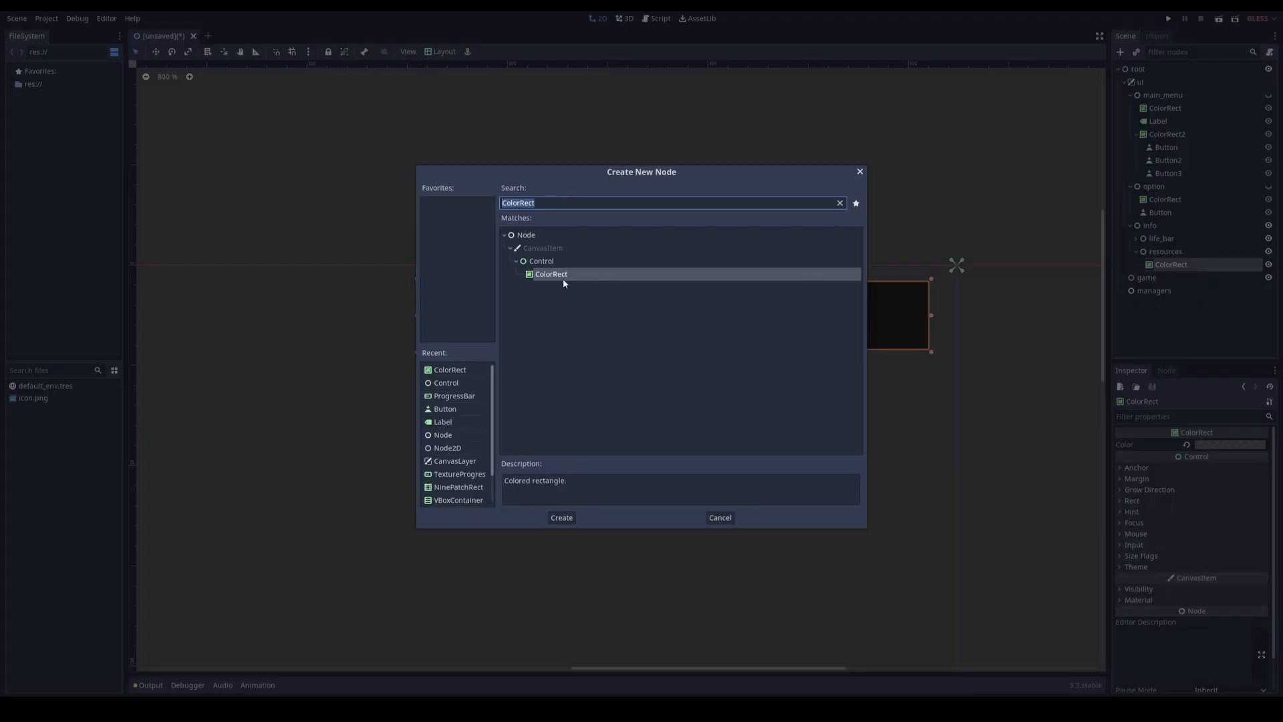
pyautogui.doubleClick(542, 276)
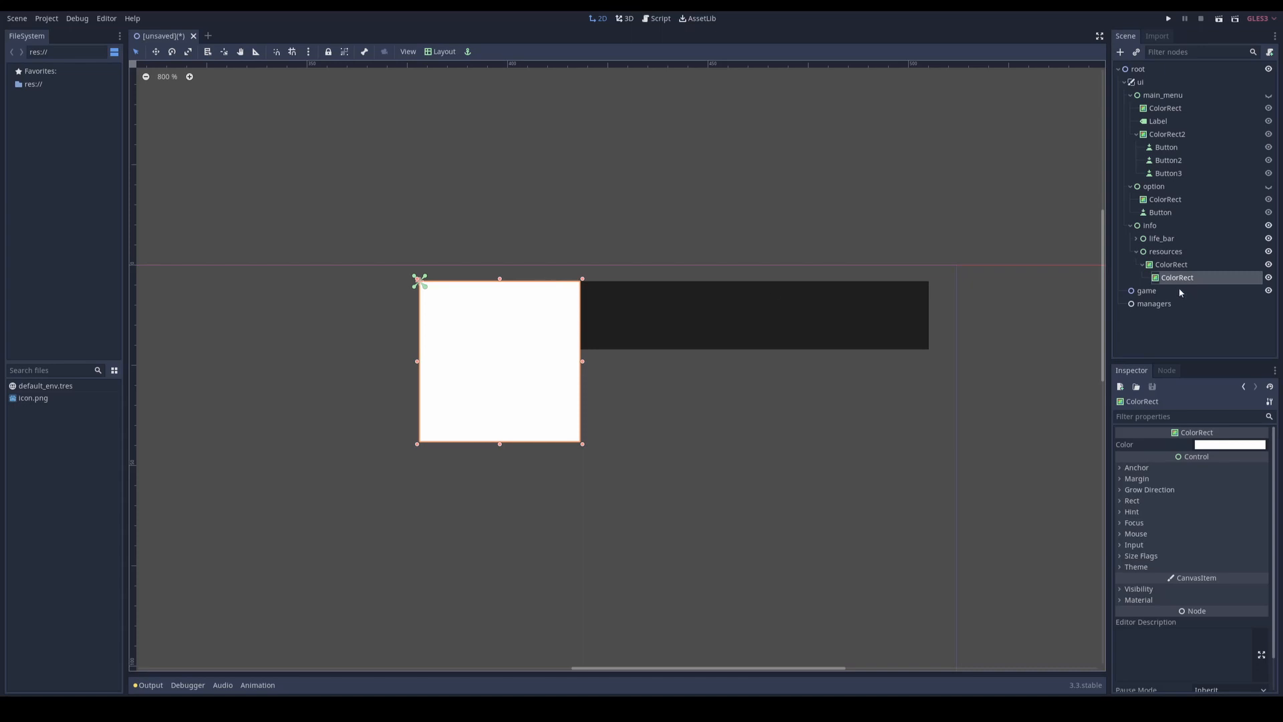
pyautogui.moveTo(583, 447); pyautogui.dragTo(486, 306)
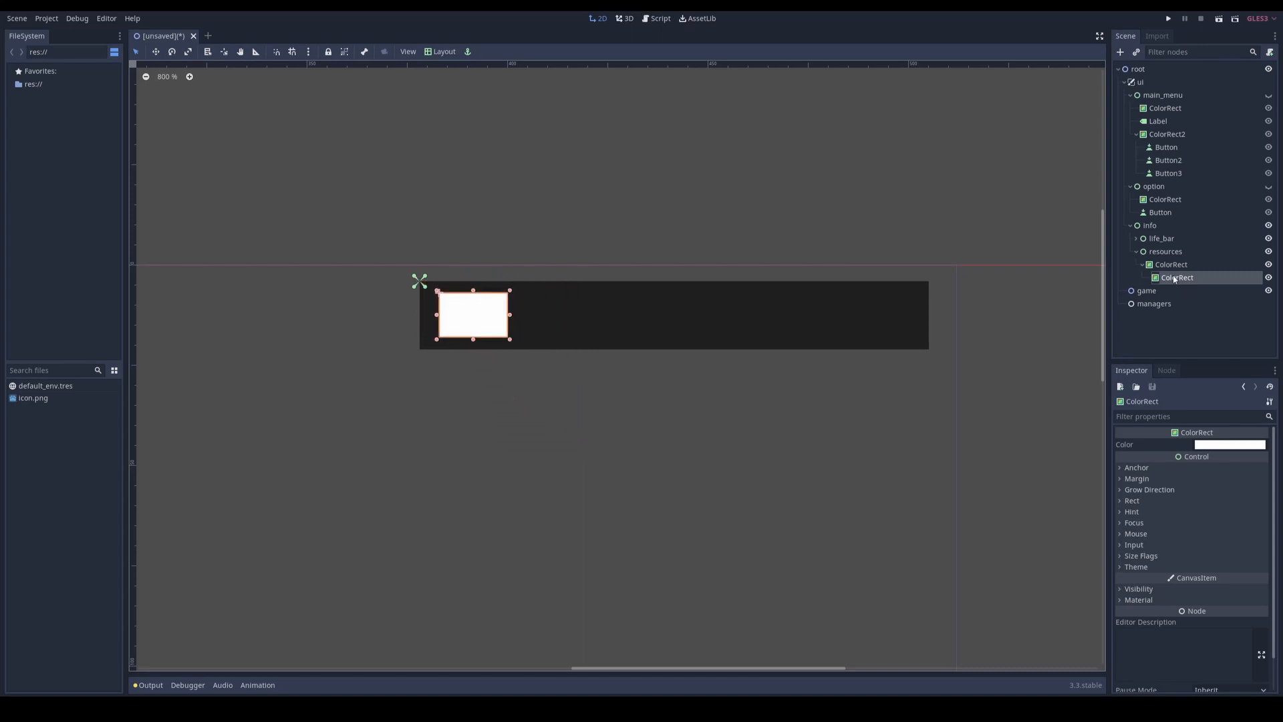
# Step: Add a TextureRect node as a child of the small ColorRect inside the resources bar
pyautogui.rightClick(1174, 281)
pyautogui.click(1144, 292)
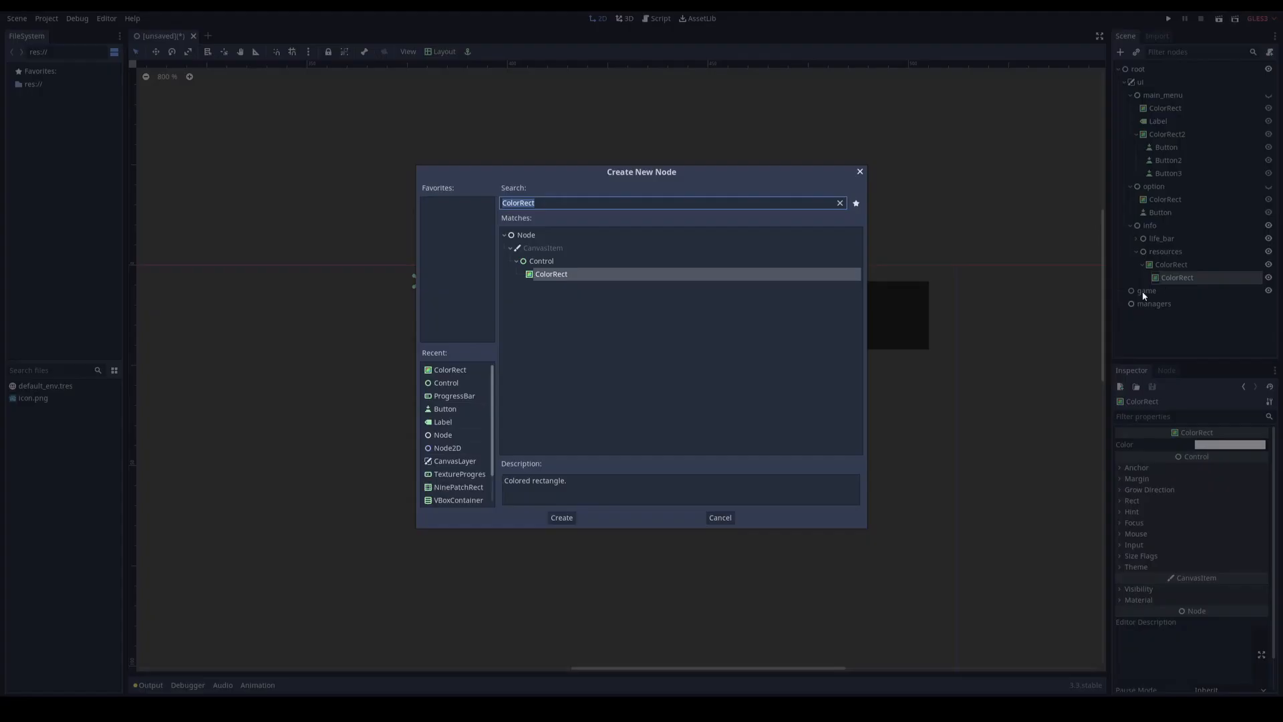
pyautogui.write('texture')
pyautogui.click(547, 325)
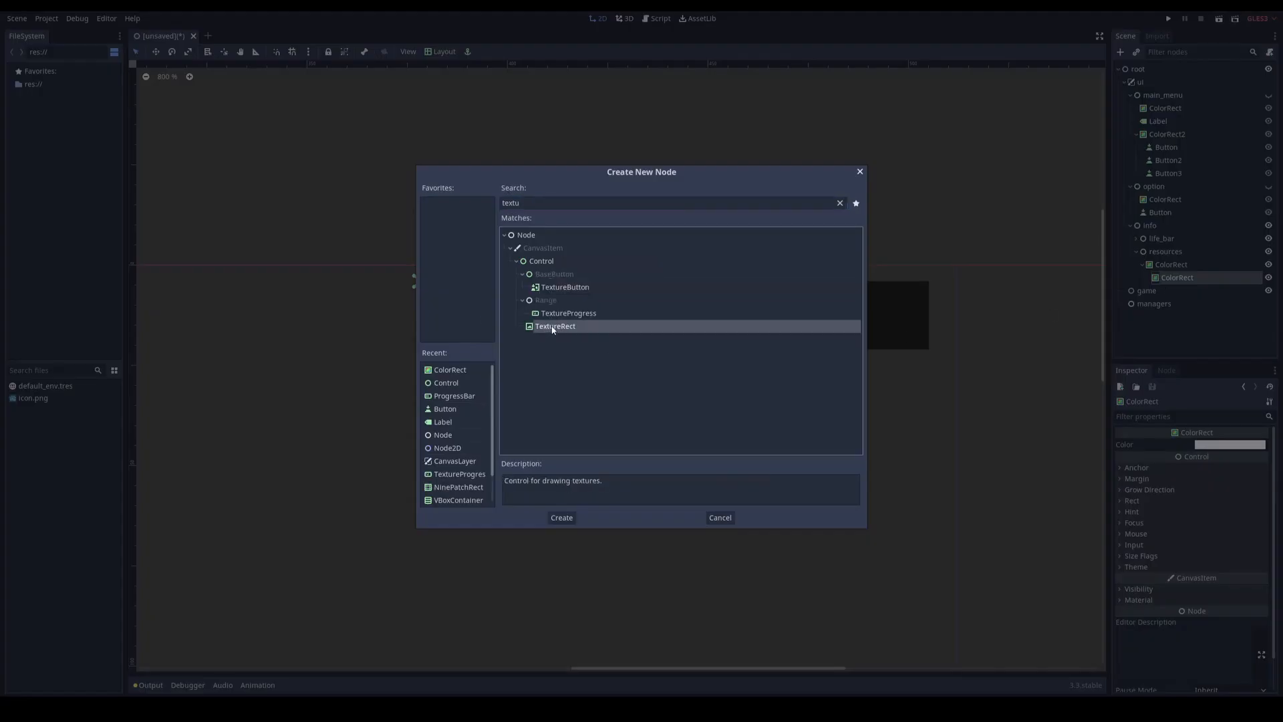
pyautogui.doubleClick(548, 326)
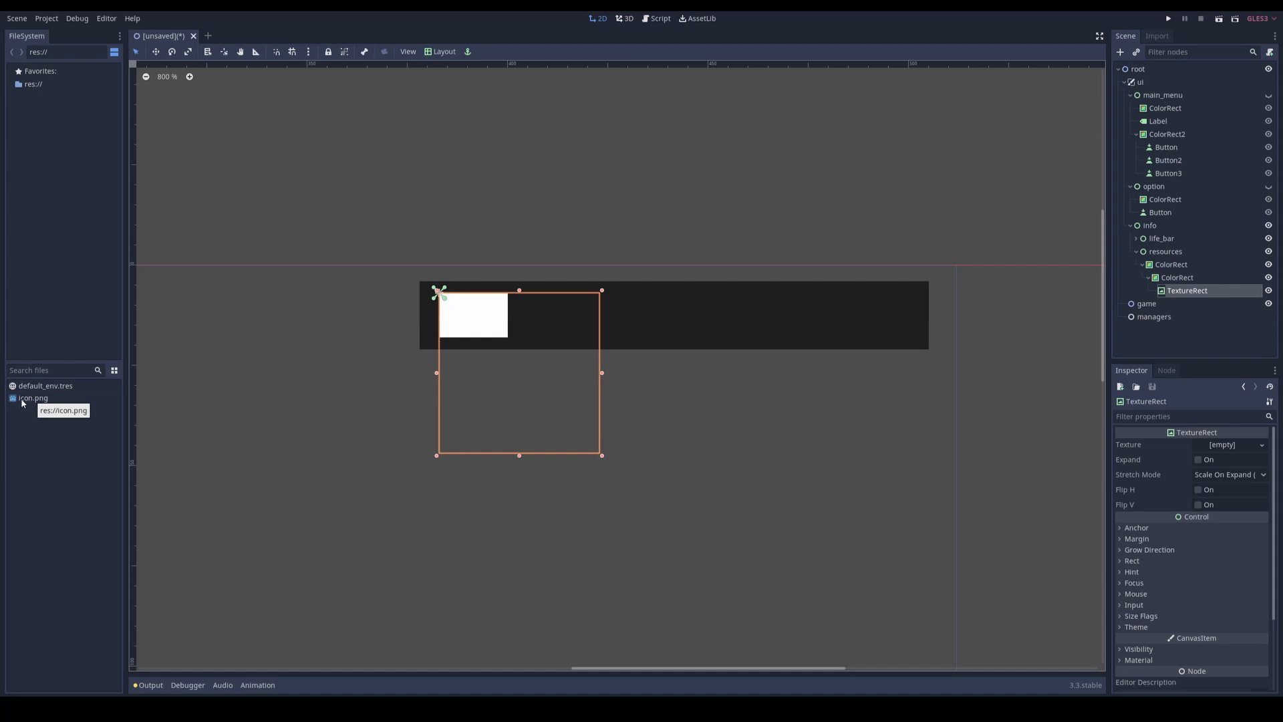
# Step: Assign icon.png as the TextureRect's texture, enable Expand, and shrink it to a small icon at the white rectangle's left edge
pyautogui.moveTo(23, 400); pyautogui.dragTo(1227, 446)
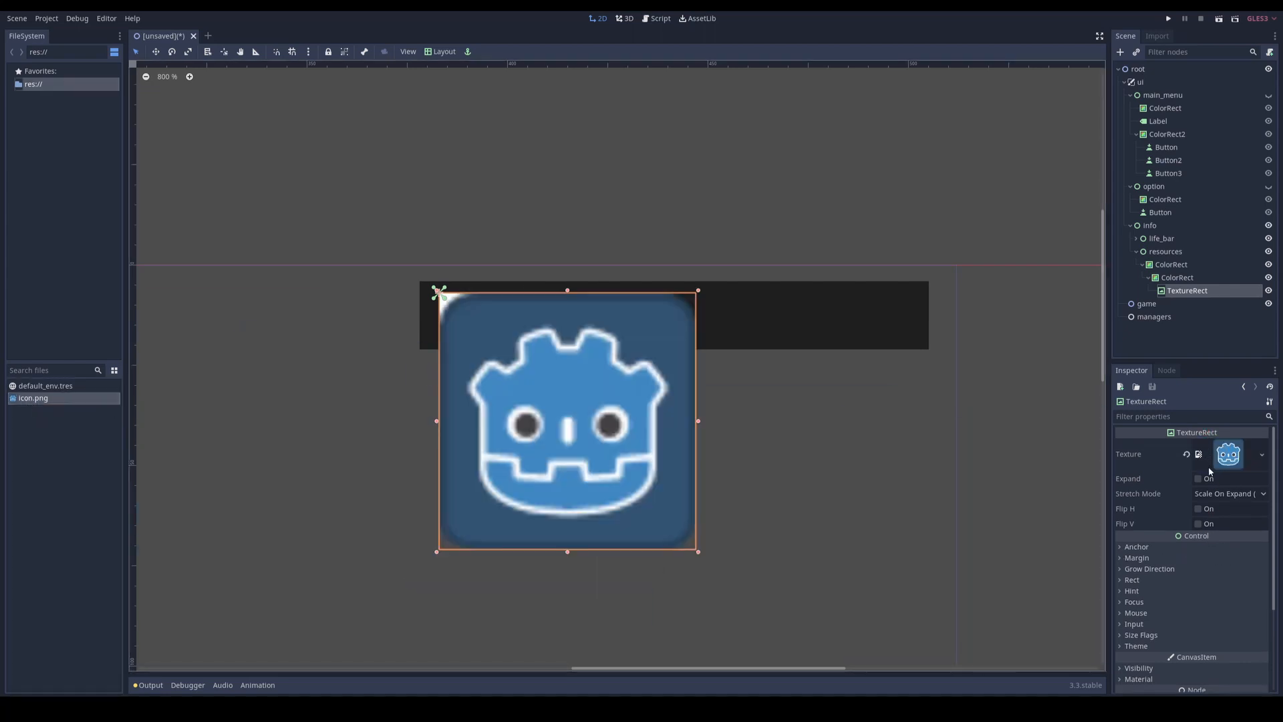
pyautogui.click(1199, 480)
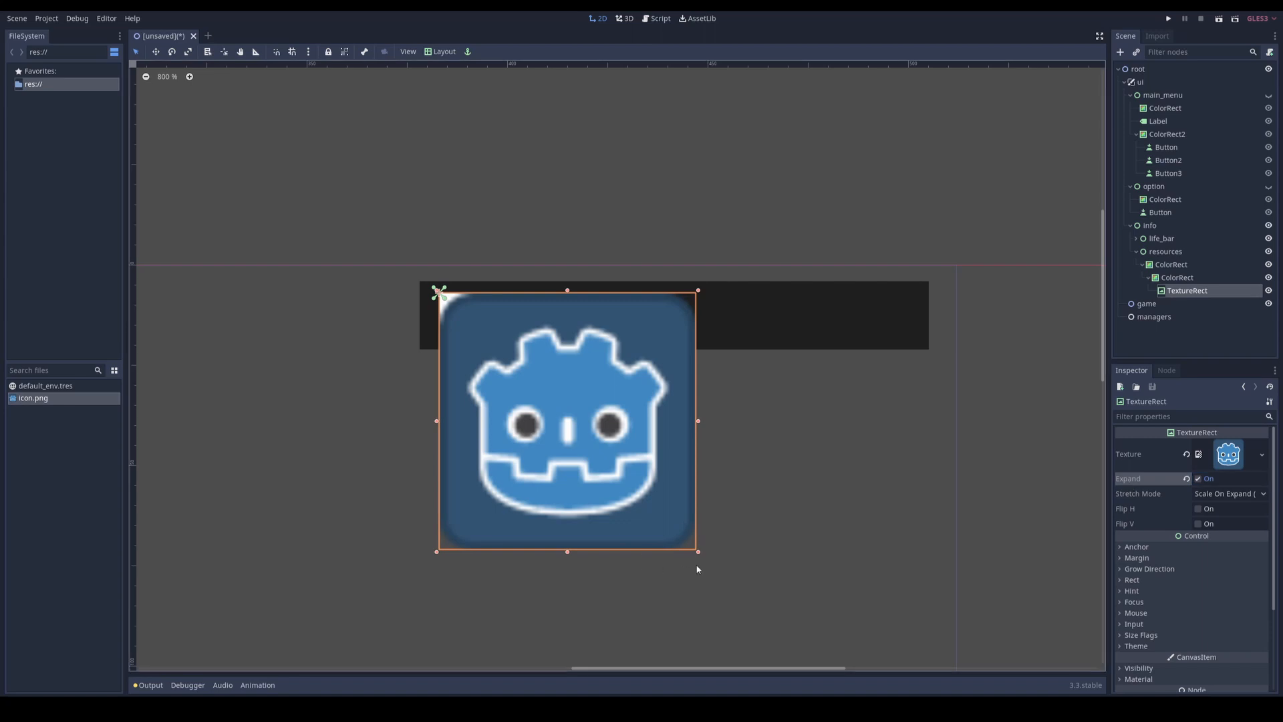
pyautogui.moveTo(699, 556); pyautogui.dragTo(449, 315)
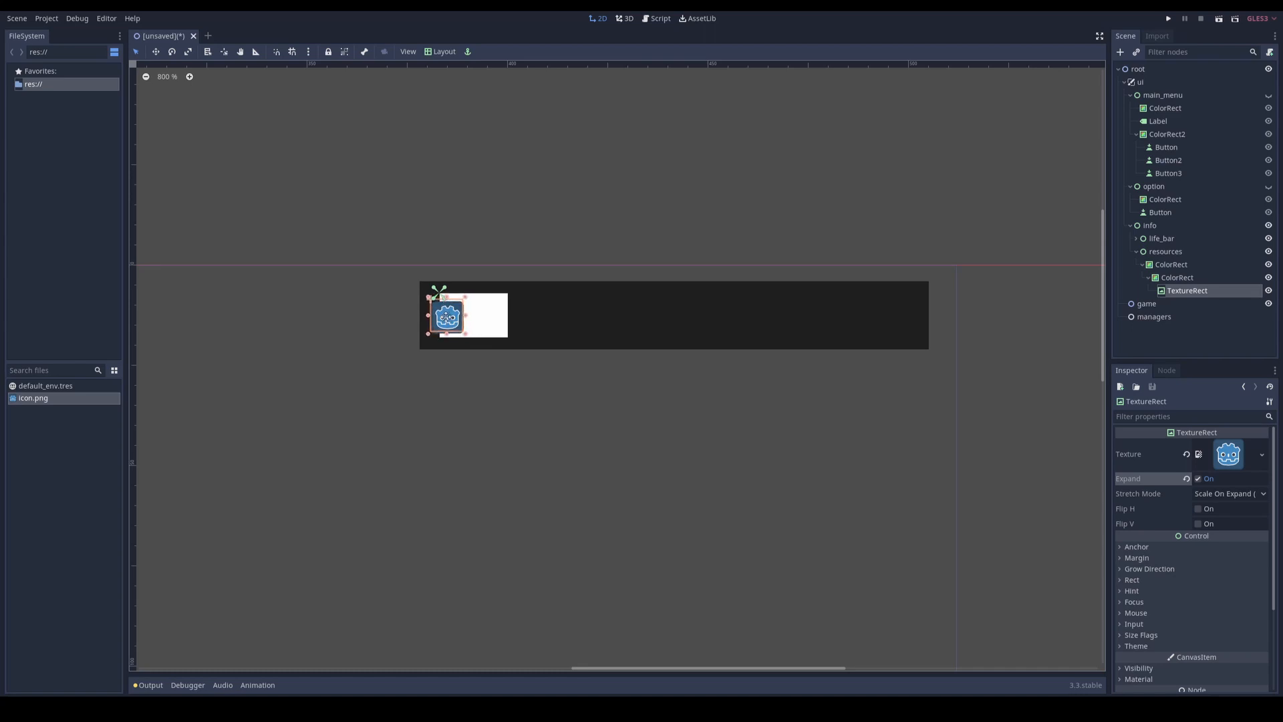
# Step: Add a Label node with the text 5 as a child of the small ColorRect
pyautogui.rightClick(1193, 277)
pyautogui.click(1194, 287)
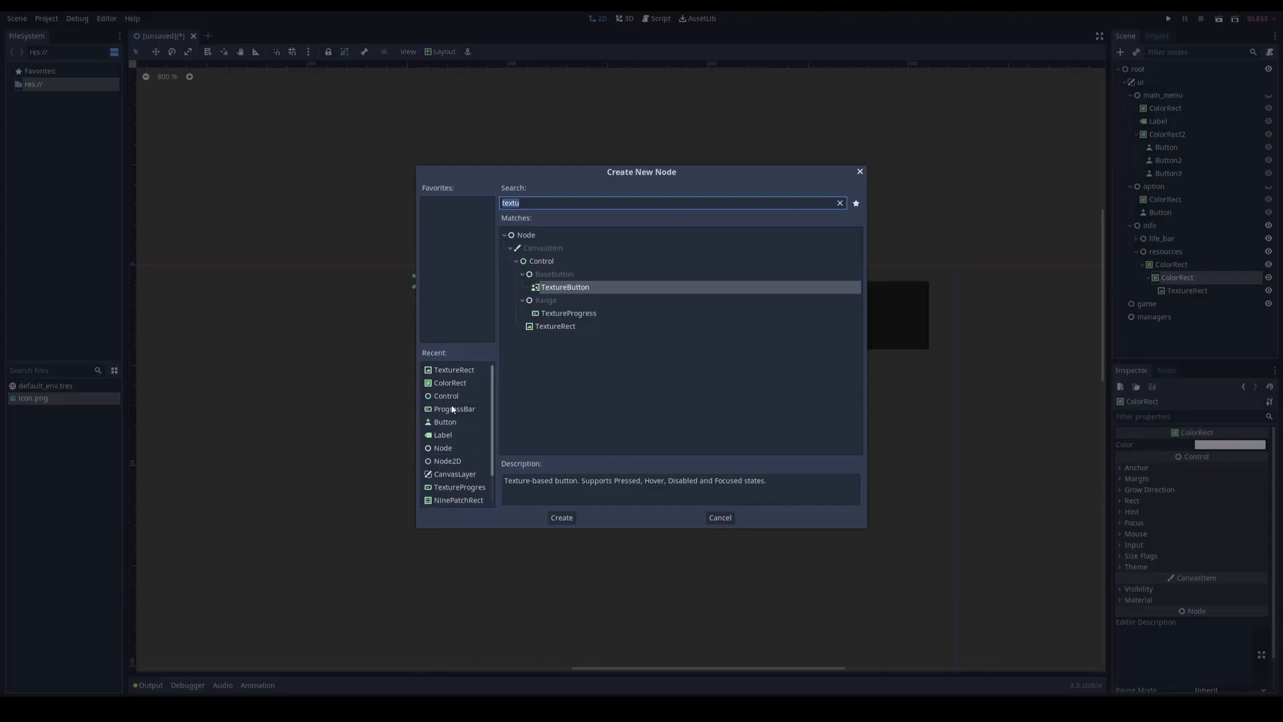
pyautogui.doubleClick(443, 434)
pyautogui.click(1199, 488)
pyautogui.write('5')
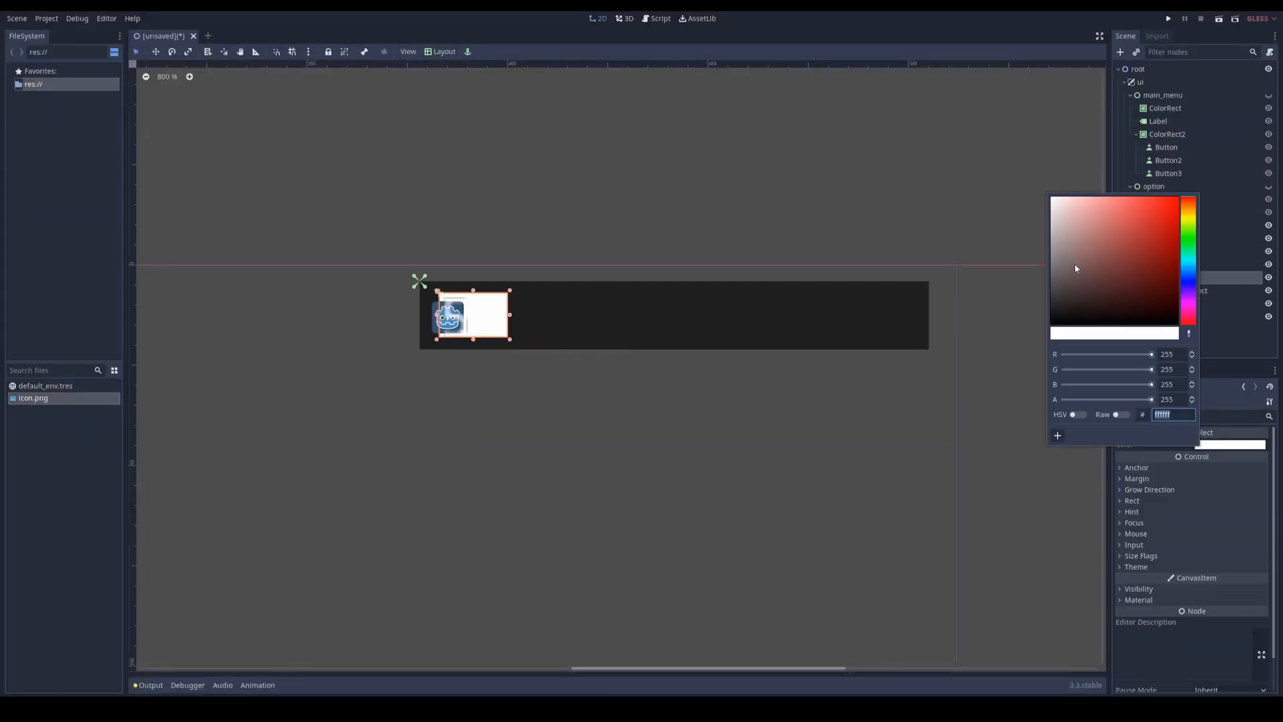
# Step: Set the small ColorRect's color to dark blue (184267)
pyautogui.moveTo(1072, 264); pyautogui.dragTo(1148, 273)
pyautogui.click(1189, 271)
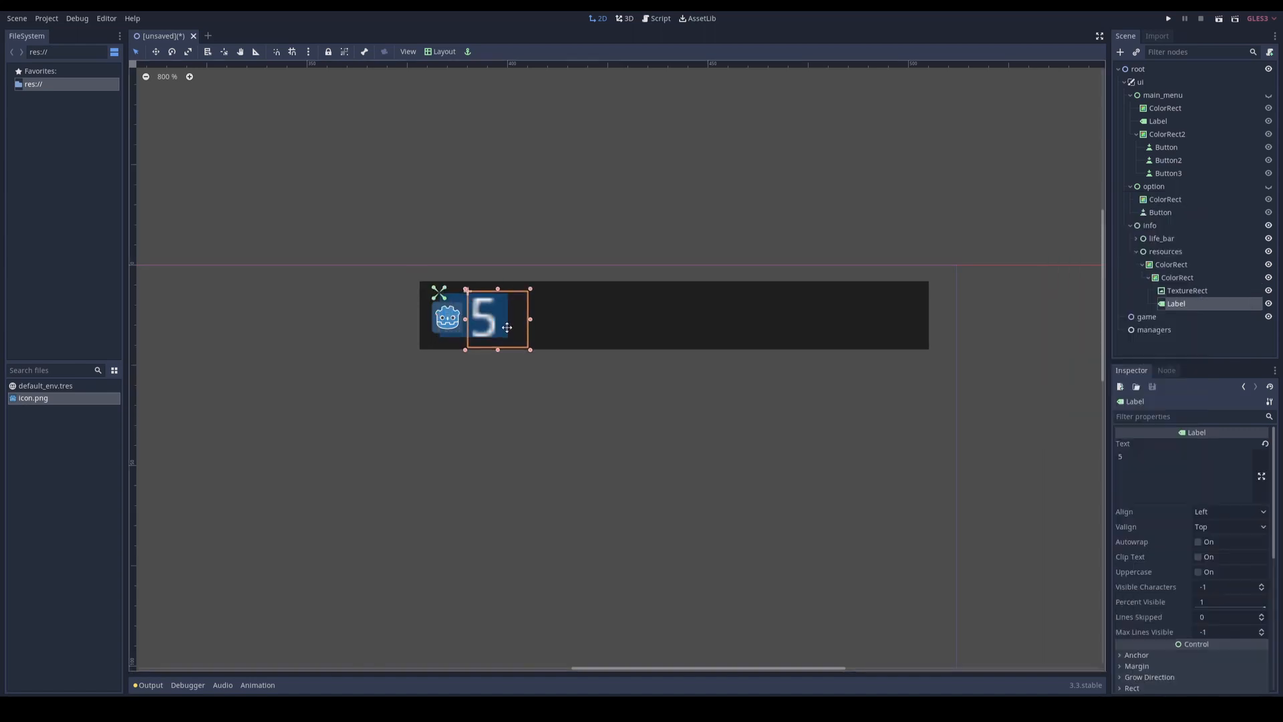
# Step: Place the 5 label beside the icon inside the blue rectangle and nudge the icon up to center it vertically
pyautogui.moveTo(508, 327); pyautogui.dragTo(484, 324)
pyautogui.click(464, 386)
pyautogui.click(488, 323)
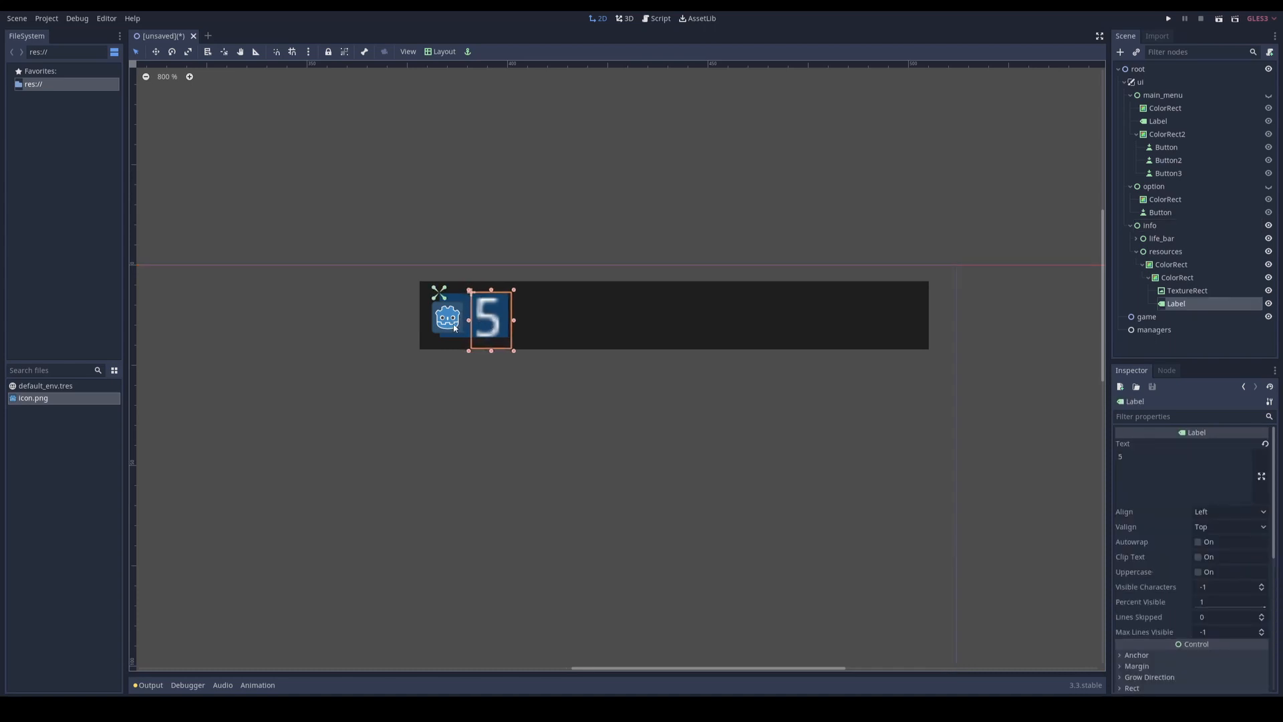
pyautogui.click(555, 311)
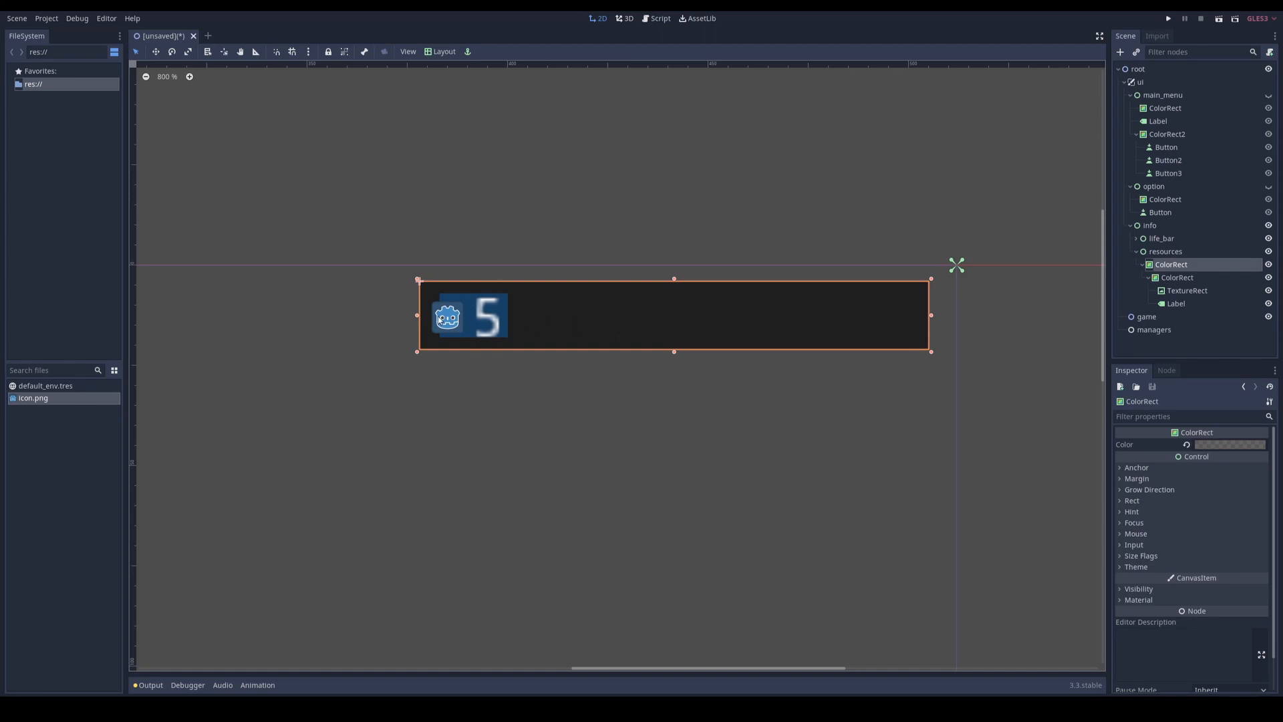
pyautogui.click(483, 327)
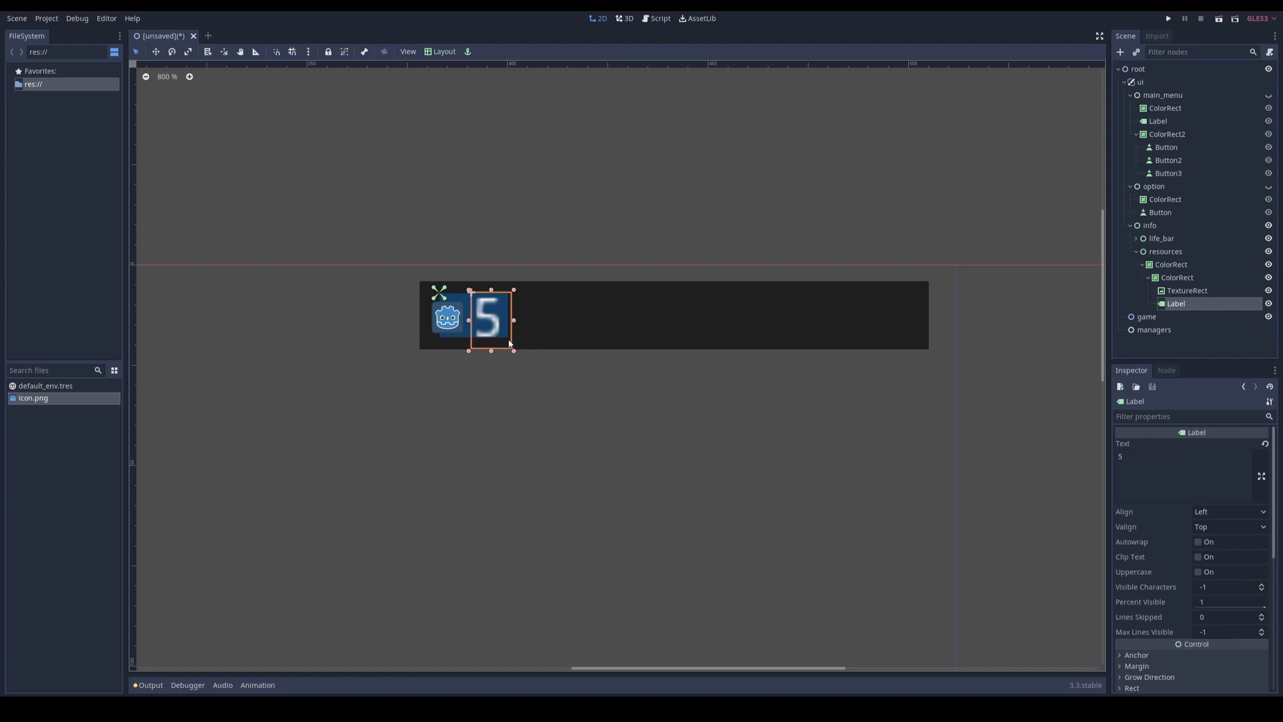
pyautogui.click(534, 323)
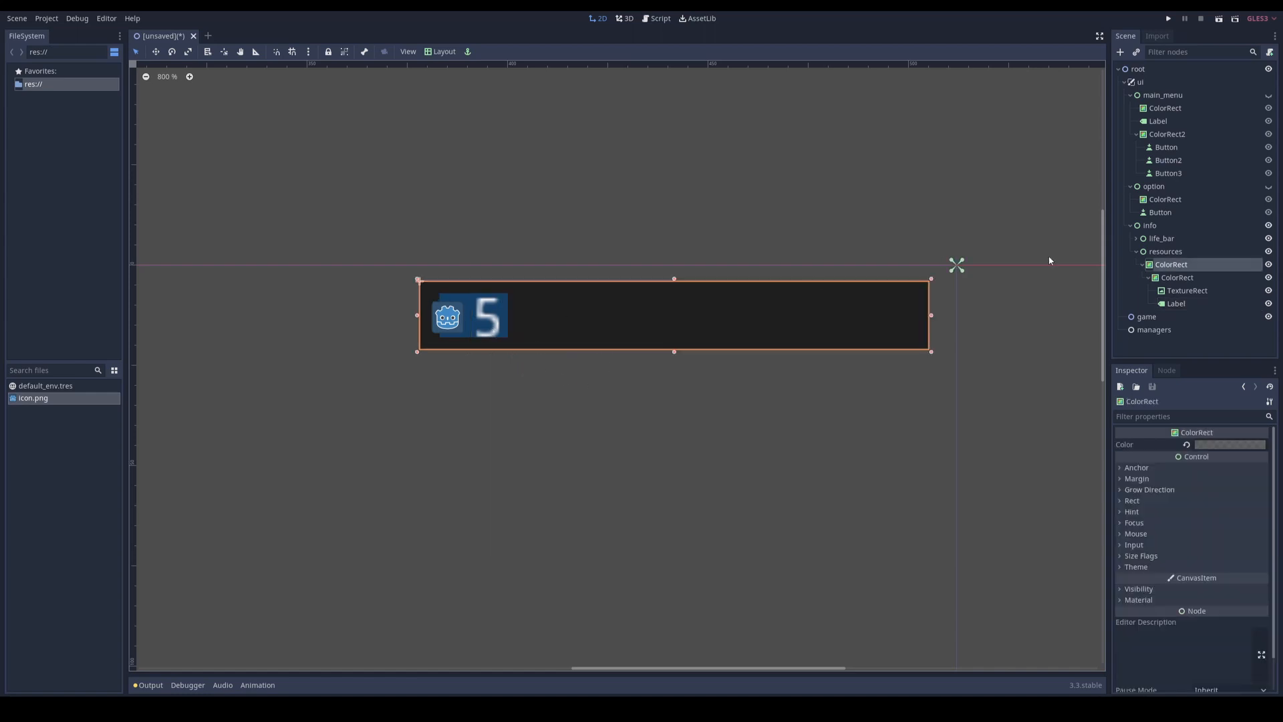
pyautogui.click(506, 312)
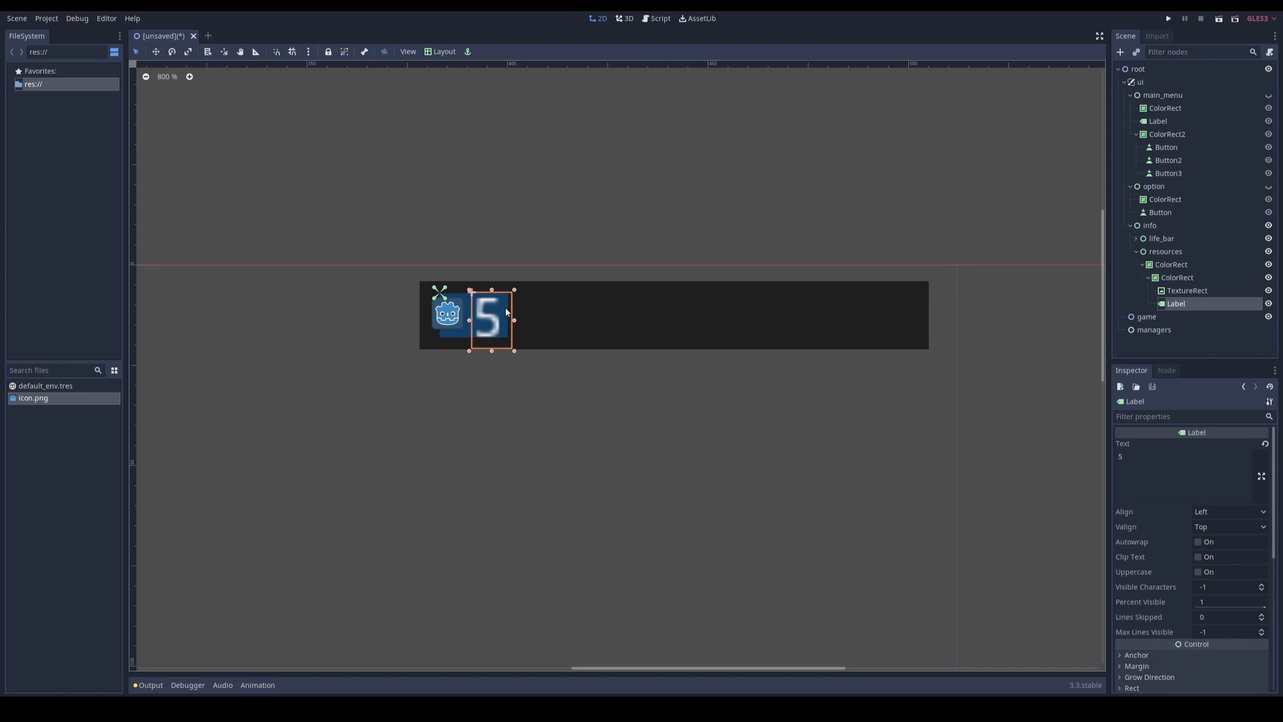
# Step: Rename the blue ColorRect holding the icon and label to resource_node
pyautogui.click(1180, 281)
pyautogui.click(1181, 279)
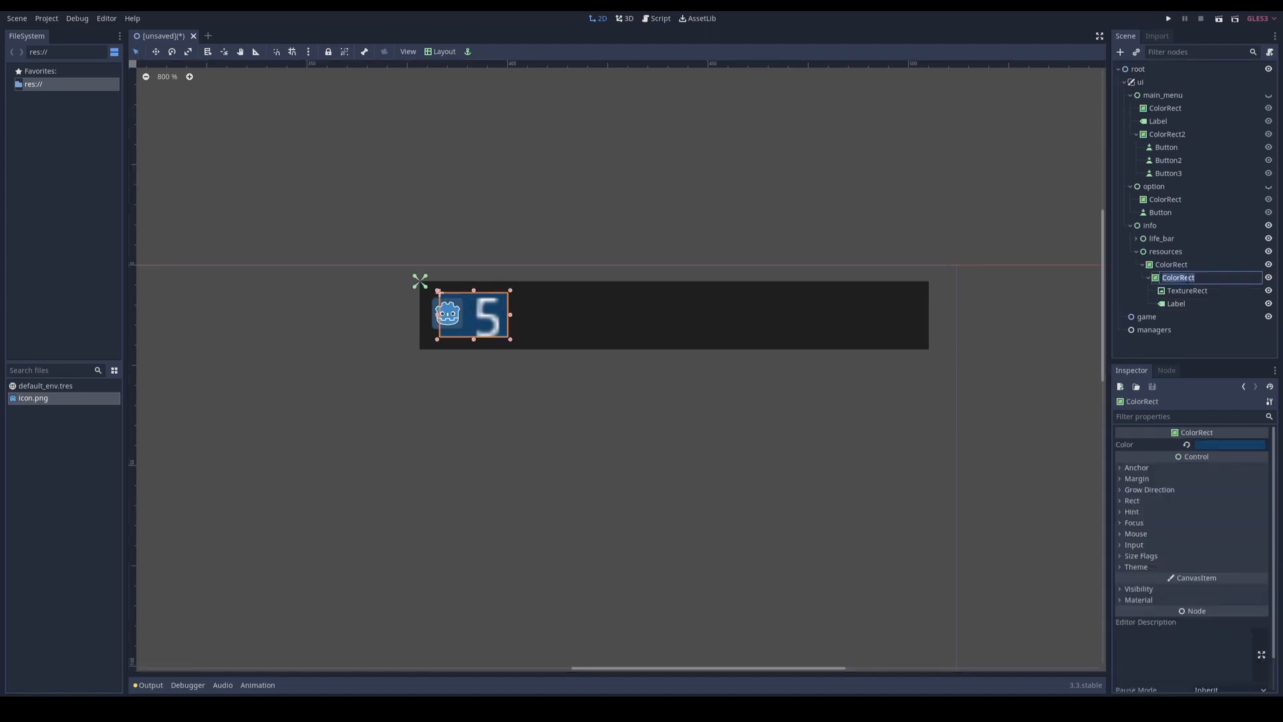
pyautogui.write('resource_node')
pyautogui.press('Return')
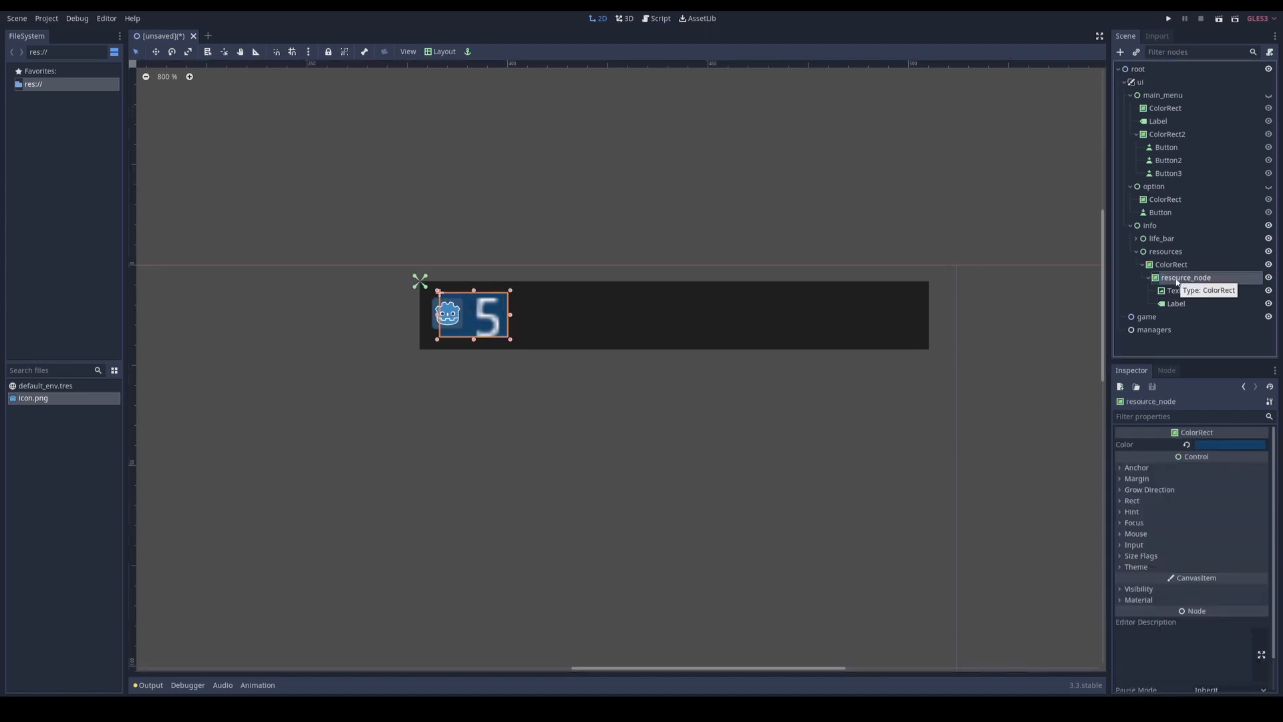
# Step: Start saving the resource_node branch as a scene and create a folder named ui in res://
pyautogui.rightClick(1172, 278)
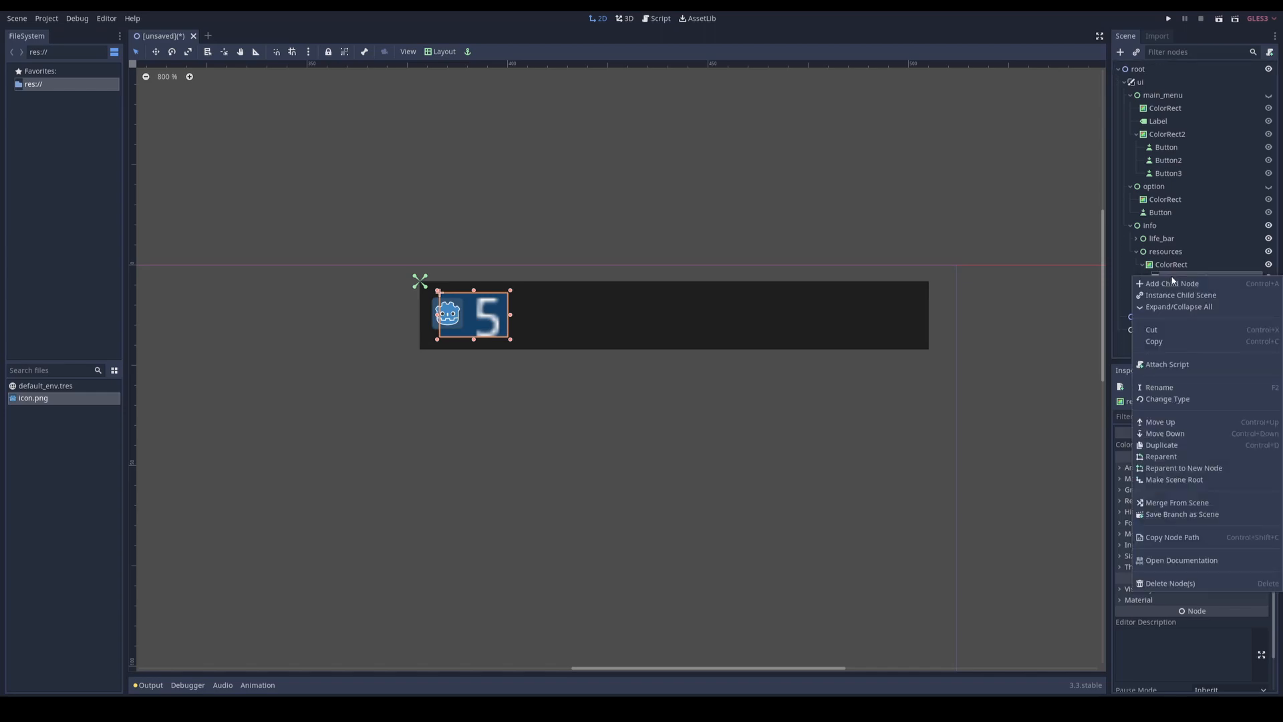
pyautogui.click(1182, 514)
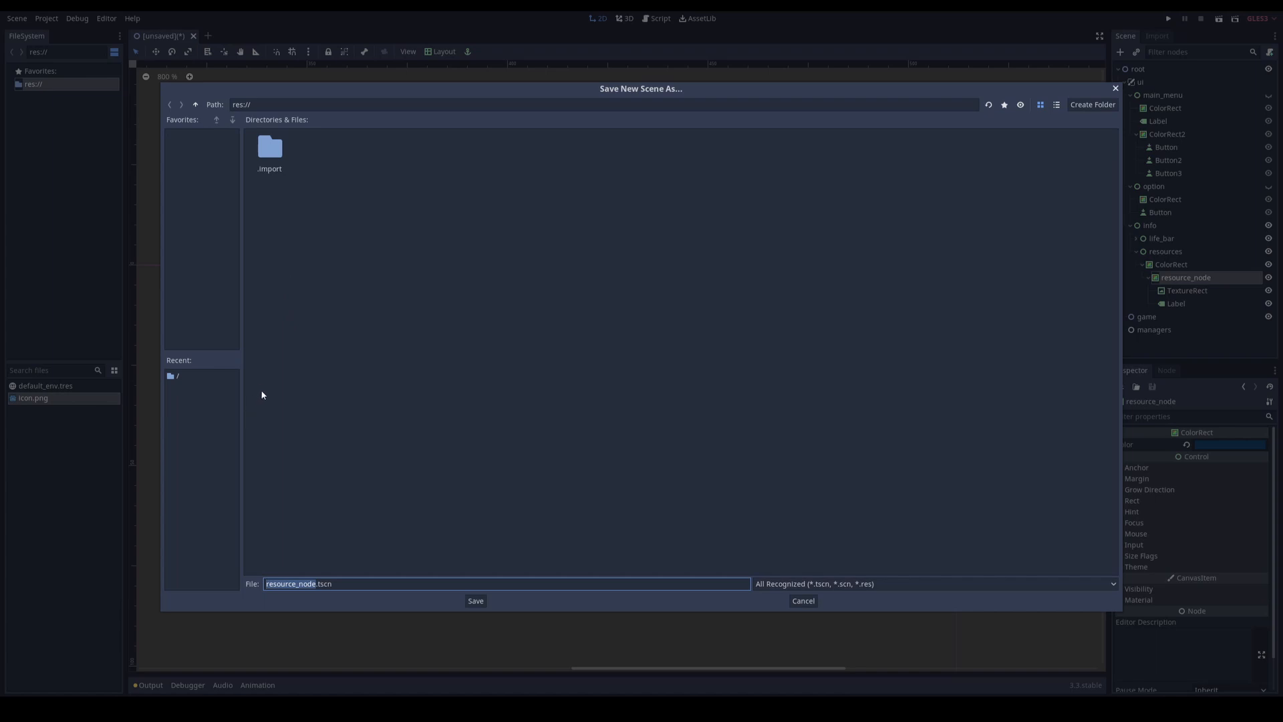
pyautogui.rightClick(375, 353)
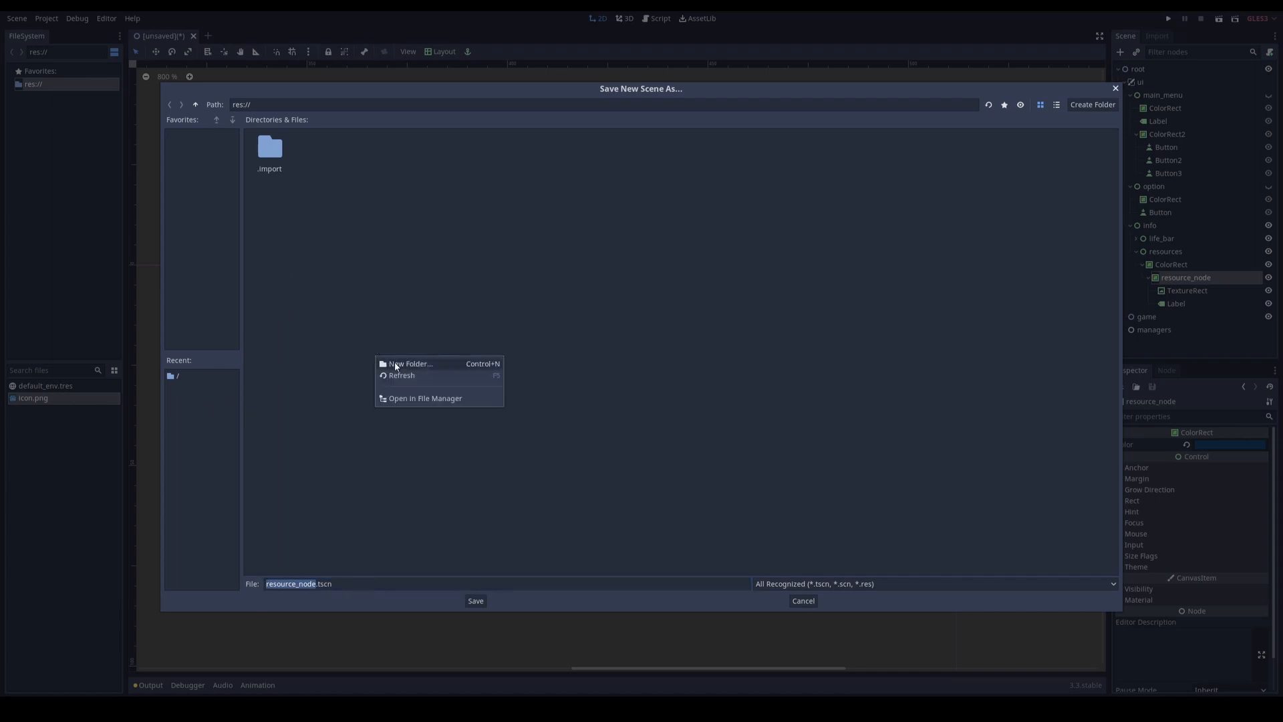
pyautogui.click(395, 365)
pyautogui.write('ui')
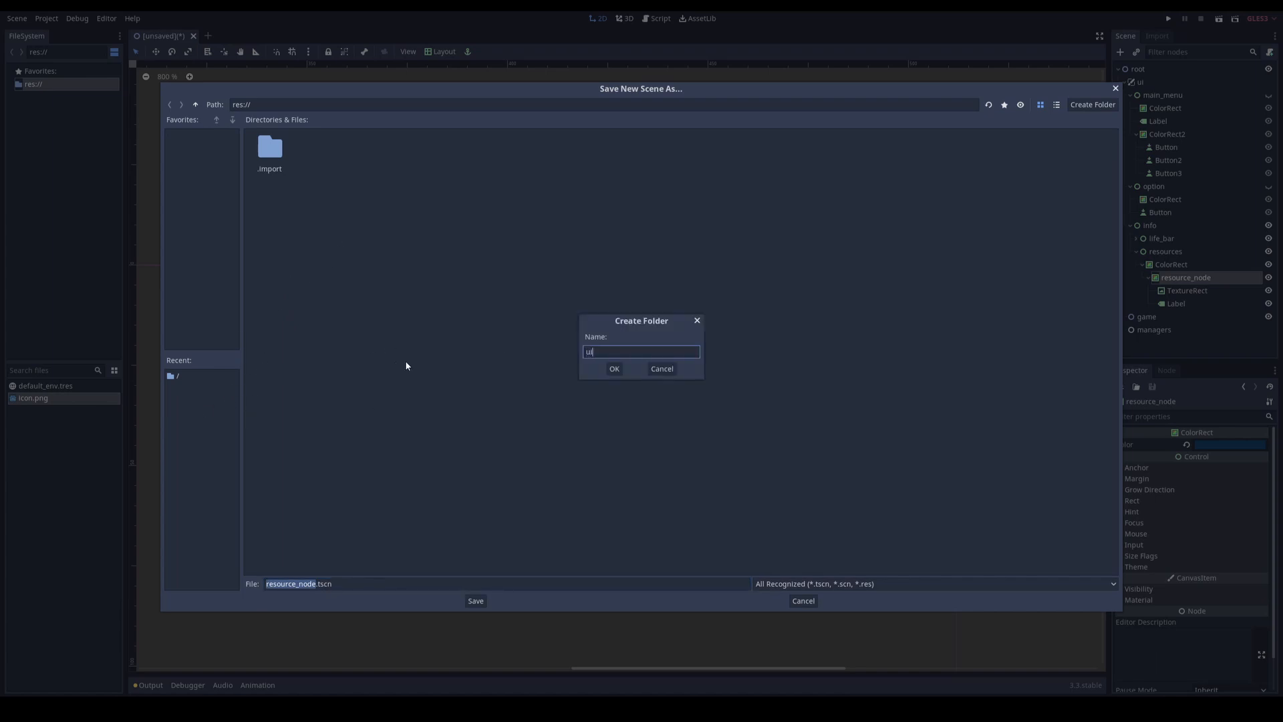
pyautogui.press('Return')
# Step: Create a components folder inside ui and save the branch there as resource_node.tscn
pyautogui.rightClick(385, 346)
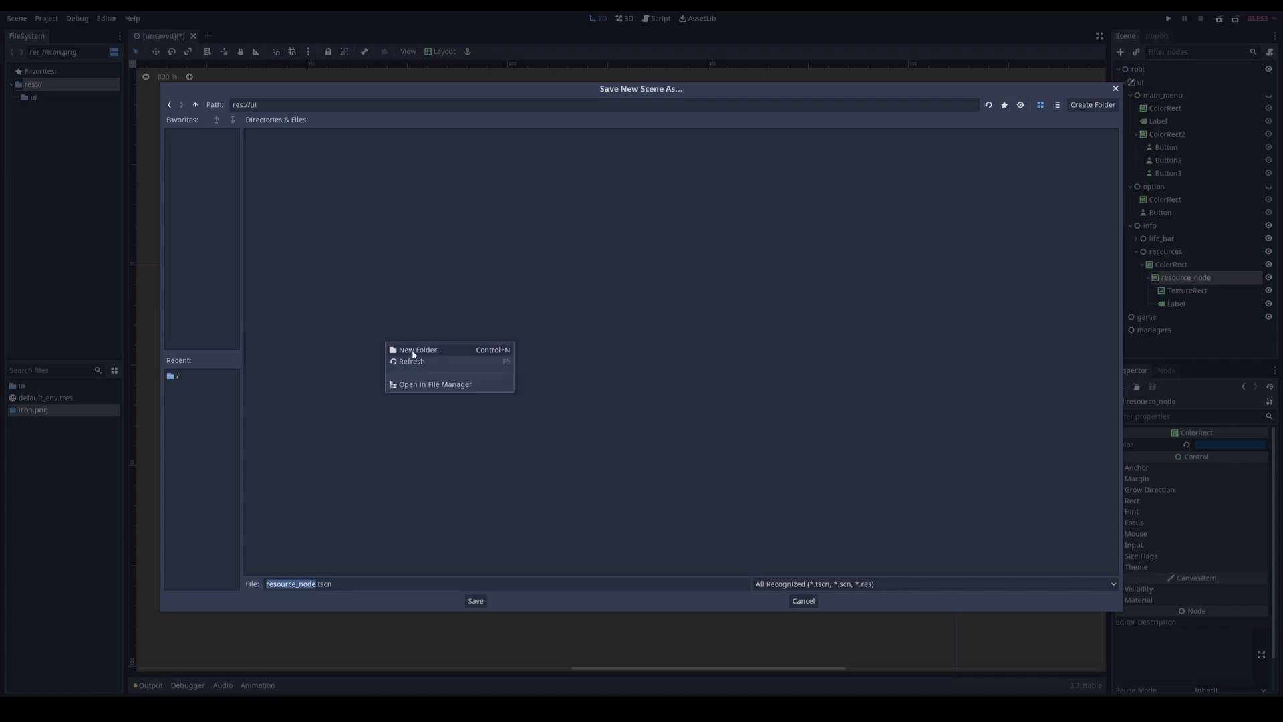
pyautogui.click(415, 354)
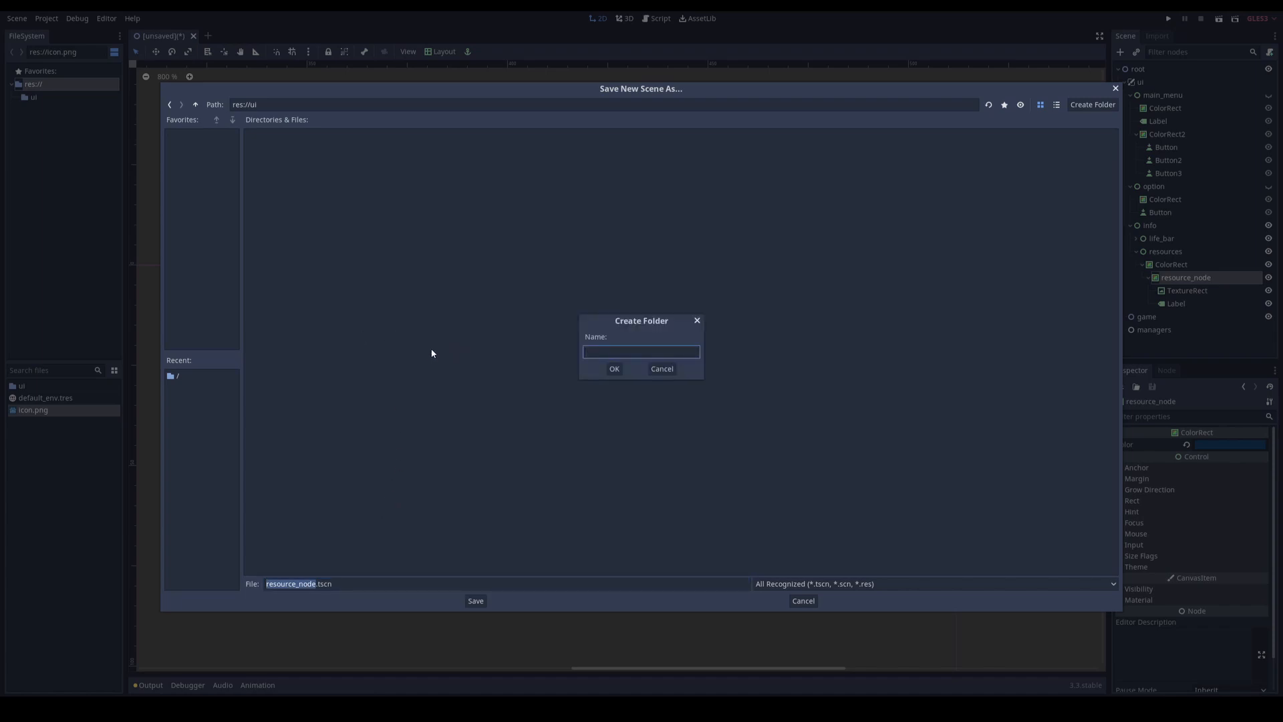
pyautogui.write('components')
pyautogui.click(613, 369)
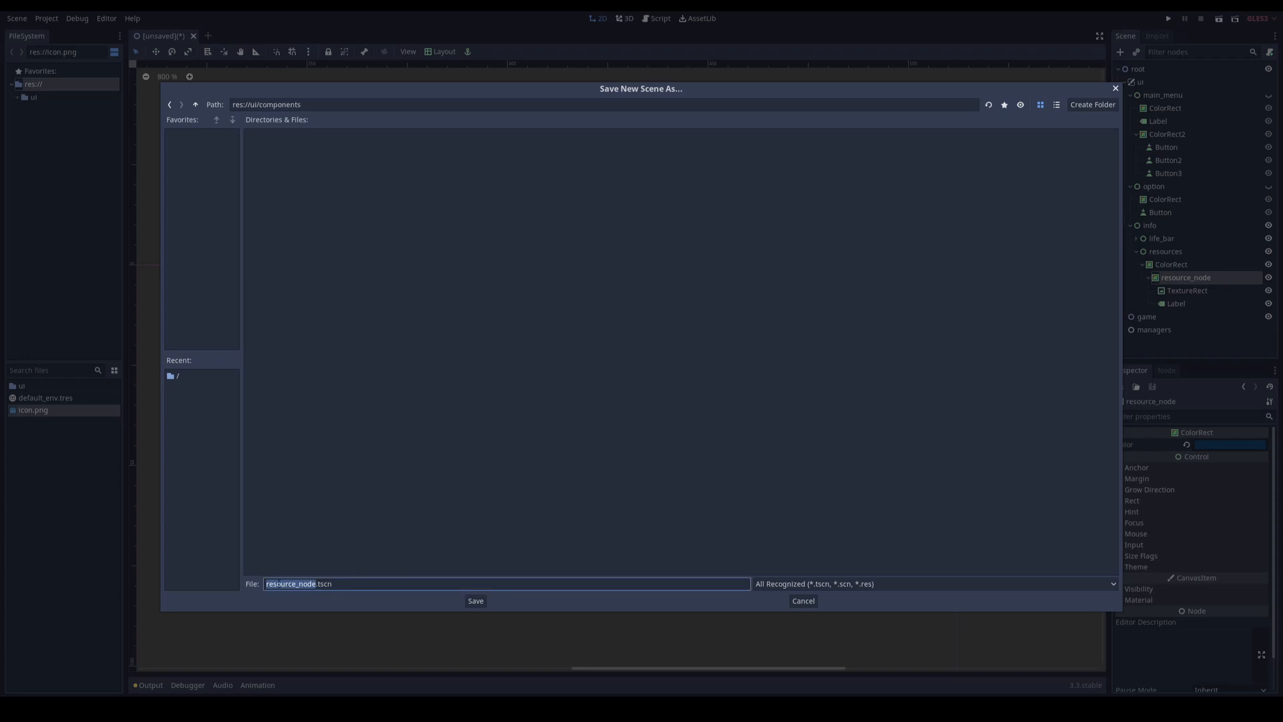
pyautogui.click(479, 597)
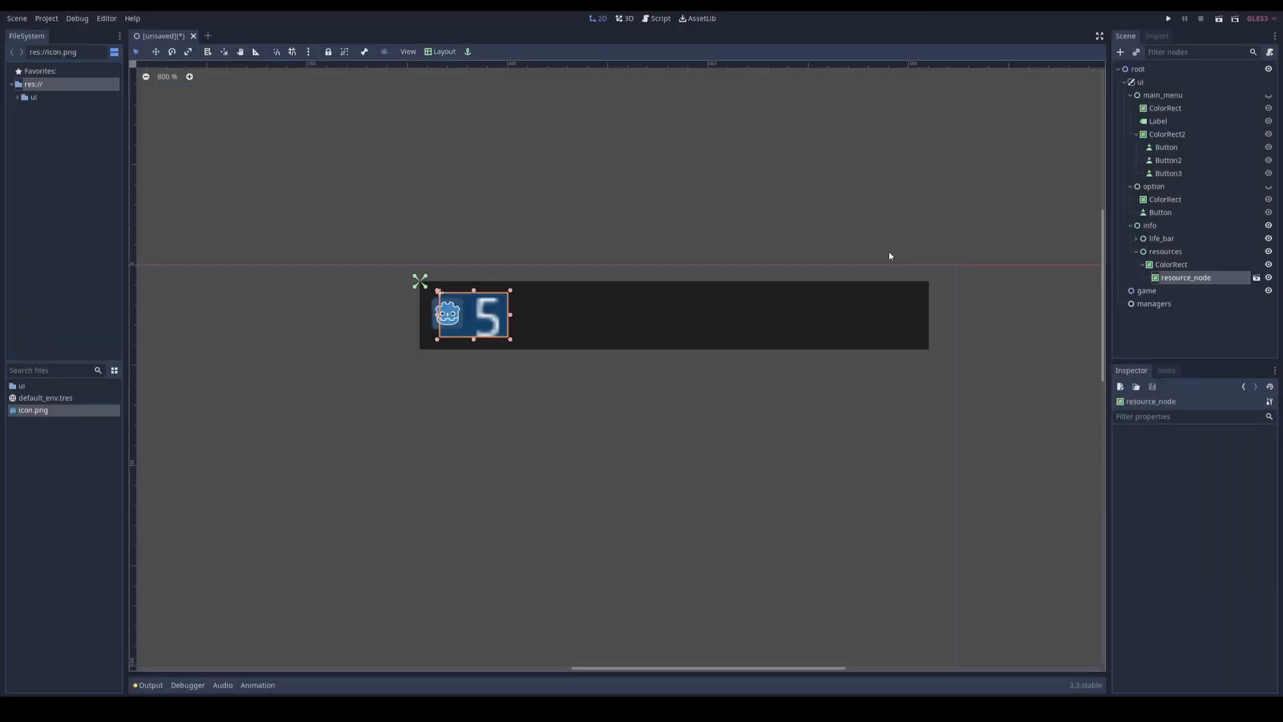
# Step: Duplicate resource_node three times and space the four copies evenly along the resources bar
pyautogui.click(1174, 279)
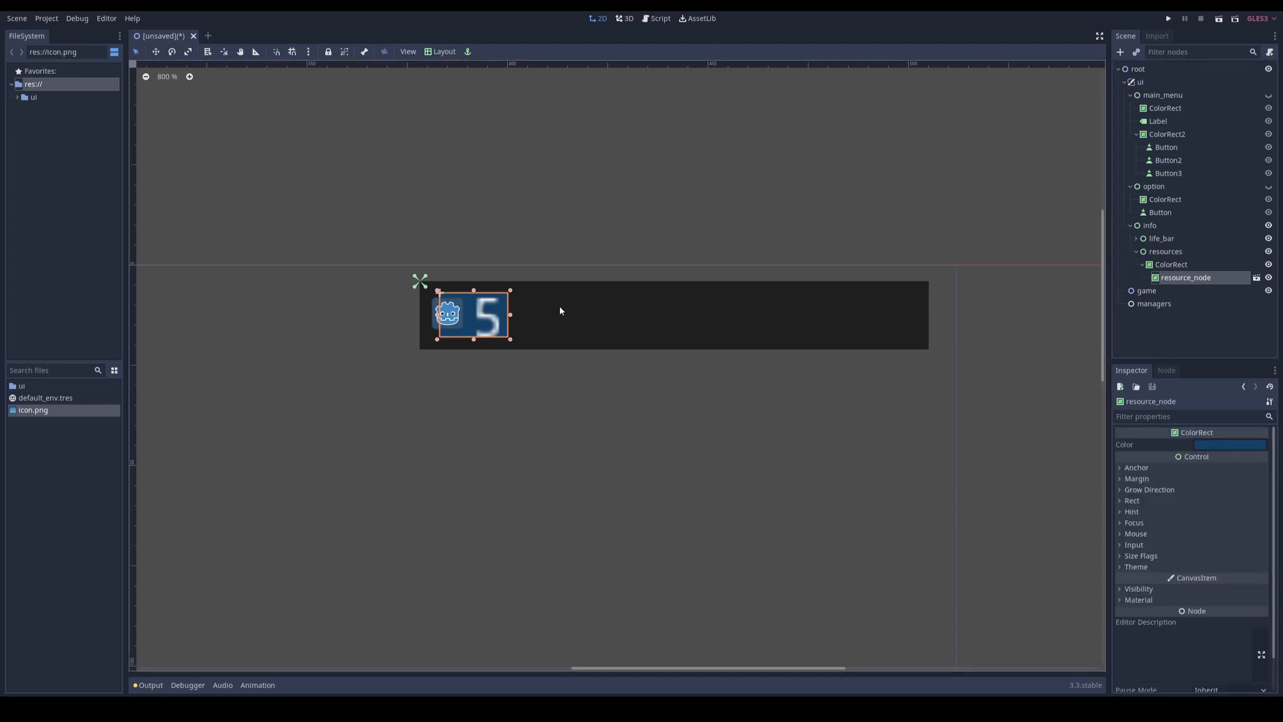
pyautogui.hotkey('ctrl', 'd')
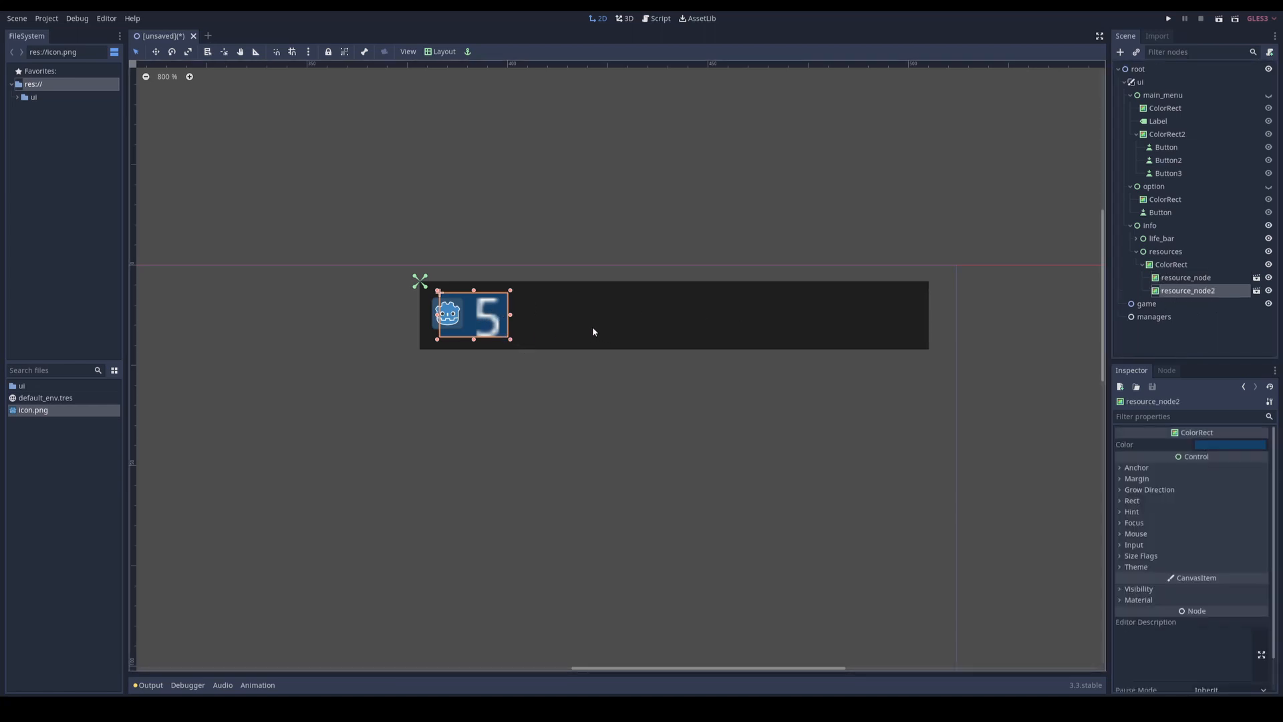
pyautogui.hotkey('ctrl', 'd')
pyautogui.hotkey('ctrl', 'd')
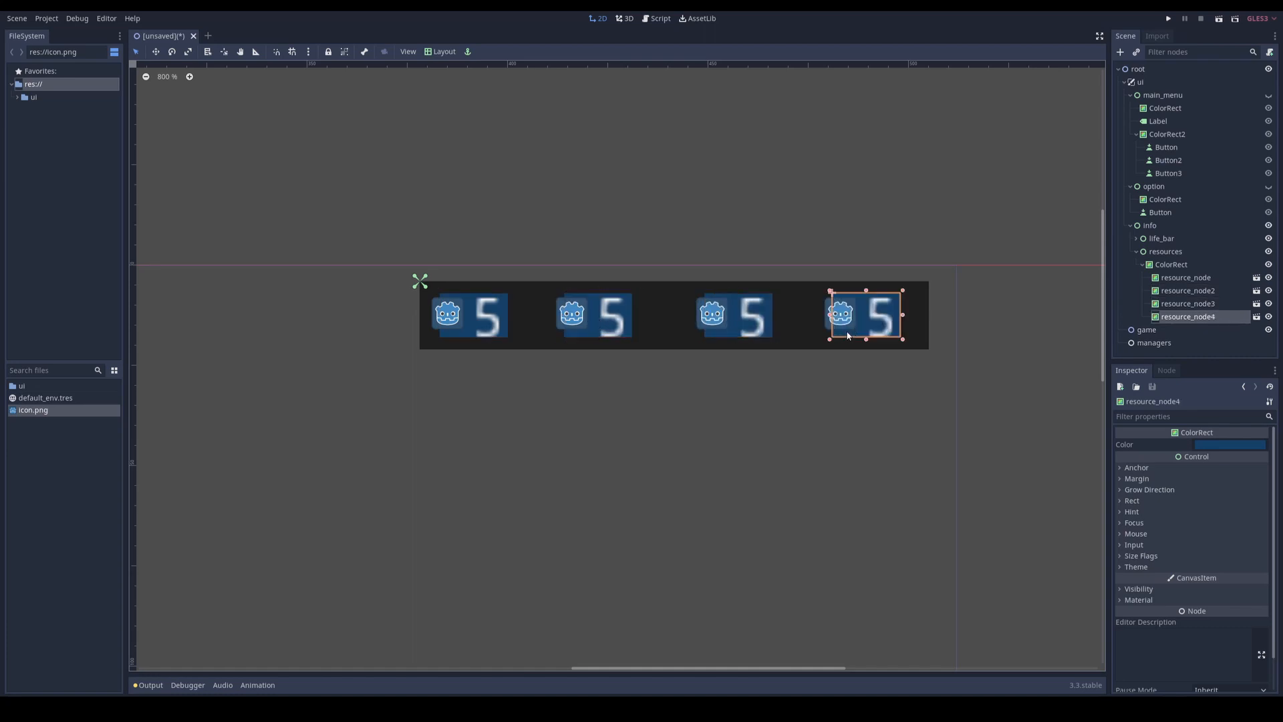
pyautogui.click(606, 331)
pyautogui.click(473, 328)
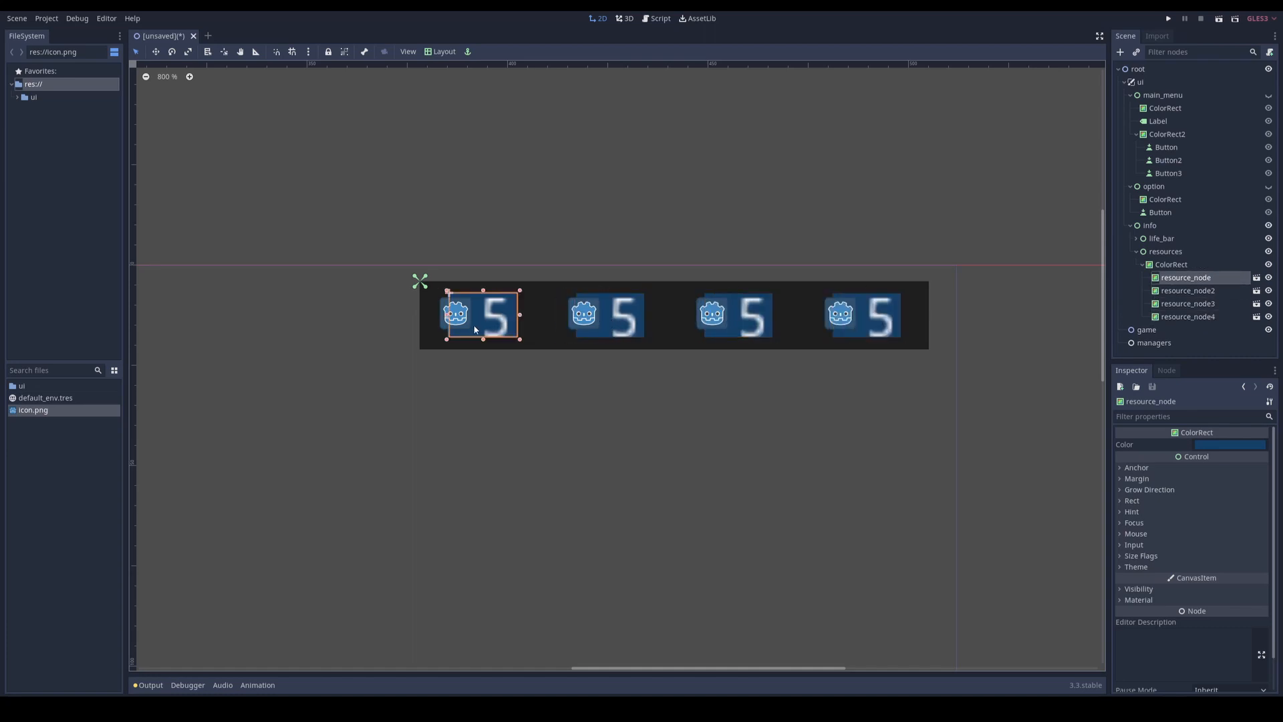
# Step: Rename the four resource nodes, in tree order, to wood, stone, gold and food
pyautogui.doubleClick(1187, 279)
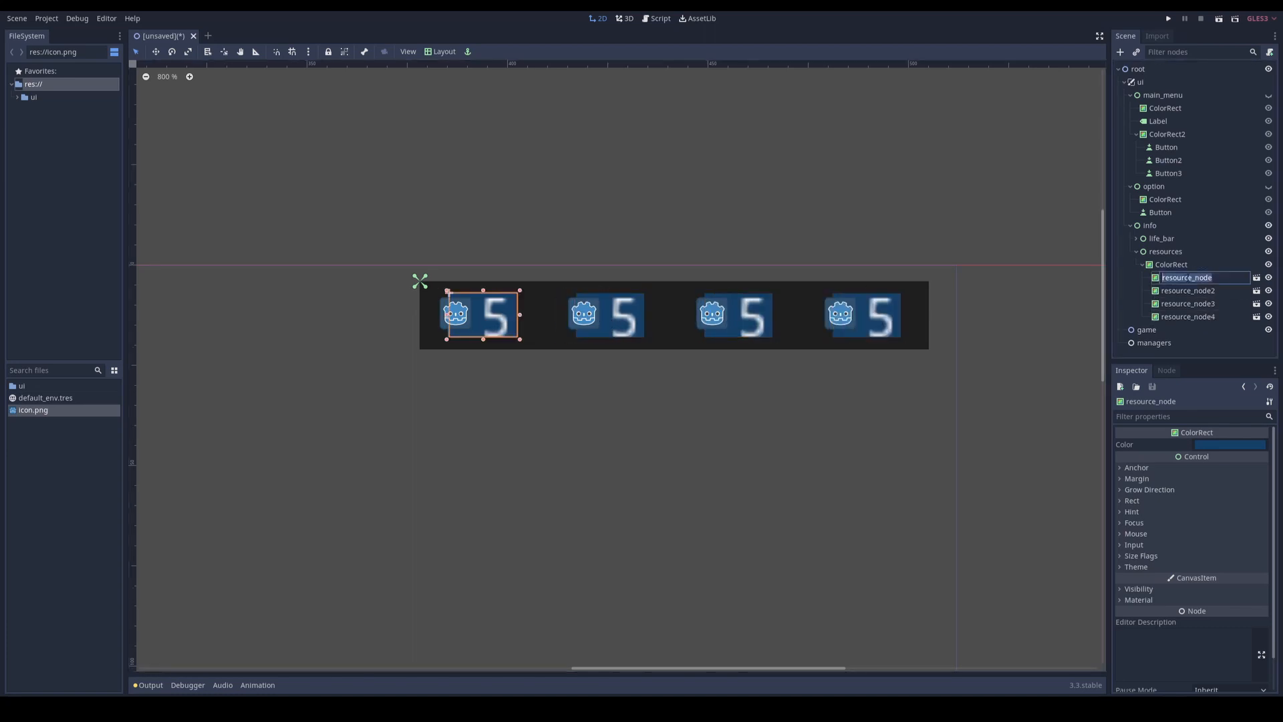
pyautogui.write('wood')
pyautogui.click(1182, 291)
pyautogui.click(1181, 291)
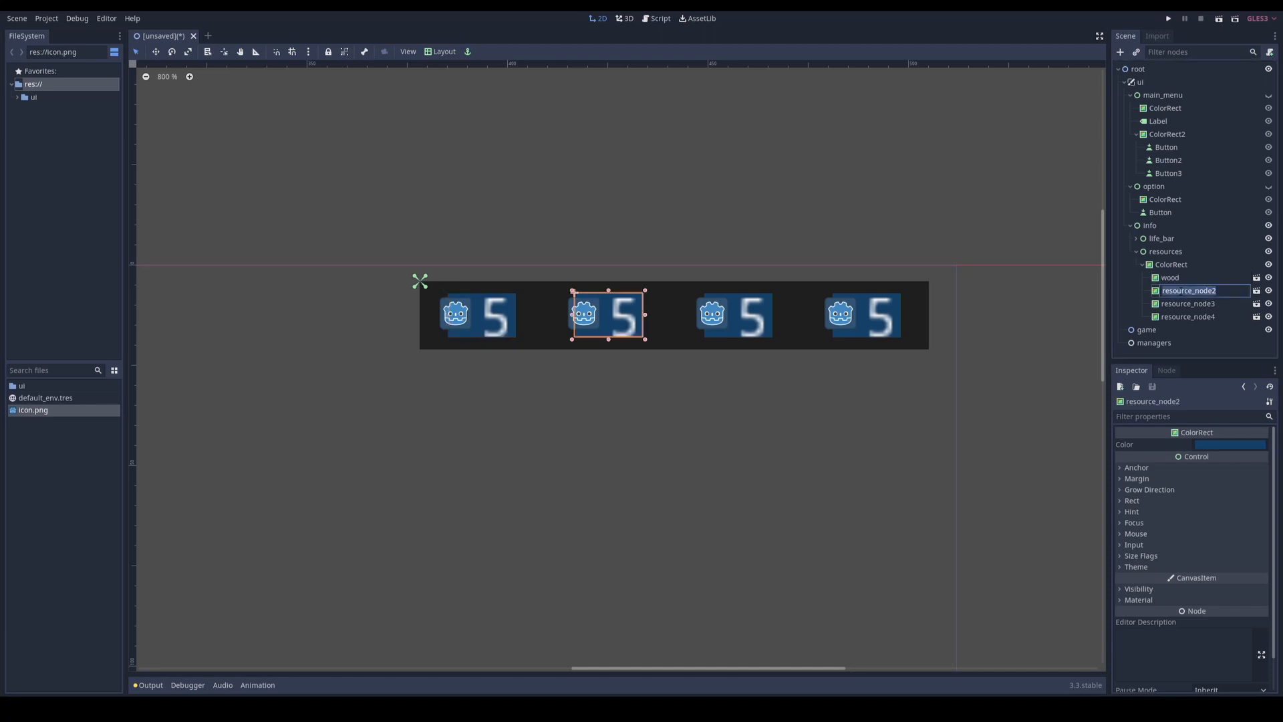
pyautogui.write('stone')
pyautogui.click(1174, 304)
pyautogui.click(1175, 305)
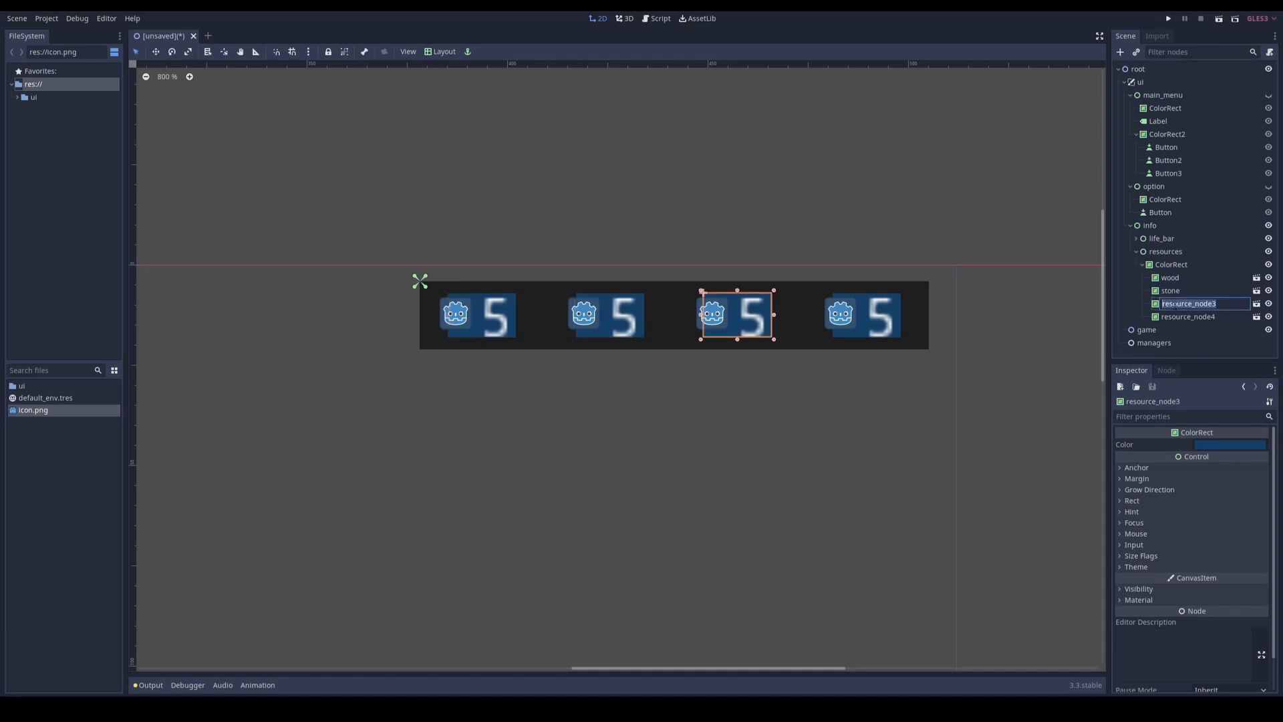
pyautogui.write('gold')
pyautogui.click(1183, 317)
pyautogui.click(1183, 317)
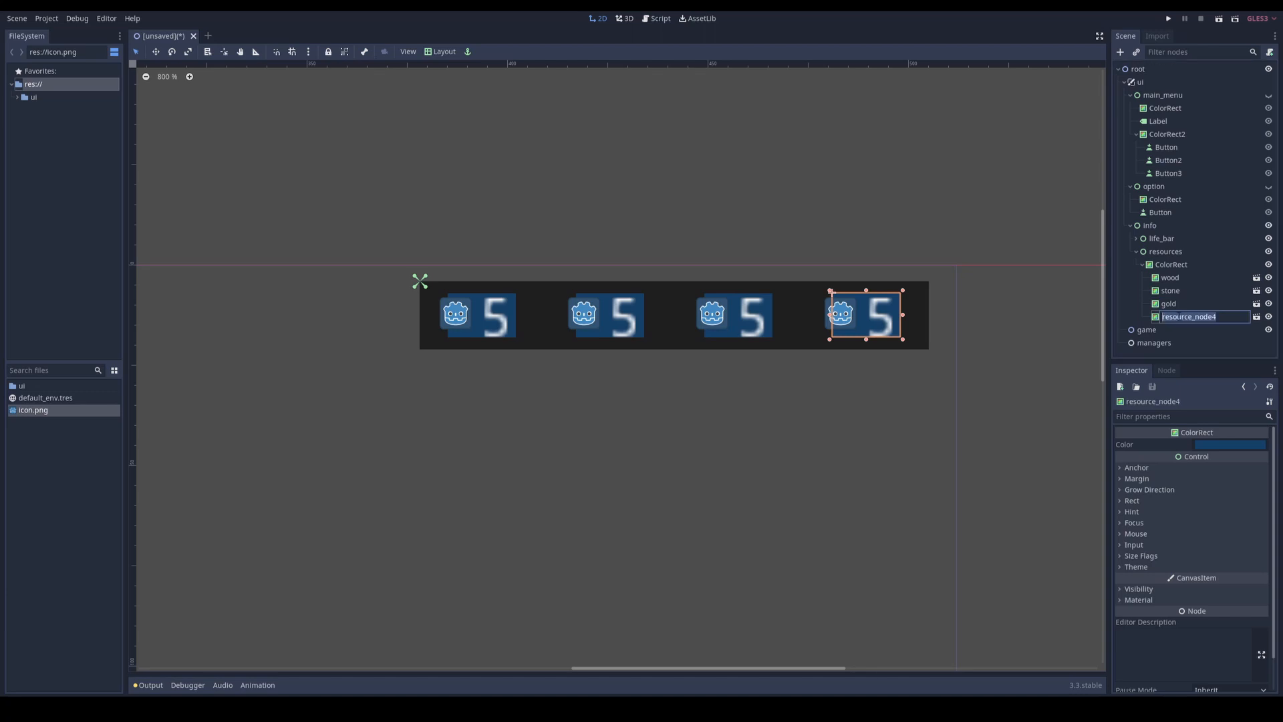
pyautogui.write('food')
# Step: Save the resources branch as its own scene, resources.tscn, in res://ui/components
pyautogui.click(1166, 252)
pyautogui.click(1142, 265)
pyautogui.click(1136, 252)
pyautogui.rightClick(1171, 252)
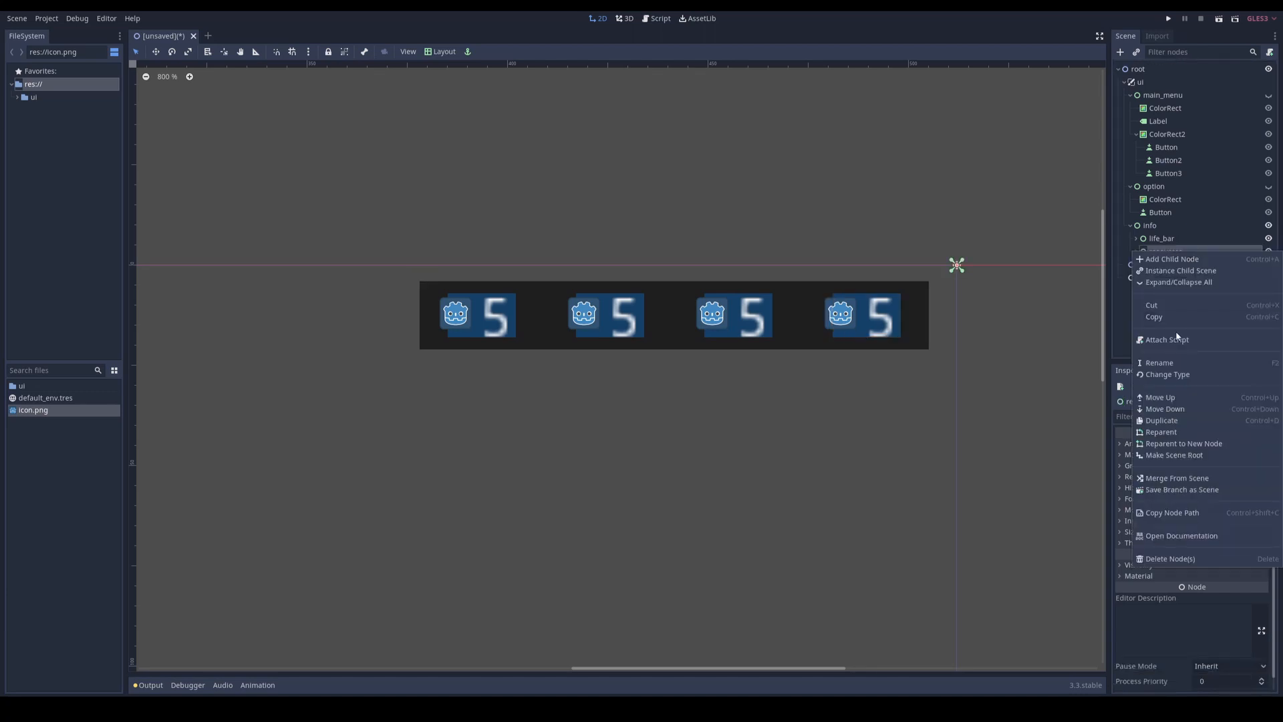
pyautogui.click(1161, 238)
pyautogui.click(1163, 252)
pyautogui.rightClick(1163, 252)
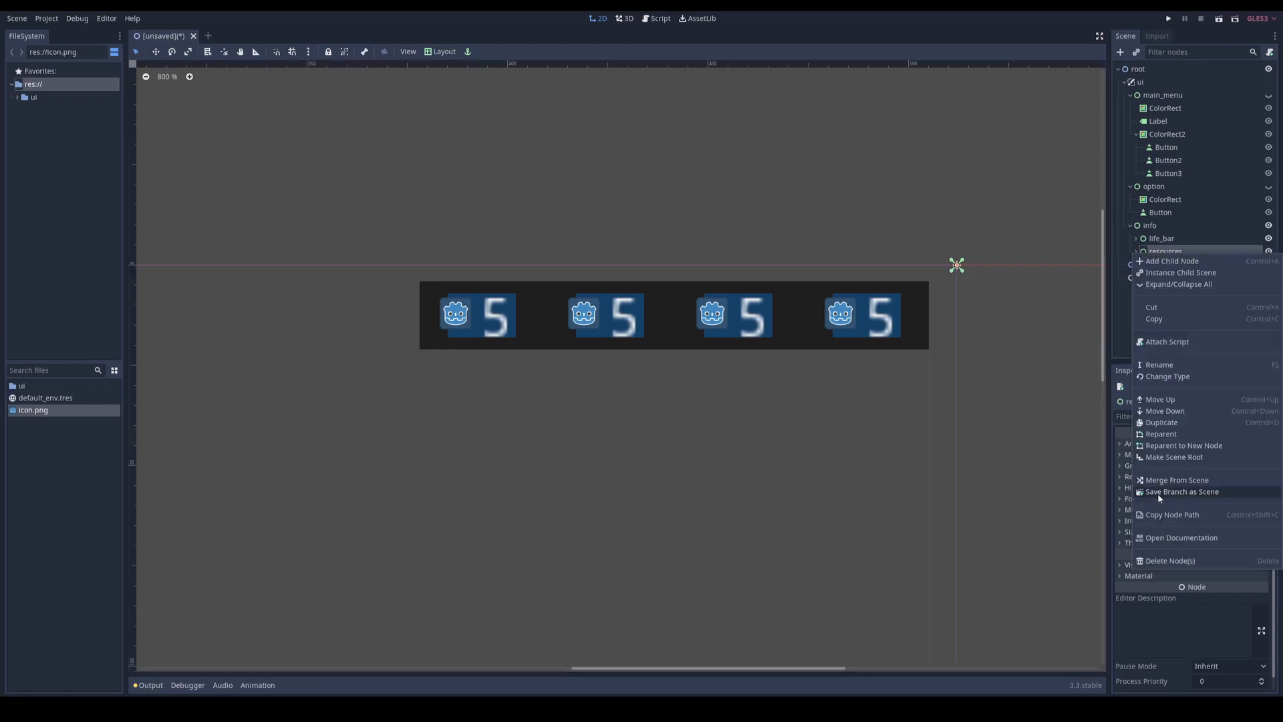
pyautogui.click(1182, 492)
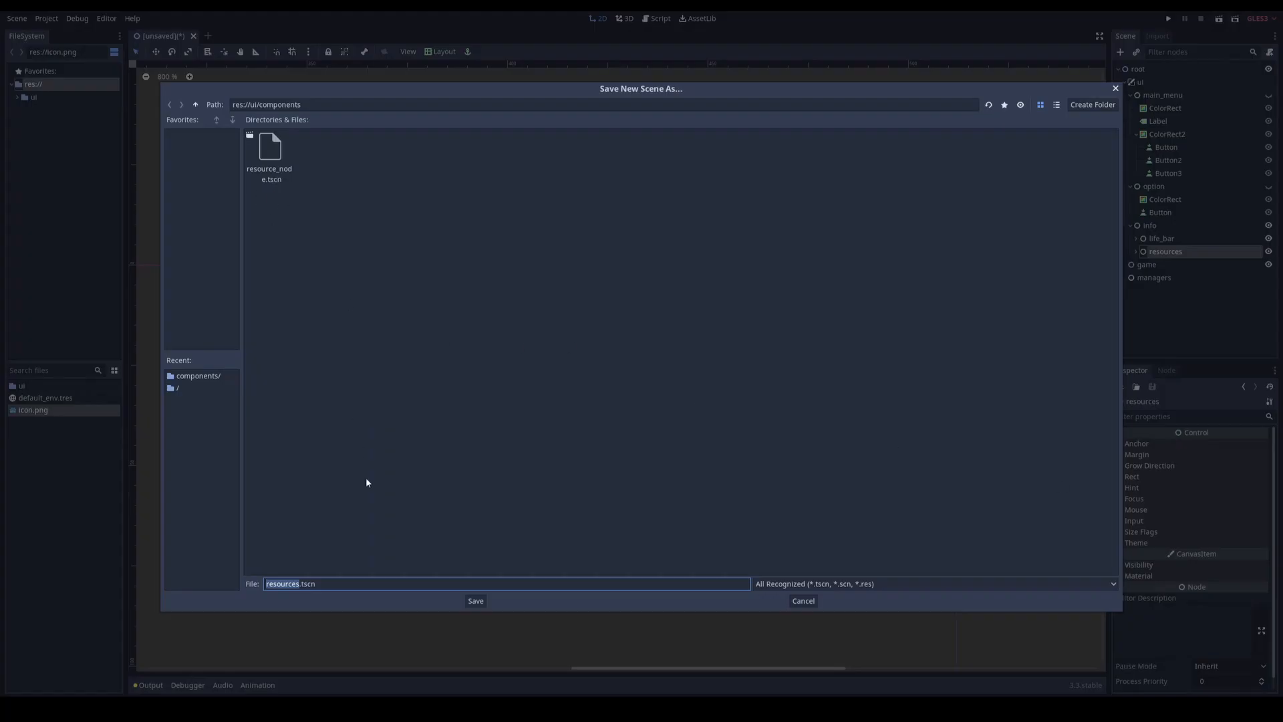
pyautogui.click(475, 601)
# Step: Save the life_bar branch as life_bar.tscn in the components folder
pyautogui.rightClick(1136, 242)
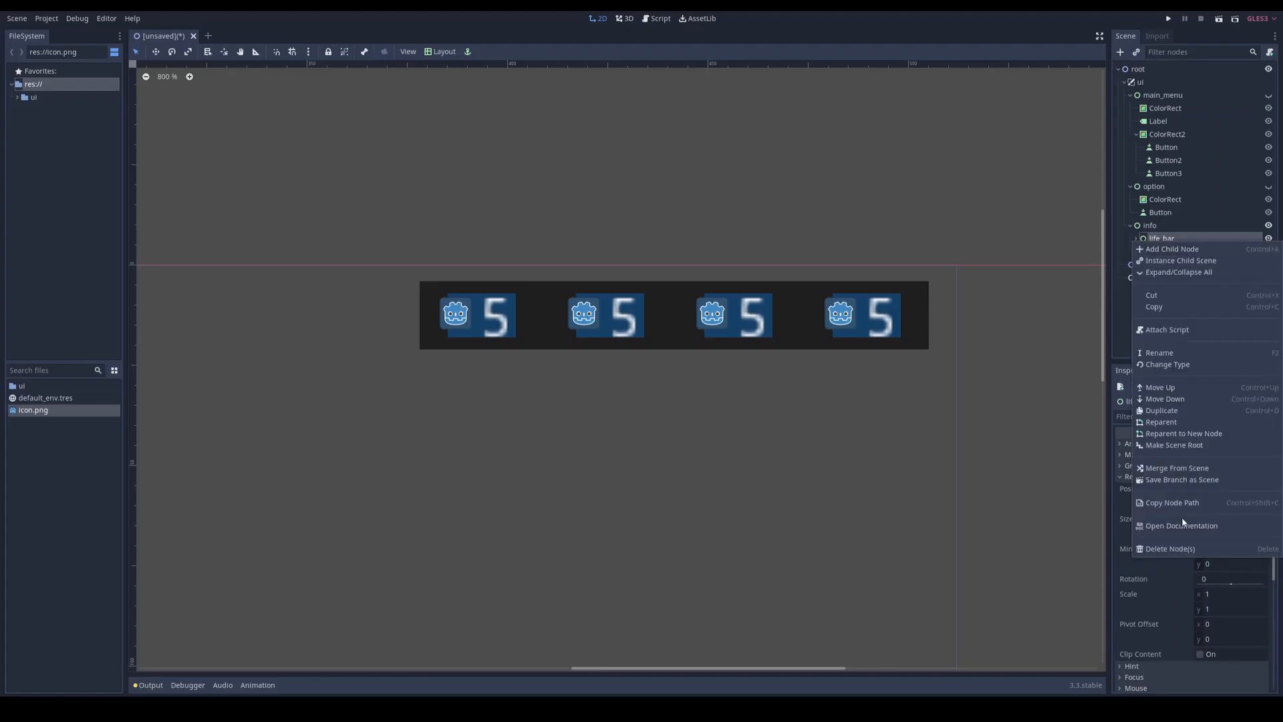
pyautogui.click(1180, 480)
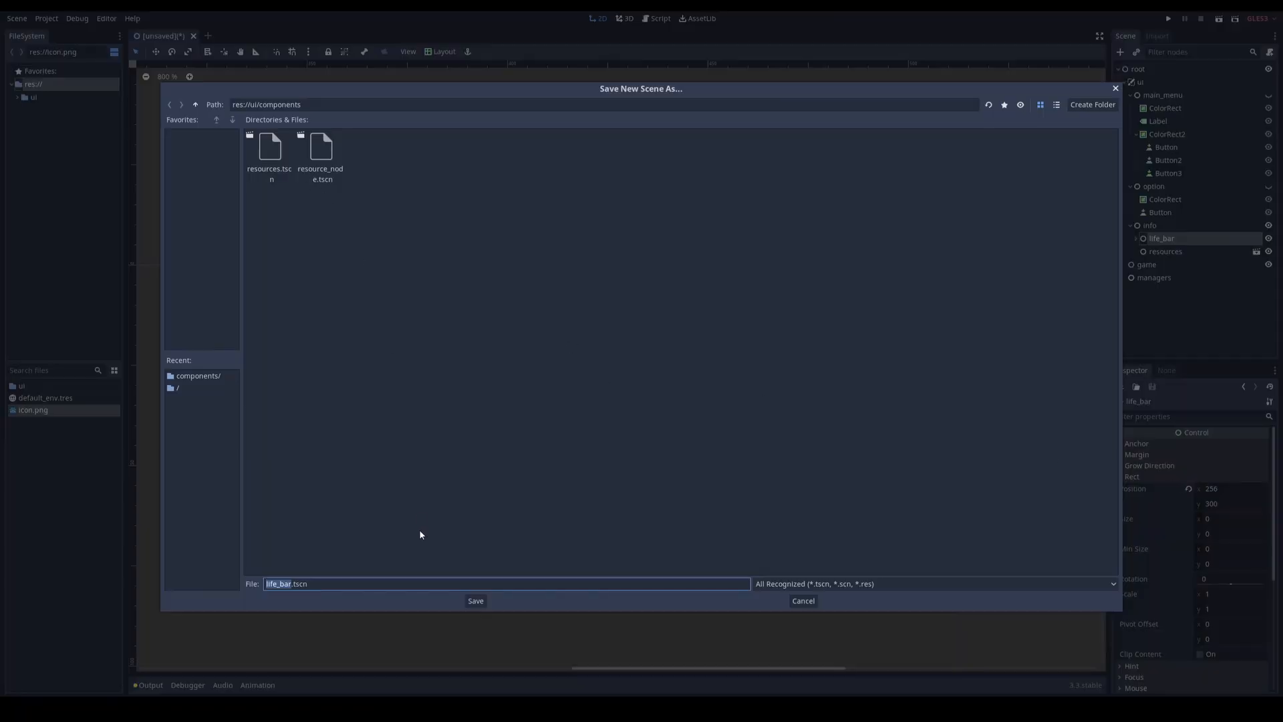
pyautogui.click(475, 601)
# Step: Save the info branch as info.tscn one folder up, directly in res://ui
pyautogui.click(1146, 227)
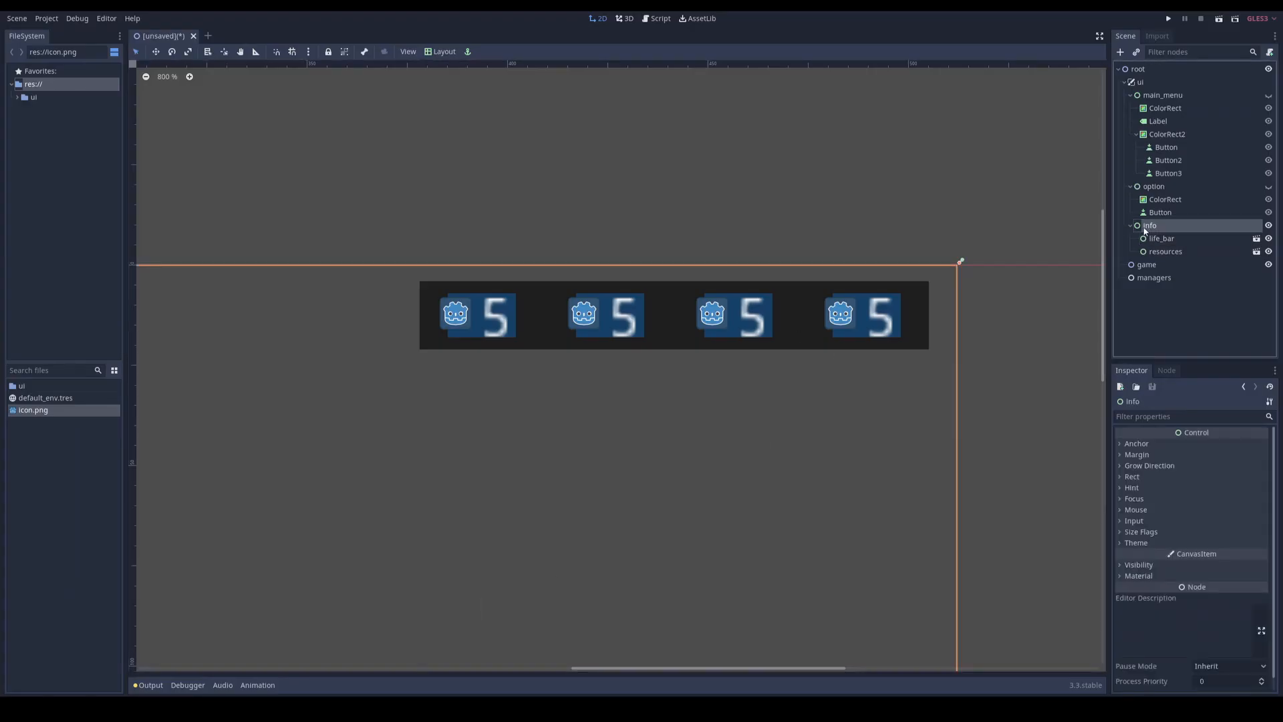
pyautogui.rightClick(1147, 229)
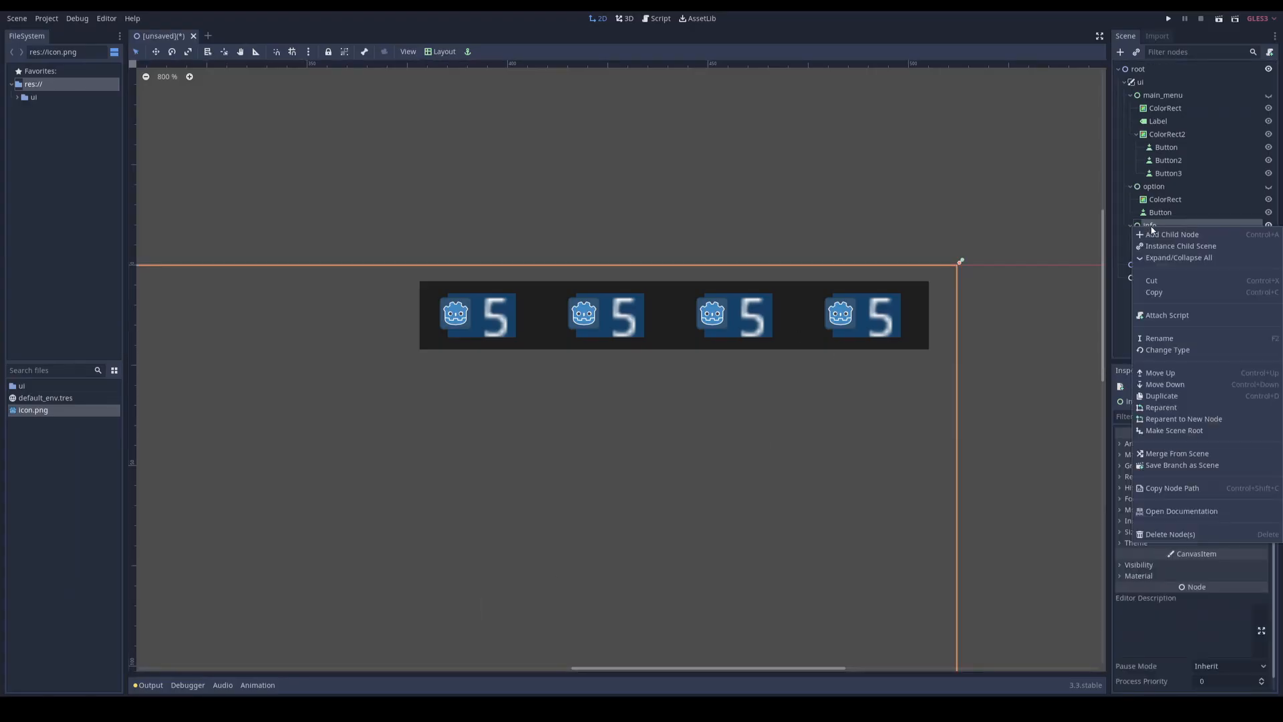
pyautogui.click(1190, 466)
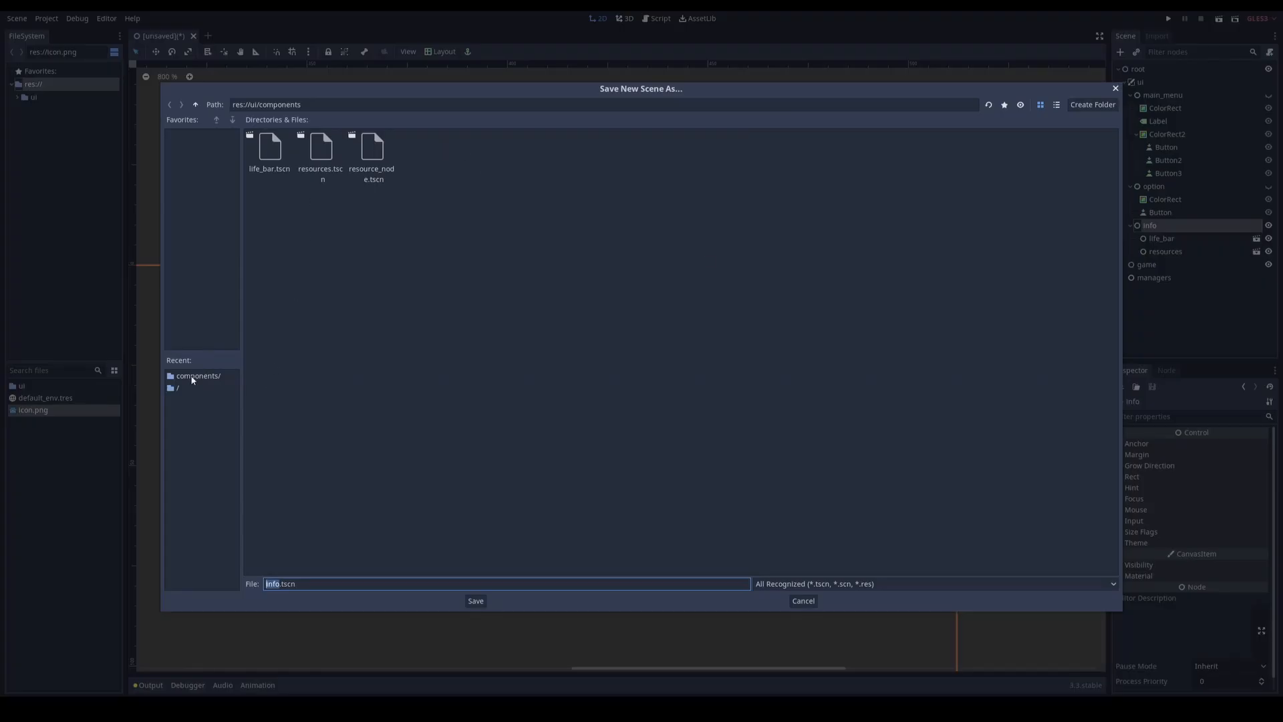
pyautogui.click(195, 104)
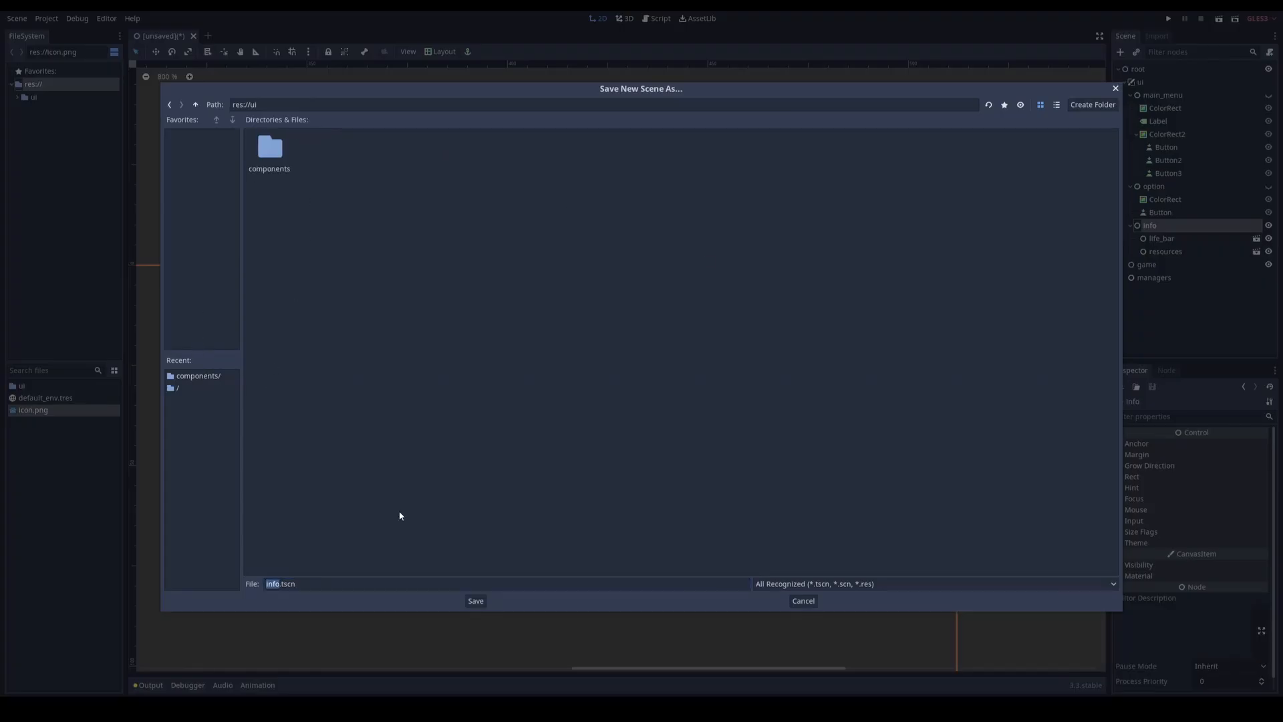
pyautogui.click(477, 602)
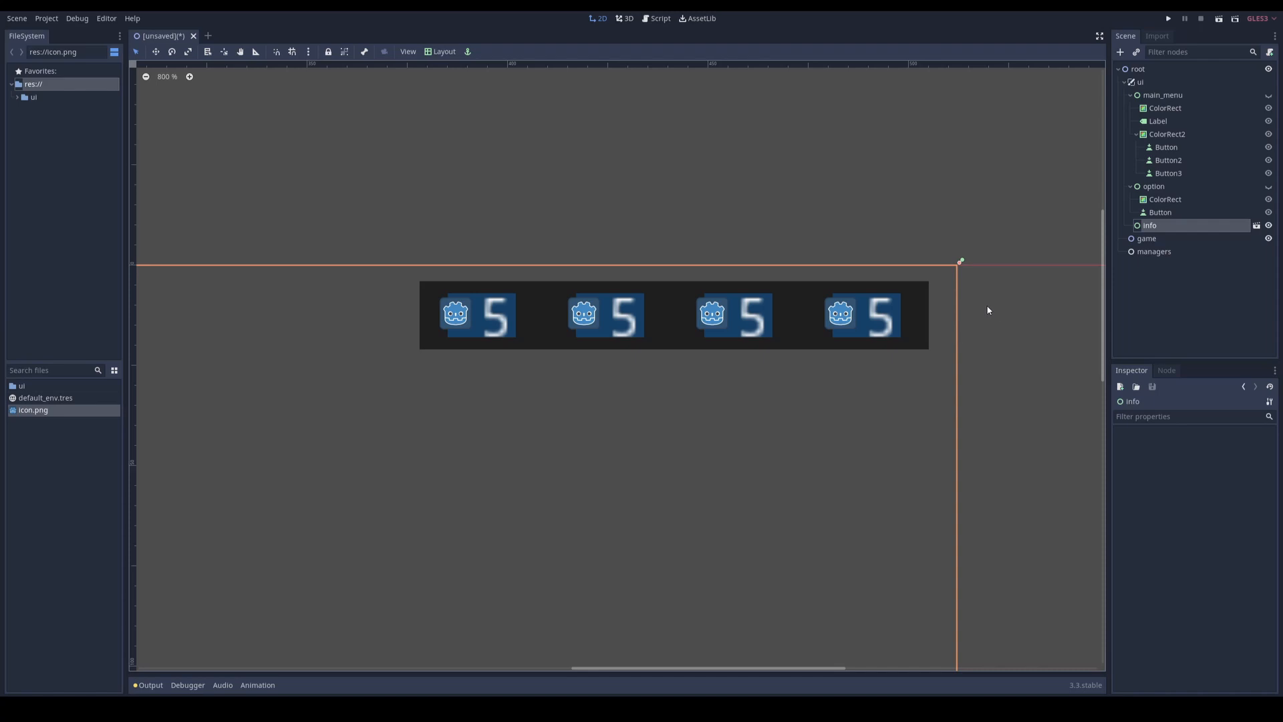
# Step: Make the option node visible and save its branch as option.tscn in res://ui
pyautogui.click(1160, 188)
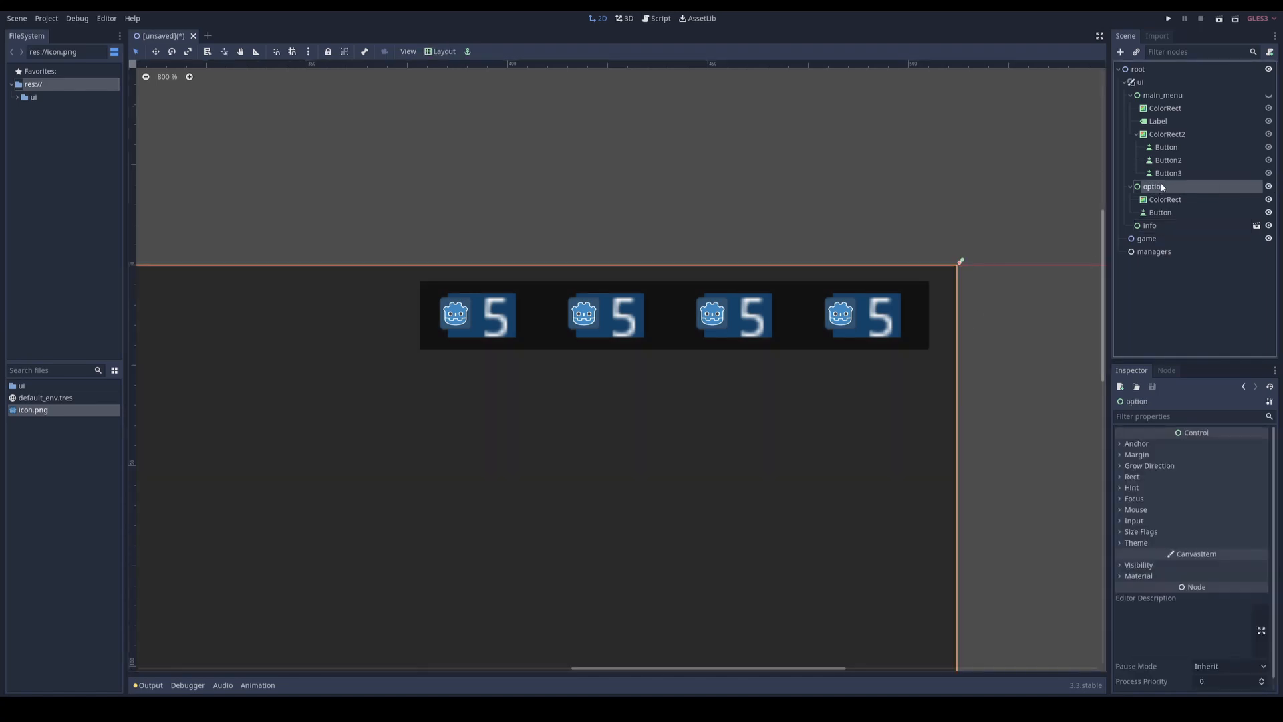
pyautogui.rightClick(1203, 188)
pyautogui.click(1176, 423)
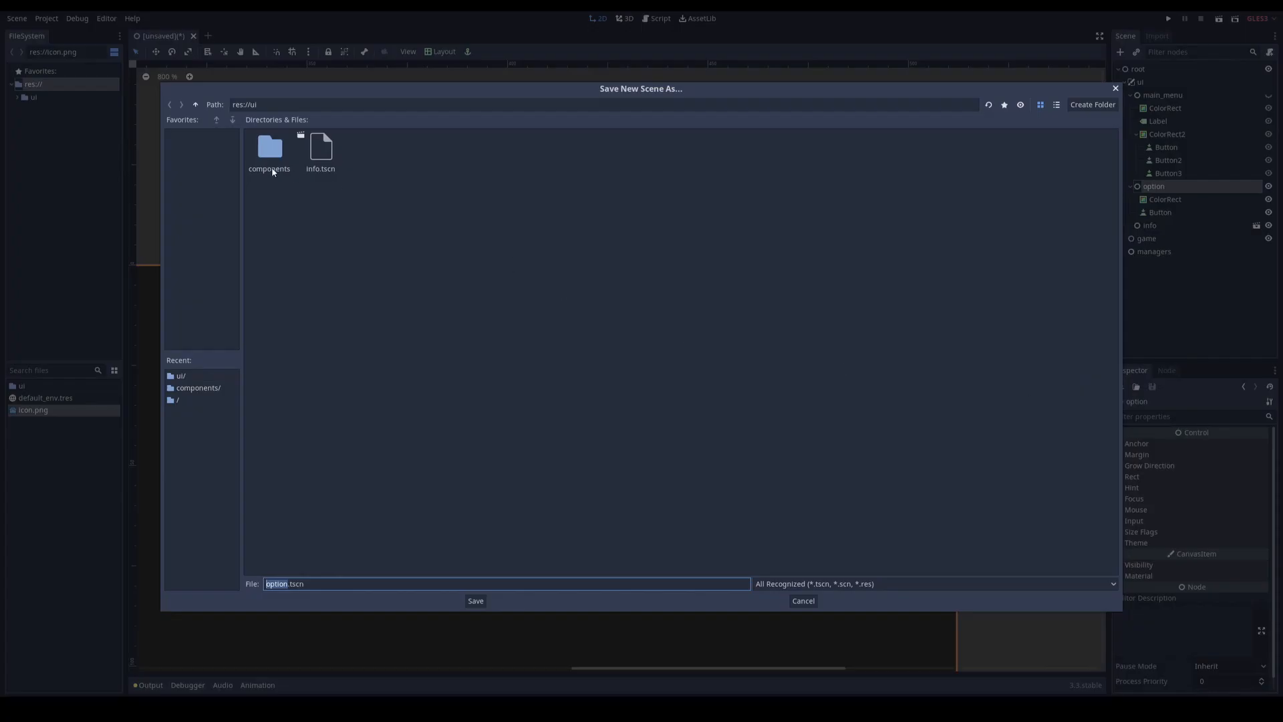
pyautogui.click(466, 603)
# Step: Make the main_menu node visible and save its branch as main_menu.tscn in res://ui
pyautogui.click(1163, 96)
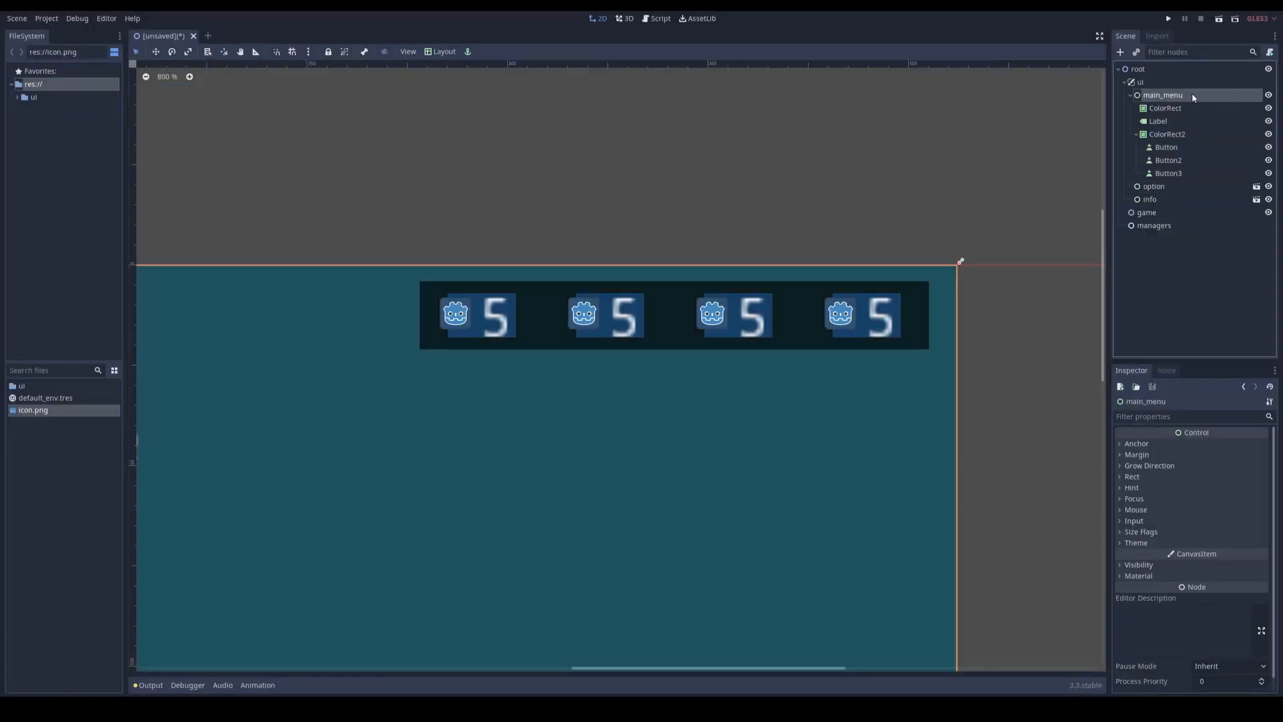
pyautogui.rightClick(1257, 96)
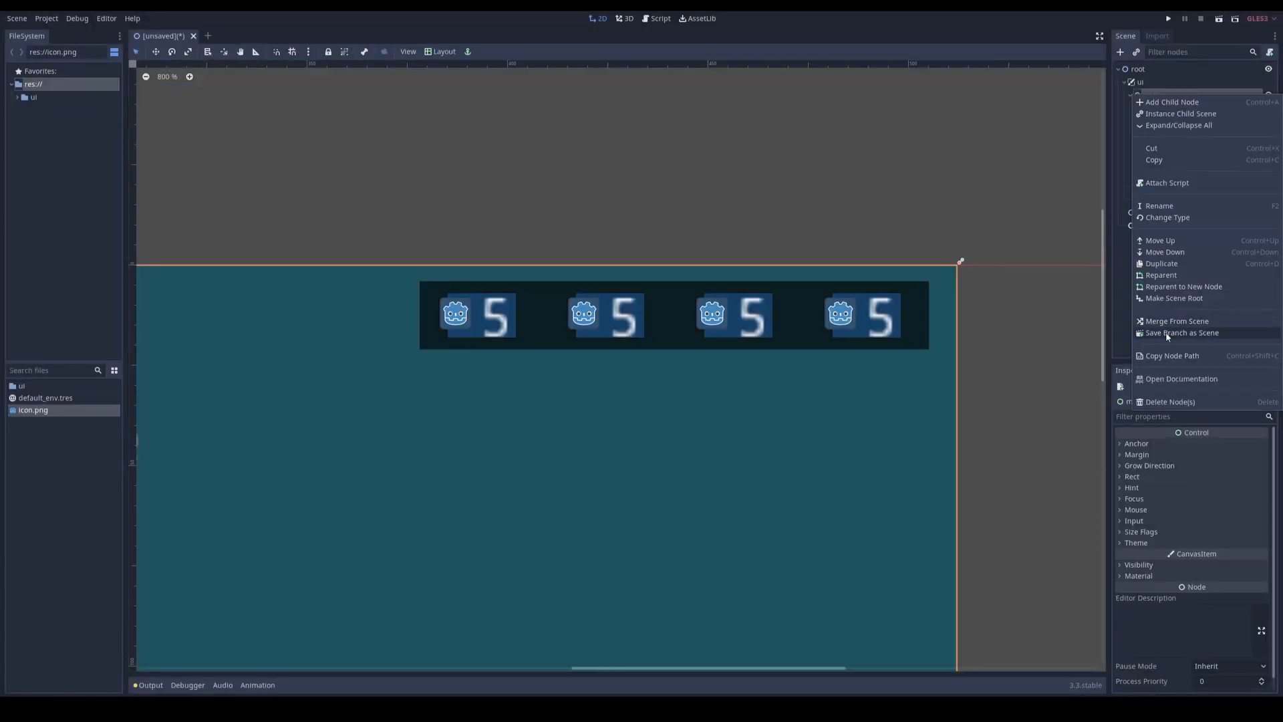
pyautogui.click(1165, 334)
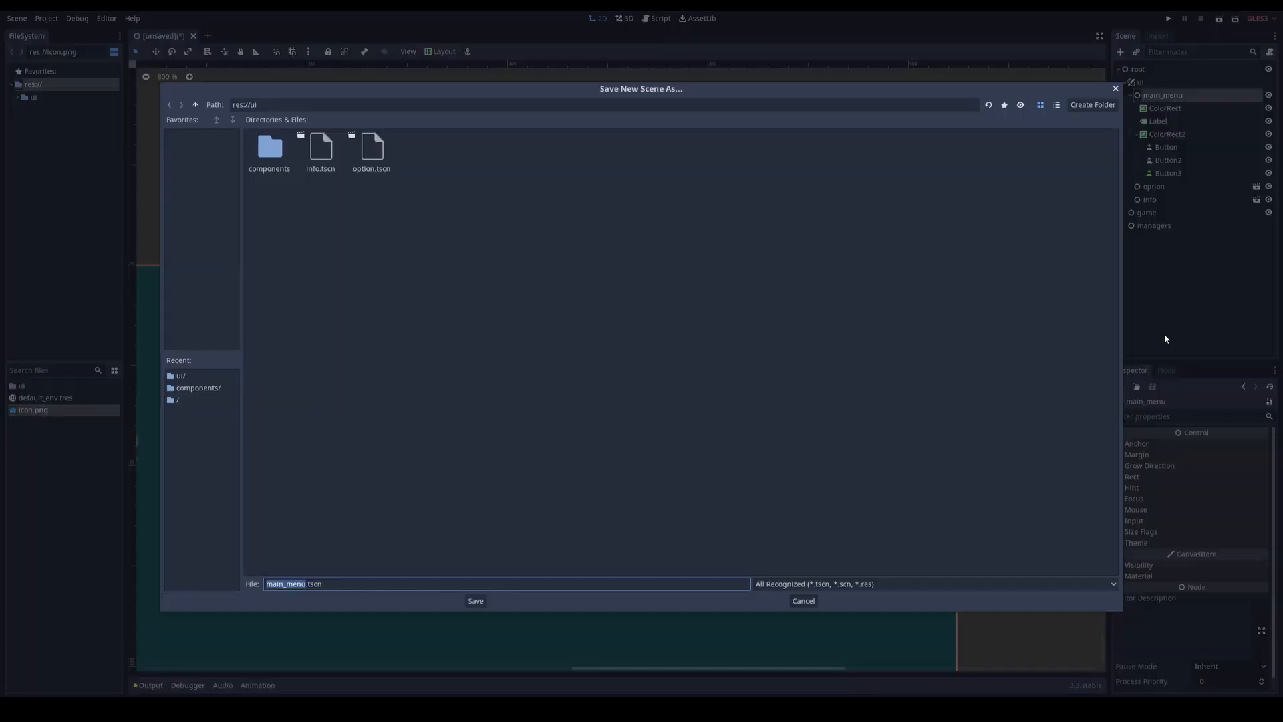
pyautogui.click(475, 601)
pyautogui.scroll(-4, 398, 473)
pyautogui.scroll(-2, 646, 362)
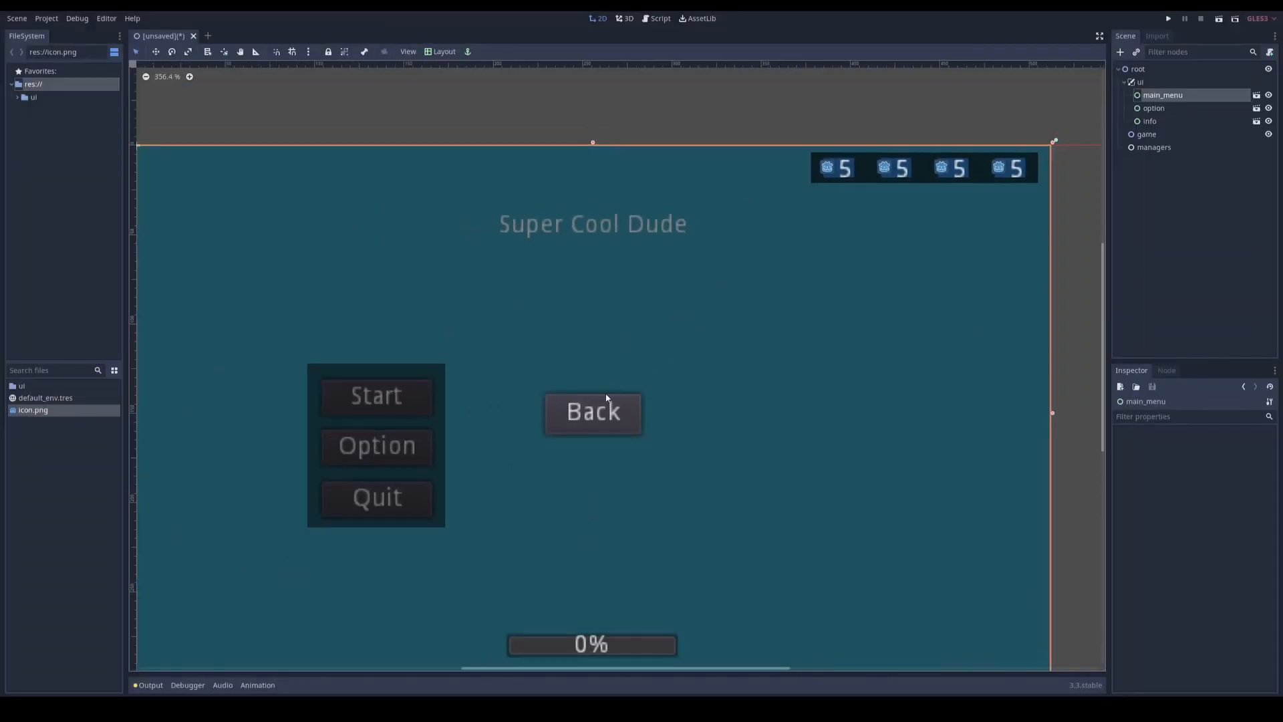
pyautogui.moveTo(604, 397)
pyautogui.mouseDown(button='middle')
pyautogui.moveTo(631, 355)
pyautogui.moveTo(602, 382)
pyautogui.mouseUp(button='middle')
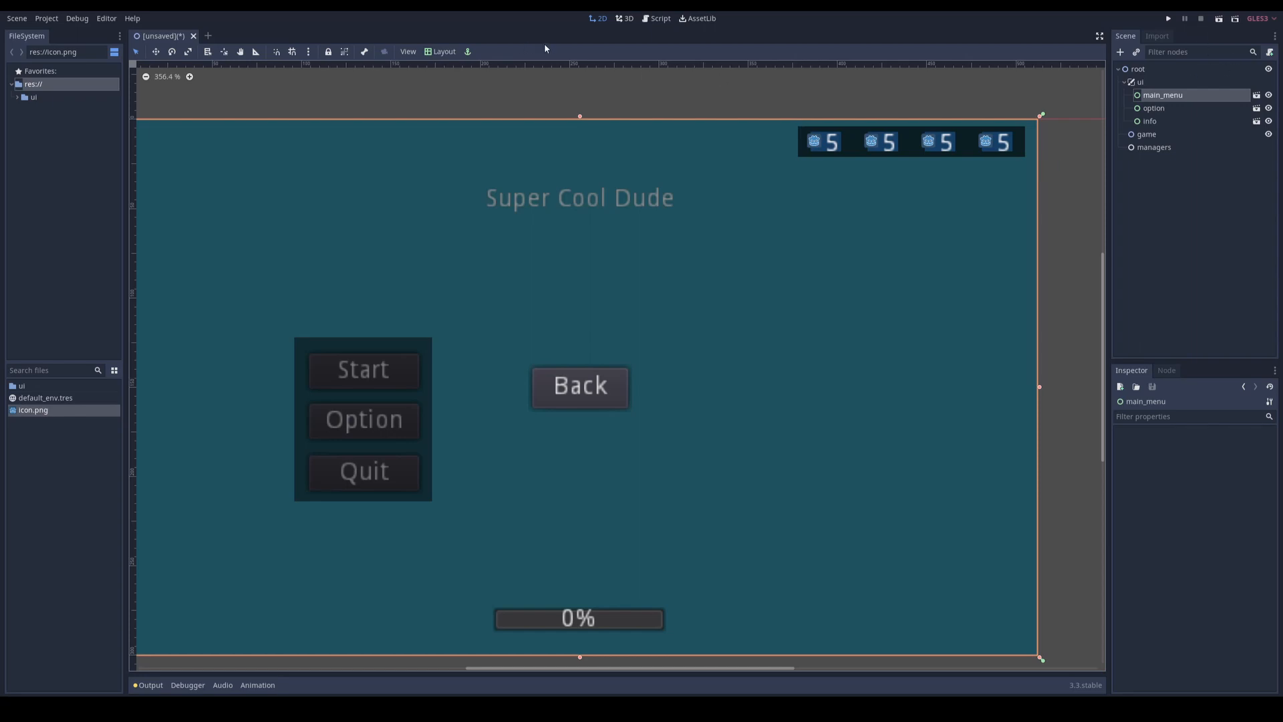
# Step: Save the whole root scene as root.tscn in res://
pyautogui.click(1169, 19)
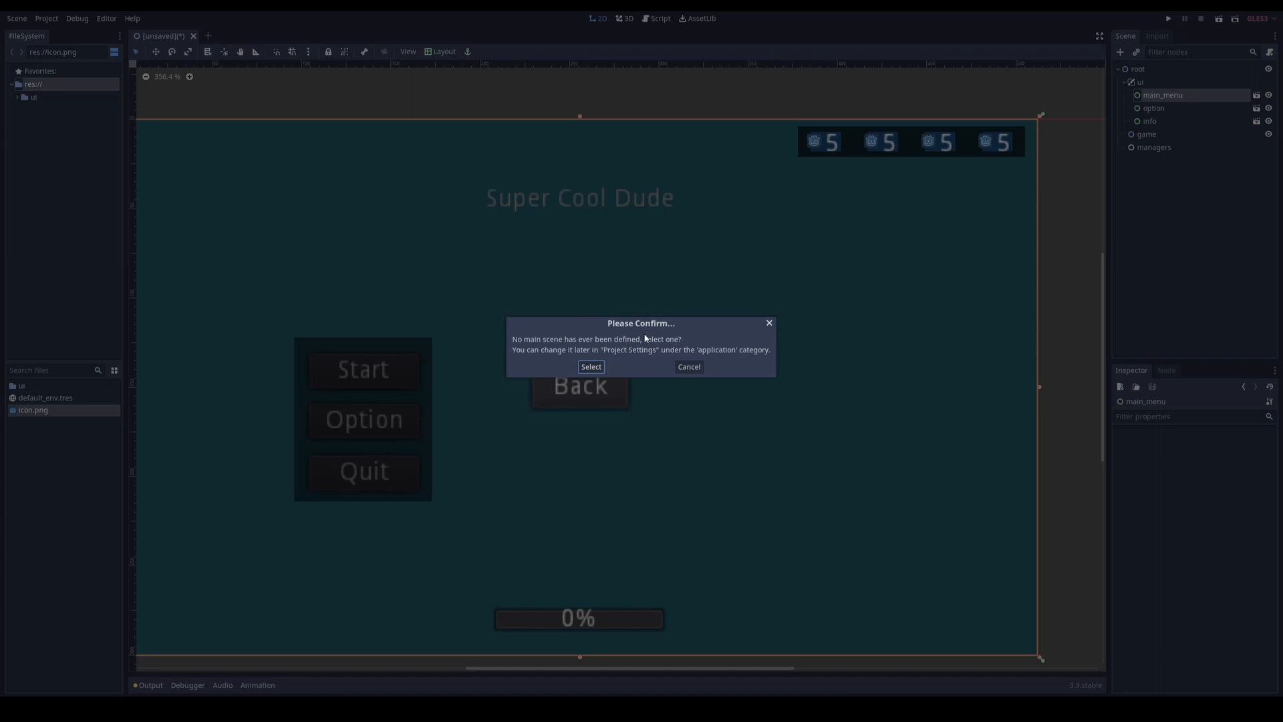
pyautogui.click(689, 368)
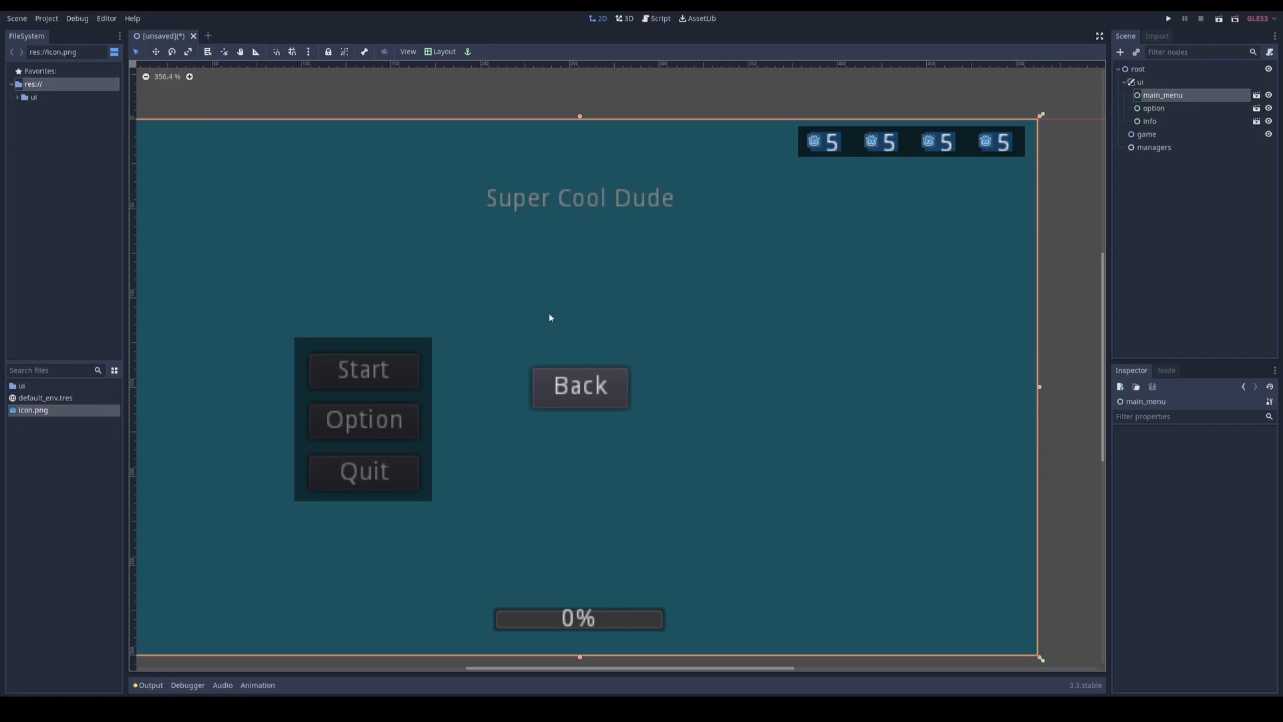
pyautogui.hotkey('ctrl', 's')
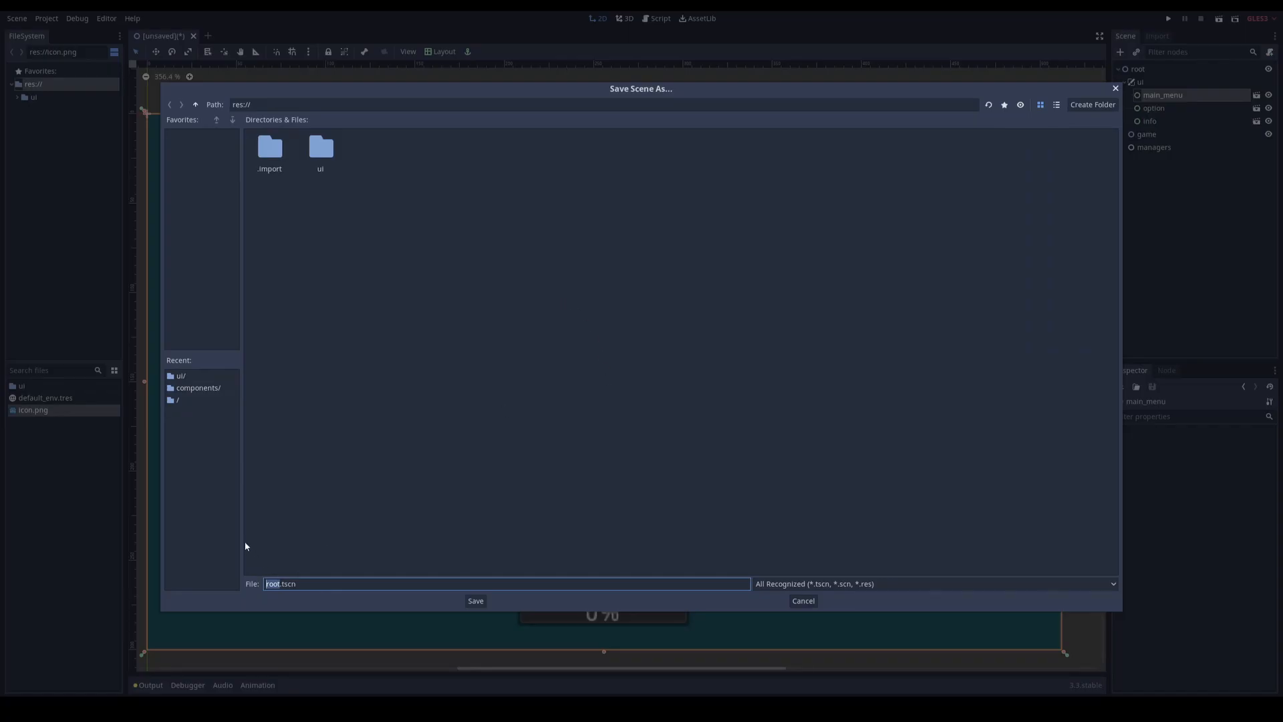
pyautogui.doubleClick(257, 106)
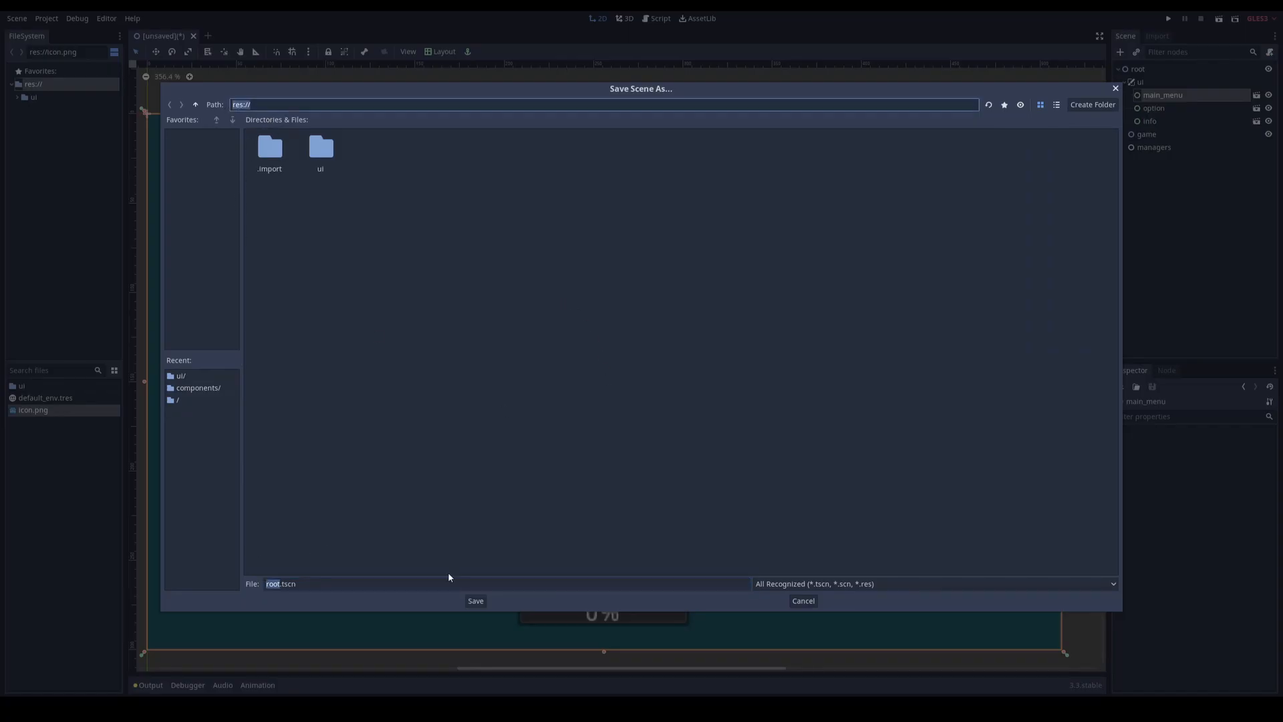
pyautogui.click(476, 601)
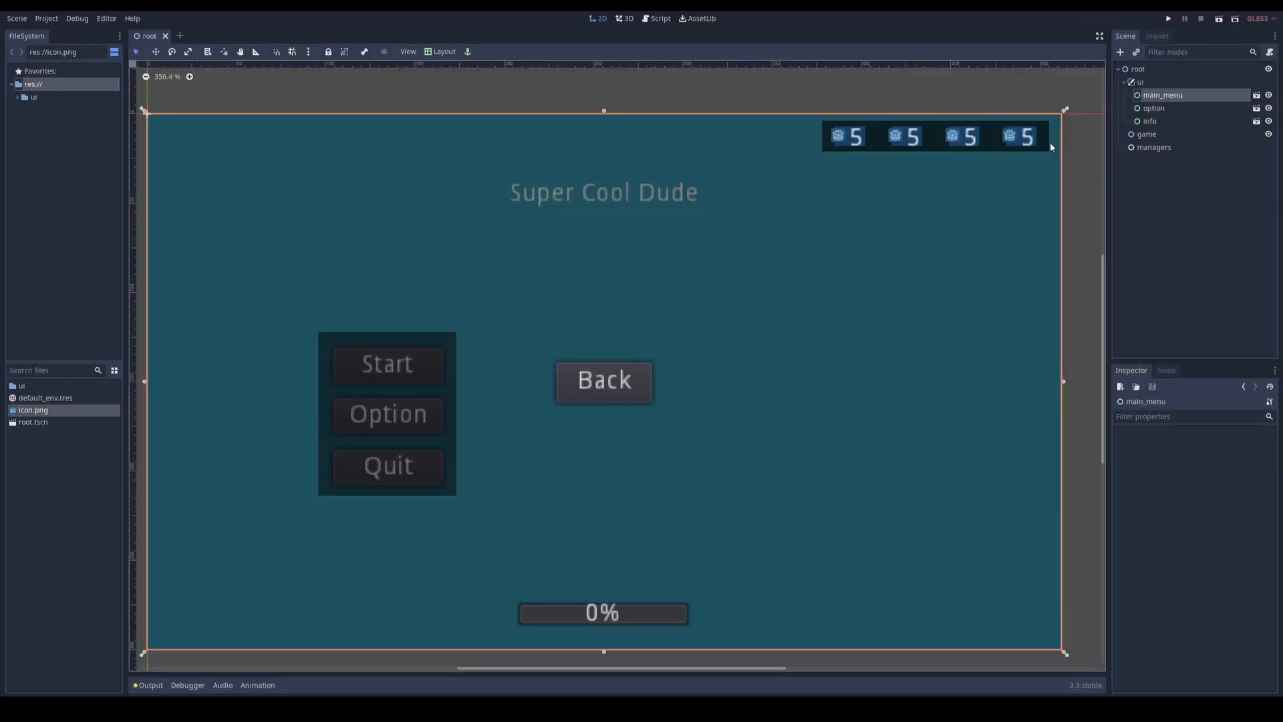
# Step: Run the project with root.tscn picked as the main scene, and maximize the game window
pyautogui.click(1171, 20)
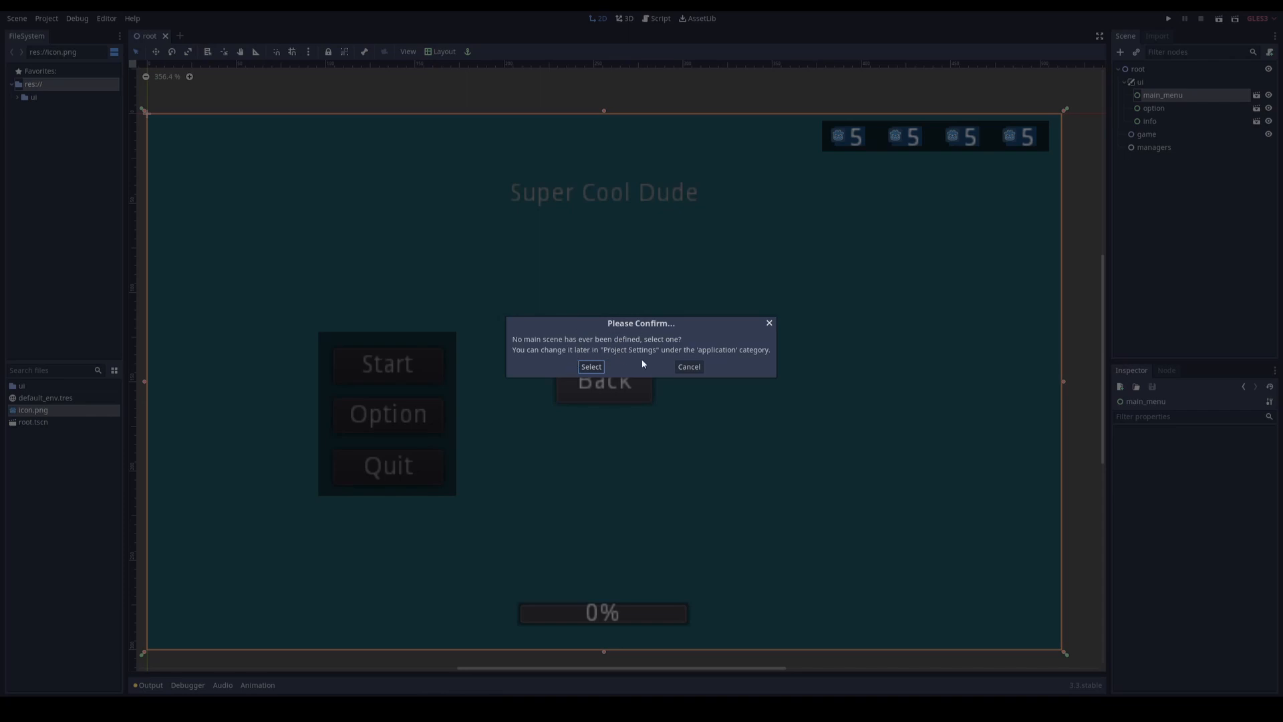
pyautogui.click(592, 367)
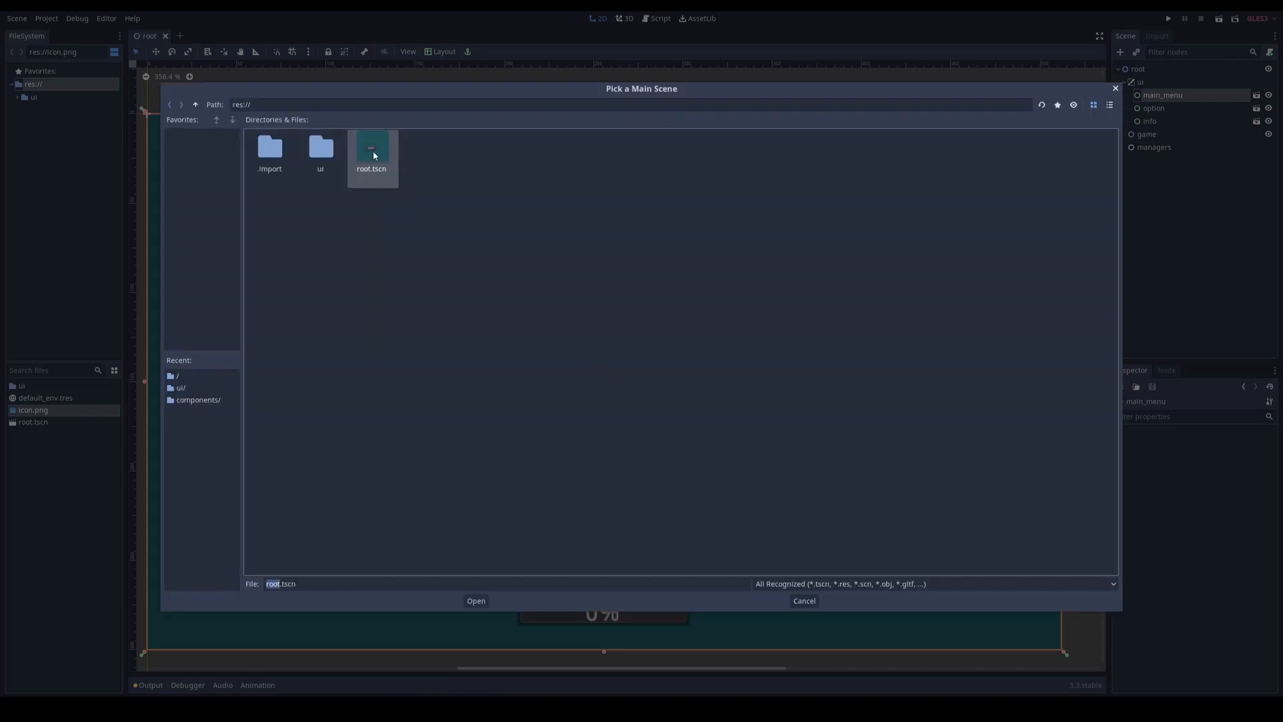
pyautogui.click(488, 600)
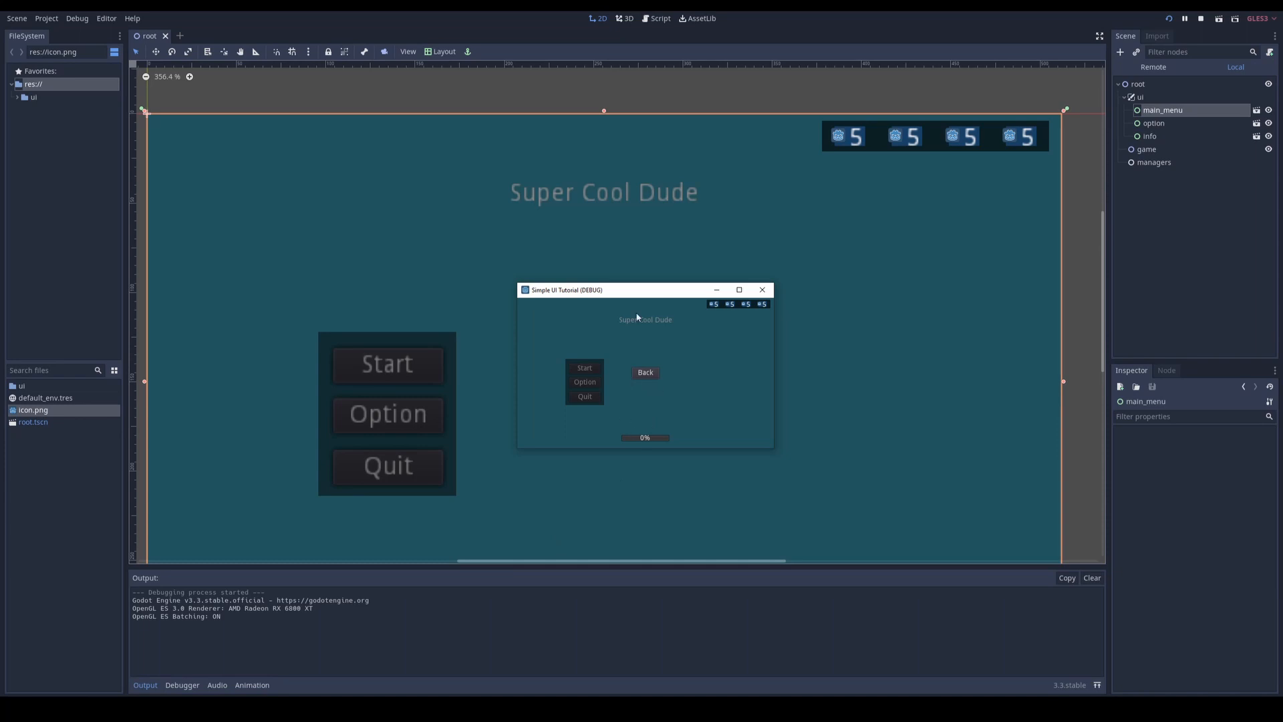
pyautogui.doubleClick(644, 296)
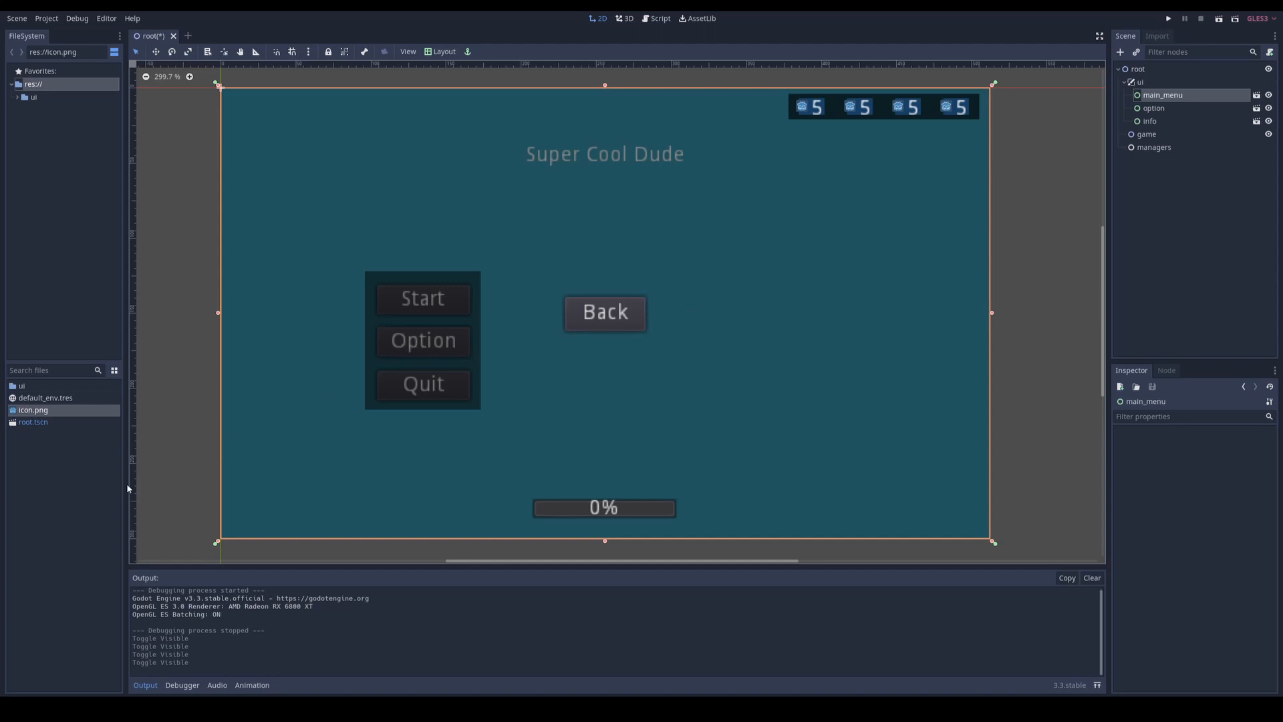
# Step: Create a GDScript file named signal_manager.gd in res:// that inherits Node, and open it for editing
pyautogui.rightClick(64, 464)
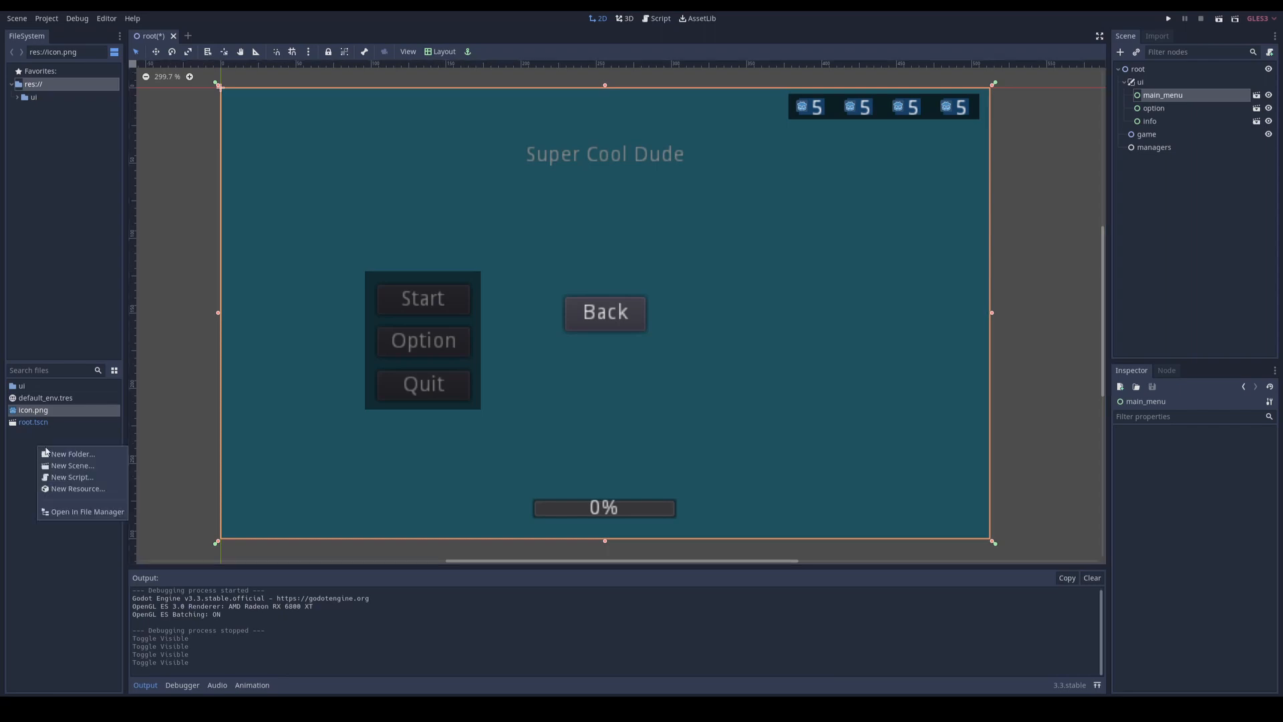
pyautogui.click(66, 478)
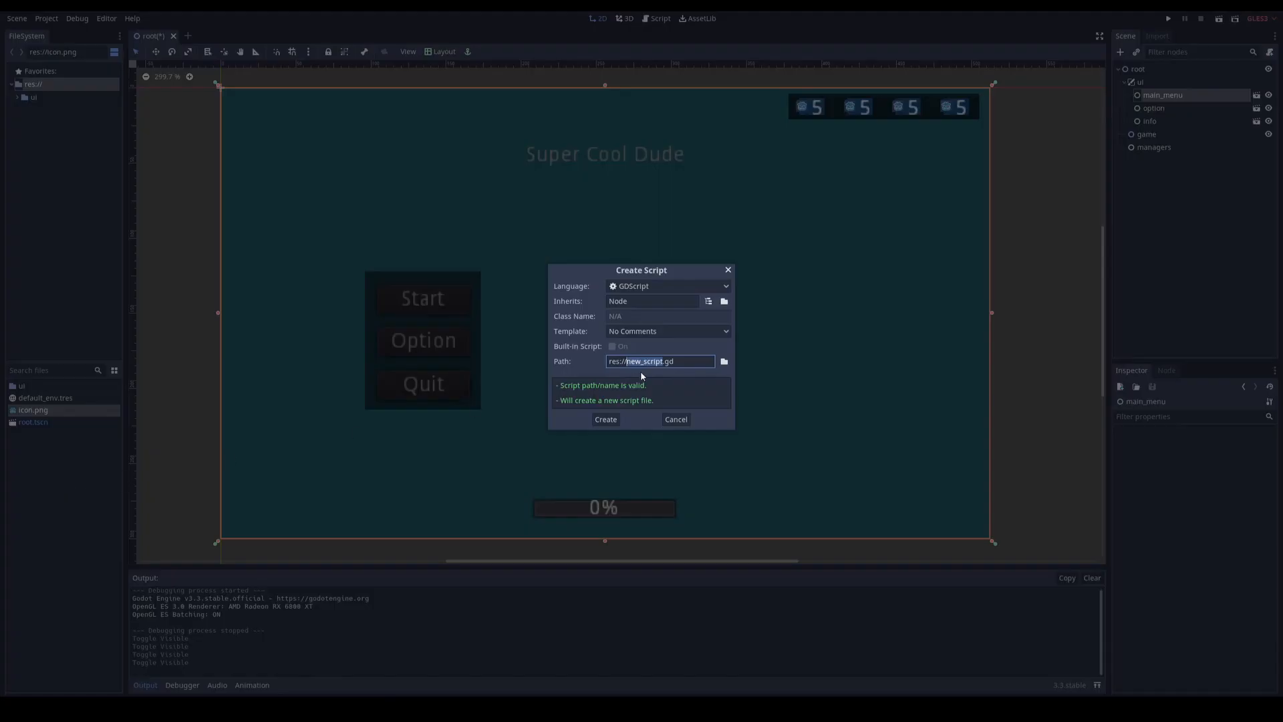
pyautogui.write('signal_ma')
pyautogui.write('nager')
pyautogui.press('Return')
pyautogui.doubleClick(50, 435)
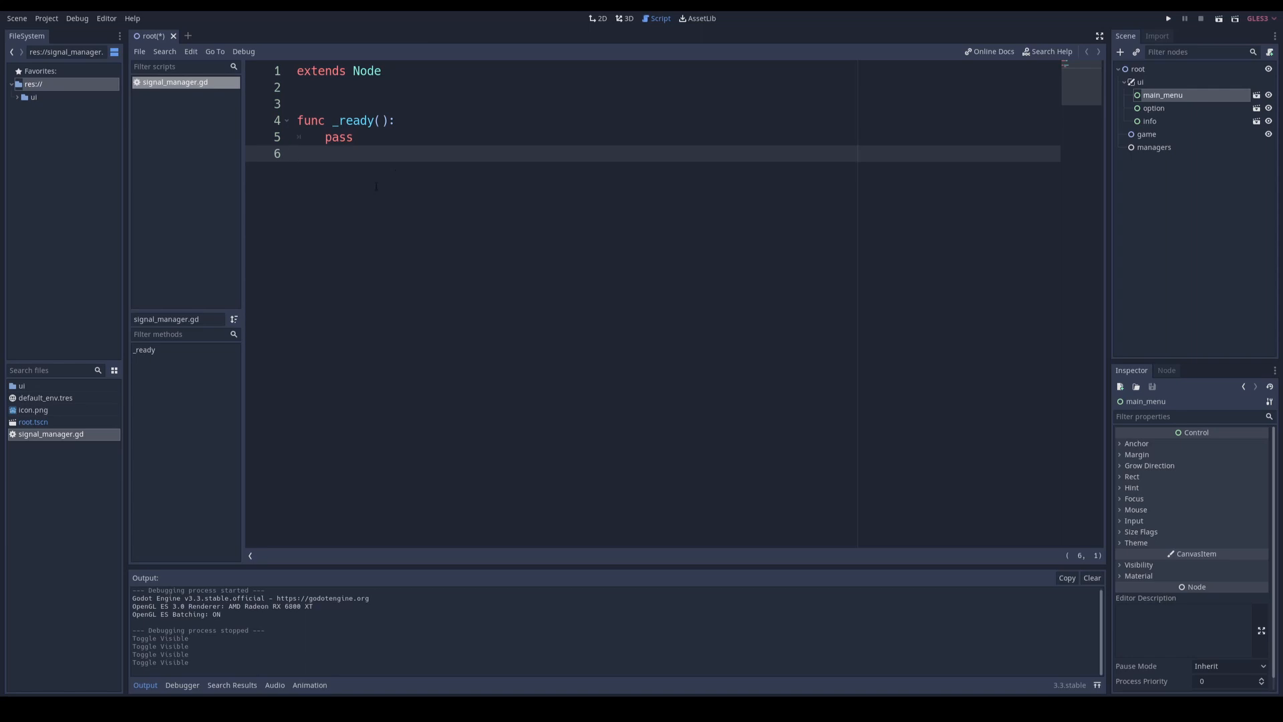
# Step: Replace the default _ready function in signal_manager.gd with a signal named start_game_pressed and save the script
pyautogui.moveTo(376, 187); pyautogui.dragTo(311, 110)
pyautogui.press('BackSpace')
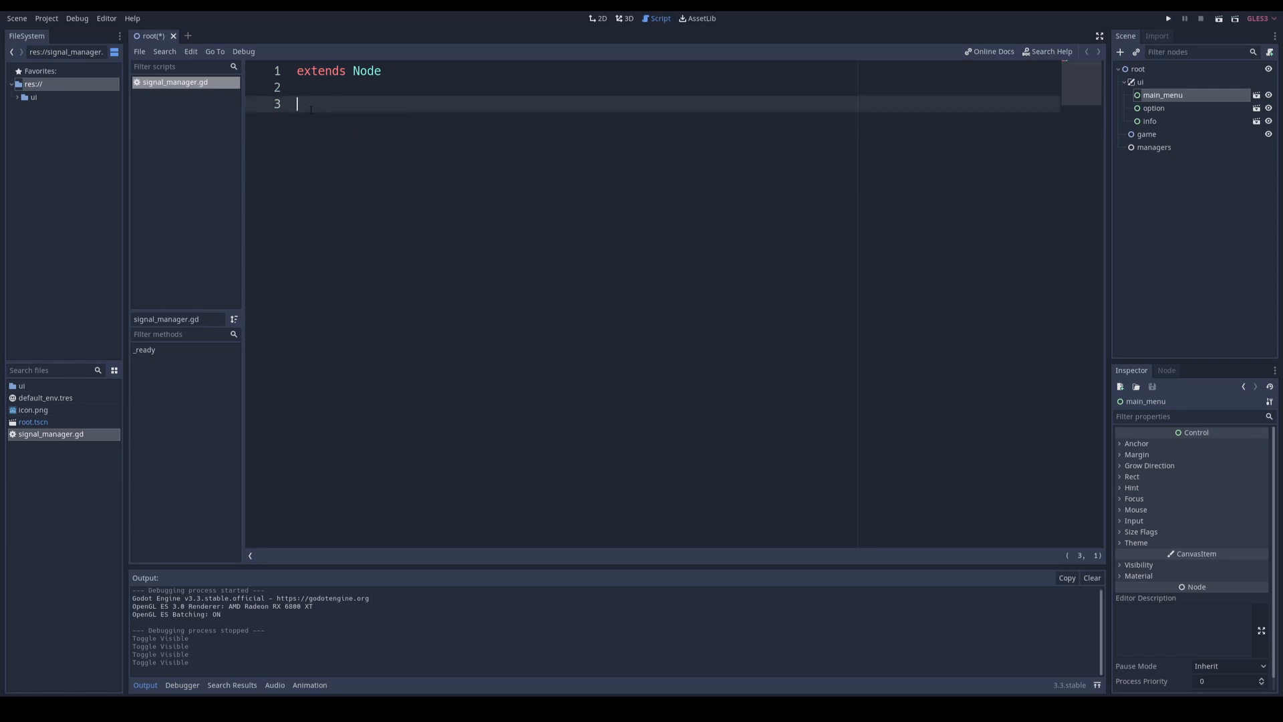
pyautogui.write('signal')
pyautogui.write('start_game_pressed')
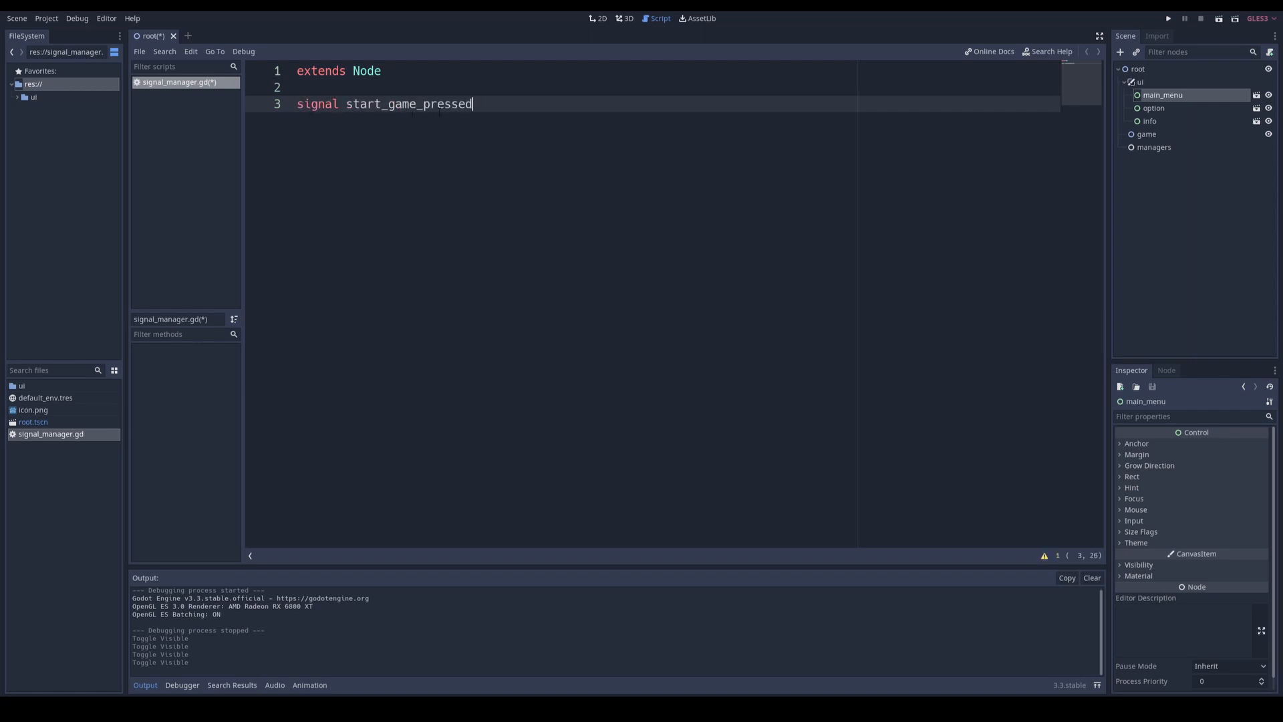
pyautogui.hotkey('ctrl', 's')
# Step: Register res://signal_manager.gd as an autoload singleton named SignalManager in the project settings
pyautogui.click(47, 18)
pyautogui.click(59, 34)
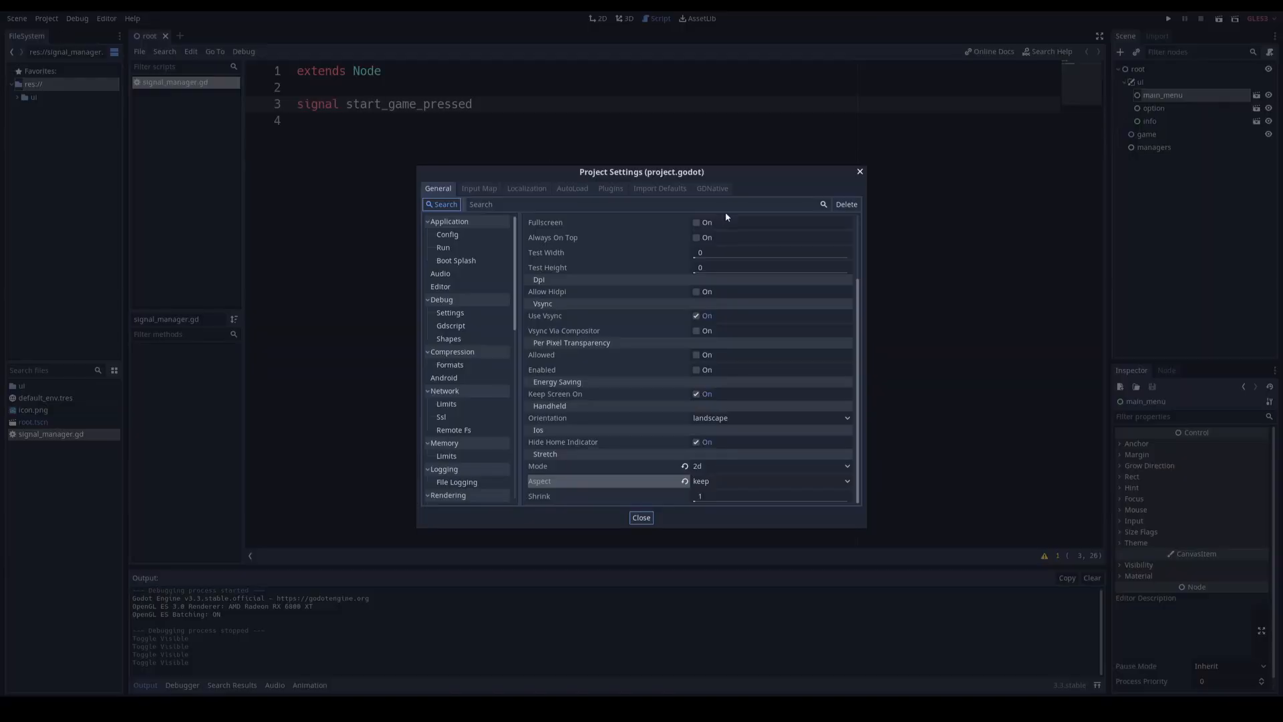
pyautogui.click(566, 189)
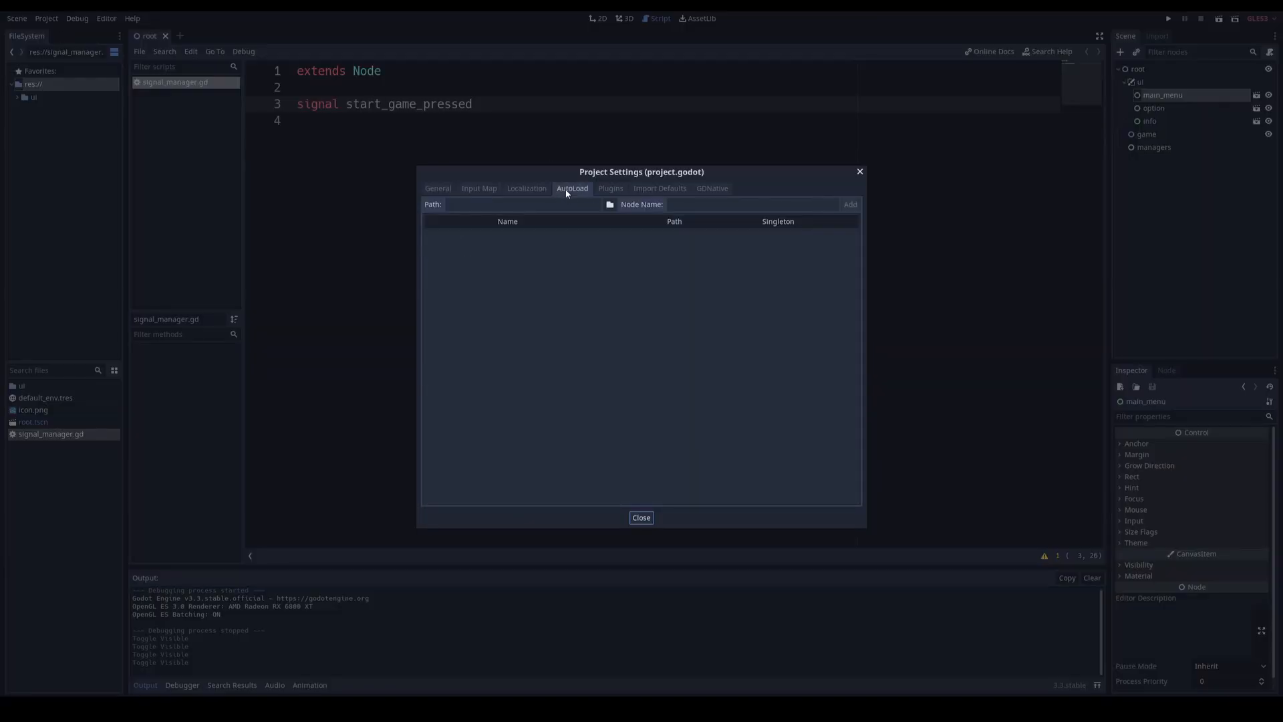
pyautogui.click(610, 204)
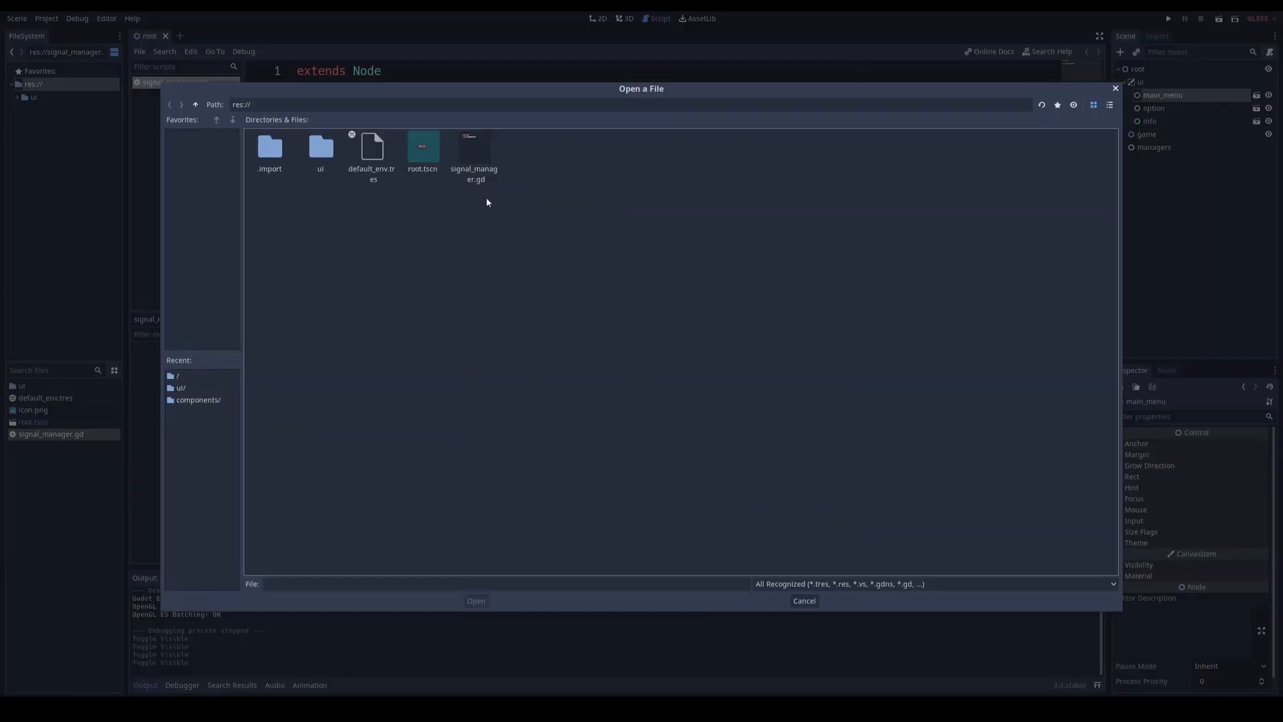
pyautogui.click(476, 173)
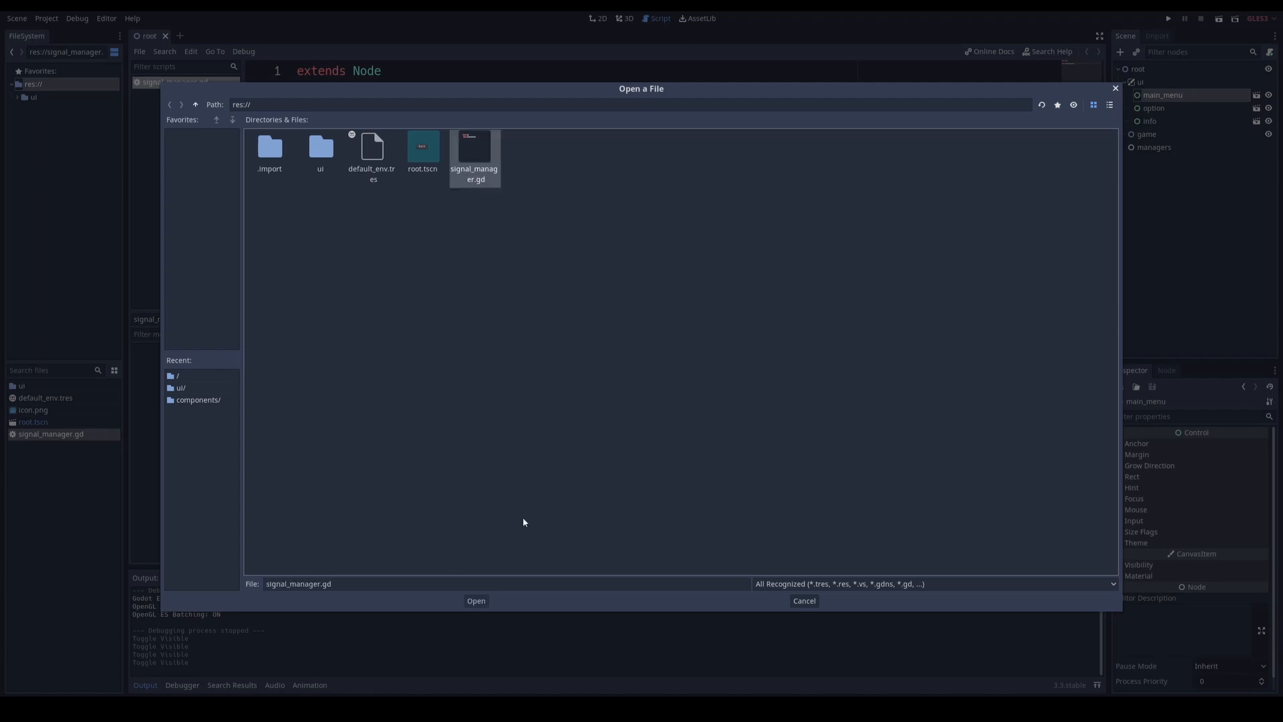
pyautogui.click(476, 600)
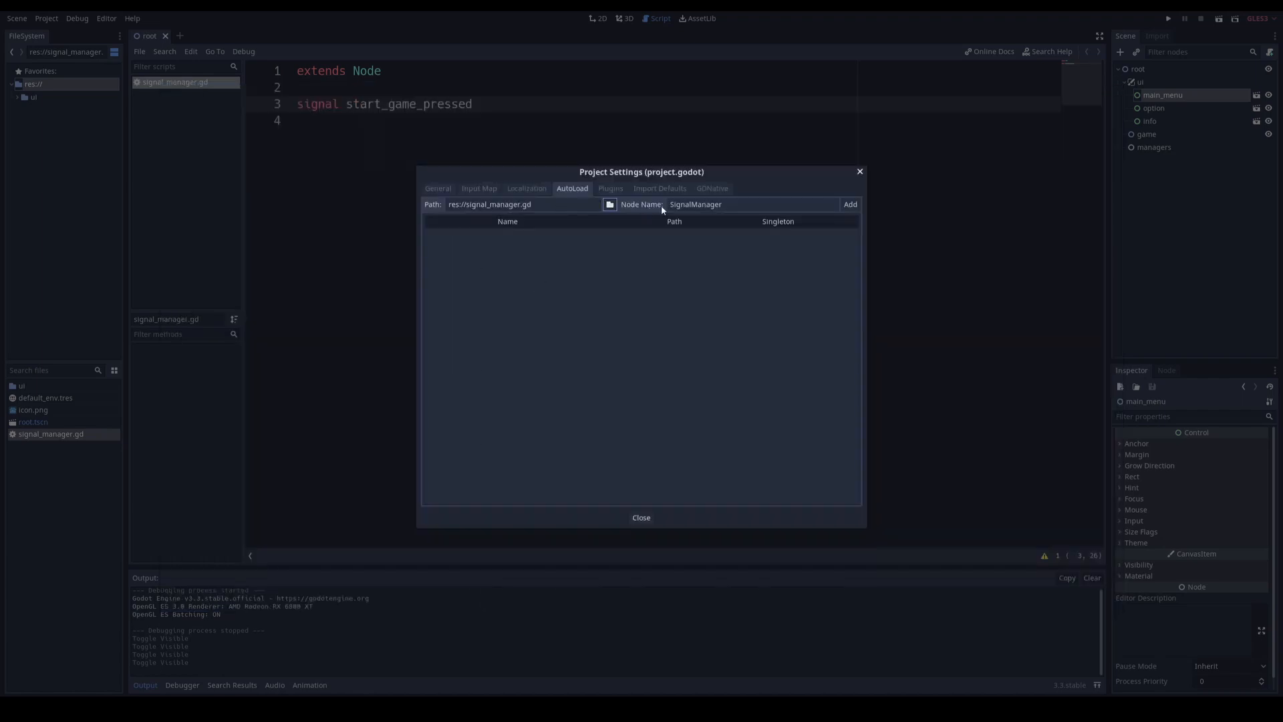
pyautogui.doubleClick(737, 205)
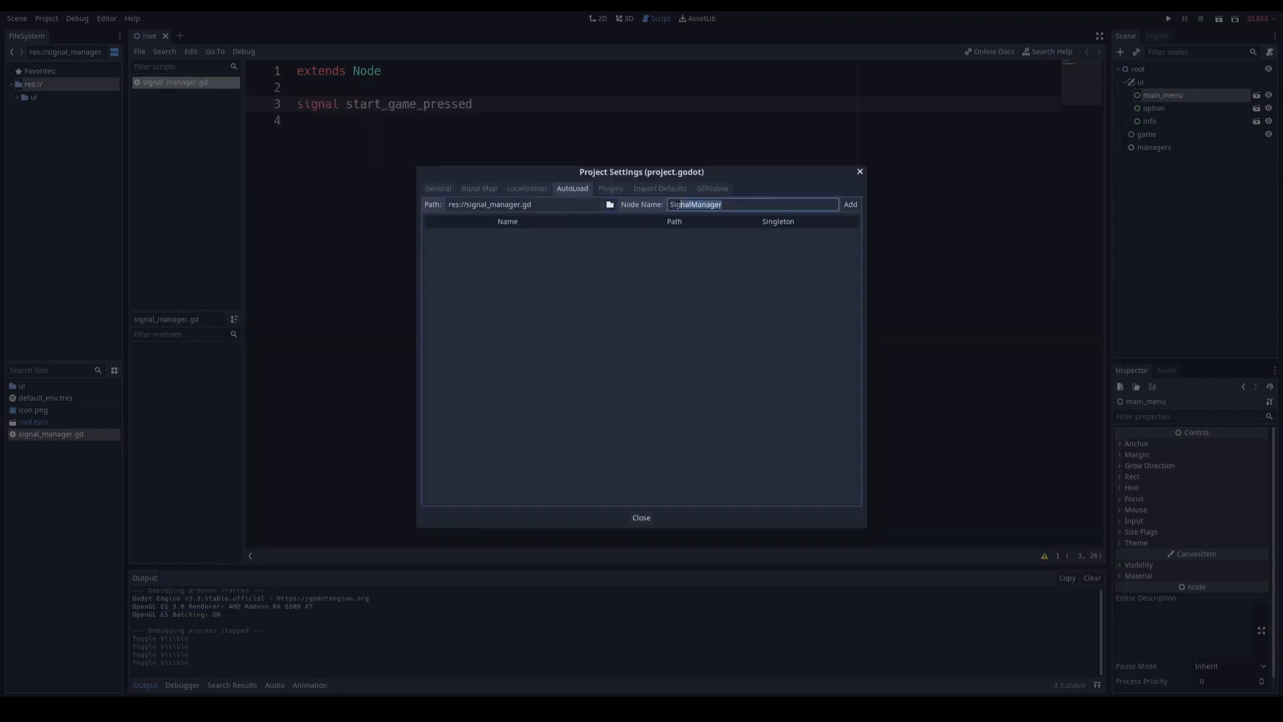
pyautogui.press('Return')
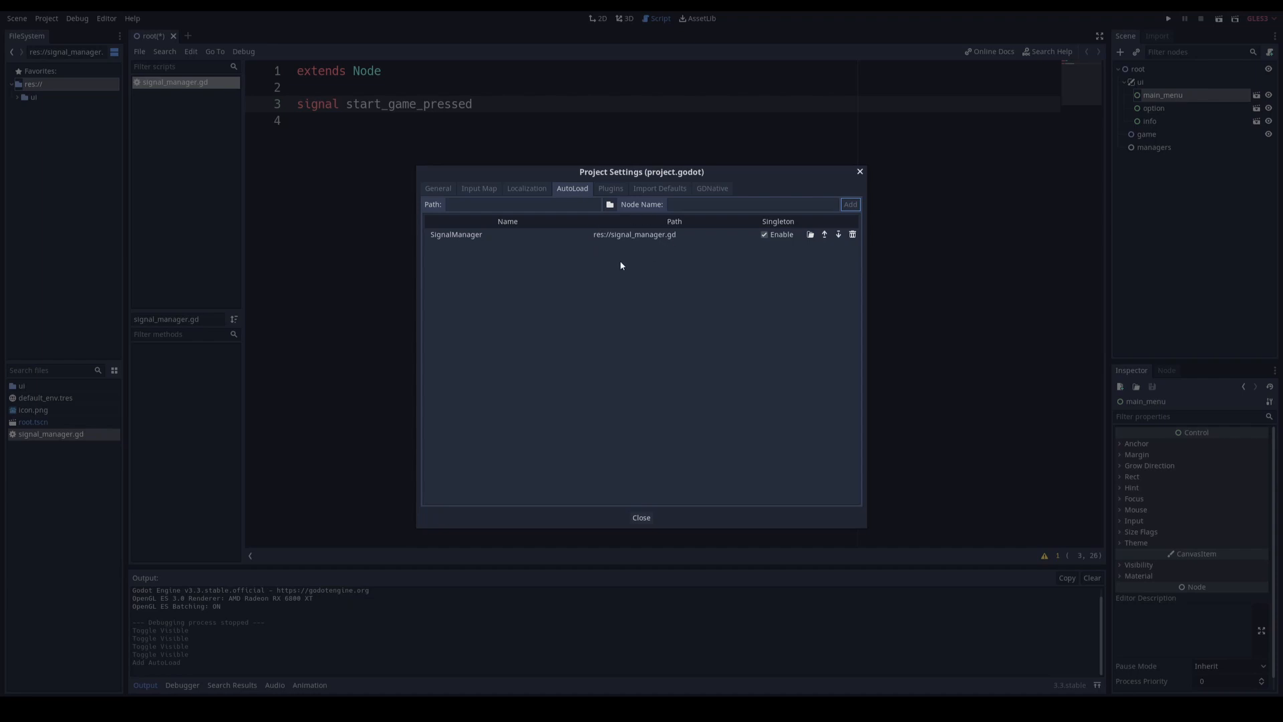
pyautogui.click(642, 518)
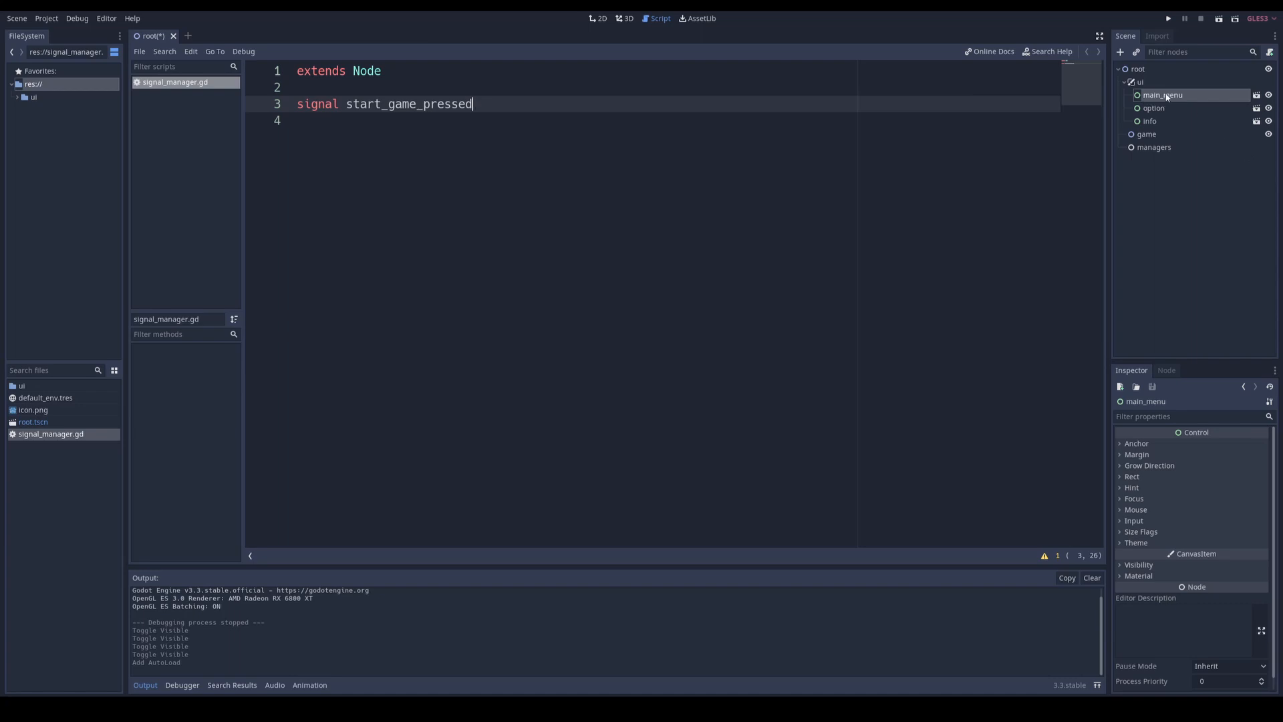
# Step: Open the main_menu scene in the 2D view and rename its Start, Option and Quit button nodes to start, option and quit
pyautogui.click(1258, 95)
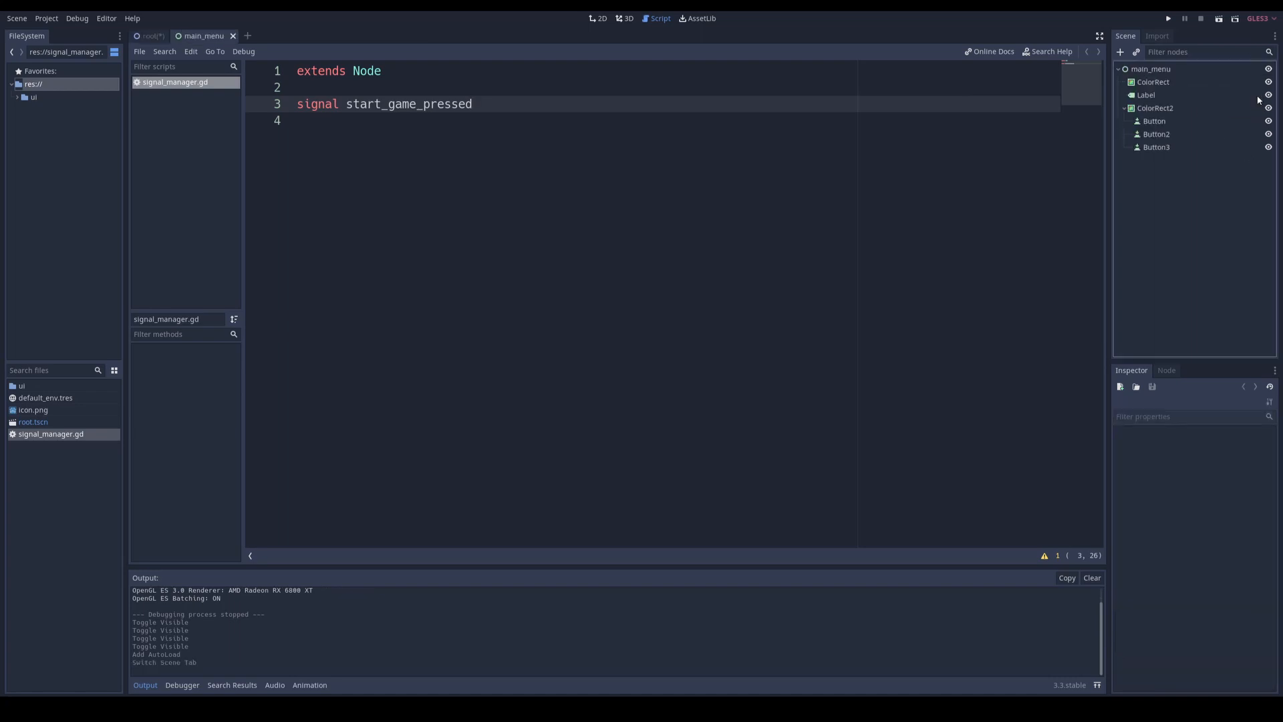
pyautogui.click(608, 19)
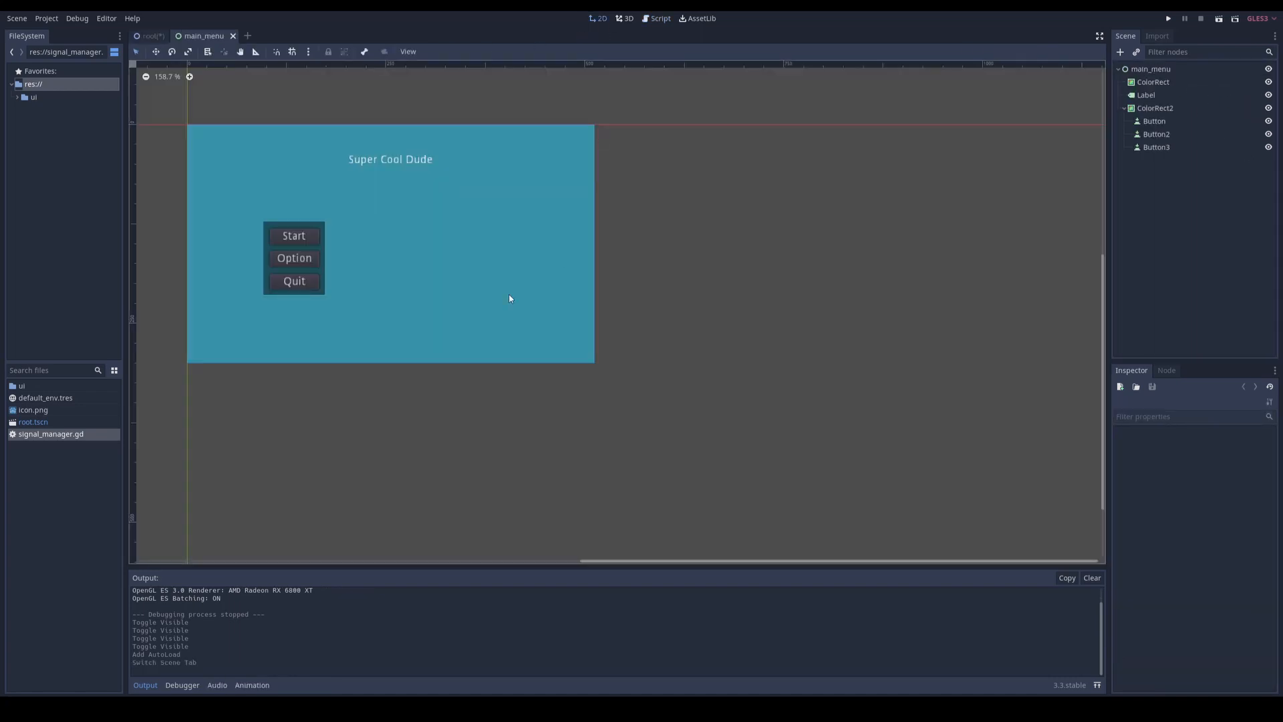
pyautogui.moveTo(358, 223); pyautogui.dragTo(527, 289, button='middle')
pyautogui.scroll(1, 554, 307)
pyautogui.scroll(4, 554, 306)
pyautogui.doubleClick(1149, 121)
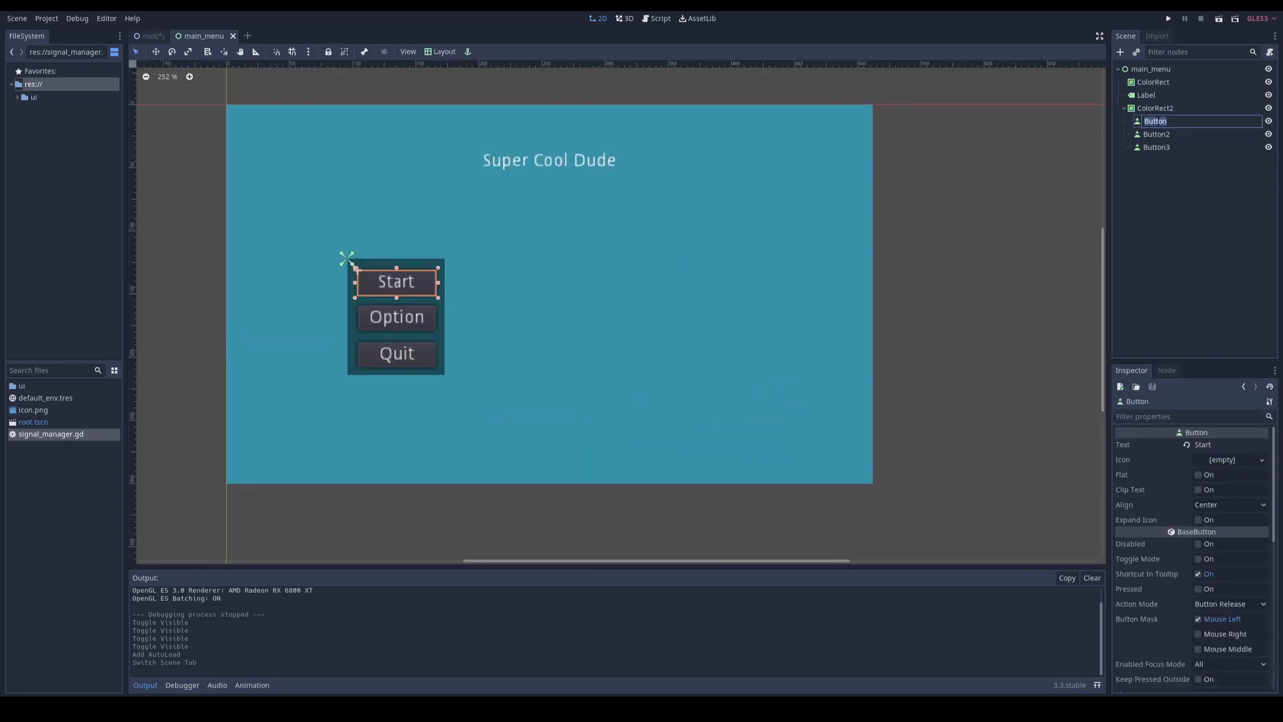
pyautogui.click(1149, 121)
pyautogui.hotkey('ctrl', 'a')
pyautogui.write('start')
pyautogui.doubleClick(1160, 134)
pyautogui.write('option')
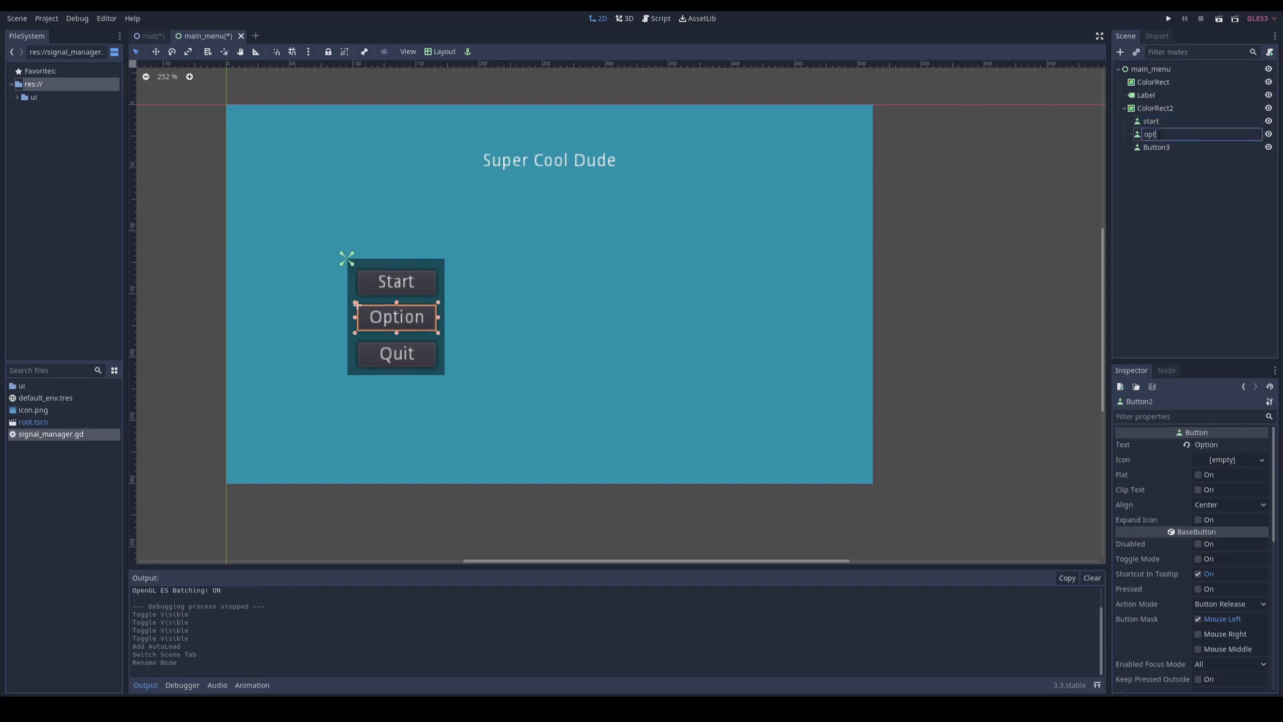
pyautogui.doubleClick(1156, 147)
pyautogui.write('quit')
pyautogui.press('Return')
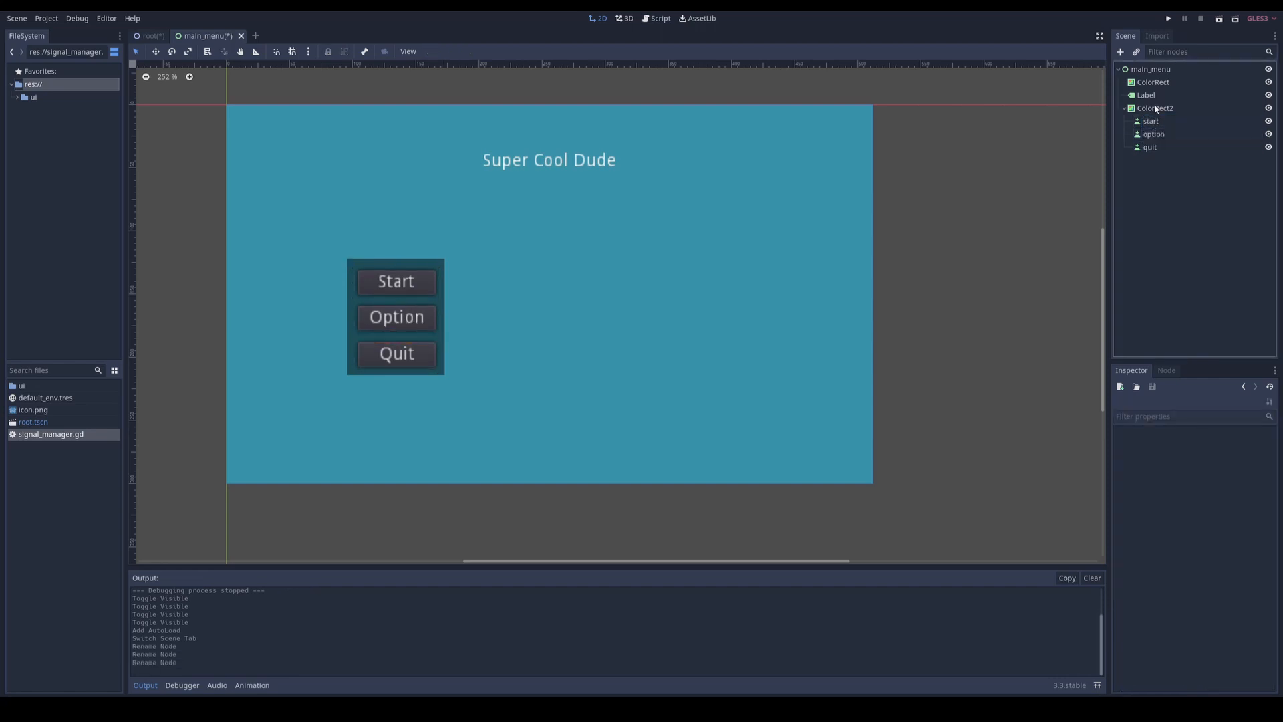
# Step: Rename the panel behind the buttons to menu_panel, the label to title and the full-screen ColorRect to background
pyautogui.click(1157, 109)
pyautogui.doubleClick(1157, 109)
pyautogui.write('menu_panel')
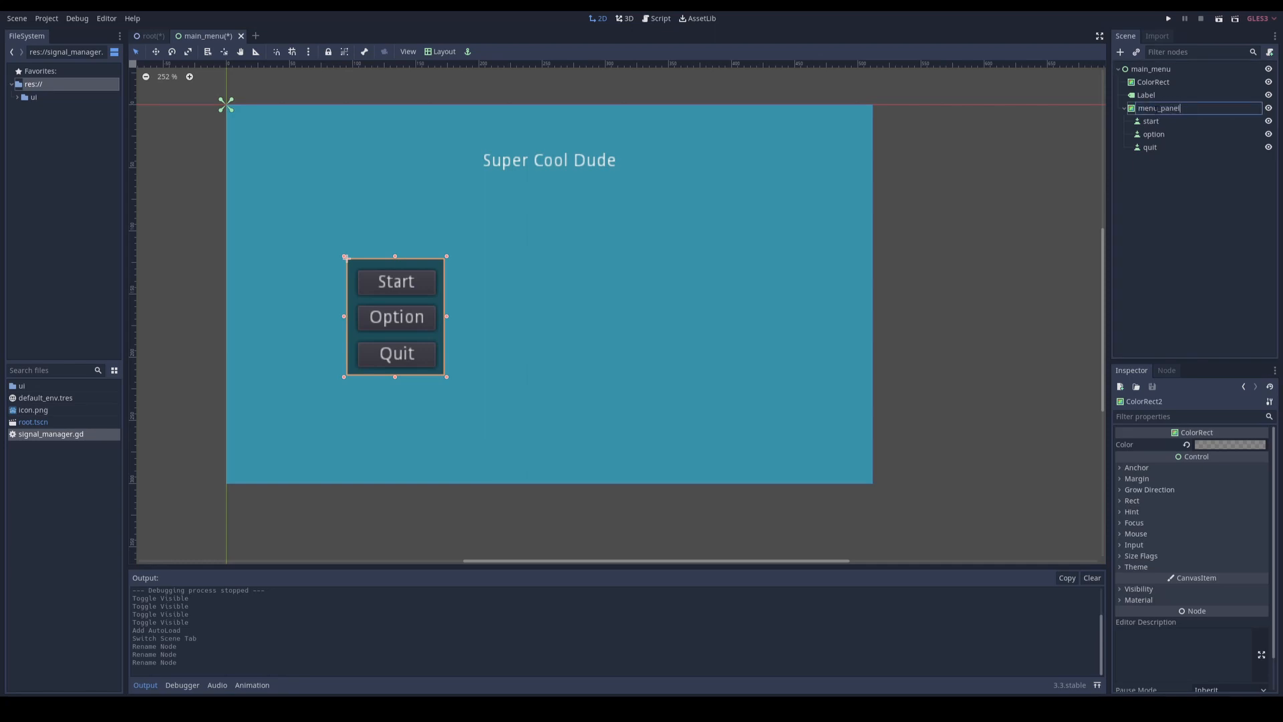
pyautogui.doubleClick(1147, 96)
pyautogui.write('title')
pyautogui.click(1154, 82)
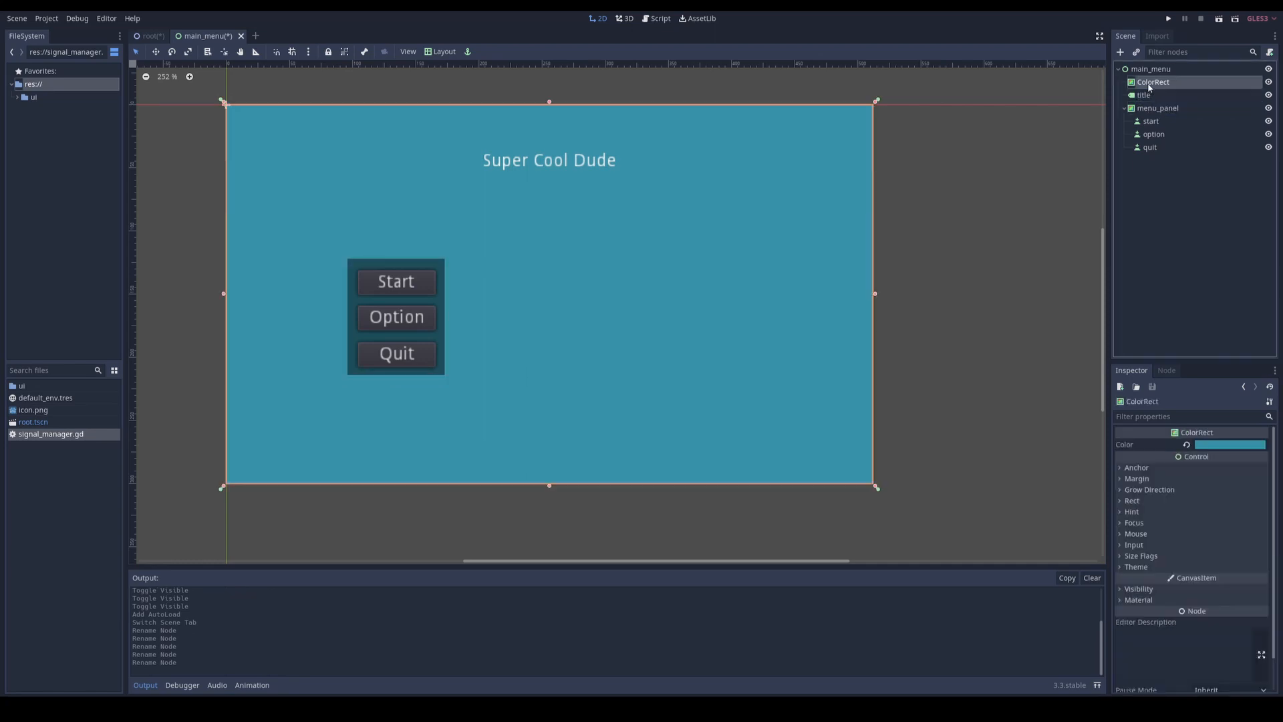
pyautogui.doubleClick(1155, 82)
pyautogui.write('background')
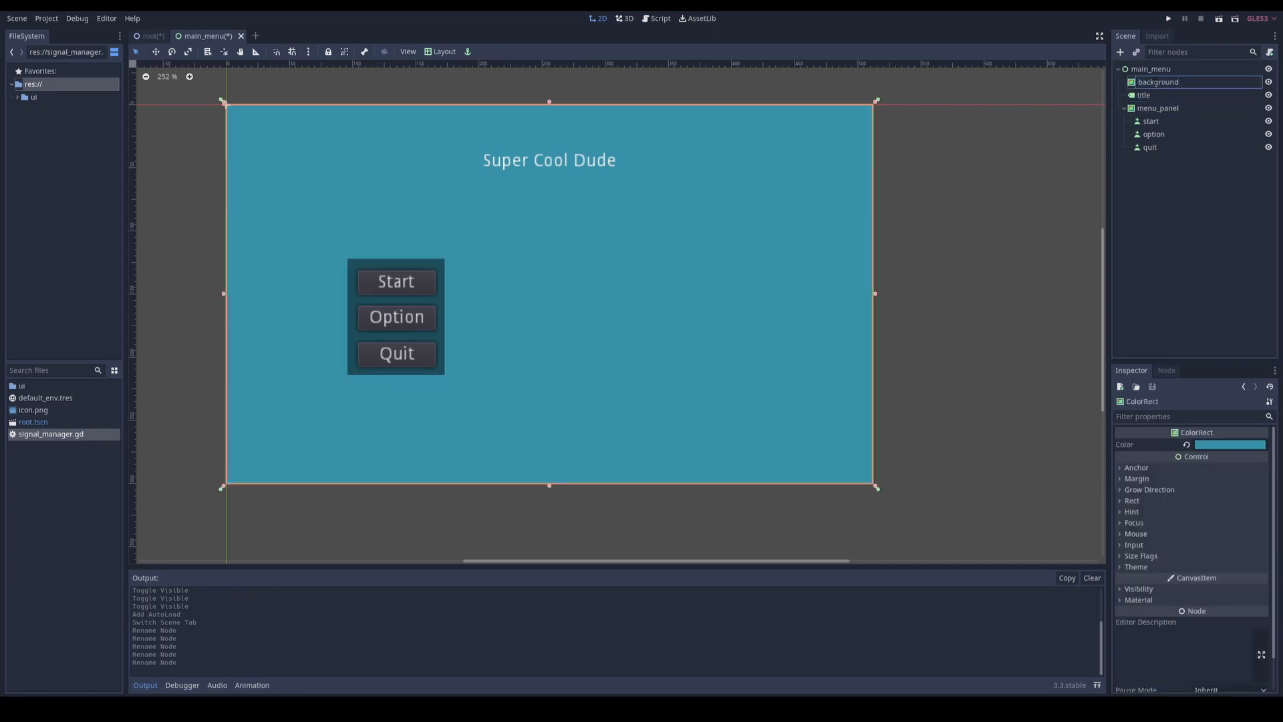
# Step: Attach a new GDScript at res://ui/main_menu.gd to the main_menu root node, using the No Comments template
pyautogui.click(1167, 71)
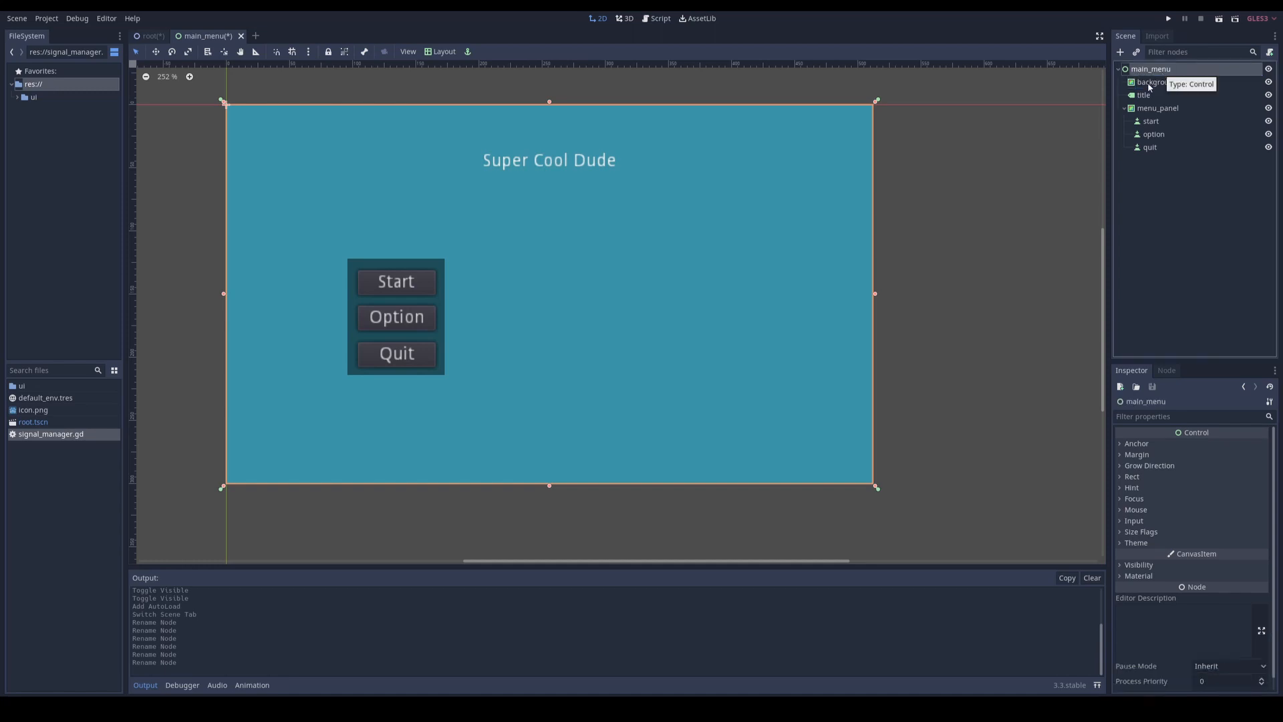
pyautogui.click(1270, 53)
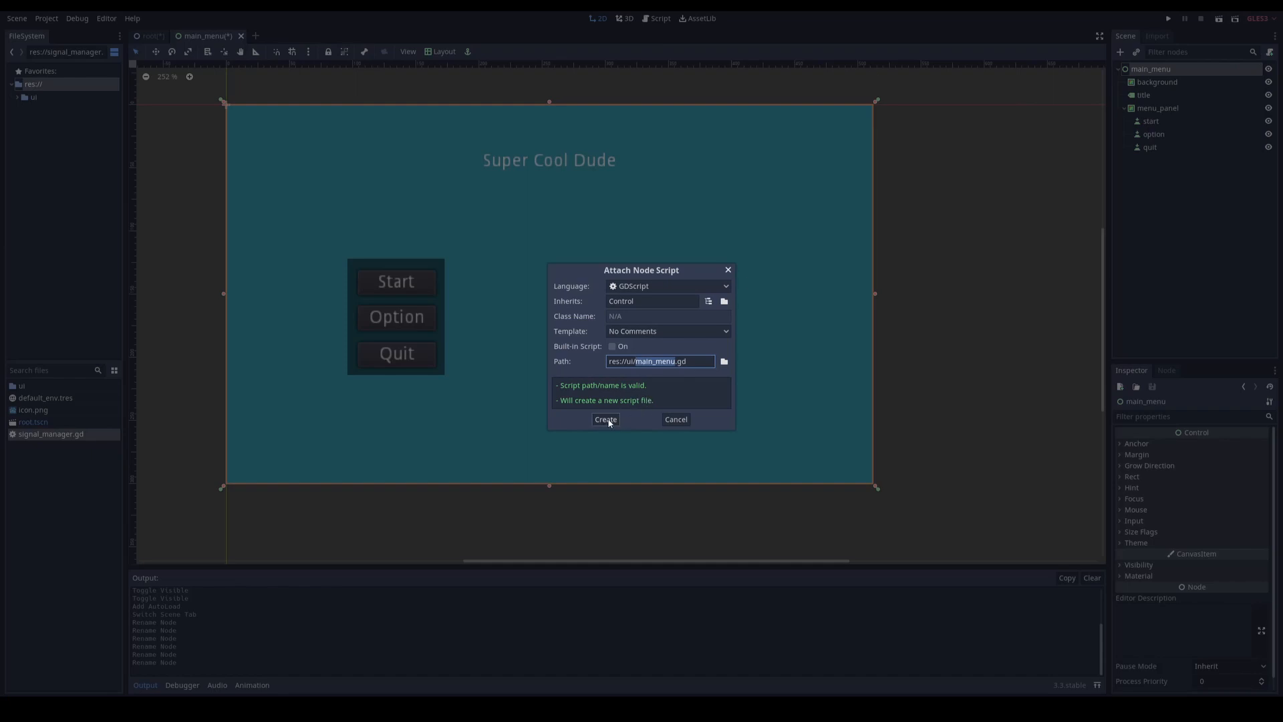
pyautogui.click(634, 330)
pyautogui.click(633, 381)
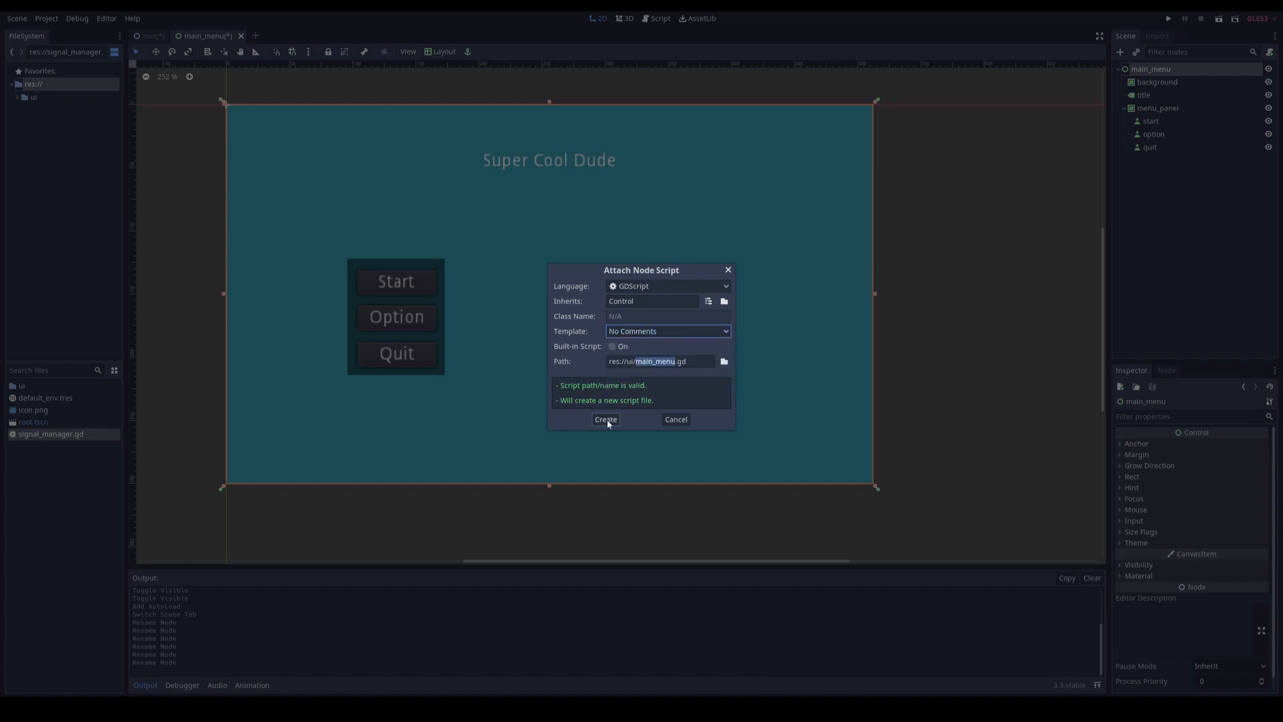
pyautogui.click(605, 420)
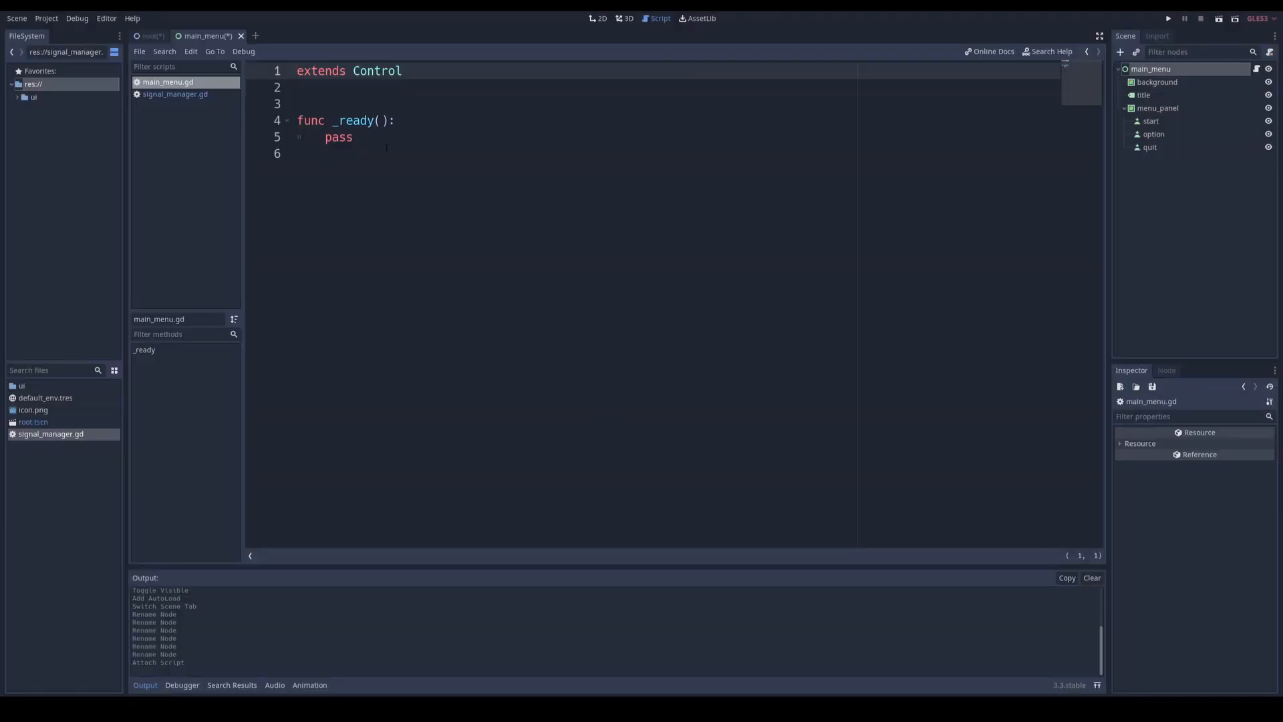
# Step: Connect the pressed signals of the start, option and quit buttons to the main_menu script with the default receiver methods
pyautogui.click(1162, 122)
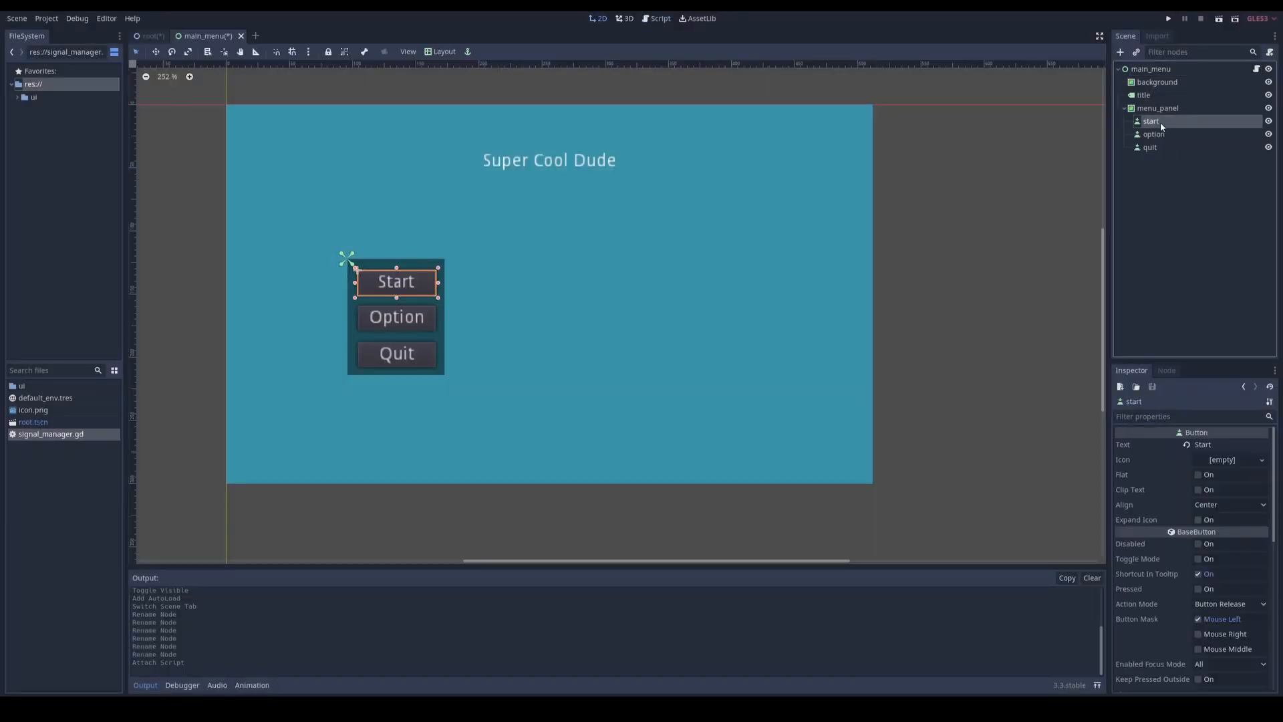
pyautogui.click(1167, 372)
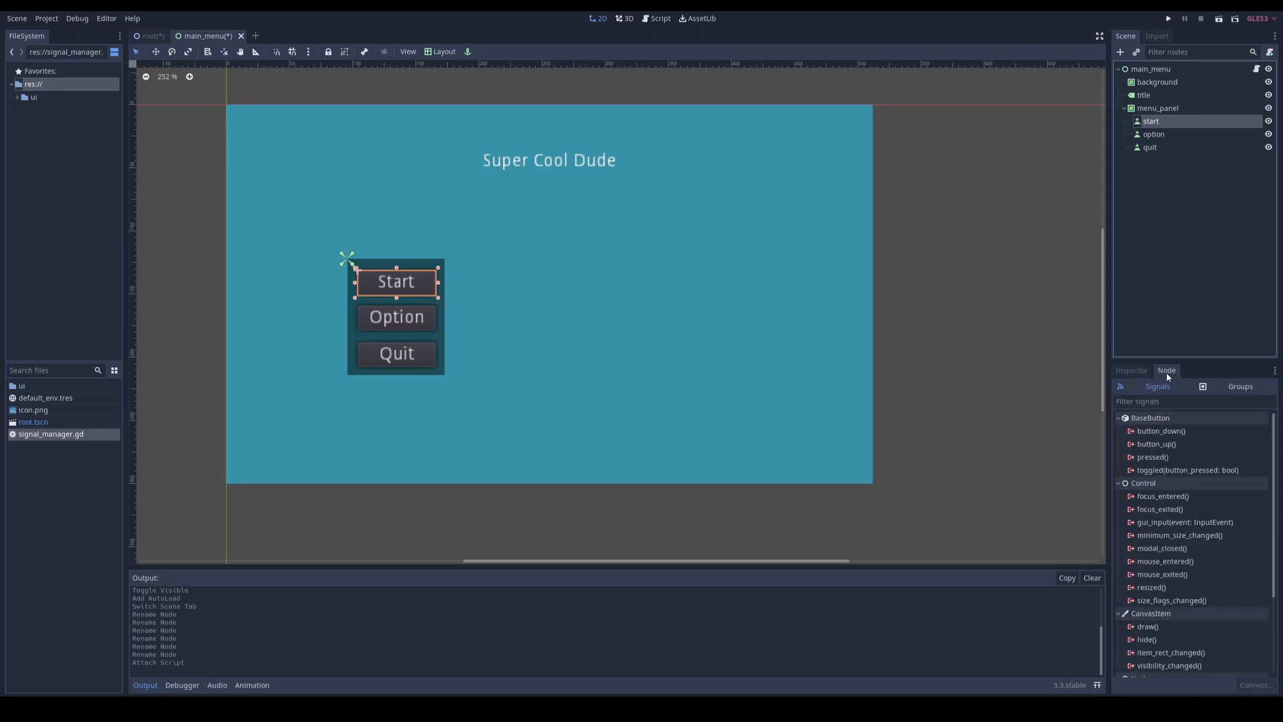
pyautogui.doubleClick(1152, 459)
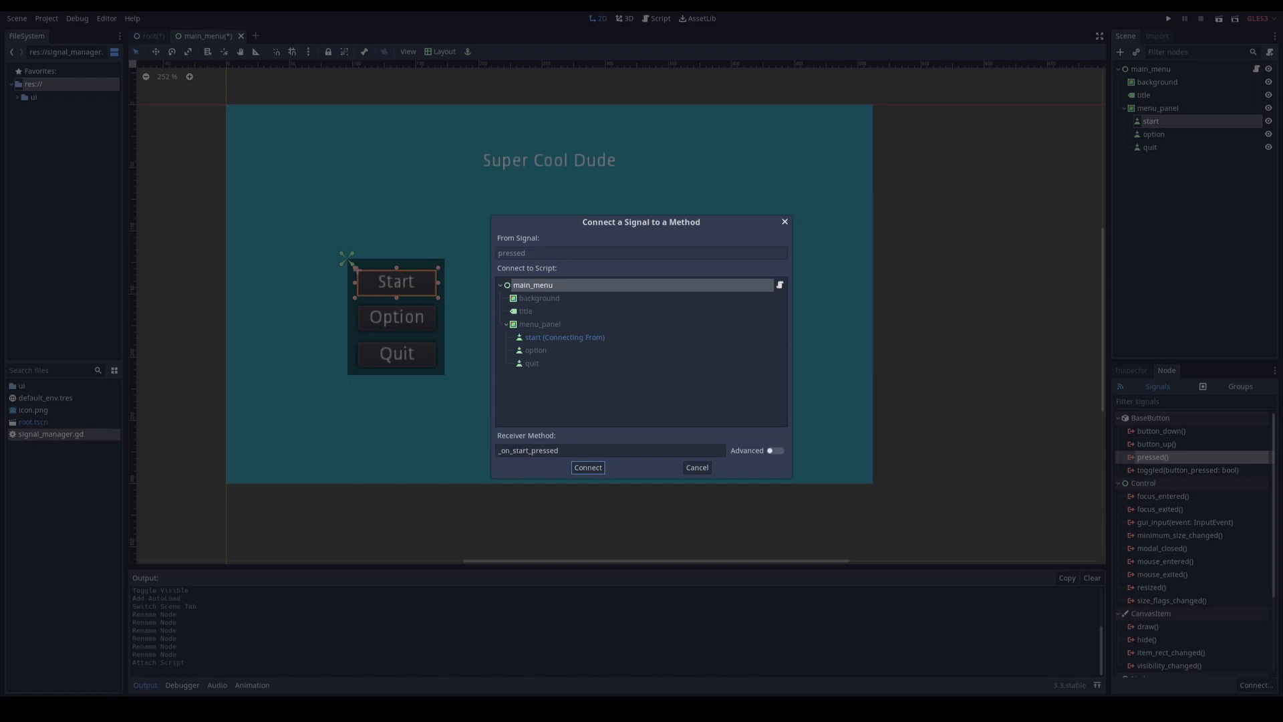
pyautogui.click(589, 468)
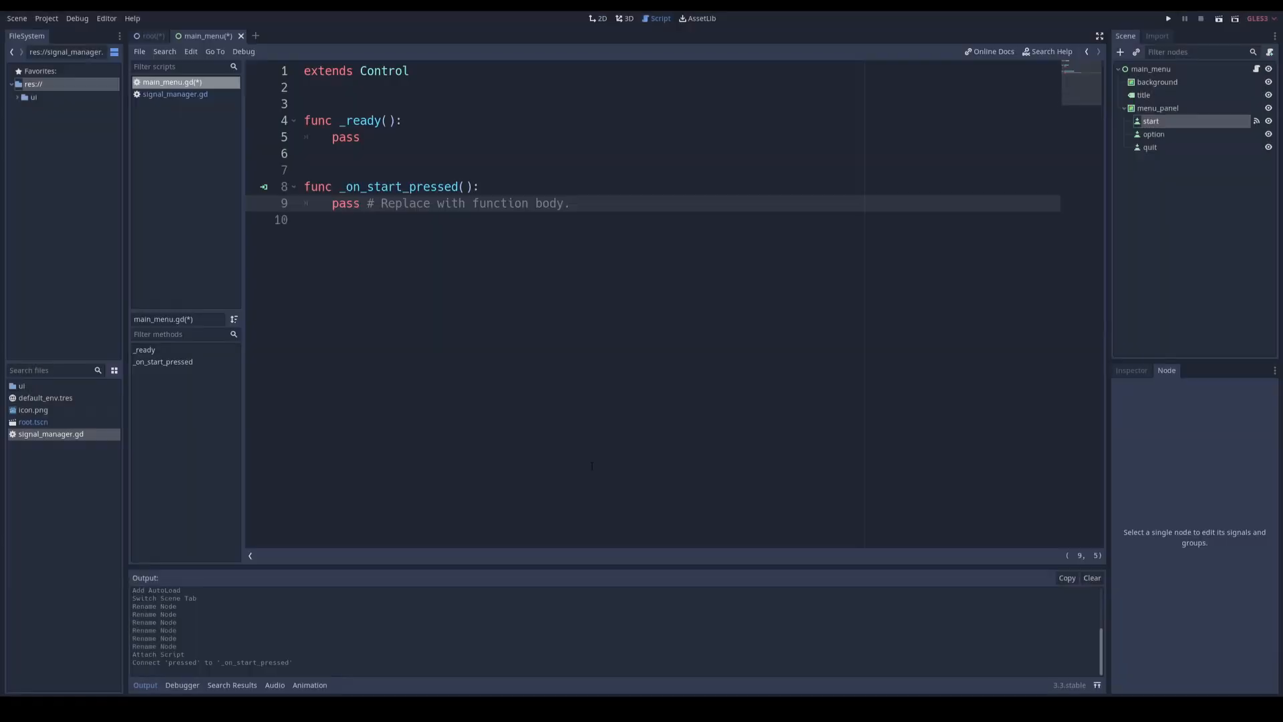
pyautogui.click(1160, 134)
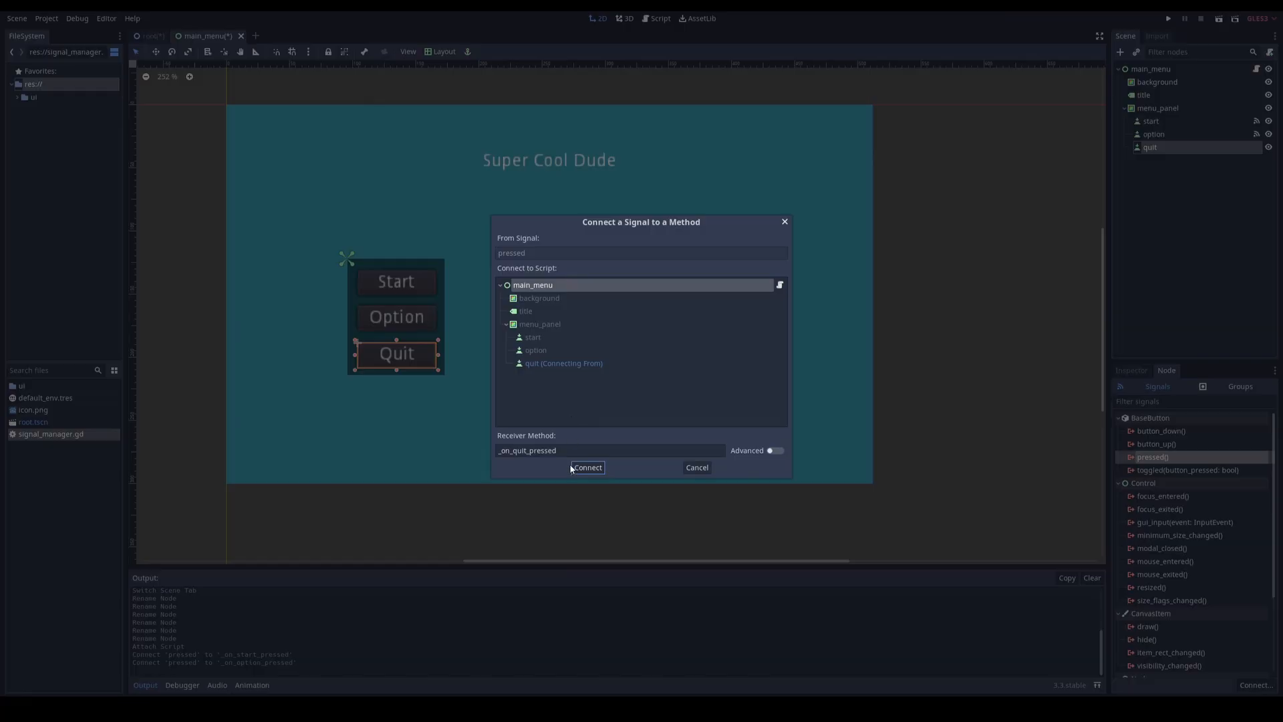
pyautogui.click(579, 470)
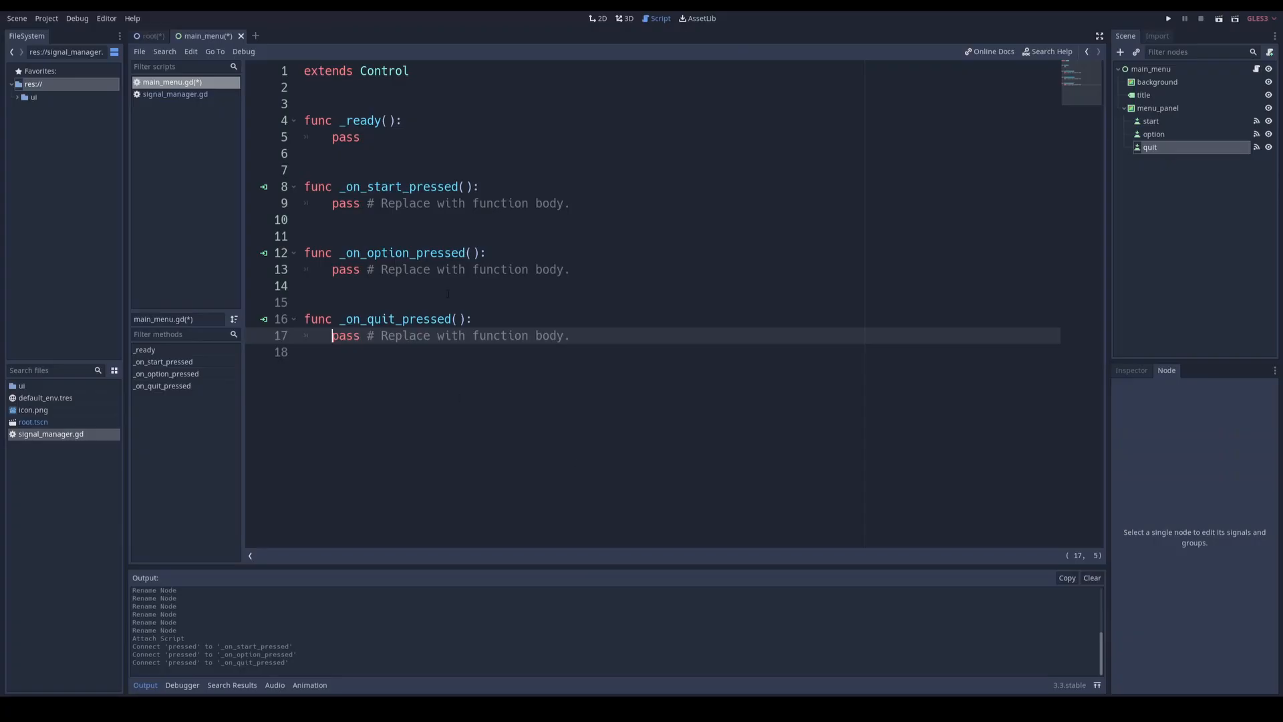
# Step: Replace the placeholder body of _on_start_pressed with SignalManager.emit_signal( "start_game_pressed" )
pyautogui.click(394, 221)
pyautogui.moveTo(332, 203); pyautogui.dragTo(607, 202)
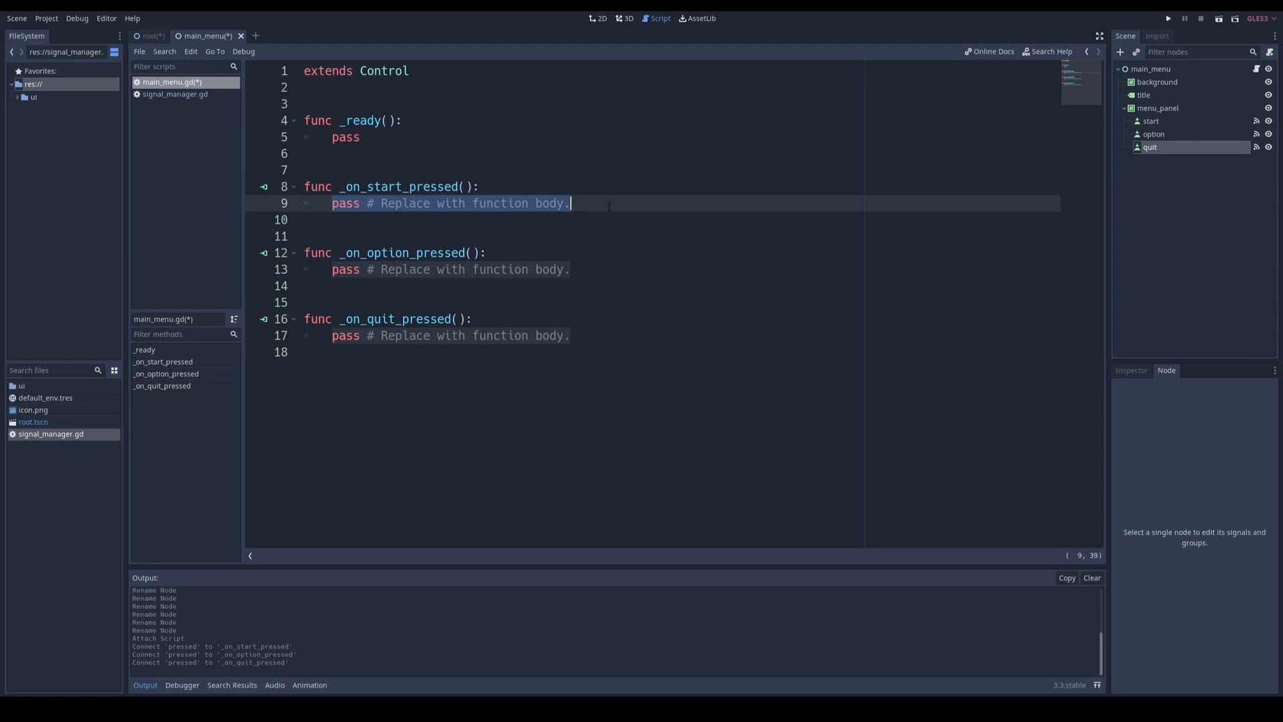
pyautogui.write('SignalManager')
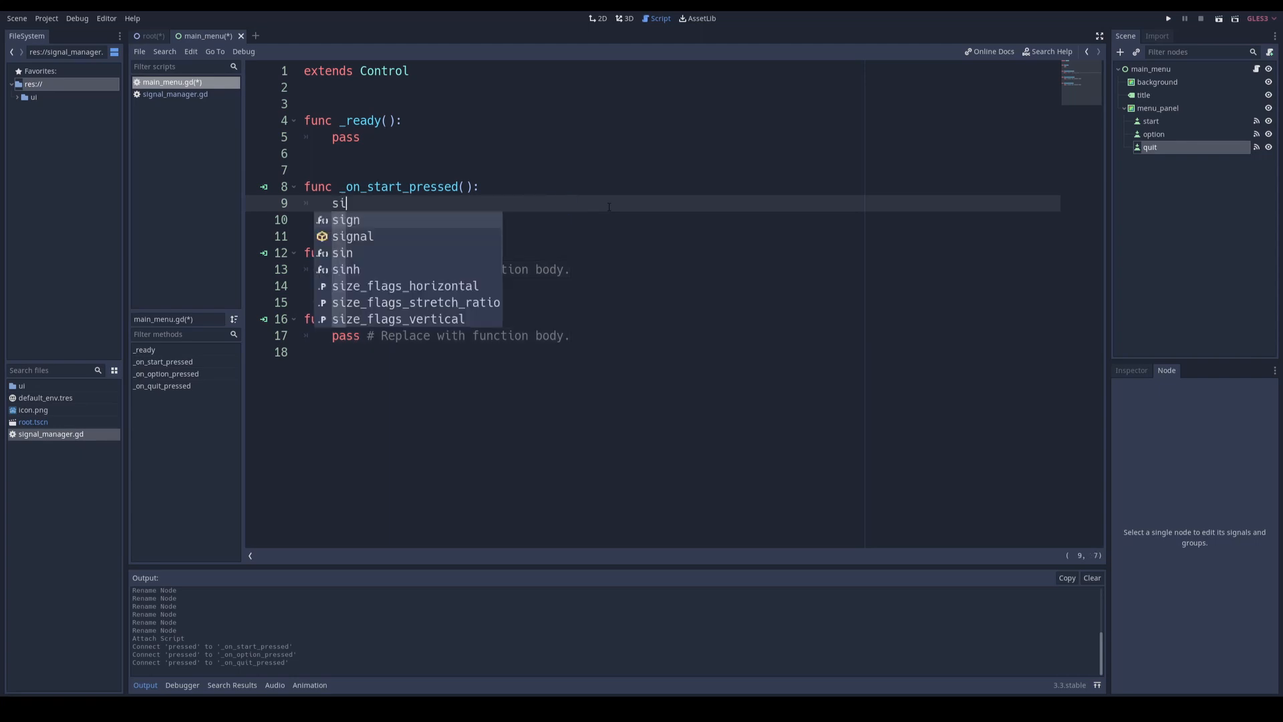
pyautogui.write('.emi')
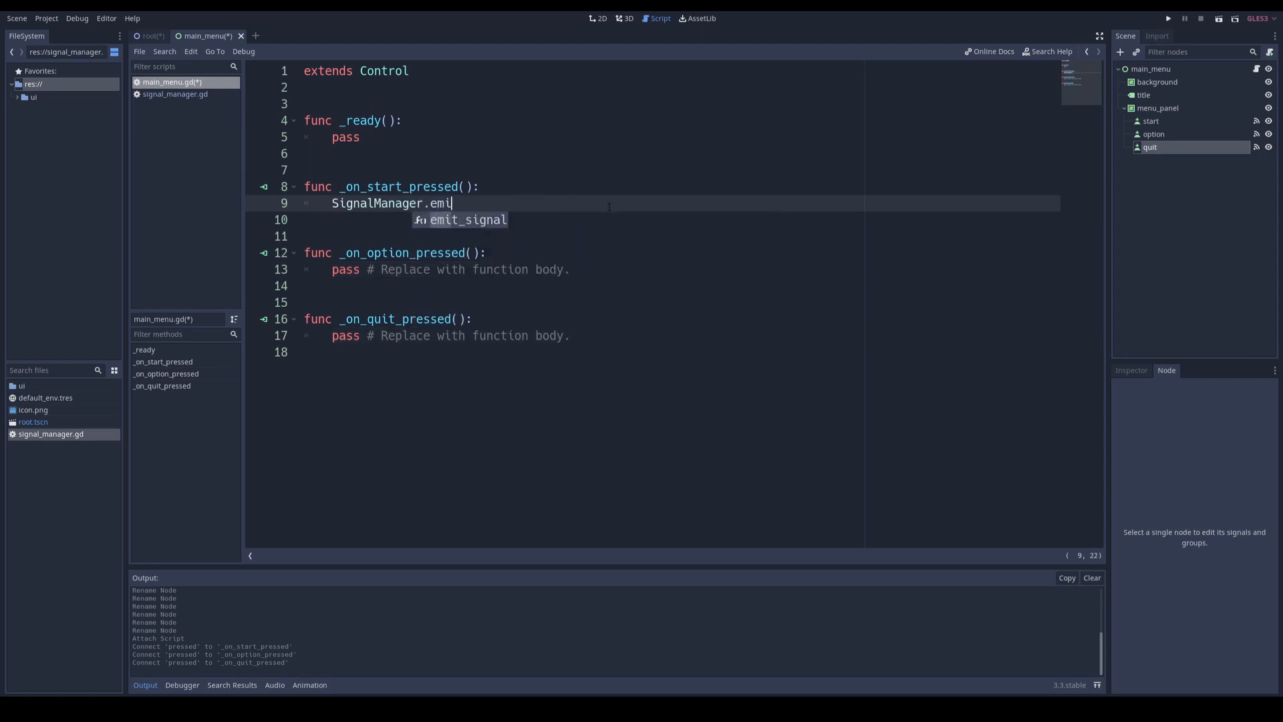
pyautogui.press('Return')
pyautogui.press('Down')
pyautogui.press('Down')
pyautogui.press('Return')
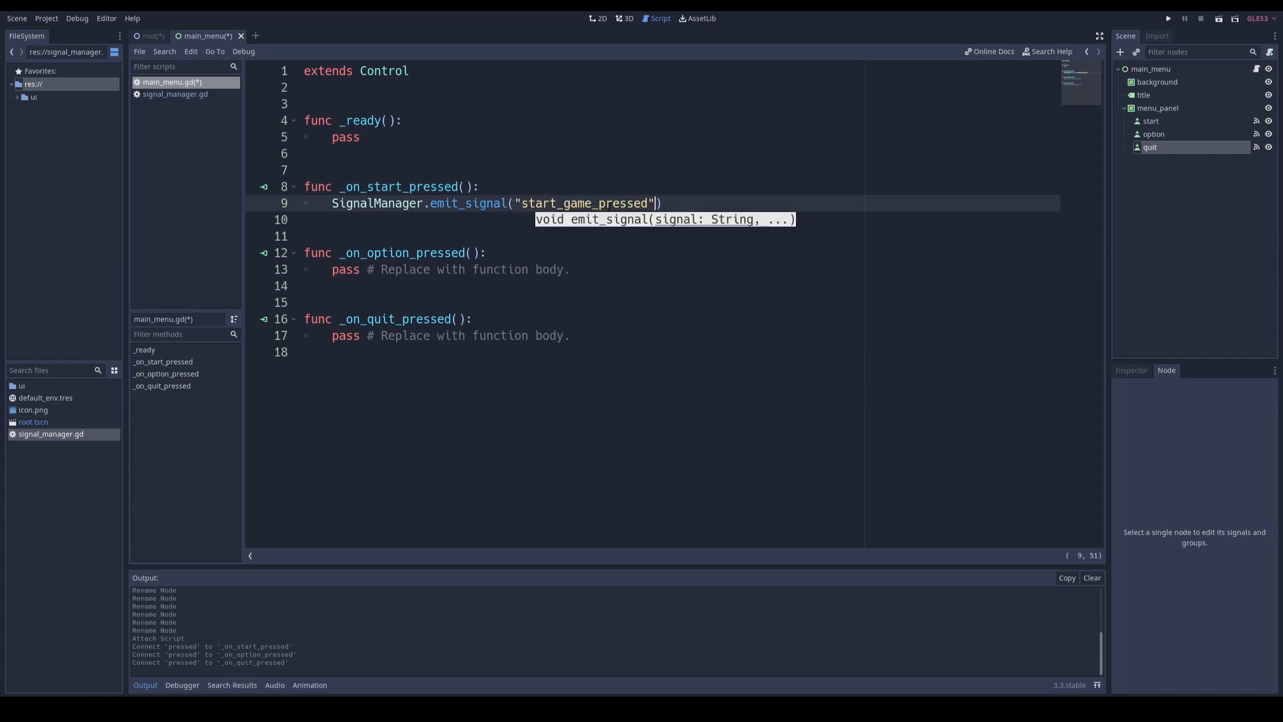
pyautogui.click(536, 173)
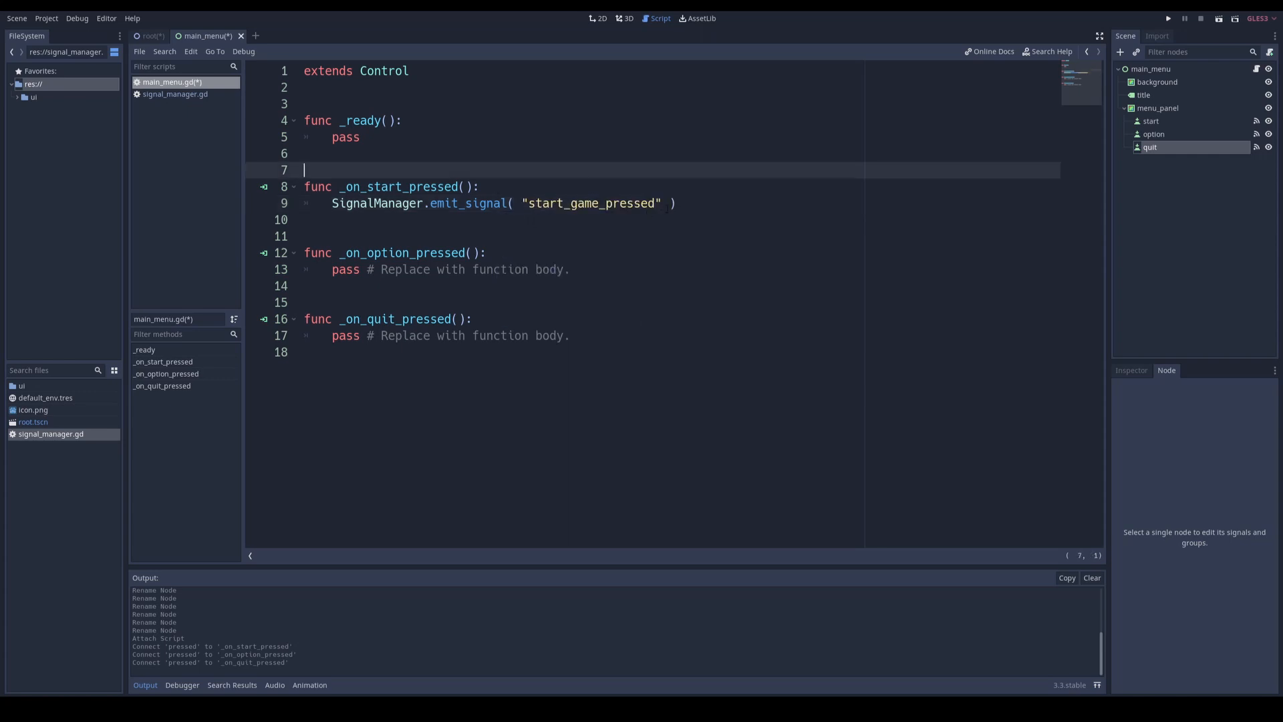
# Step: Add a hide() call below the emit_signal line in _on_start_pressed and save the main_menu scene and script
pyautogui.click(683, 203)
pyautogui.press('Return')
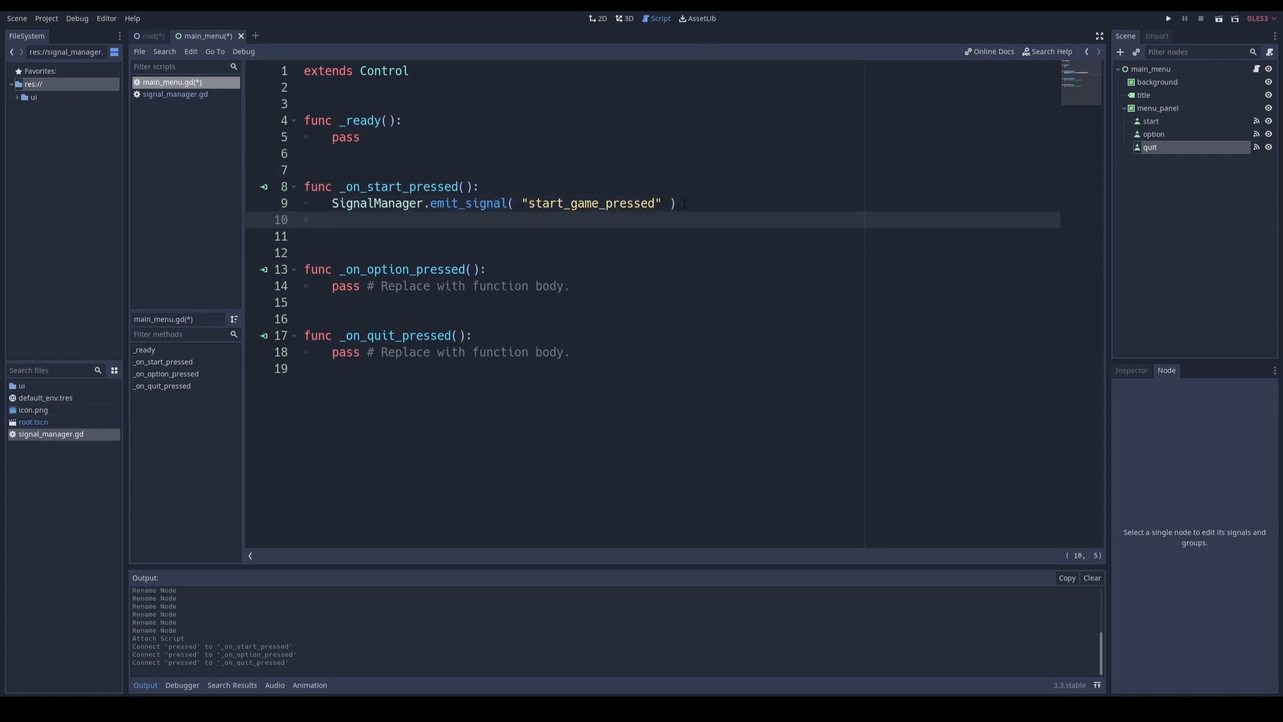
pyautogui.write('hide()')
pyautogui.press('Down')
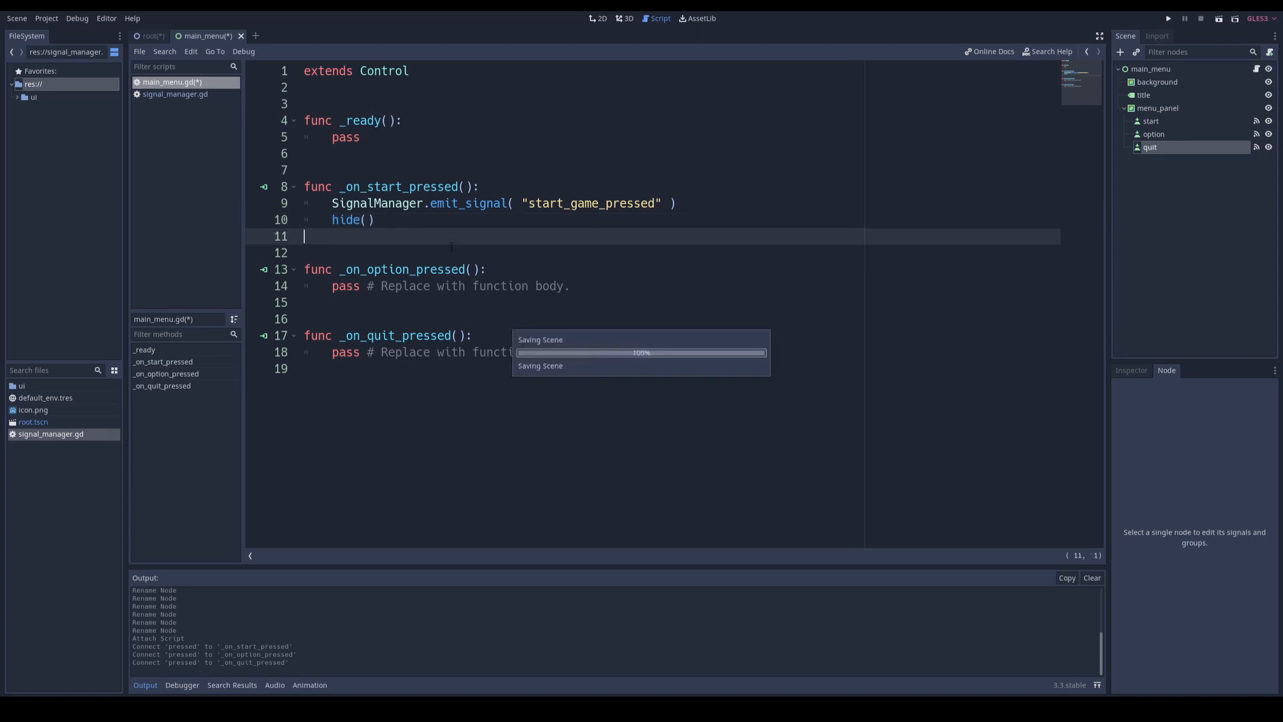
pyautogui.hotkey('ctrl', 's')
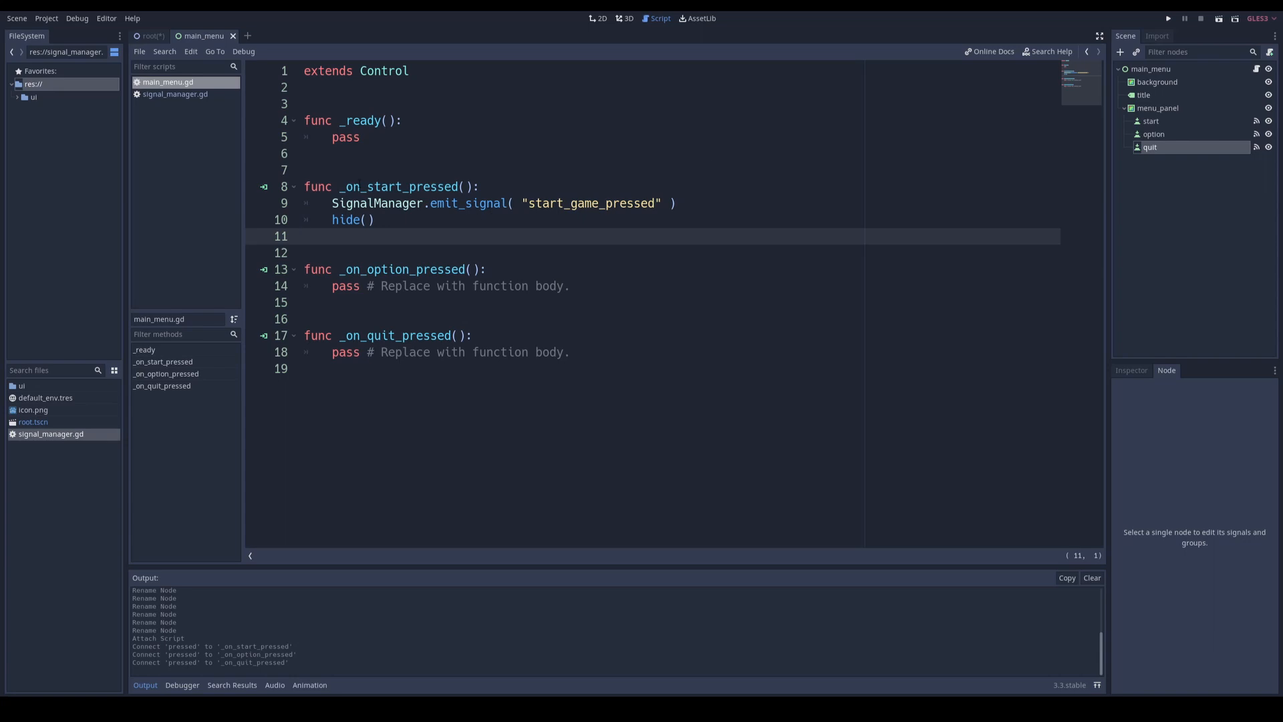
# Step: Attach a new GDScript at res://game.gd to the root scene's game node, using the No Comments template
pyautogui.click(149, 36)
pyautogui.click(1148, 136)
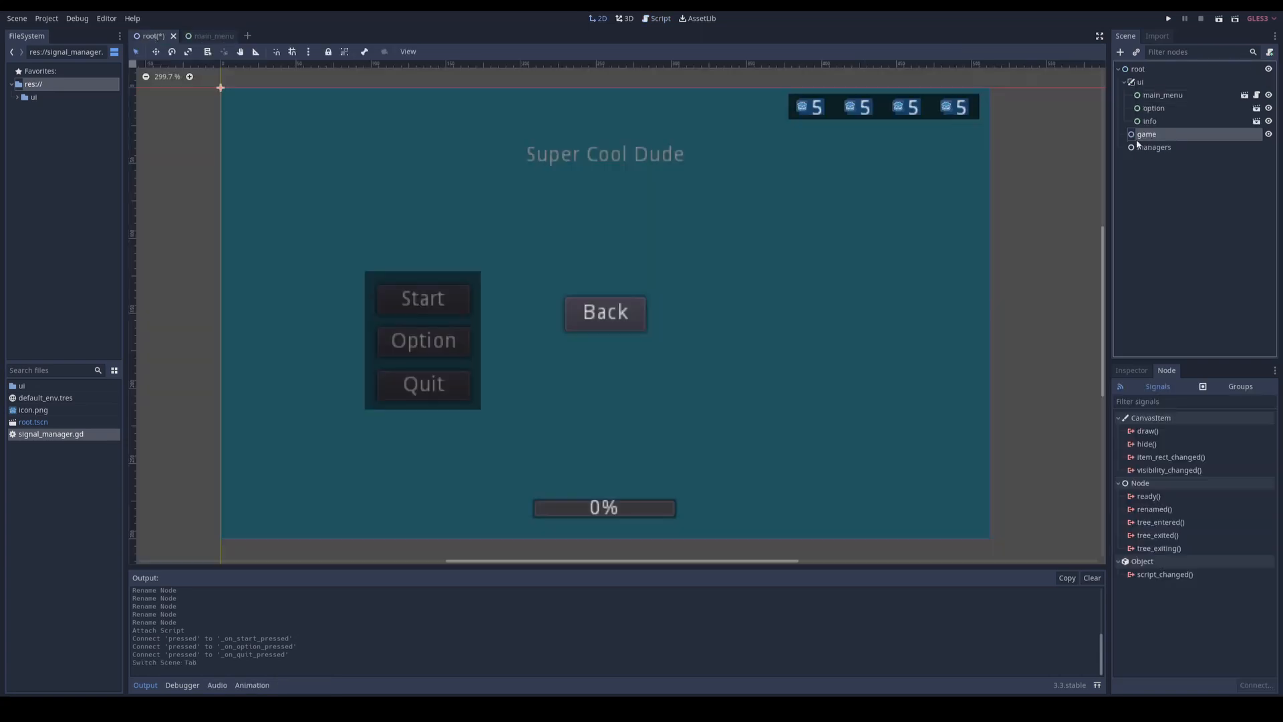
pyautogui.click(1270, 53)
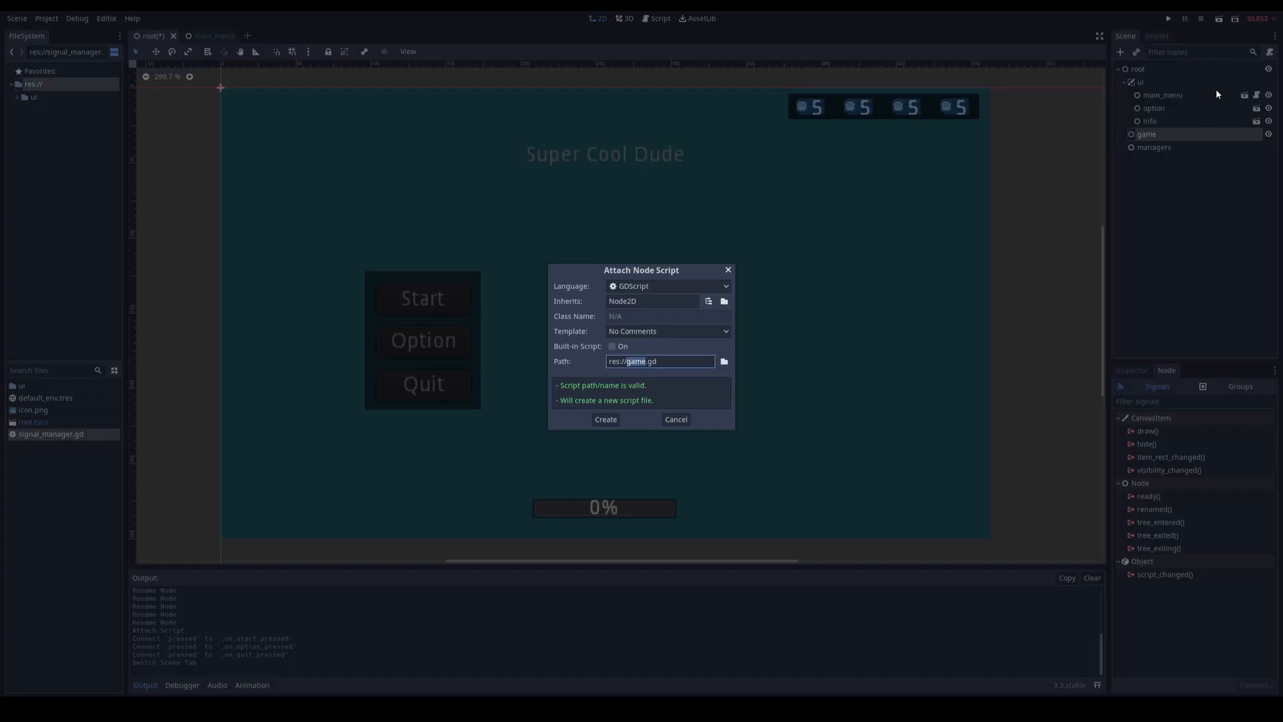
pyautogui.click(606, 419)
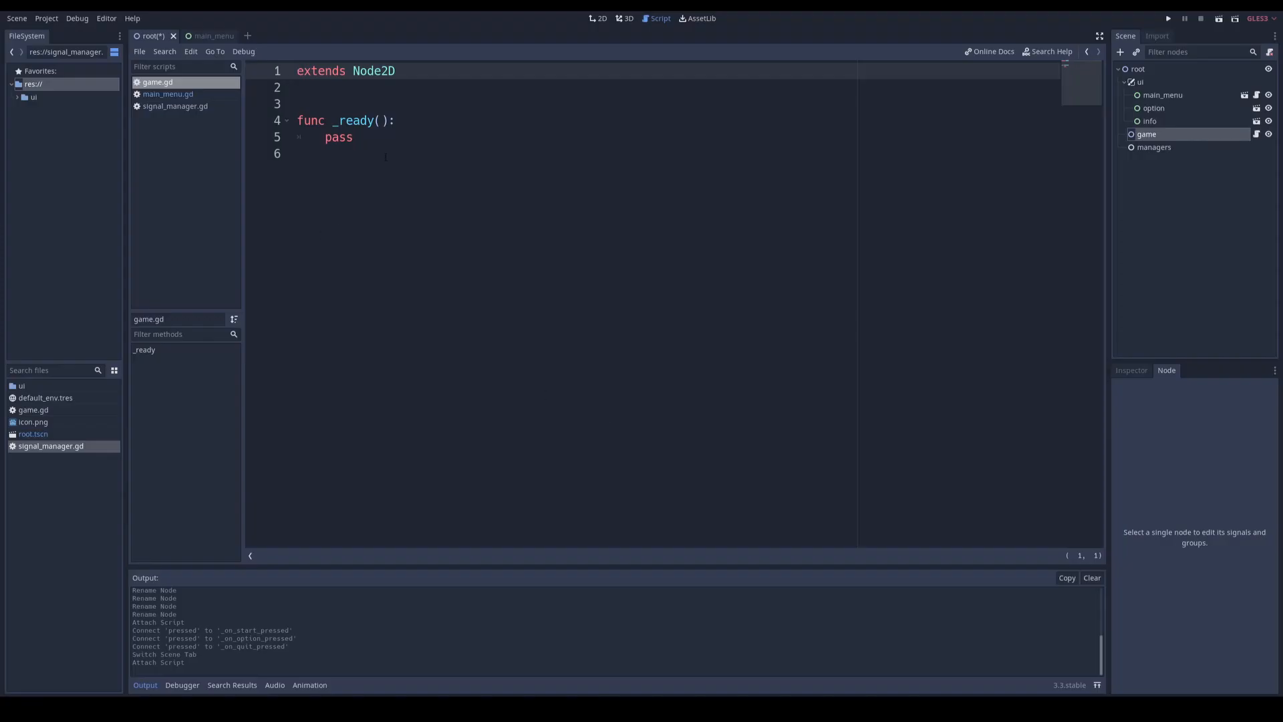
# Step: Replace pass in the _ready function of game.gd with a SignalManager.connect() call for the "start_game_pressed" signal
pyautogui.click(381, 188)
pyautogui.press('Return')
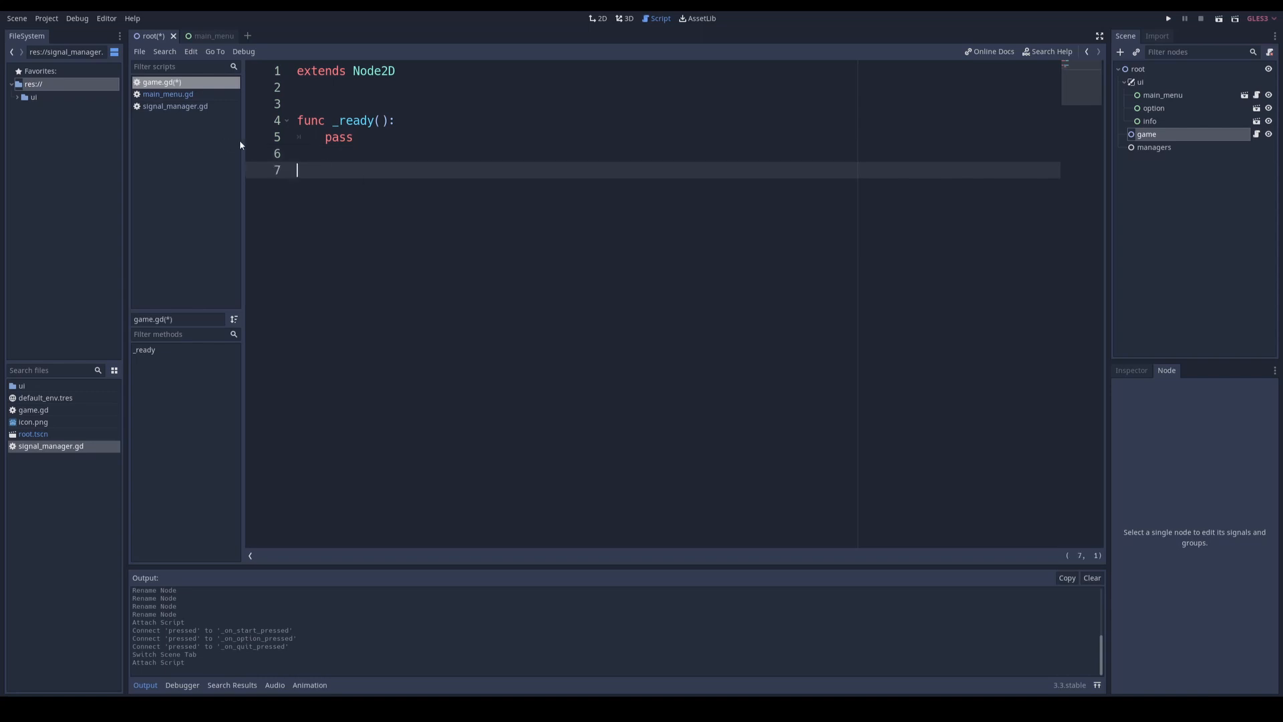
pyautogui.doubleClick(342, 139)
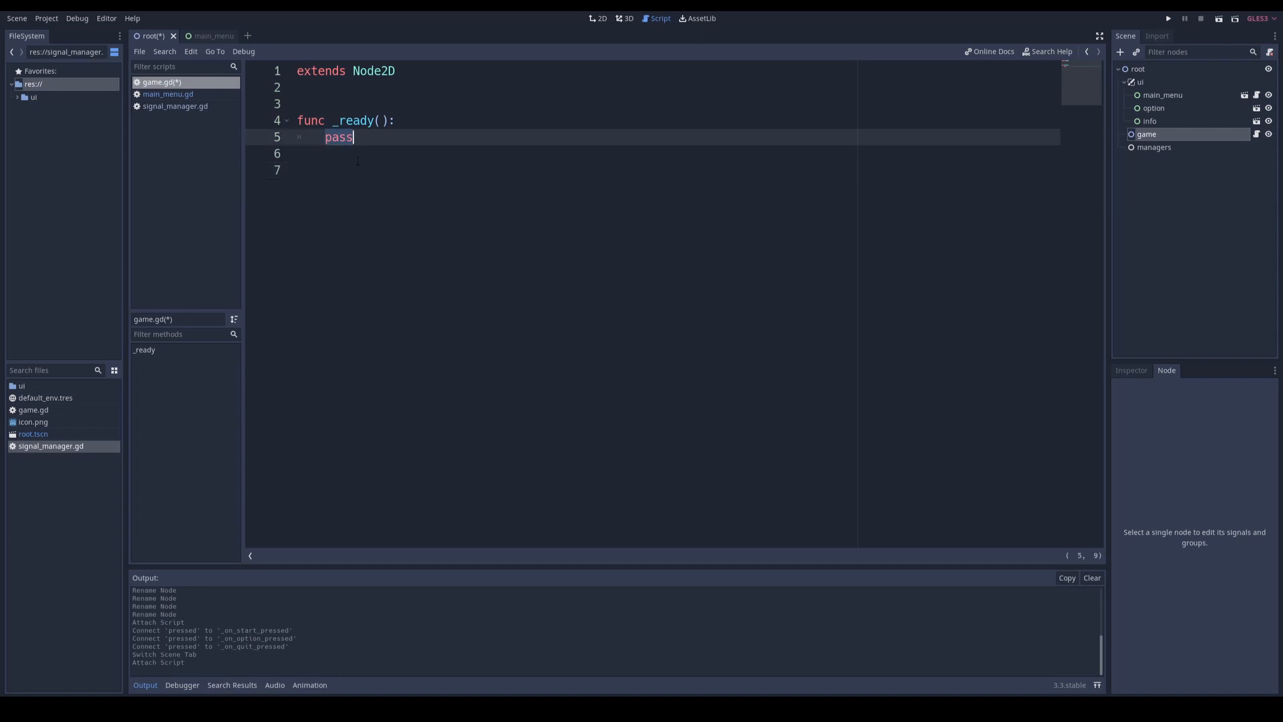
pyautogui.write('SignalManager')
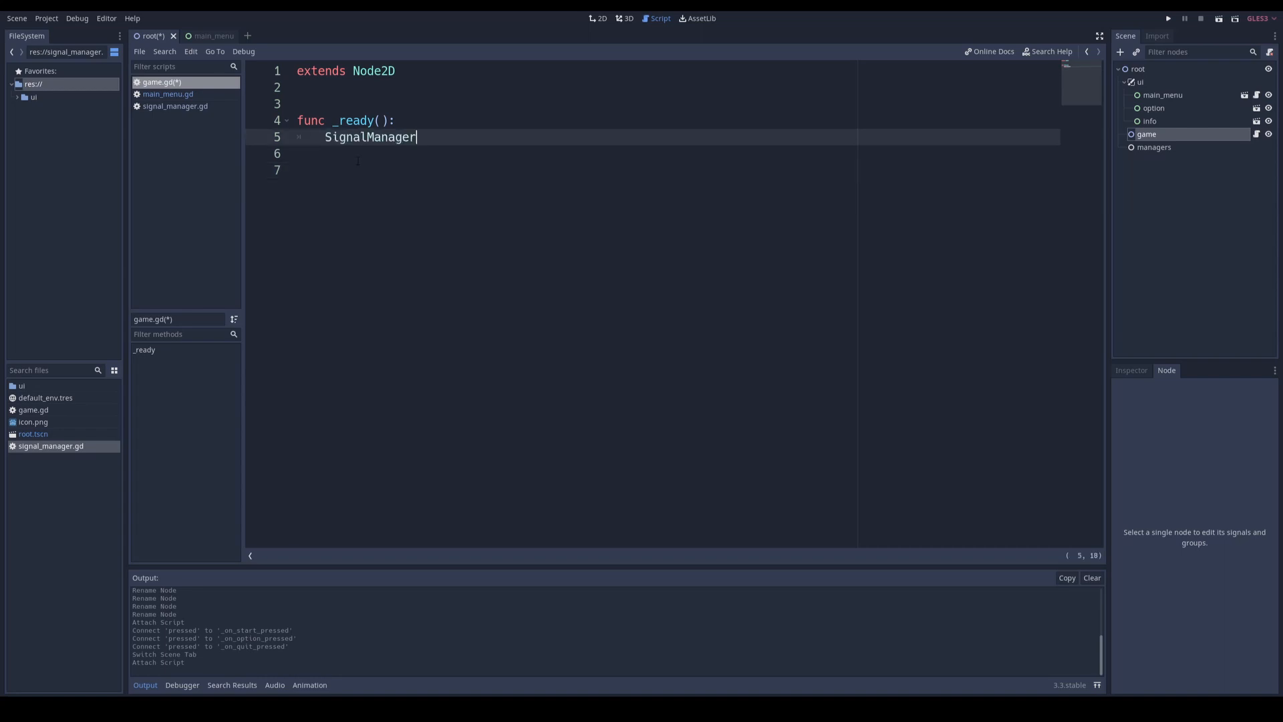
pyautogui.write('.conn')
pyautogui.press('Return')
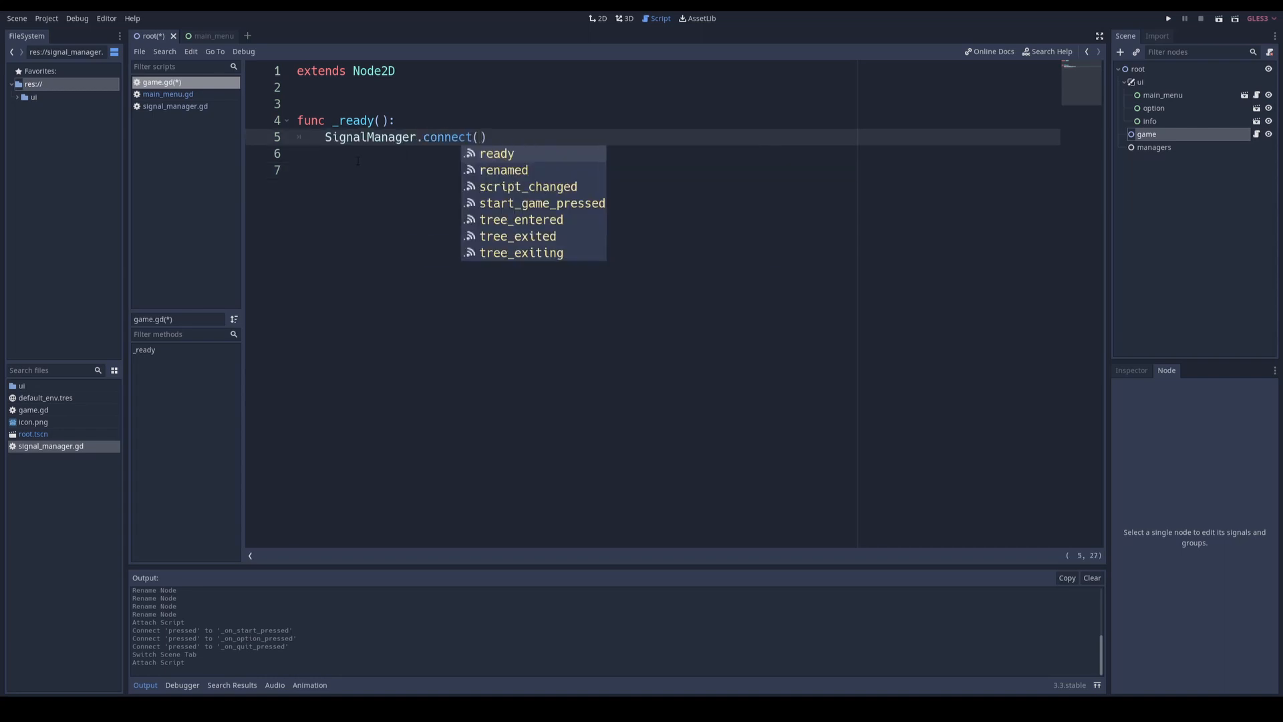
pyautogui.press('Down')
pyautogui.press('Down')
pyautogui.press('Down')
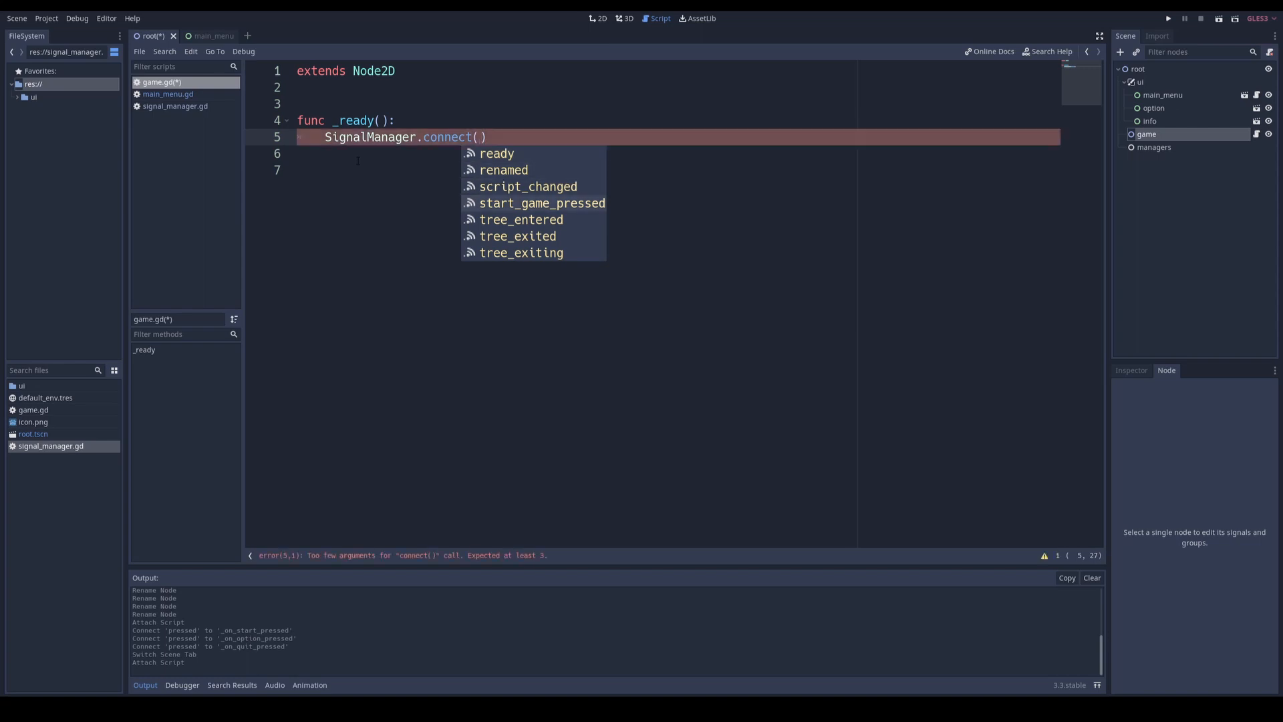
pyautogui.press('Return')
# Step: Complete the connect call's arguments with self as the target and "_on_start_game_pressed" as the method
pyautogui.write(', ')
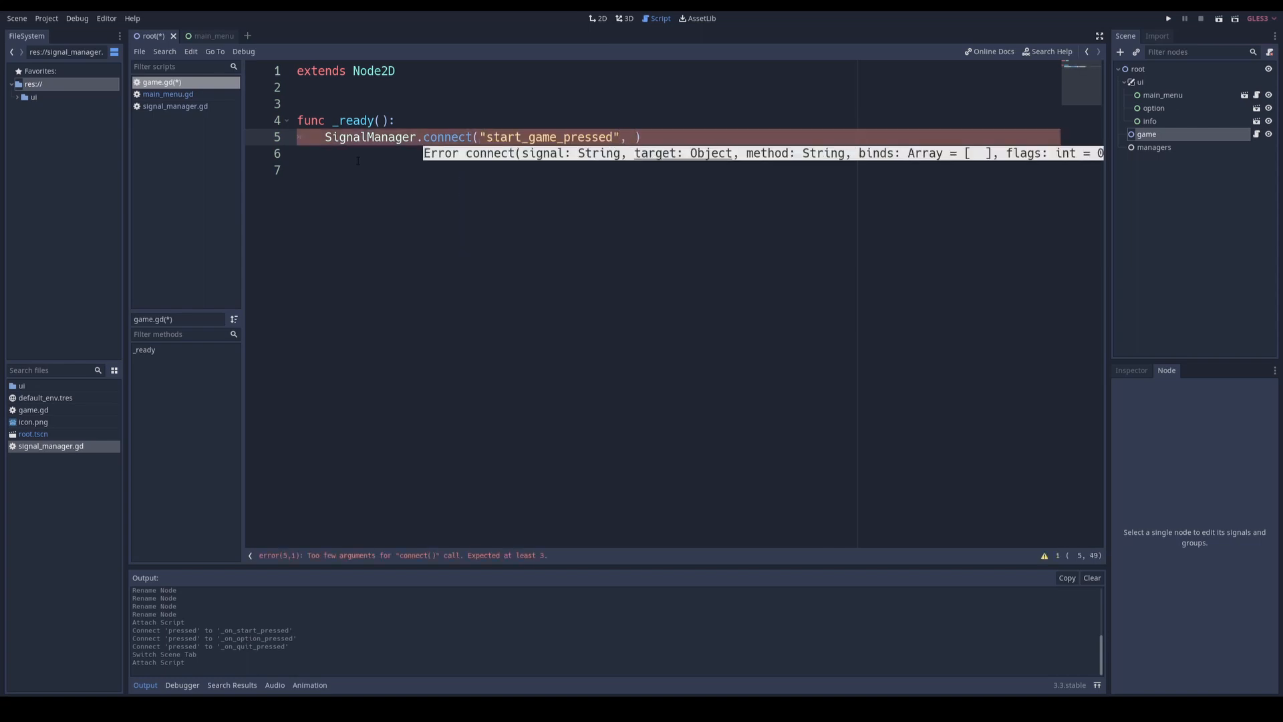
pyautogui.write('self')
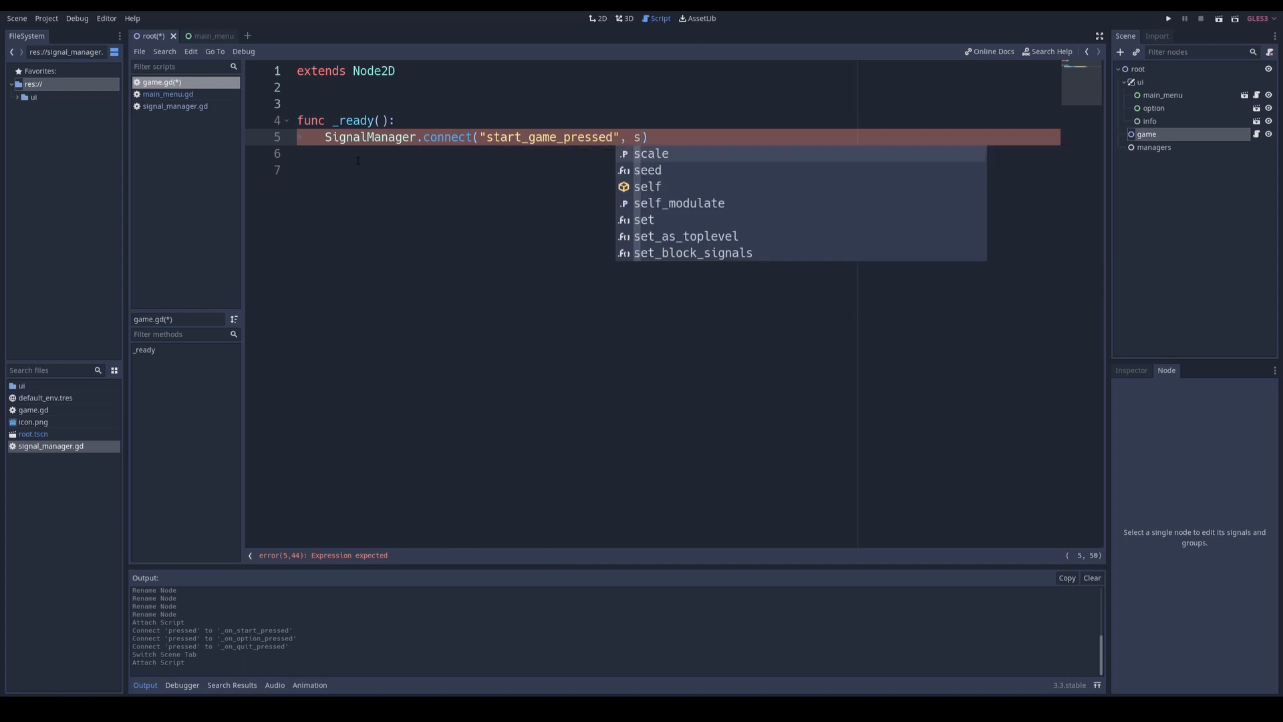
pyautogui.write(', ')
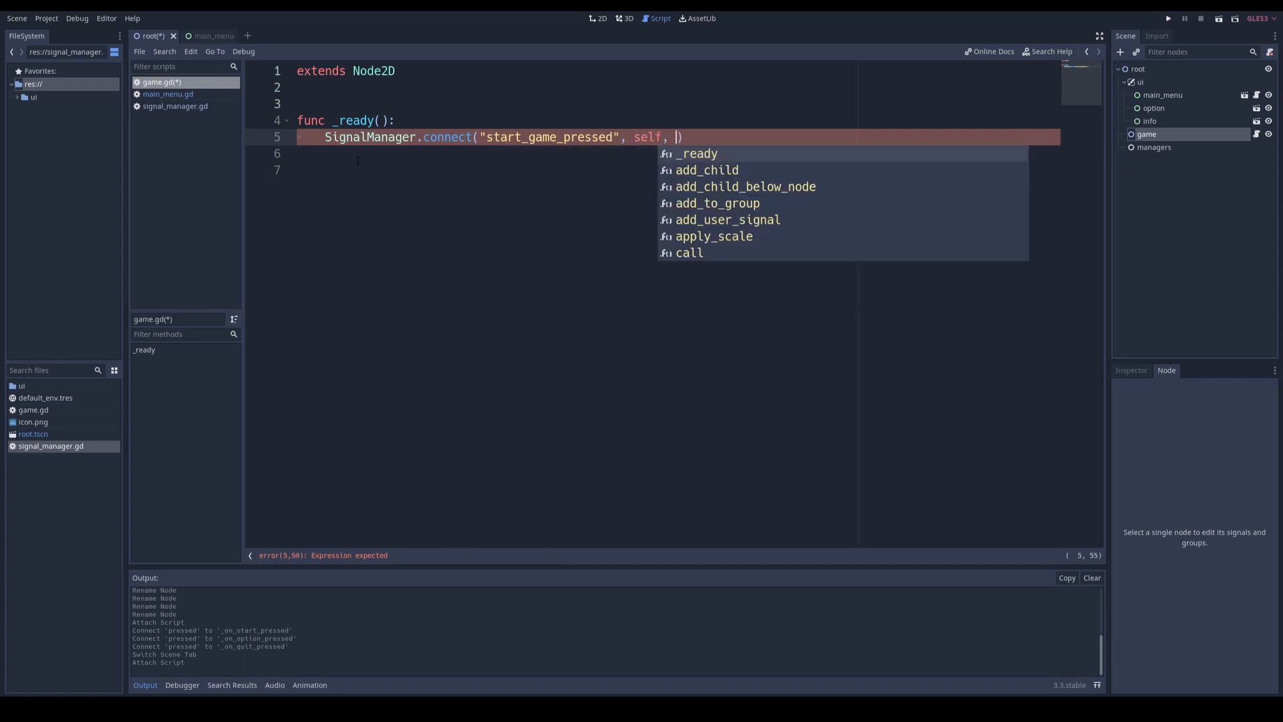
pyautogui.write('"')
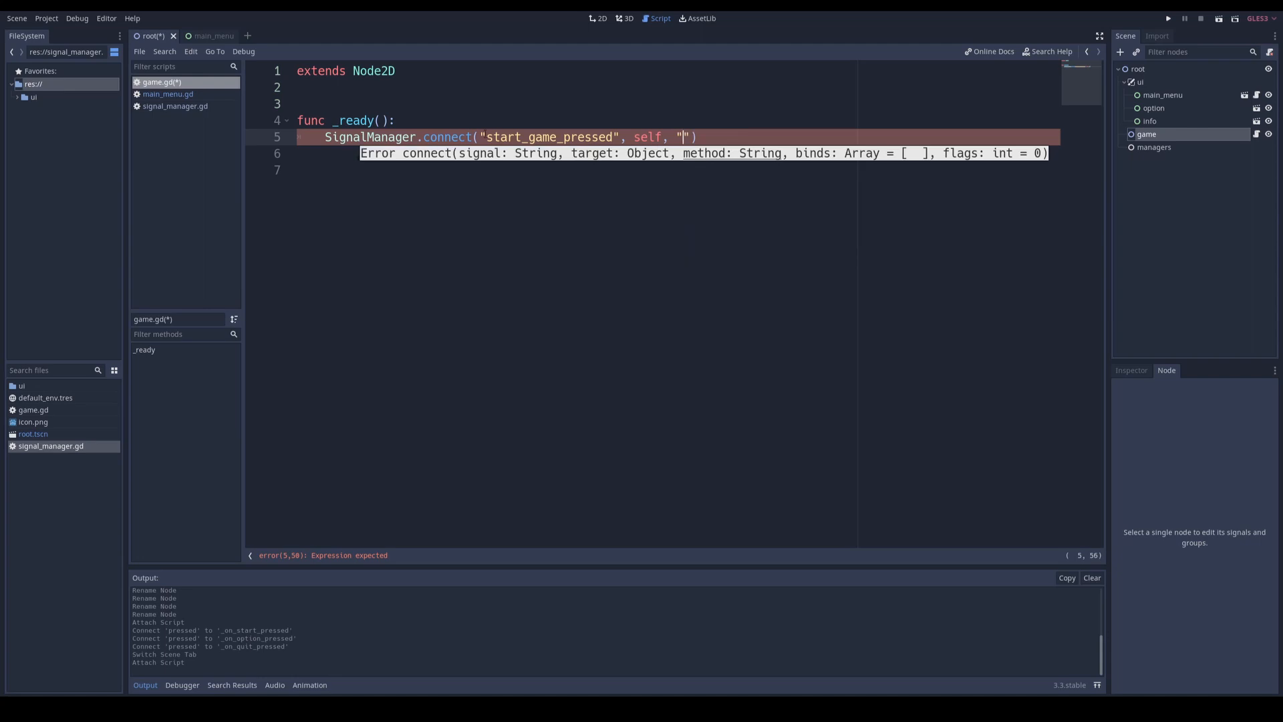
pyautogui.doubleClick(523, 137)
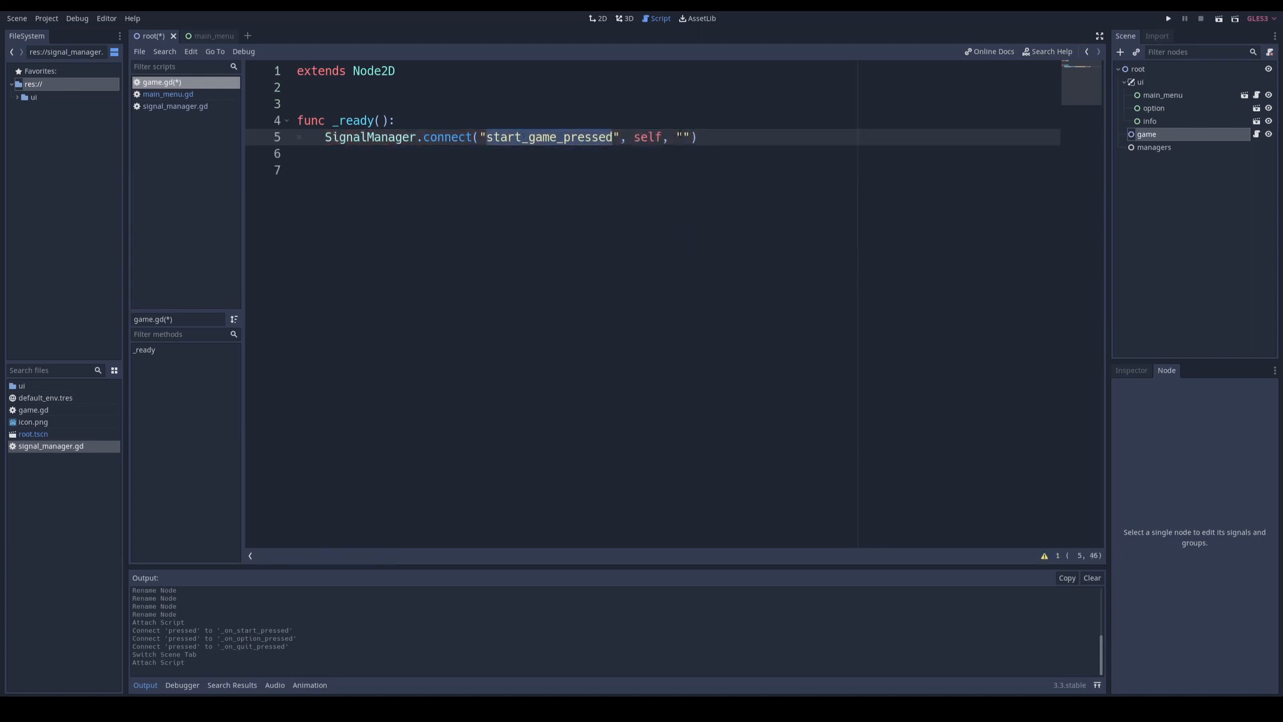
pyautogui.click(683, 137)
pyautogui.write('_on_start_game_pressed')
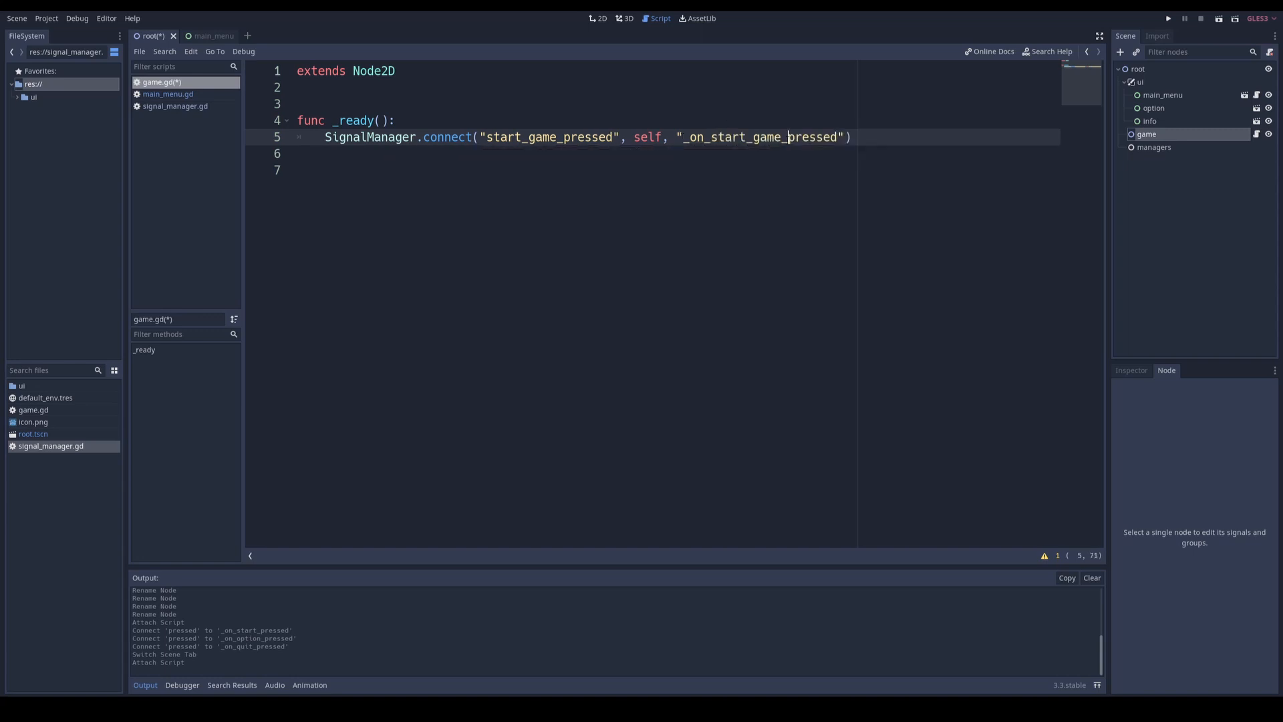
# Step: Define the function _on_start_game_pressed() below _ready in game.gd with the body print( "Game started!" )
pyautogui.click(514, 211)
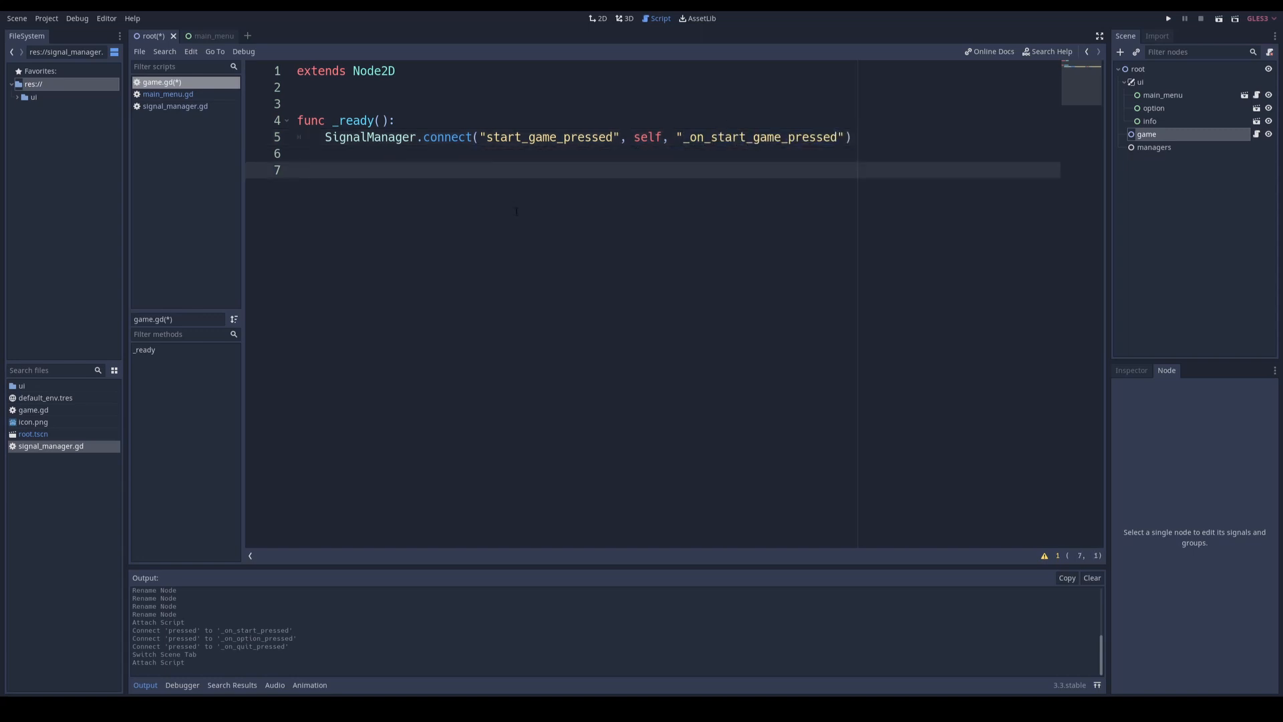
pyautogui.write('func _on_start_game_pressed')
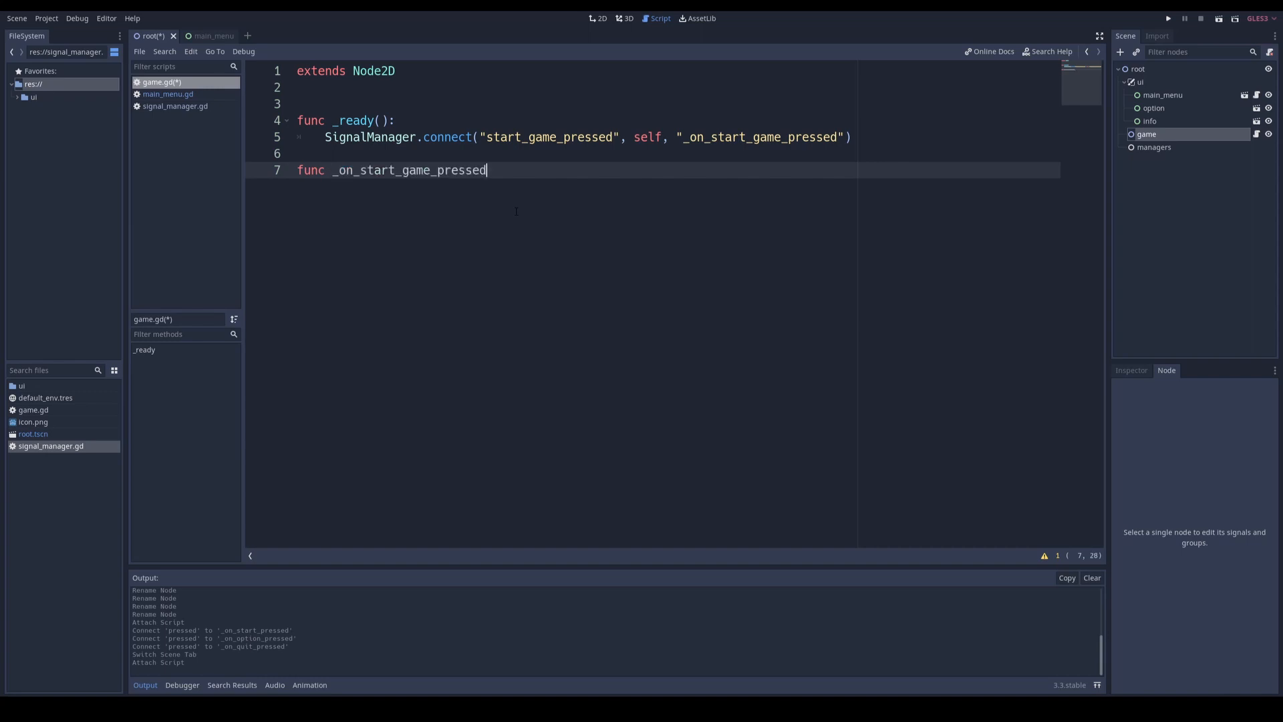
pyautogui.write('():')
pyautogui.press('Return')
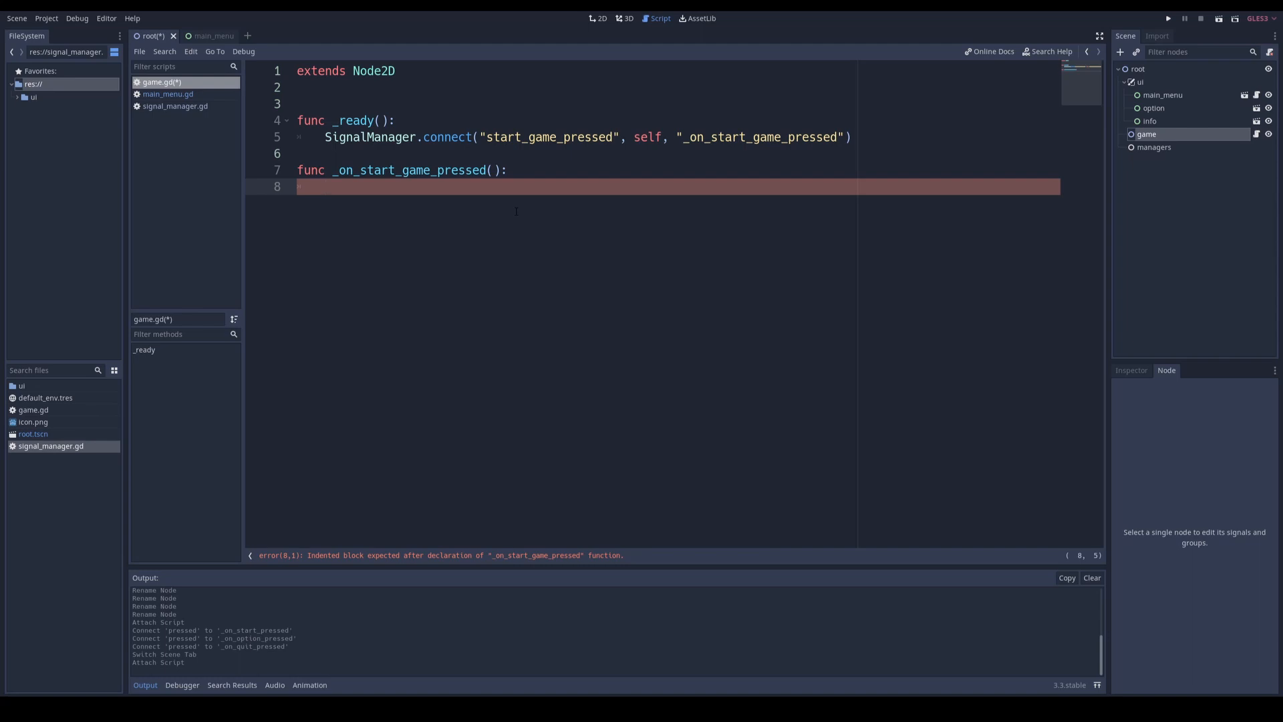
pyautogui.write('print( "Game started!" )')
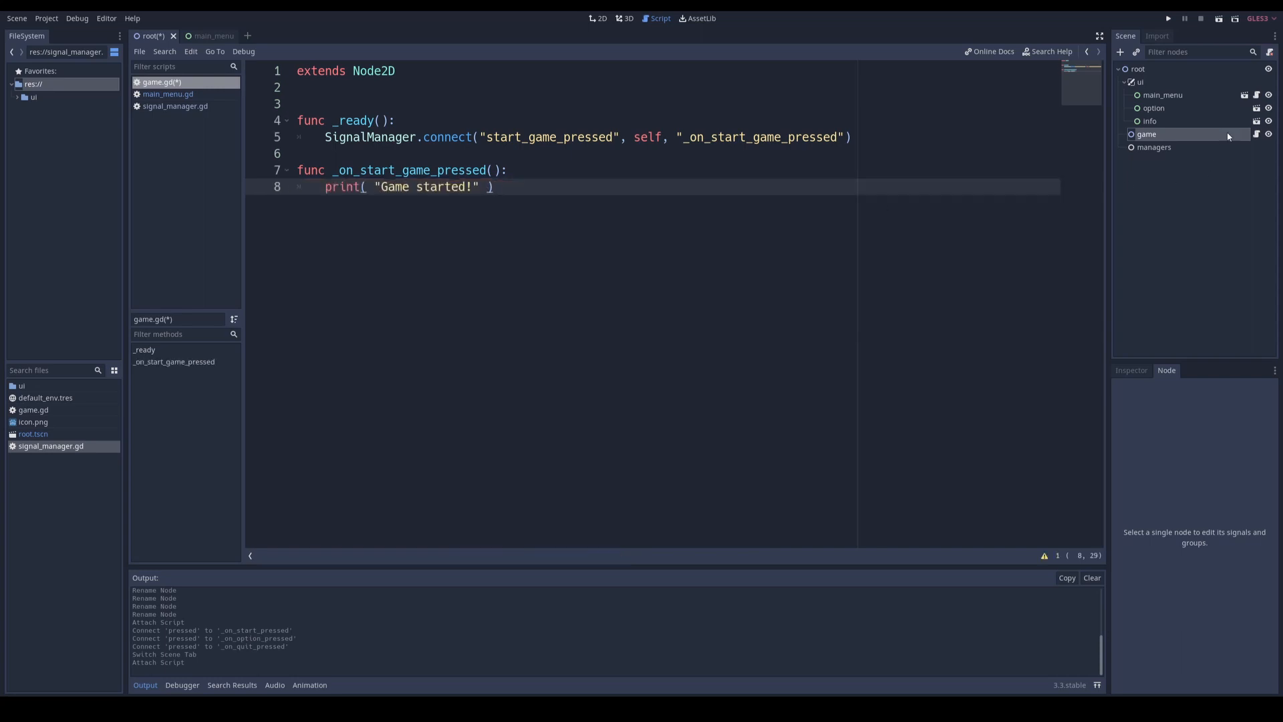
# Step: Hide the option and info nodes in the root scene
pyautogui.click(1269, 109)
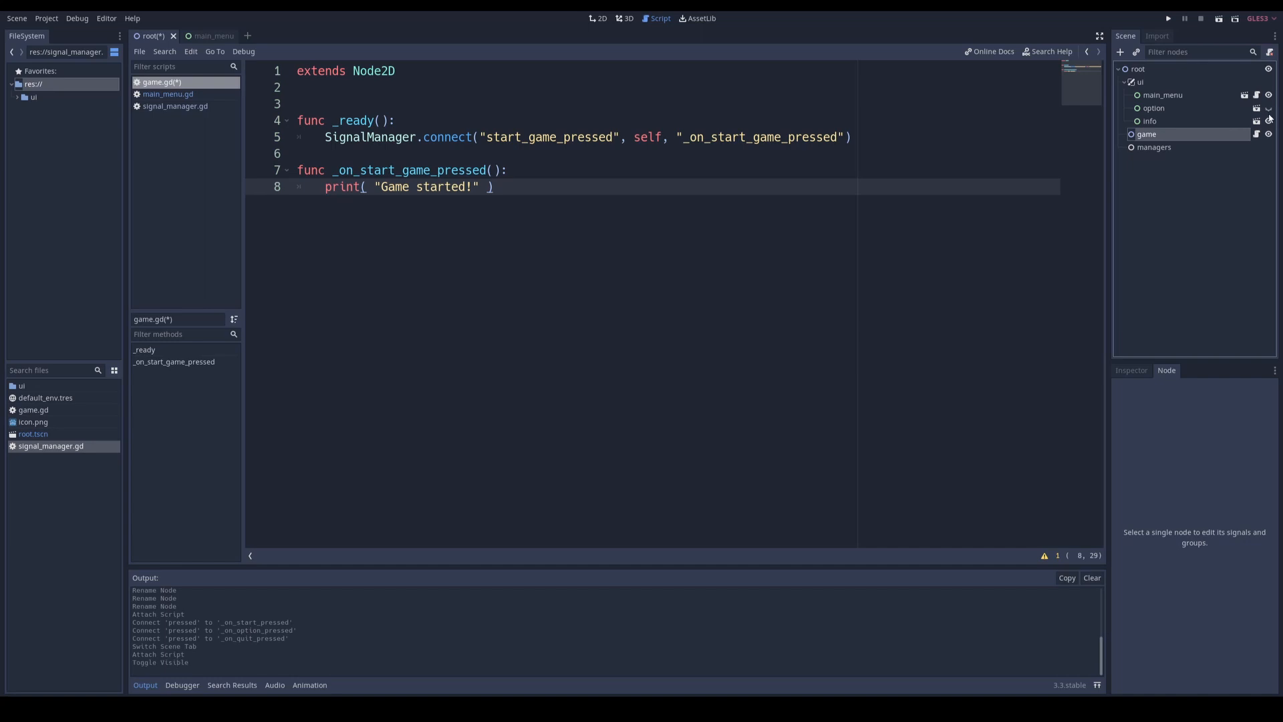
pyautogui.click(1269, 121)
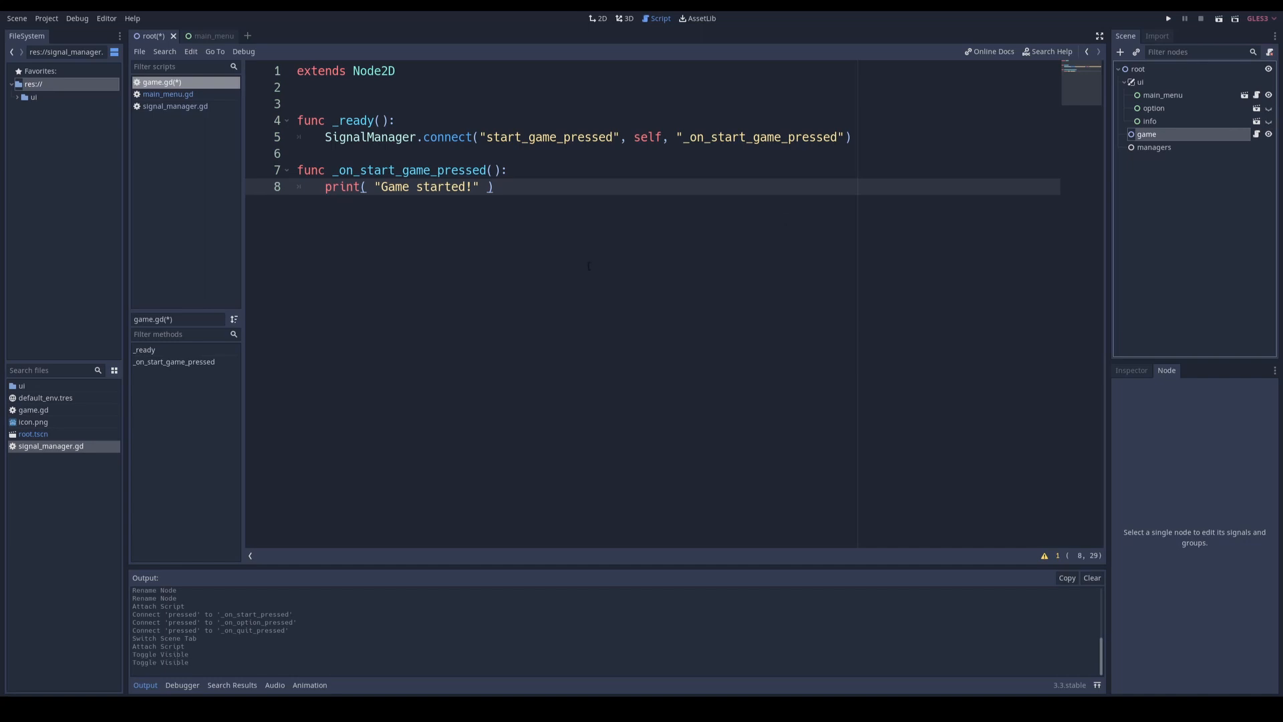
# Step: Run the project, test the Start button, check the output and stop the running game
pyautogui.press('F5')
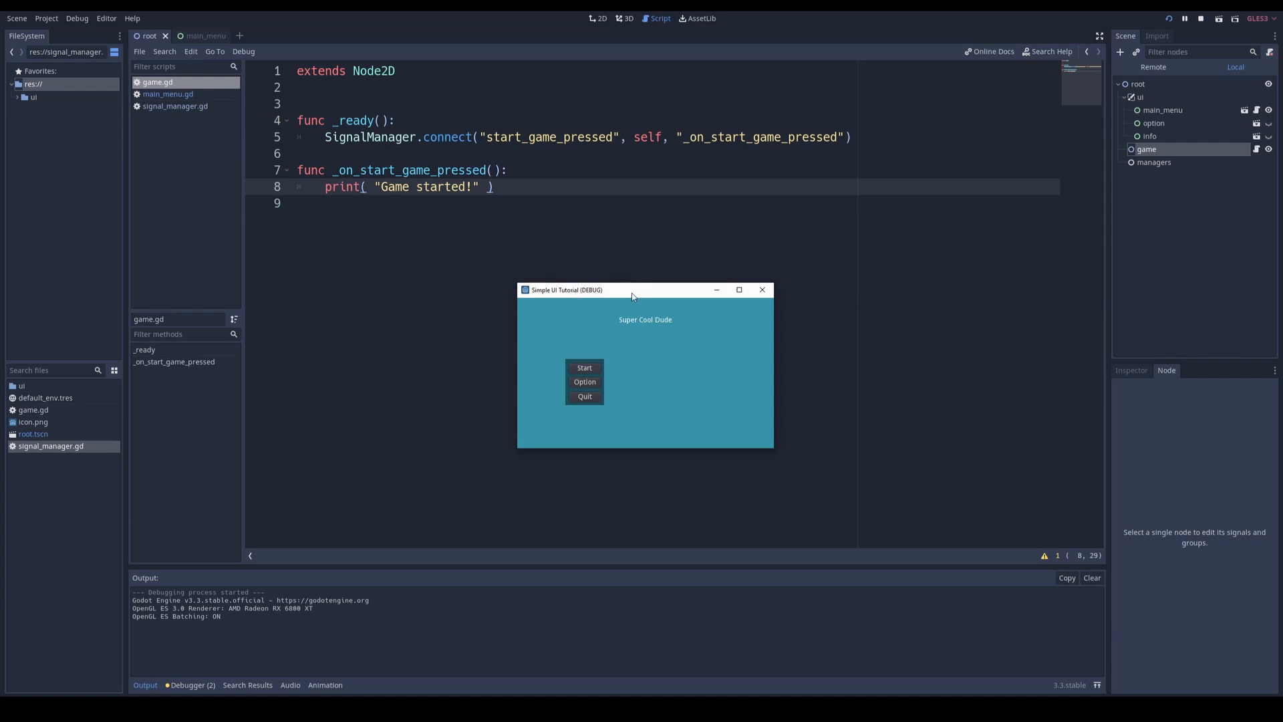
pyautogui.click(590, 370)
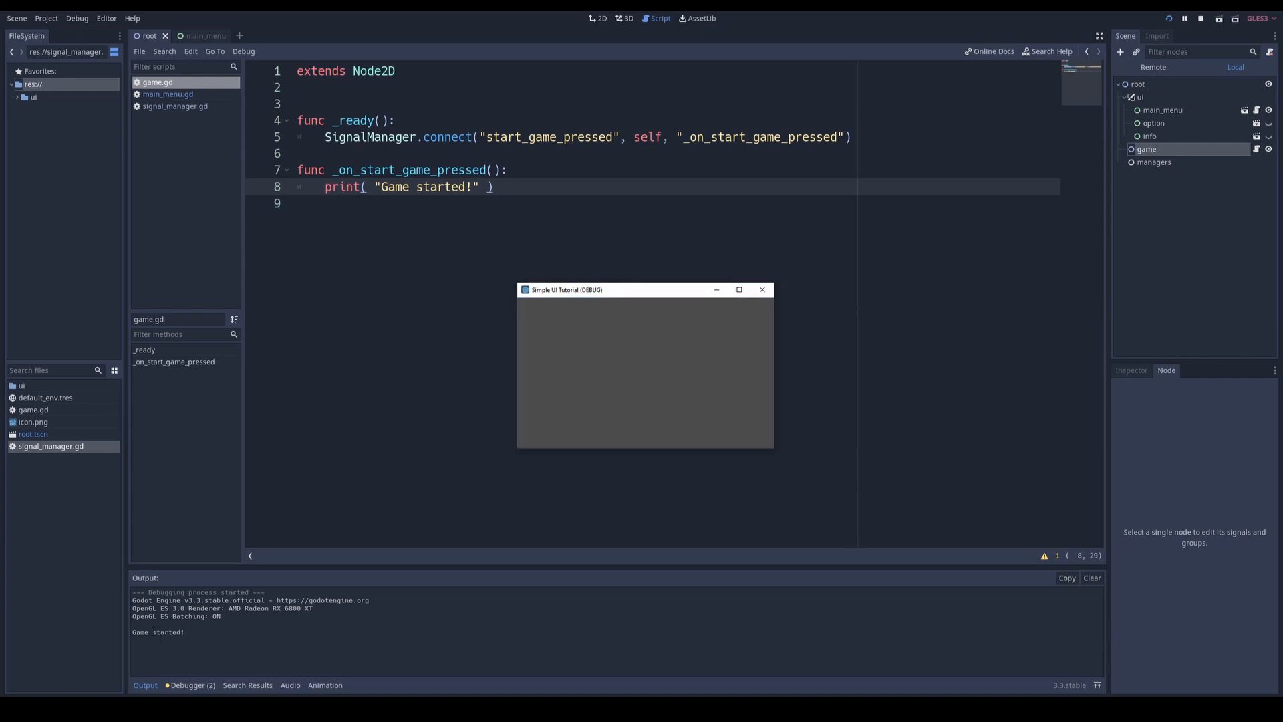
pyautogui.click(189, 633)
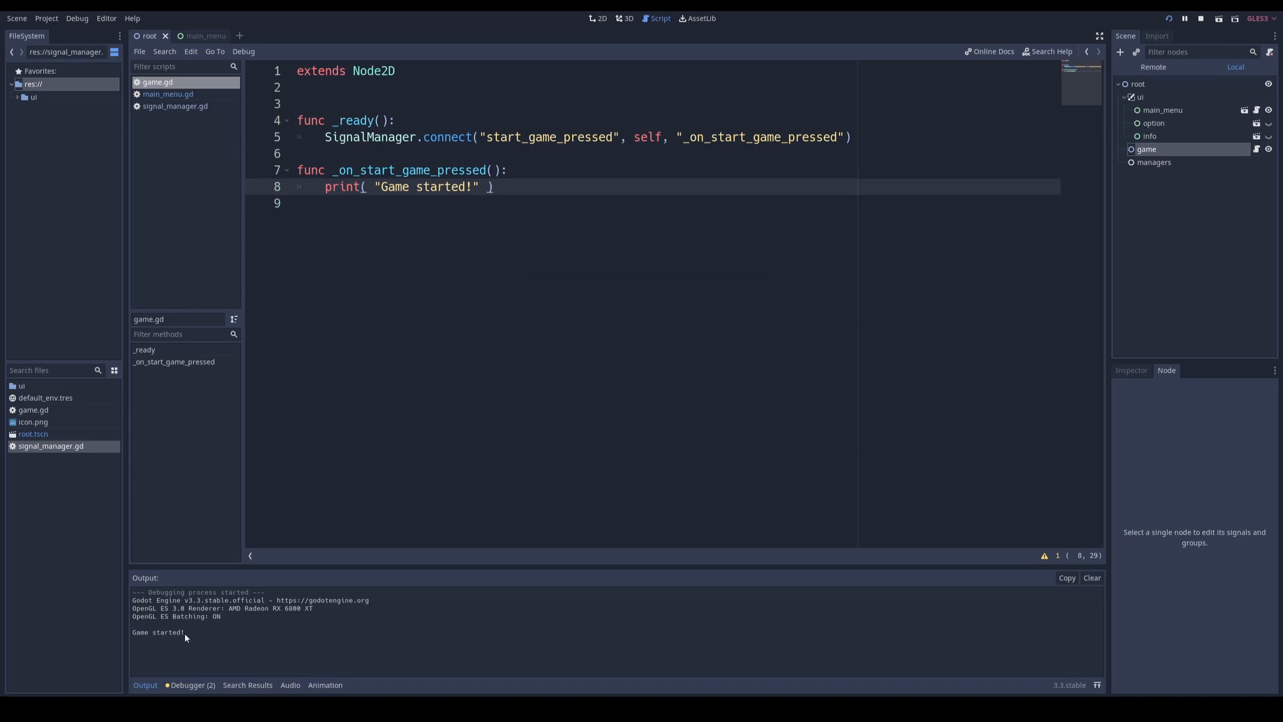
pyautogui.press('F8')
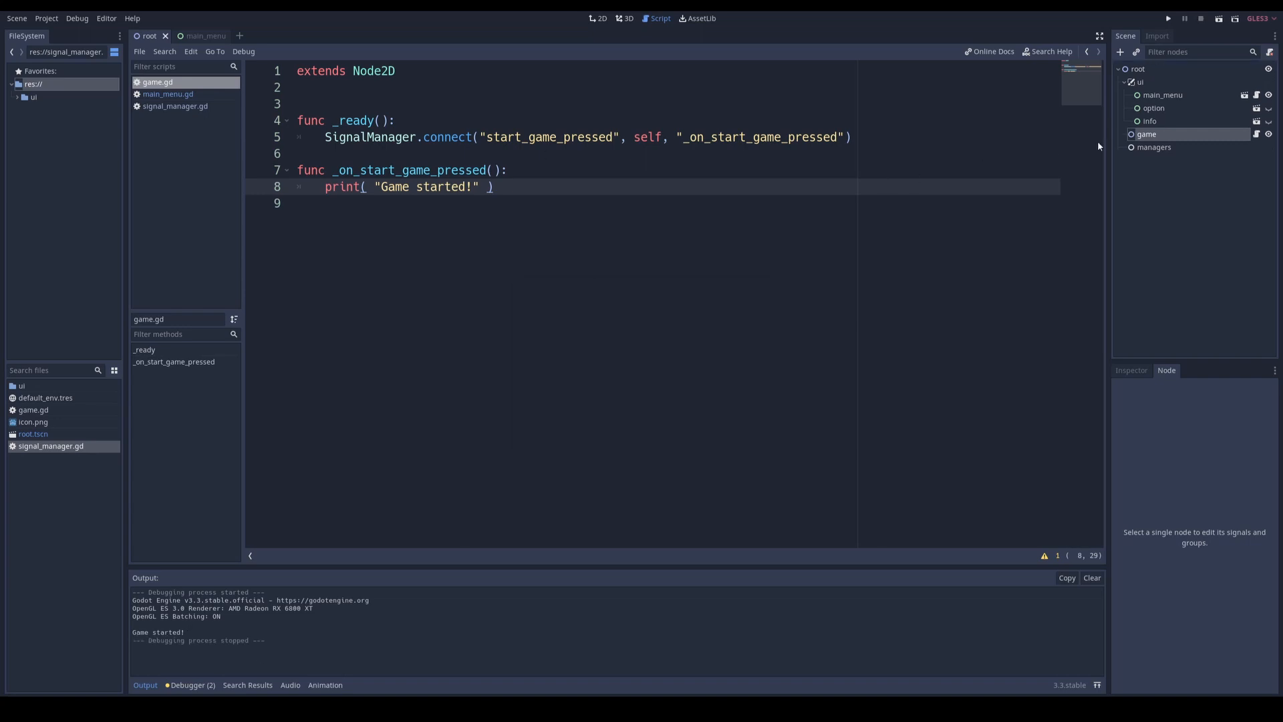
# Step: Open the info scene and attach a new GDScript at res://ui/info.gd to its root node, using the No Comments template
pyautogui.click(1150, 123)
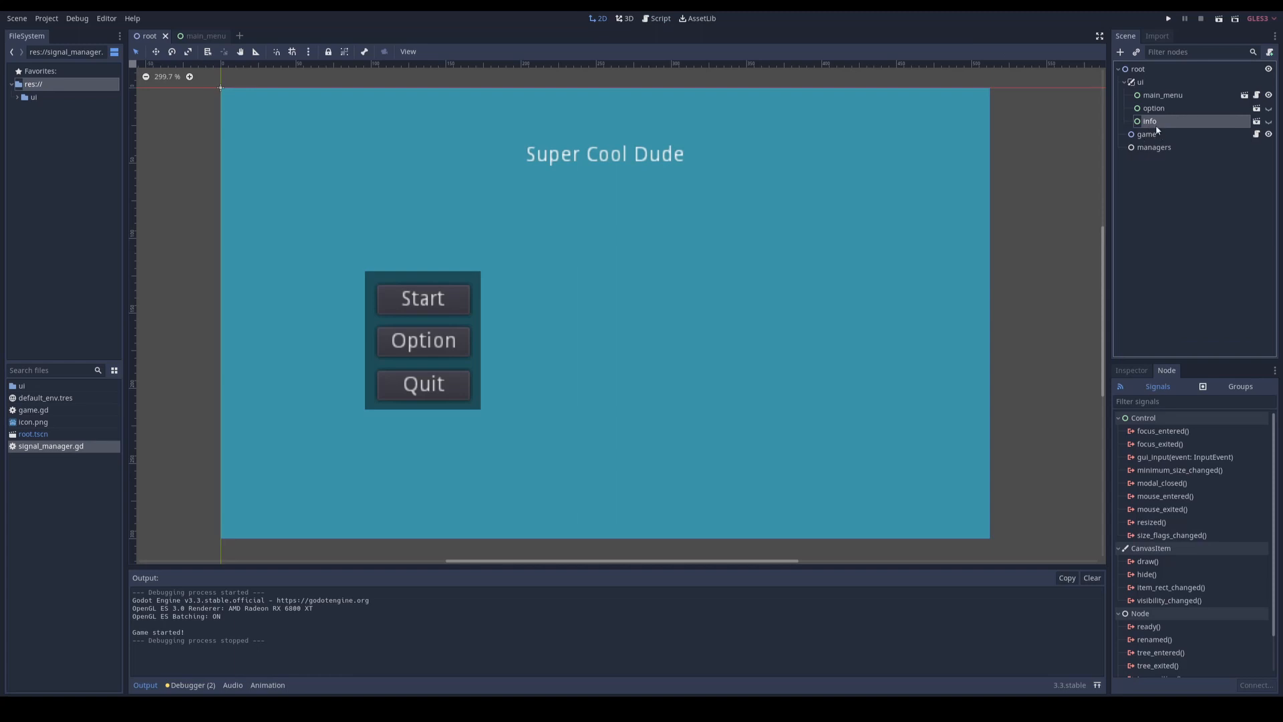
pyautogui.click(1257, 122)
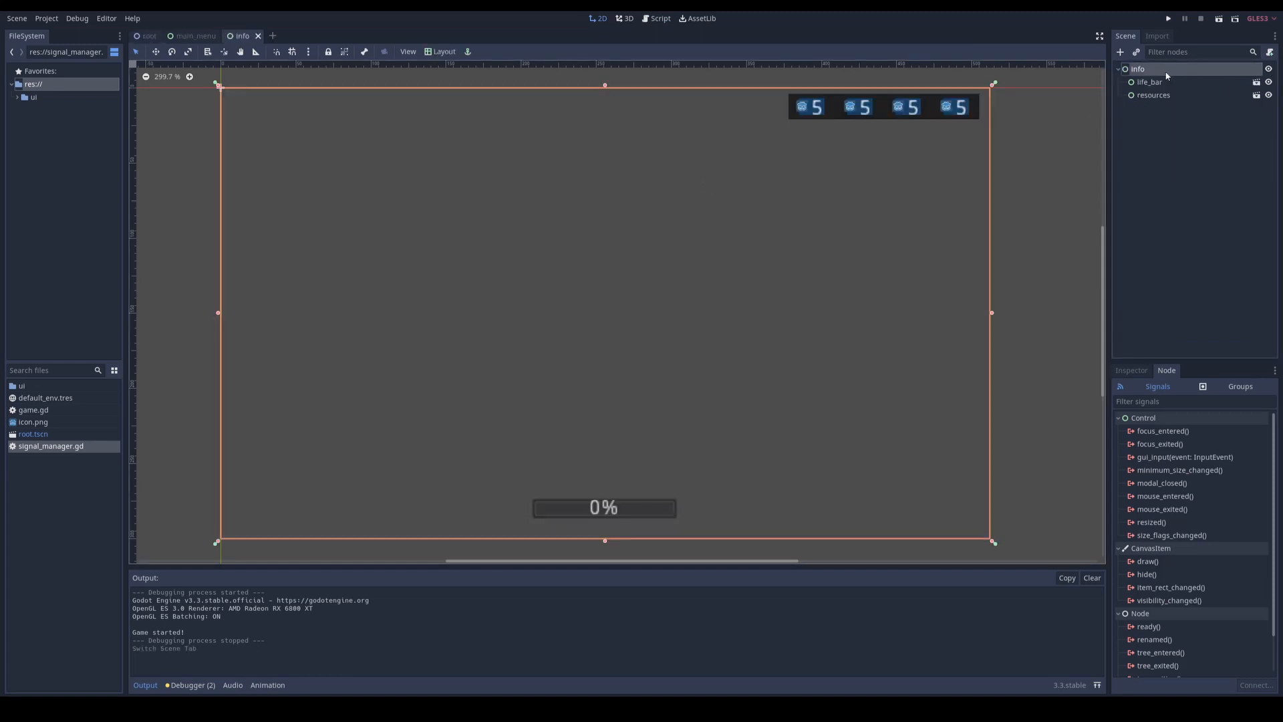
pyautogui.click(1269, 53)
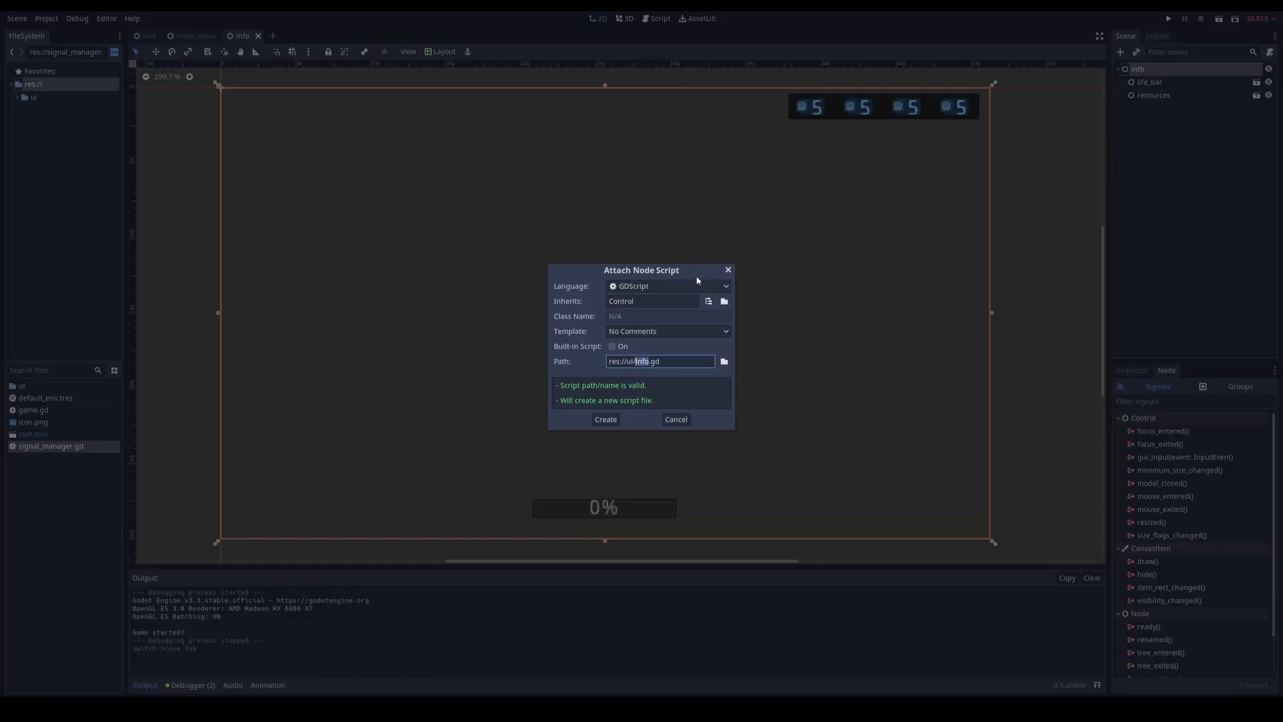
pyautogui.click(606, 419)
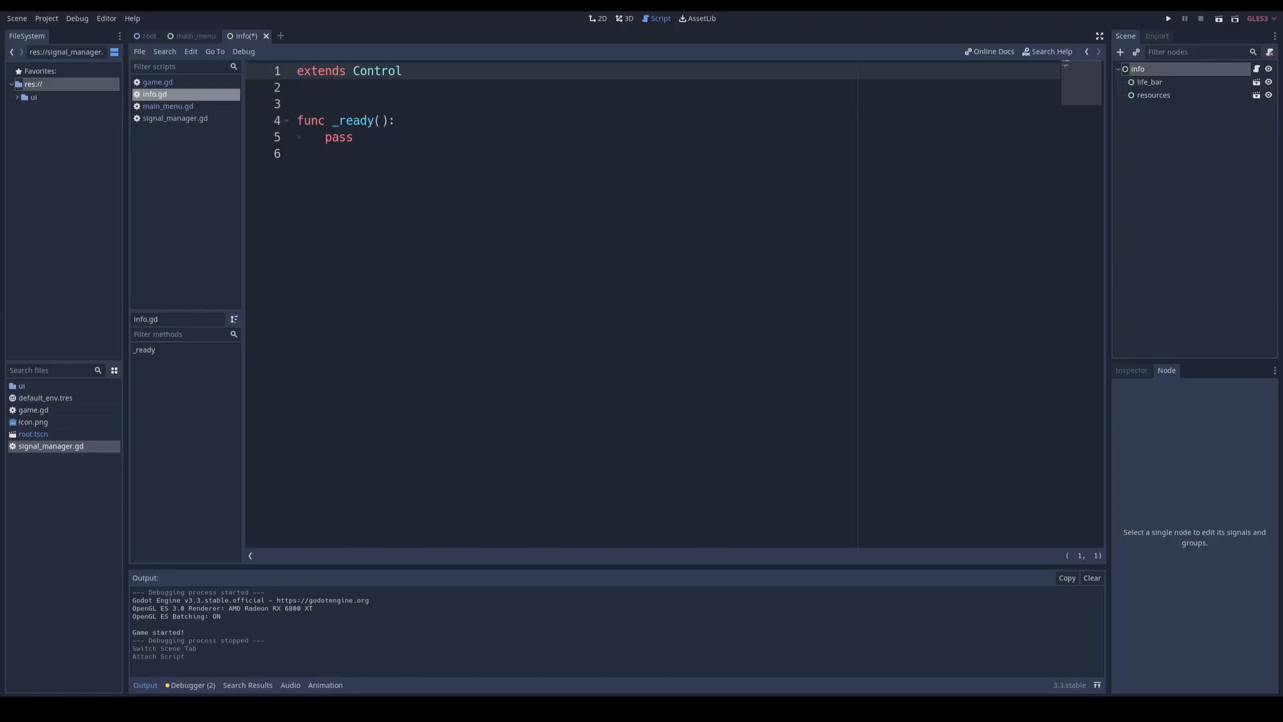
# Step: Copy the connect call and _on_start_game_pressed function from game.gd over pass in info.gd, and replace the print line with show()
pyautogui.click(166, 83)
pyautogui.moveTo(496, 188); pyautogui.dragTo(325, 137)
pyautogui.hotkey('ctrl', 'c')
pyautogui.click(160, 94)
pyautogui.doubleClick(336, 137)
pyautogui.hotkey('ctrl', 'v')
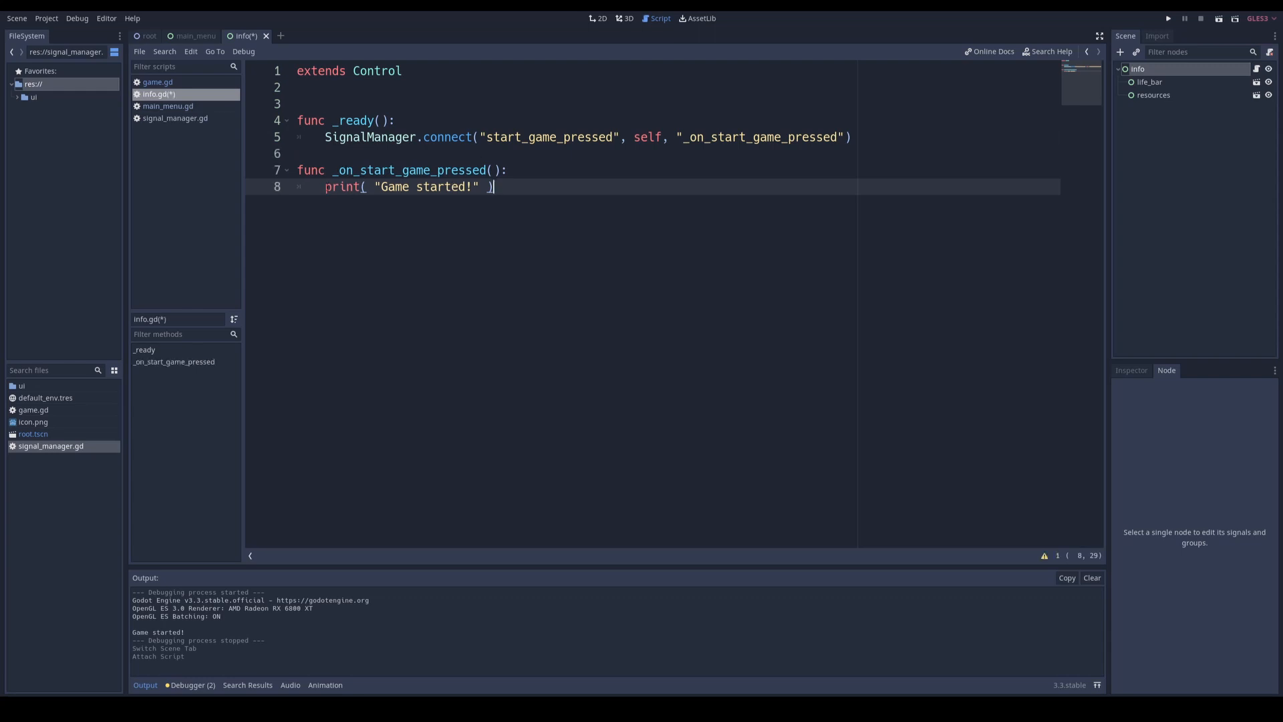
pyautogui.hotkey('shift', 'Home')
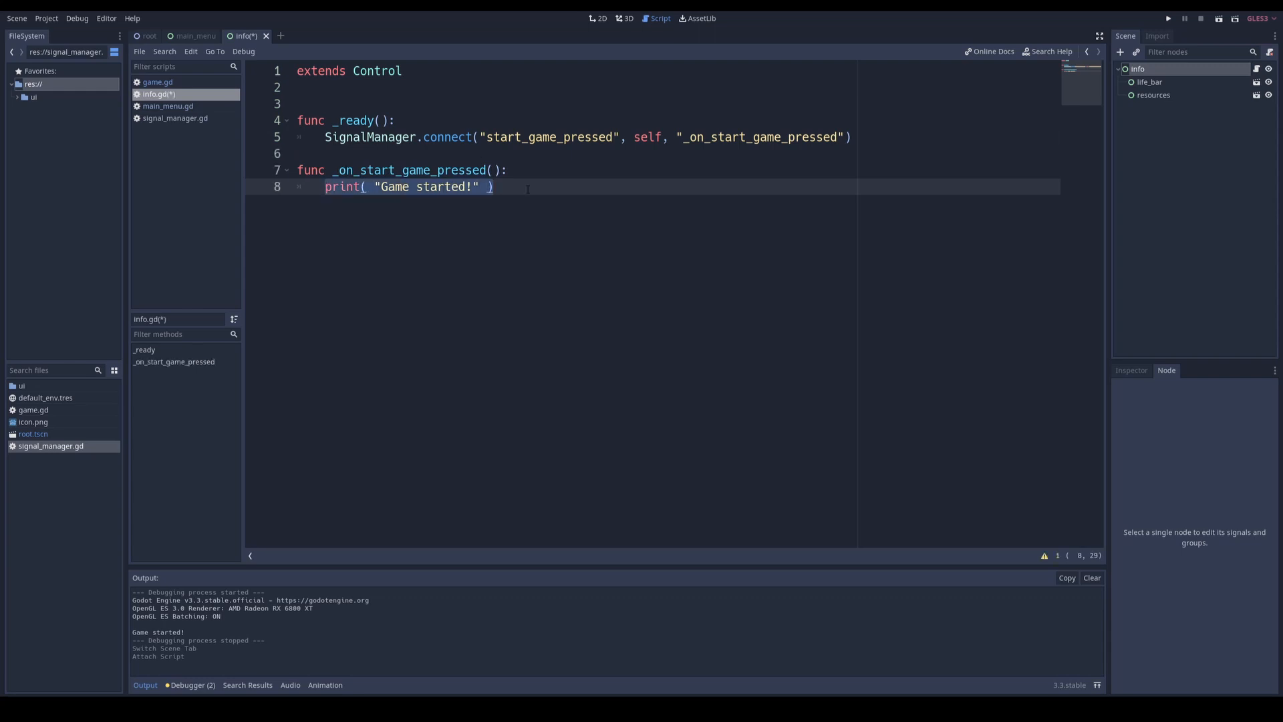
pyautogui.write('show()')
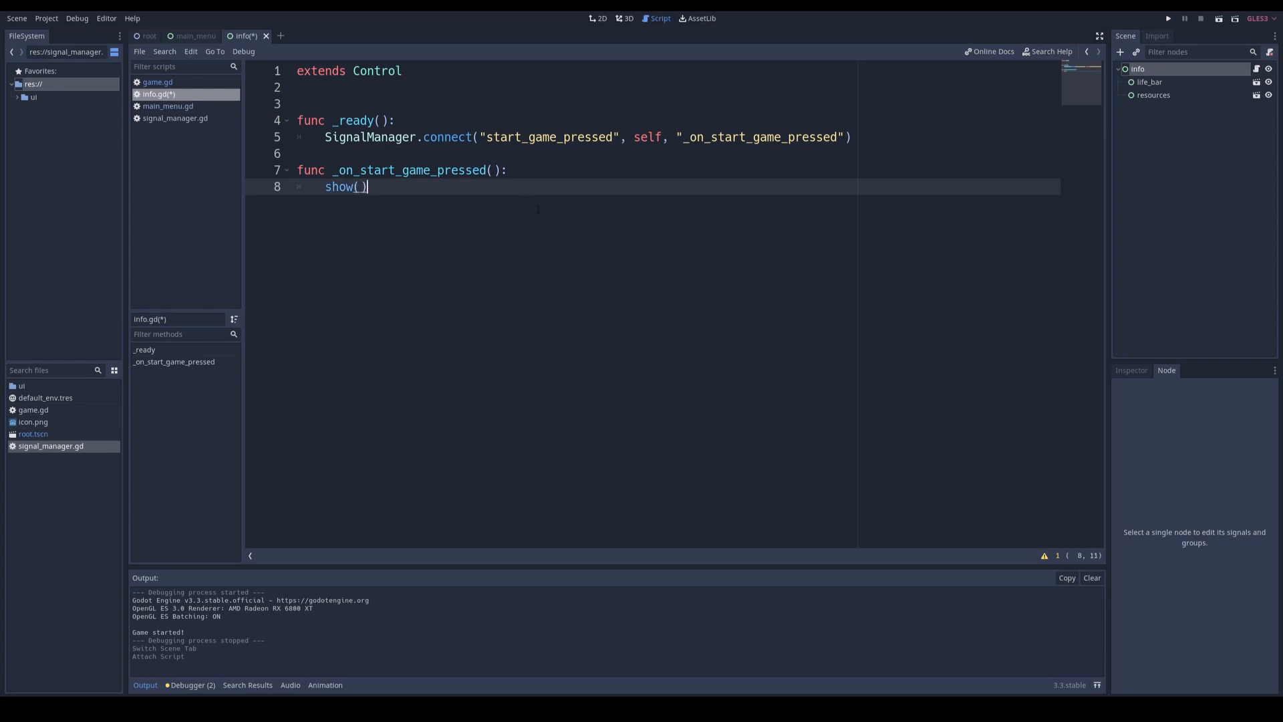
# Step: Try an info.show() call below hide() in the _on_start_pressed function of main_menu.gd, and delete that line
pyautogui.click(170, 108)
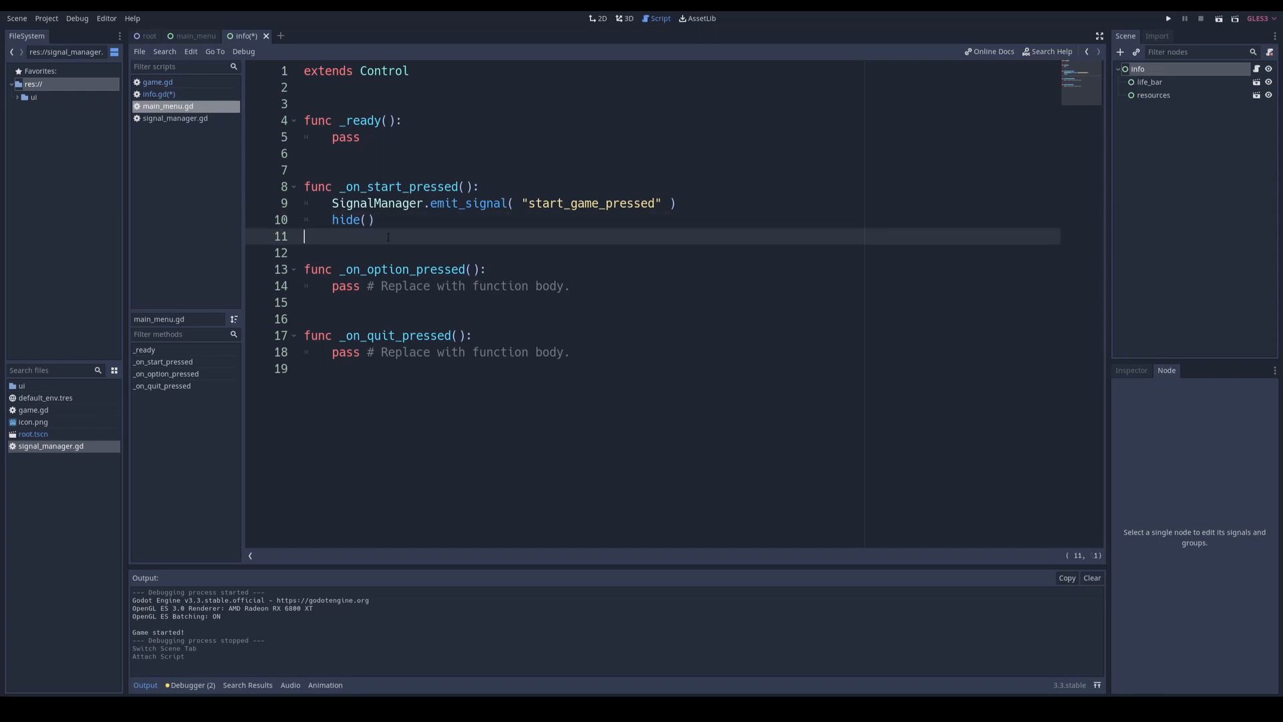
pyautogui.press('Tab')
pyautogui.write('info.show()')
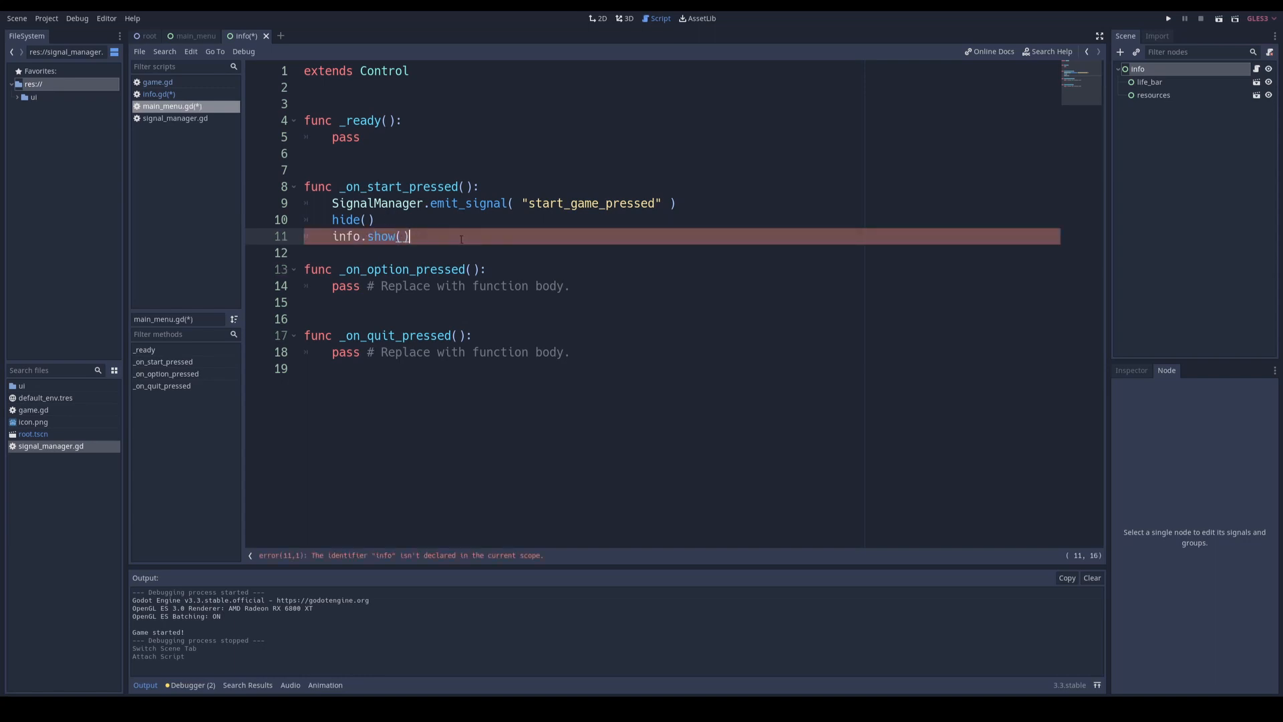
pyautogui.moveTo(461, 239); pyautogui.dragTo(465, 224)
pyautogui.press('BackSpace')
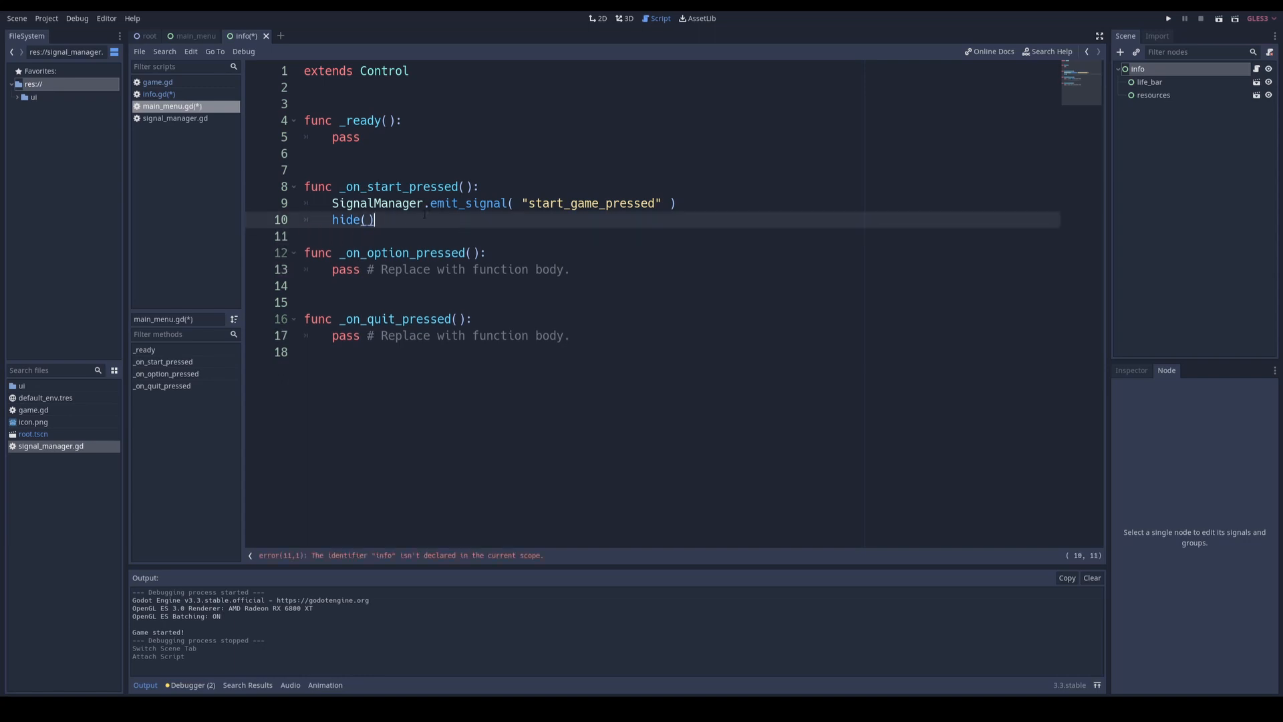
pyautogui.doubleClick(406, 203)
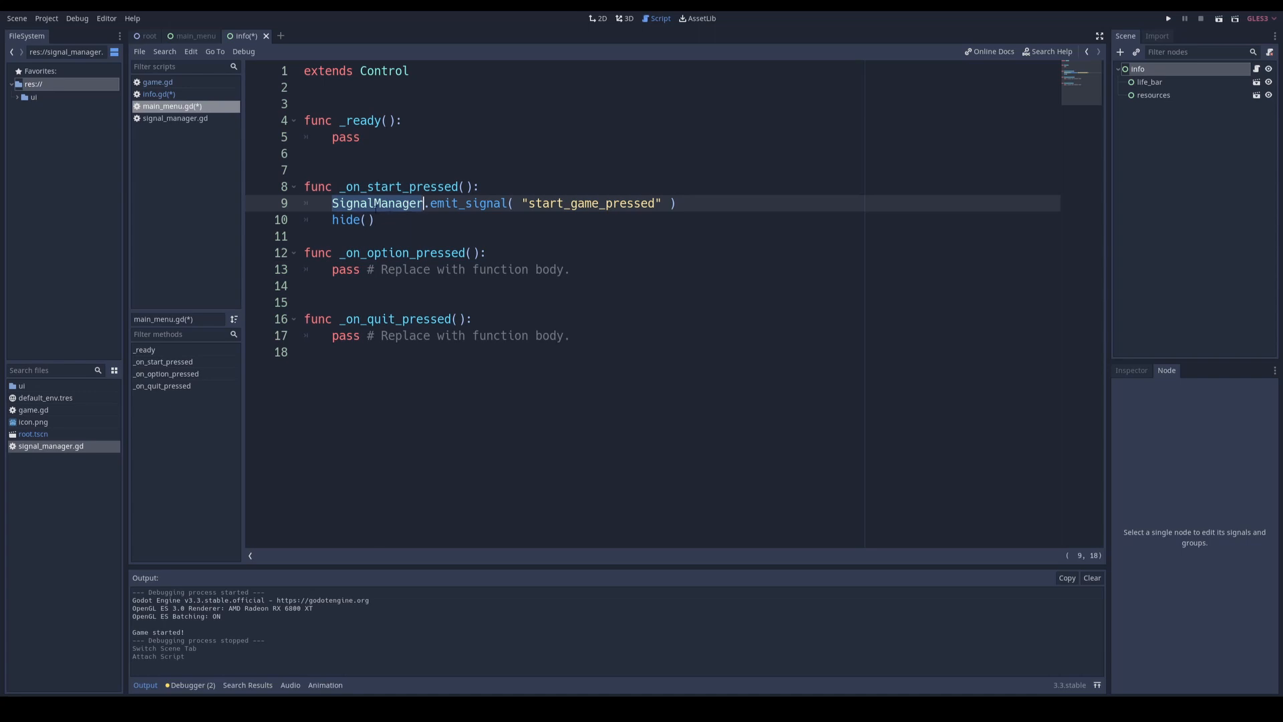
# Step: Run the project, test the Start button of the main menu, and close the running game
pyautogui.click(401, 222)
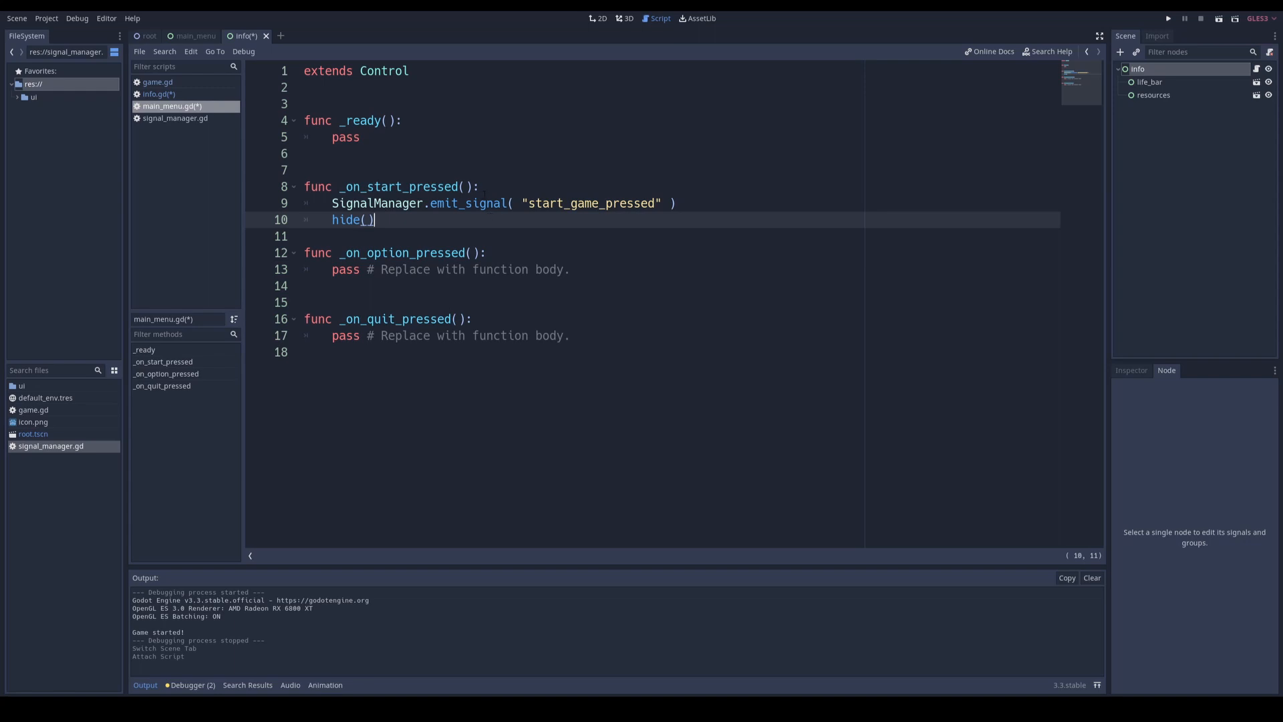
pyautogui.click(450, 235)
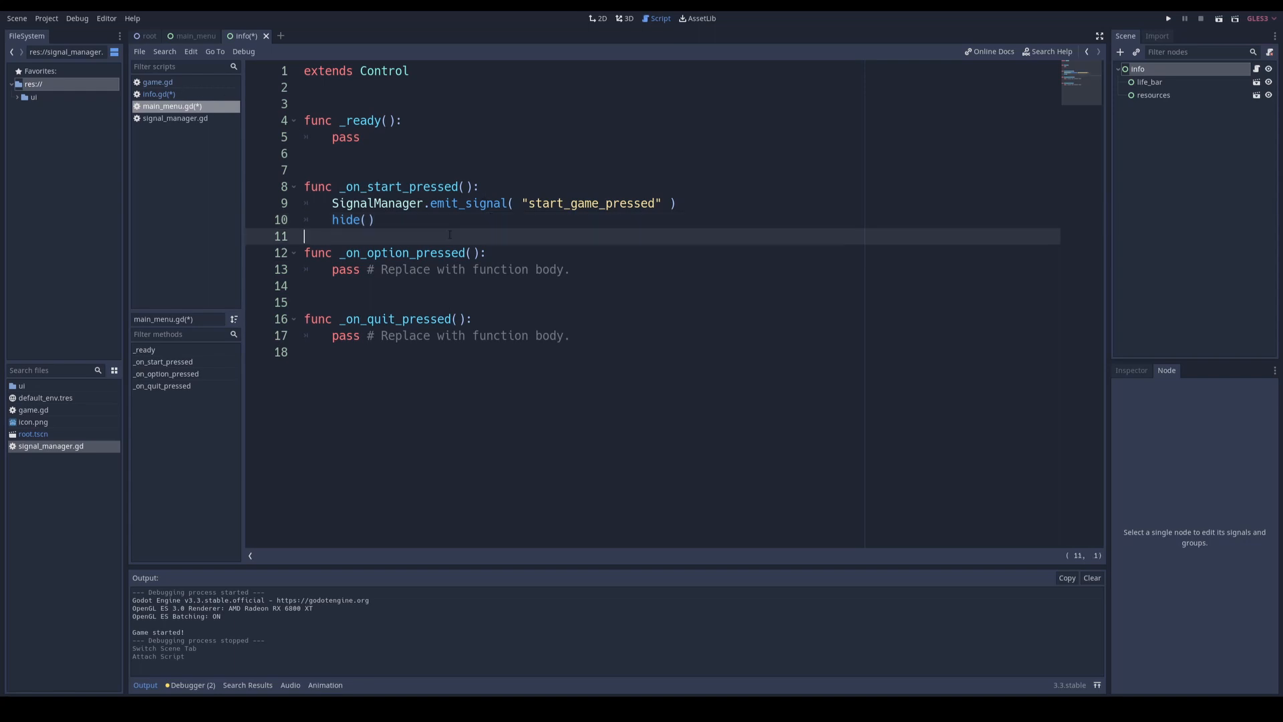
pyautogui.press('F5')
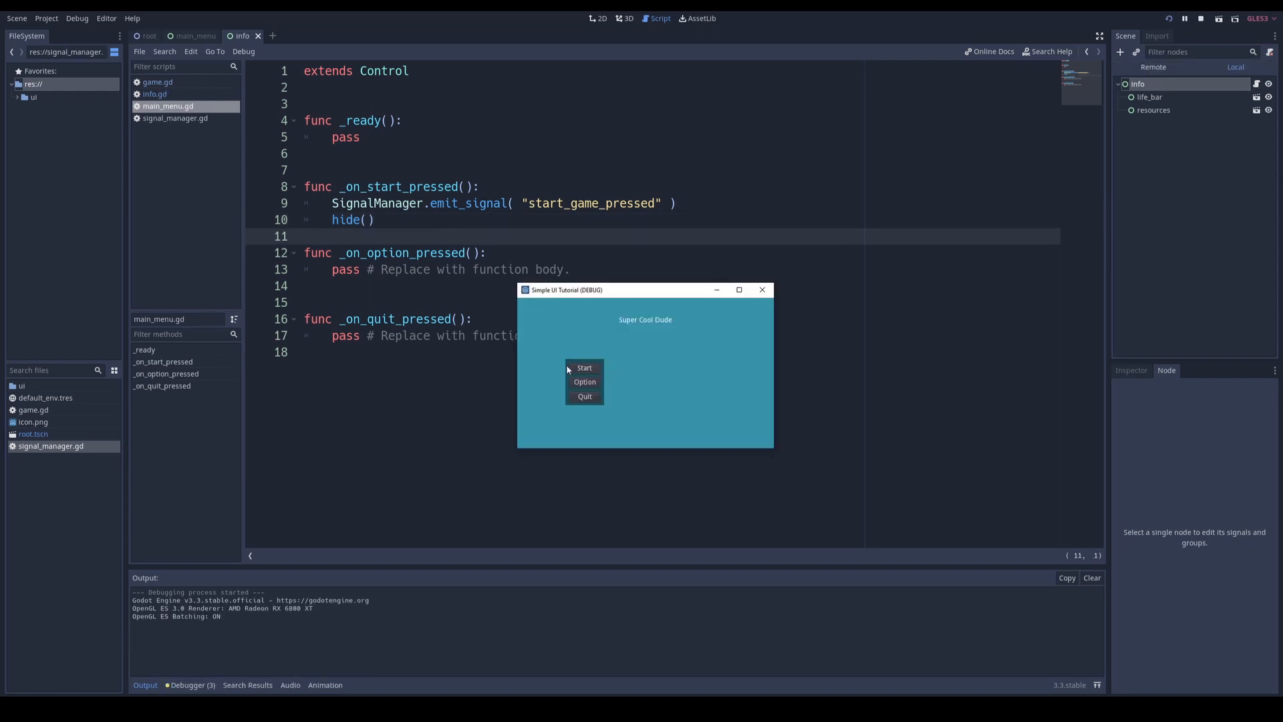
pyautogui.click(591, 370)
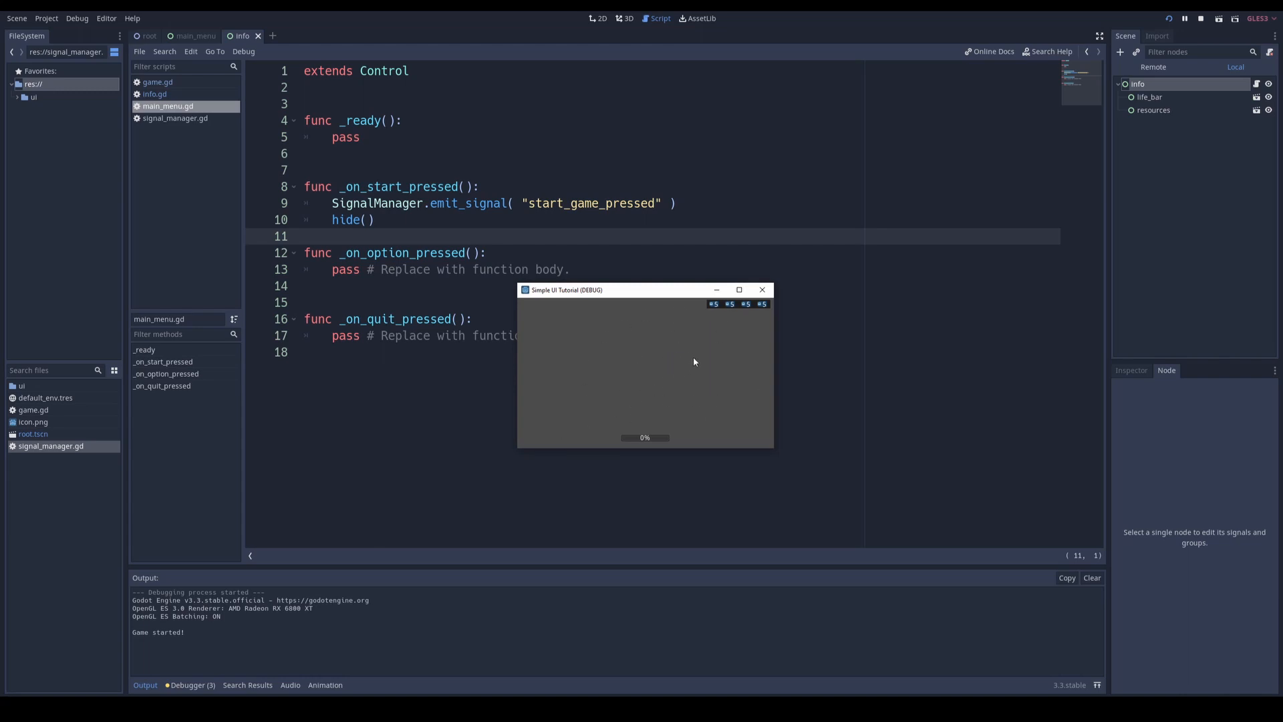
pyautogui.click(763, 289)
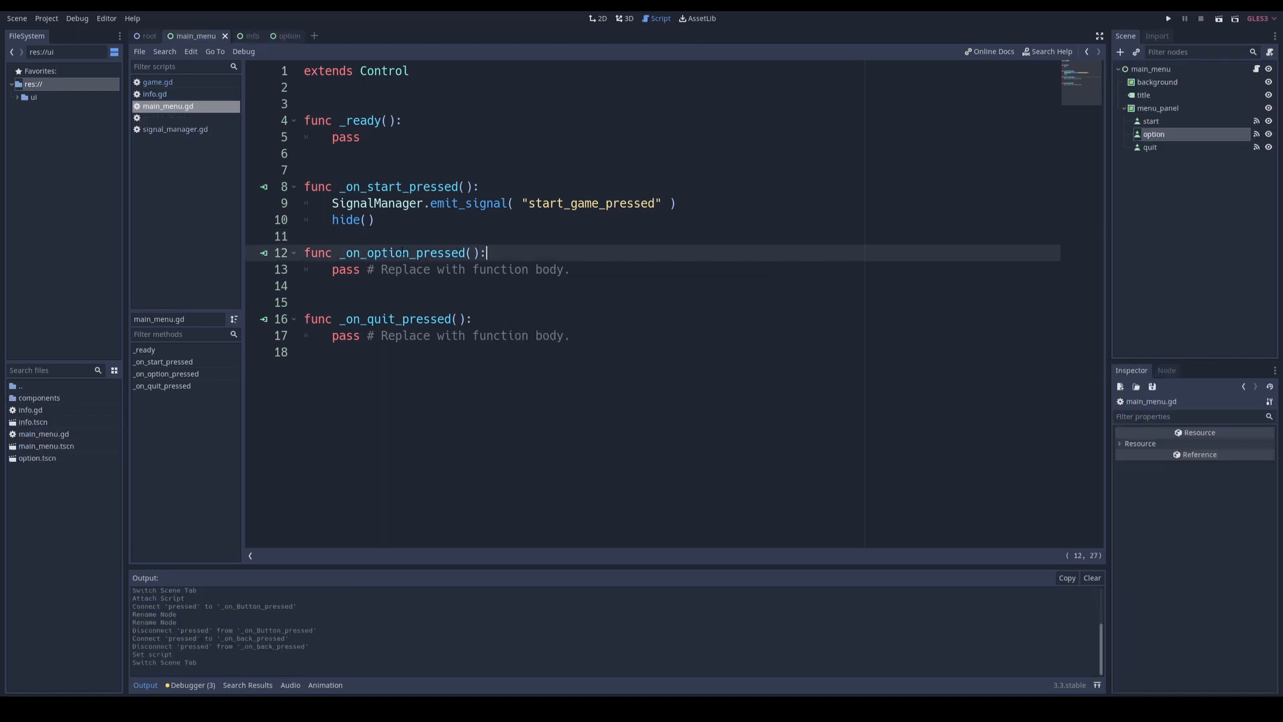
# Step: Copy the emit_signal line from _on_start_pressed over pass in _on_option_pressed of main_menu.gd, and change its signal name to option_pressed
pyautogui.moveTo(332, 203); pyautogui.dragTo(677, 203)
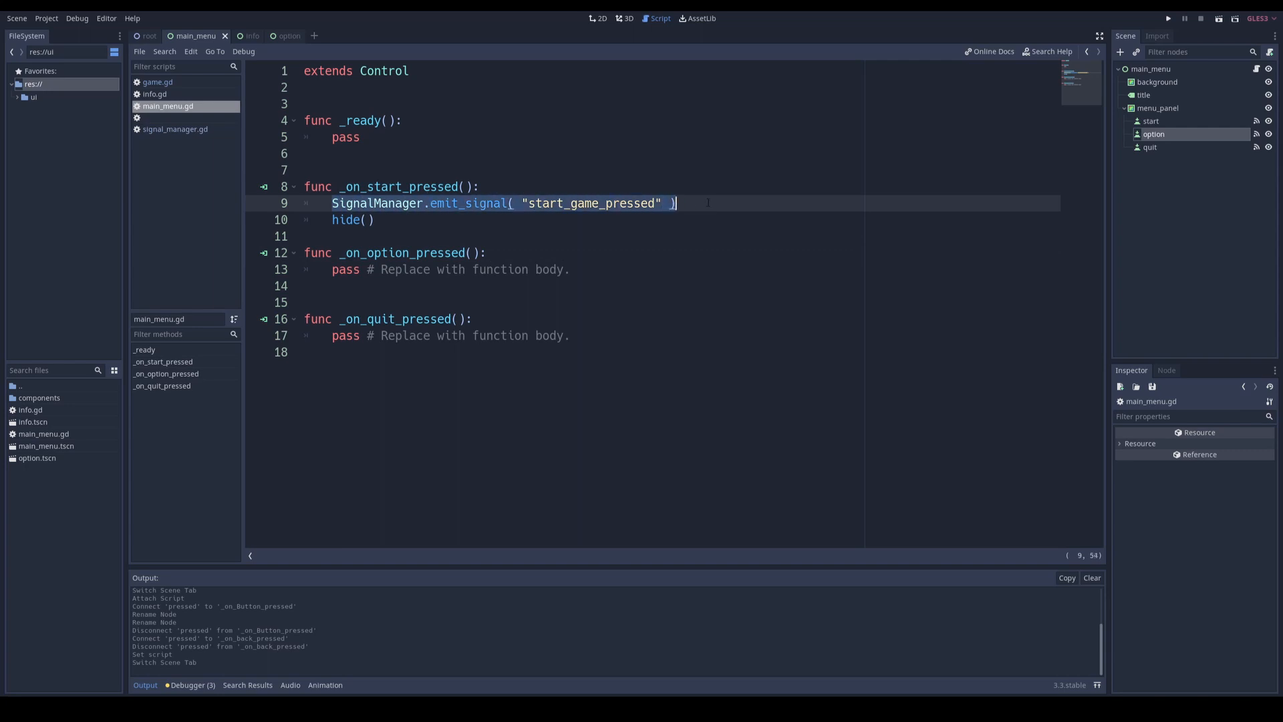
pyautogui.hotkey('ctrl', 'c')
pyautogui.hotkey('ctrl', 'v')
pyautogui.moveTo(332, 270); pyautogui.dragTo(529, 269)
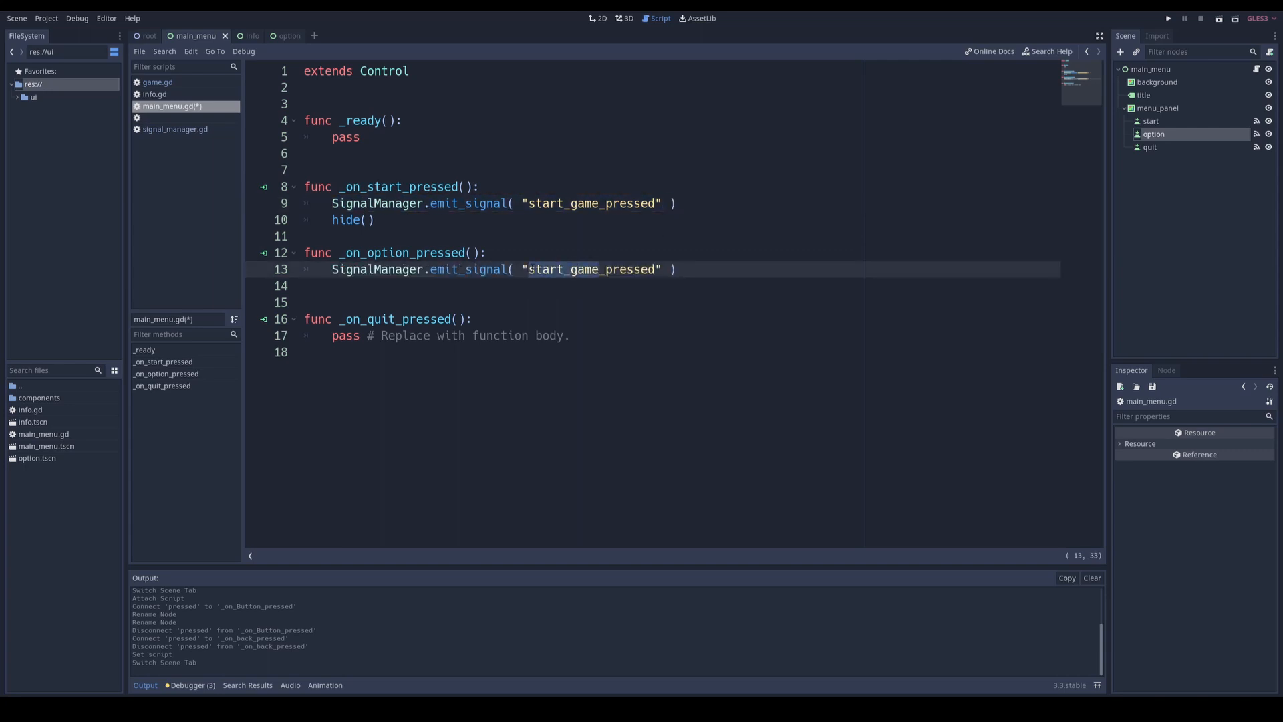
pyautogui.write('option')
pyautogui.click(427, 285)
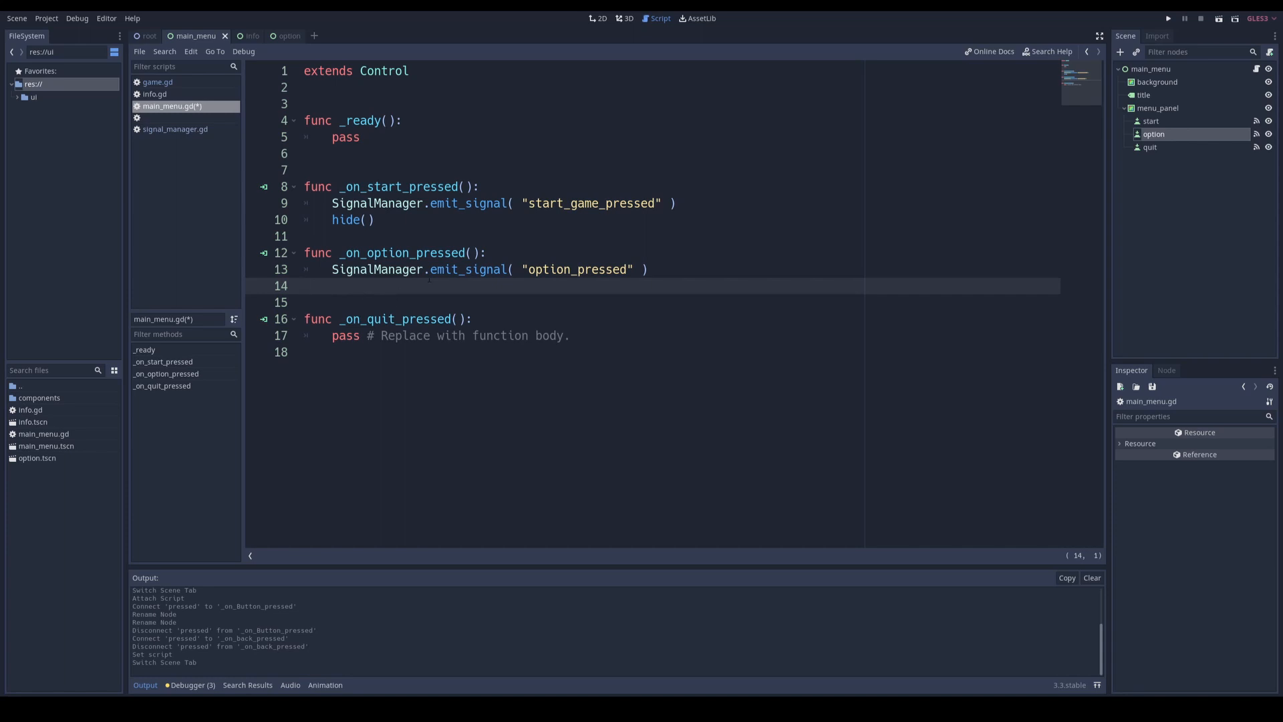
# Step: Save main_menu.gd with the option_pressed emit_signal line in _on_option_pressed
pyautogui.moveTo(333, 269); pyautogui.dragTo(673, 272)
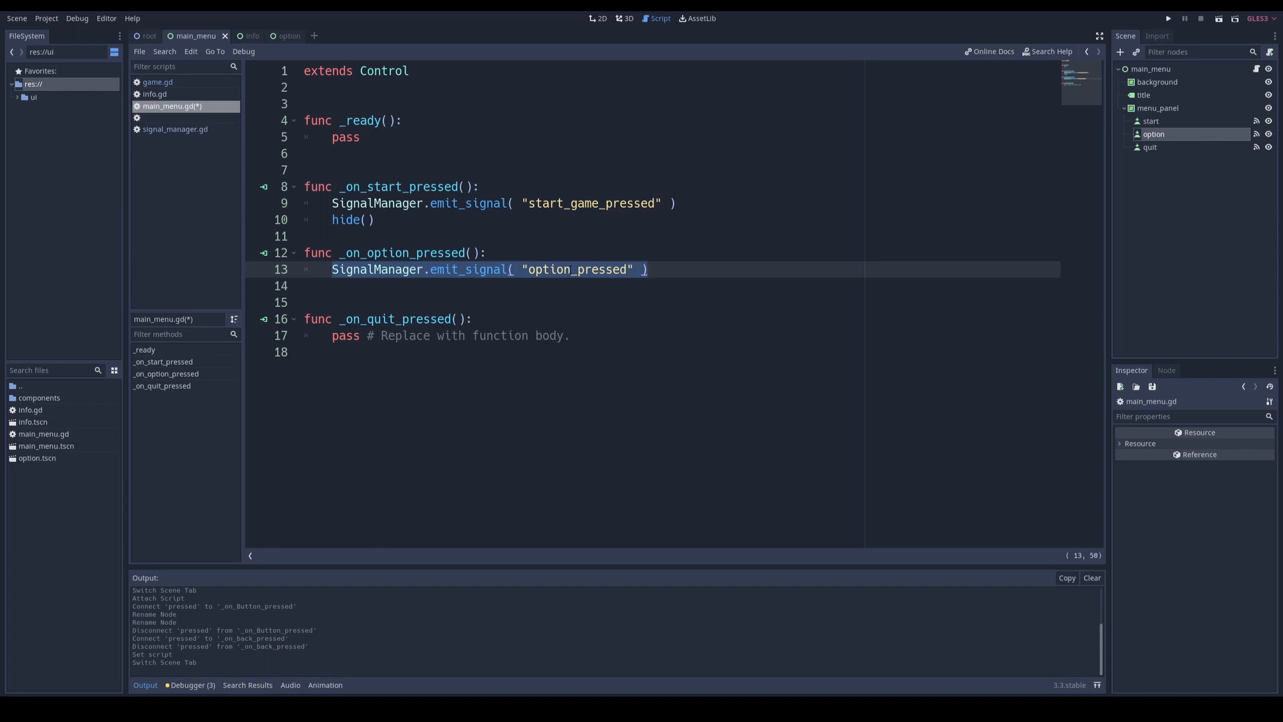
pyautogui.click(386, 286)
pyautogui.hotkey('ctrl', 's')
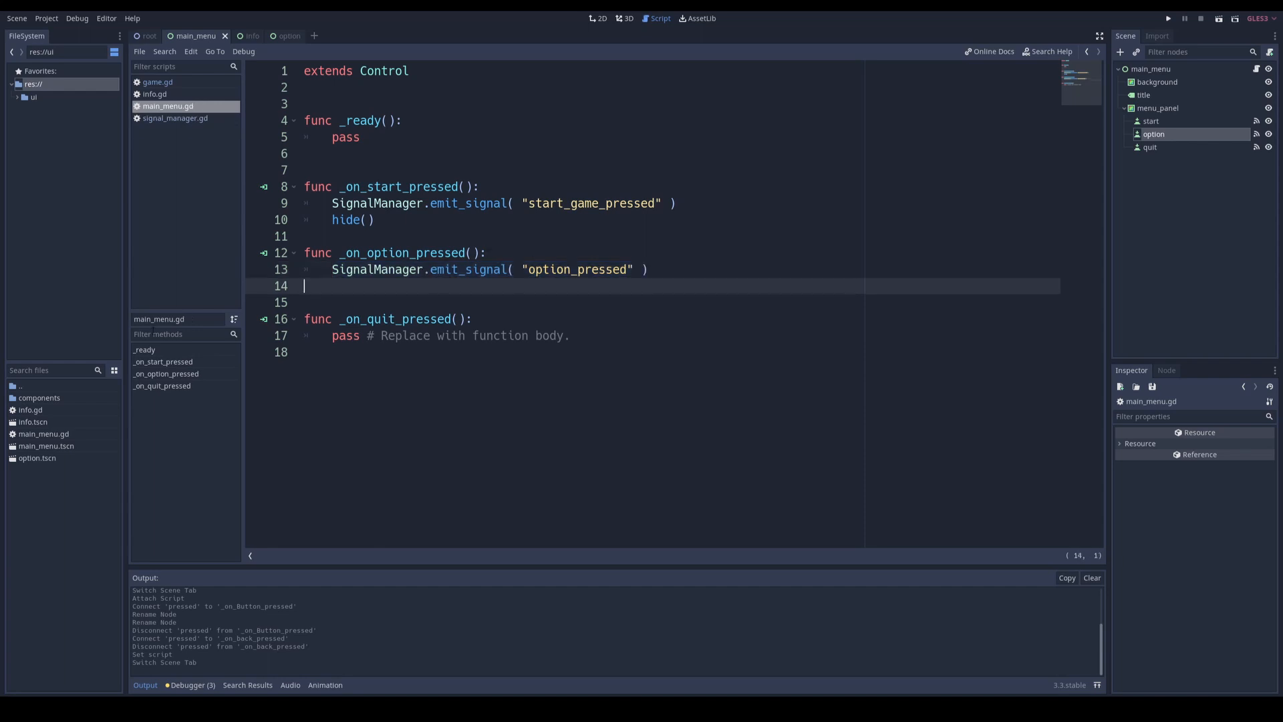
# Step: Attach a new script named option.gd to the root node of the option scene
pyautogui.click(285, 36)
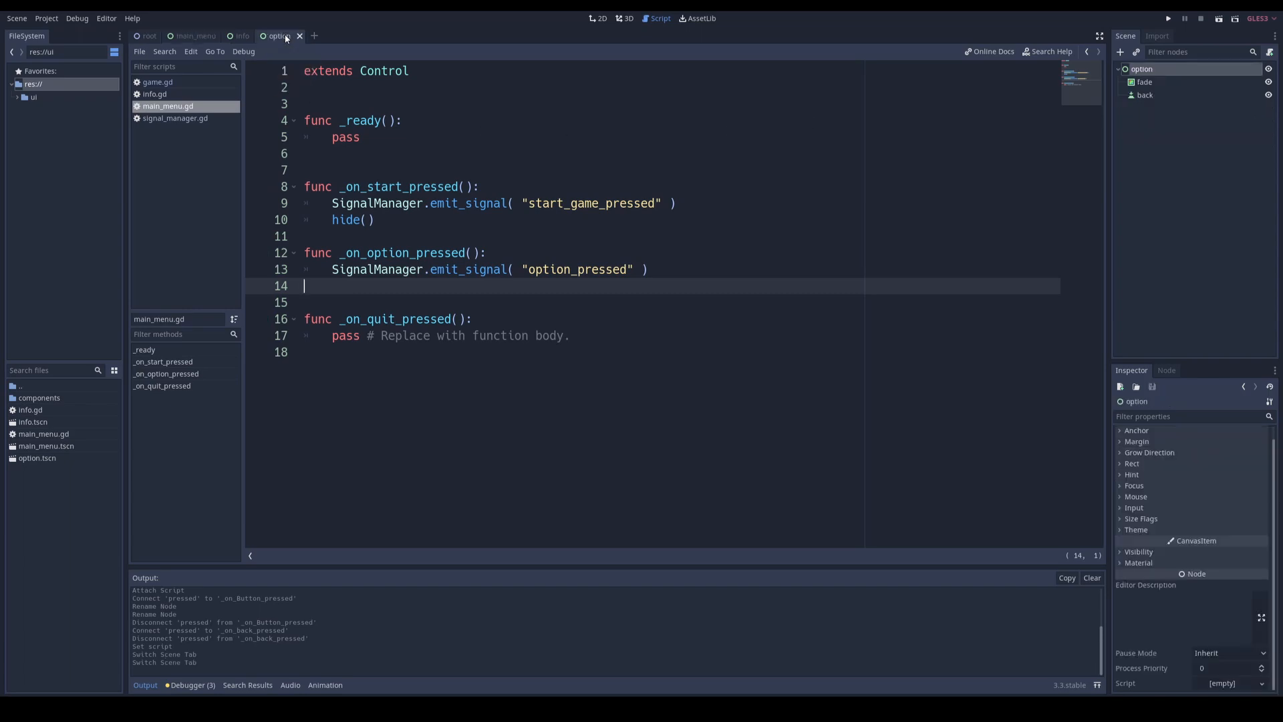
pyautogui.click(1270, 52)
pyautogui.click(606, 420)
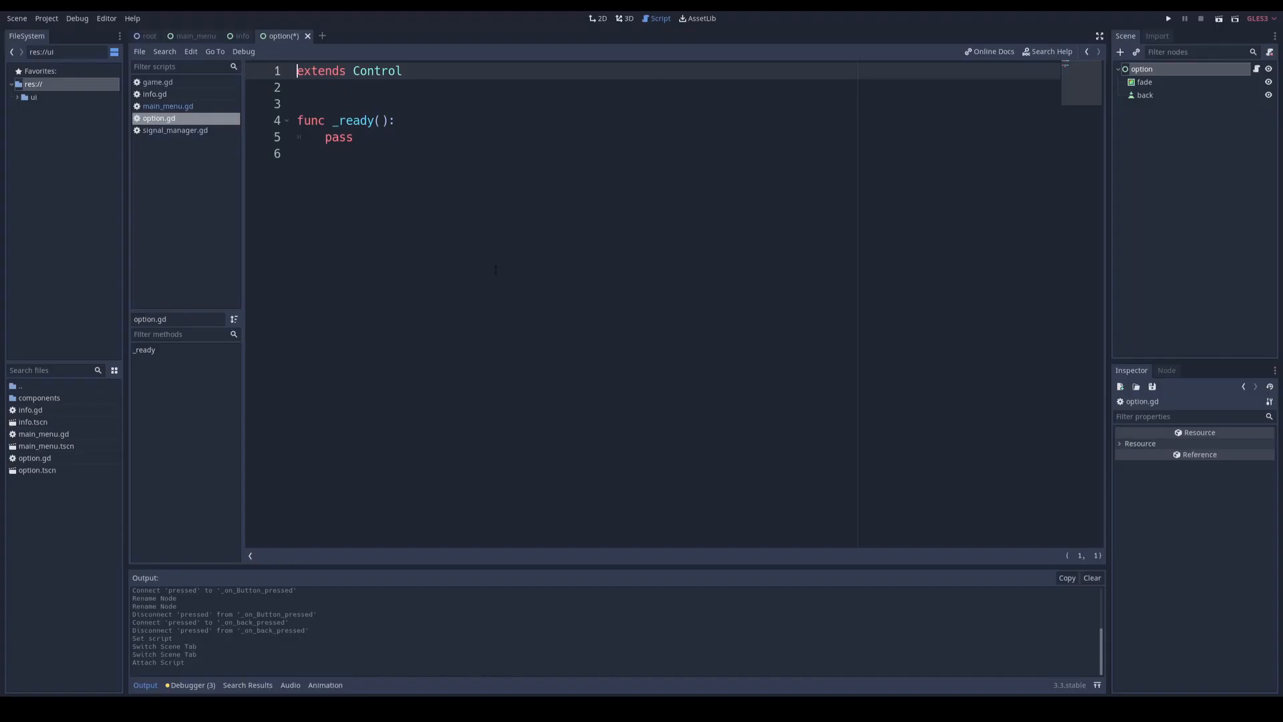
# Step: Copy the connect call and _on_start_game_pressed function from info.gd over pass in option.gd
pyautogui.click(378, 137)
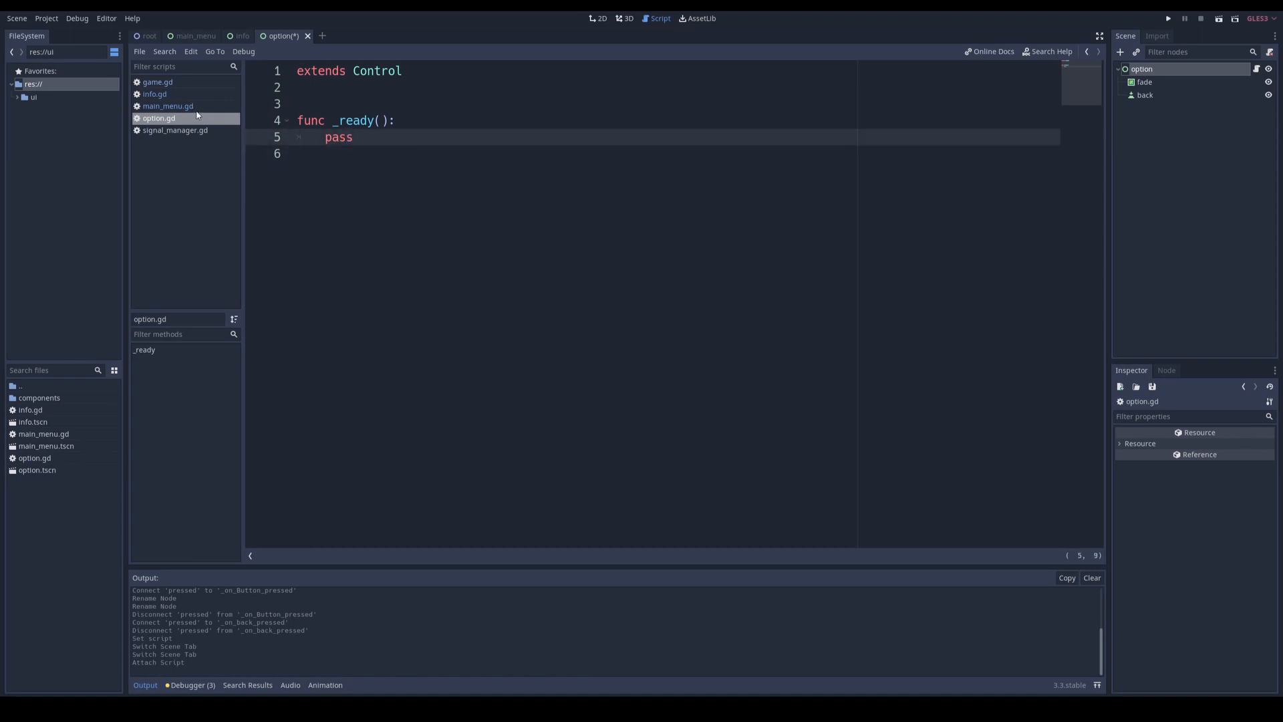
pyautogui.click(156, 95)
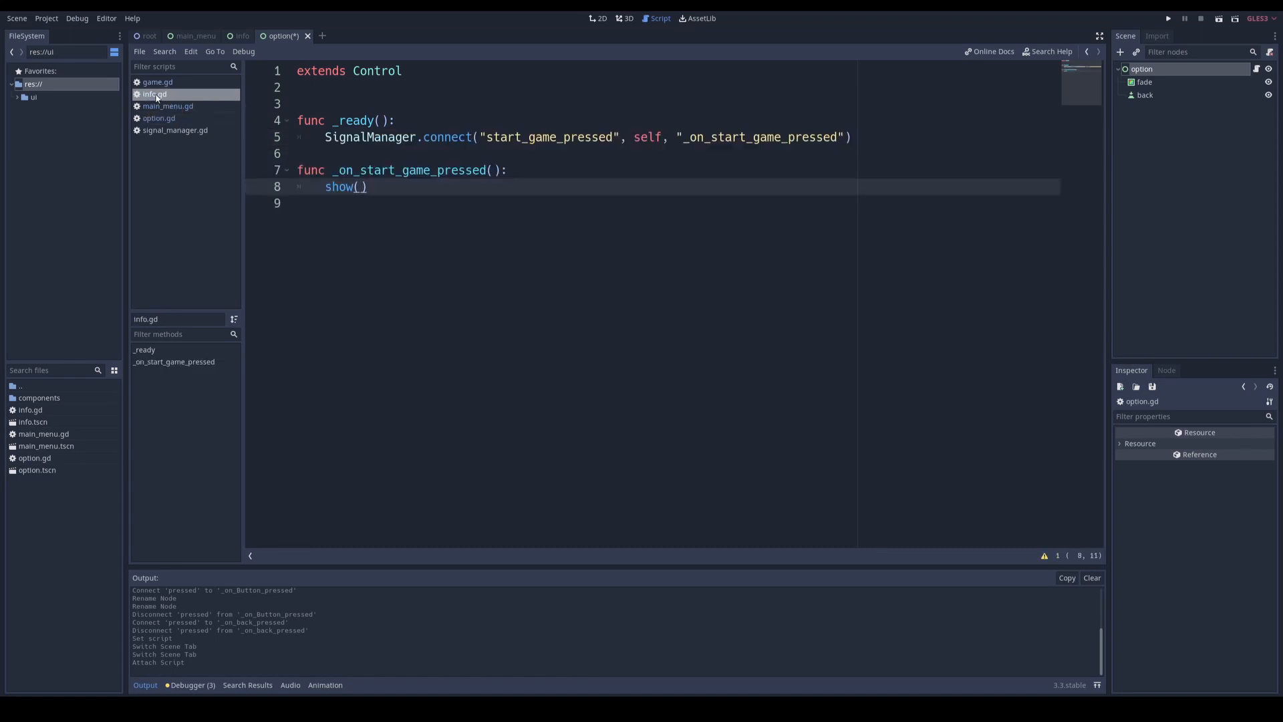
pyautogui.moveTo(383, 182); pyautogui.dragTo(326, 137)
pyautogui.hotkey('ctrl', 'c')
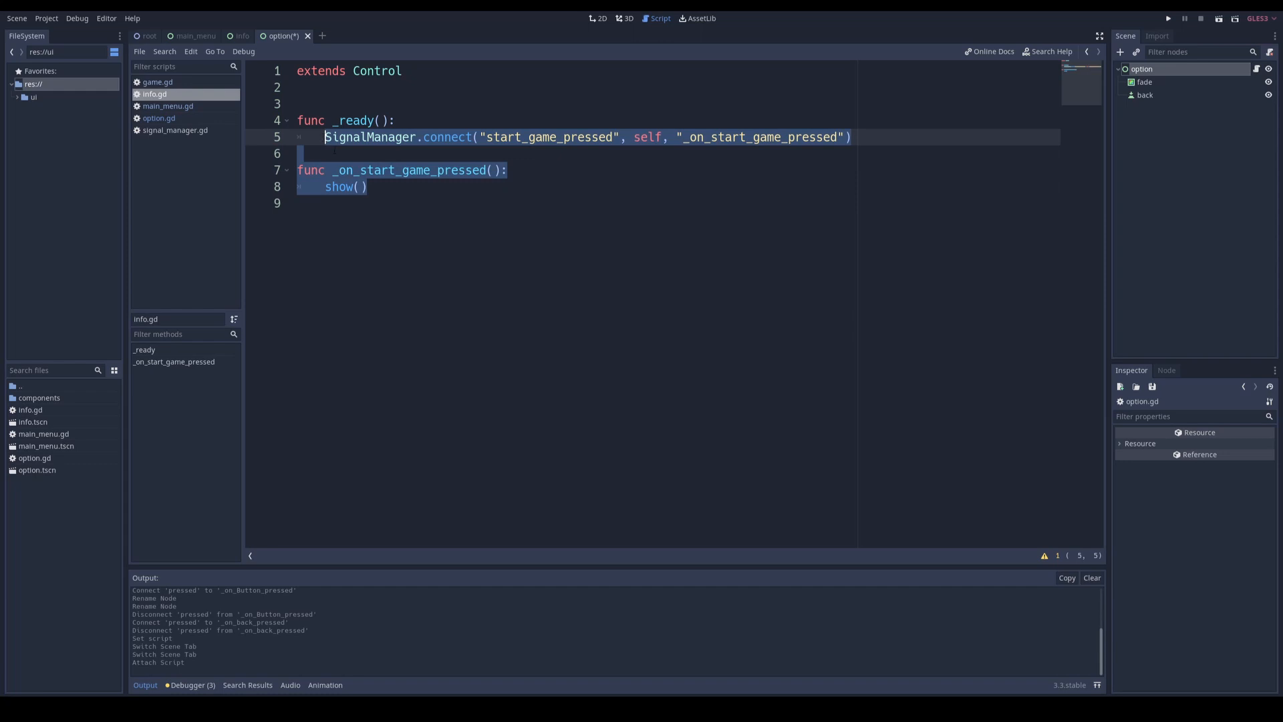
pyautogui.click(182, 118)
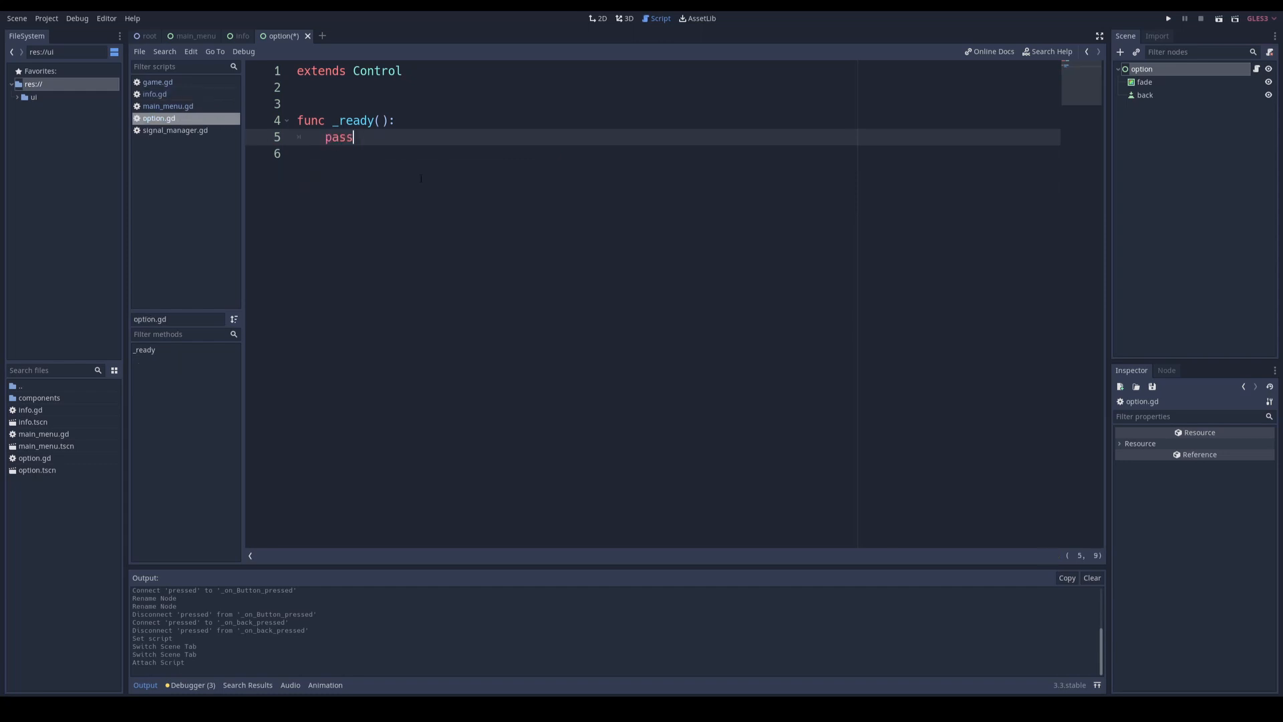
pyautogui.hotkey('ctrl', 'v')
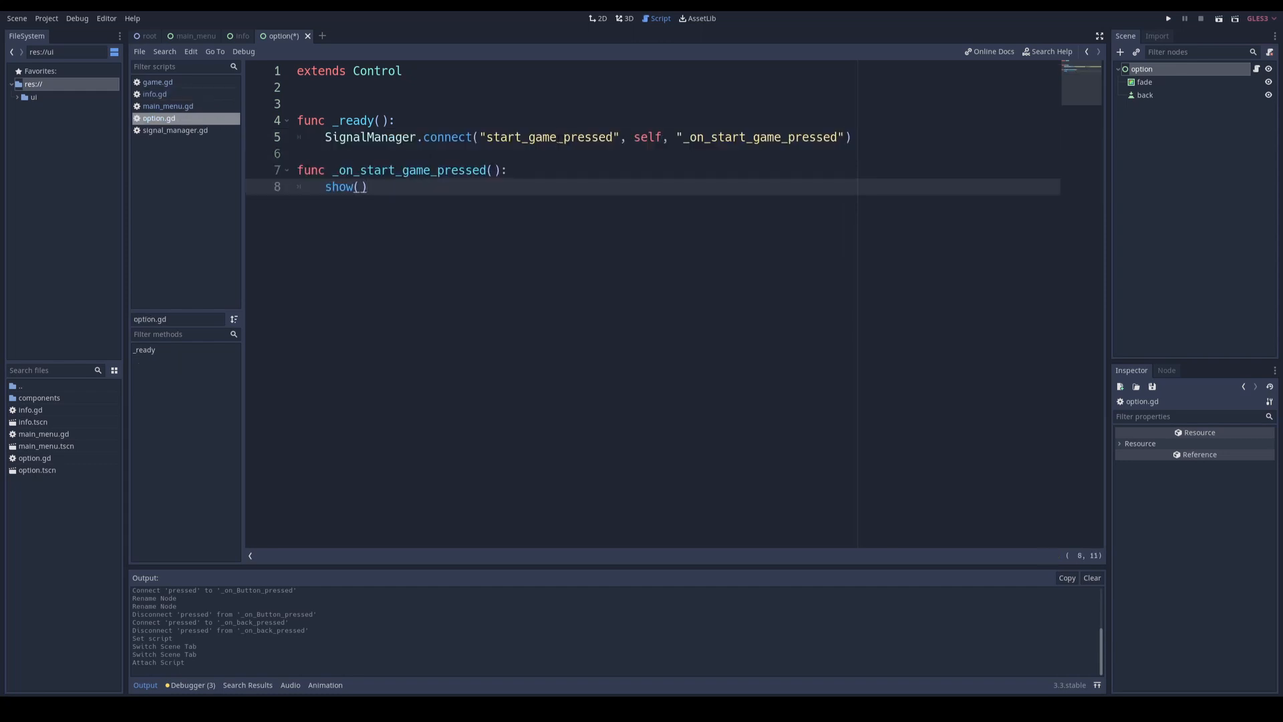
# Step: Change the signal name in option.gd to option_pressed and the handler name to _on_option_pressed in both the connect call and the function
pyautogui.moveTo(557, 137); pyautogui.dragTo(486, 137)
pyautogui.write('option')
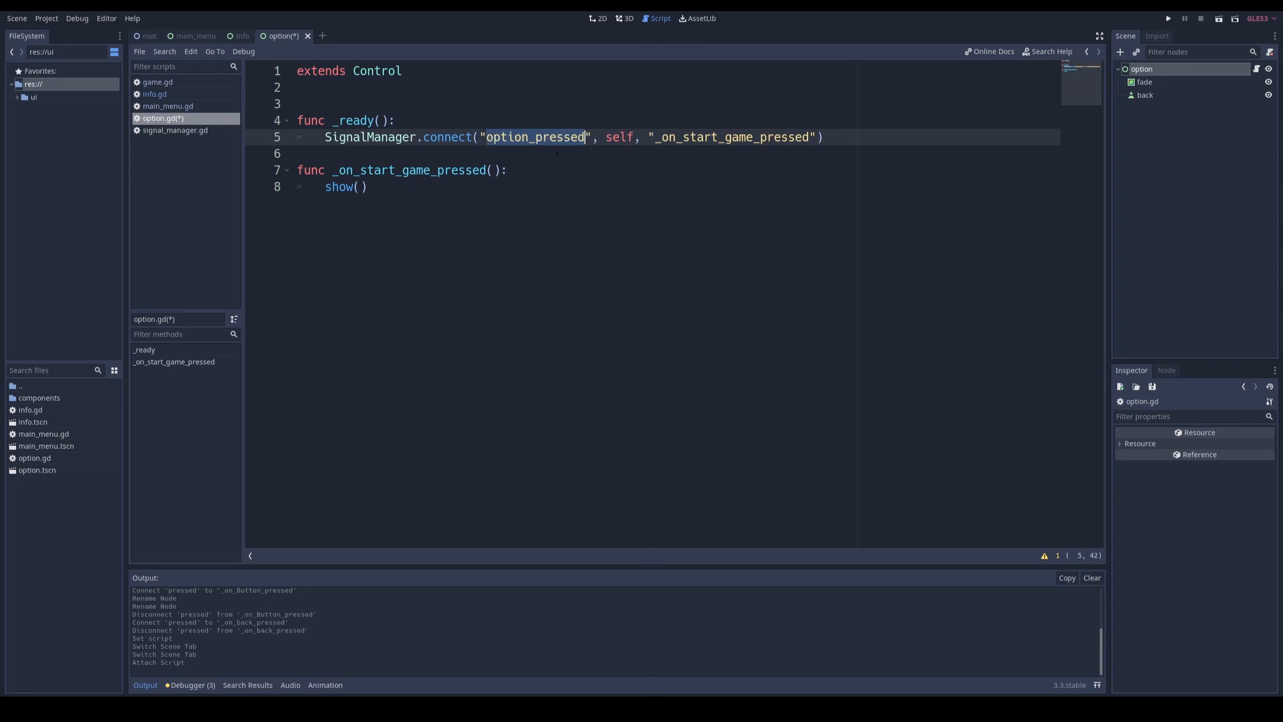
pyautogui.moveTo(684, 138); pyautogui.dragTo(810, 139)
pyautogui.write('option_pressed')
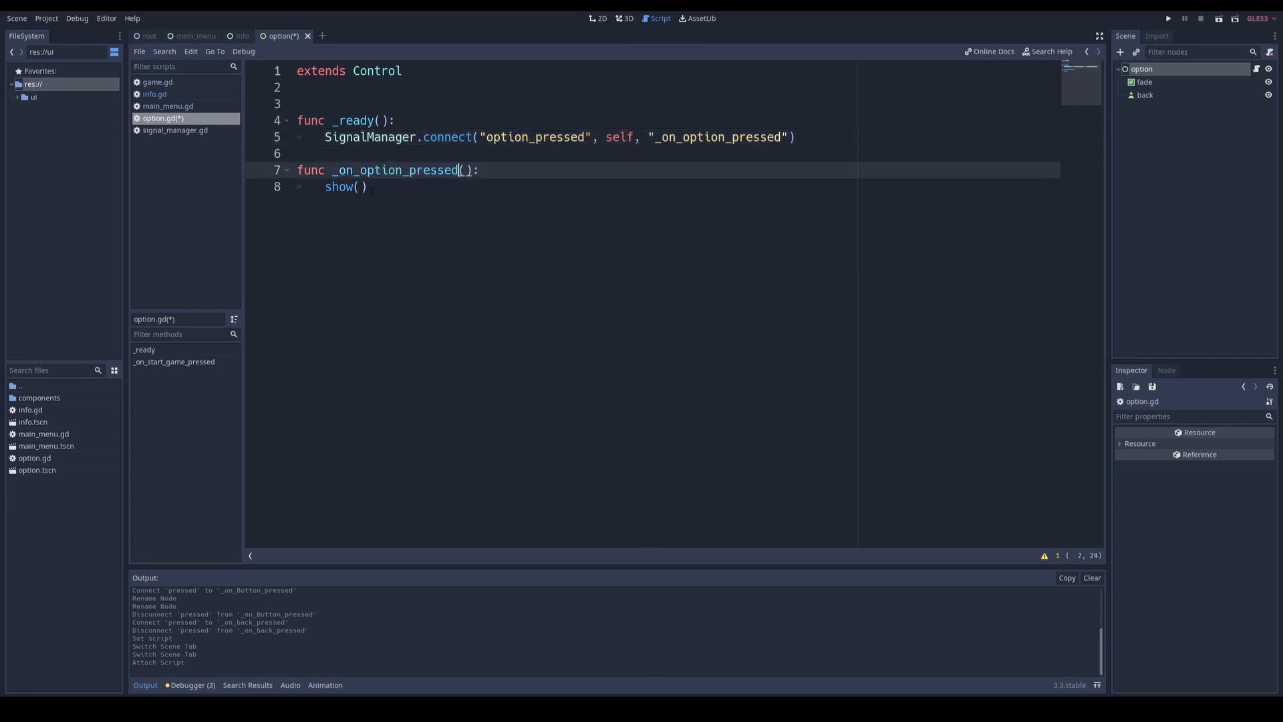
pyautogui.click(427, 193)
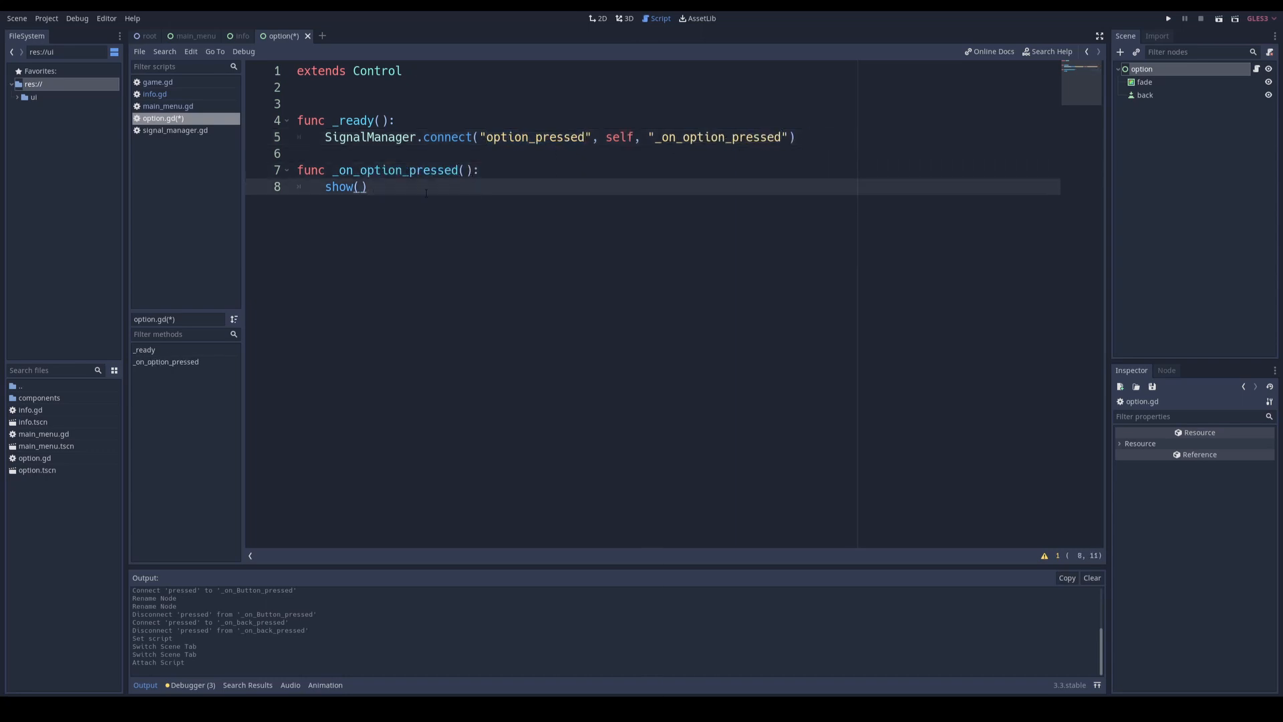
# Step: Connect the pressed signal of the option scene's back button to an _on_back_pressed method on the option node
pyautogui.click(598, 18)
pyautogui.click(616, 317)
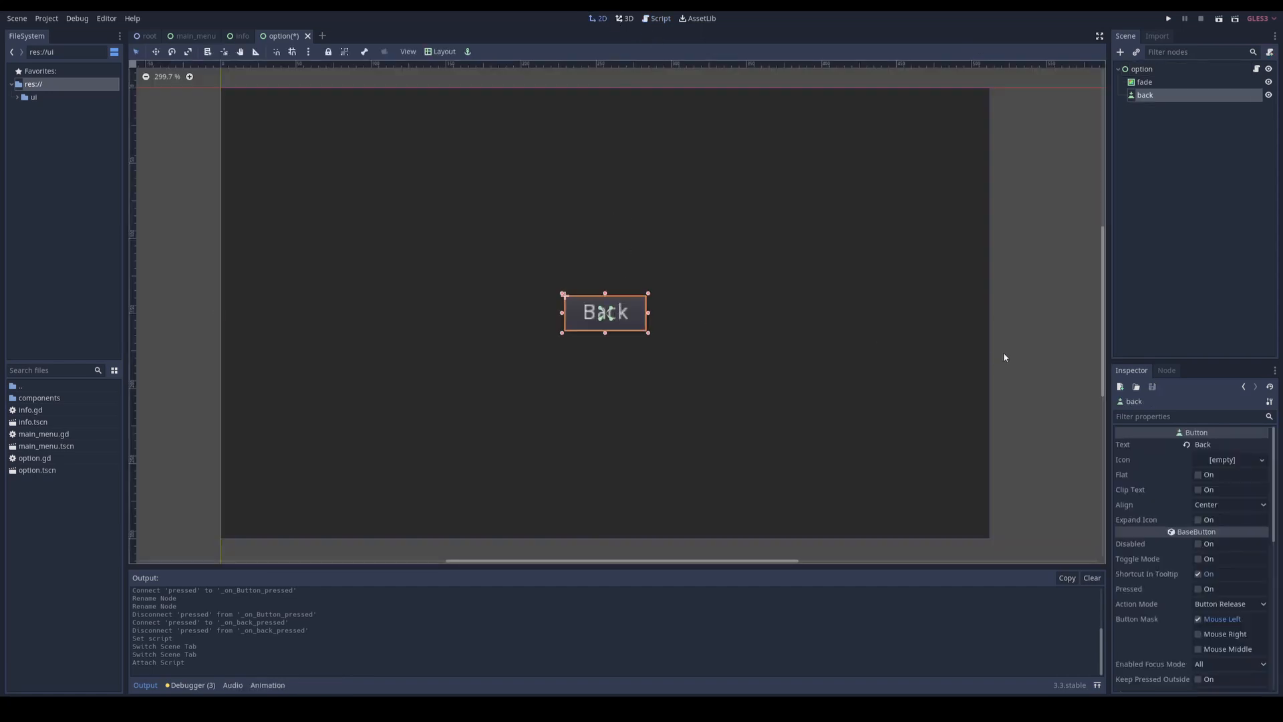
pyautogui.click(1166, 370)
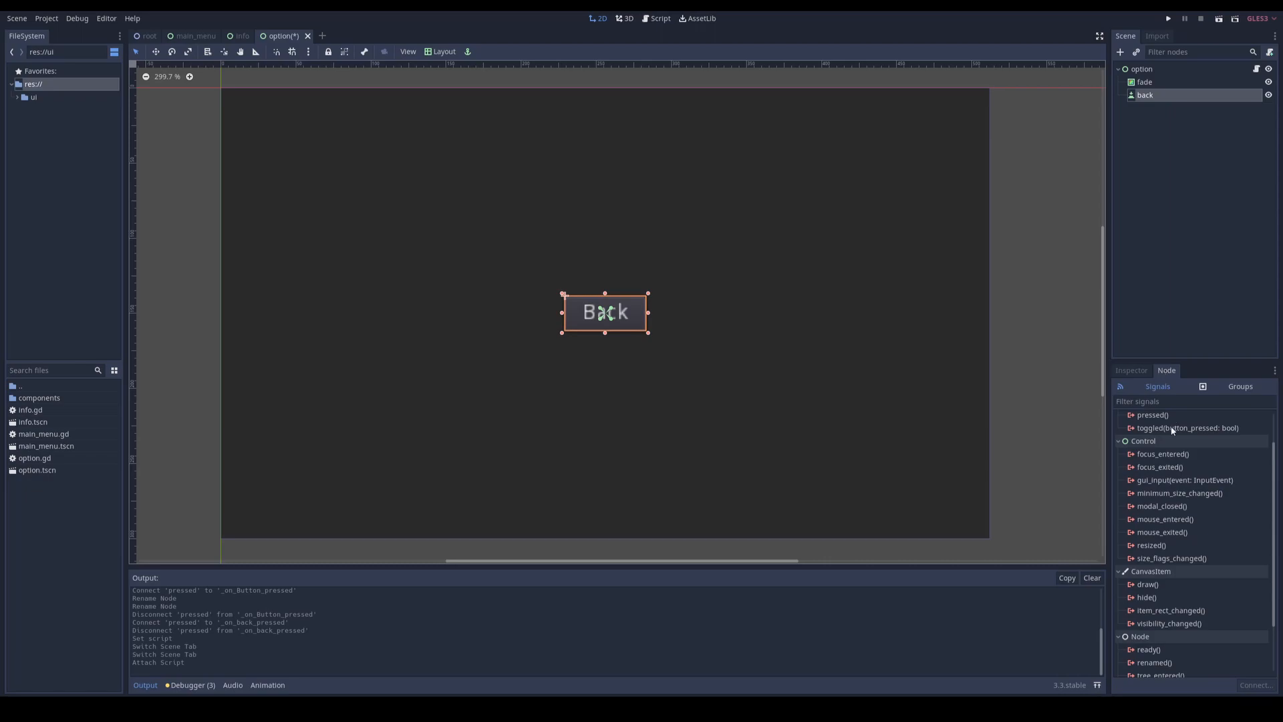
pyautogui.doubleClick(1156, 460)
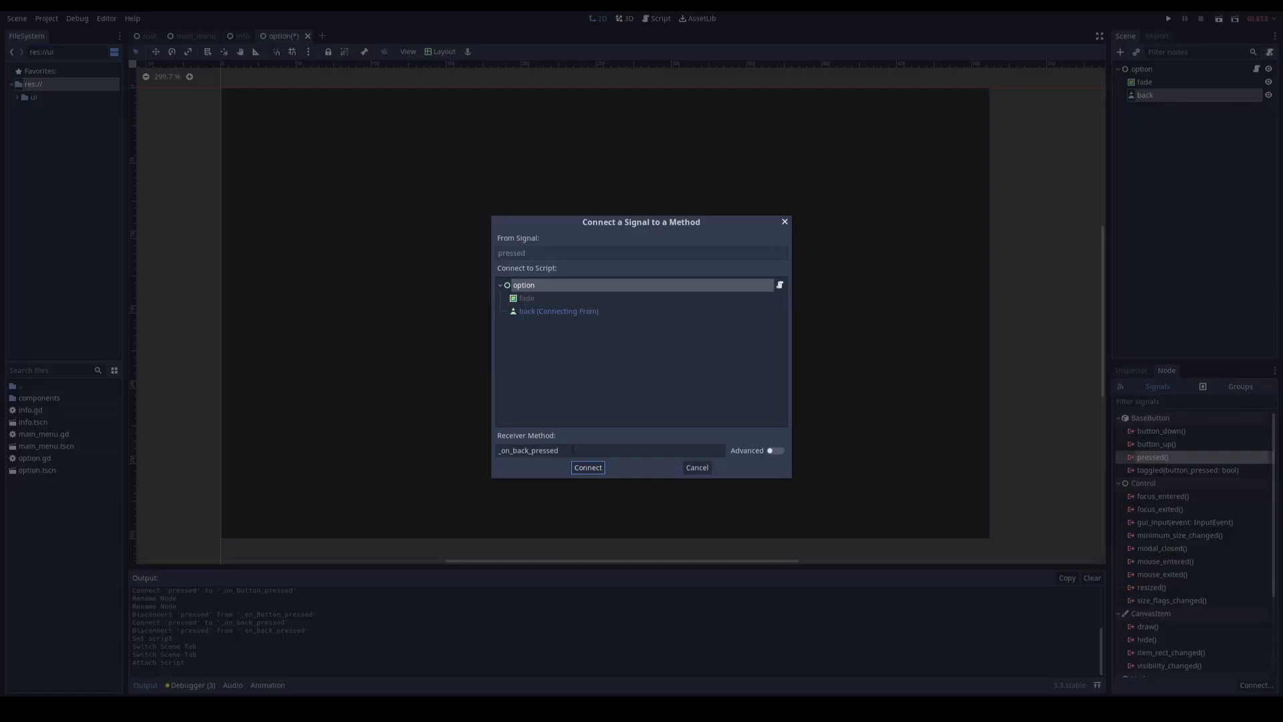
pyautogui.click(589, 467)
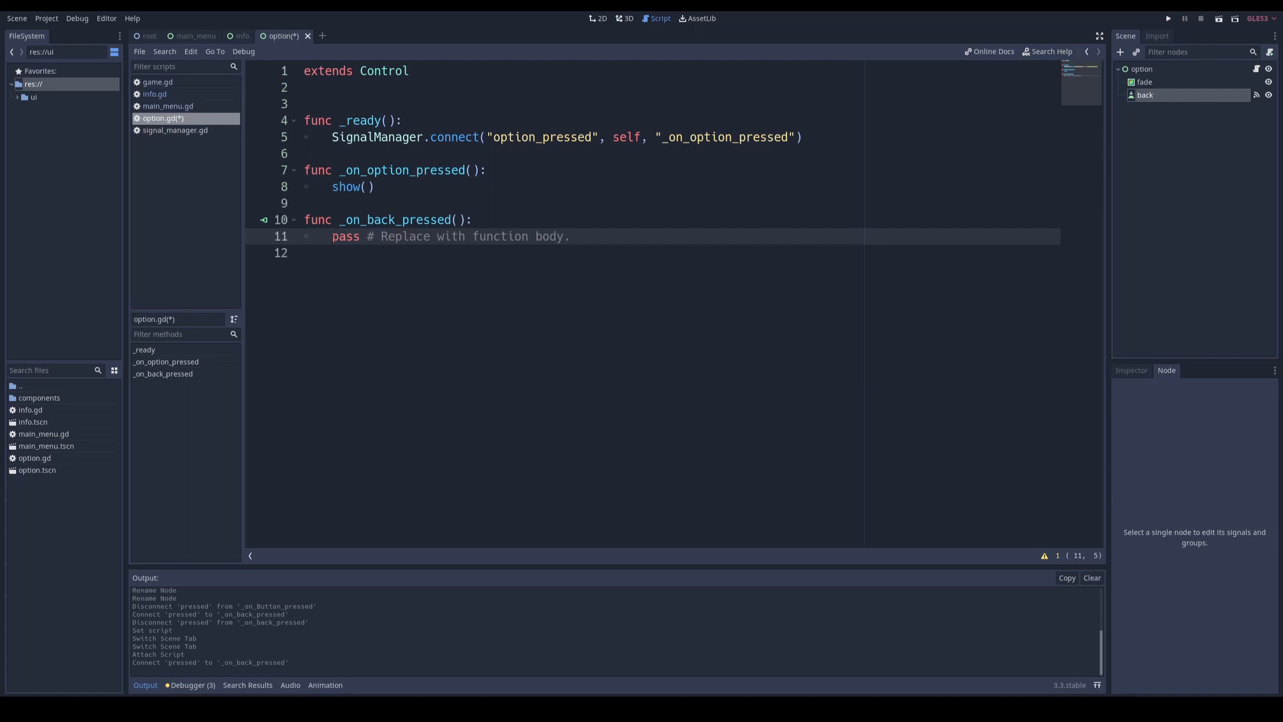
# Step: Replace the placeholder body of _on_back_pressed in option.gd with hide(), and save the script
pyautogui.moveTo(332, 236); pyautogui.dragTo(613, 238)
pyautogui.write('hide()')
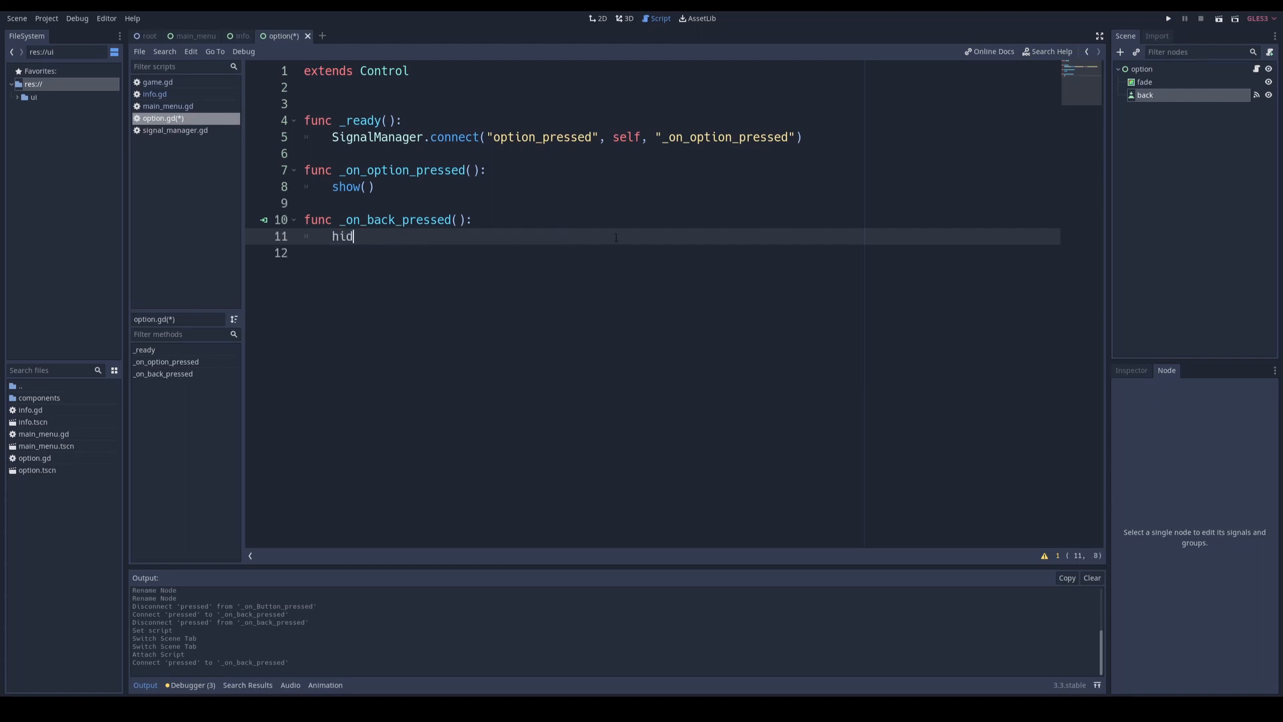
pyautogui.click(412, 219)
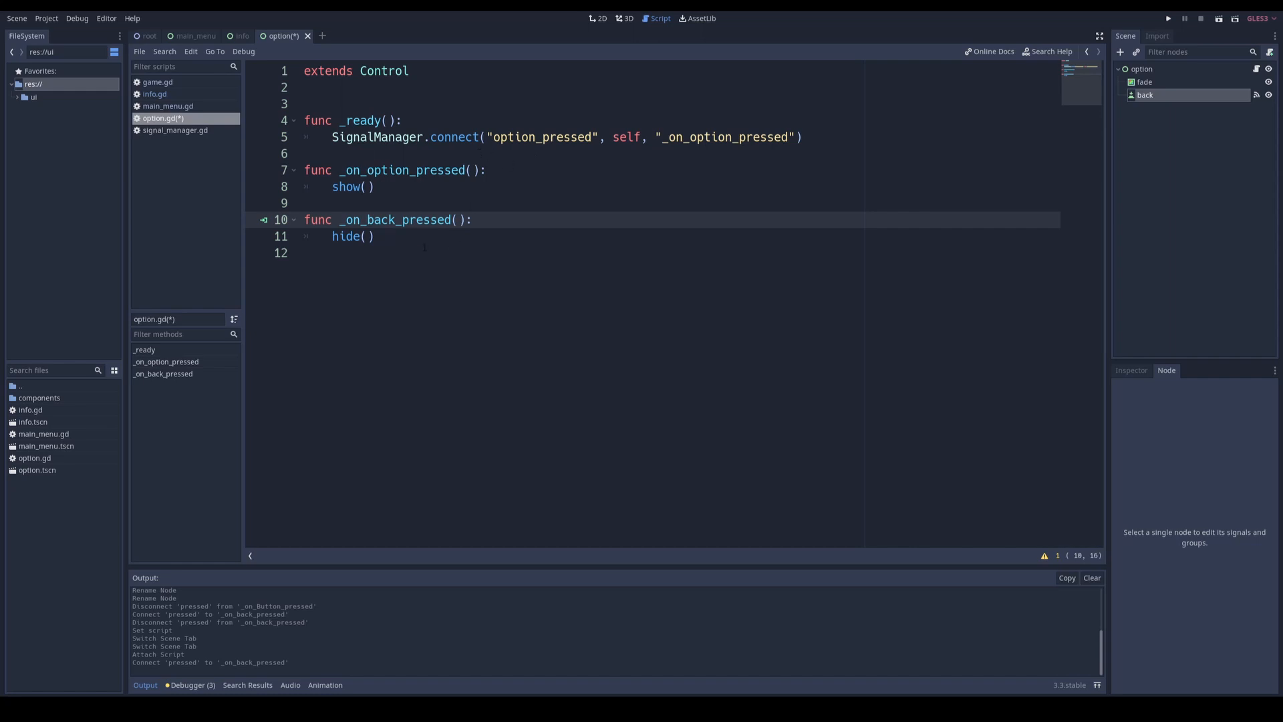
pyautogui.click(386, 240)
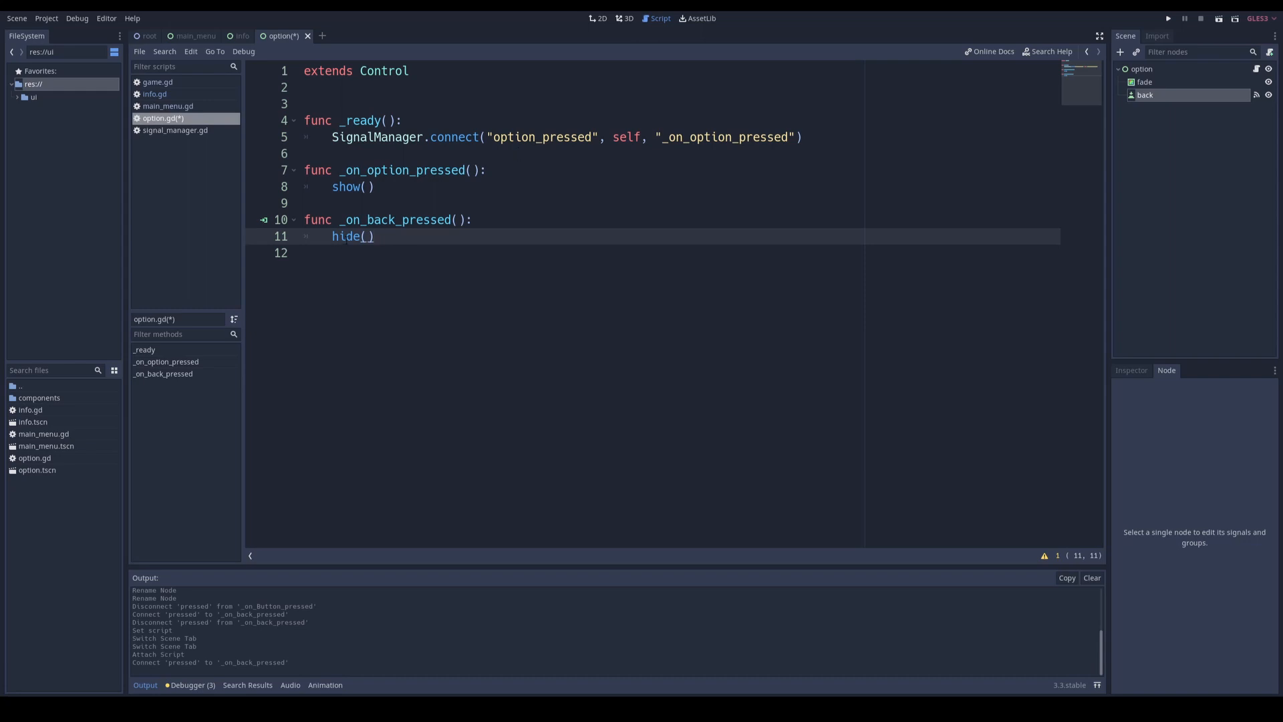
pyautogui.hotkey('ctrl', 's')
pyautogui.press('Up')
pyautogui.press('Up')
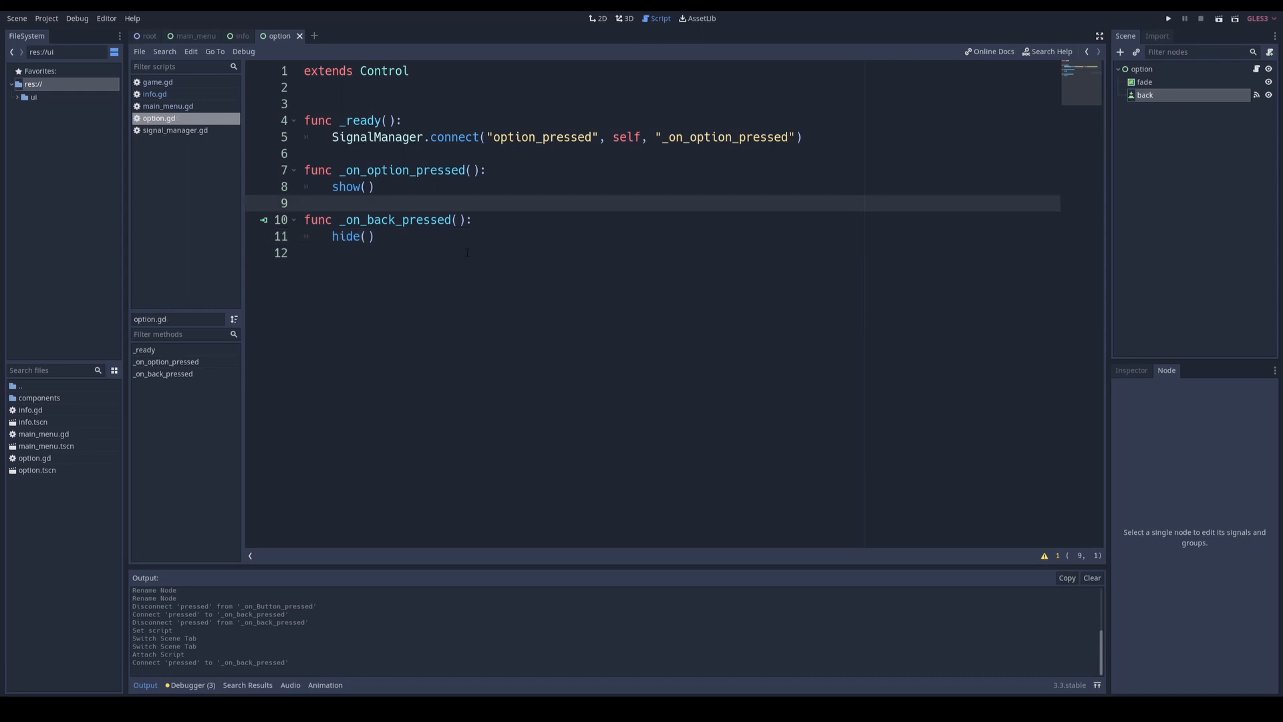
# Step: Run the project and test the Back button of the option screen and the Quit button of the main menu
pyautogui.press('F5')
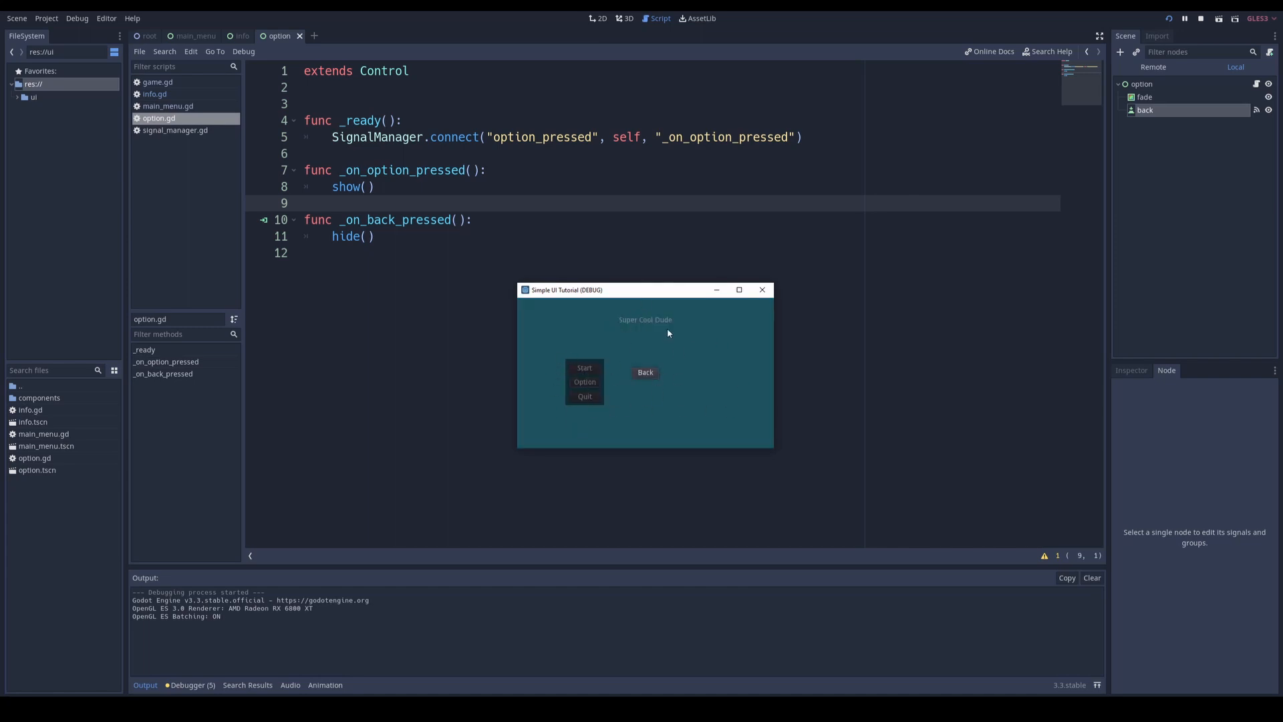
pyautogui.click(648, 377)
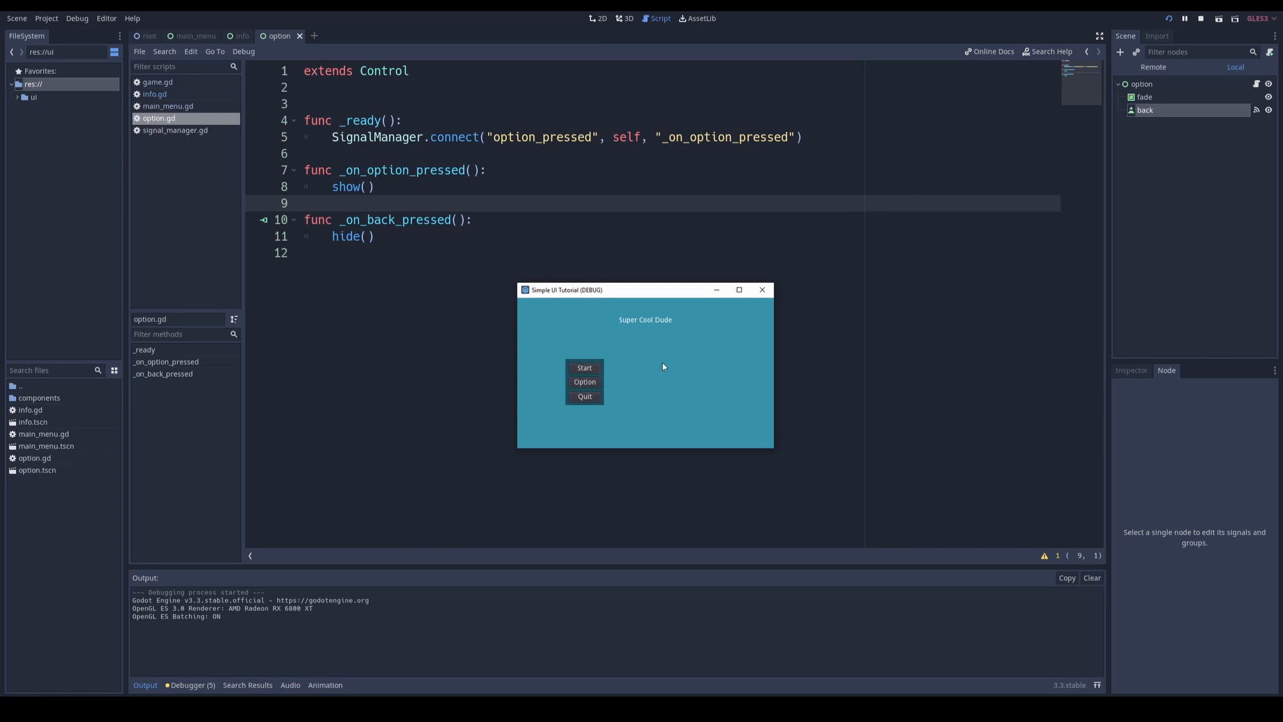
pyautogui.click(585, 396)
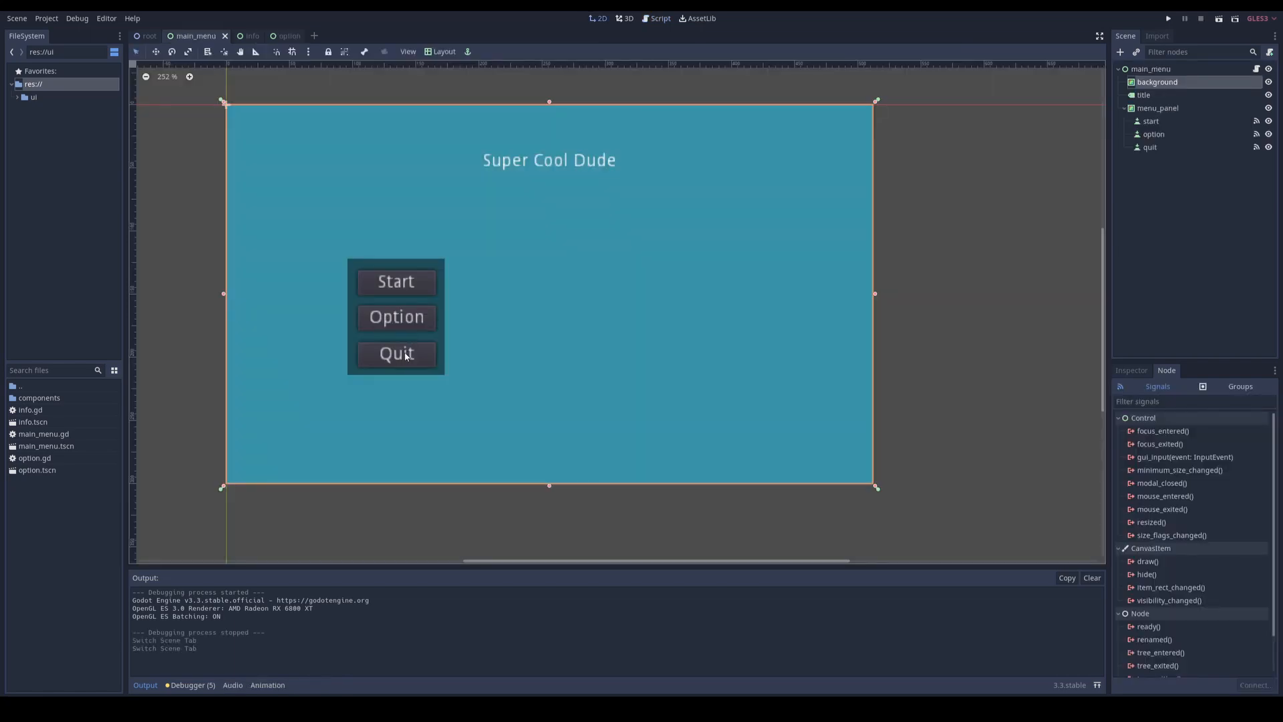
# Step: Replace the placeholder body of _on_quit_pressed in main_menu.gd with get_tree().quit()
pyautogui.click(406, 355)
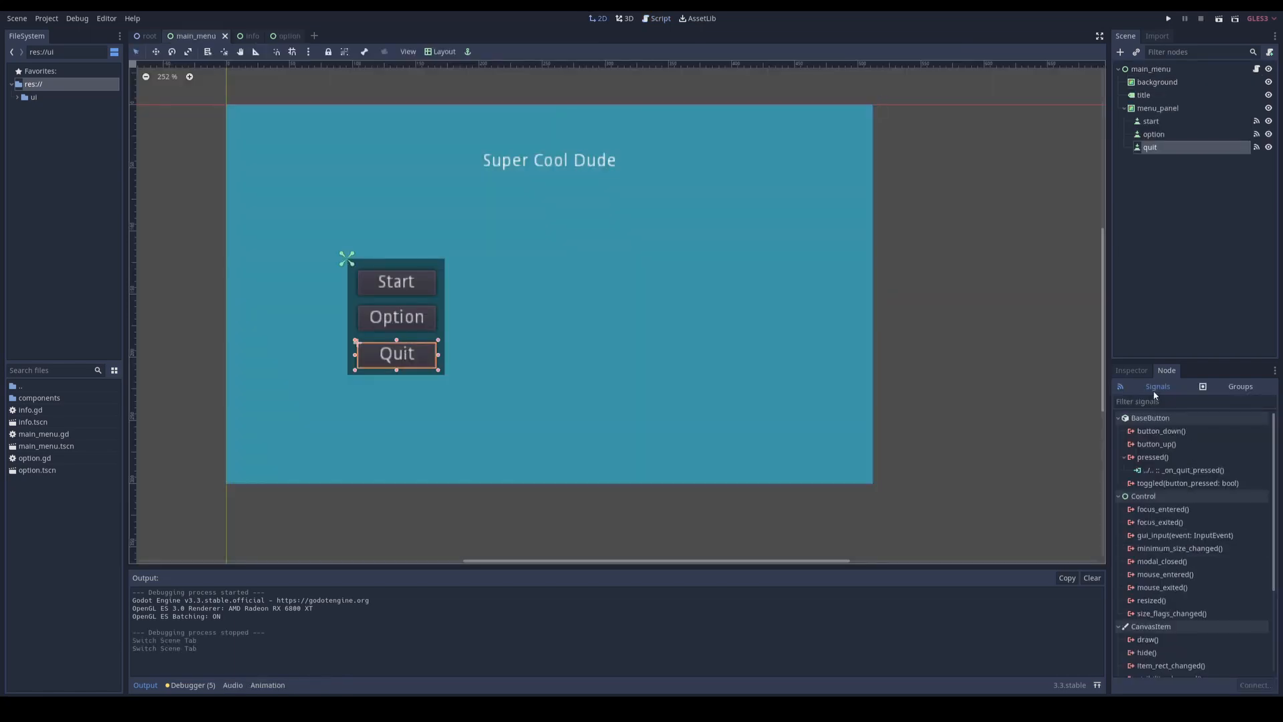
pyautogui.doubleClick(1167, 471)
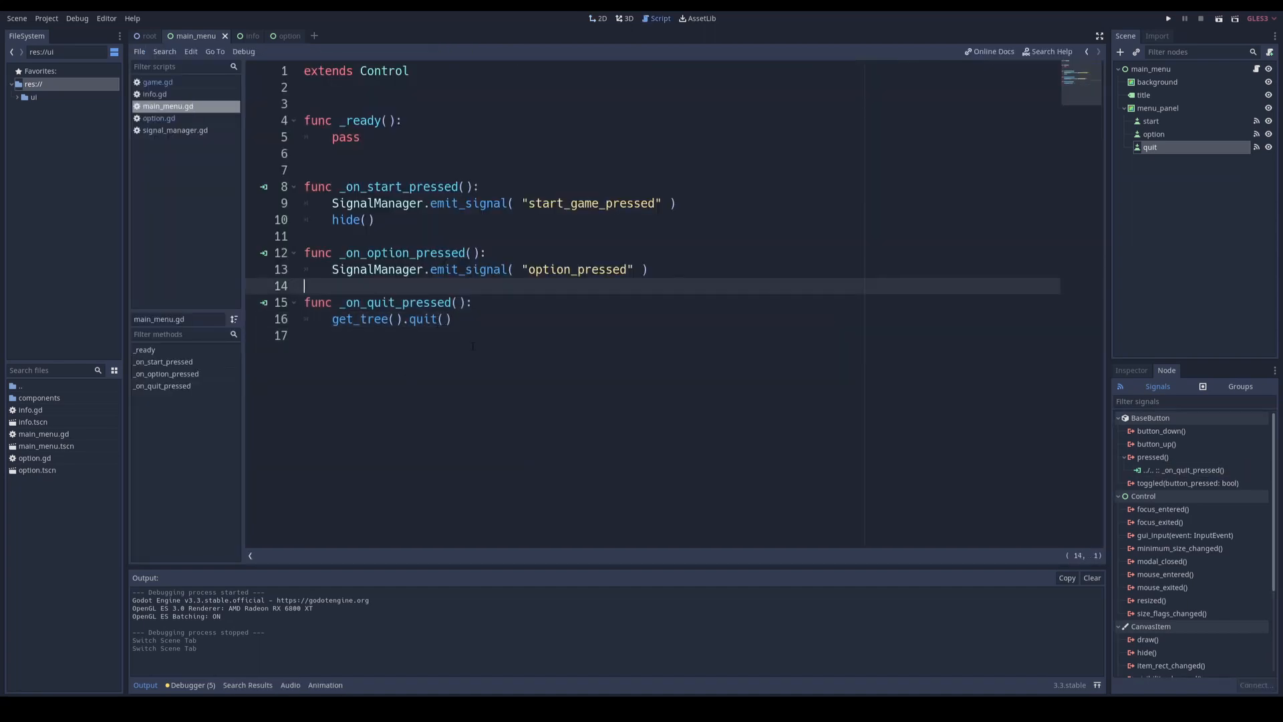
pyautogui.click(473, 346)
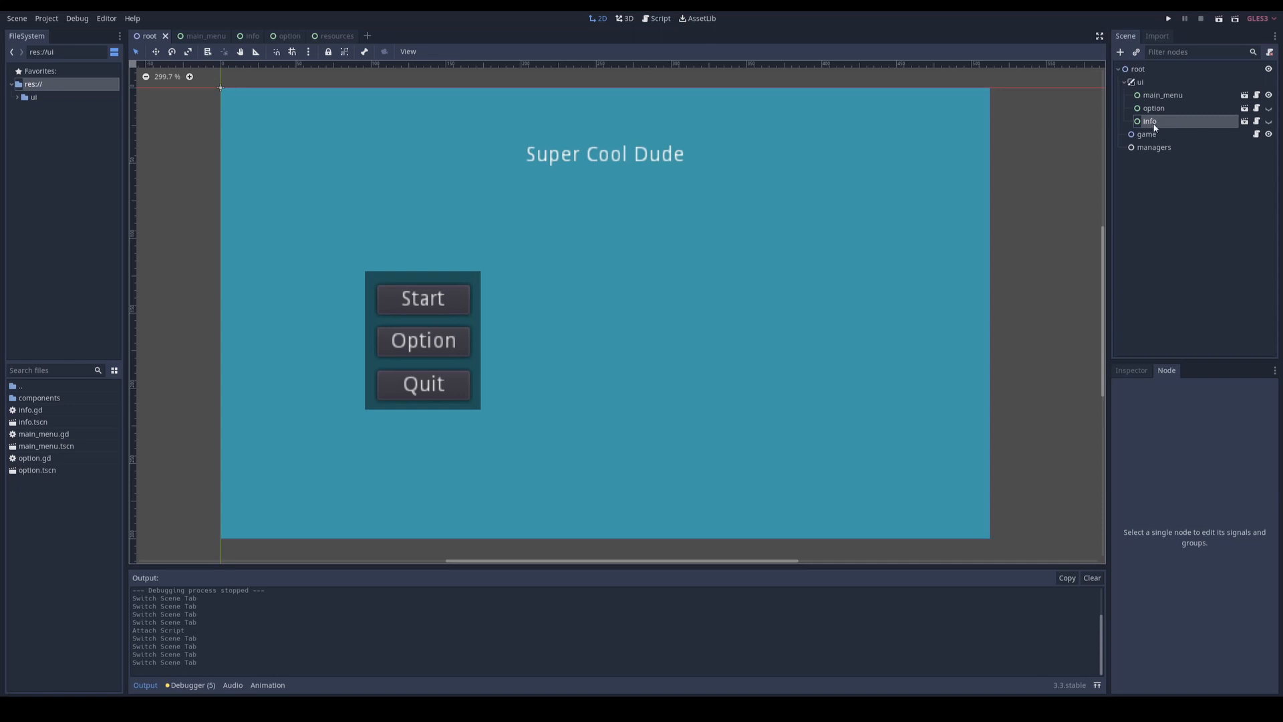
# Step: Open the resources scene nested in the info scene, and open its resources.gd script
pyautogui.click(1245, 122)
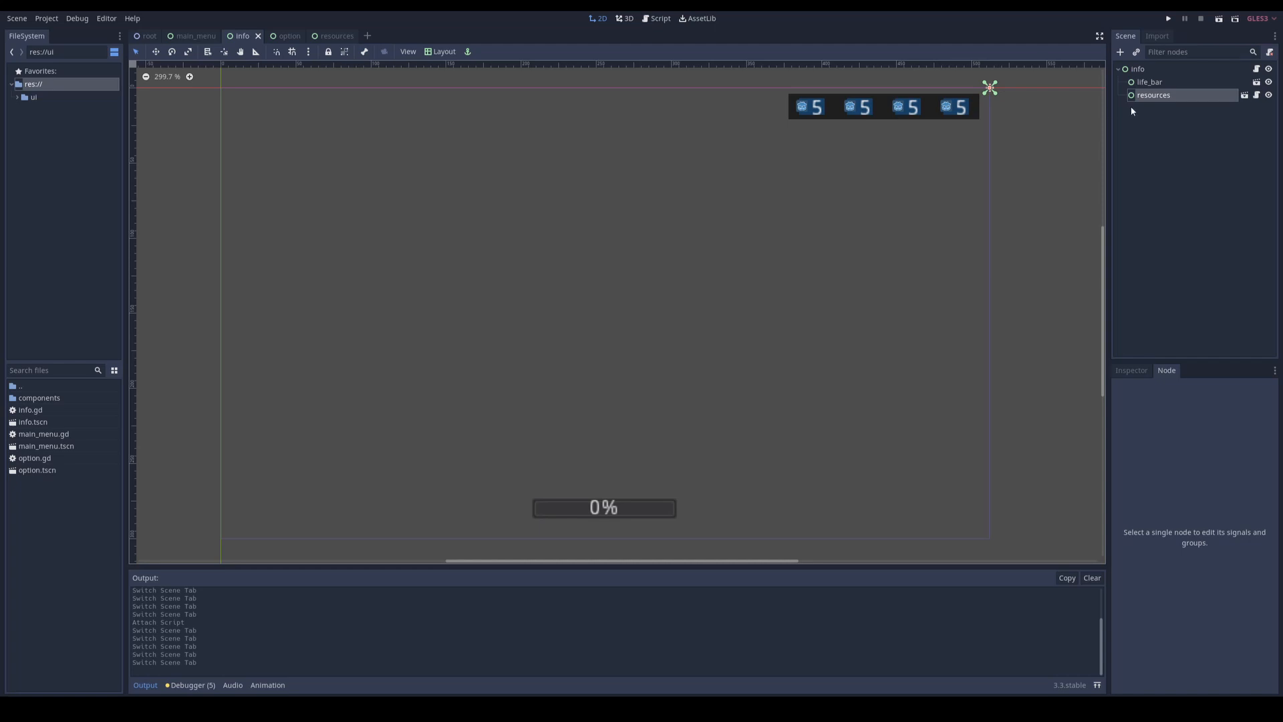
pyautogui.click(1244, 95)
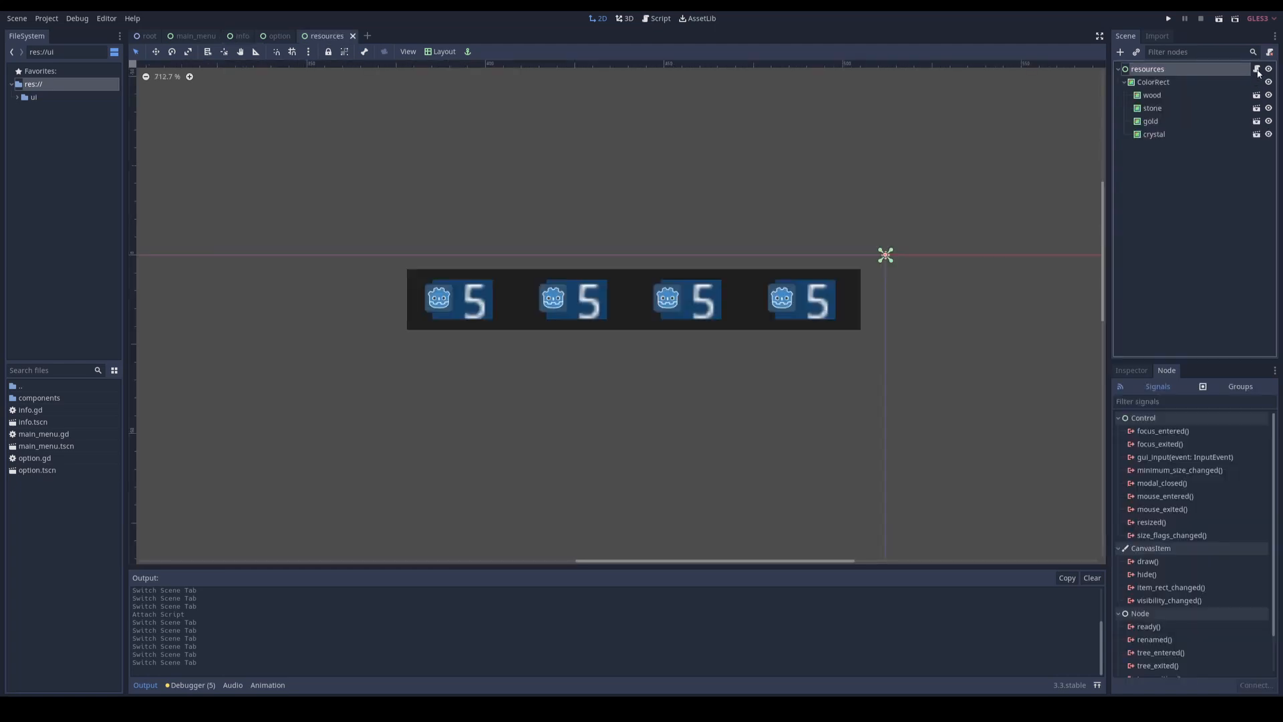
pyautogui.click(1257, 70)
pyautogui.click(409, 203)
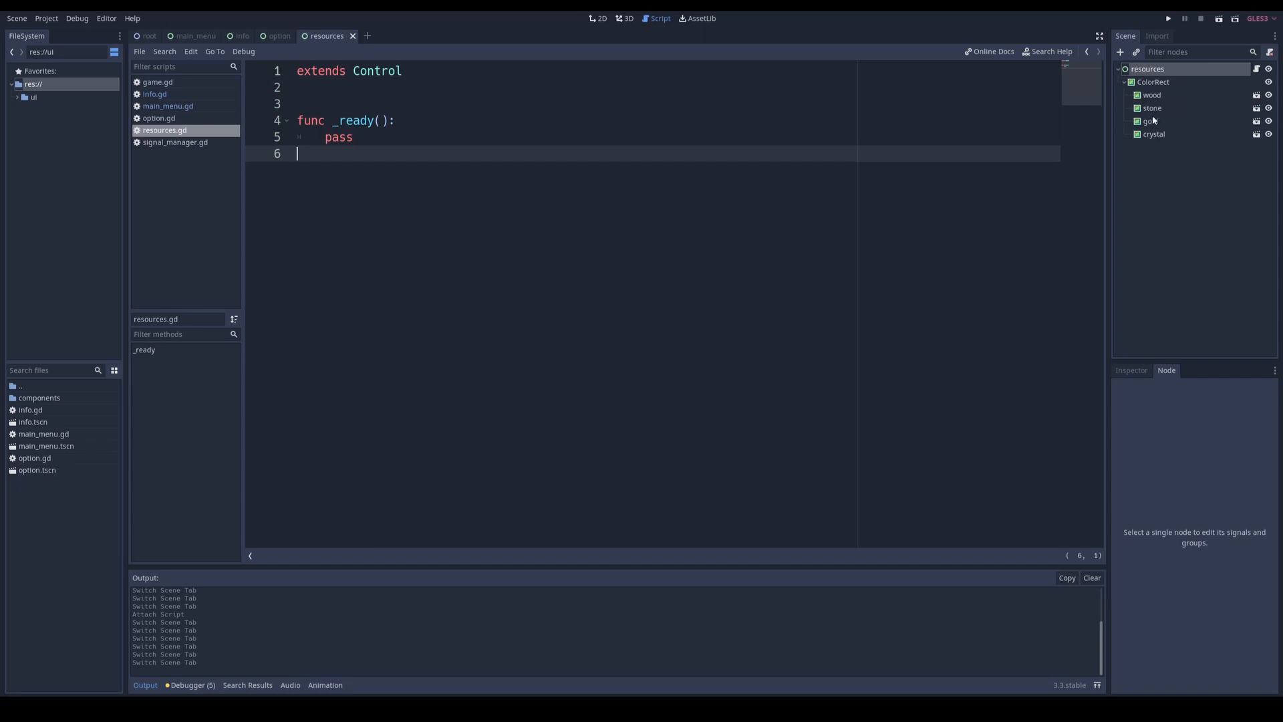
# Step: Add the line onready var wood = get_node( "ColorRect/wood" ) above _ready in resources.gd
pyautogui.click(358, 101)
pyautogui.press('Return')
pyautogui.press('Up')
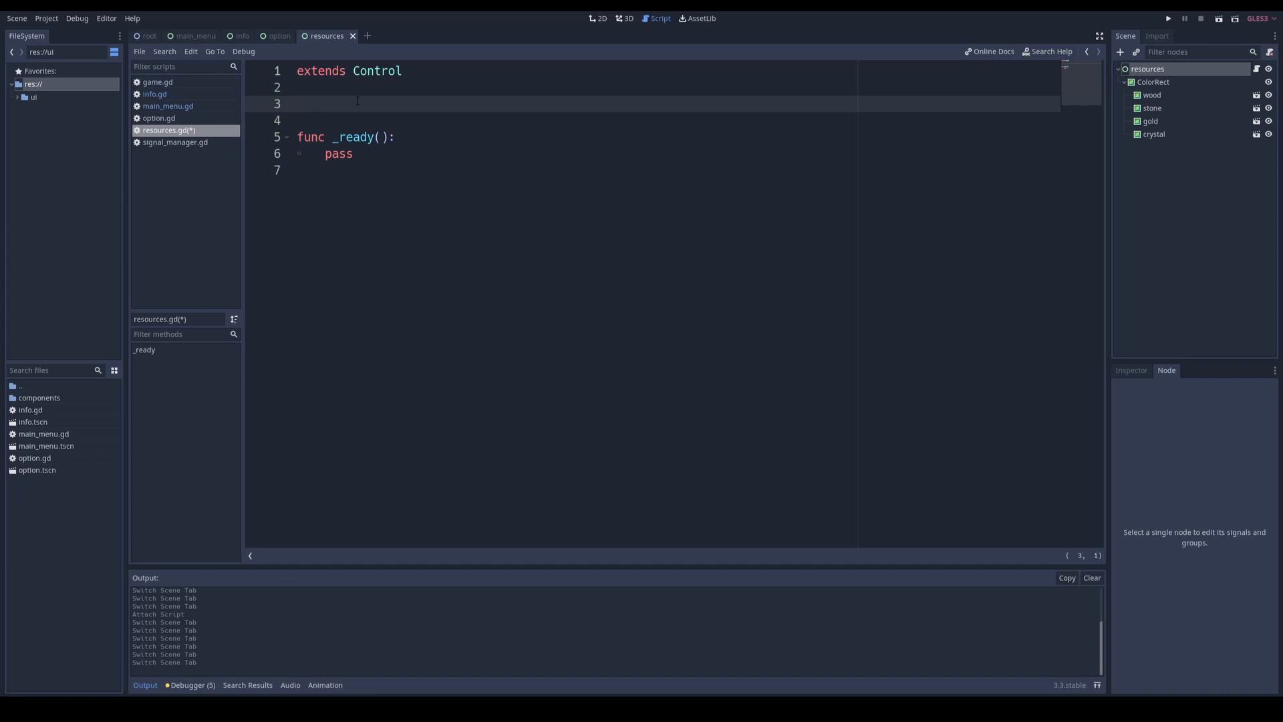
pyautogui.write('onready var wood = get_no')
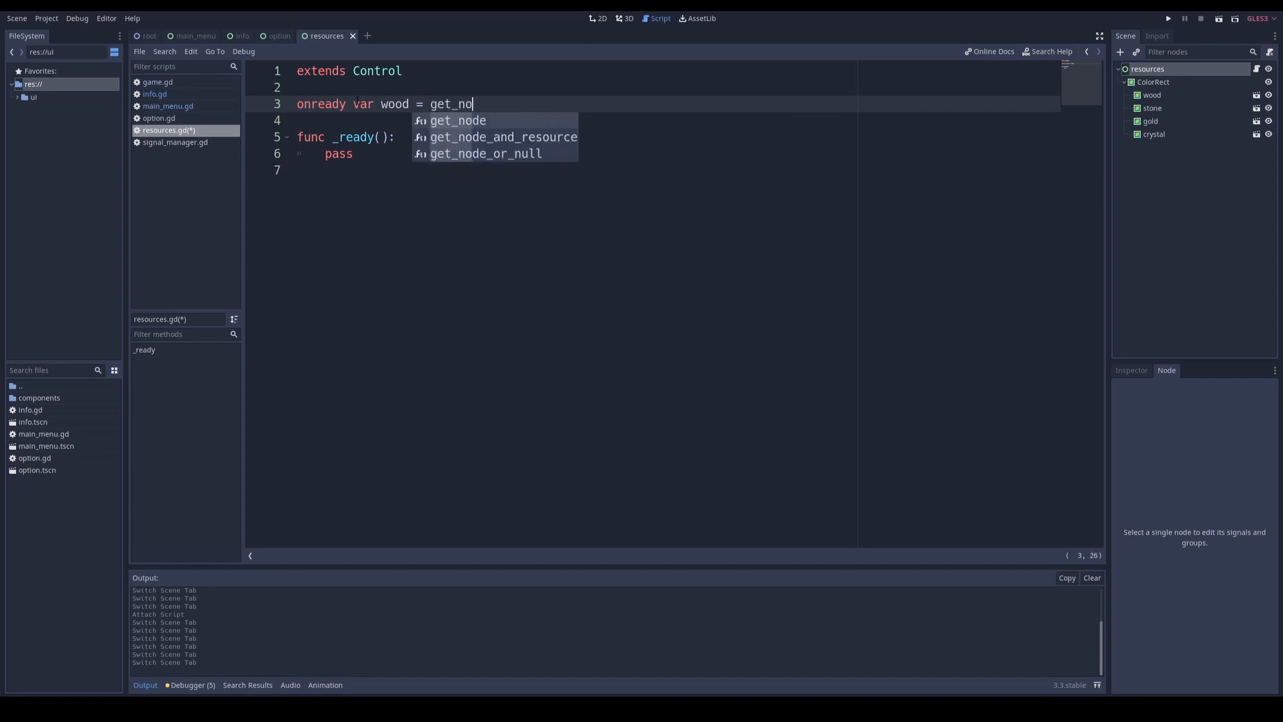
pyautogui.write('de( "')
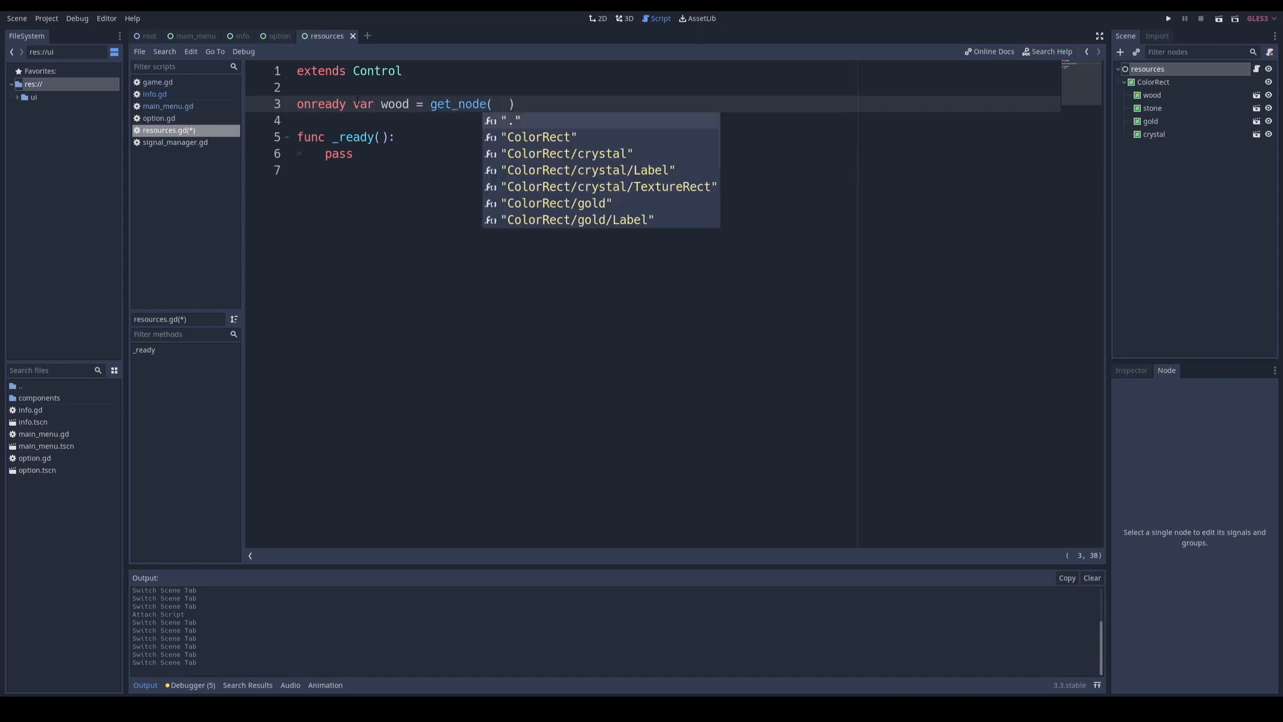
pyautogui.press('Down')
pyautogui.press('Down')
pyautogui.press('Down')
pyautogui.press('Down')
pyautogui.press('Down')
pyautogui.press('Down')
pyautogui.press('Down')
pyautogui.press('Down')
pyautogui.press('Down')
pyautogui.press('Down')
pyautogui.press('Down')
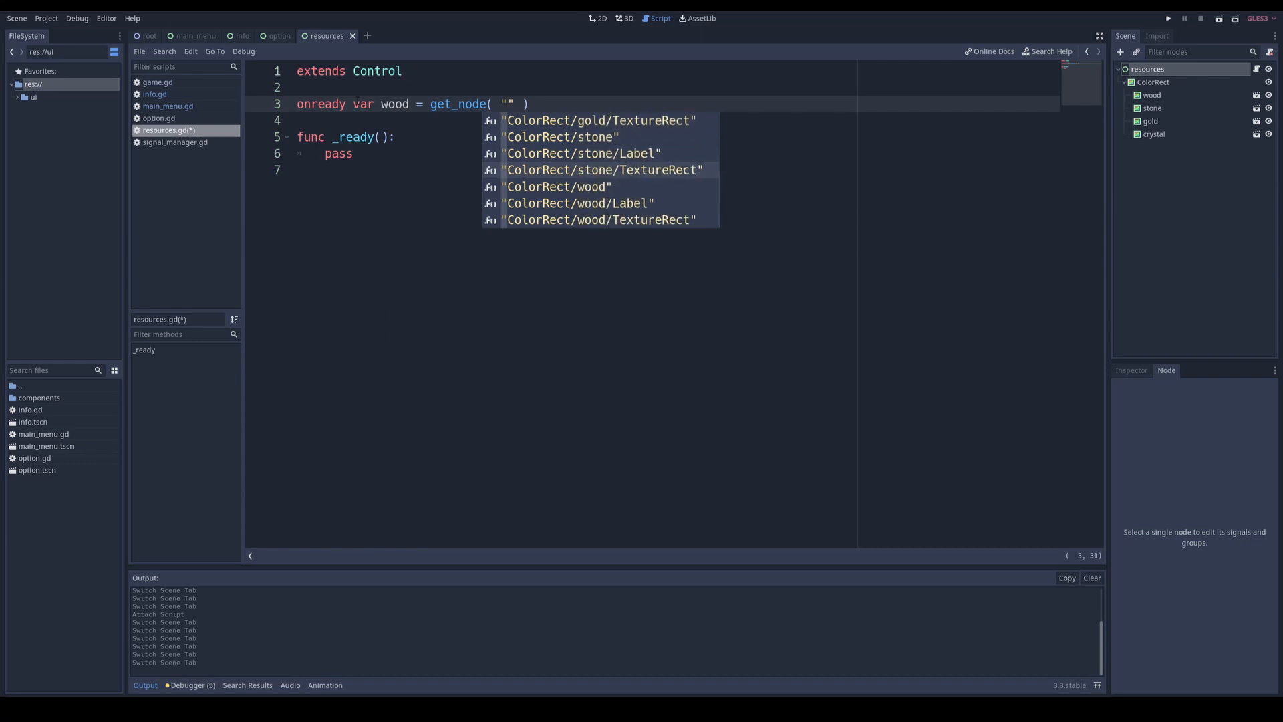
pyautogui.press('Return')
pyautogui.press('End')
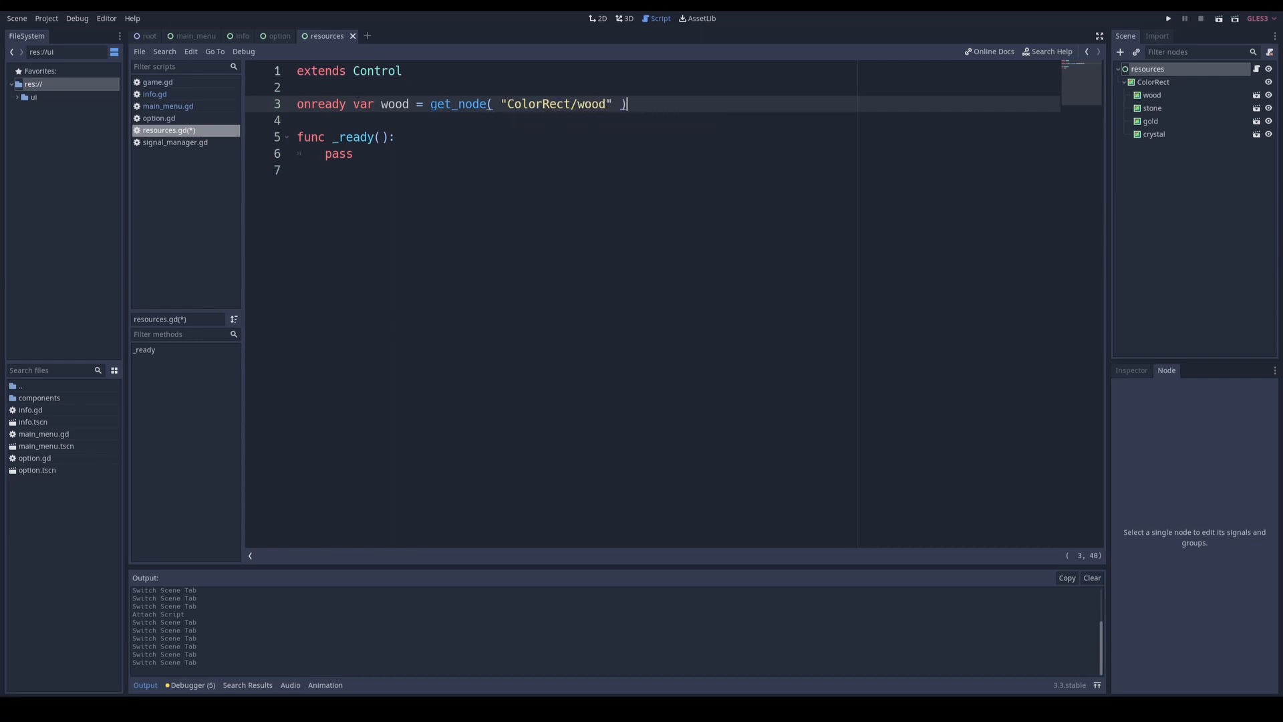
# Step: Rename the ColorRect node of the resources scene as panel
pyautogui.click(1153, 86)
pyautogui.click(1151, 86)
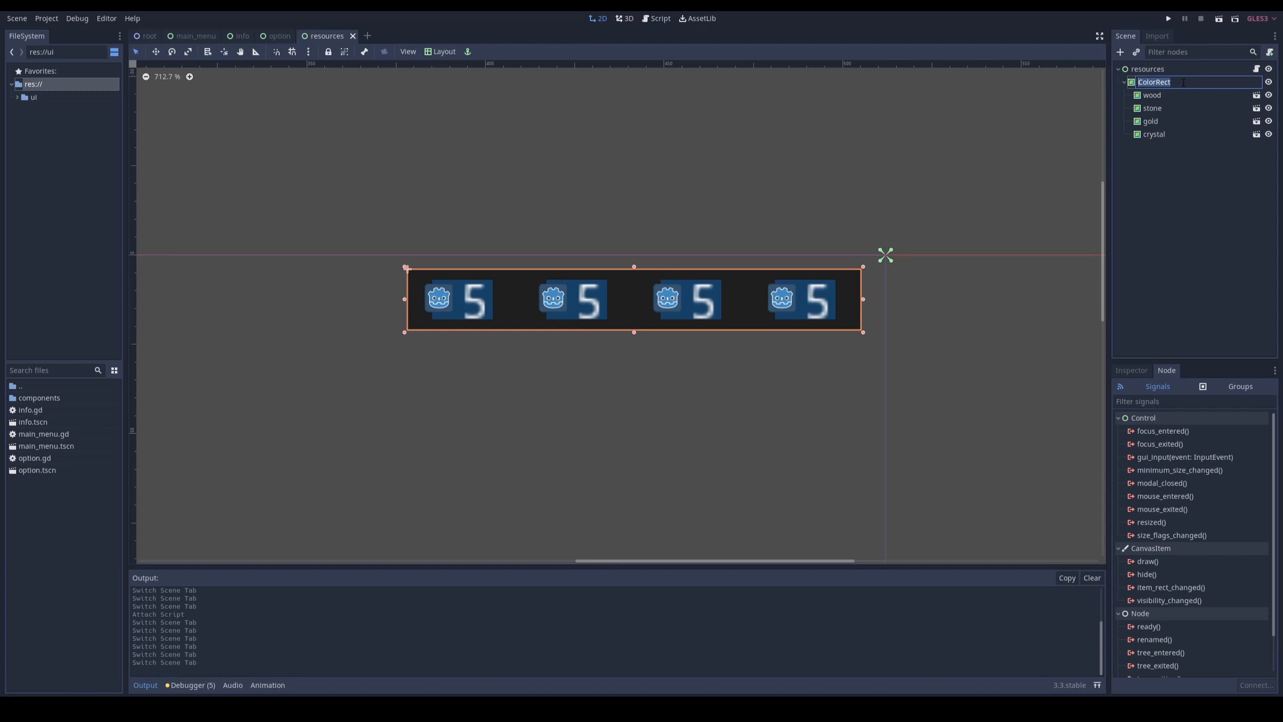
pyautogui.write('panel')
pyautogui.press('Return')
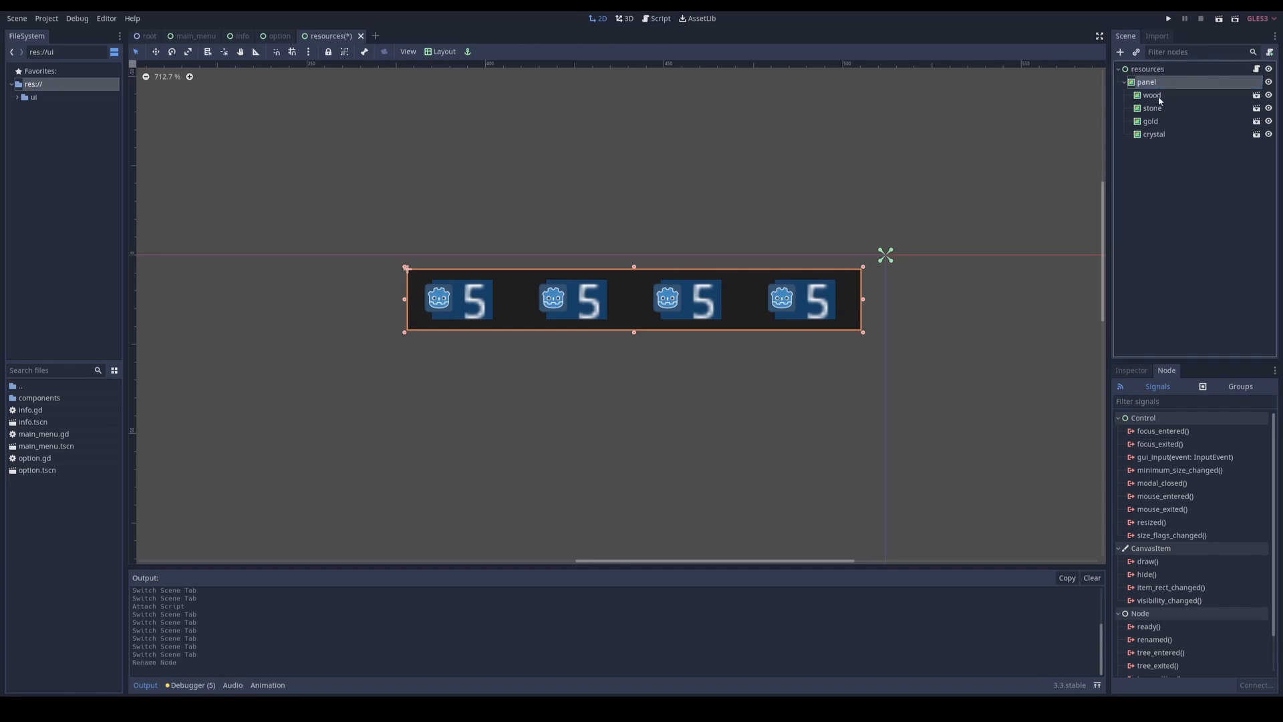
# Step: Change the wood declaration in resources.gd to export( NodePath ) var wood, removing the get_node assignment
pyautogui.click(657, 18)
pyautogui.doubleClick(393, 104)
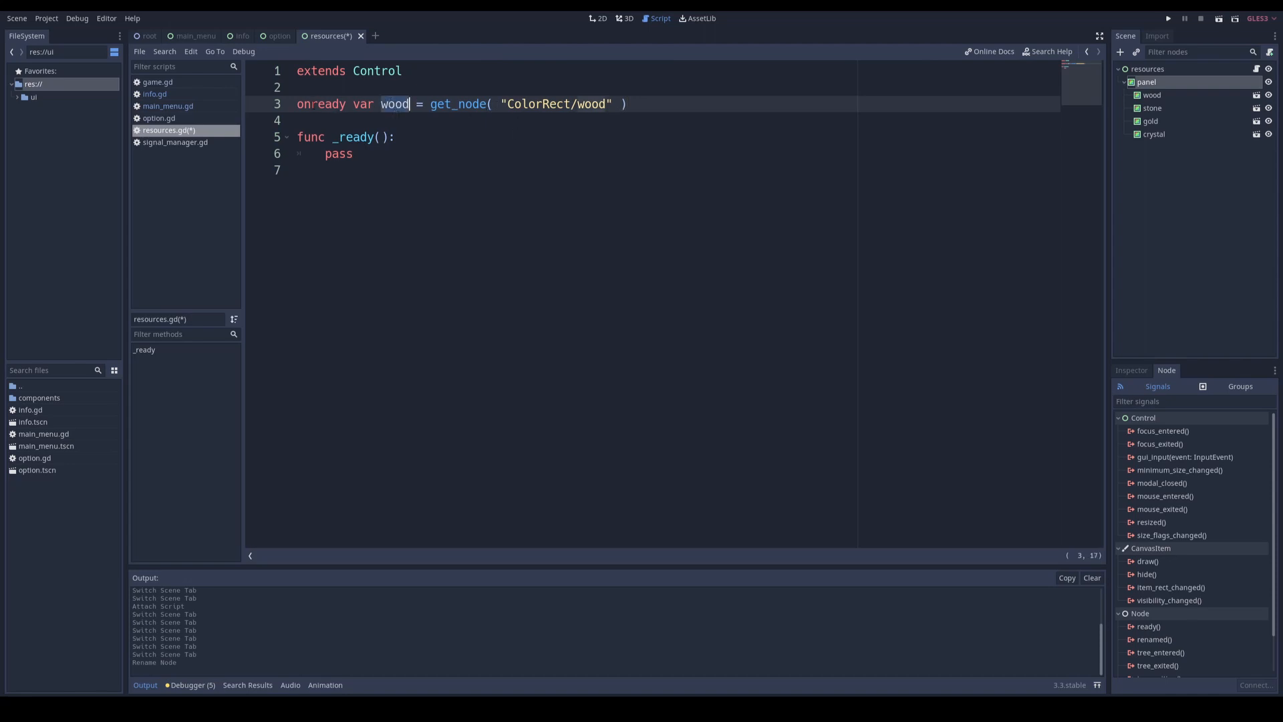
pyautogui.doubleClick(305, 104)
pyautogui.write('export')
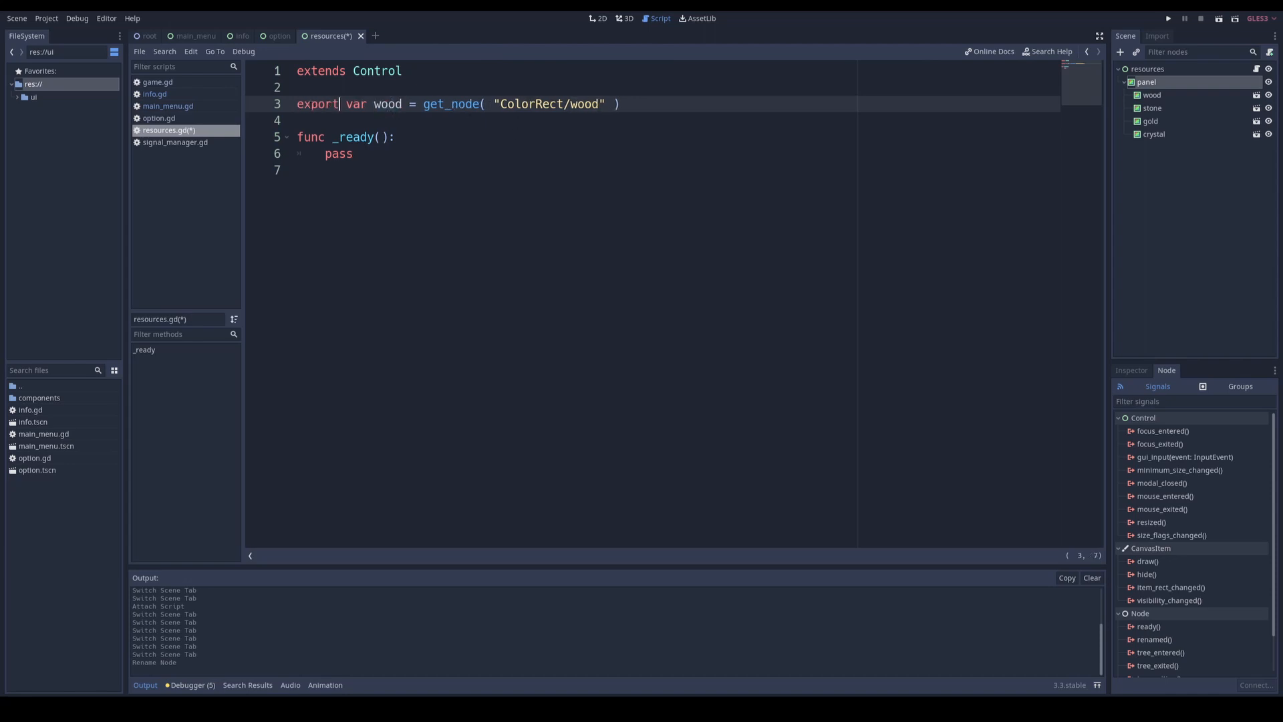
pyautogui.write('( NodePath')
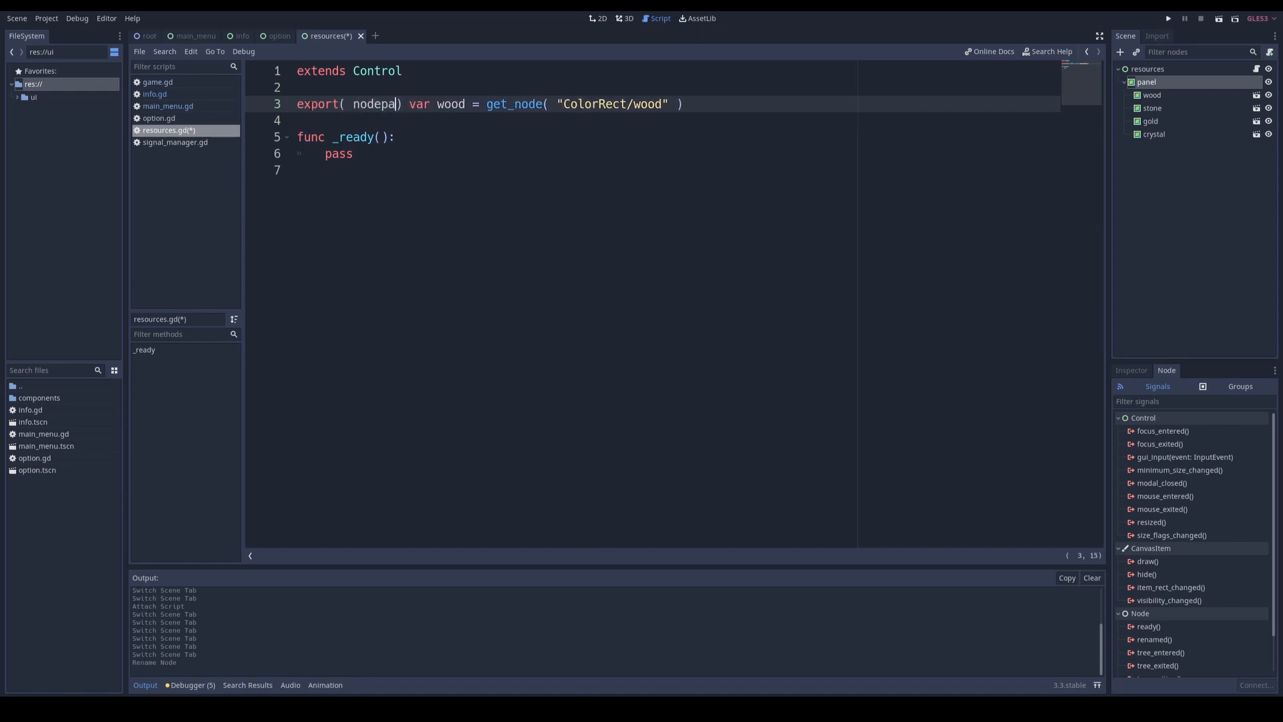
pyautogui.moveTo(487, 104); pyautogui.dragTo(797, 105)
pyautogui.press('BackSpace')
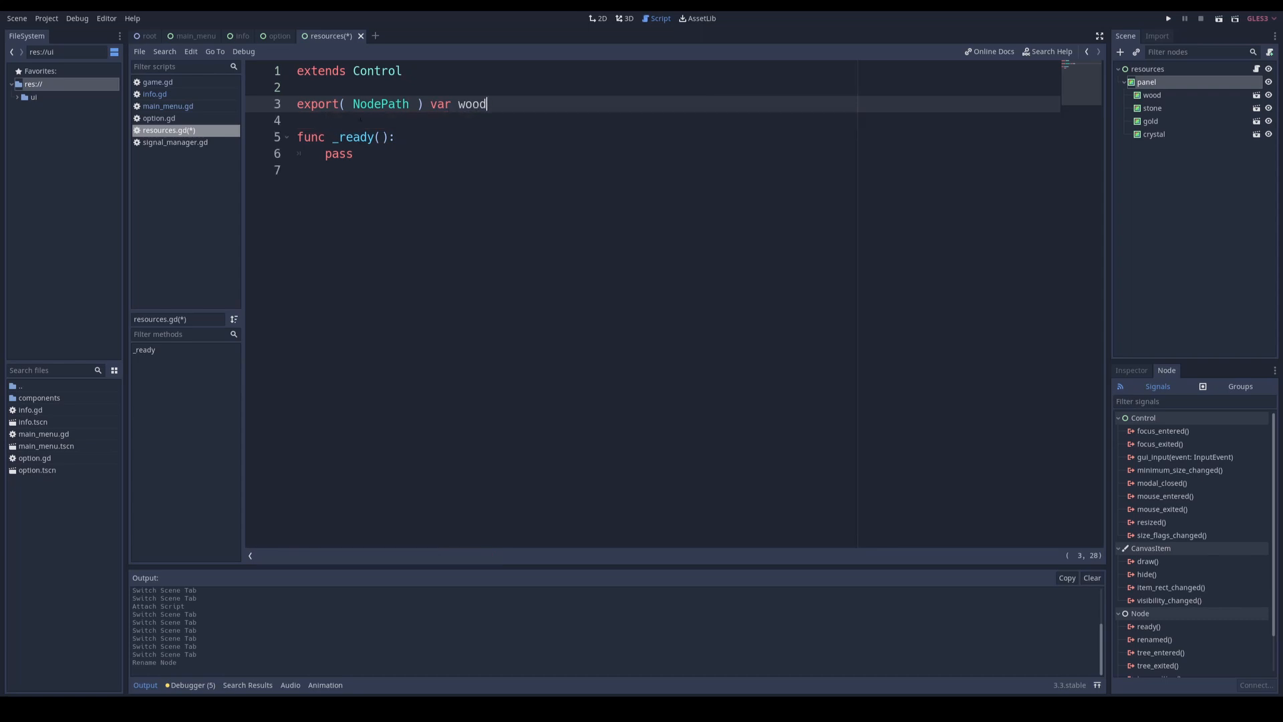
# Step: Assign the wood node to the Wood script variable of the resources root node
pyautogui.click(1150, 73)
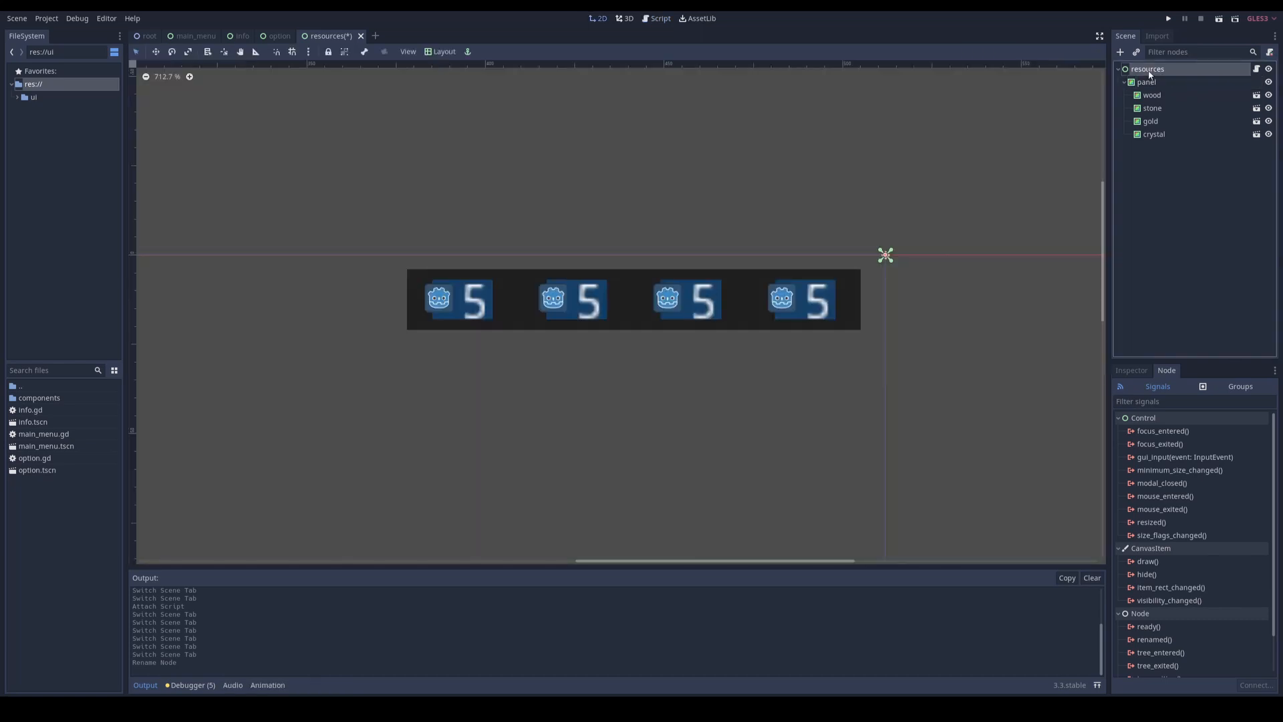
pyautogui.click(1133, 371)
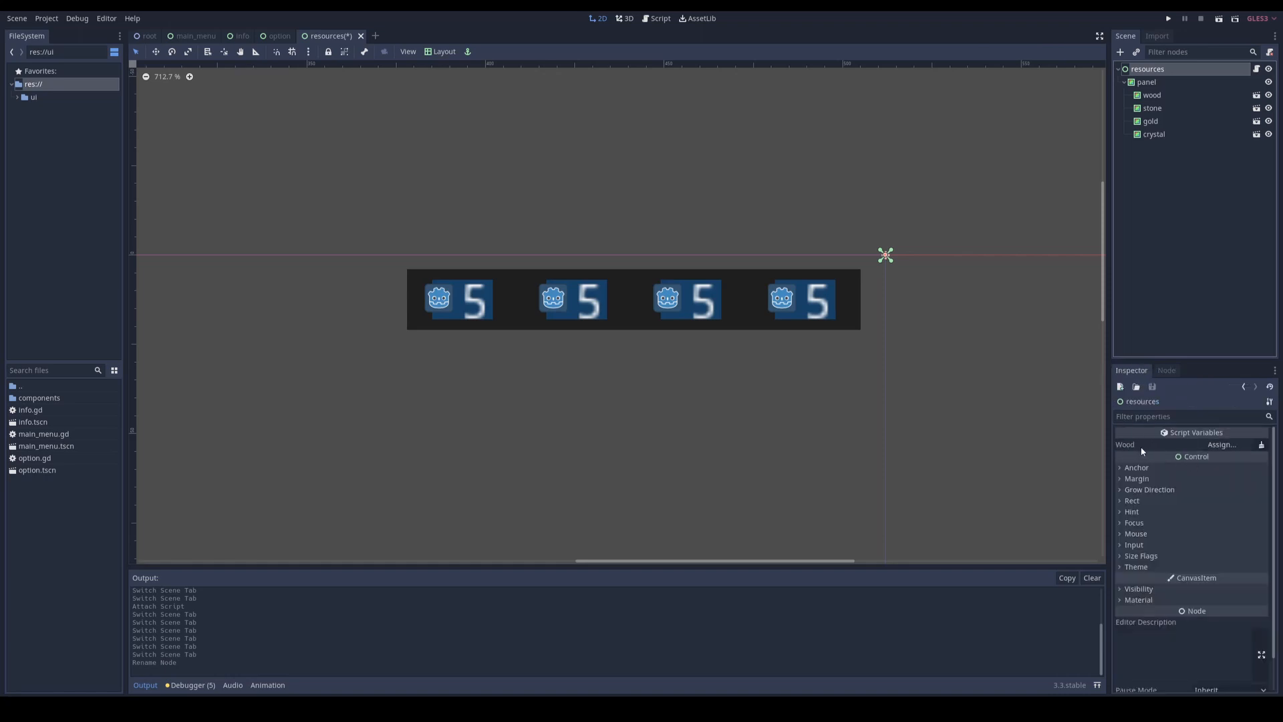
pyautogui.click(1214, 445)
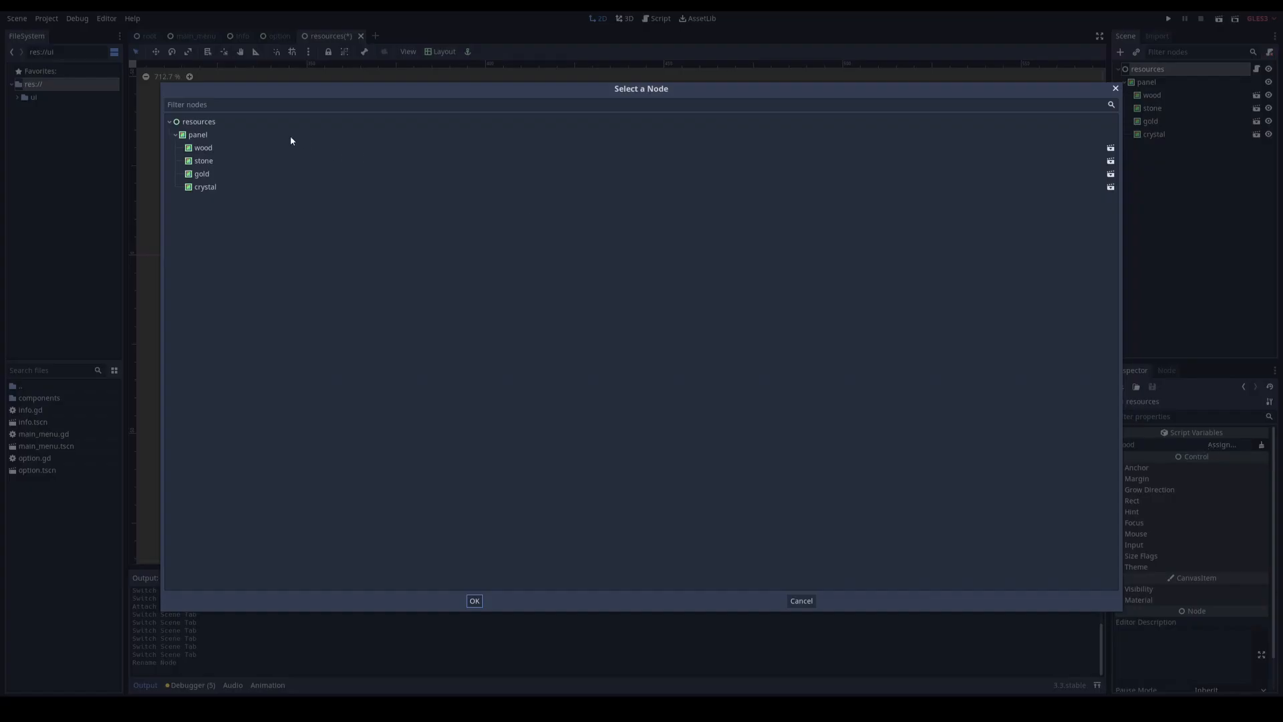
pyautogui.doubleClick(205, 150)
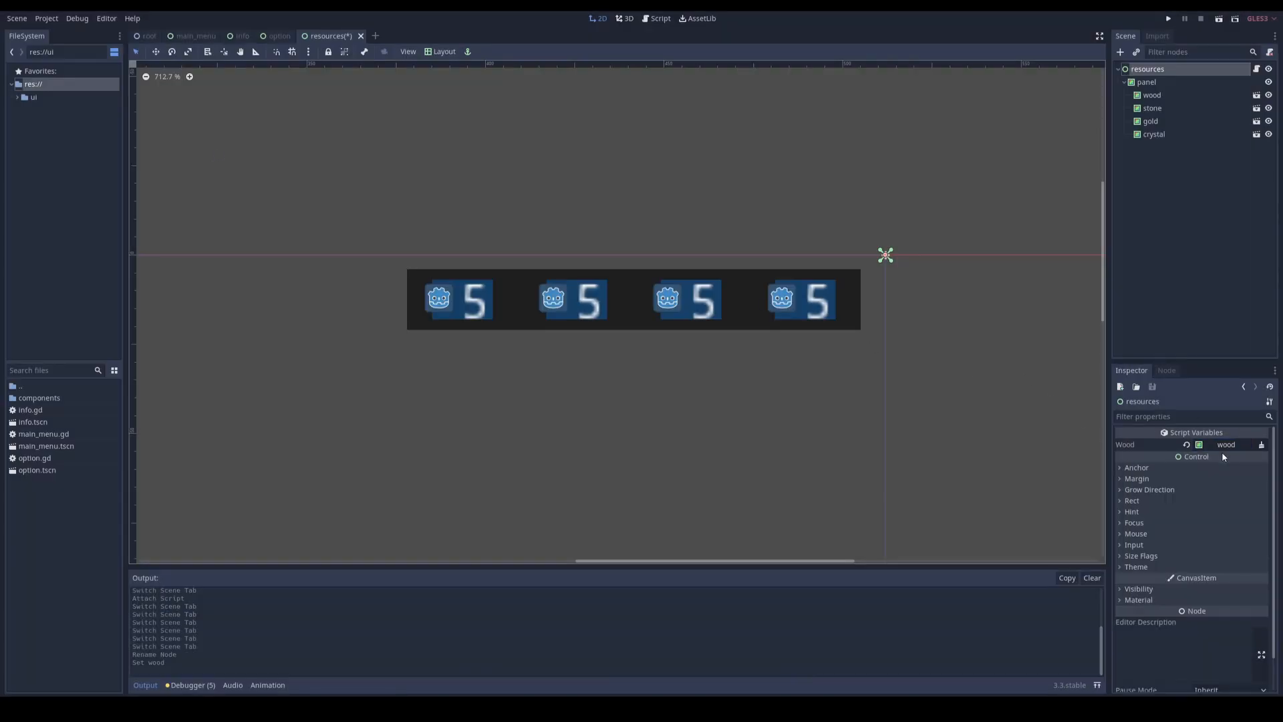
# Step: Replace pass in _ready of resources.gd with var wood_node = get_node( wood )
pyautogui.click(1153, 83)
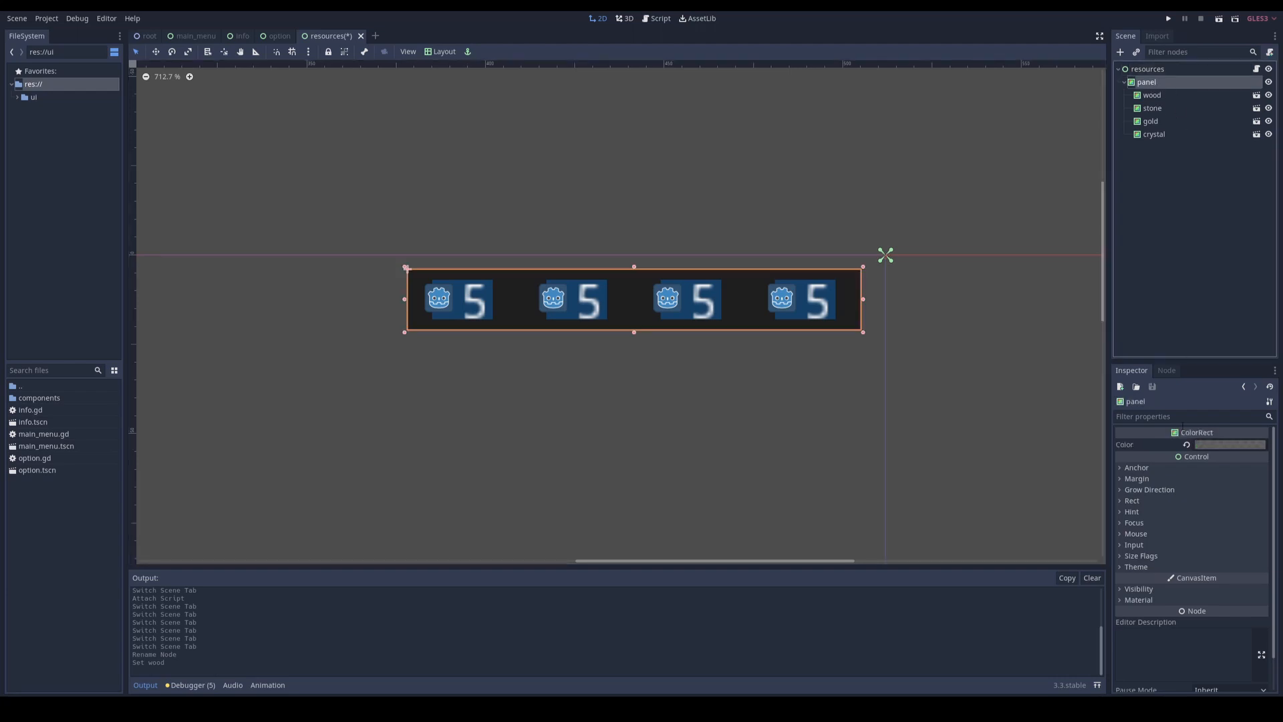
pyautogui.press('F3')
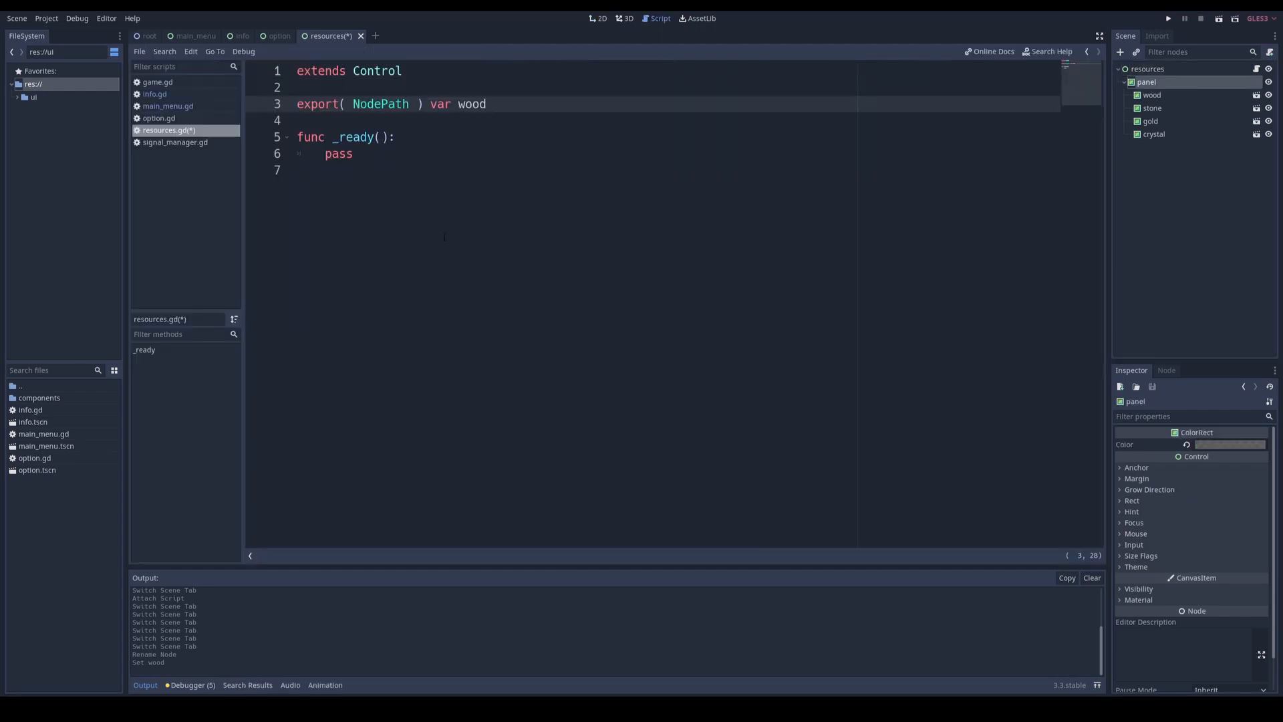
pyautogui.doubleClick(475, 105)
pyautogui.click(397, 154)
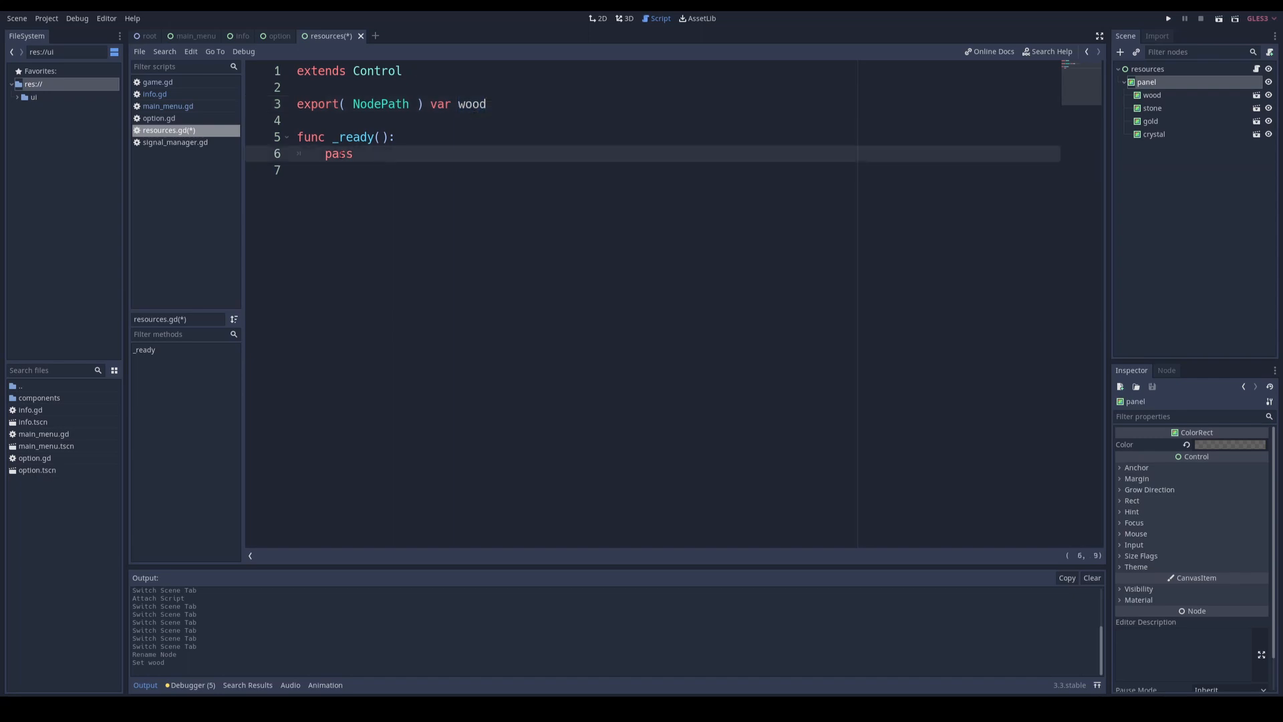
pyautogui.doubleClick(333, 154)
pyautogui.write('var wood_node = get')
pyautogui.press('Return')
pyautogui.write('wood')
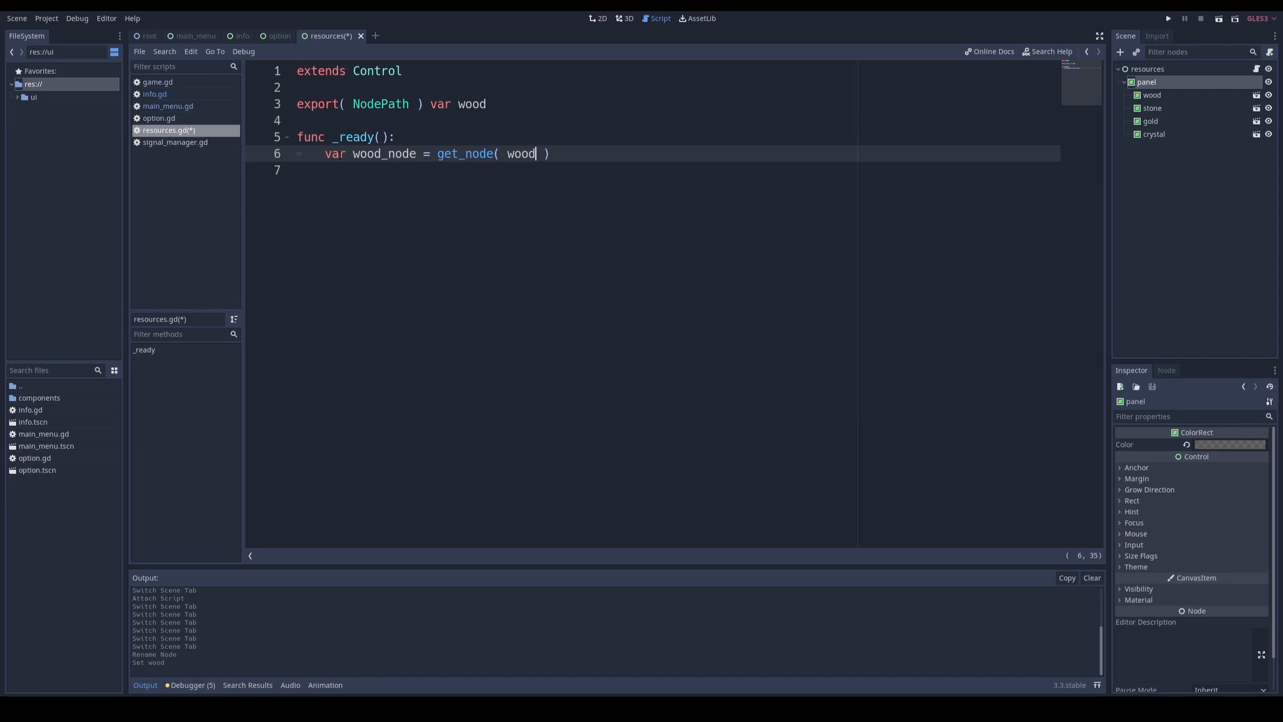
pyautogui.click(488, 124)
pyautogui.doubleClick(384, 154)
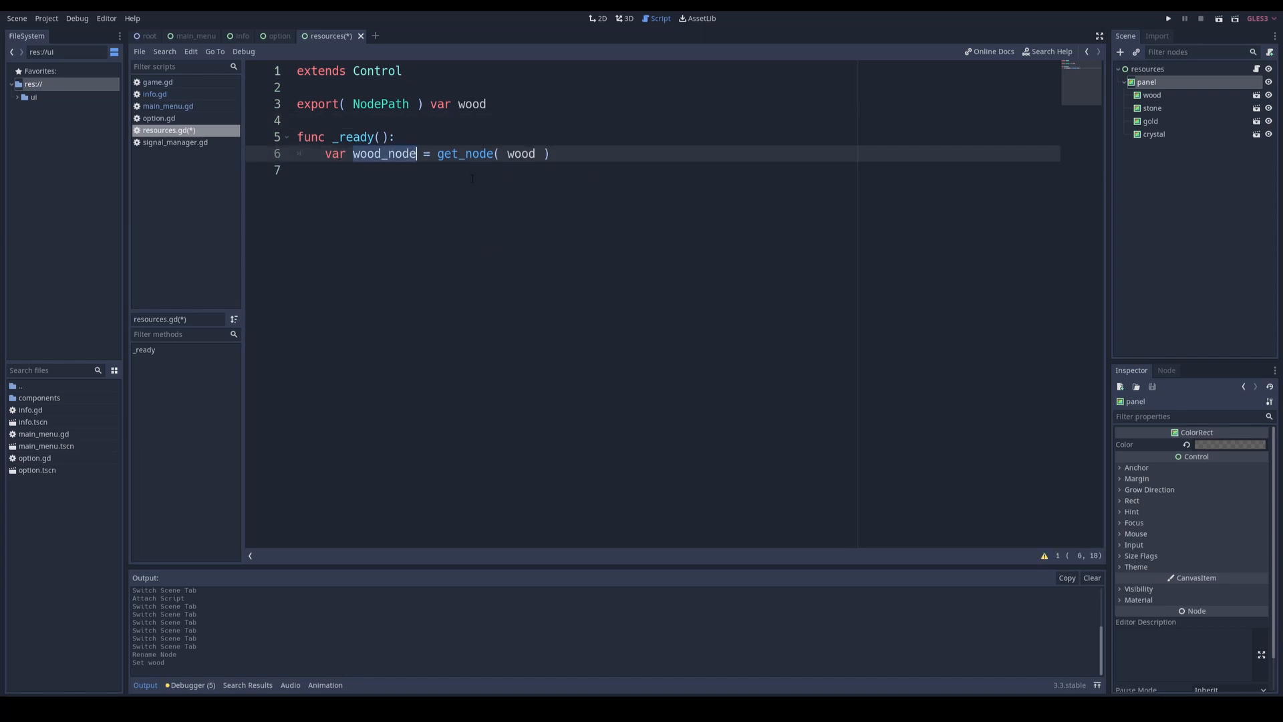
# Step: Extend the wood declaration to export( NodePath ) onready var wood = get_node( wood ) as Control, and reduce the _ready body to pass
pyautogui.click(499, 105)
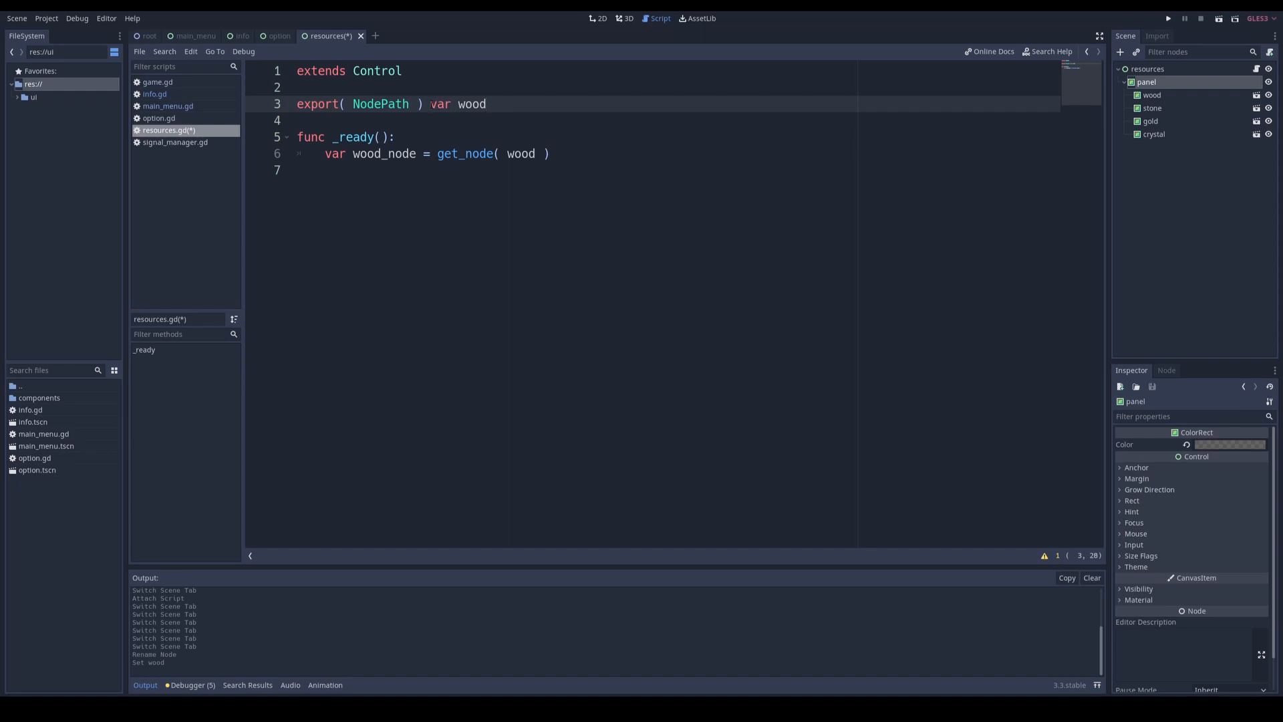
pyautogui.click(431, 105)
pyautogui.write('onready var wood =')
pyautogui.moveTo(437, 154); pyautogui.dragTo(563, 153)
pyautogui.hotkey('ctrl', 'c')
pyautogui.click(586, 111)
pyautogui.hotkey('ctrl', 'v')
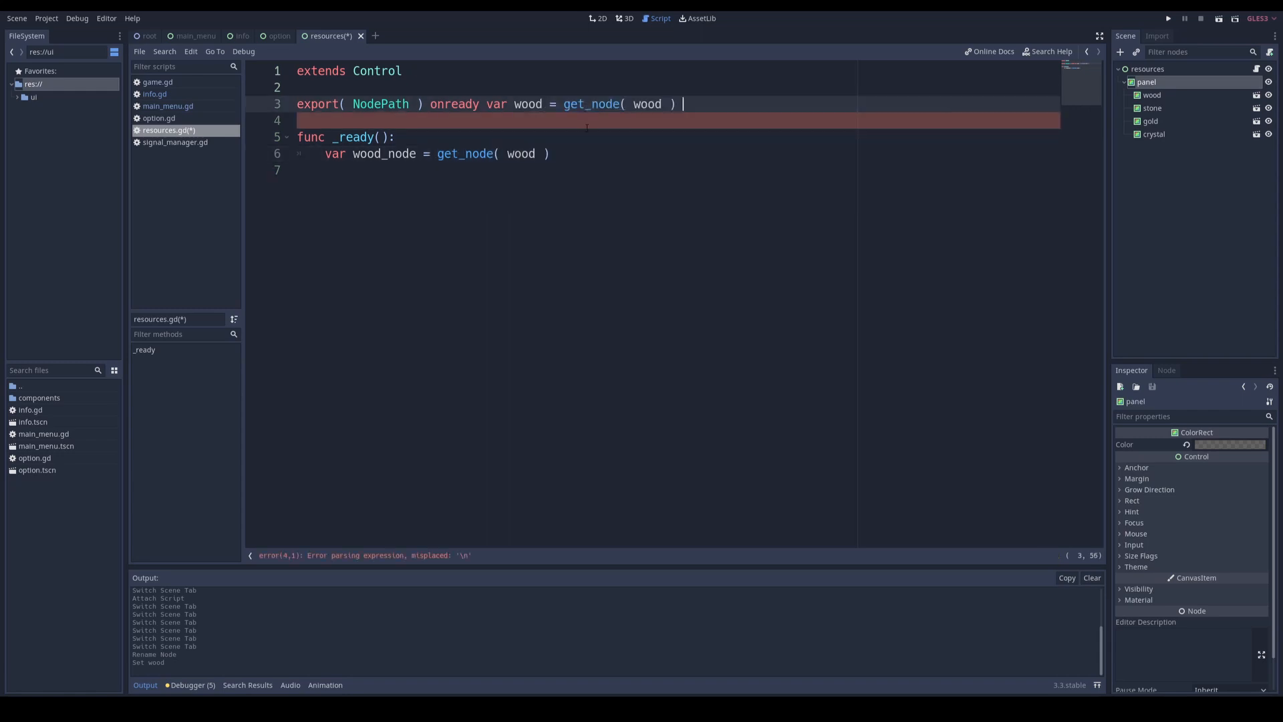
pyautogui.write('as Control')
pyautogui.moveTo(551, 153); pyautogui.dragTo(326, 154)
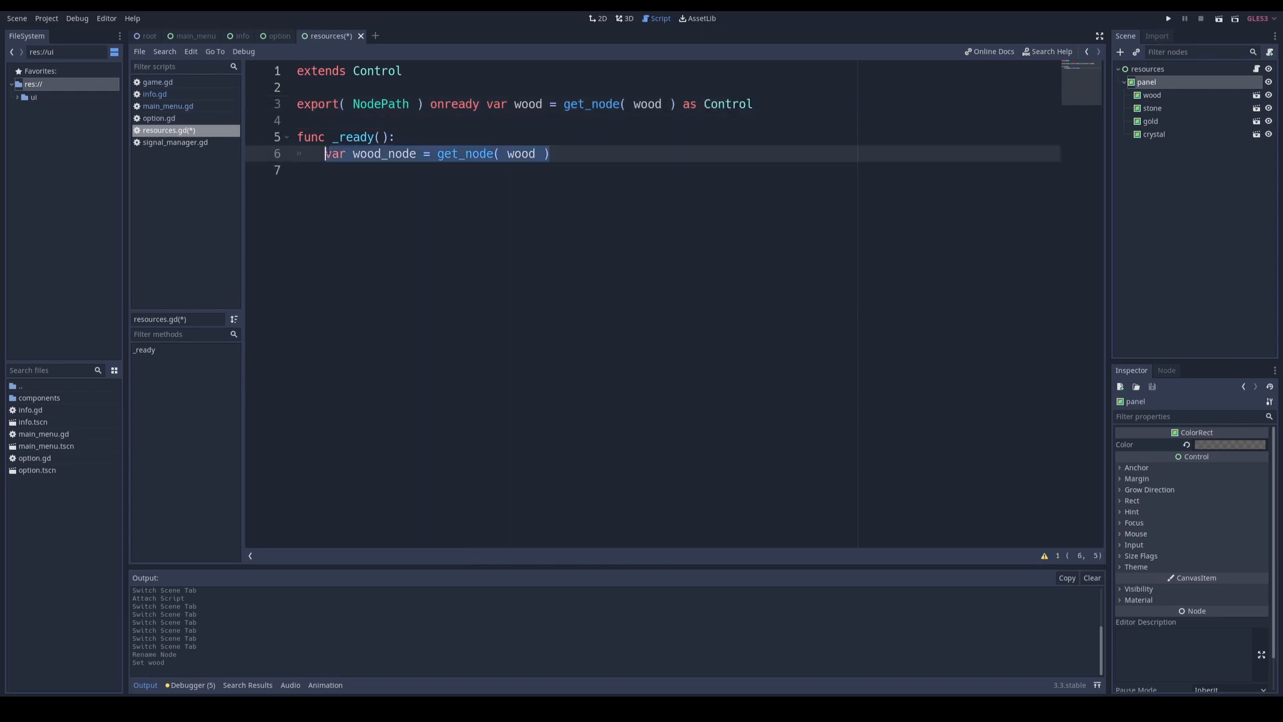
pyautogui.write('pass')
# Step: Duplicate the wood declaration in resources.gd for stone, gold and crystal, each fetching its own node as Control, and save
pyautogui.doubleClick(527, 108)
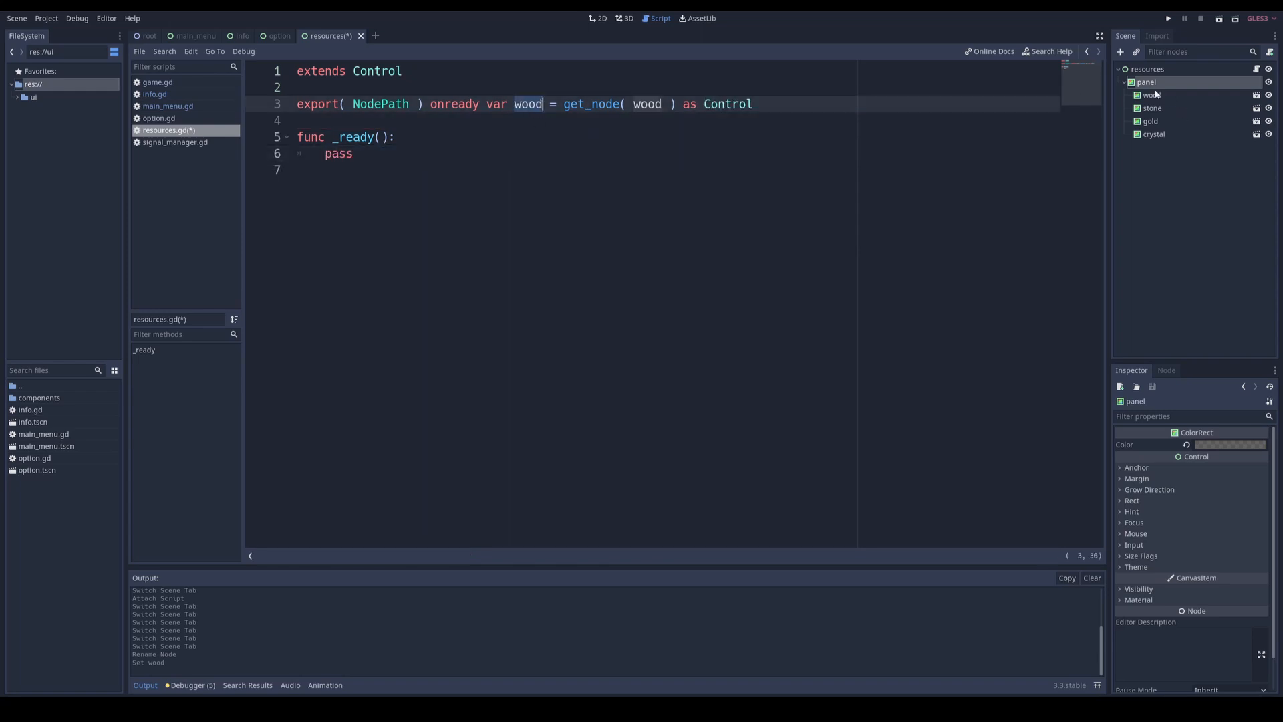
pyautogui.doubleClick(740, 106)
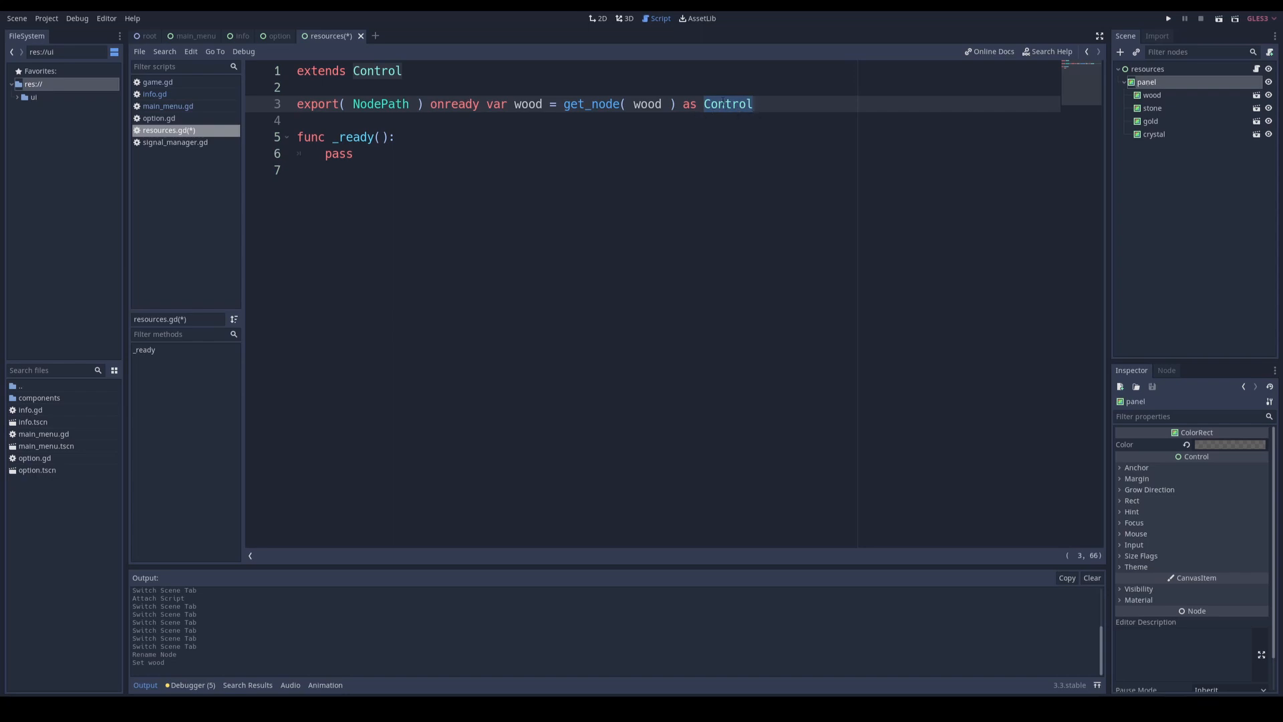
pyautogui.click(528, 104)
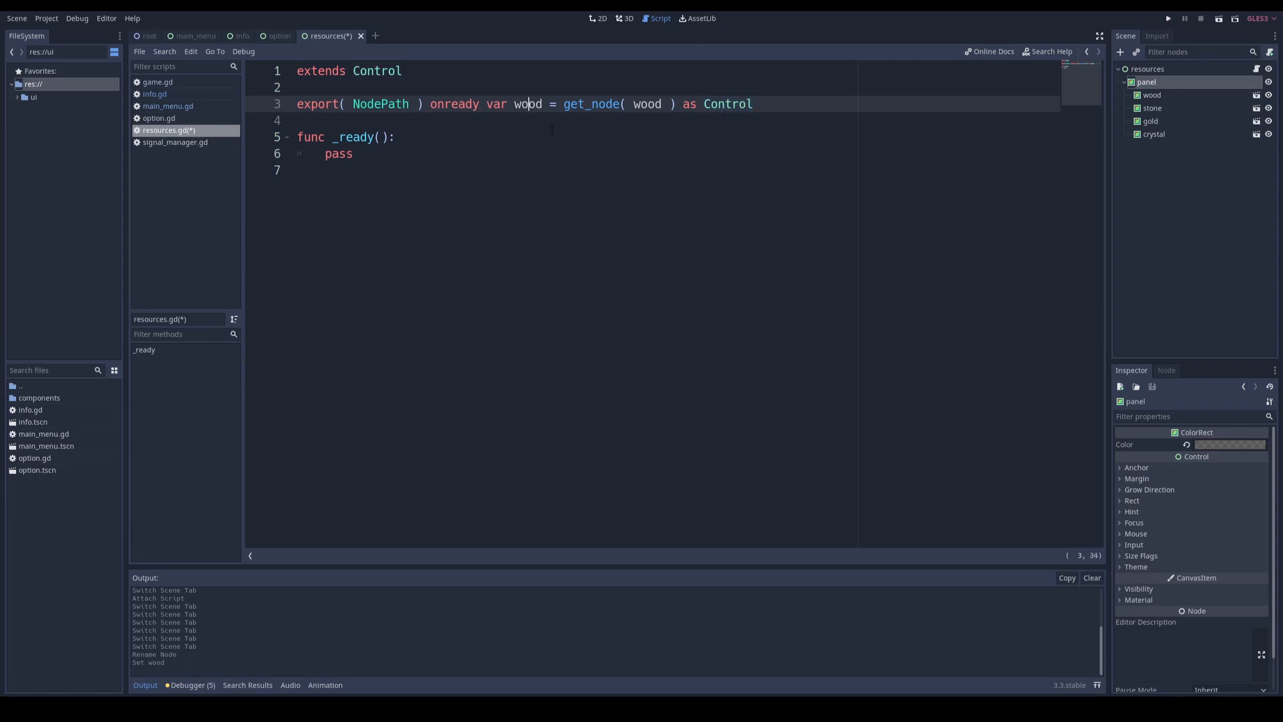
pyautogui.hotkey('ctrl', 'd')
pyautogui.hotkey('ctrl', 'd')
pyautogui.hotkey('ctrl', 'd')
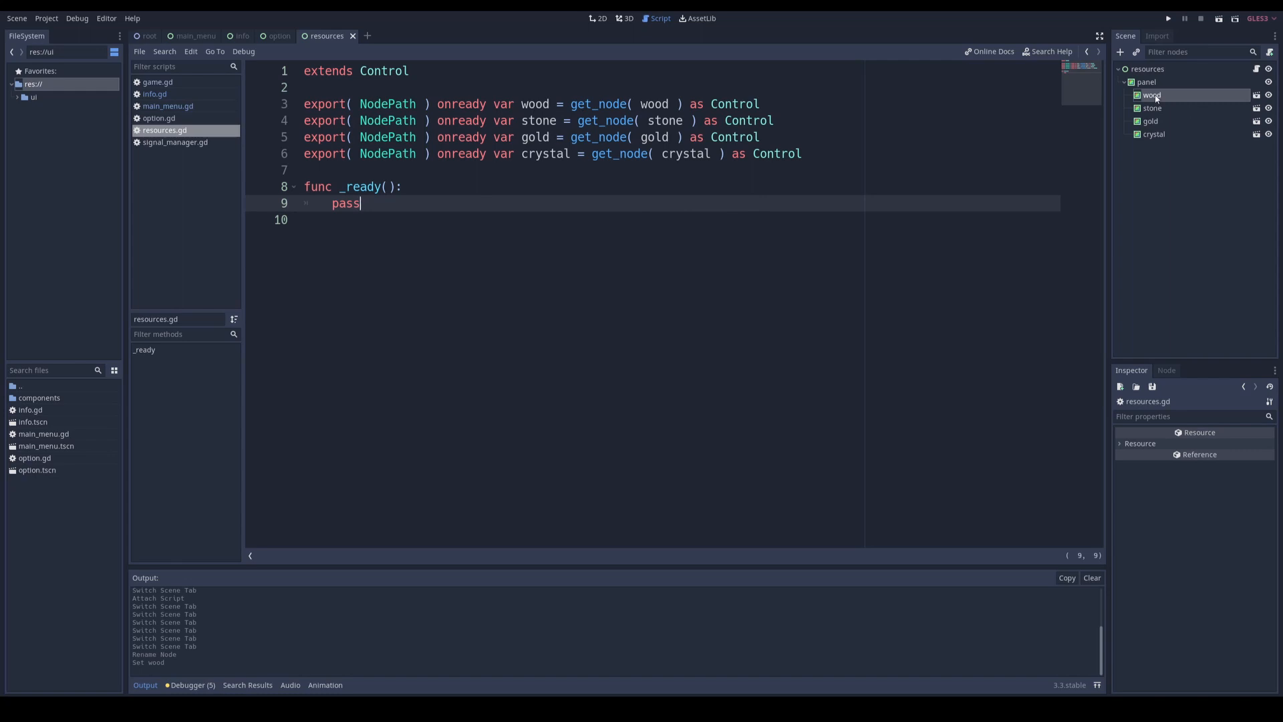
# Step: Open the resource_node scene behind the wood node and attach a new resource_node.gd script to its root, adding an empty line above _ready
pyautogui.click(1258, 96)
pyautogui.click(1157, 69)
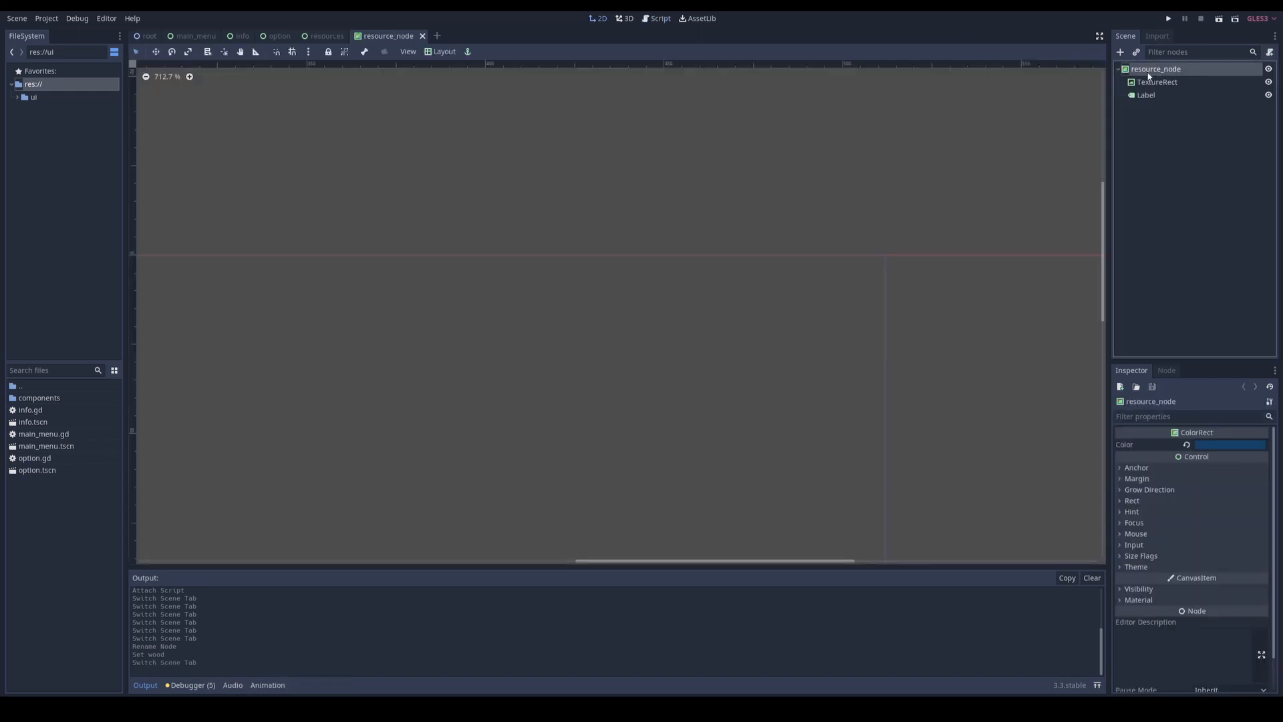
pyautogui.moveTo(780, 296); pyautogui.dragTo(1019, 296, button='middle')
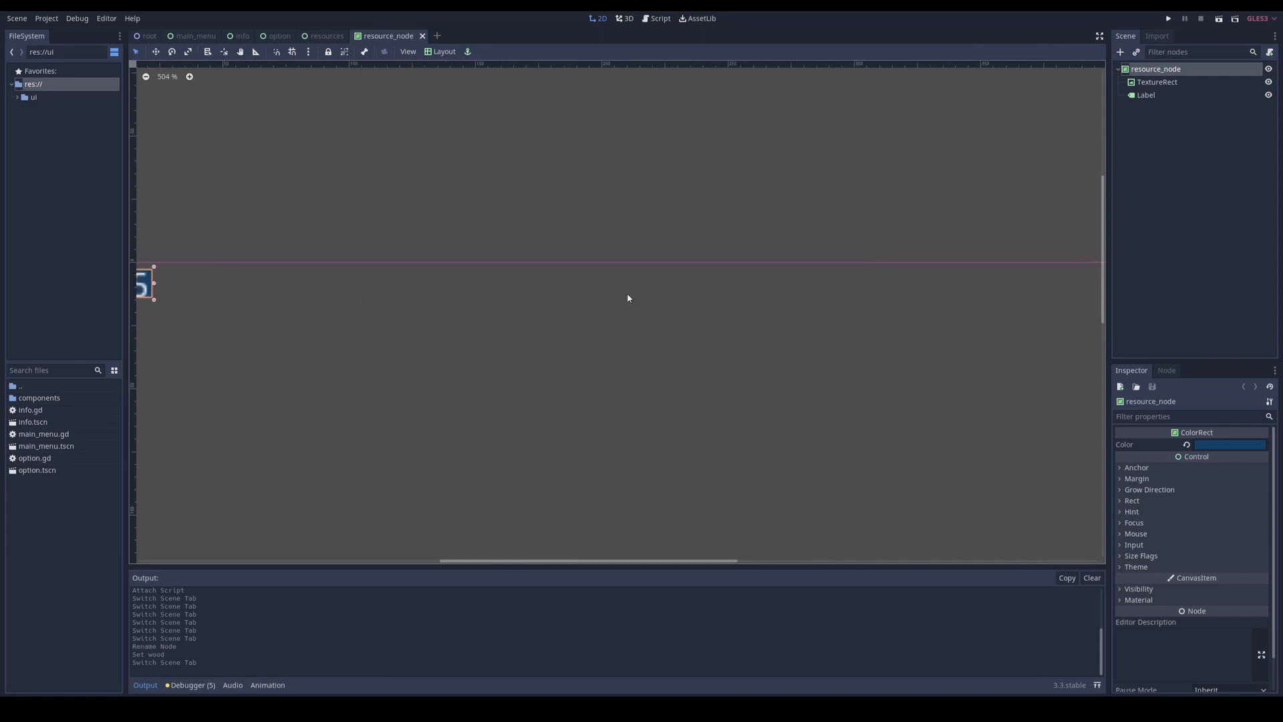
pyautogui.moveTo(185, 284); pyautogui.dragTo(576, 286, button='middle')
pyautogui.scroll(8, 539, 287)
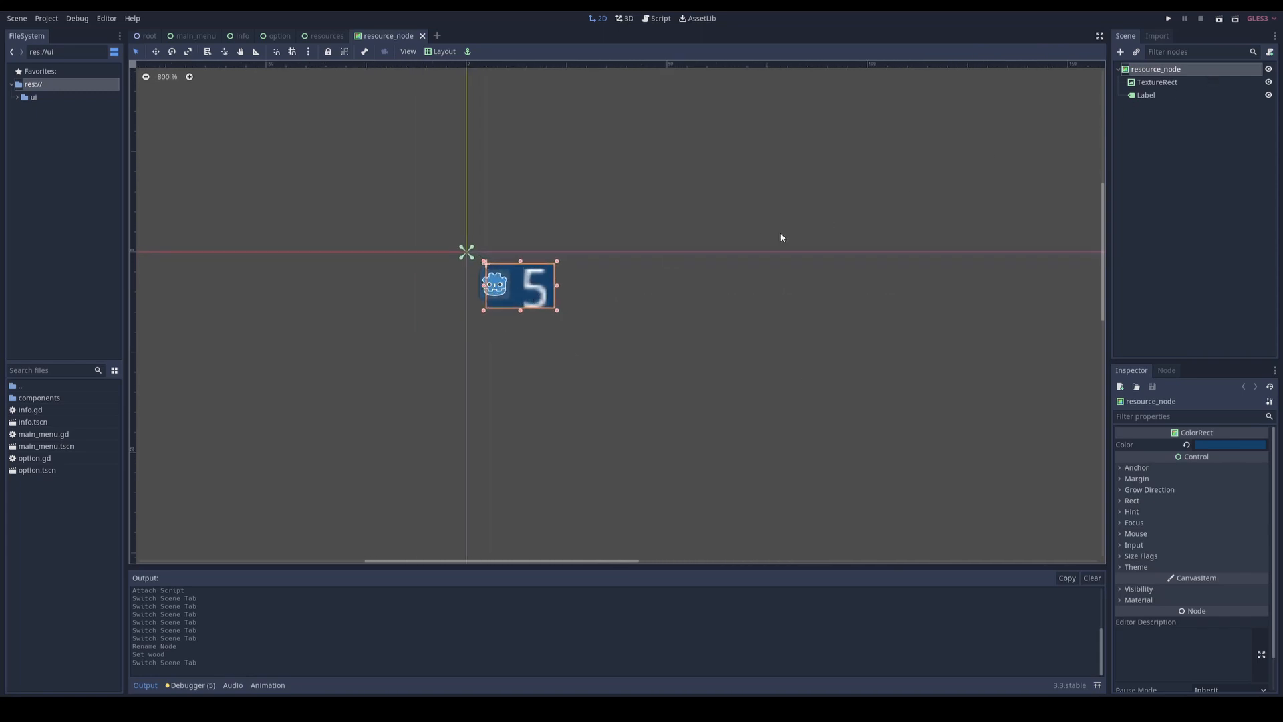
pyautogui.click(1270, 53)
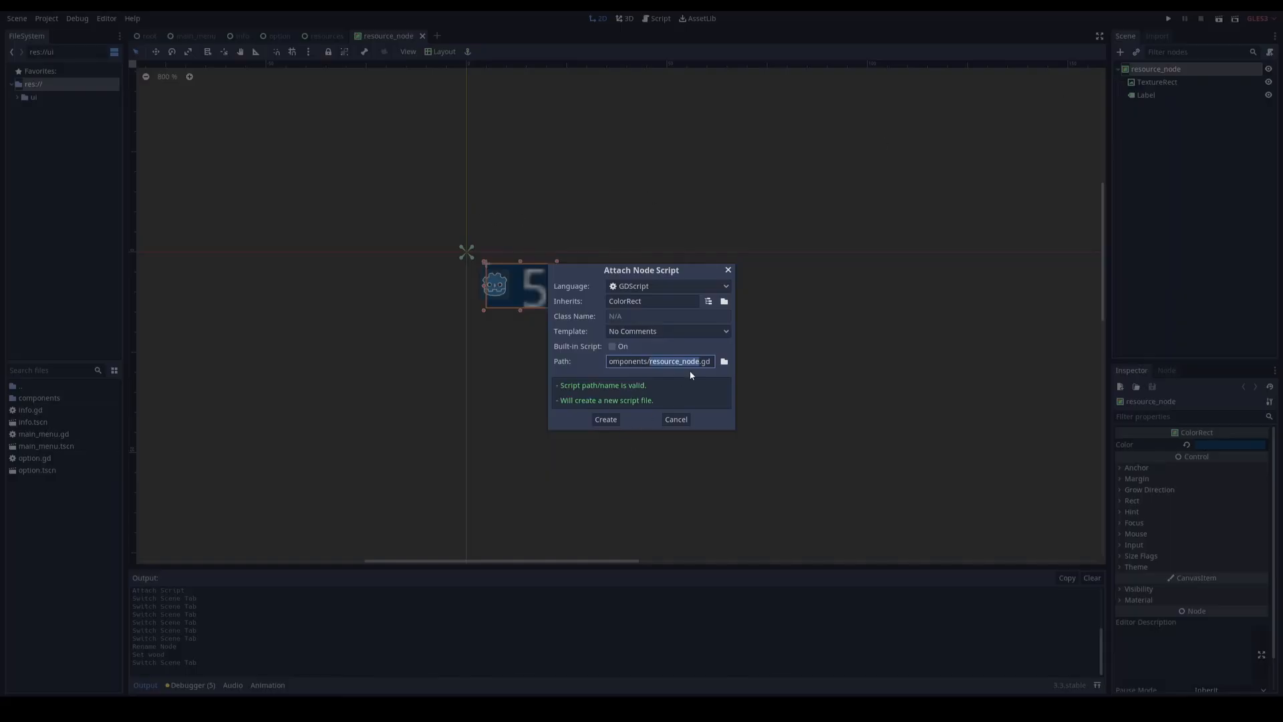
pyautogui.click(600, 421)
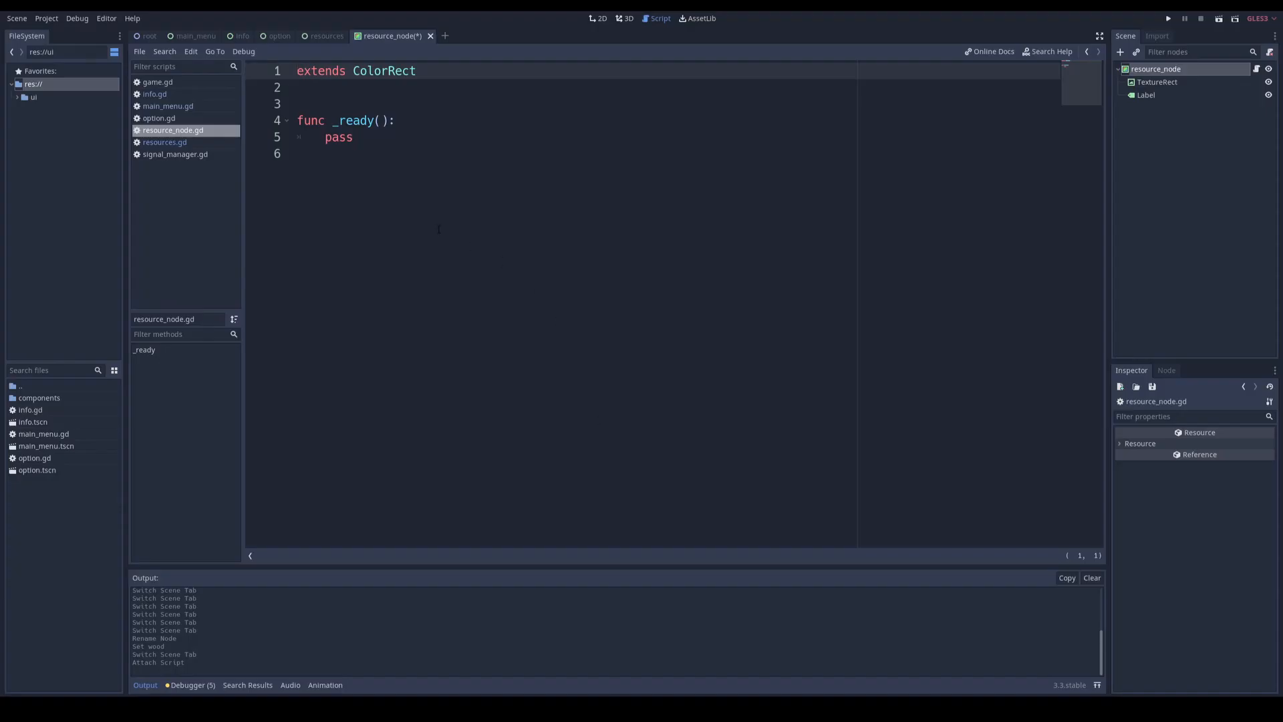
pyautogui.click(405, 93)
pyautogui.press('Return')
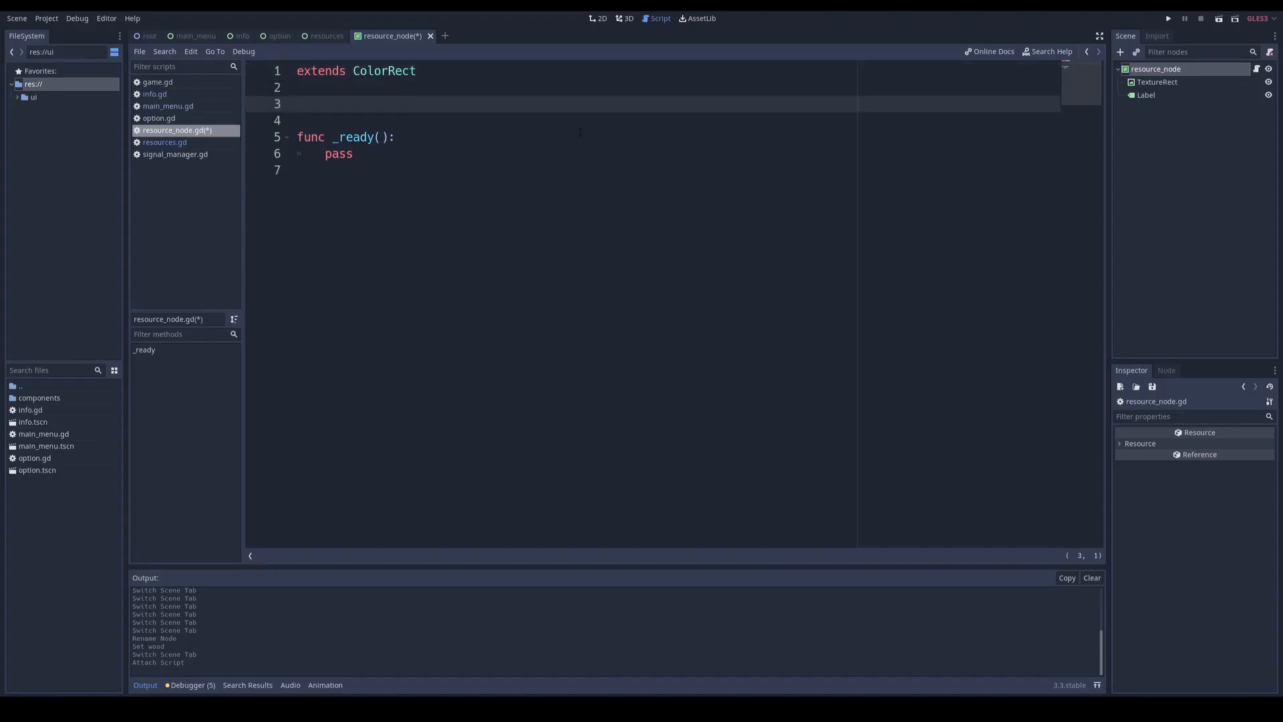
# Step: Rename the Label node of the resource_node scene as quantity and the TextureRect node as icon
pyautogui.click(1147, 96)
pyautogui.click(1157, 97)
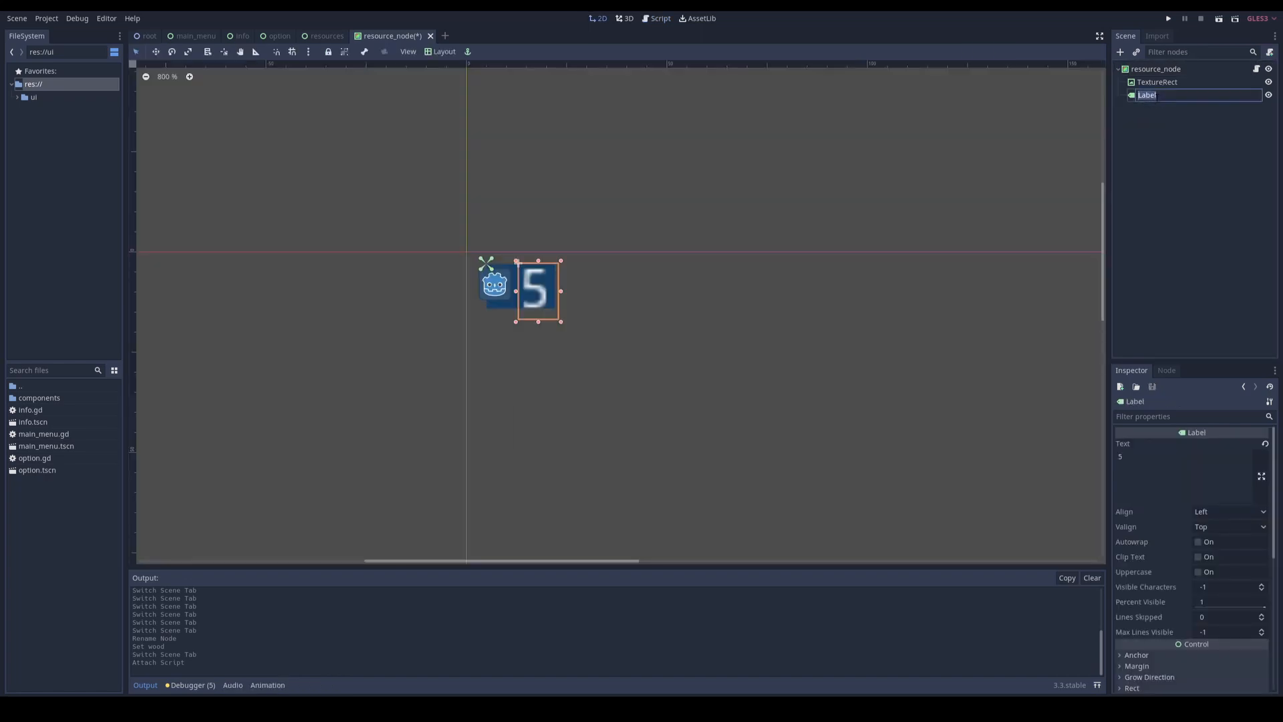
pyautogui.write('quantity')
pyautogui.click(1156, 82)
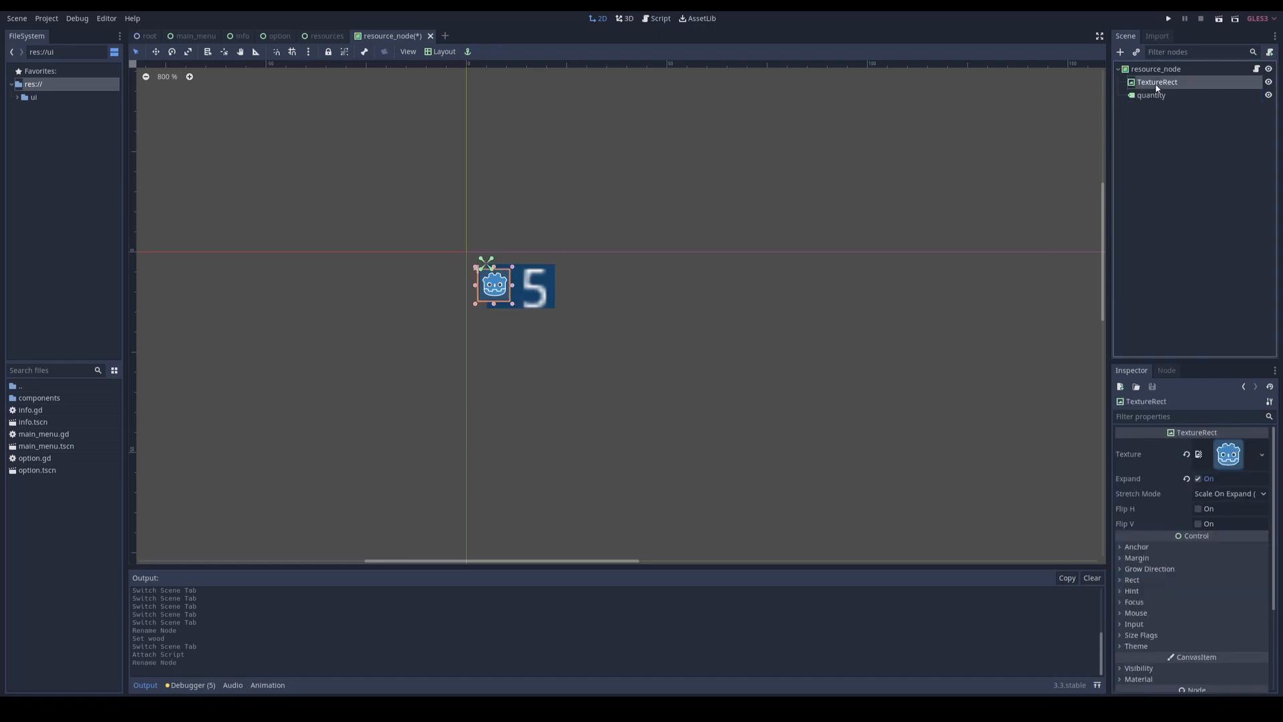
pyautogui.click(1156, 82)
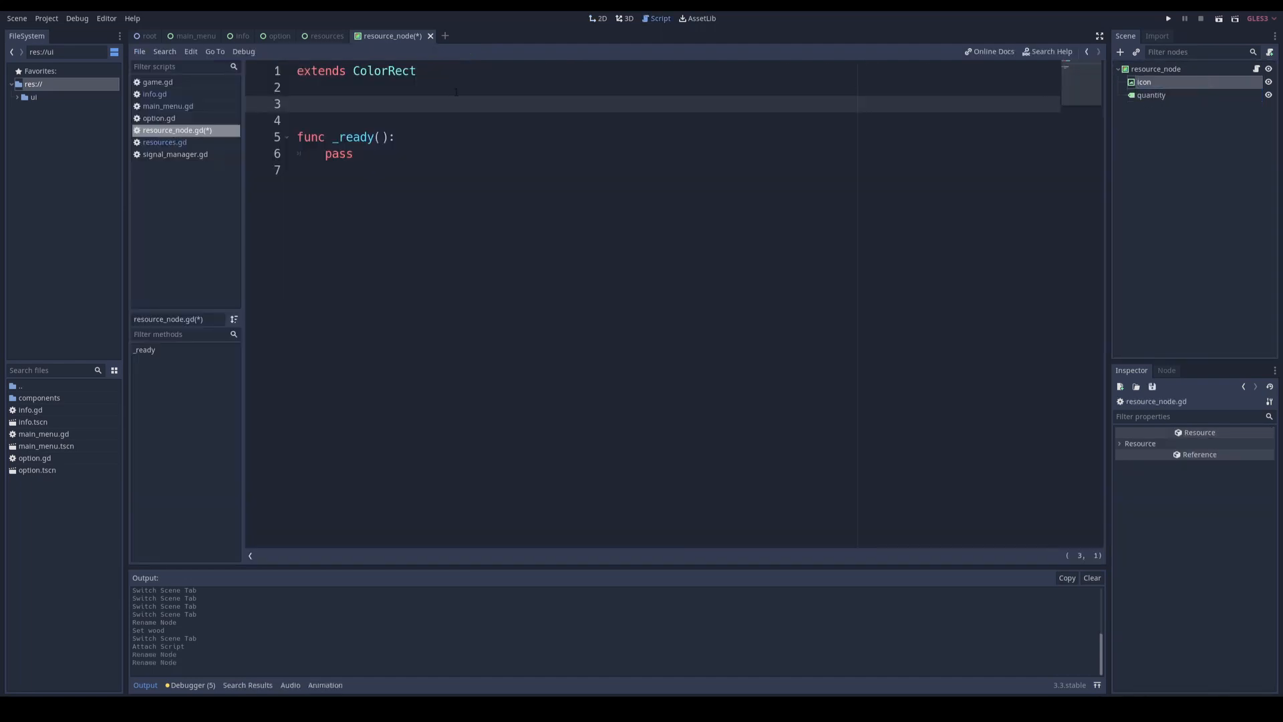
# Step: Declare export( NodePath ) onready variables in resource_node.gd for icon as TextureRect and quantity as Label, each using get_node, and save
pyautogui.click(171, 154)
pyautogui.click(175, 143)
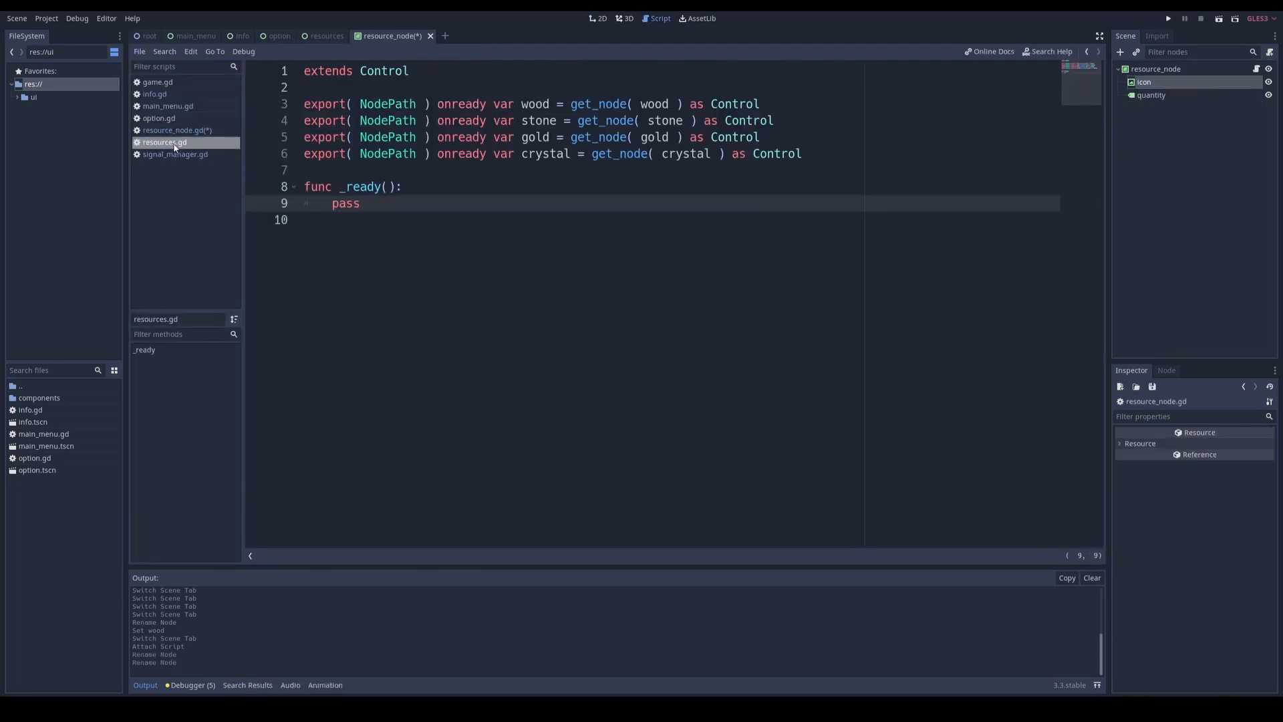
pyautogui.doubleClick(544, 105)
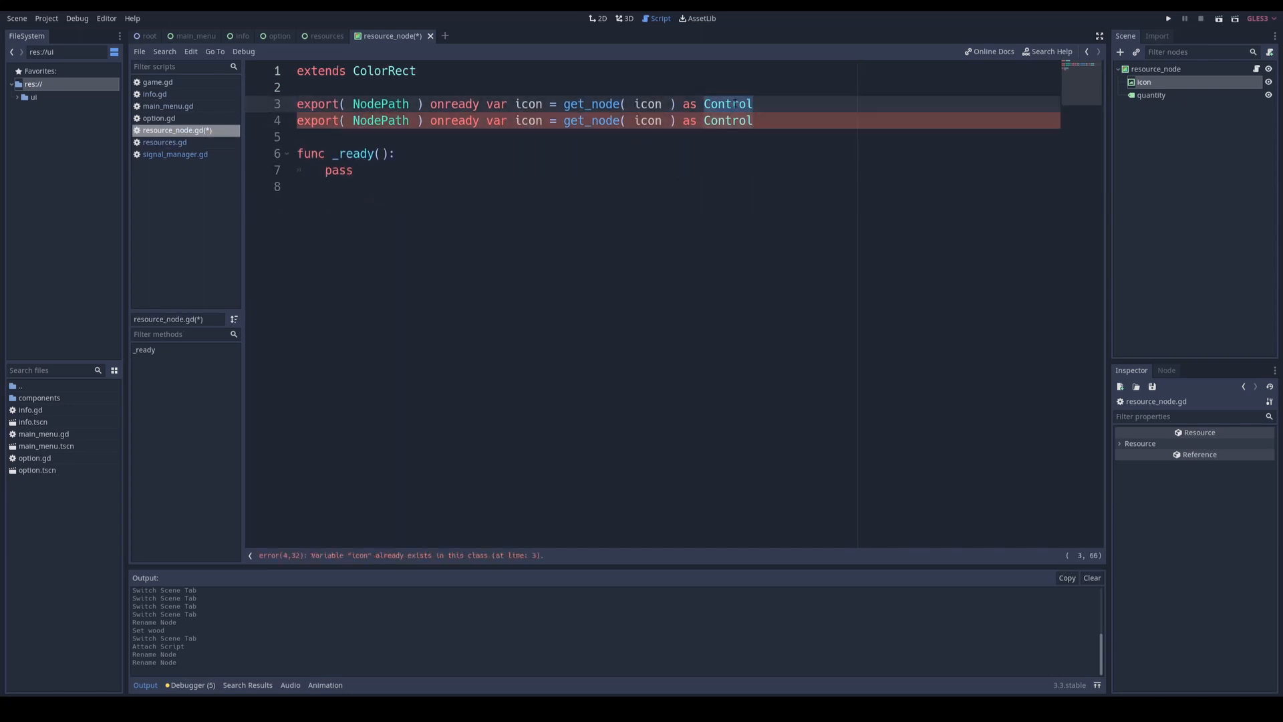
pyautogui.write('TextureRect')
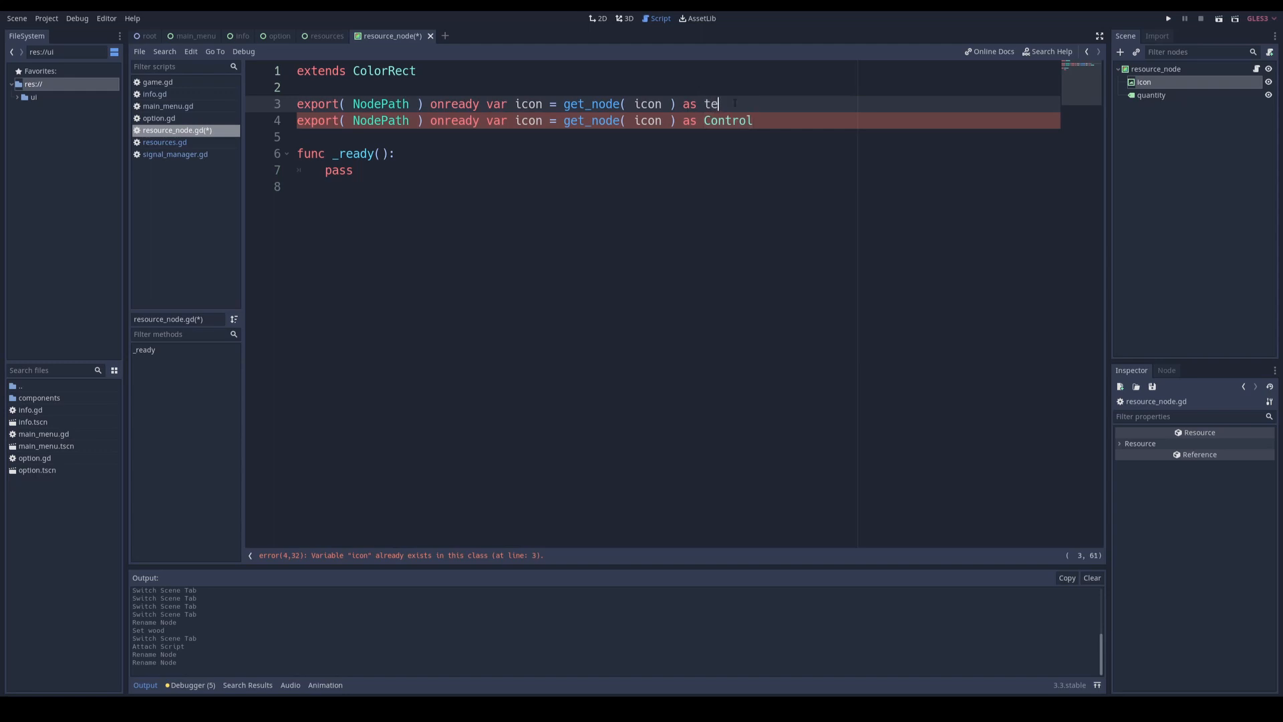
pyautogui.doubleClick(729, 120)
pyautogui.write('Label')
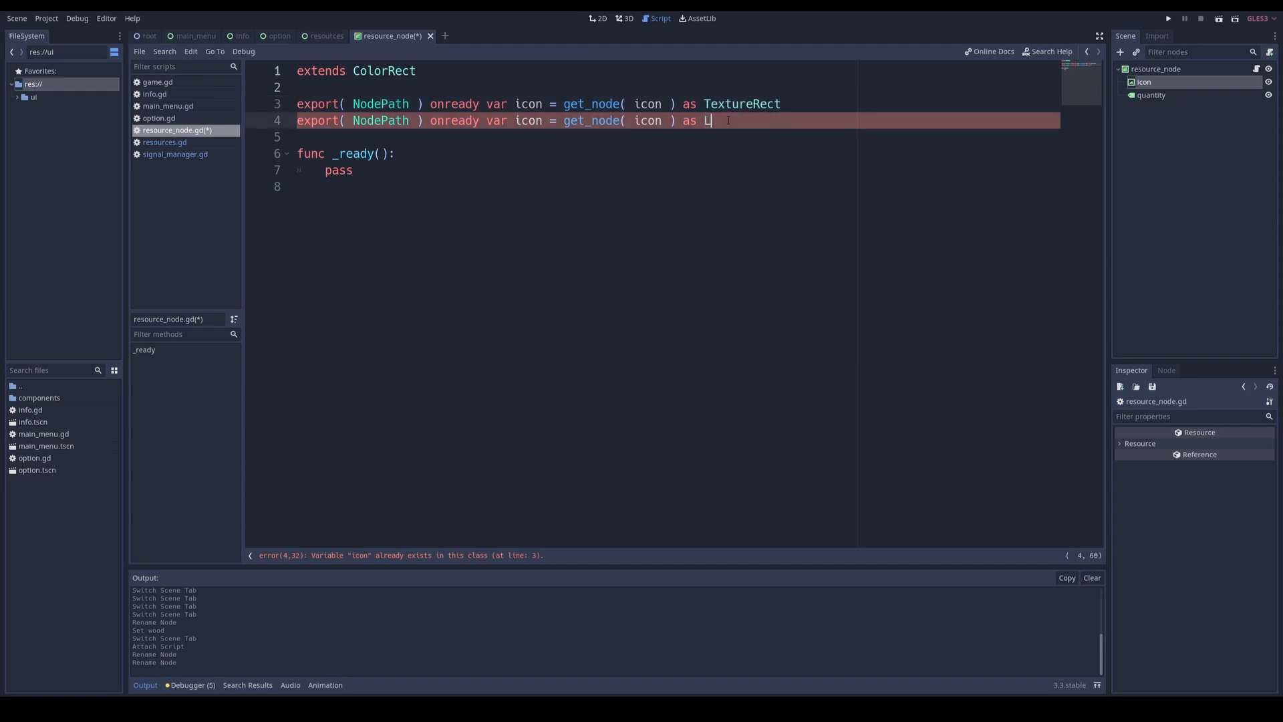
pyautogui.doubleClick(530, 120)
pyautogui.write('quantity')
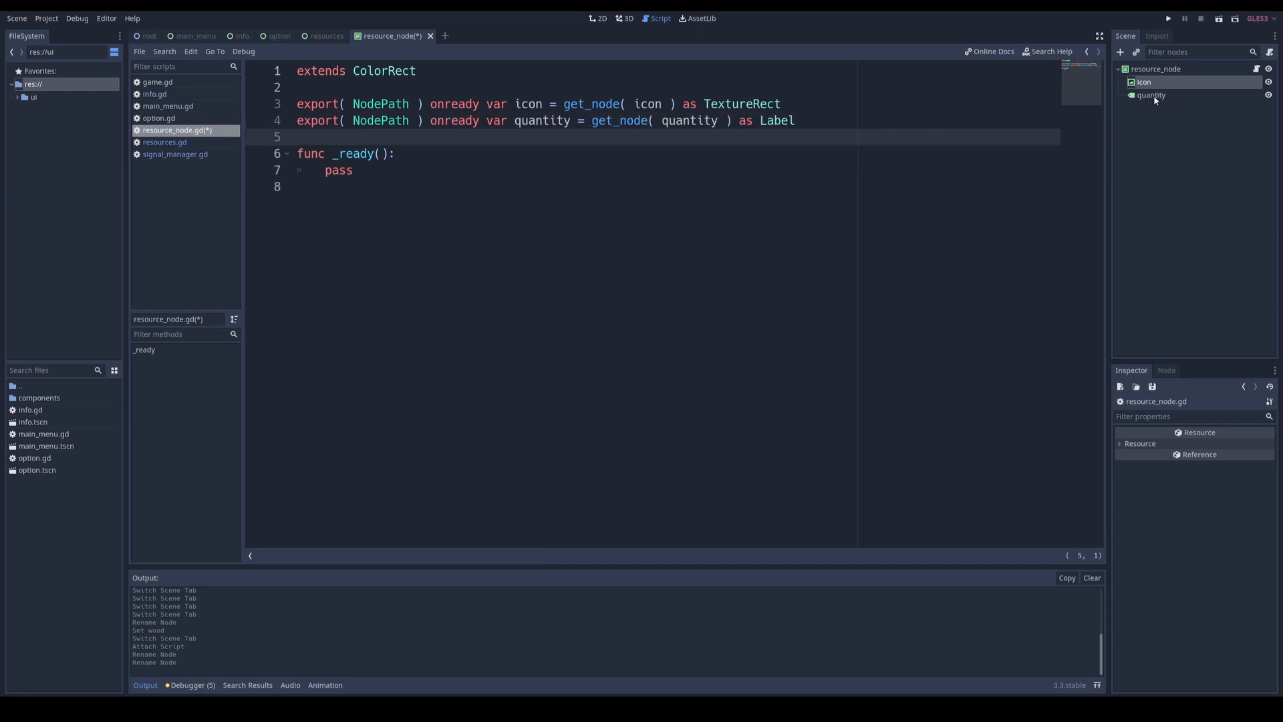
pyautogui.hotkey('ctrl', 's')
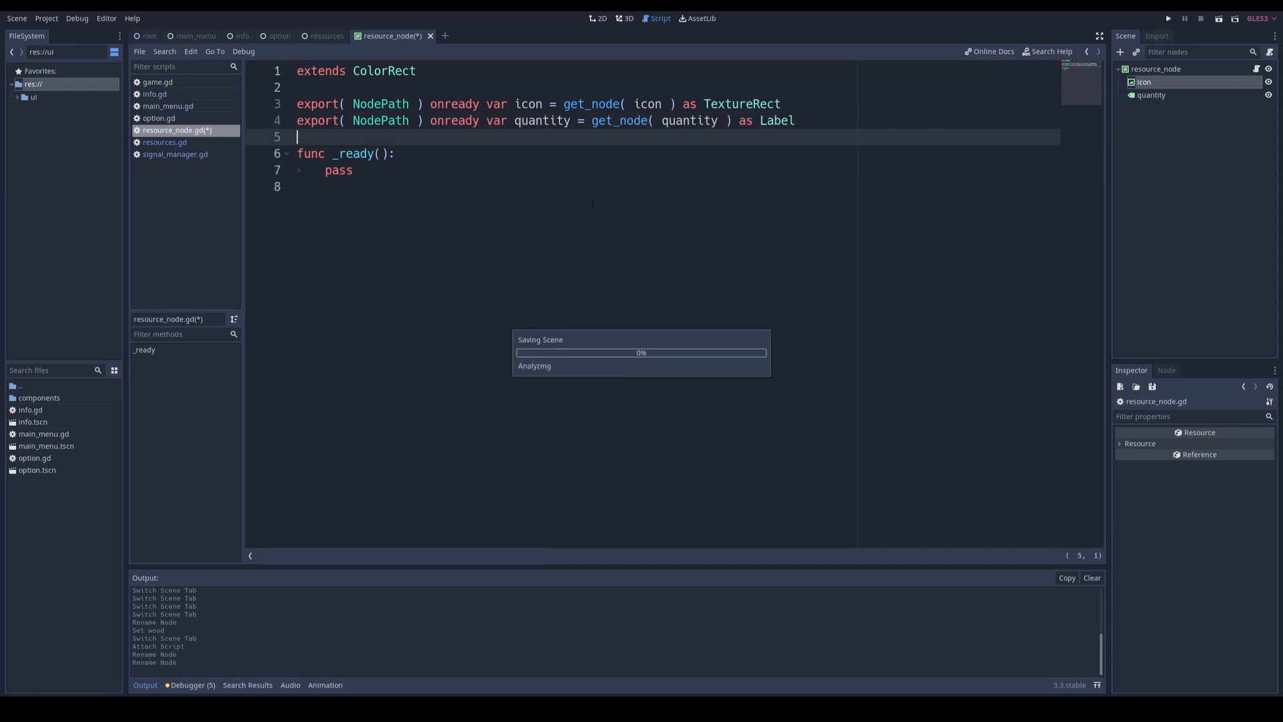
# Step: Assign the icon and quantity nodes to the matching exported variables of the resource_node scene's root
pyautogui.click(1143, 70)
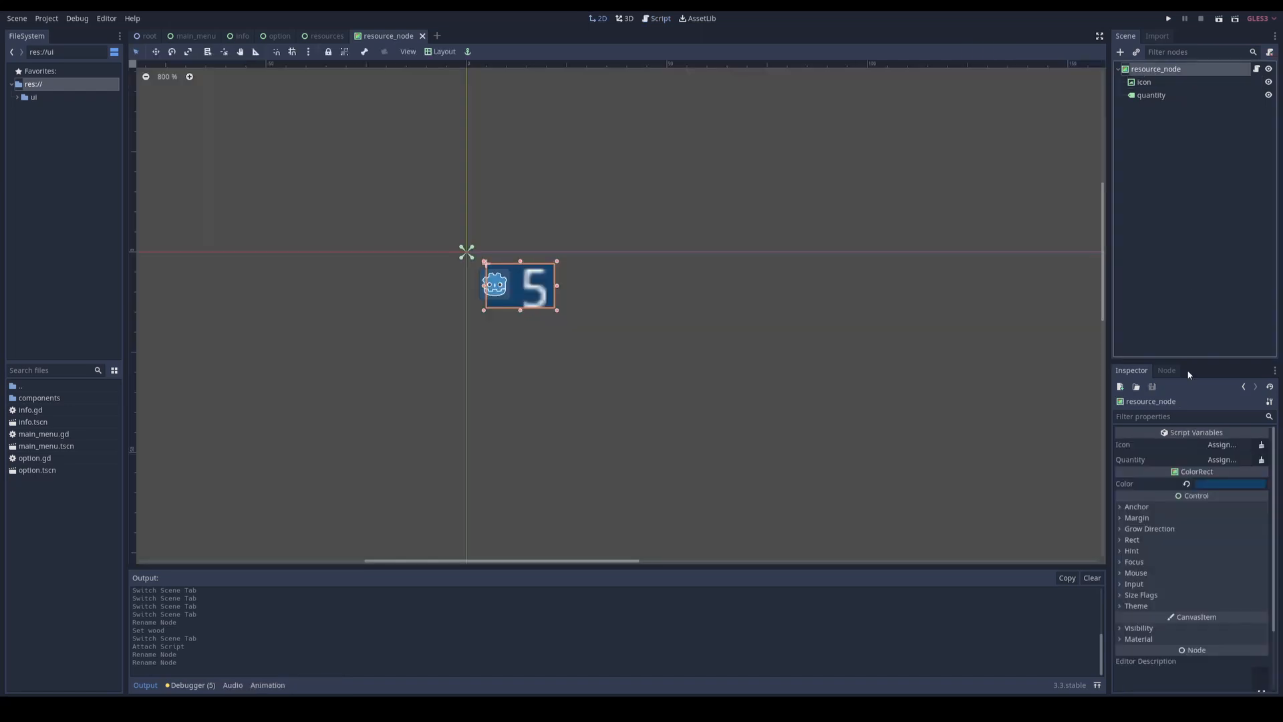
pyautogui.click(1223, 444)
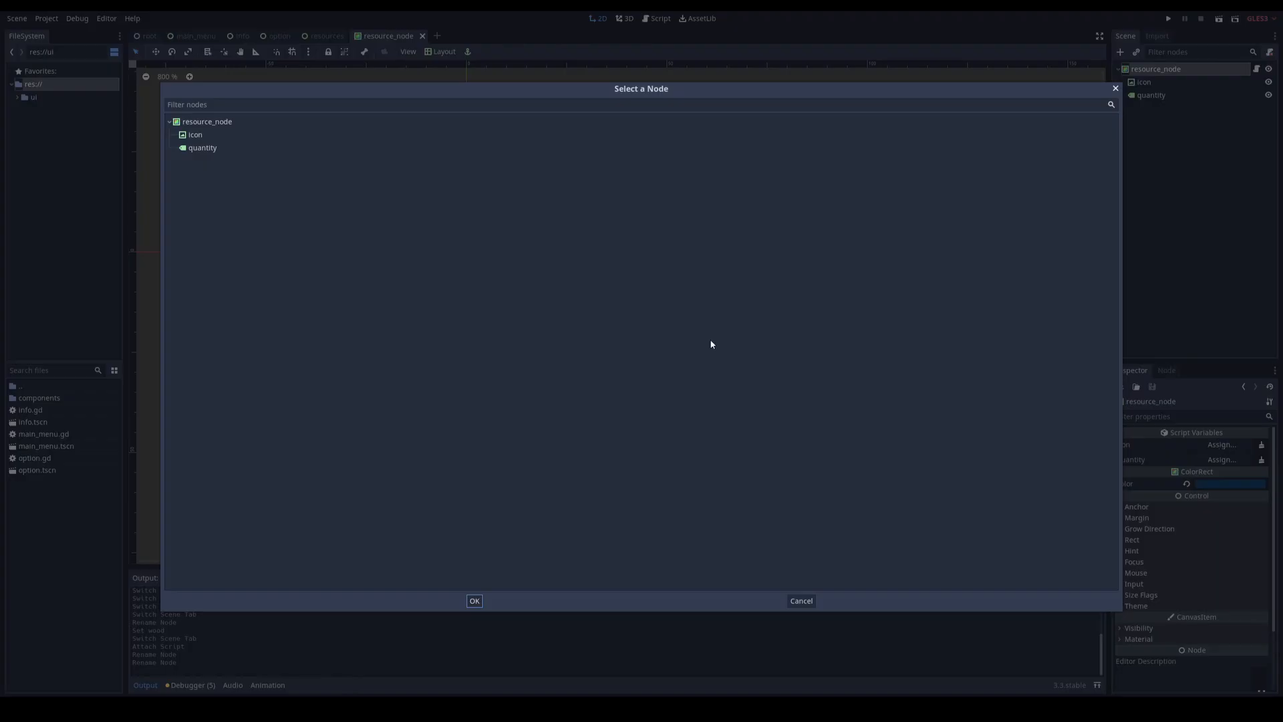
pyautogui.doubleClick(194, 134)
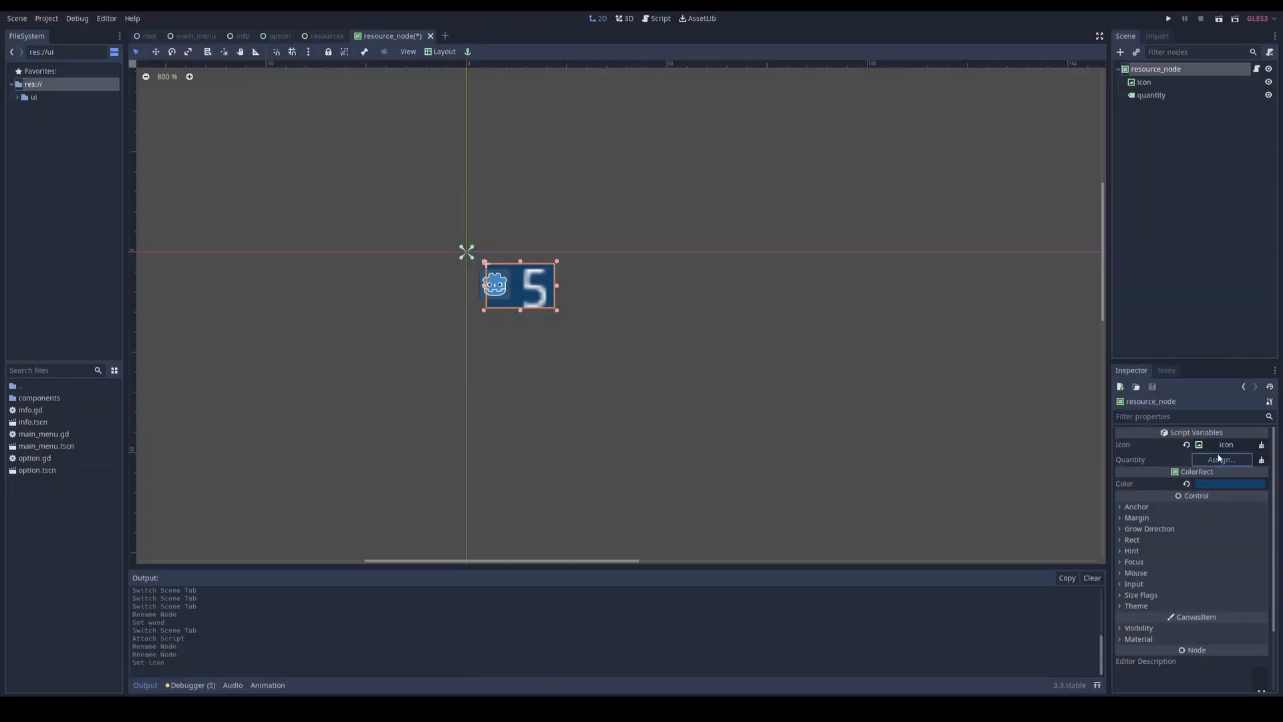
pyautogui.click(1222, 459)
pyautogui.doubleClick(201, 147)
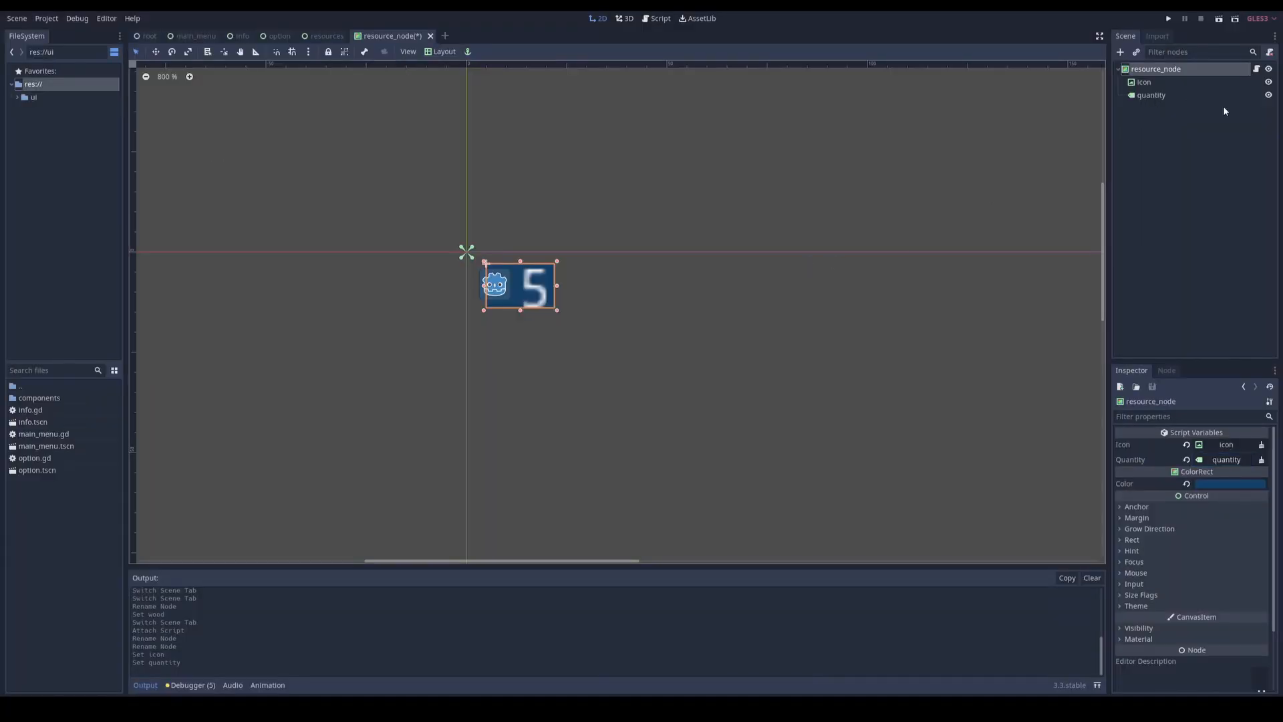
# Step: In the resources scene, assign the stone, gold and crystal nodes to the root's matching exported variables
pyautogui.click(325, 36)
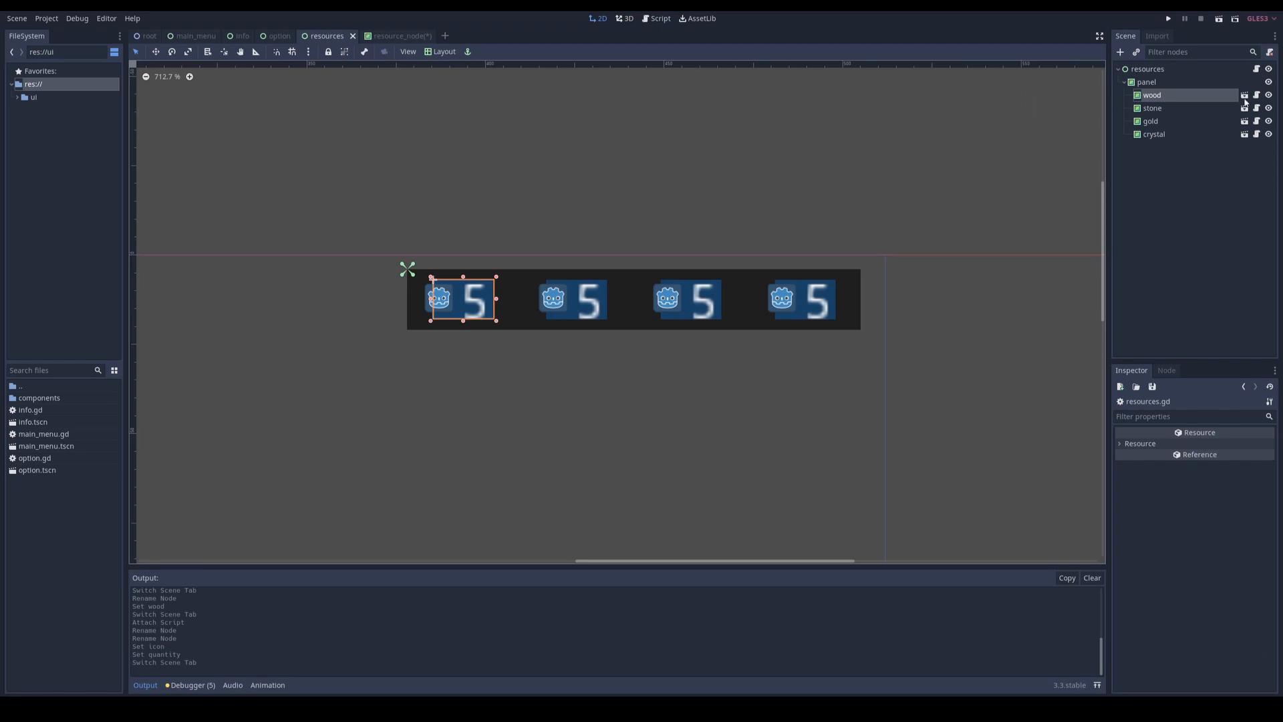
pyautogui.click(1150, 71)
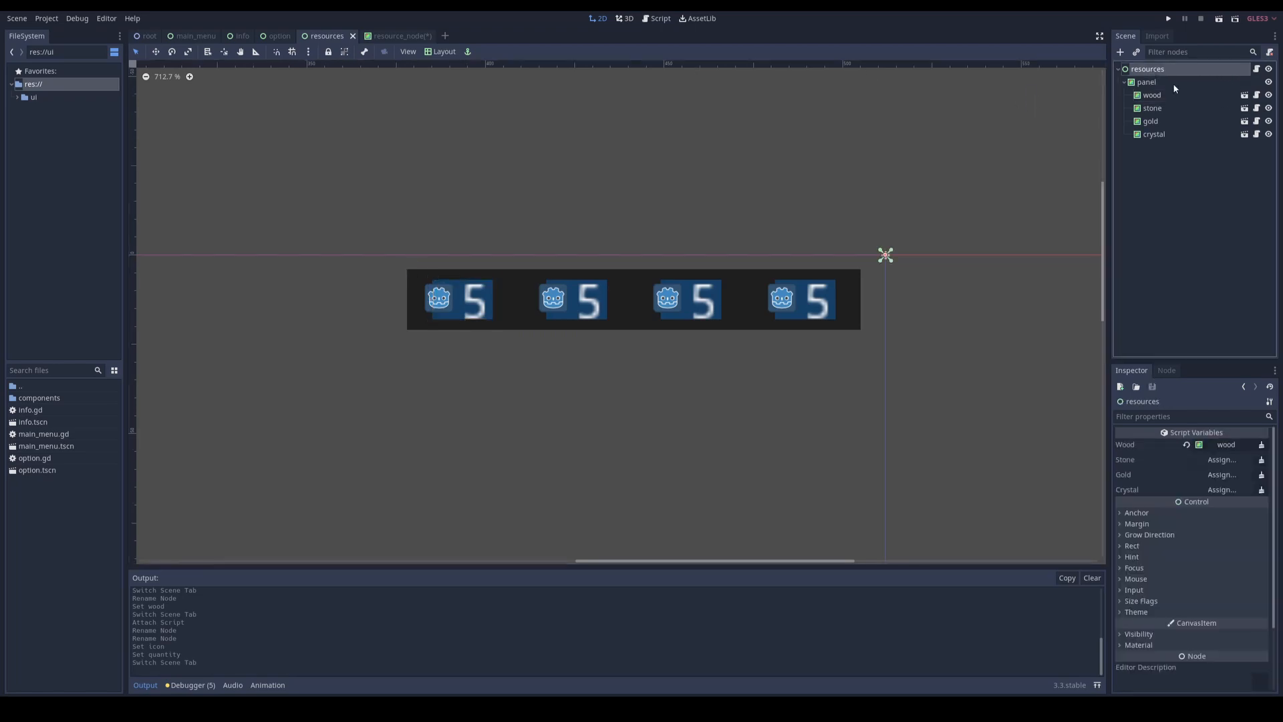
pyautogui.click(1221, 445)
pyautogui.doubleClick(203, 161)
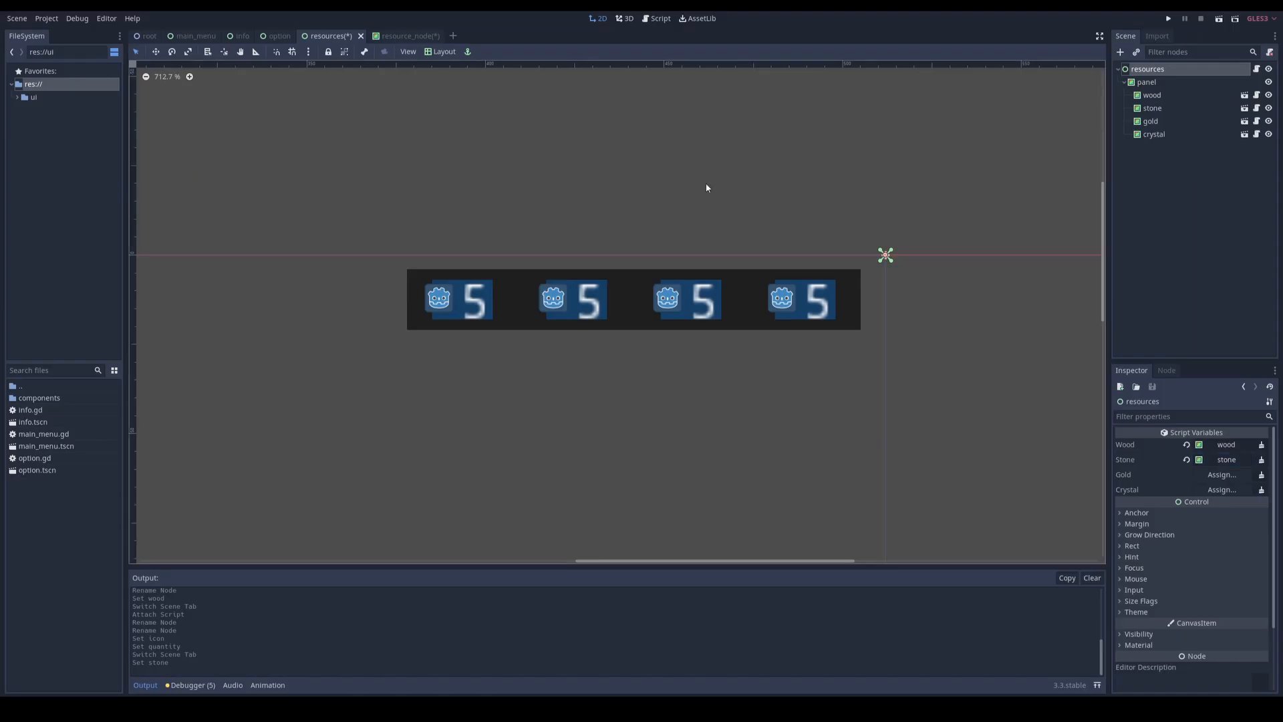
pyautogui.click(1222, 474)
pyautogui.doubleClick(203, 174)
pyautogui.click(1222, 489)
pyautogui.doubleClick(205, 186)
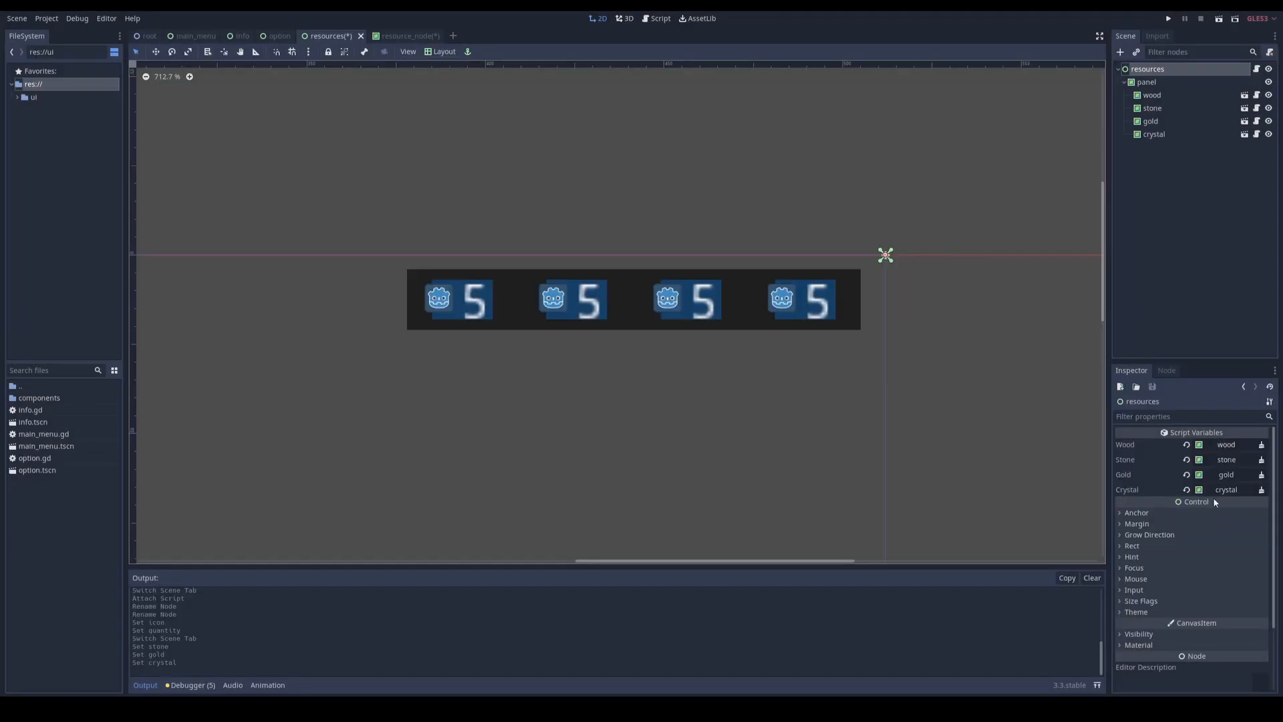
# Step: Declare export( Texture ) var icon_texture above the node path variables in resource_node.gd, followed by an empty line
pyautogui.click(408, 35)
pyautogui.click(657, 18)
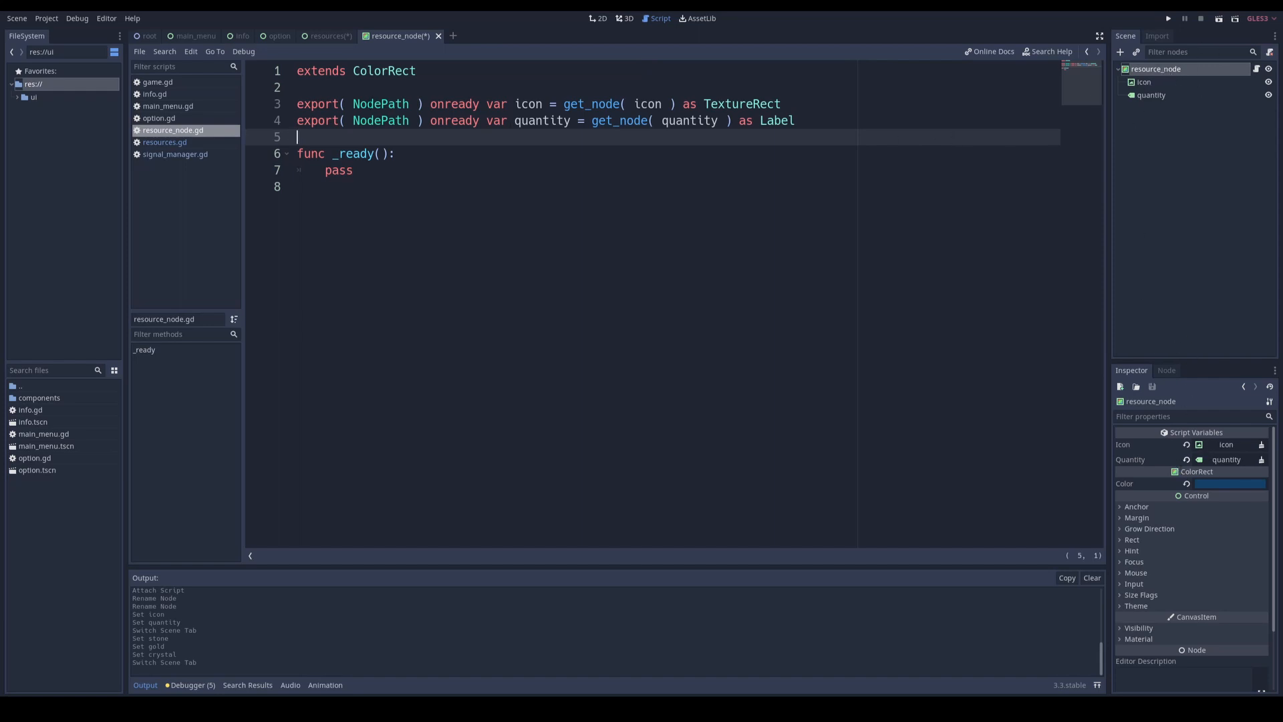
pyautogui.click(468, 91)
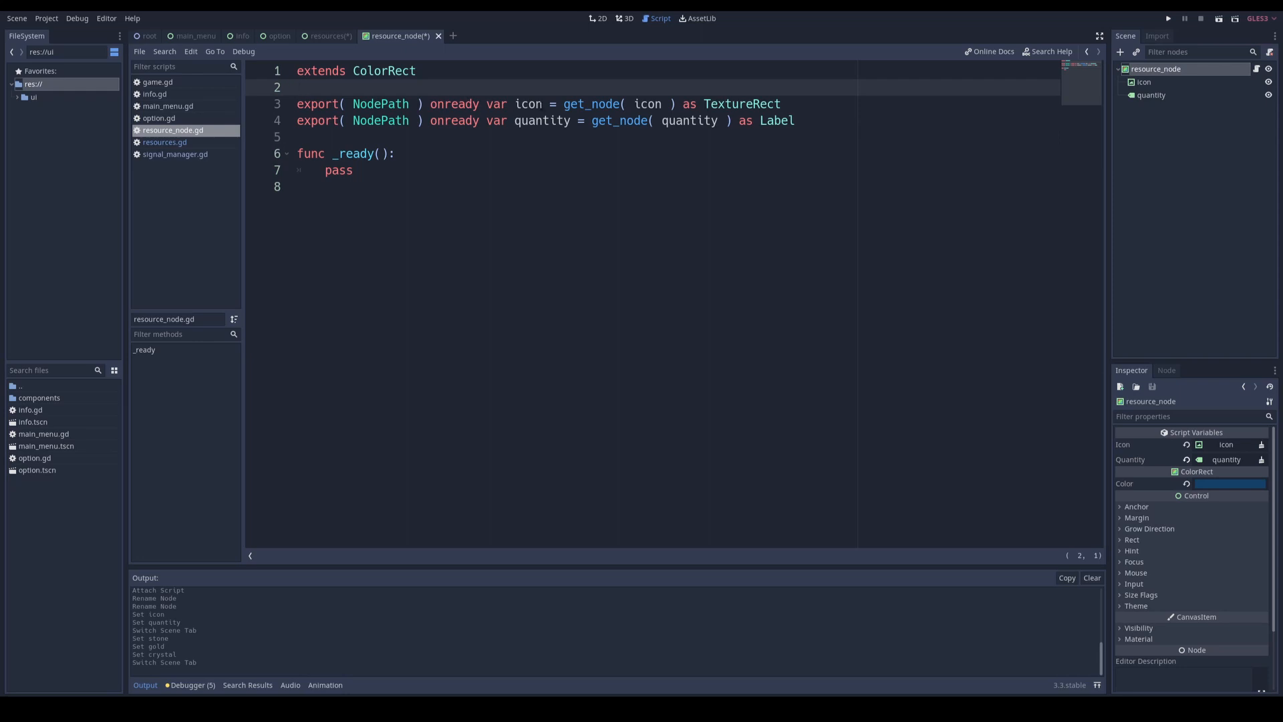
pyautogui.press('Return')
pyautogui.press('Return')
pyautogui.press('Up')
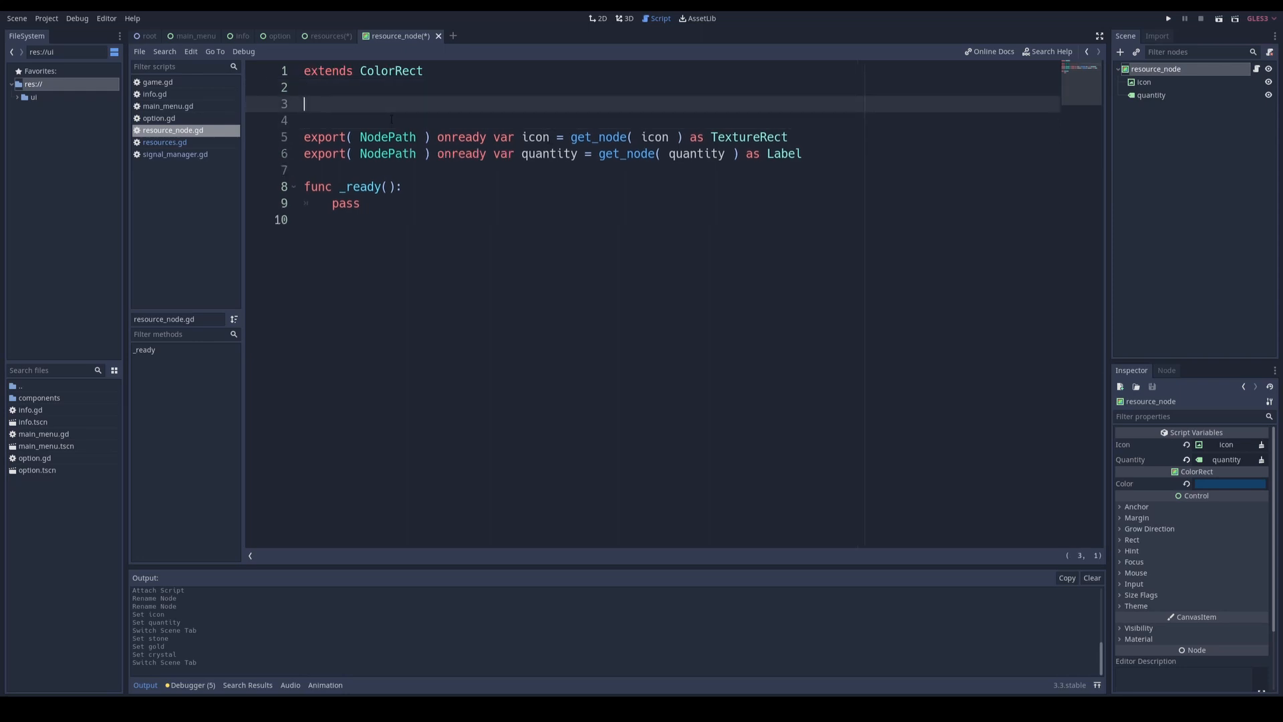
pyautogui.write('export(')
pyautogui.press('Left')
pyautogui.write('te')
pyautogui.write('xture')
pyautogui.press('Return')
pyautogui.click(459, 105)
pyautogui.write('var ')
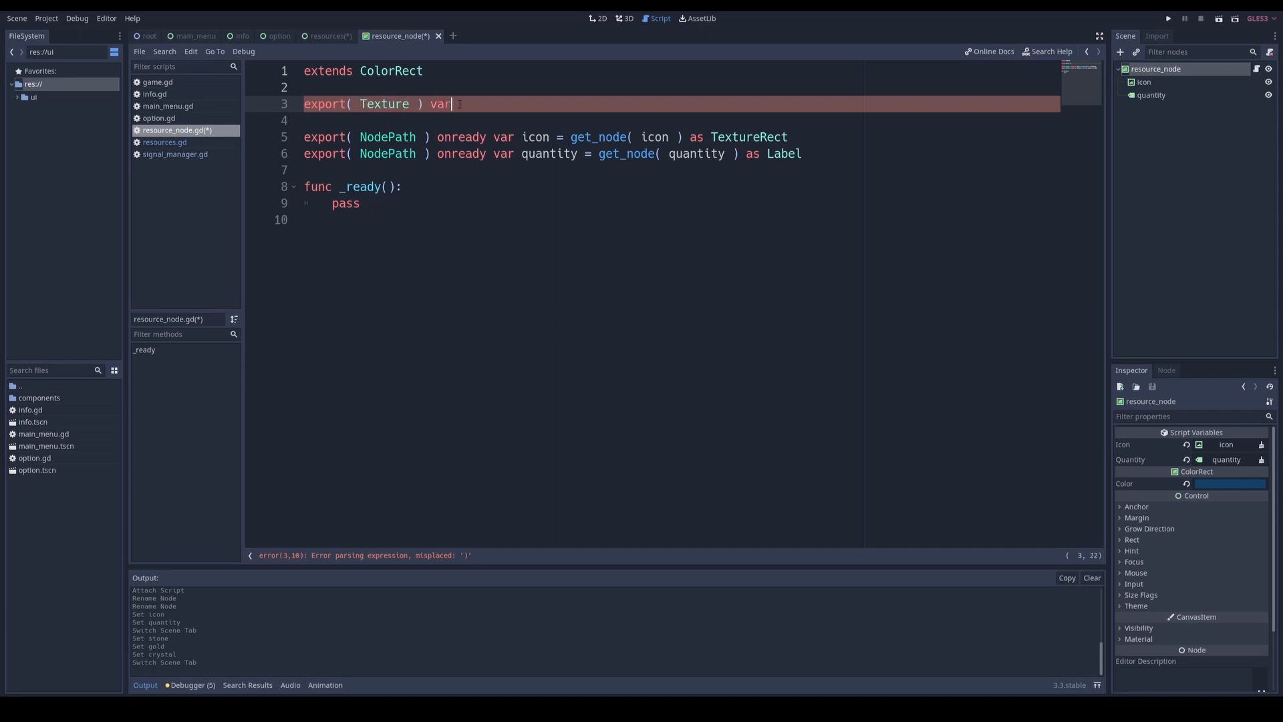
pyautogui.write('icon_texture')
# Step: Replace pass in the _ready function of resource_node.gd with icon.texture = icon_texture
pyautogui.click(362, 203)
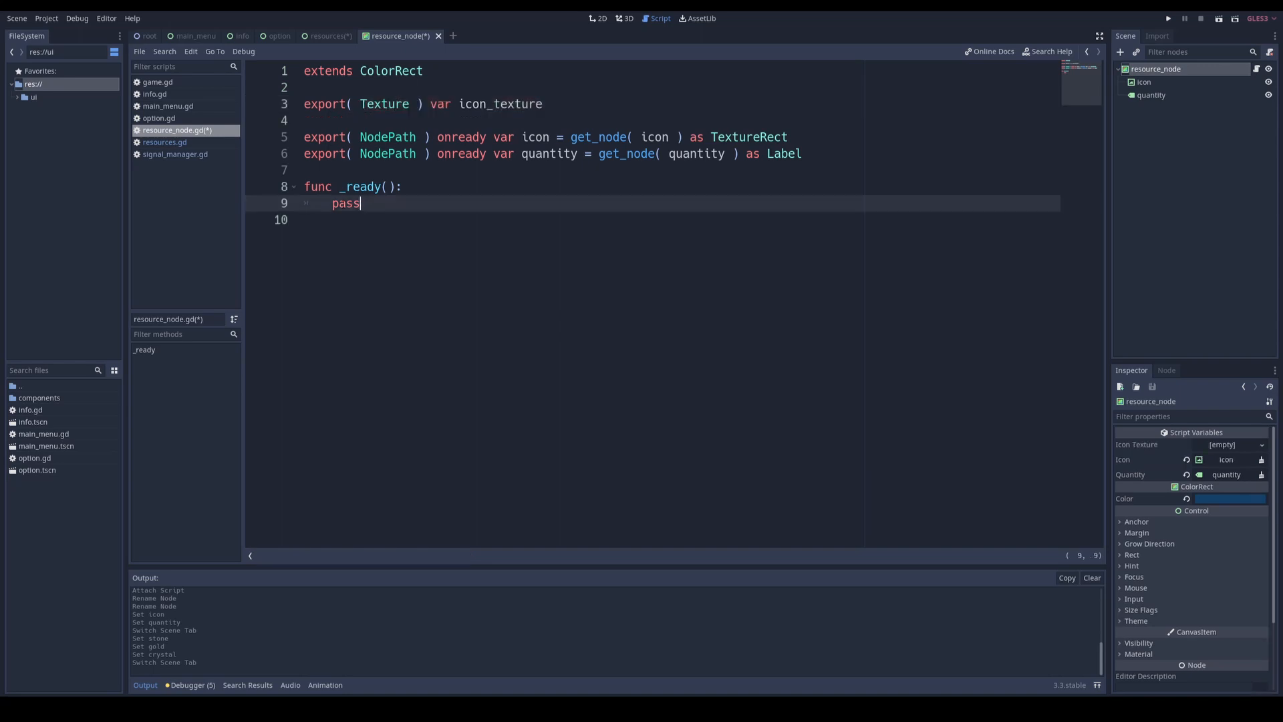
pyautogui.doubleClick(345, 203)
pyautogui.write('icon.texture = icon_texture')
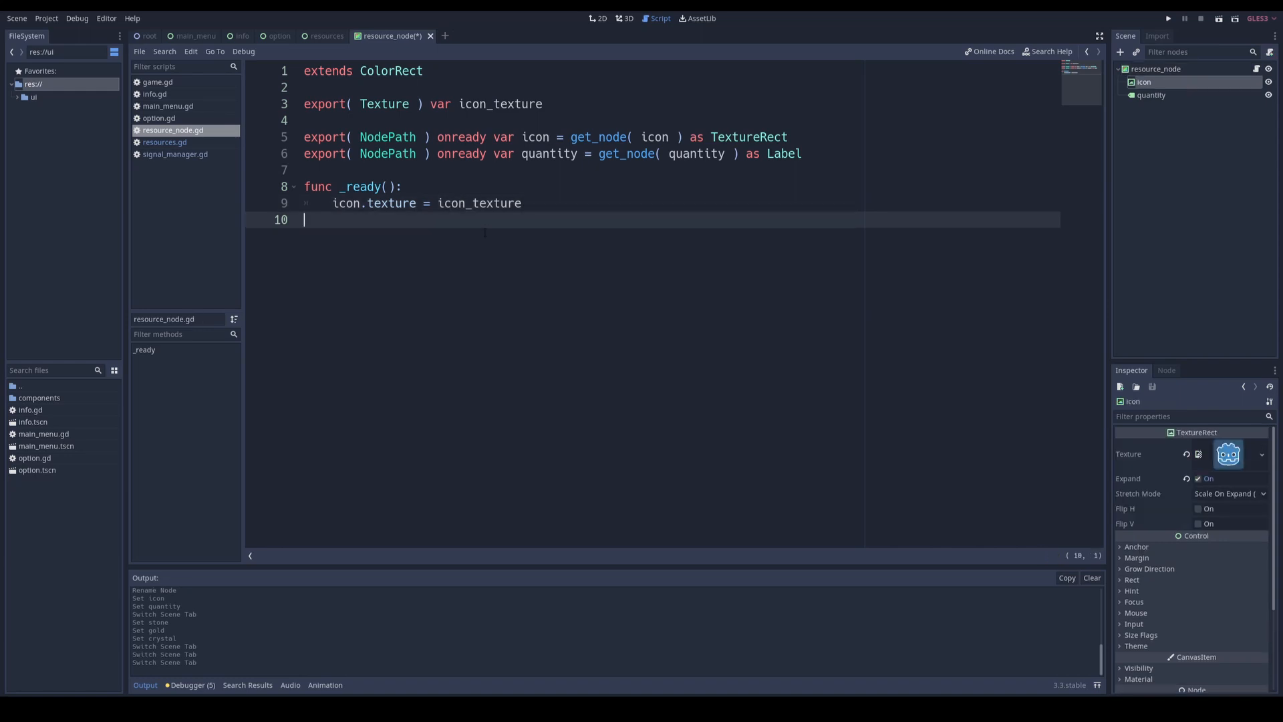
# Step: Add func set_quantity( qty : int ) below _ready with the body quantity.text = str( qty ), and save
pyautogui.press('Return')
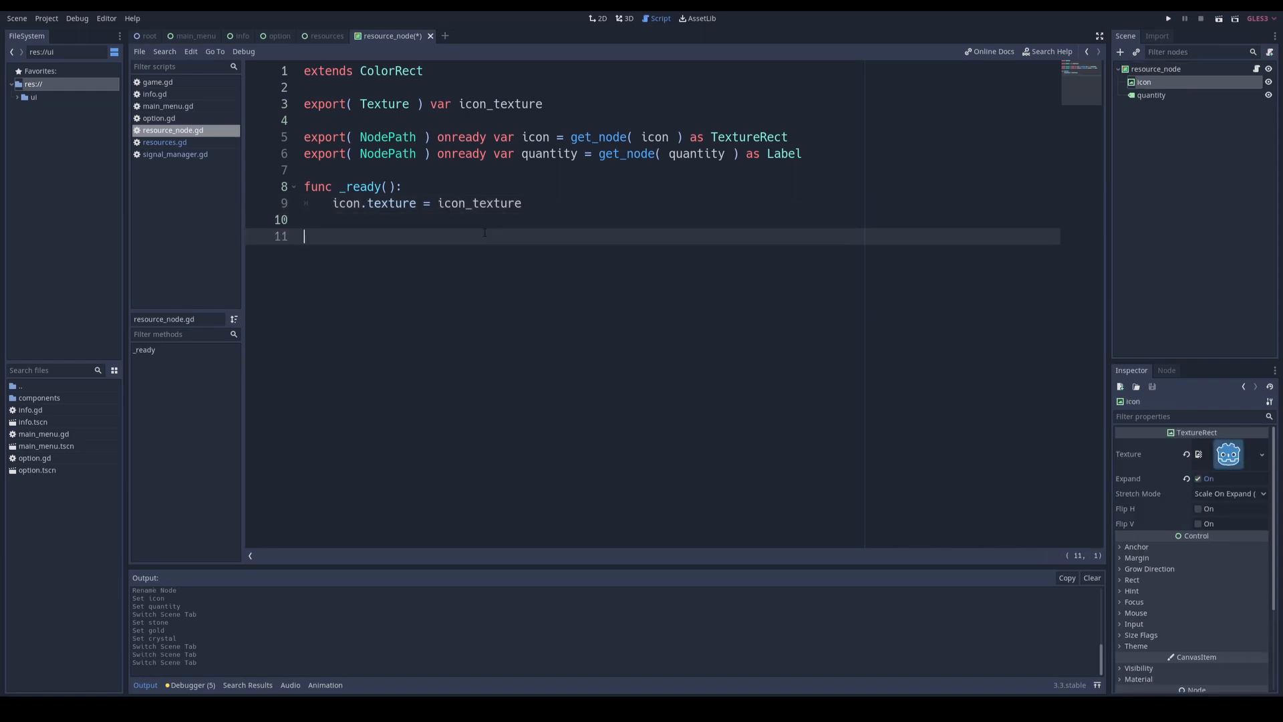
pyautogui.write('func set_quantity( qty : int ):')
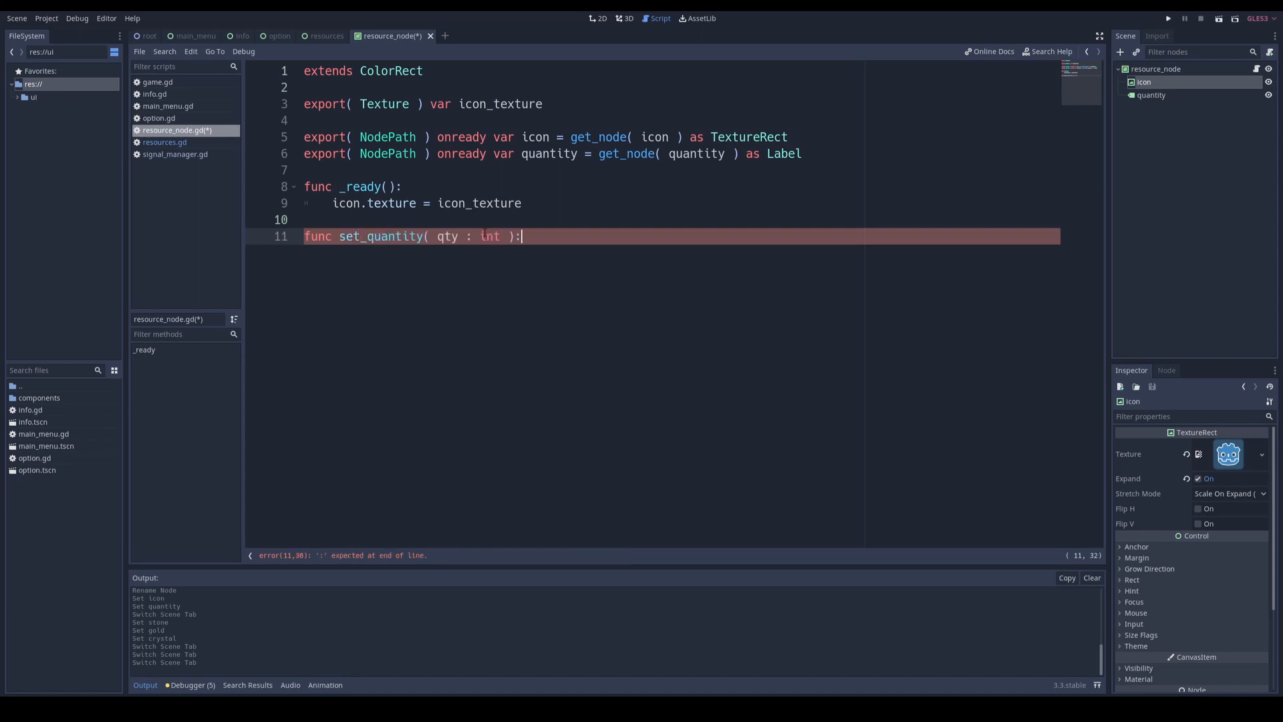
pyautogui.press('Return')
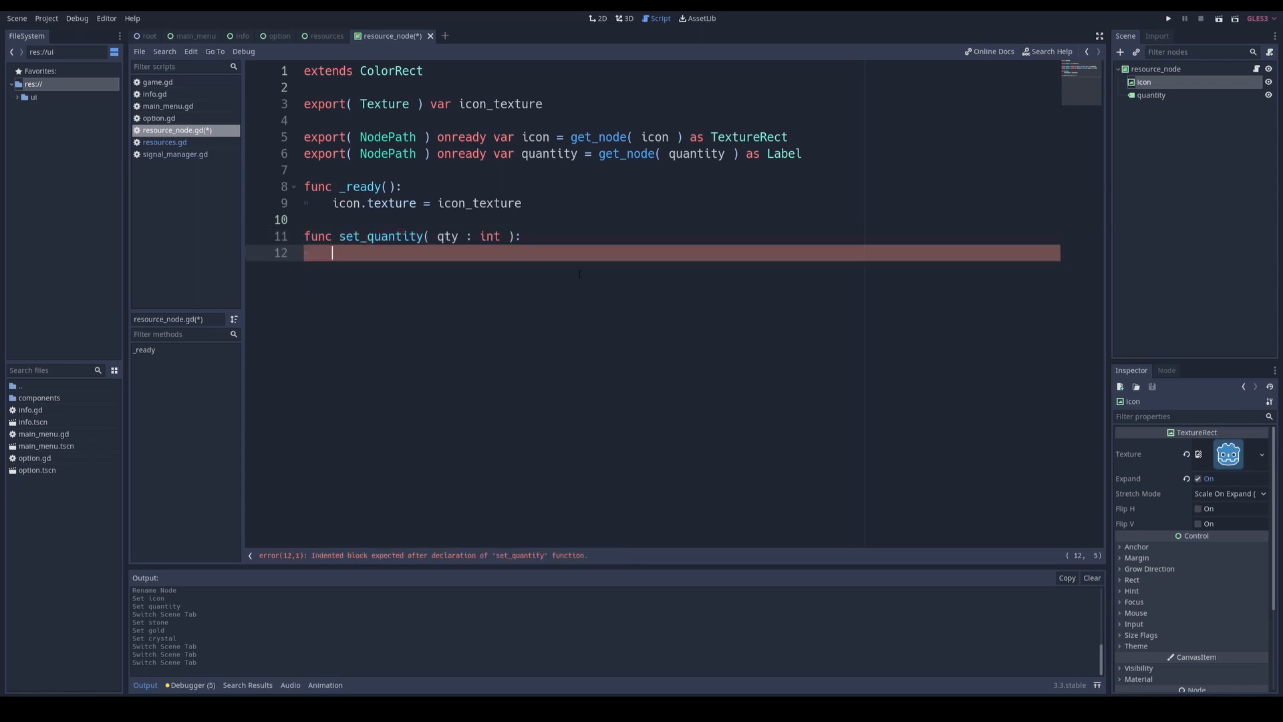
pyautogui.write('quantity.text = qty')
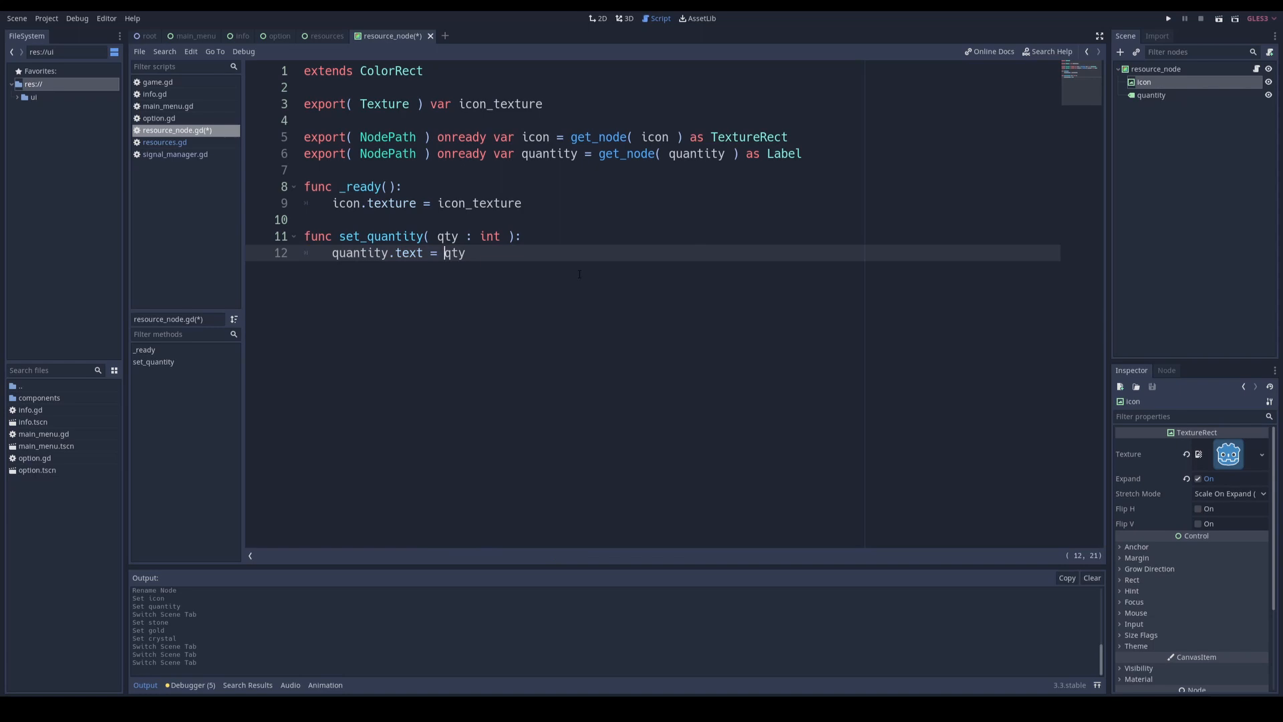
pyautogui.write('str(')
pyautogui.press('End')
pyautogui.write(')')
pyautogui.hotkey('ctrl', 's')
# Step: Replace pass in the _ready function of resources.gd with the partial call wood.set_qua
pyautogui.hotkey('ctrl', 'shift', 'Tab')
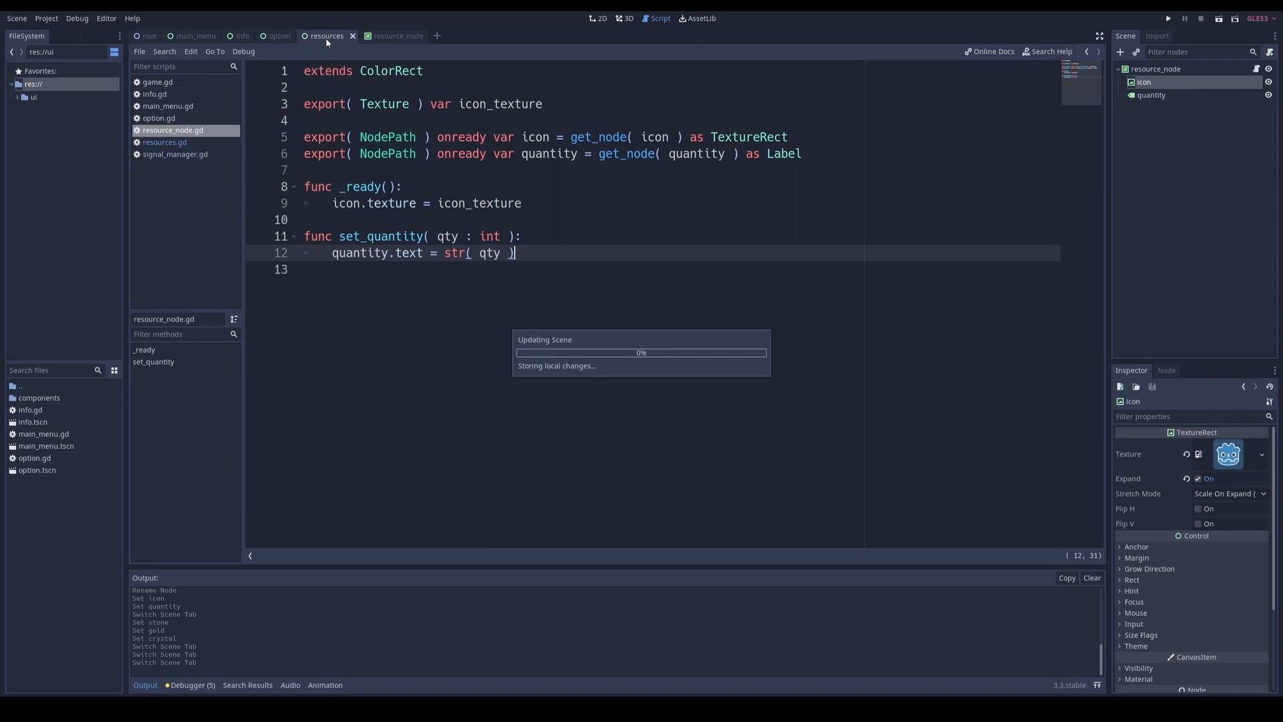
pyautogui.moveTo(363, 204); pyautogui.dragTo(333, 204)
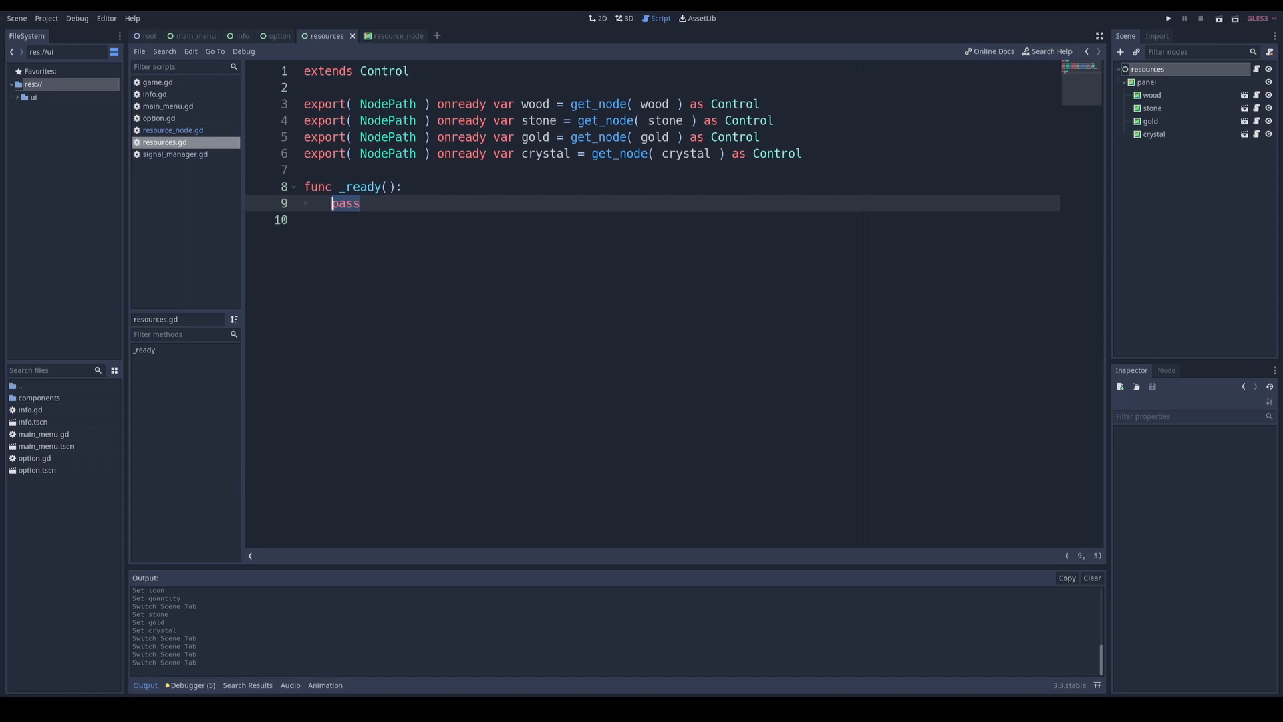
pyautogui.write('wood.')
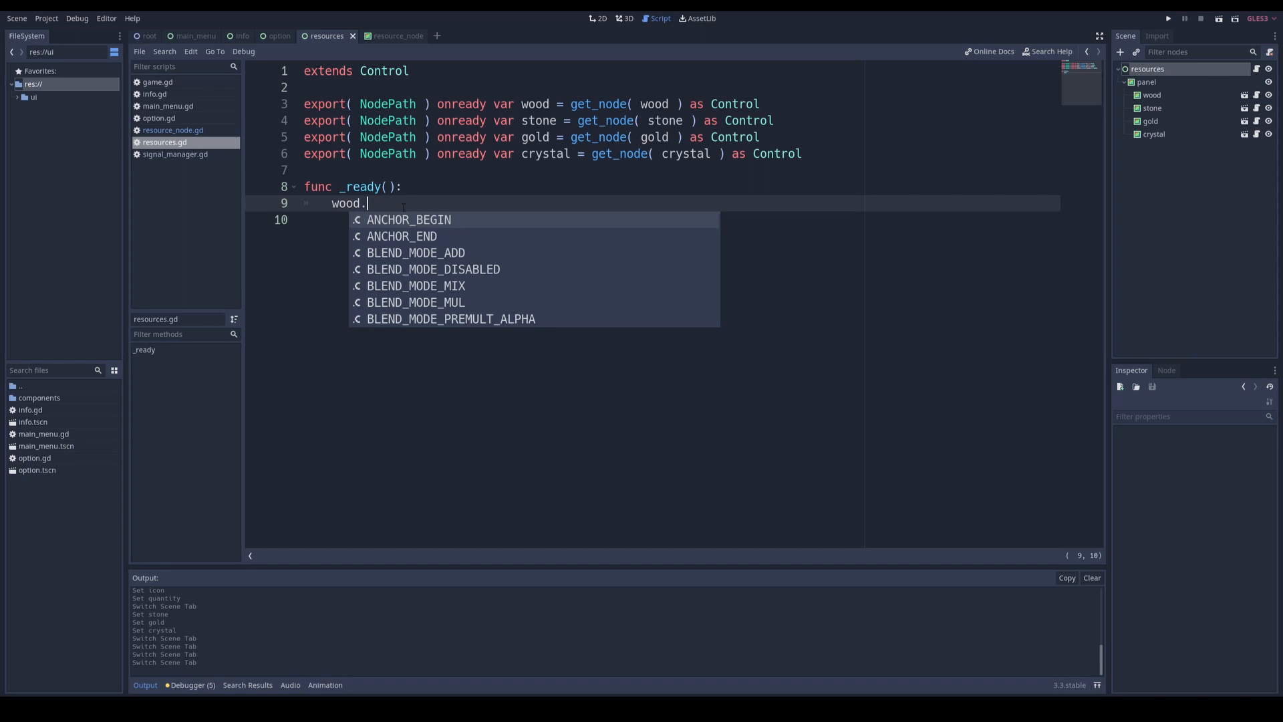
pyautogui.write('set')
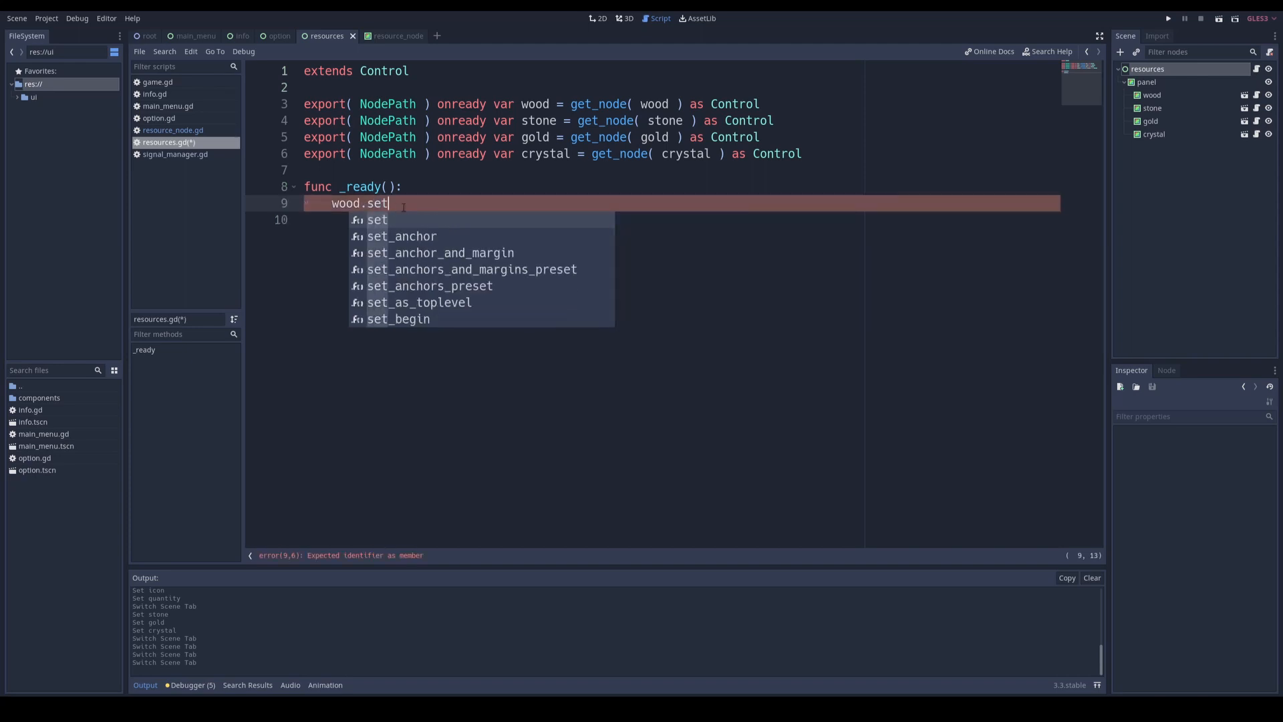
pyautogui.write('_pos')
# Step: Add class_name Resource_Node in front of extends ColorRect on the first line of resource_node.gd, and save
pyautogui.click(387, 35)
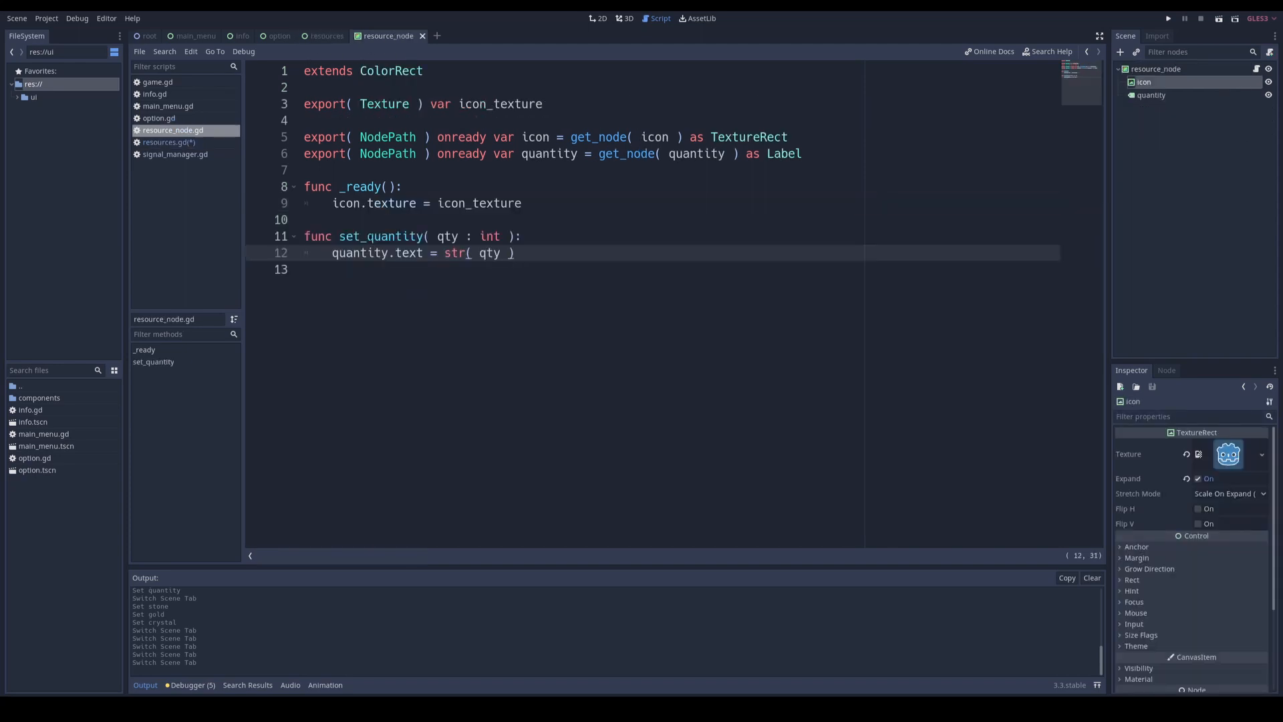
pyautogui.click(375, 237)
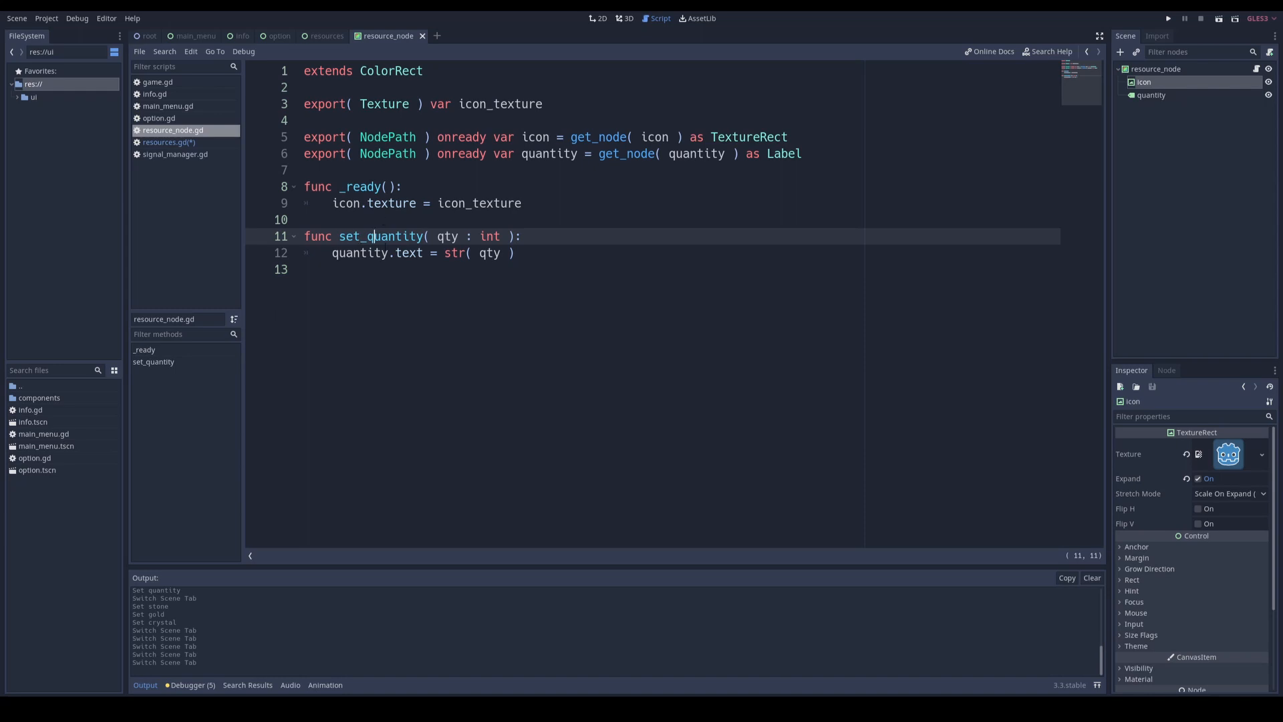
pyautogui.click(304, 70)
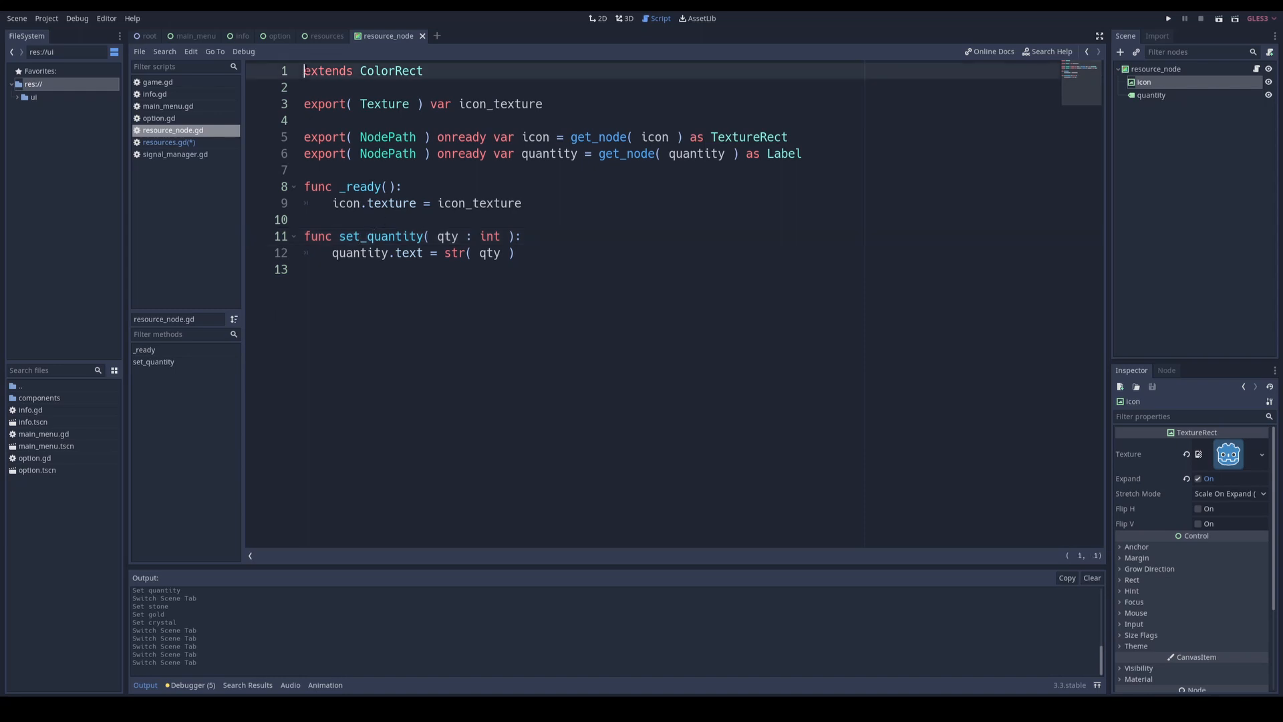
pyautogui.write('class_name')
pyautogui.press('Left')
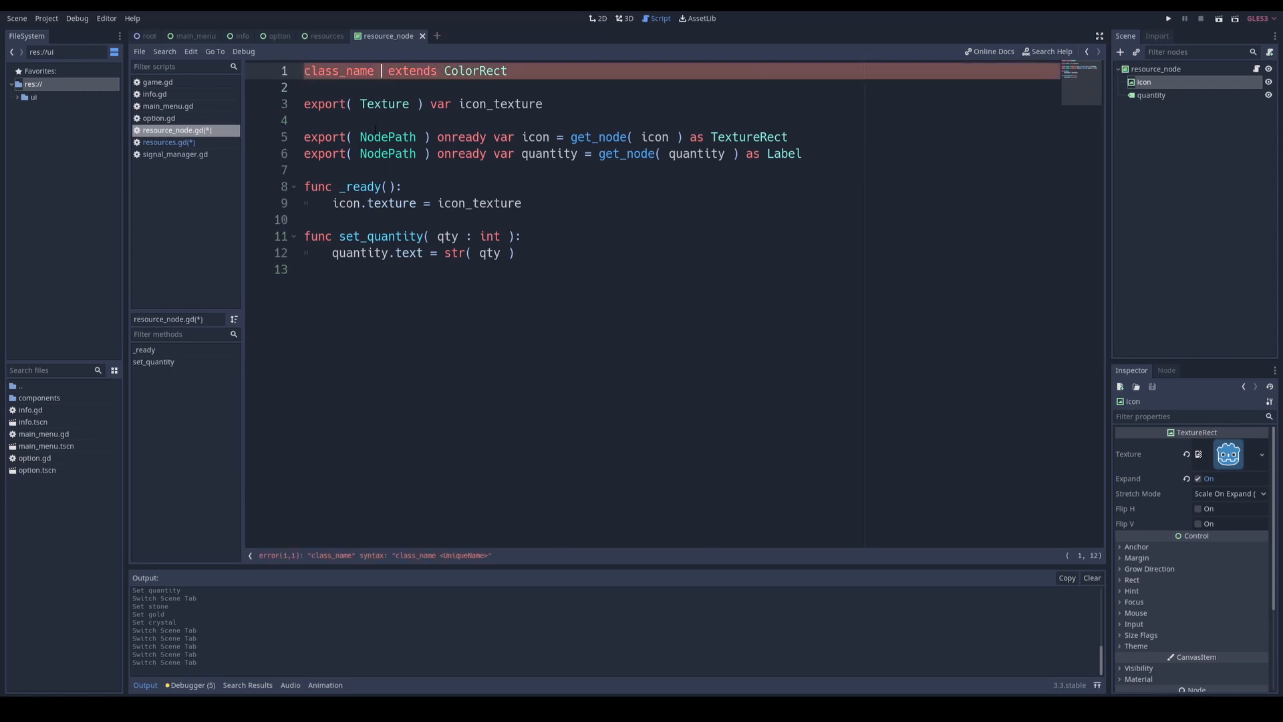
pyautogui.write('Resource_Node')
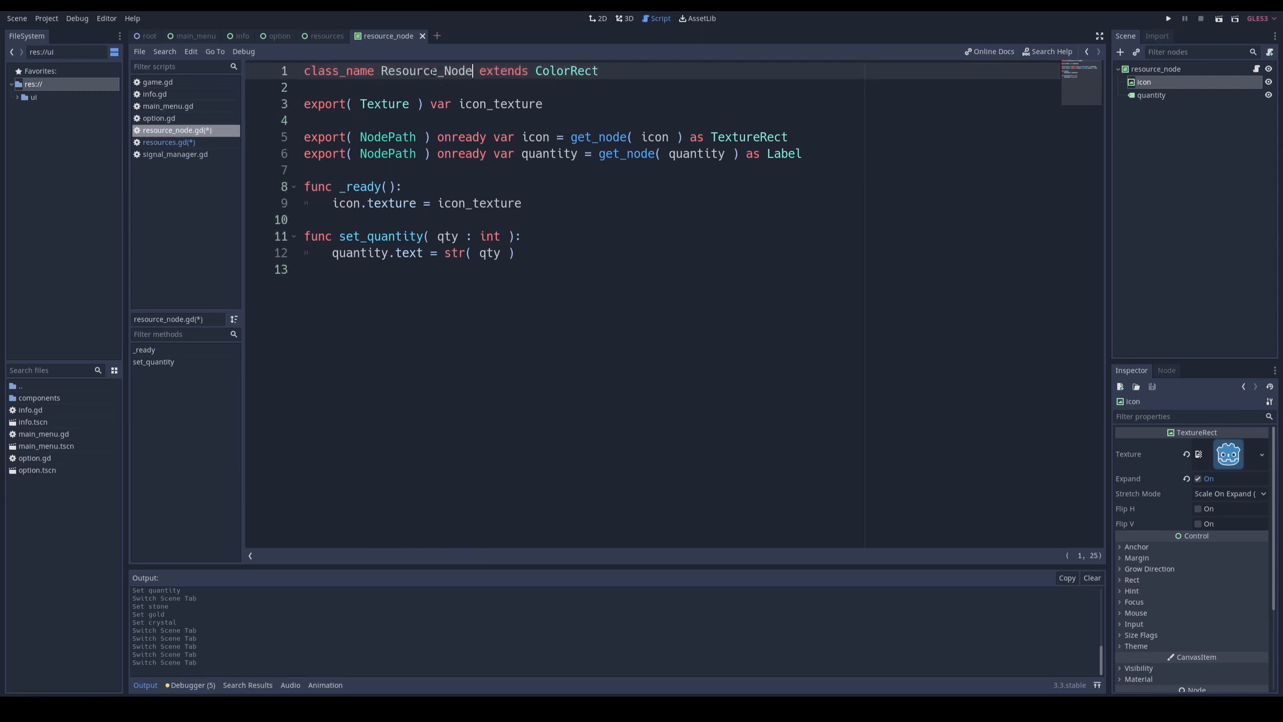
pyautogui.doubleClick(434, 70)
pyautogui.hotkey('ctrl', 'c')
pyautogui.hotkey('ctrl', 's')
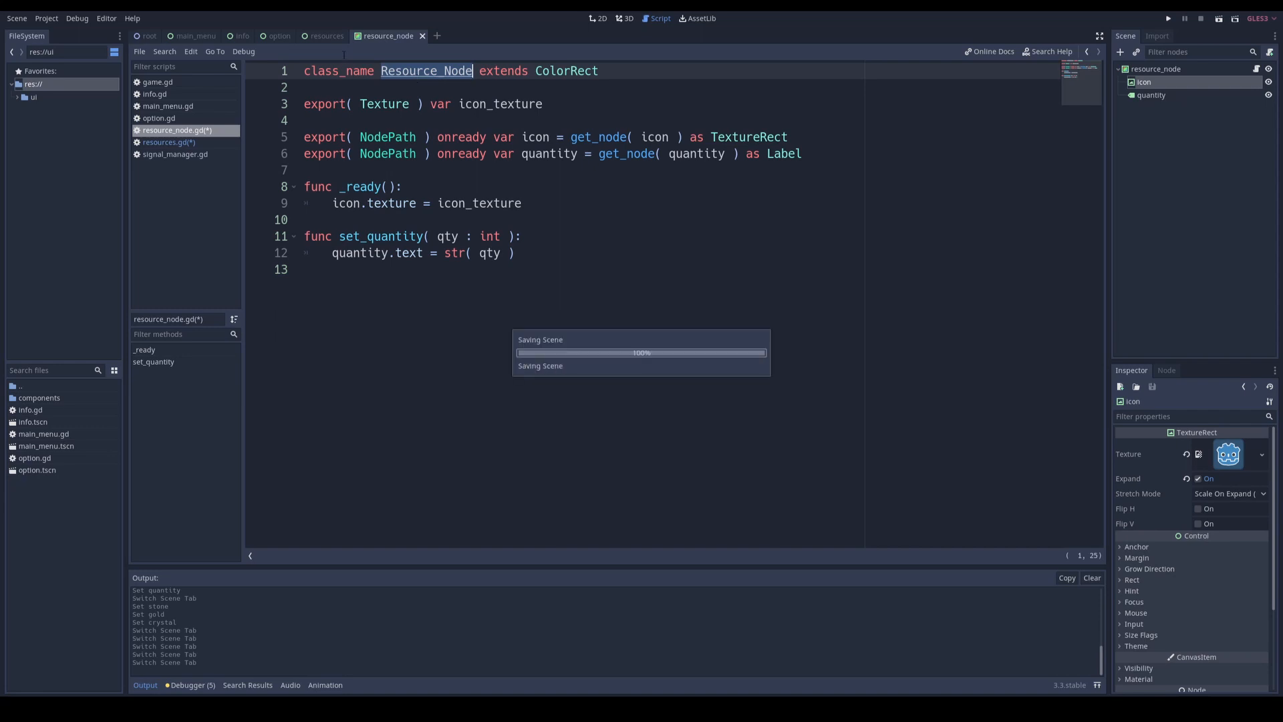
# Step: Change the cast type of the wood, stone, gold and crystal declarations in resources.gd from Control to Resource_Node
pyautogui.click(327, 38)
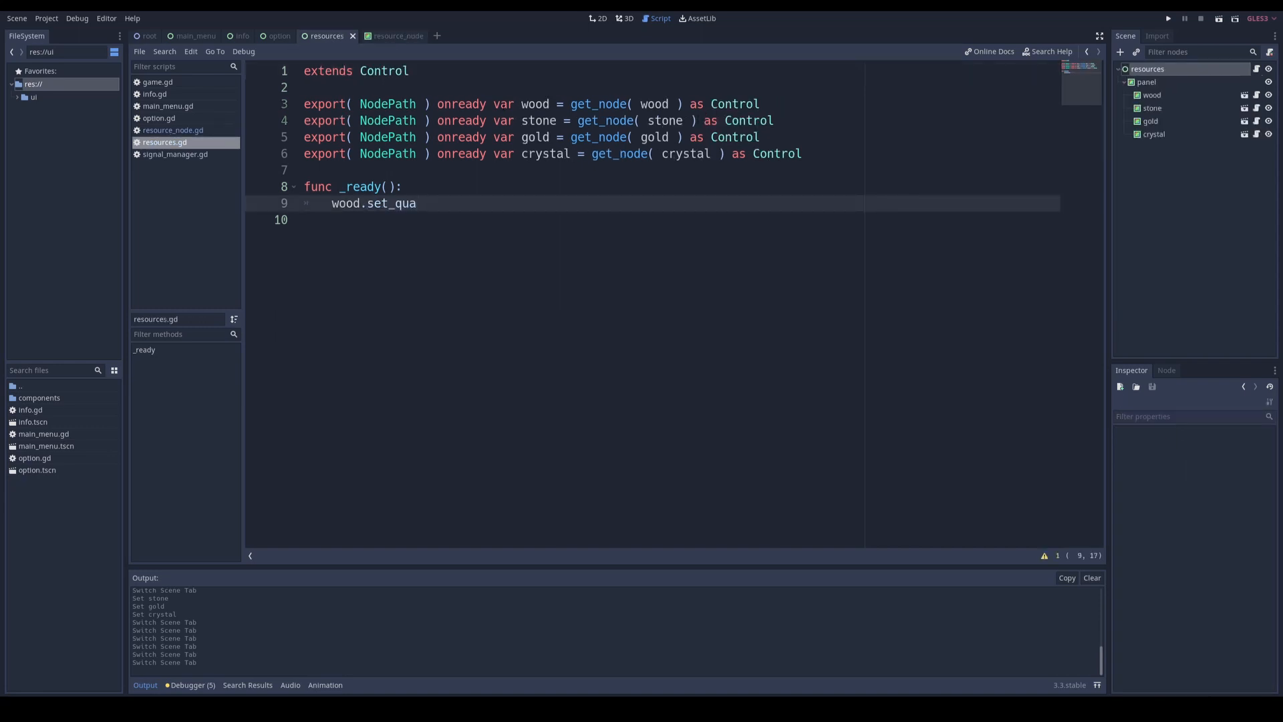
pyautogui.doubleClick(734, 104)
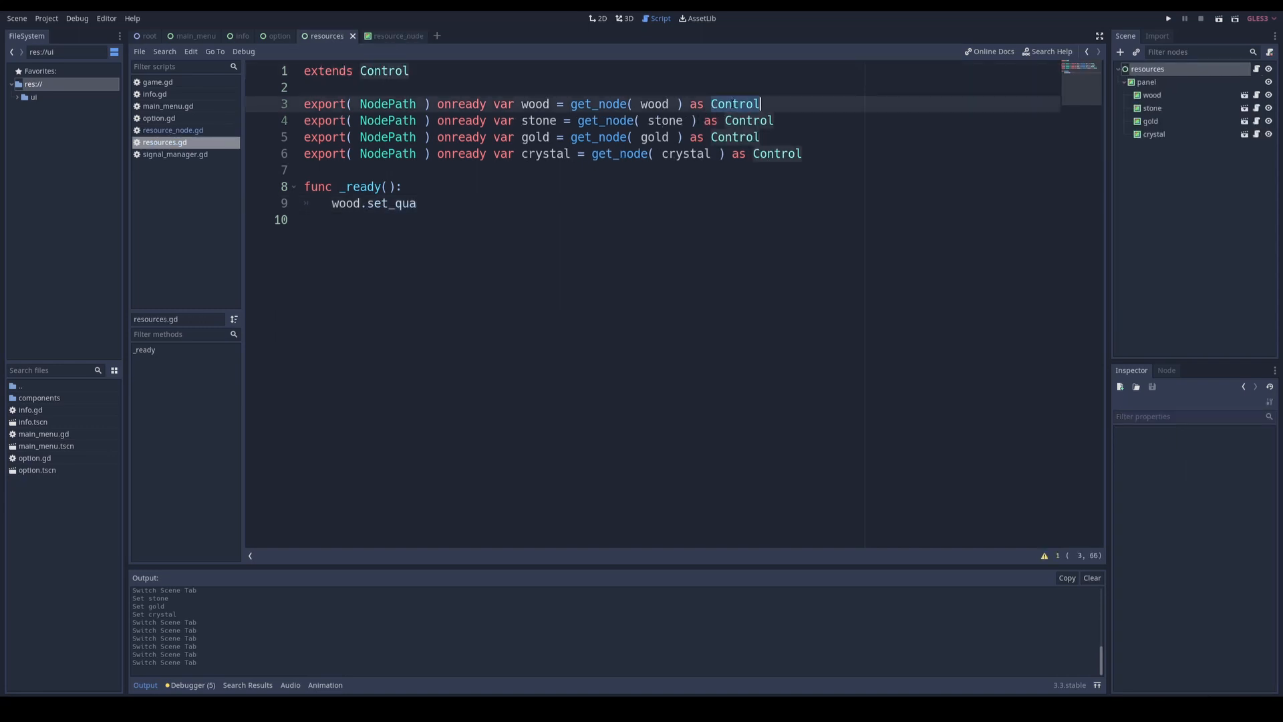
pyautogui.hotkey('ctrl', 'v')
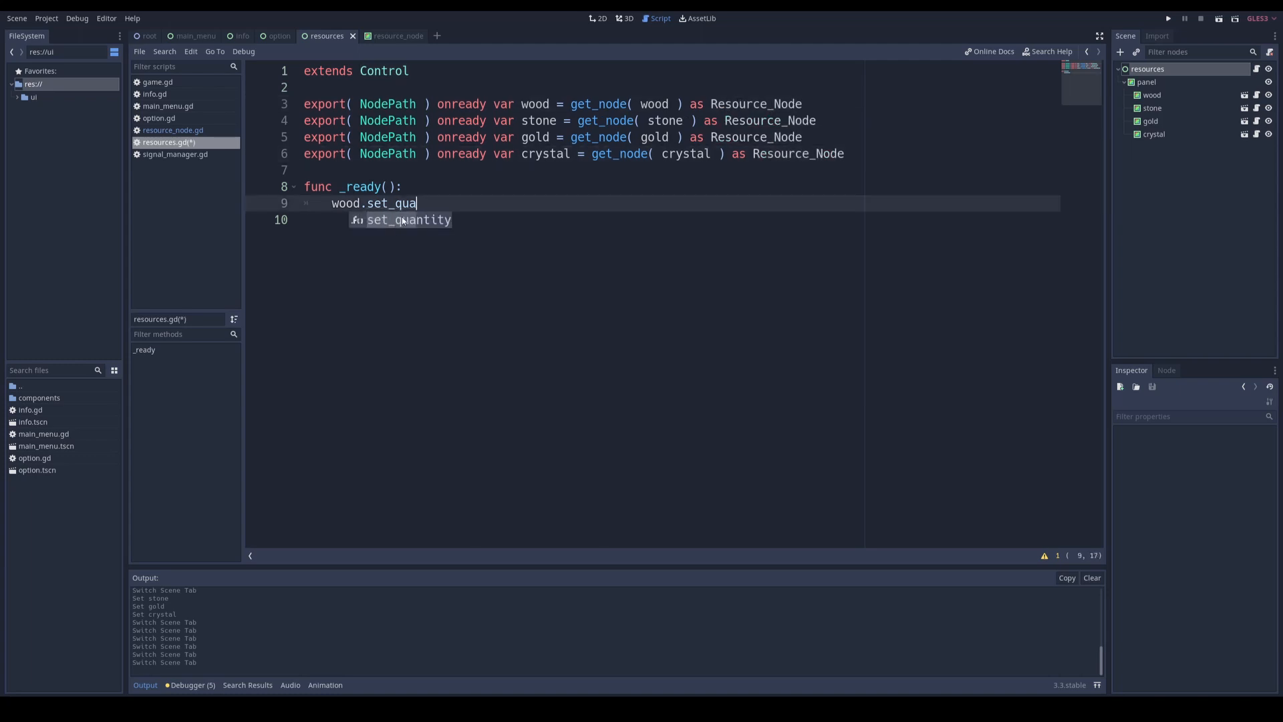
# Step: Complete the wood call in _ready as wood.set_quantity( randi() % 20 )
pyautogui.press('Escape')
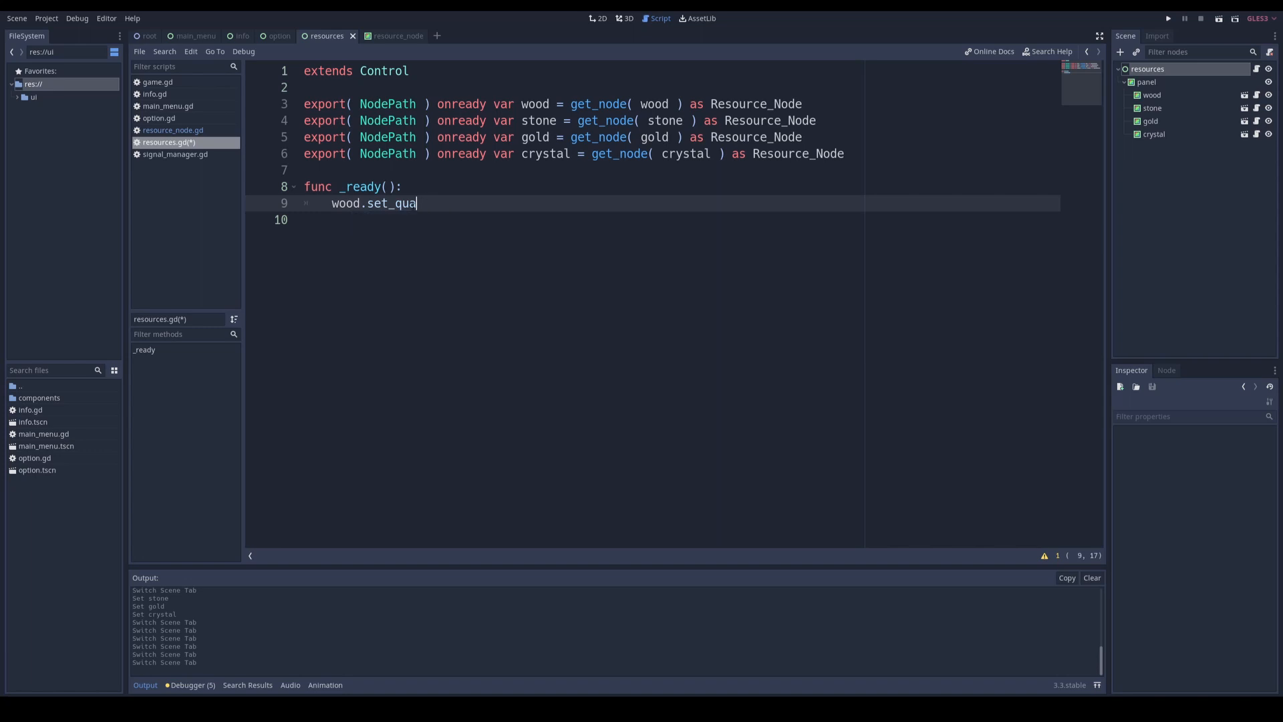
pyautogui.hotkey('ctrl', 'space')
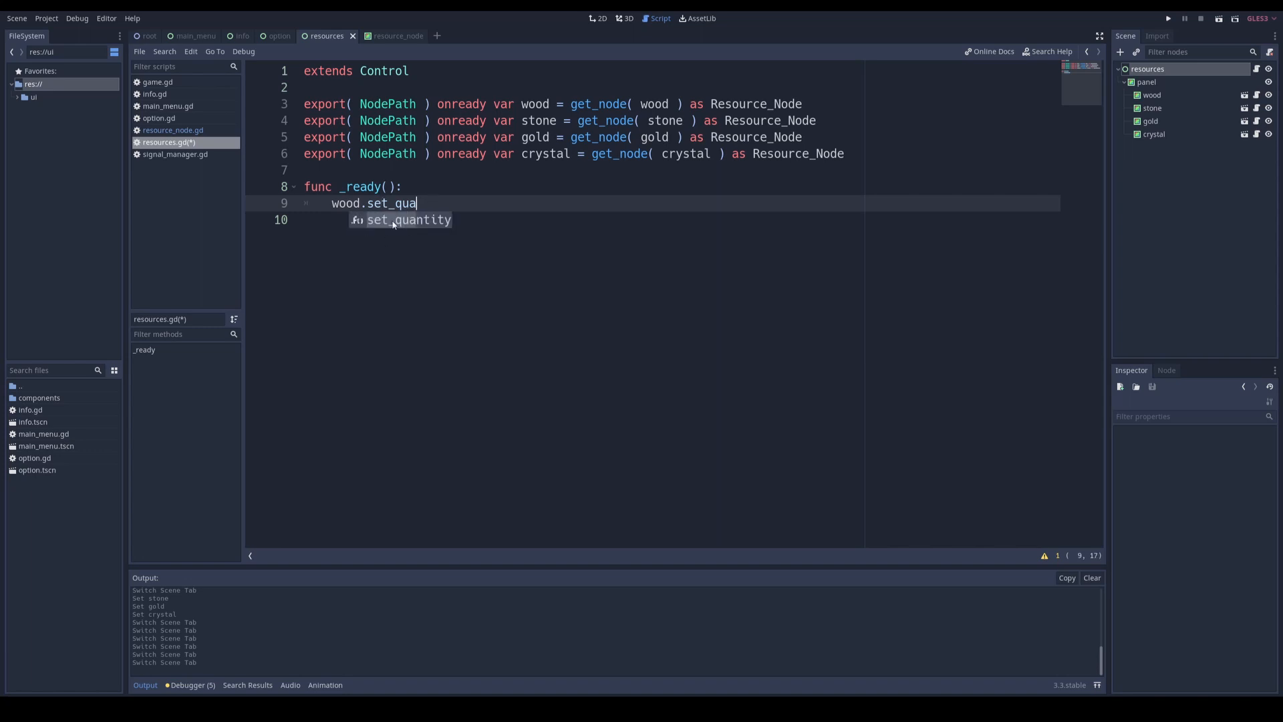
pyautogui.press('Return')
pyautogui.press('Left')
pyautogui.write('rand')
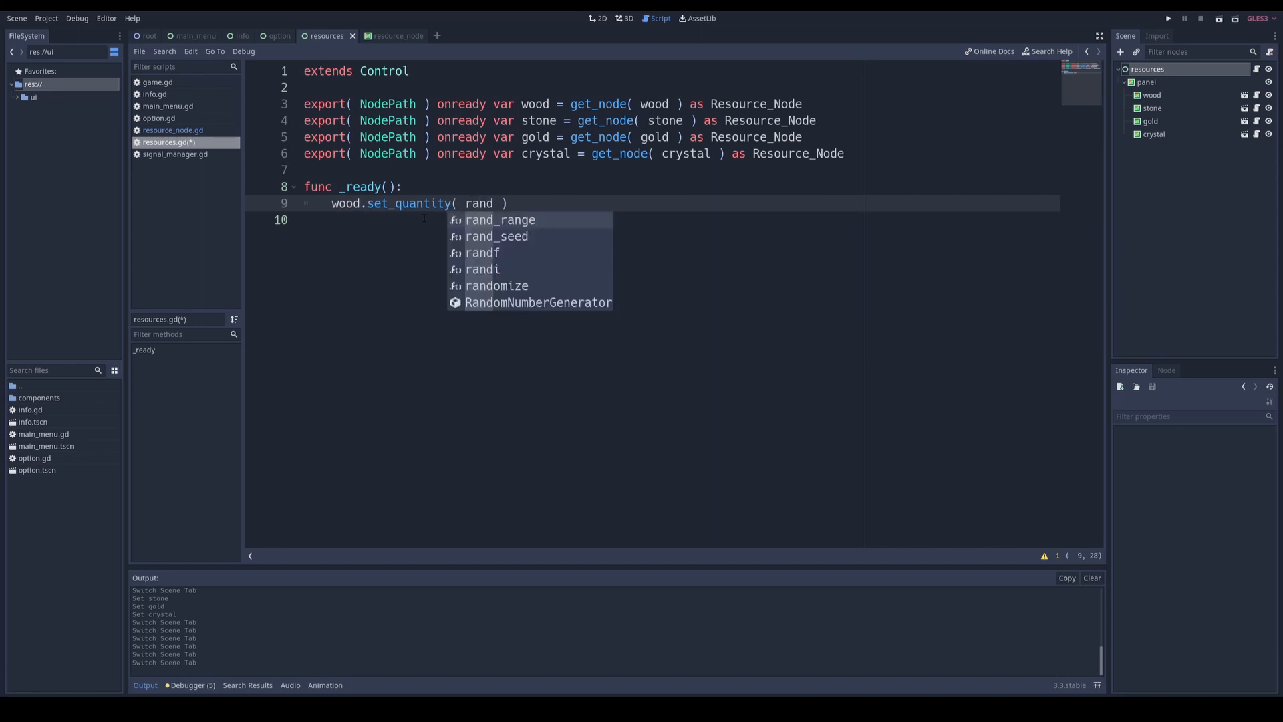
pyautogui.write('i() ')
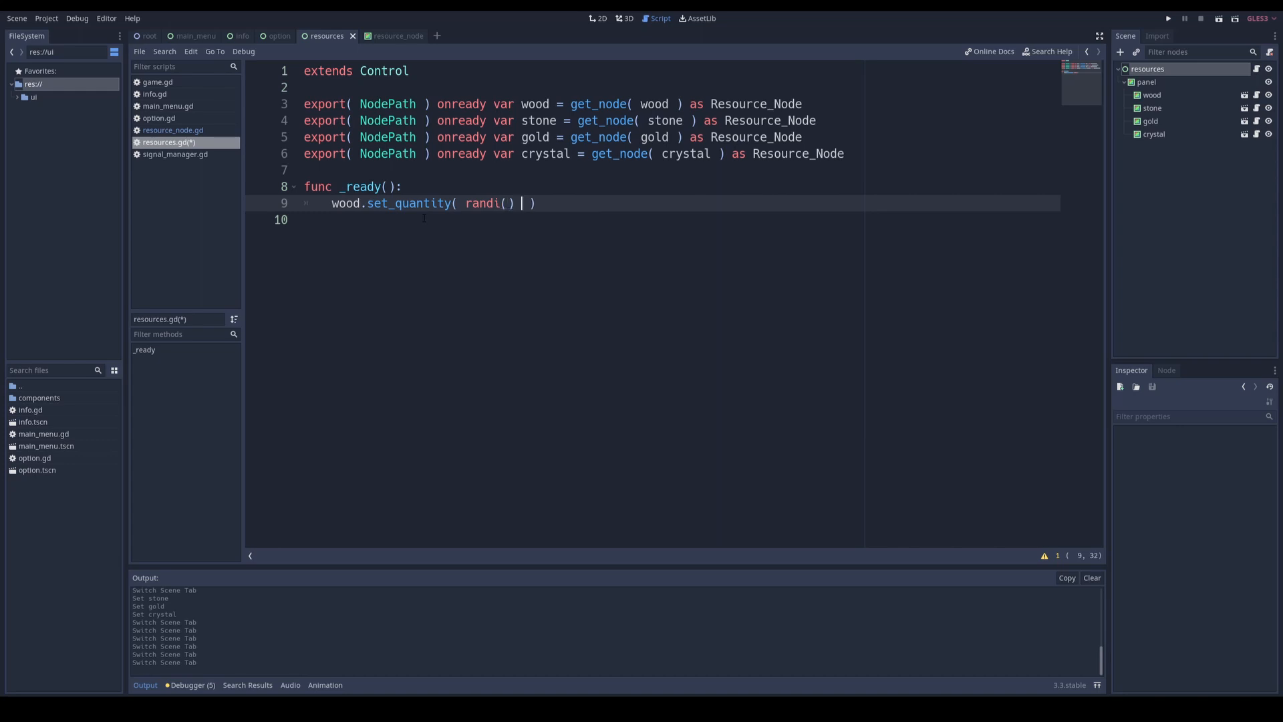
pyautogui.write('% 20')
# Step: Repeat the randi() % 20 set_quantity call for stone, gold and crystal, and start the game in a test run
pyautogui.hotkey('ctrl', 'c')
pyautogui.hotkey('ctrl', 'v')
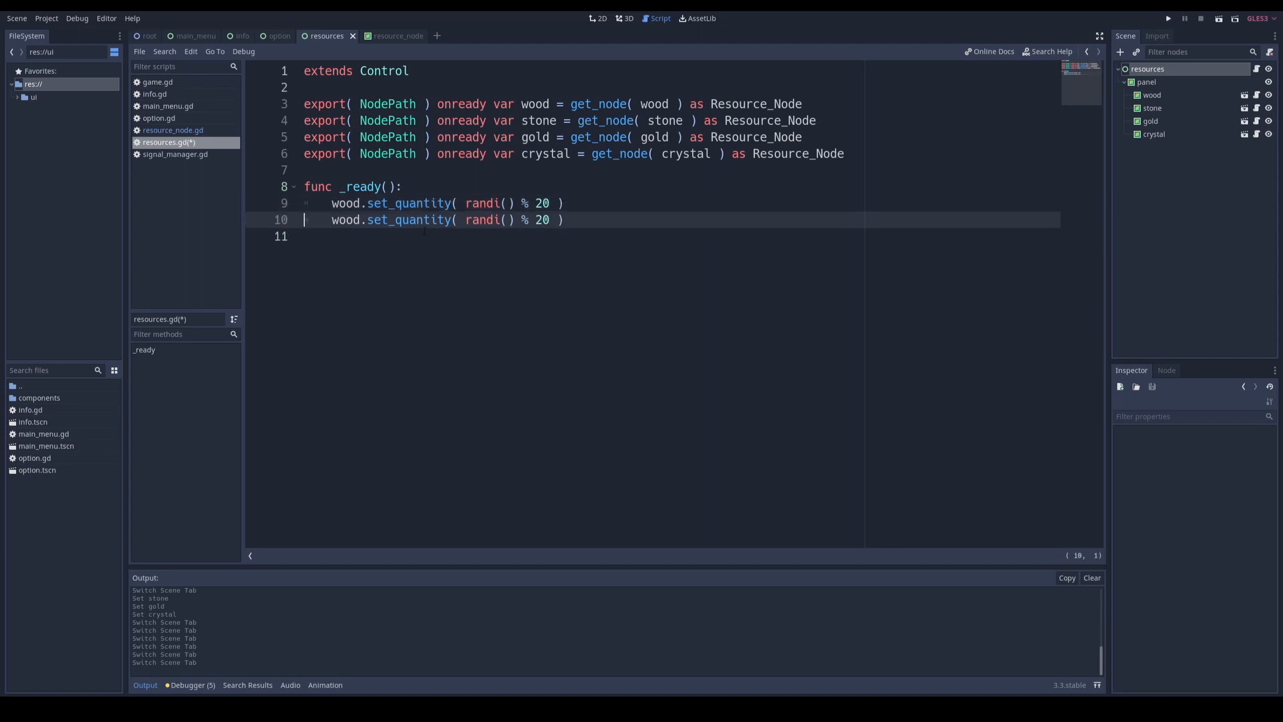
pyautogui.hotkey('ctrl', 'v')
pyautogui.hotkey('ctrl', 'v')
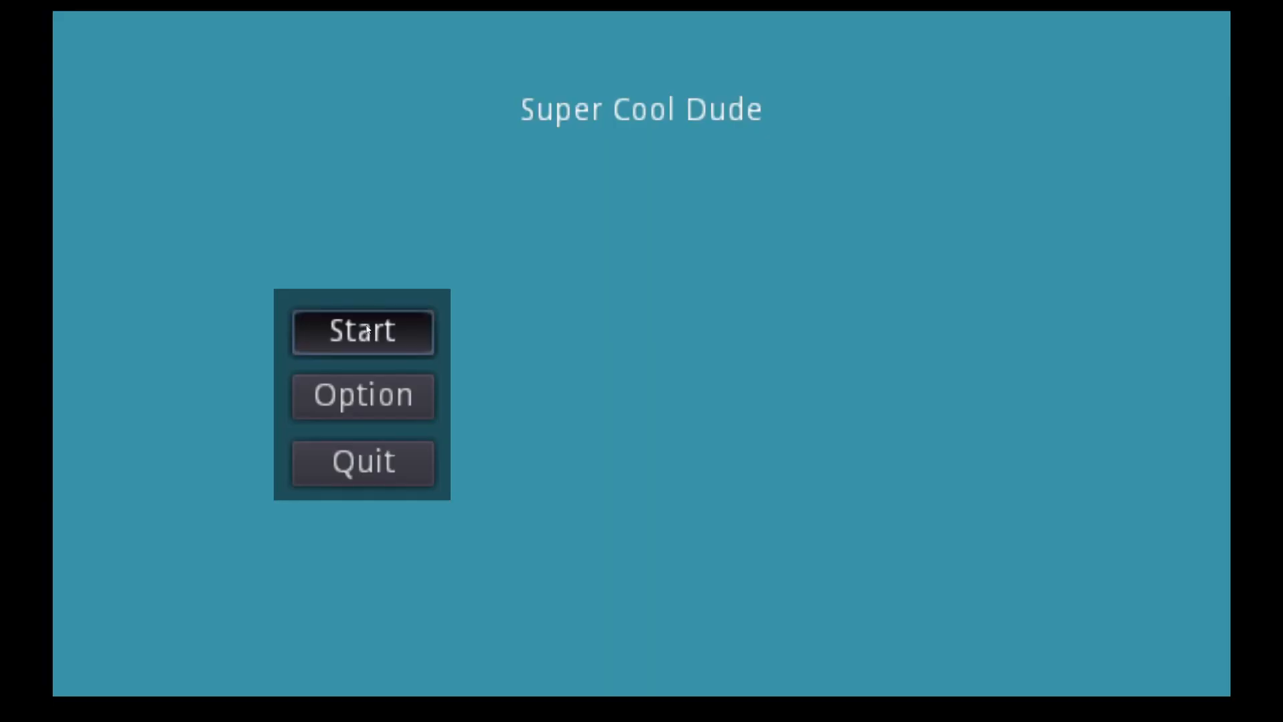
pyautogui.click(364, 330)
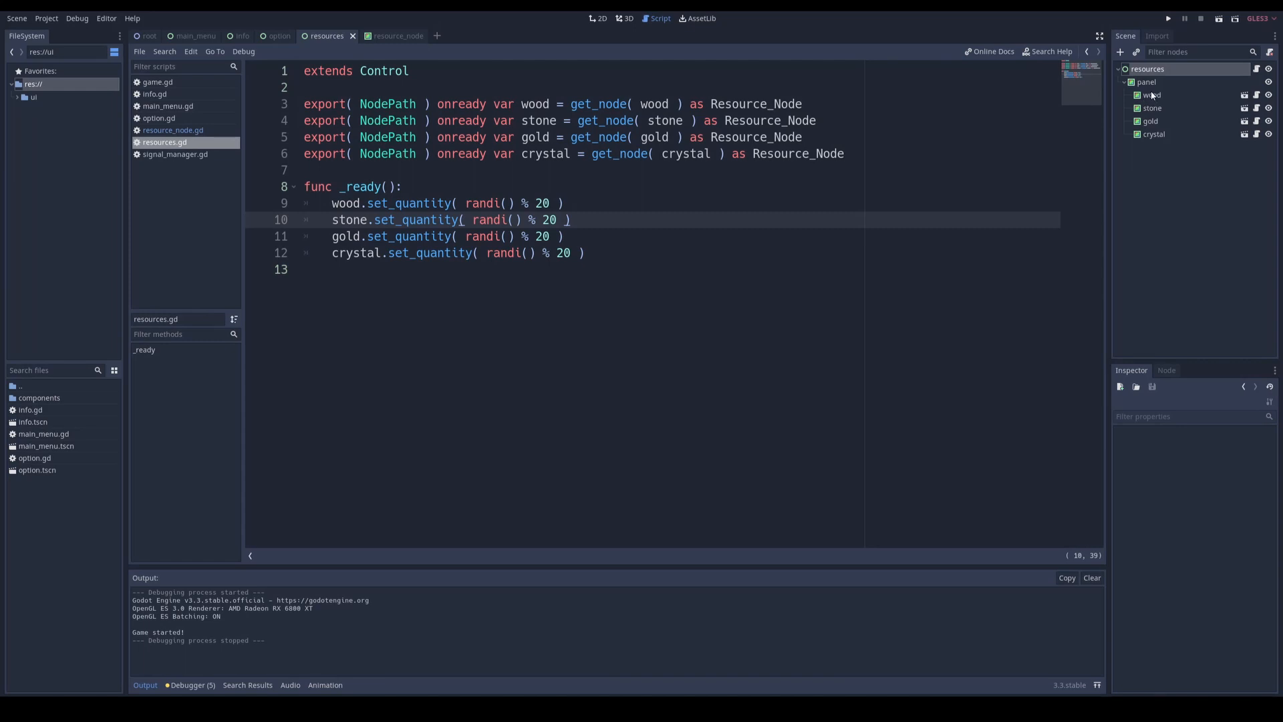
# Step: Assign icon.png from the project root as the wood node's Icon Texture, and test-run the game
pyautogui.click(1153, 96)
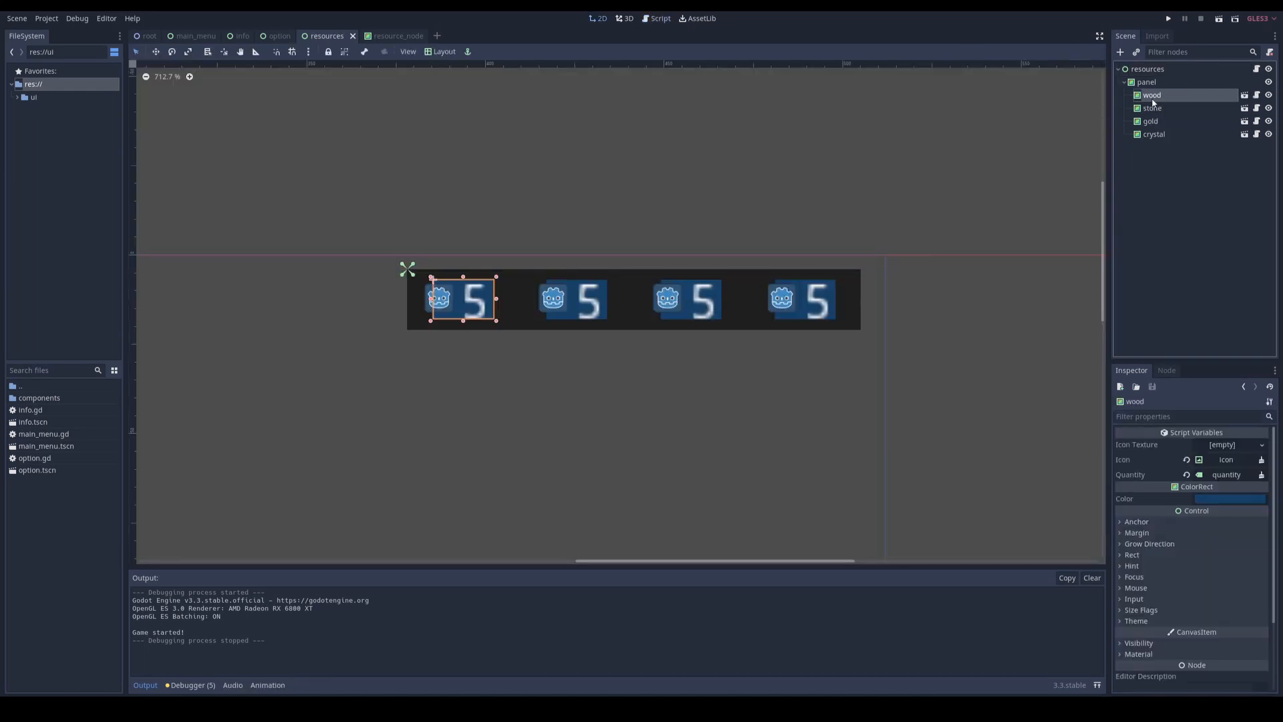
pyautogui.doubleClick(21, 387)
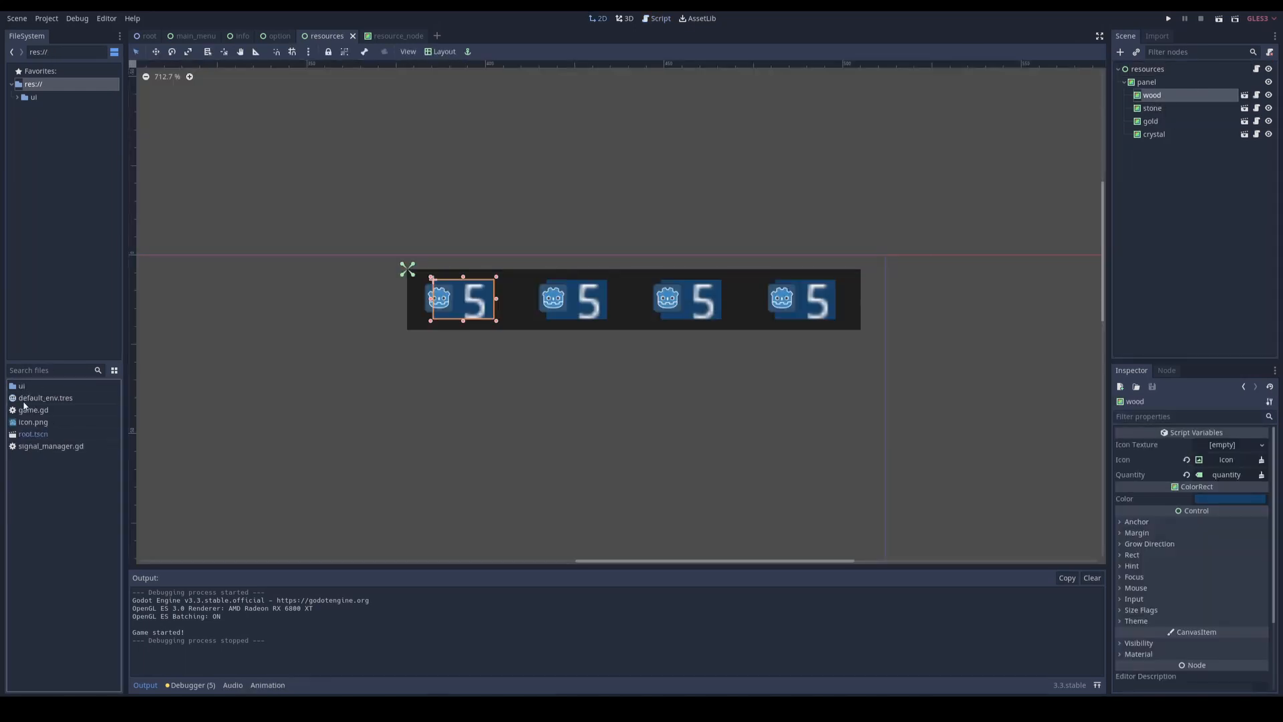
pyautogui.moveTo(28, 426); pyautogui.dragTo(1218, 448)
pyautogui.press('F5')
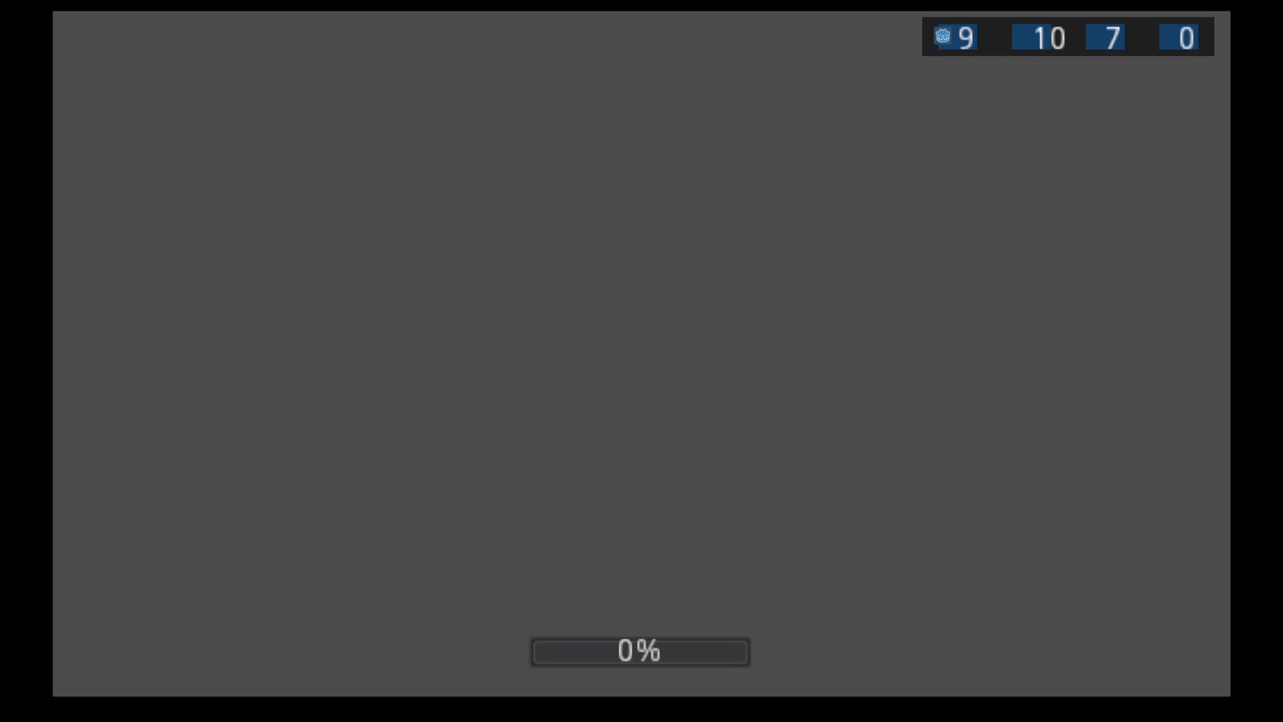
pyautogui.press('F8')
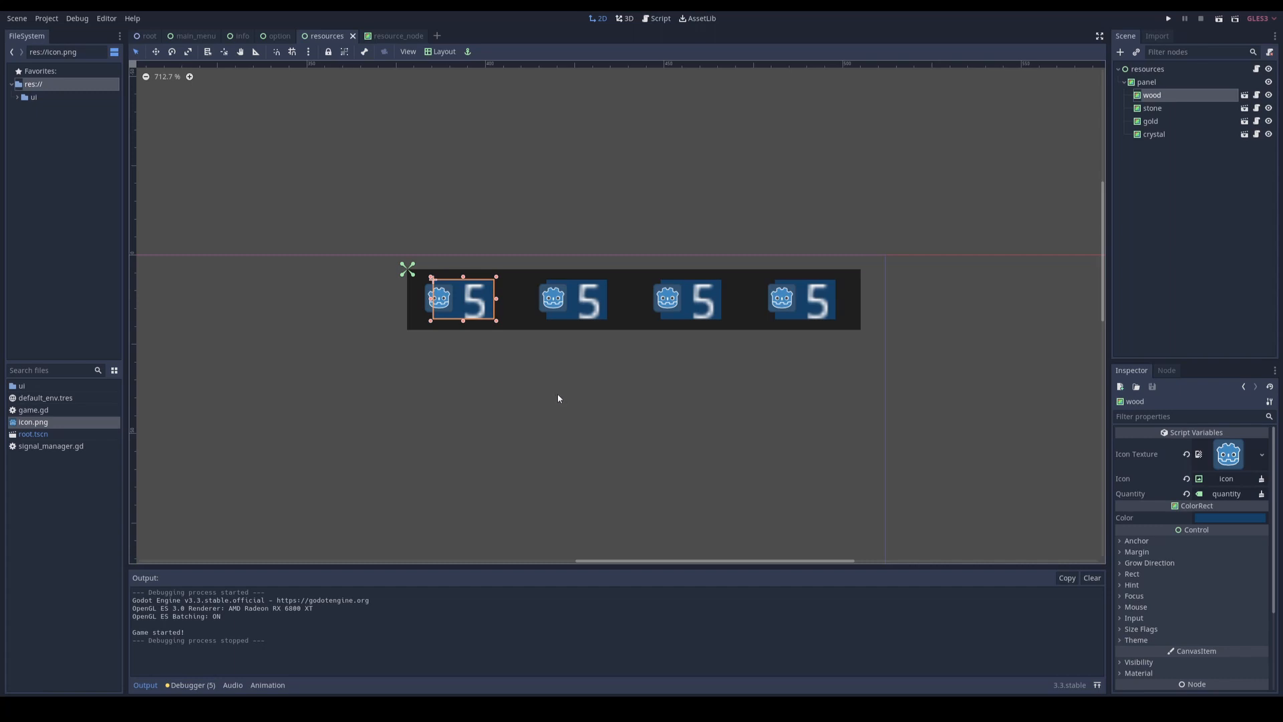
pyautogui.scroll(-10, 445, 425)
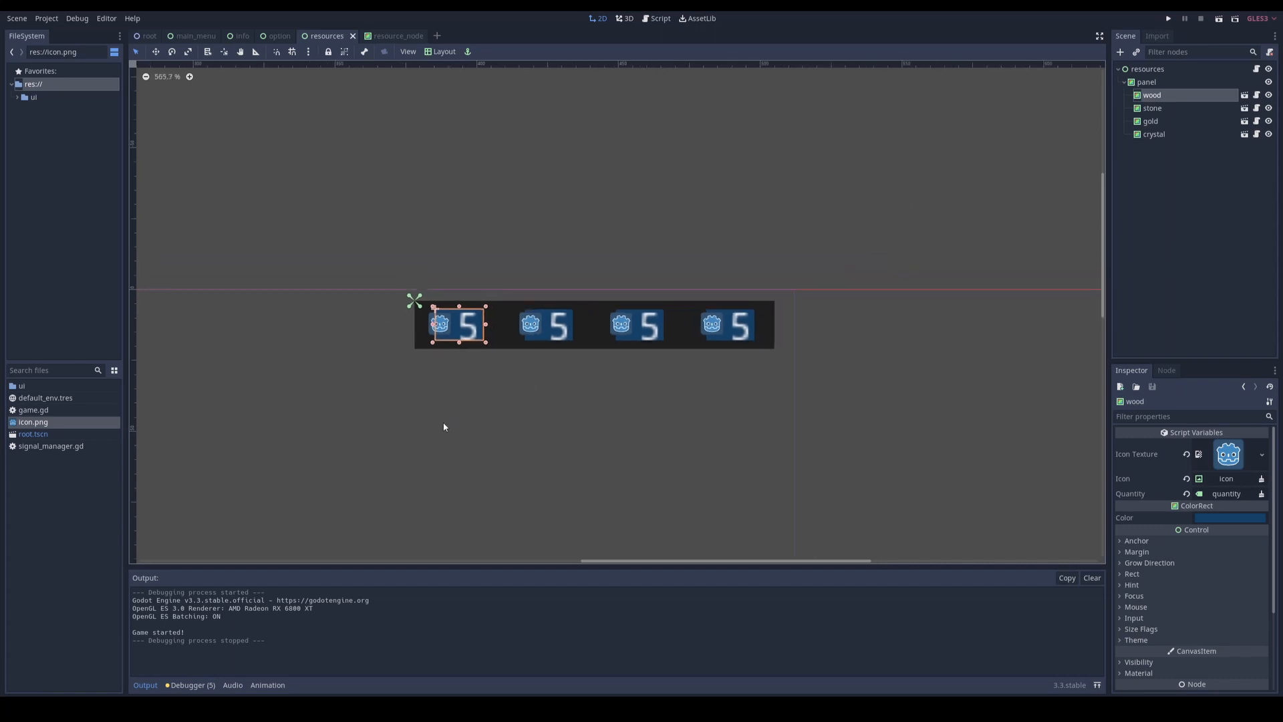
pyautogui.moveTo(419, 427); pyautogui.dragTo(488, 382, button='middle')
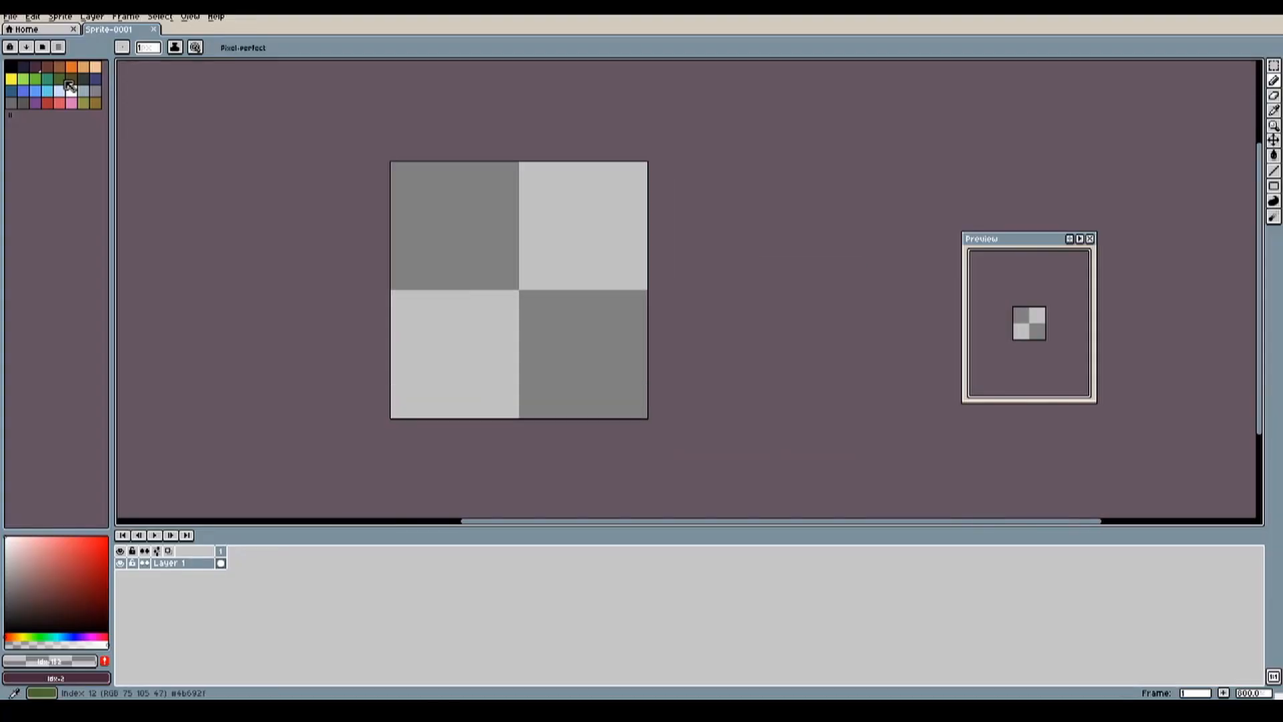
# Step: Switch to Aseprite and draw a mirrored brown frame with flared corners on the 32 x 32 sprite
pyautogui.moveTo(401, 224); pyautogui.dragTo(424, 372)
pyautogui.moveTo(401, 201); pyautogui.dragTo(428, 414)
pyautogui.moveTo(388, 468); pyautogui.dragTo(431, 247)
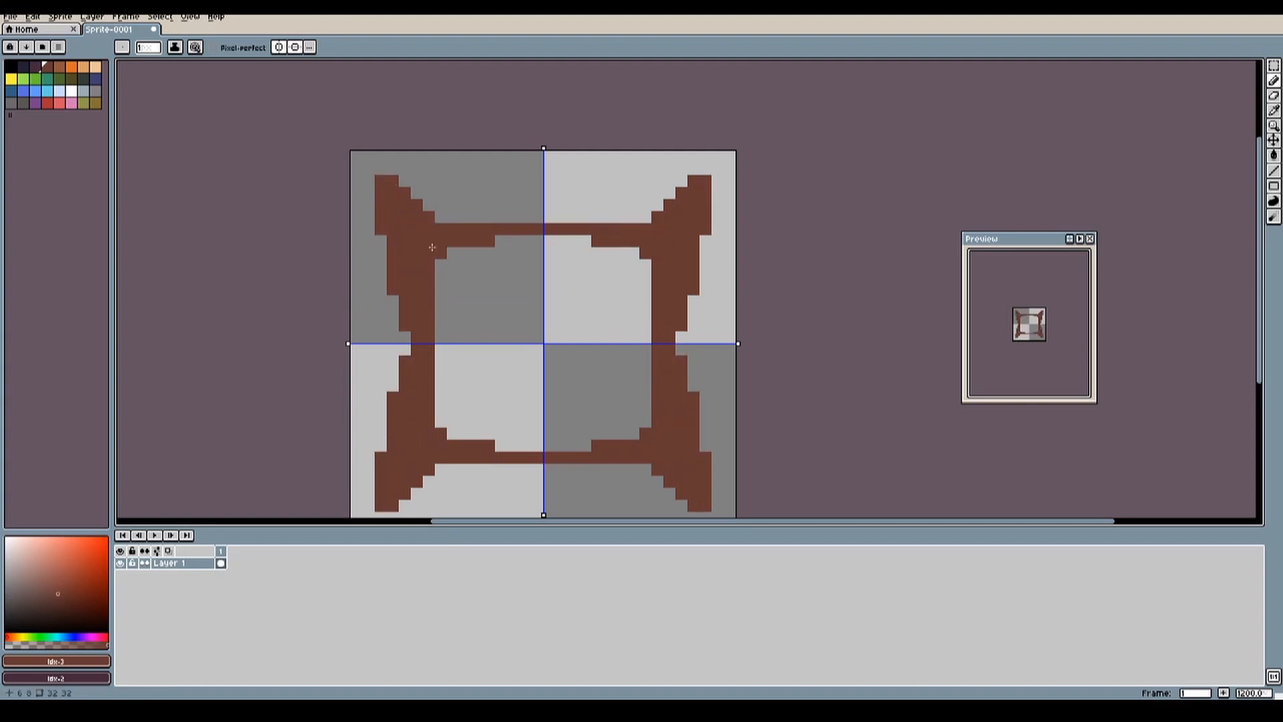
# Step: Draw the panel's corner spikes in dark grey and lighter grey
pyautogui.click(12, 103)
pyautogui.moveTo(394, 182)
pyautogui.mouseDown()
pyautogui.moveTo(405, 314)
pyautogui.moveTo(393, 292)
pyautogui.mouseUp()
pyautogui.click(96, 91)
pyautogui.scroll(-5, 488, 328)
pyautogui.scroll(6, 479, 329)
# Step: Paint the frame band brown between its darker outlines and fill the panel's centre with tan
pyautogui.click(59, 67)
pyautogui.moveTo(461, 261)
pyautogui.mouseDown()
pyautogui.moveTo(440, 363)
pyautogui.moveTo(446, 321)
pyautogui.moveTo(487, 321)
pyautogui.mouseUp()
pyautogui.click(47, 67)
pyautogui.click(84, 67)
pyautogui.press('g')
pyautogui.click(533, 315)
pyautogui.scroll(-2, 533, 315)
pyautogui.moveTo(603, 180); pyautogui.dragTo(540, 244)
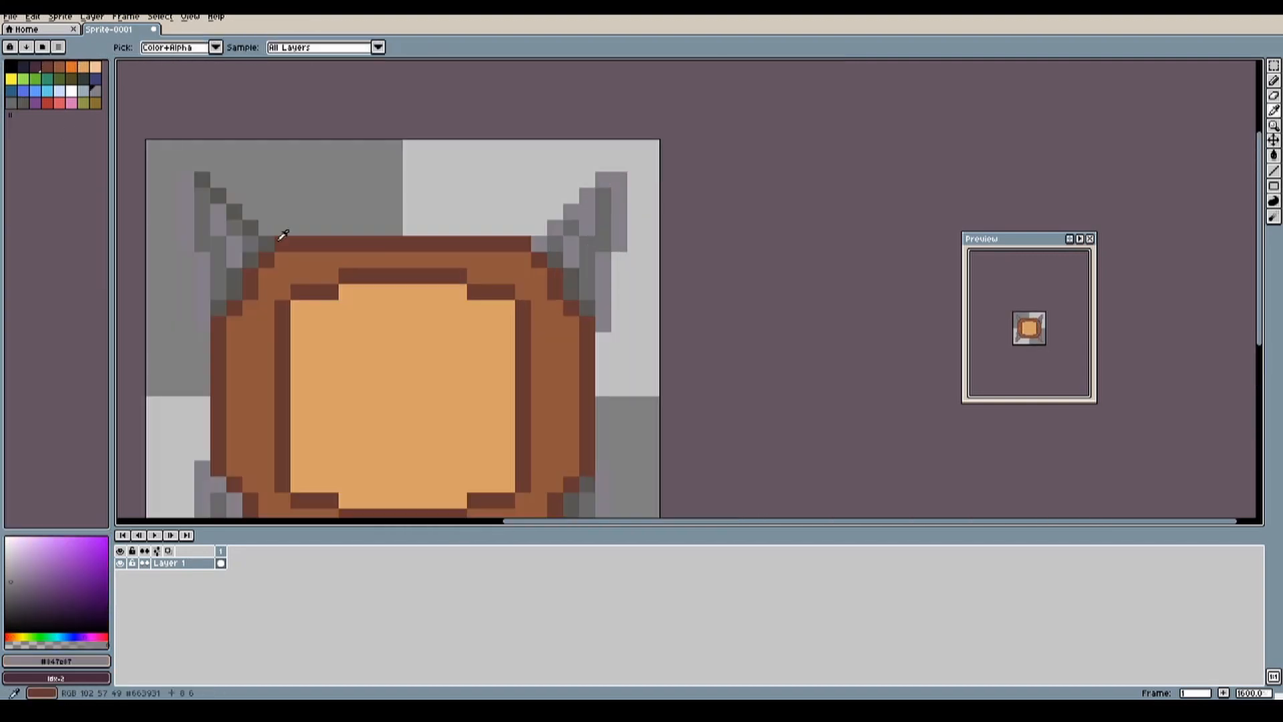
# Step: Shade the frame with an ochre highlight on the upper and left bands and dark brown on the lower and right bands
pyautogui.click(71, 67)
pyautogui.moveTo(691, 171); pyautogui.dragTo(438, 171)
pyautogui.click(36, 67)
pyautogui.moveTo(452, 352); pyautogui.dragTo(650, 352)
pyautogui.press('g')
pyautogui.click(70, 573)
pyautogui.click(437, 315)
pyautogui.scroll(-4, 520, 348)
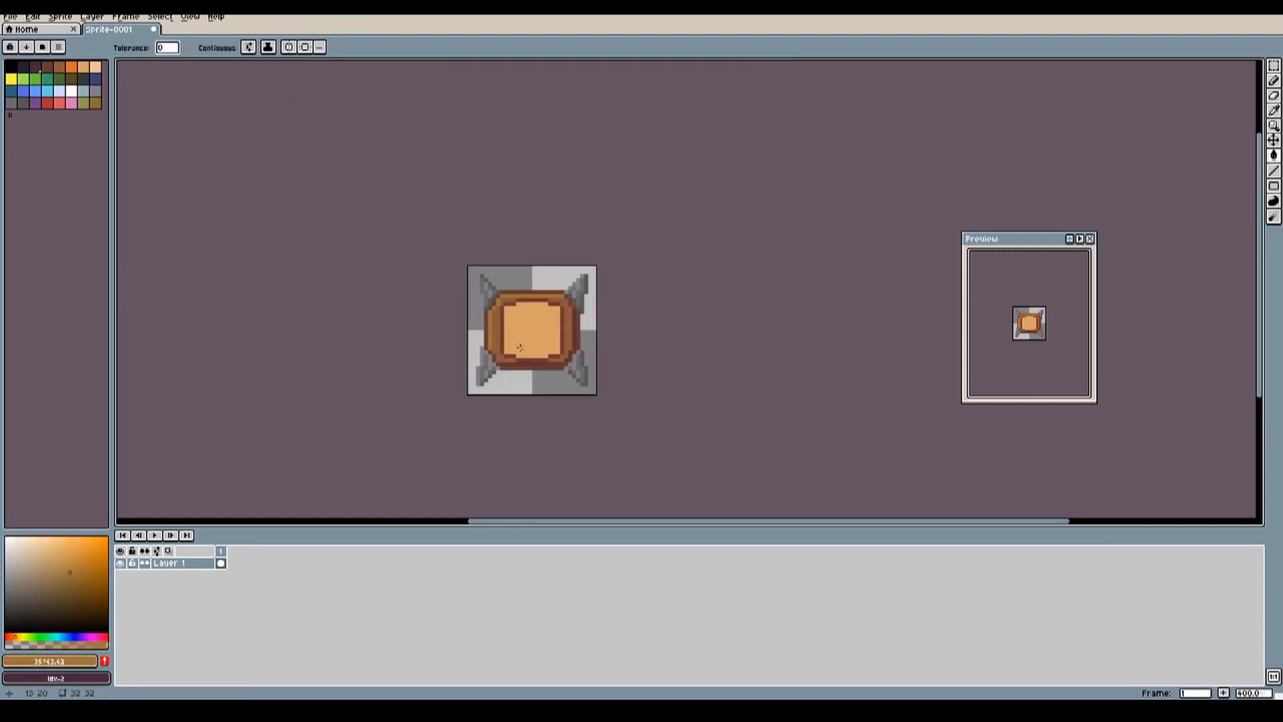
pyautogui.scroll(5, 520, 348)
pyautogui.scroll(-1, 475, 249)
# Step: Nudge the side sections of the panel's inner border inward and pencil brown into the gaps at its corners
pyautogui.click(47, 67)
pyautogui.press('m')
pyautogui.moveTo(473, 212); pyautogui.dragTo(501, 345)
pyautogui.press('Right')
pyautogui.moveTo(682, 204); pyautogui.dragTo(658, 343)
pyautogui.press('b')
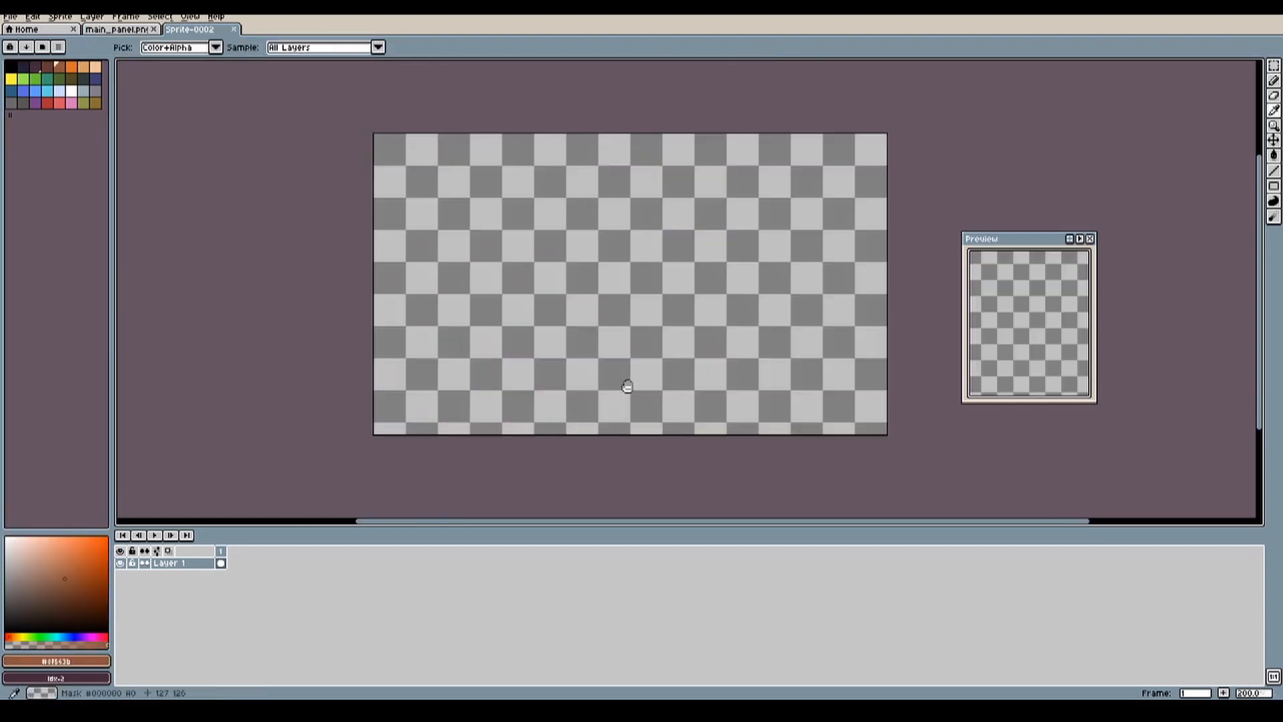
# Step: Fill the 256 x 150 background sprite with sky blue and spray a light green foreground and a medium green hill
pyautogui.click(47, 91)
pyautogui.click(627, 386)
pyautogui.click(24, 79)
pyautogui.click(1274, 80)
pyautogui.moveTo(347, 401); pyautogui.dragTo(839, 314)
pyautogui.click(36, 79)
# Step: Spray a large teal bush at the hill's lower left and draw a row of brown planks beneath it
pyautogui.click(47, 79)
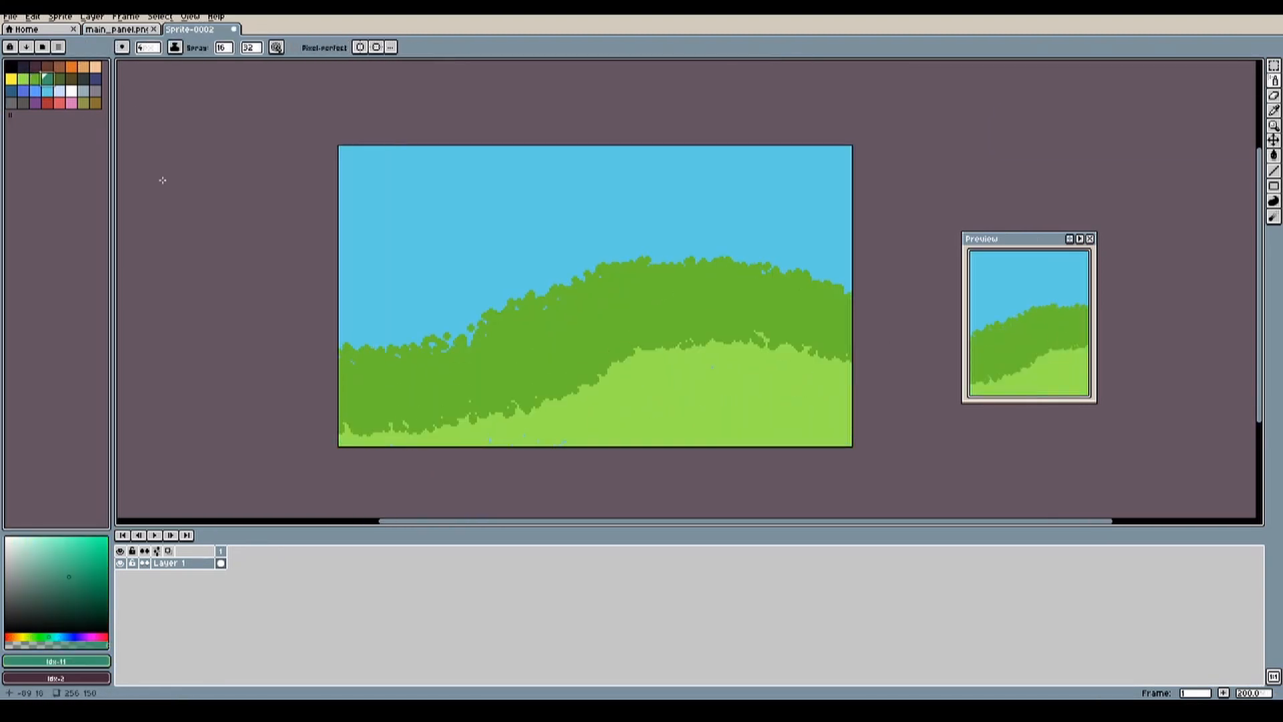
pyautogui.moveTo(364, 360); pyautogui.dragTo(558, 395)
pyautogui.scroll(2, 464, 419)
pyautogui.click(48, 66)
pyautogui.moveTo(532, 395); pyautogui.dragTo(539, 441)
pyautogui.click(60, 67)
pyautogui.click(24, 79)
# Step: Stamp two white clouds in the sky, shade them pale blue and trim the left cloud's underside with sky blue
pyautogui.click(71, 91)
pyautogui.click(476, 262)
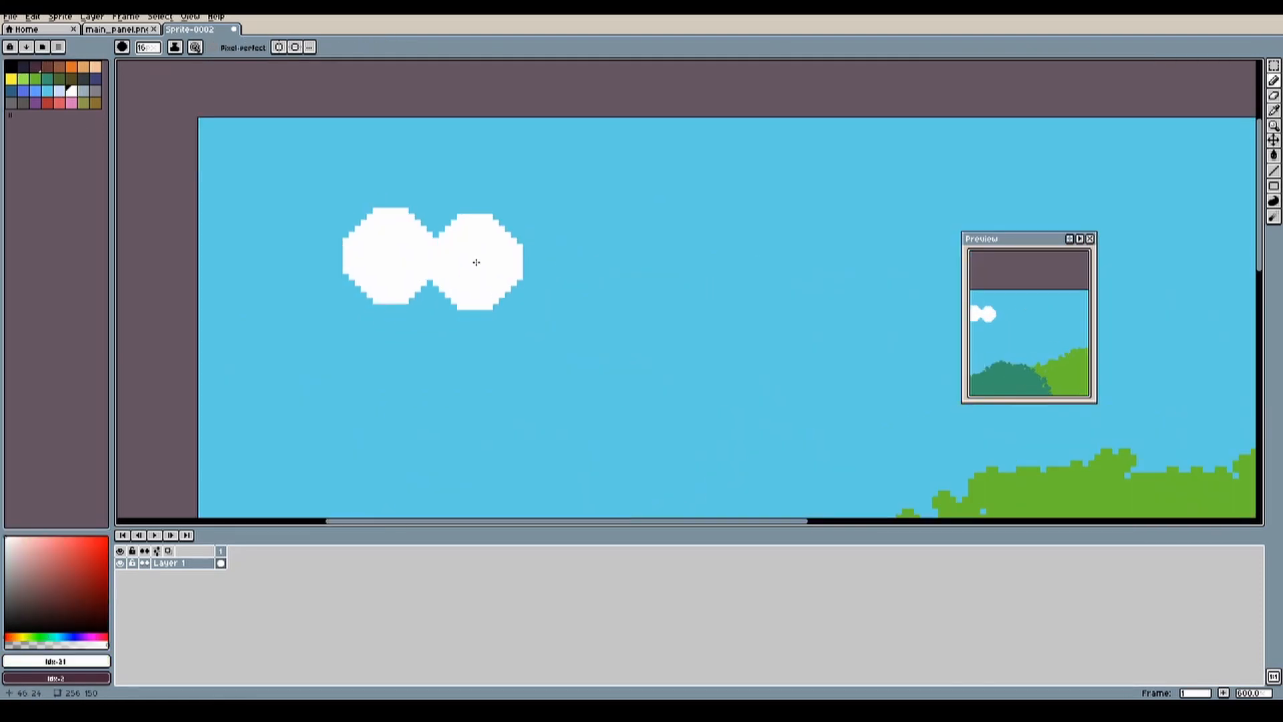
pyautogui.click(558, 263)
pyautogui.click(59, 91)
pyautogui.click(72, 91)
pyautogui.click(452, 261)
pyautogui.scroll(-2, 530, 283)
pyautogui.scroll(4, 572, 220)
pyautogui.click(782, 247)
pyautogui.moveTo(385, 377); pyautogui.dragTo(365, 381)
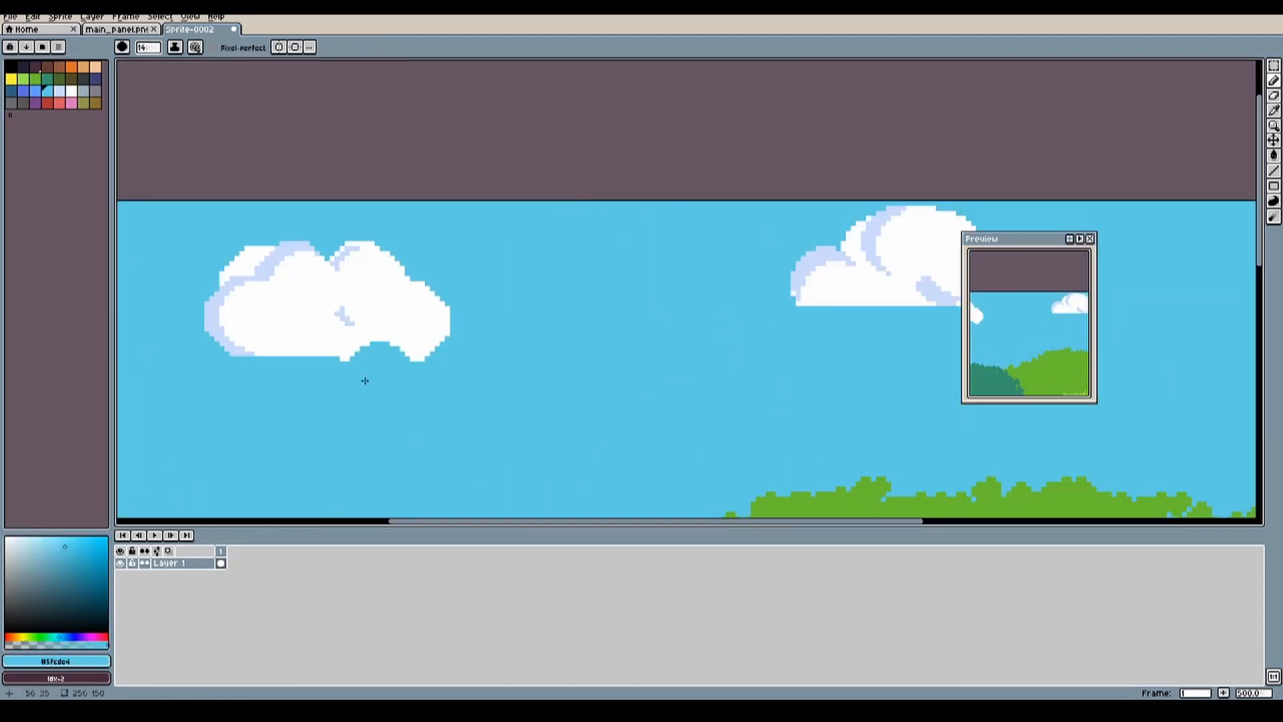
# Step: Extend the clouds' flat white bases, add pale blue shading and clean up their lower edges with sky blue
pyautogui.click(72, 91)
pyautogui.moveTo(321, 334); pyautogui.dragTo(496, 335)
pyautogui.click(59, 91)
pyautogui.scroll(2, 415, 314)
pyautogui.moveTo(401, 317); pyautogui.dragTo(364, 173)
pyautogui.scroll(-2, 428, 287)
pyautogui.click(47, 90)
pyautogui.moveTo(802, 317); pyautogui.dragTo(594, 328, button='middle')
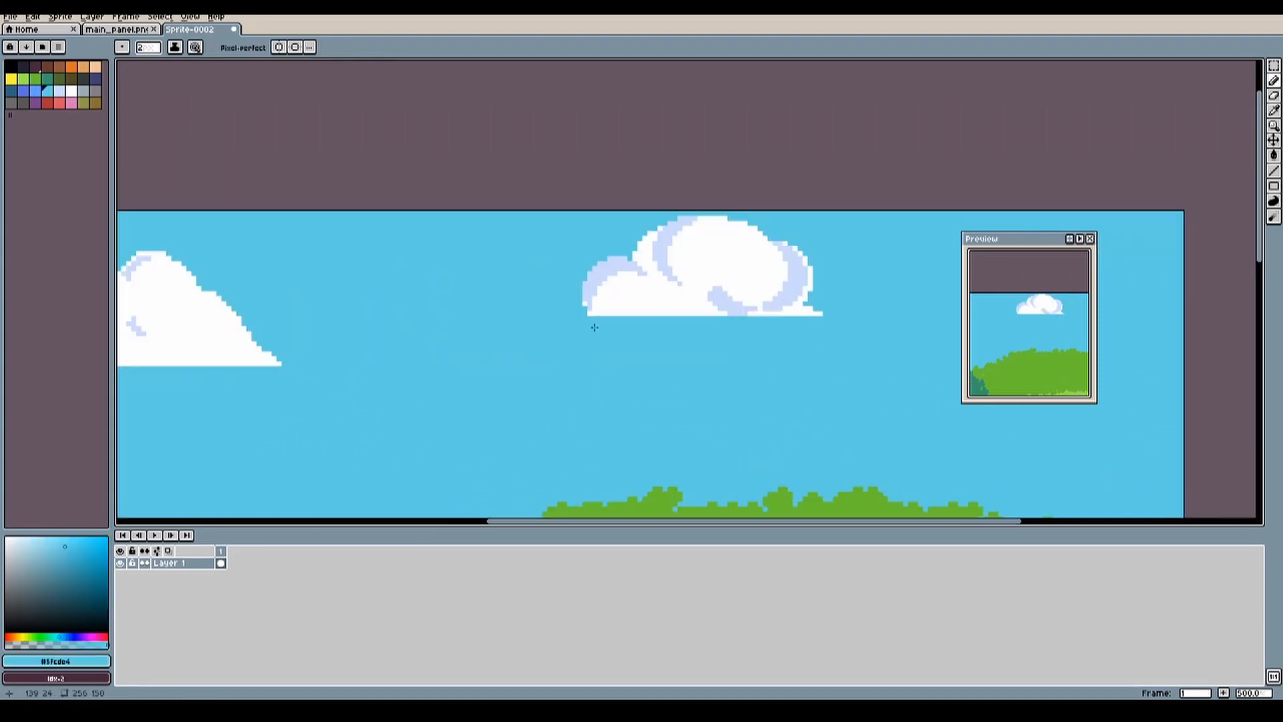
# Step: Copy the left cloud and place a smaller copy in the sky above the right end of the hill
pyautogui.scroll(-3, 594, 327)
pyautogui.moveTo(249, 200); pyautogui.dragTo(413, 262)
pyautogui.hotkey('ctrl', 'c')
pyautogui.hotkey('ctrl', 'v')
pyautogui.click(275, 209)
pyautogui.scroll(-1, 428, 288)
pyautogui.click(35, 79)
pyautogui.moveTo(281, 361); pyautogui.dragTo(434, 368)
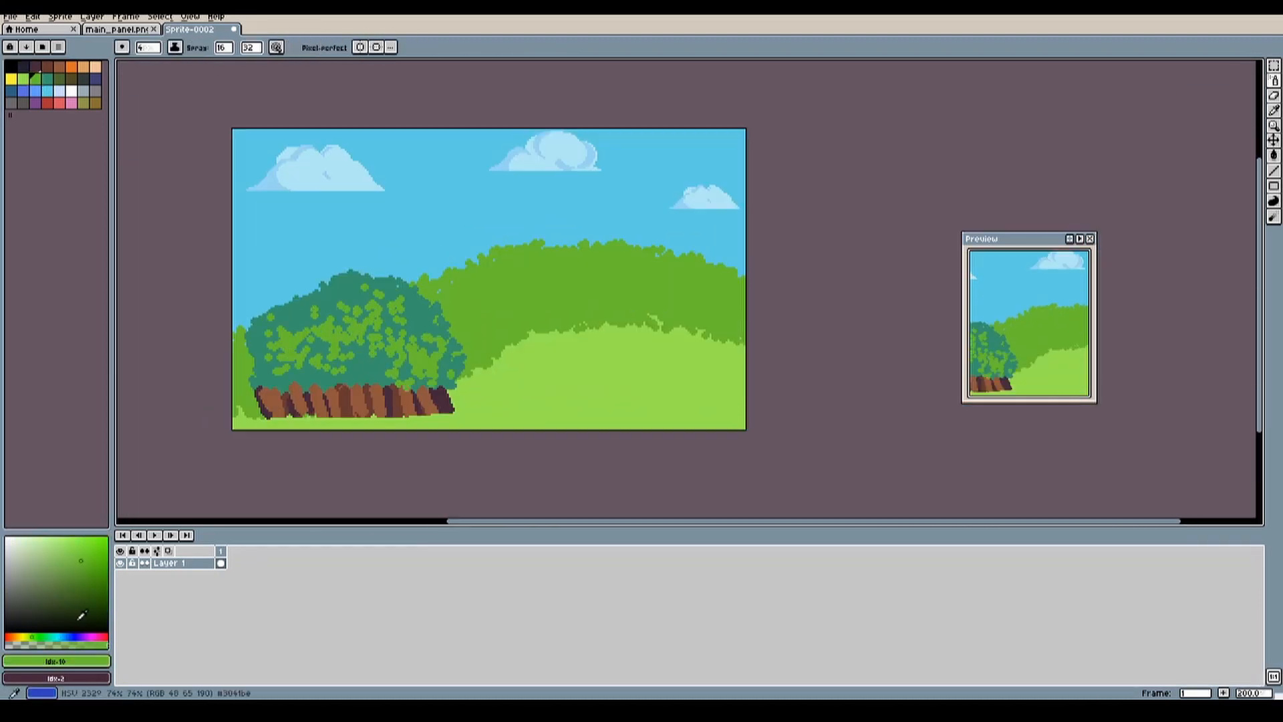
pyautogui.hotkey('ctrl', 'z')
# Step: Set the spray speed to 1 and spray dark green speckles over the bush and the foreground hill
pyautogui.click(59, 79)
pyautogui.moveTo(488, 301); pyautogui.dragTo(433, 302, button='middle')
pyautogui.moveTo(495, 394); pyautogui.dragTo(662, 414)
pyautogui.click(251, 48)
pyautogui.moveTo(283, 62); pyautogui.dragTo(249, 62)
pyautogui.hotkey('ctrl', 'z')
pyautogui.moveTo(575, 395); pyautogui.dragTo(323, 364)
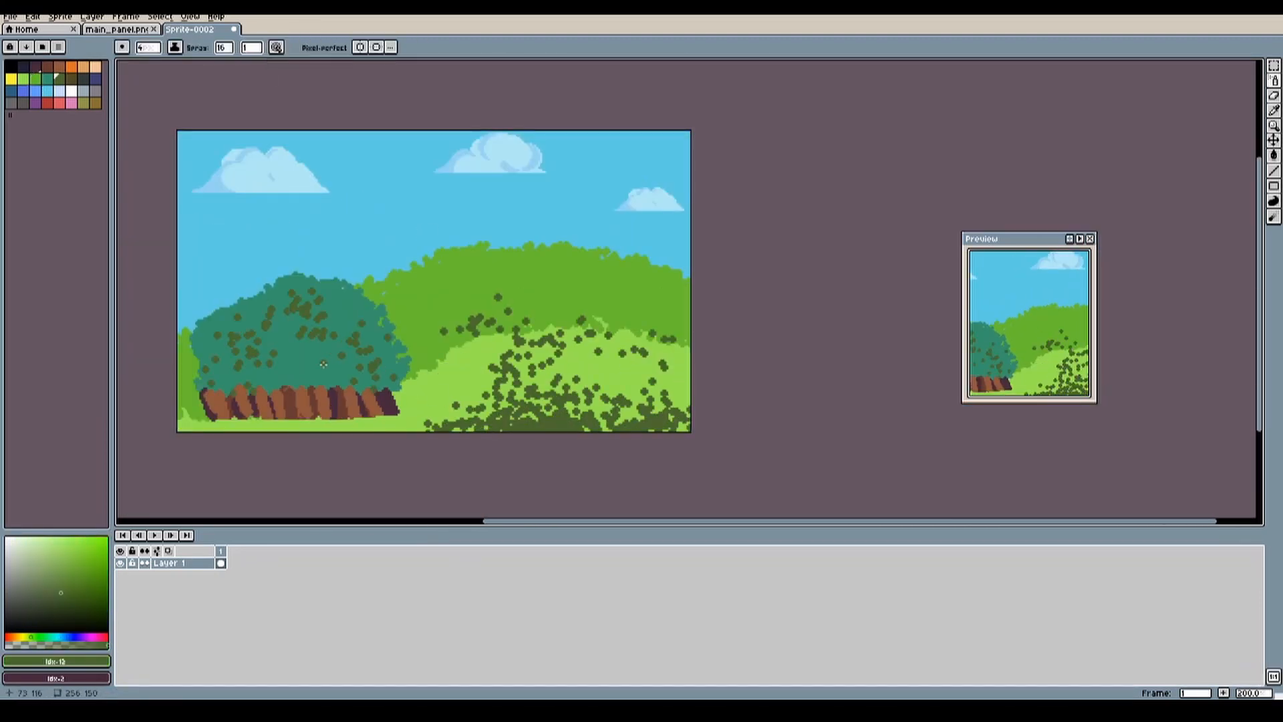
# Step: Paint a solid dark green mound in the foreground below the speckles, undoing the stray pencil stroke
pyautogui.scroll(1, 452, 321)
pyautogui.click(48, 79)
pyautogui.click(59, 79)
pyautogui.moveTo(428, 477); pyautogui.dragTo(805, 431)
pyautogui.click(435, 408)
pyautogui.click(24, 79)
pyautogui.scroll(2, 802, 268)
pyautogui.hotkey('ctrl', 'z')
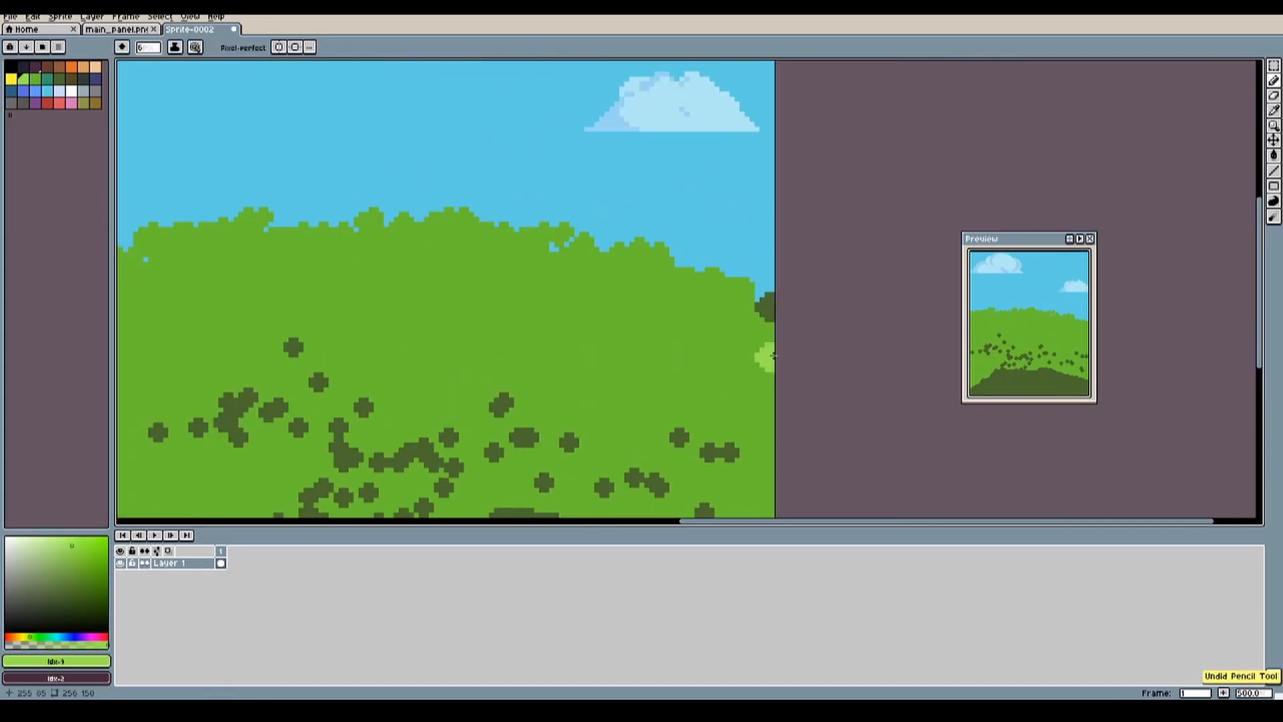
# Step: Recolour the far hill's bushy crest light green and paint a smooth medium green hill in front of it
pyautogui.scroll(-3, 896, 360)
pyautogui.press('g')
pyautogui.click(753, 222)
pyautogui.moveTo(846, 359)
pyautogui.mouseDown()
pyautogui.moveTo(531, 359)
pyautogui.moveTo(572, 262)
pyautogui.moveTo(700, 233)
pyautogui.mouseUp()
pyautogui.press('b')
pyautogui.keyDown('alt'); pyautogui.click(443, 301); pyautogui.keyUp('alt')
pyautogui.scroll(5, 354, 326)
pyautogui.scroll(-4, 287, 401)
# Step: Outline a castle on the hilltop in grey, with a tower, a lower block and an arched doorway
pyautogui.click(83, 91)
pyautogui.moveTo(582, 187); pyautogui.dragTo(561, 268, button='middle')
pyautogui.moveTo(588, 445); pyautogui.dragTo(628, 375)
pyautogui.moveTo(641, 401); pyautogui.dragTo(615, 395, button='middle')
# Step: Draw the tower's pointed roof with a light blue left face and a darker blue right face
pyautogui.click(35, 91)
pyautogui.moveTo(498, 240)
pyautogui.mouseDown()
pyautogui.moveTo(537, 219)
pyautogui.moveTo(523, 262)
pyautogui.mouseUp()
pyautogui.scroll(1, 555, 250)
pyautogui.click(23, 91)
pyautogui.press('g')
pyautogui.scroll(2, 466, 254)
pyautogui.click(468, 227)
pyautogui.press('b')
pyautogui.keyDown('alt'); pyautogui.click(543, 265); pyautogui.keyUp('alt')
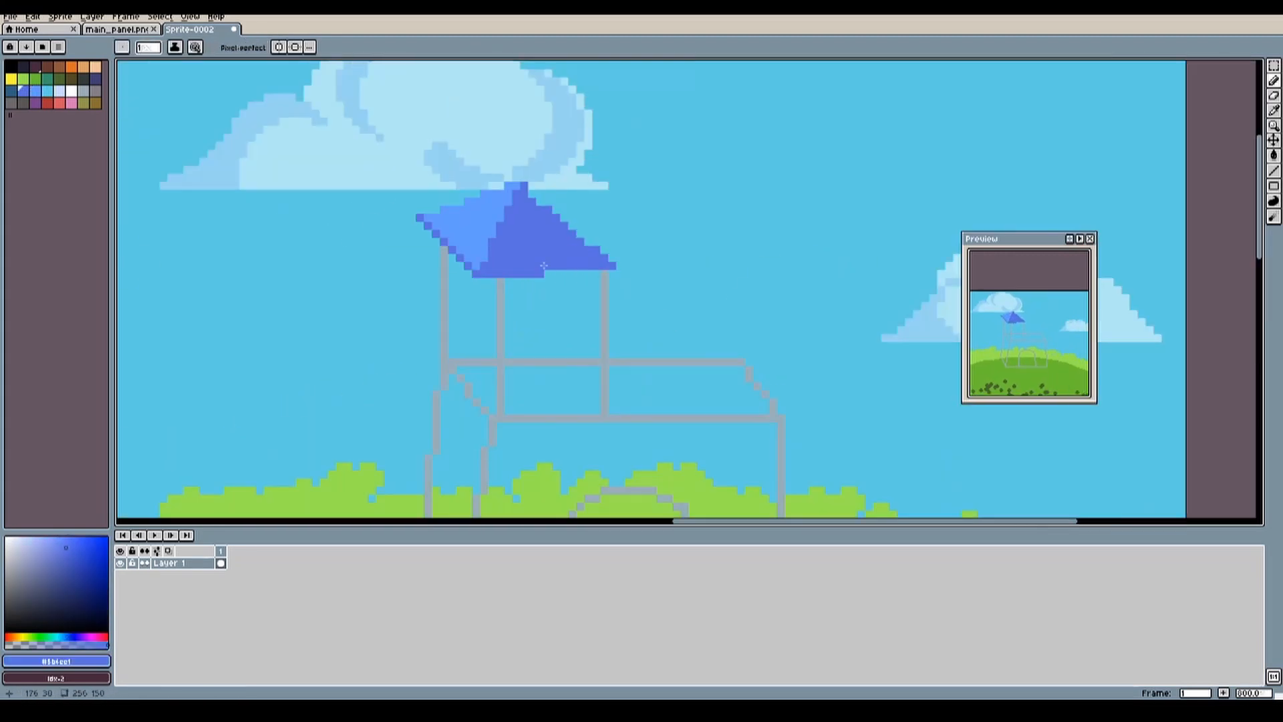
# Step: Fill the castle's lower front wall with medium grey
pyautogui.moveTo(543, 375); pyautogui.dragTo(486, 197, button='middle')
pyautogui.click(95, 91)
pyautogui.moveTo(438, 241); pyautogui.dragTo(725, 242)
pyautogui.moveTo(575, 321); pyautogui.dragTo(598, 295, button='middle')
pyautogui.moveTo(468, 254); pyautogui.dragTo(712, 374)
pyautogui.moveTo(712, 241); pyautogui.dragTo(738, 321)
# Step: Shade the castle's side wall light grey and fill the tower's front with medium grey
pyautogui.click(84, 91)
pyautogui.moveTo(438, 168); pyautogui.dragTo(409, 156)
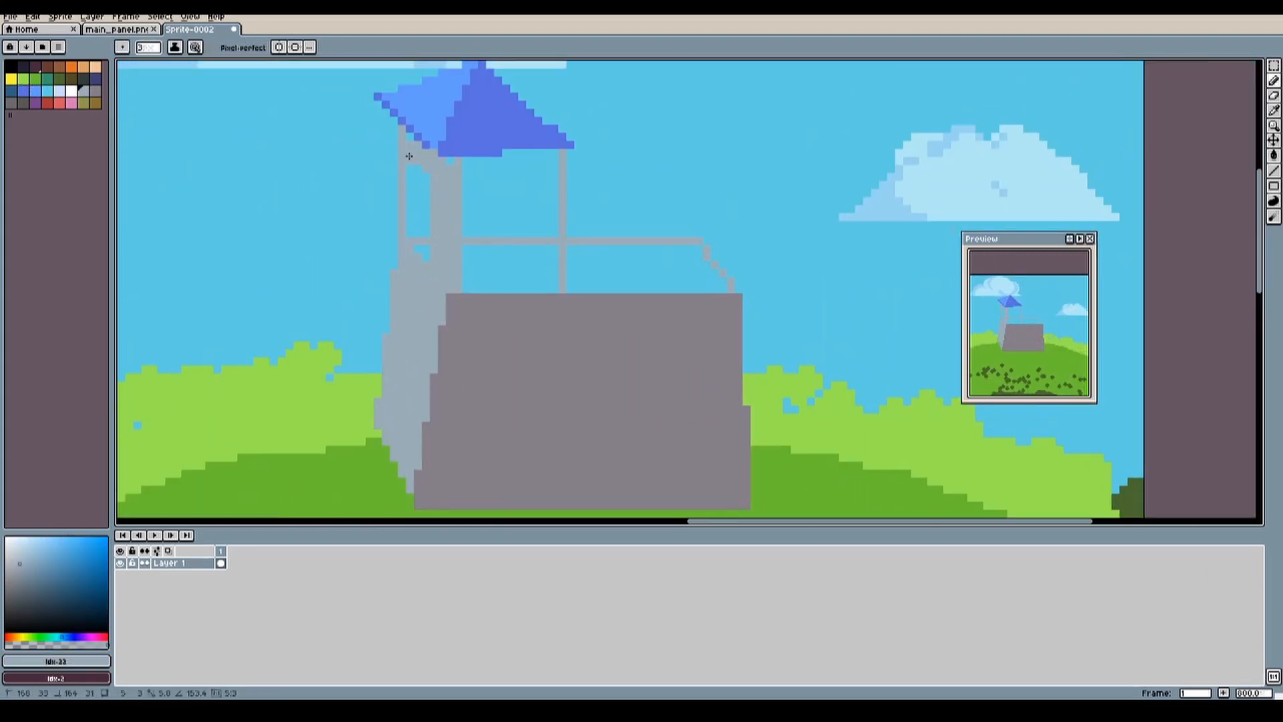
pyautogui.click(96, 91)
pyautogui.moveTo(545, 150); pyautogui.dragTo(544, 278)
pyautogui.click(494, 201)
pyautogui.moveTo(713, 288); pyautogui.dragTo(613, 281, button='middle')
# Step: Draw a light grey arch around the castle doorway and fill the opening with very dark grey
pyautogui.click(83, 91)
pyautogui.moveTo(495, 411); pyautogui.dragTo(506, 332)
pyautogui.scroll(1, 604, 348)
pyautogui.moveTo(599, 475)
pyautogui.mouseDown()
pyautogui.moveTo(391, 327)
pyautogui.moveTo(484, 441)
pyautogui.mouseUp()
pyautogui.click(96, 91)
pyautogui.scroll(-1, 715, 295)
pyautogui.click(84, 79)
pyautogui.click(561, 387)
# Step: Draw dark grey horizontal brick courses across the castle's lower front and side walls
pyautogui.click(11, 103)
pyautogui.moveTo(367, 423); pyautogui.dragTo(514, 423)
pyautogui.moveTo(387, 304); pyautogui.dragTo(854, 340)
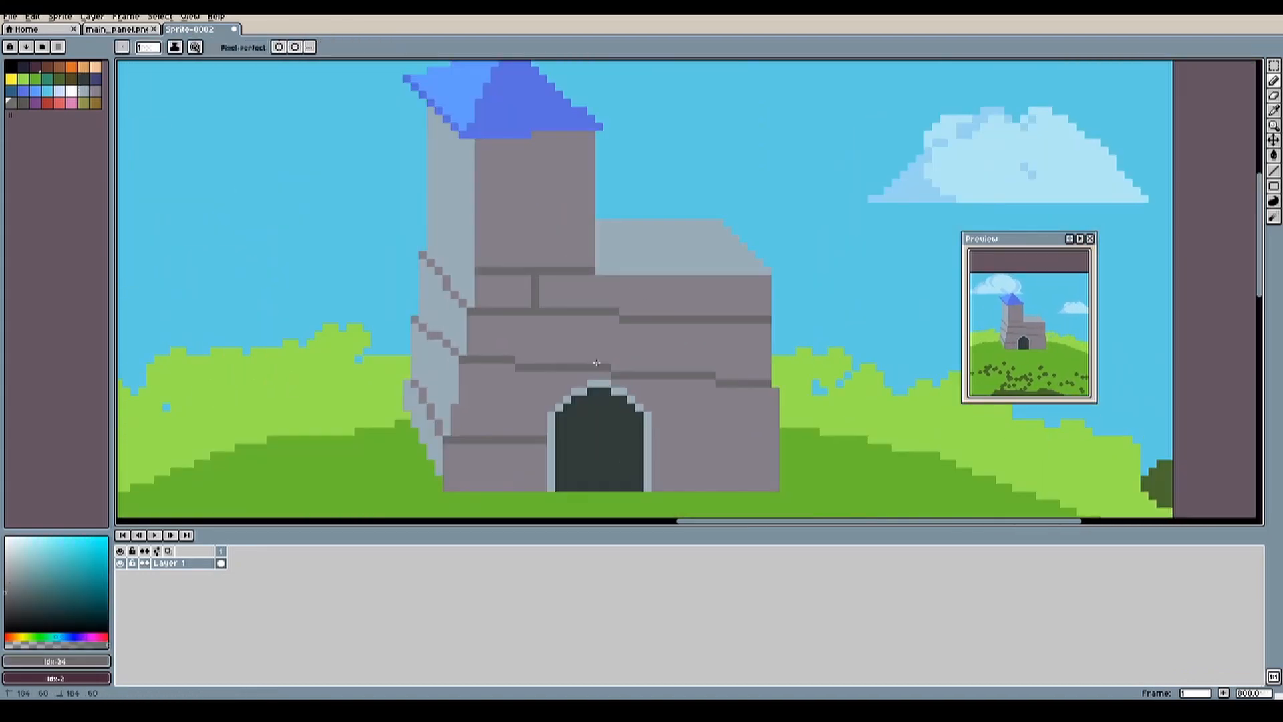
# Step: Add dark grey vertical brick joints to the castle's front wall and brick lines to the tower
pyautogui.moveTo(597, 363); pyautogui.dragTo(602, 318)
pyautogui.moveTo(682, 283); pyautogui.dragTo(682, 317)
pyautogui.moveTo(724, 323); pyautogui.dragTo(725, 377)
pyautogui.moveTo(776, 451); pyautogui.dragTo(775, 489)
pyautogui.moveTo(479, 190)
pyautogui.mouseDown()
pyautogui.moveTo(479, 141)
pyautogui.moveTo(588, 139)
pyautogui.mouseUp()
pyautogui.moveTo(568, 140); pyautogui.dragTo(568, 190)
pyautogui.scroll(-4, 728, 242)
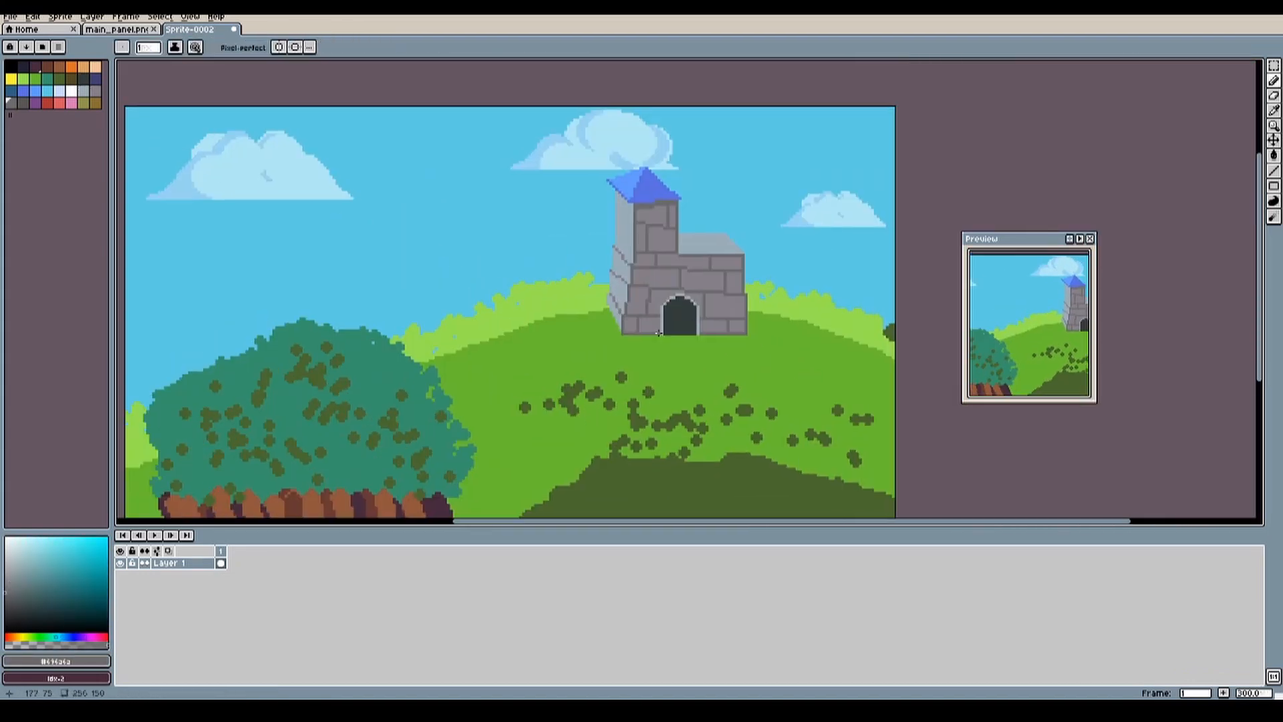
# Step: Draw the castle's angled shadow on the grass beside its base and fill it with a darker green
pyautogui.click(35, 79)
pyautogui.click(81, 576)
pyautogui.scroll(3, 735, 321)
pyautogui.moveTo(409, 356); pyautogui.dragTo(661, 306)
pyautogui.click(681, 386)
# Step: Draw the edge of the large bush's shadow down the foreground grass and fill it with the shadow green
pyautogui.scroll(-3, 681, 386)
pyautogui.moveTo(504, 367); pyautogui.dragTo(579, 463)
pyautogui.click(515, 424)
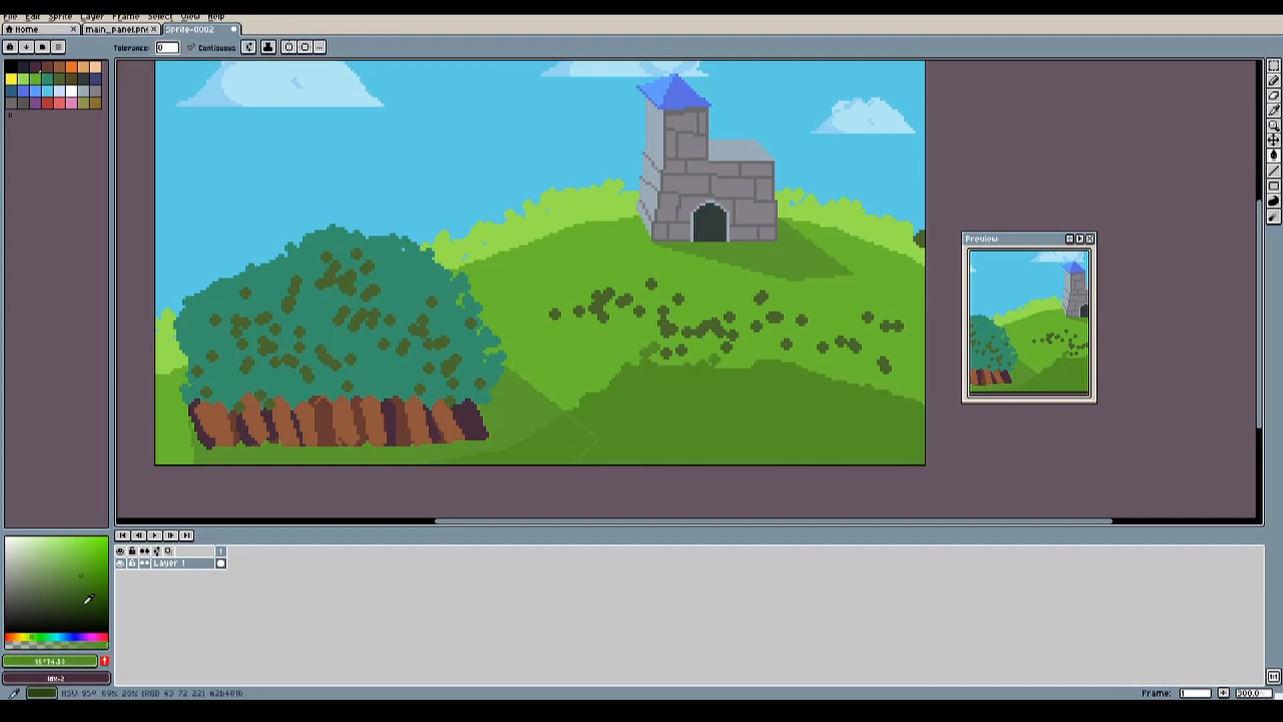
# Step: Mix a darker green and add small grass tufts across the hill in place of the olive spots
pyautogui.click(89, 599)
pyautogui.scroll(3, 869, 295)
pyautogui.moveTo(242, 332); pyautogui.dragTo(428, 318)
pyautogui.moveTo(547, 371); pyautogui.dragTo(568, 366)
pyautogui.moveTo(593, 406); pyautogui.dragTo(693, 469, button='middle')
pyautogui.moveTo(647, 433); pyautogui.dragTo(663, 431)
# Step: Carve small sky-blue gaps into the light green hedge along the horizon
pyautogui.click(48, 91)
pyautogui.moveTo(501, 281)
pyautogui.mouseDown()
pyautogui.moveTo(599, 299)
pyautogui.moveTo(540, 300)
pyautogui.mouseUp()
pyautogui.scroll(-3, 498, 267)
# Step: Draw medium green leaf and stem strokes in the light green hedge beside the castle
pyautogui.click(35, 79)
pyautogui.scroll(5, 486, 258)
pyautogui.scroll(-2, 427, 348)
pyautogui.click(24, 78)
pyautogui.click(35, 79)
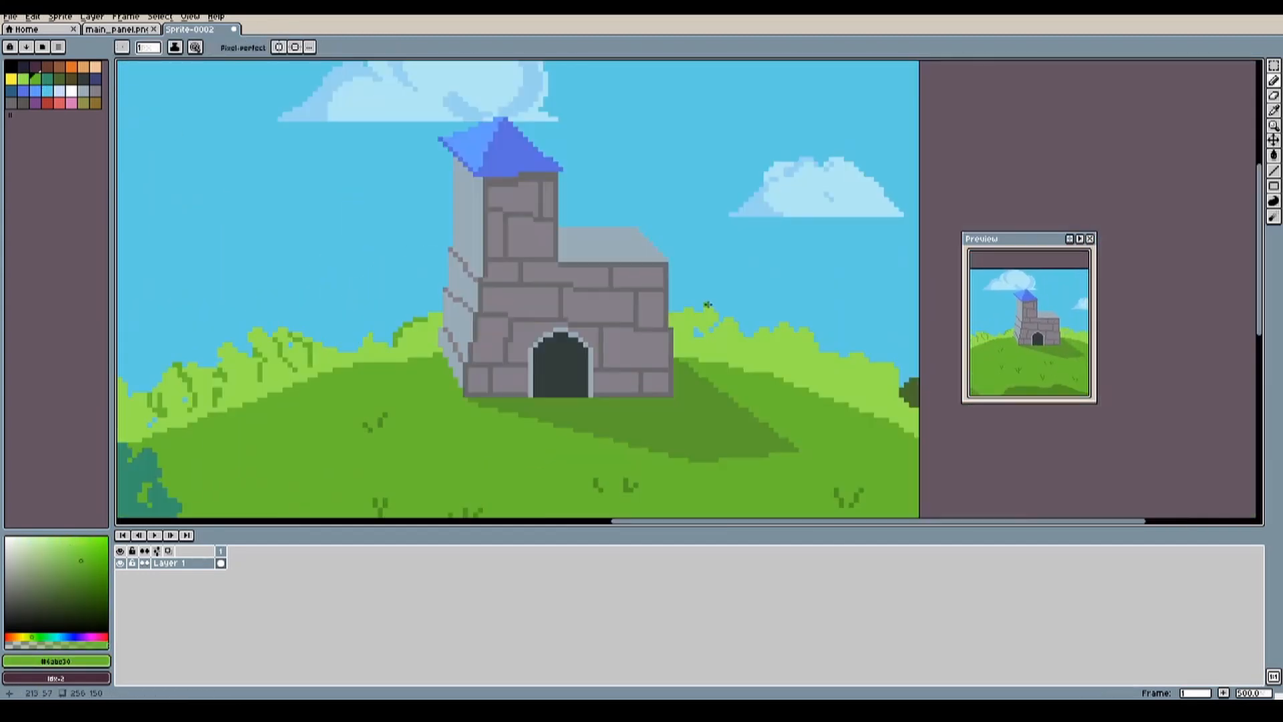
pyautogui.moveTo(703, 339); pyautogui.dragTo(711, 356)
pyautogui.moveTo(738, 335); pyautogui.dragTo(750, 361)
pyautogui.moveTo(771, 335); pyautogui.dragTo(776, 360)
pyautogui.moveTo(791, 335); pyautogui.dragTo(801, 371)
pyautogui.moveTo(832, 360); pyautogui.dragTo(846, 405)
pyautogui.moveTo(872, 366); pyautogui.dragTo(891, 405)
# Step: Draw a brown tree trunk with spreading roots on the hill beyond the castle's shadow
pyautogui.scroll(2, 909, 394)
pyautogui.click(48, 67)
pyautogui.moveTo(595, 386); pyautogui.dragTo(591, 321)
pyautogui.scroll(-5, 635, 407)
# Step: Recolour the large bush green and paint a dark green leafy crown on the tree beside the castle
pyautogui.click(35, 78)
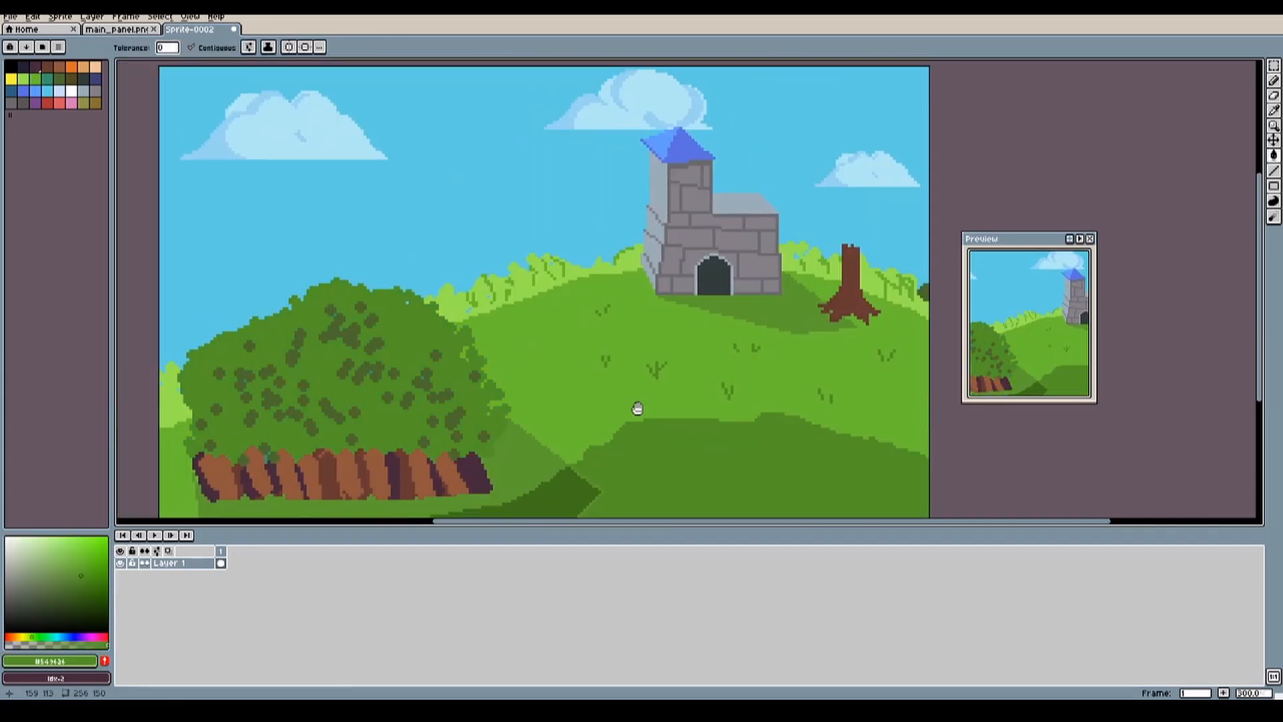
pyautogui.scroll(6, 636, 407)
pyautogui.moveTo(548, 201); pyautogui.dragTo(702, 427)
pyautogui.scroll(-2, 402, 268)
pyautogui.moveTo(410, 351); pyautogui.dragTo(428, 359)
pyautogui.moveTo(621, 281); pyautogui.dragTo(599, 295)
pyautogui.moveTo(643, 362); pyautogui.dragTo(630, 374)
# Step: Shade the tree trunk with light brown highlights on its left side and dark purple along its right root
pyautogui.scroll(1, 528, 468)
pyautogui.click(60, 67)
pyautogui.moveTo(644, 300); pyautogui.dragTo(558, 401)
pyautogui.click(35, 67)
pyautogui.moveTo(709, 343); pyautogui.dragTo(789, 424)
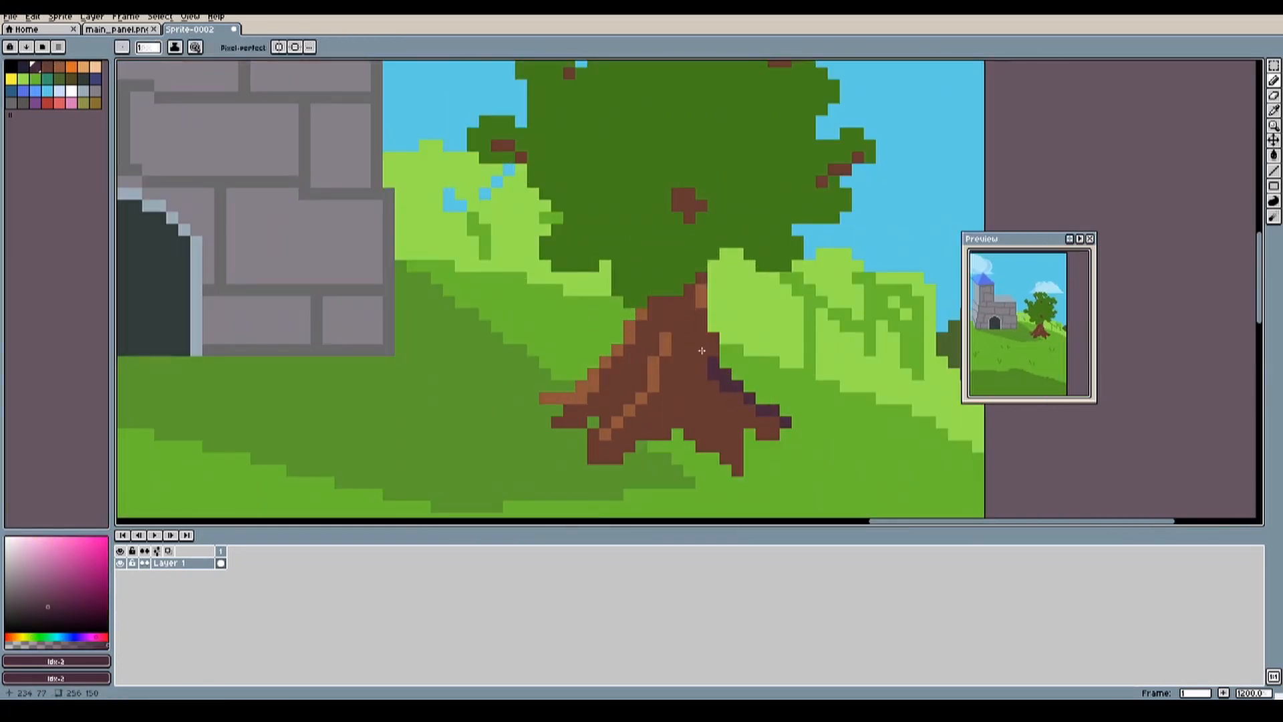
# Step: Add very dark green leaf clusters to the crown of the tree beside the castle
pyautogui.scroll(-1, 688, 347)
pyautogui.moveTo(624, 169); pyautogui.dragTo(651, 169)
pyautogui.scroll(1, 630, 326)
pyautogui.scroll(-1, 602, 334)
pyautogui.scroll(-5, 756, 251)
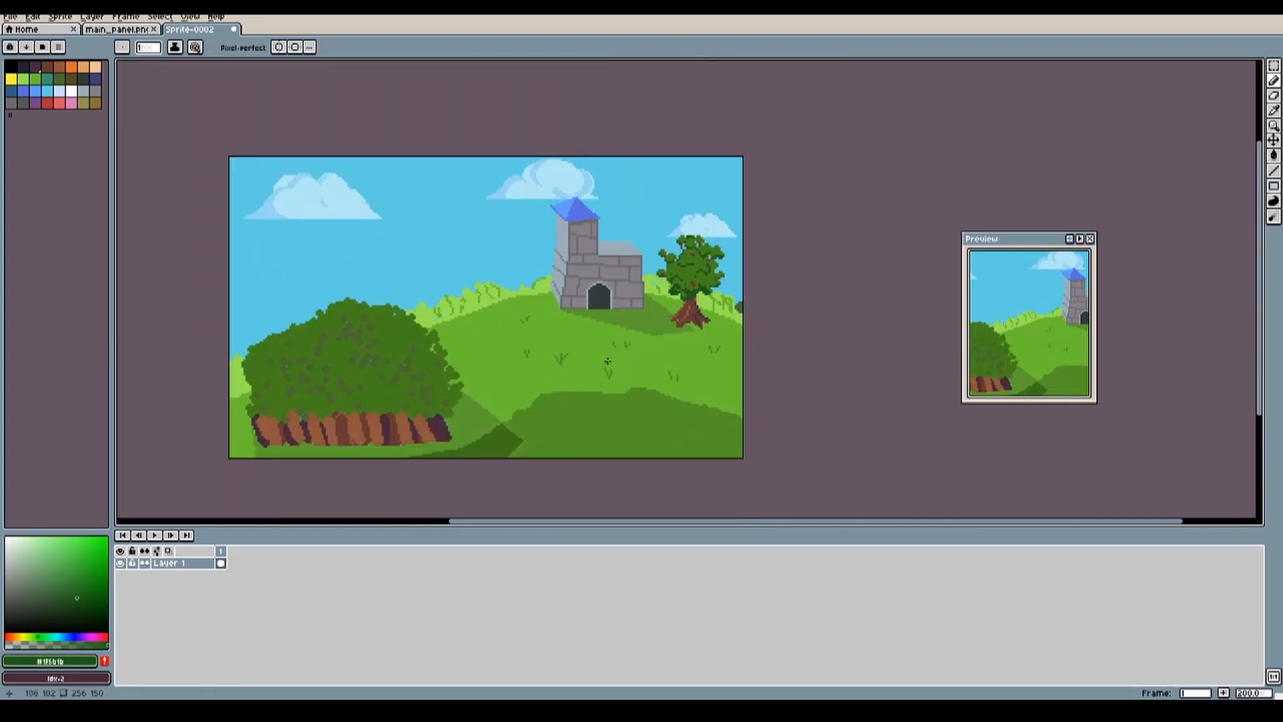
# Step: Draw a diagonal blue-grey line across the light grey roof of the castle's lower wing
pyautogui.scroll(4, 683, 266)
pyautogui.scroll(-4, 772, 189)
pyautogui.scroll(7, 676, 182)
pyautogui.moveTo(592, 298); pyautogui.dragTo(631, 266)
pyautogui.moveTo(478, 230); pyautogui.dragTo(641, 299)
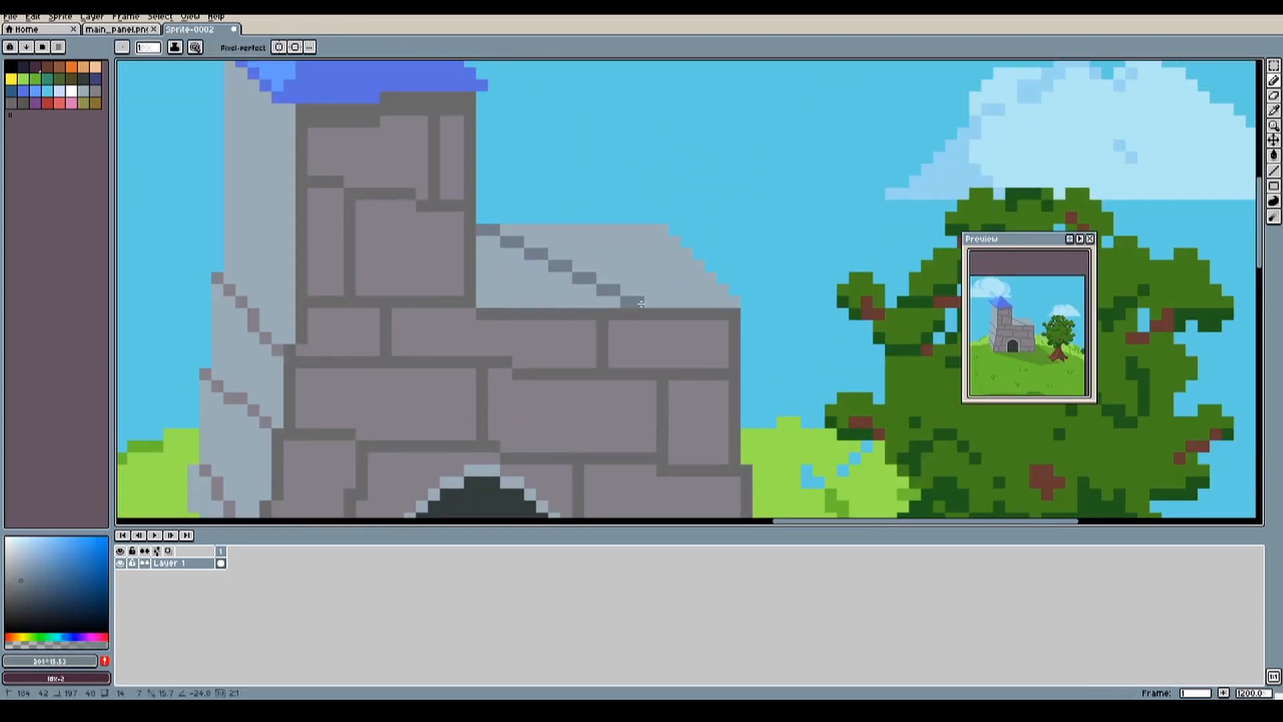
# Step: Shade the large bush's lower edge above the brown fence with very dark green
pyautogui.scroll(-7, 693, 182)
pyautogui.press('g')
pyautogui.scroll(4, 332, 309)
pyautogui.moveTo(407, 460)
pyautogui.mouseDown()
pyautogui.moveTo(425, 478)
pyautogui.moveTo(338, 489)
pyautogui.mouseUp()
pyautogui.click(843, 469)
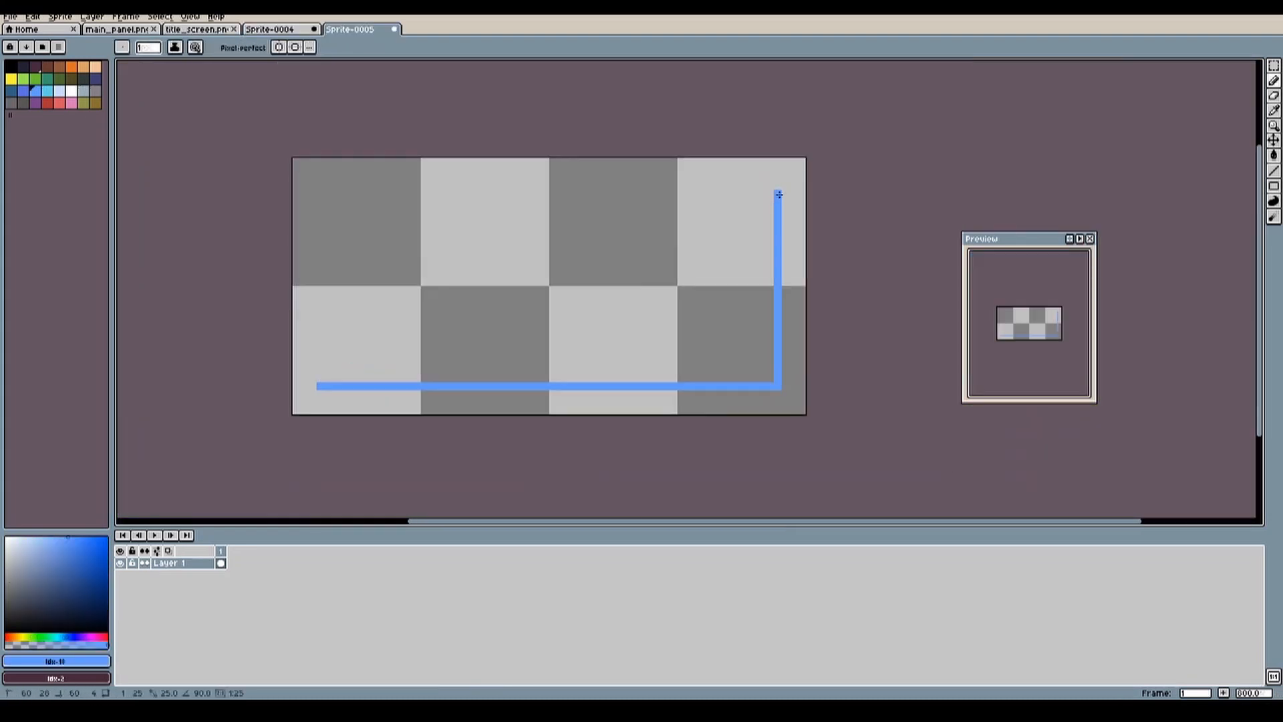
# Step: Draw a two-tone blue border around the 64 by 32 button sprite, lighter along the top and left edges
pyautogui.moveTo(312, 384)
pyautogui.mouseDown()
pyautogui.moveTo(313, 186)
pyautogui.moveTo(778, 186)
pyautogui.mouseUp()
pyautogui.moveTo(550, 288); pyautogui.dragTo(521, 292, button='middle')
pyautogui.moveTo(267, 415); pyautogui.dragTo(267, 166)
pyautogui.press('e')
pyautogui.moveTo(267, 166)
pyautogui.mouseDown()
pyautogui.moveTo(772, 166)
pyautogui.moveTo(282, 189)
pyautogui.moveTo(282, 390)
pyautogui.mouseUp()
pyautogui.moveTo(276, 407)
pyautogui.mouseDown()
pyautogui.moveTo(275, 173)
pyautogui.moveTo(757, 182)
pyautogui.mouseUp()
# Step: Fill the button's interior with navy and give it a cyan top-left and dark grey bottom-right inner edge
pyautogui.click(49, 91)
pyautogui.click(95, 79)
pyautogui.click(522, 288)
pyautogui.moveTo(288, 398); pyautogui.dragTo(755, 399)
pyautogui.scroll(-4, 493, 298)
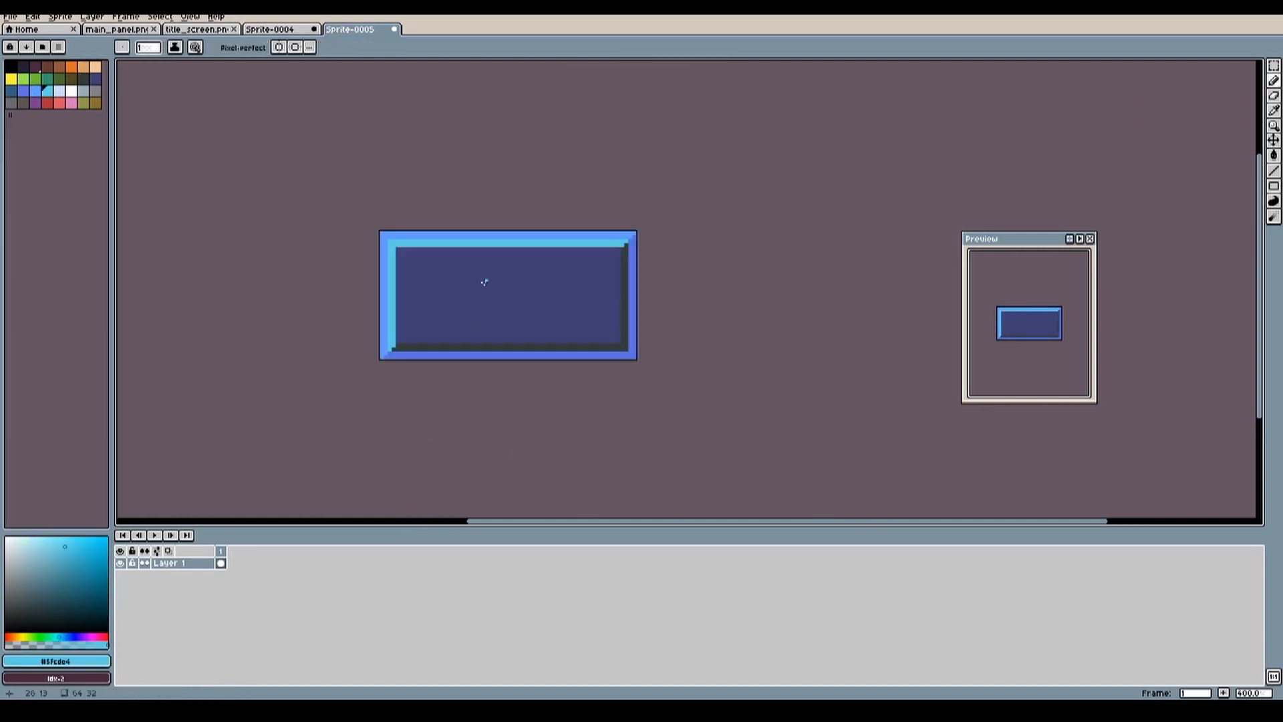
# Step: Letter the words SUPER, COOL and DUDE in blue on the 128 by 64 title sprite, slanted upwards
pyautogui.scroll(7, 412, 323)
pyautogui.moveTo(602, 267); pyautogui.dragTo(364, 338, button='middle')
pyautogui.scroll(-3, 430, 330)
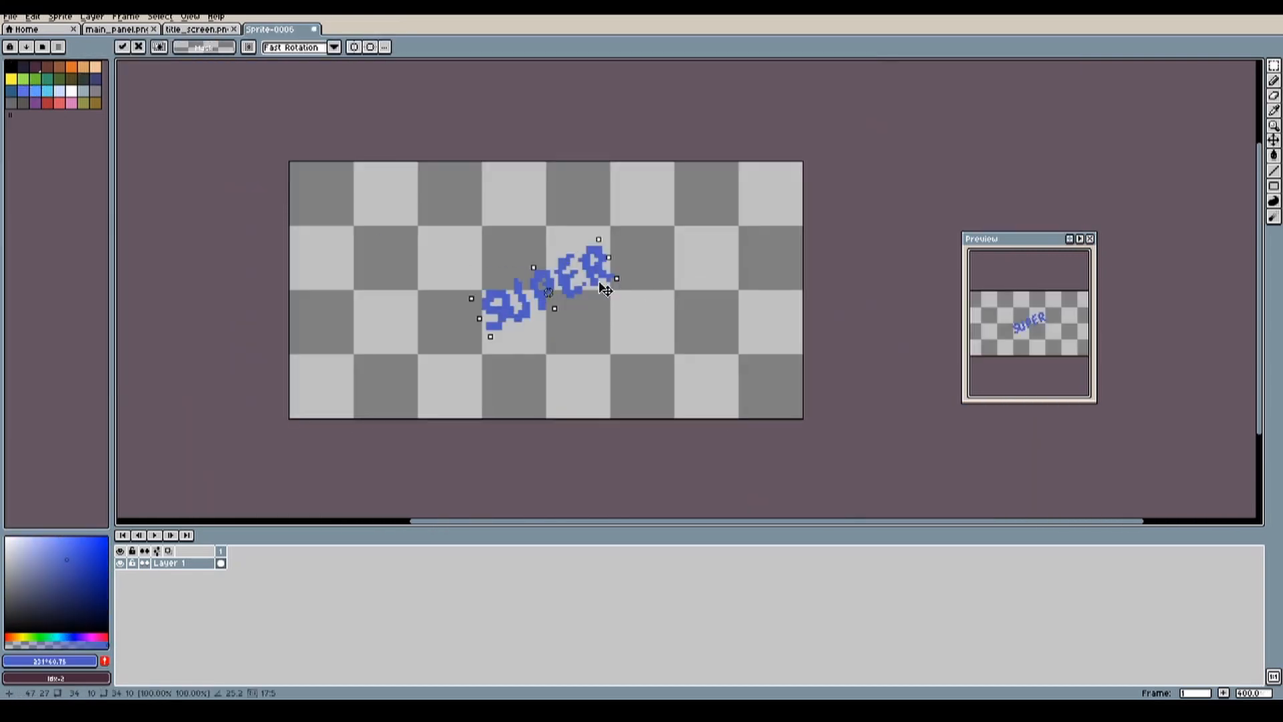
pyautogui.moveTo(521, 281); pyautogui.dragTo(728, 294)
pyautogui.moveTo(675, 348); pyautogui.dragTo(916, 301)
# Step: Redraw the letters S, U and P of SUPER with thicker, cleaner blue strokes
pyautogui.keyDown('alt'); pyautogui.click(312, 278); pyautogui.keyUp('alt')
pyautogui.moveTo(301, 275); pyautogui.dragTo(334, 335)
pyautogui.scroll(1, 414, 268)
pyautogui.moveTo(428, 254); pyautogui.dragTo(386, 264, button='middle')
pyautogui.moveTo(334, 254); pyautogui.dragTo(361, 334)
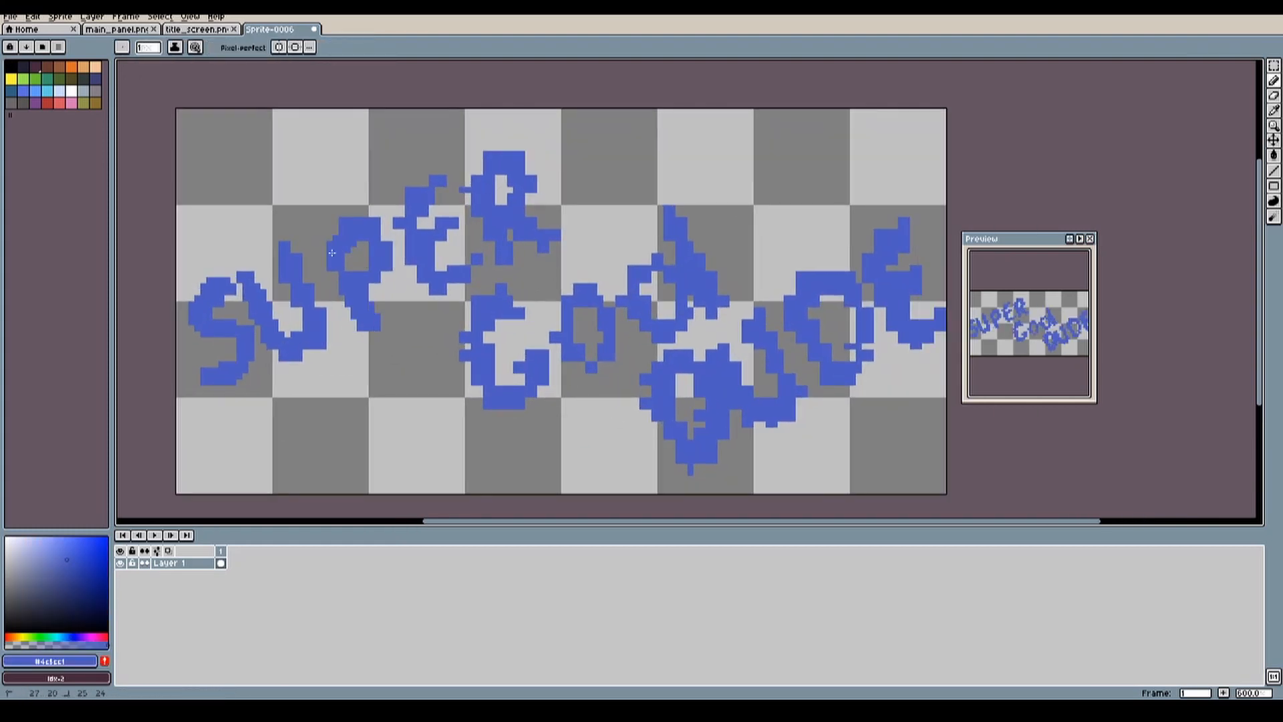
# Step: Redraw the letters E and R of SUPER with thicker, rounder blue strokes
pyautogui.scroll(1, 471, 176)
pyautogui.moveTo(428, 207); pyautogui.dragTo(455, 294)
pyautogui.scroll(-1, 445, 334)
pyautogui.moveTo(480, 218); pyautogui.dragTo(518, 230)
pyautogui.moveTo(495, 281); pyautogui.dragTo(496, 250, button='middle')
# Step: Clean up and redraw the letters of COOL as evenly thick blue shapes, repositioning them where needed
pyautogui.keyDown('alt'); pyautogui.click(498, 347); pyautogui.keyUp('alt')
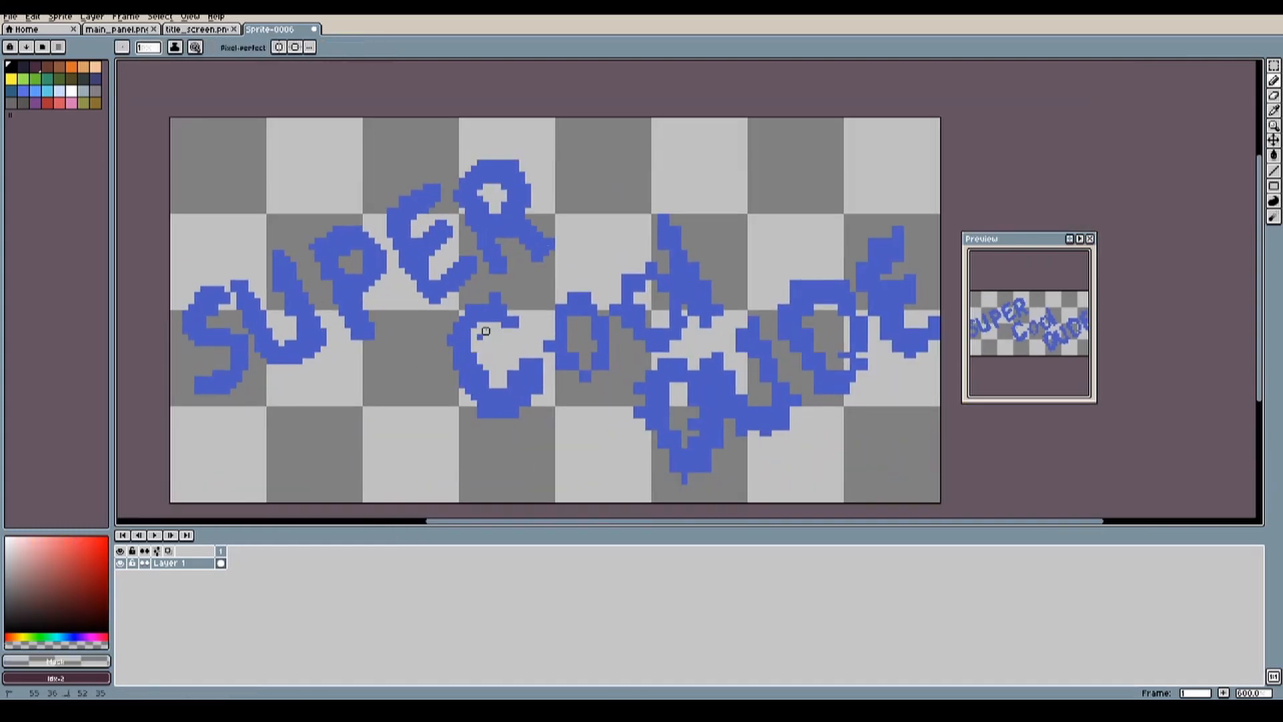
pyautogui.moveTo(530, 366); pyautogui.dragTo(444, 375, button='middle')
pyautogui.moveTo(461, 328); pyautogui.dragTo(494, 387)
pyautogui.press('w')
pyautogui.click(612, 285)
pyautogui.press('q')
pyautogui.hotkey('ctrl', 'd')
pyautogui.press('b')
pyautogui.moveTo(568, 347); pyautogui.dragTo(574, 272, button='middle')
pyautogui.moveTo(610, 231); pyautogui.dragTo(651, 211)
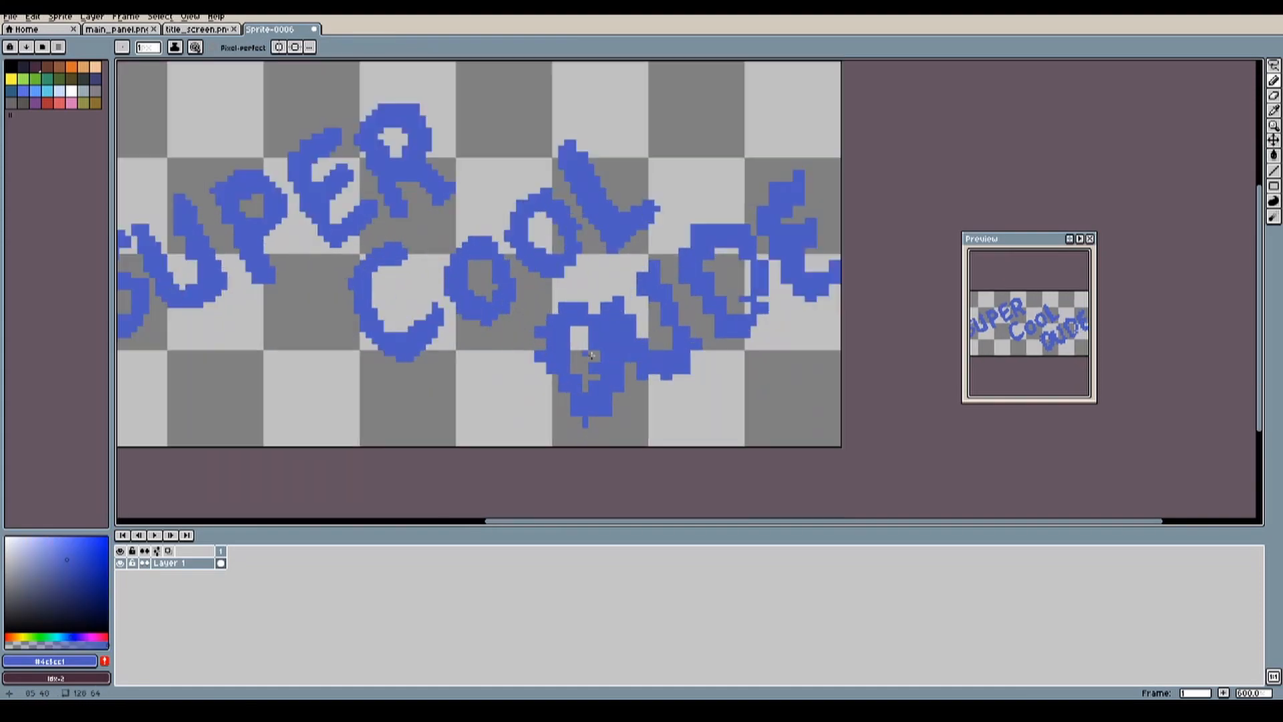
# Step: Redraw the first three letters of DUDE with clean blue strokes and lasso the second D for repositioning
pyautogui.scroll(1, 575, 375)
pyautogui.press('q')
pyautogui.moveTo(486, 274); pyautogui.dragTo(527, 355)
pyautogui.scroll(-1, 476, 419)
pyautogui.scroll(1, 667, 290)
pyautogui.keyDown('alt'); pyautogui.click(676, 287); pyautogui.keyUp('alt')
pyautogui.moveTo(621, 267); pyautogui.dragTo(625, 370, button='middle')
pyautogui.press('q')
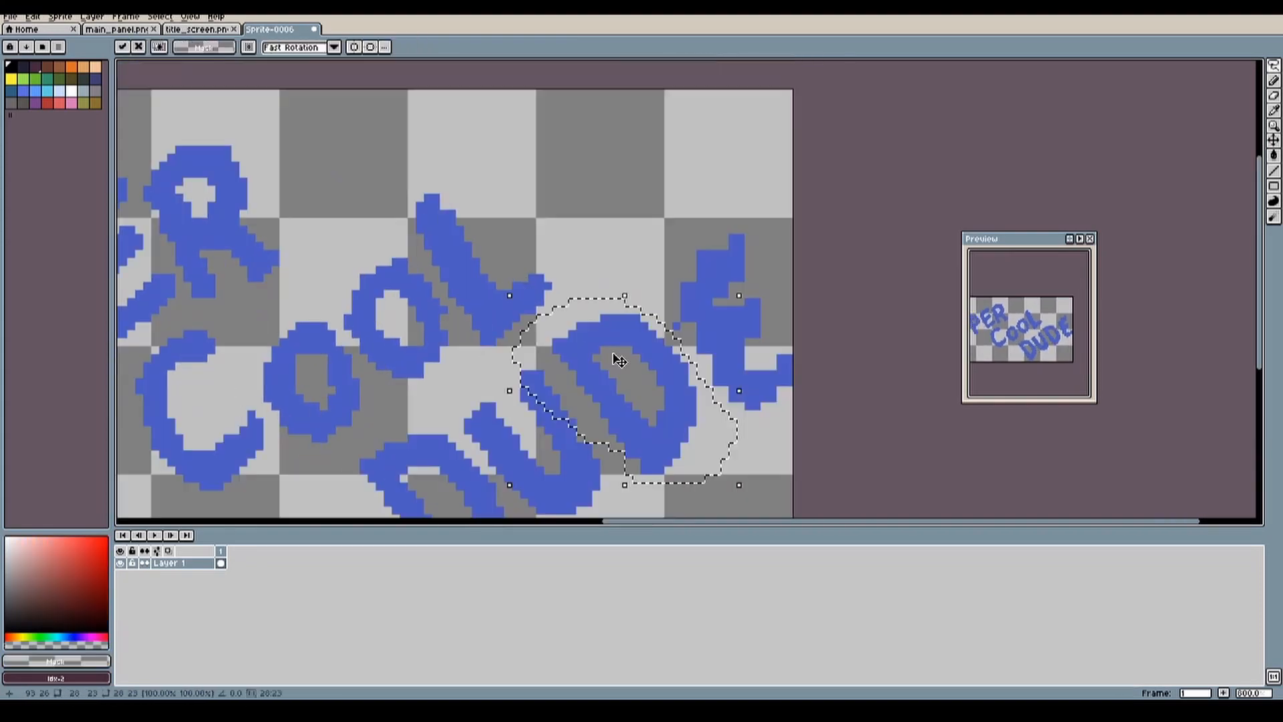
# Step: Select only the lower halves of all the letters in the SUPER COOL DUDE title
pyautogui.scroll(-1, 615, 359)
pyautogui.click(524, 319)
pyautogui.hotkey('ctrl', 'shift', 'i')
pyautogui.moveTo(566, 171); pyautogui.dragTo(506, 262, button='right')
pyautogui.moveTo(506, 262); pyautogui.dragTo(564, 200)
pyautogui.scroll(1, 468, 234)
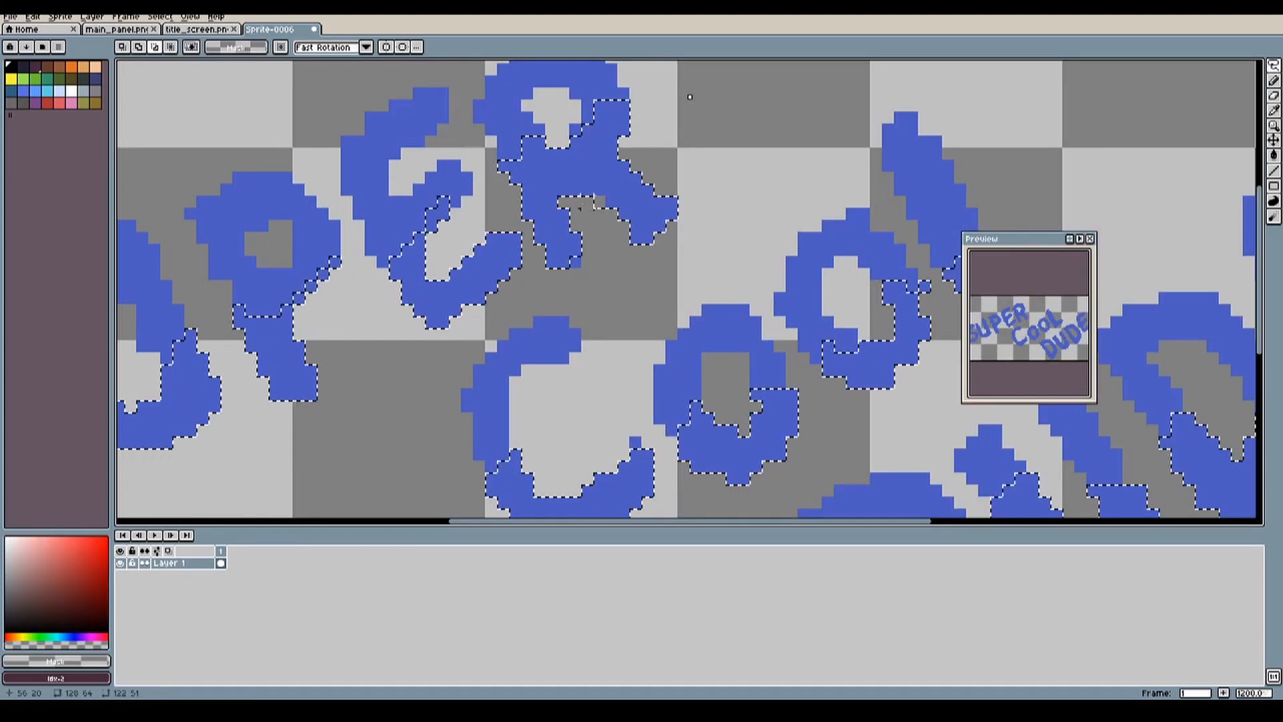
# Step: Fill the selected lower halves of the title letters with dark blue
pyautogui.scroll(-2, 602, 294)
pyautogui.press('g')
pyautogui.click(11, 91)
pyautogui.click(495, 227)
pyautogui.click(495, 228)
# Step: Outline the whole SUPER COOL DUDE lettering with a white border
pyautogui.click(24, 91)
pyautogui.click(160, 16)
pyautogui.scroll(-1, 535, 301)
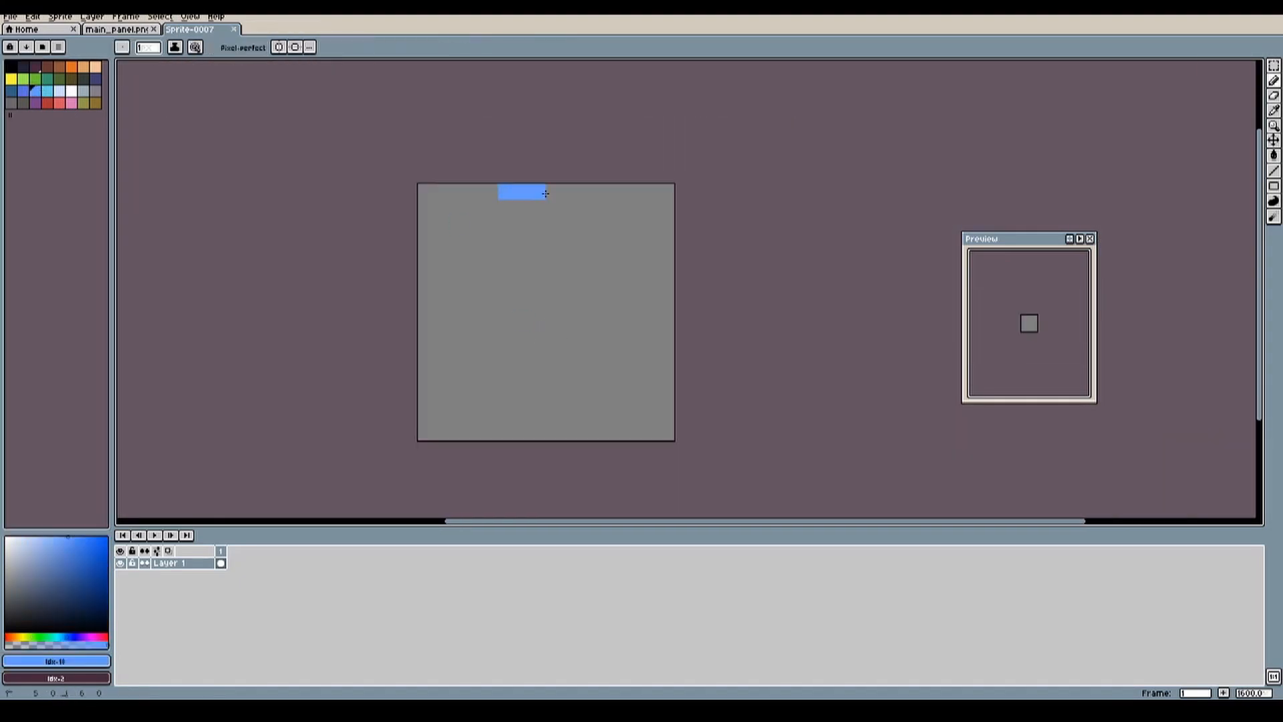
# Step: Draw a small octagonal panel on the 16 by 16 sprite with blue edges, navy shading and a pale blue centre
pyautogui.moveTo(545, 192); pyautogui.dragTo(497, 210)
pyautogui.click(96, 79)
pyautogui.moveTo(405, 452); pyautogui.dragTo(574, 452)
pyautogui.click(23, 91)
pyautogui.scroll(-5, 629, 371)
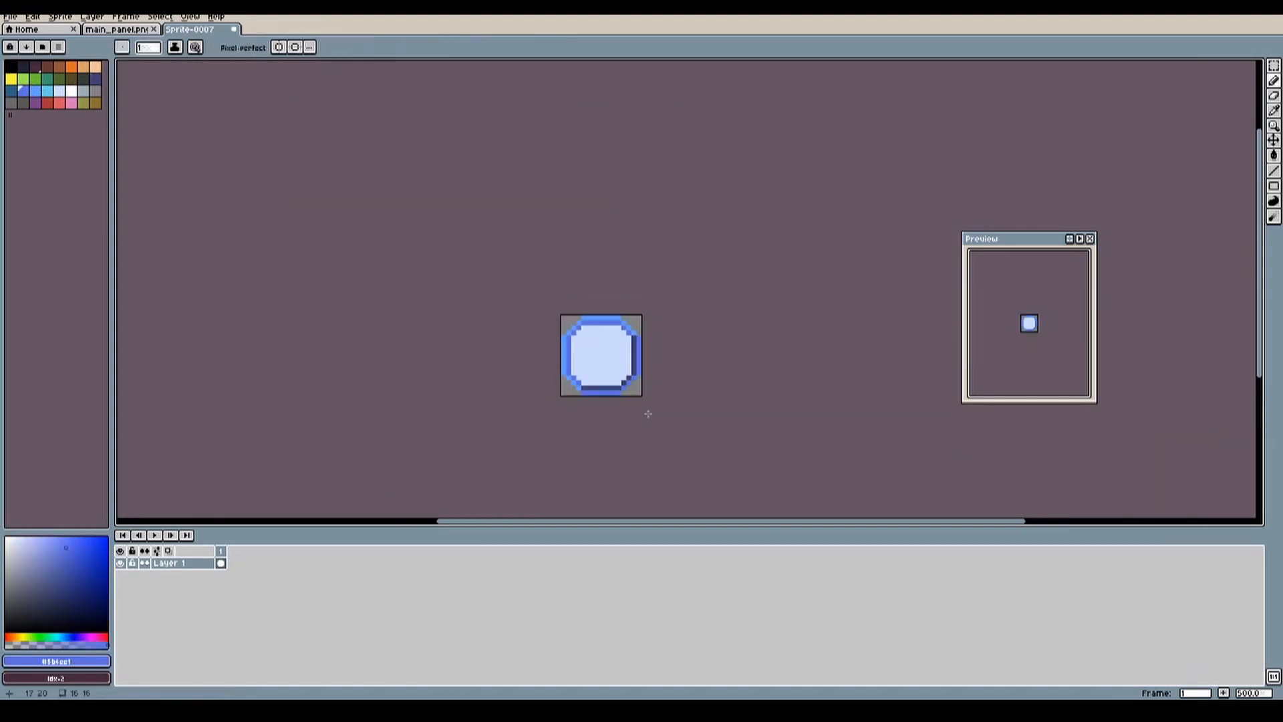
# Step: Fill the small panel's centre with very dark grey, leaving a pale blue inner ring
pyautogui.scroll(3, 541, 373)
pyautogui.click(83, 79)
pyautogui.moveTo(494, 315); pyautogui.dragTo(494, 399)
pyautogui.hotkey('ctrl', 'z')
pyautogui.click(507, 322)
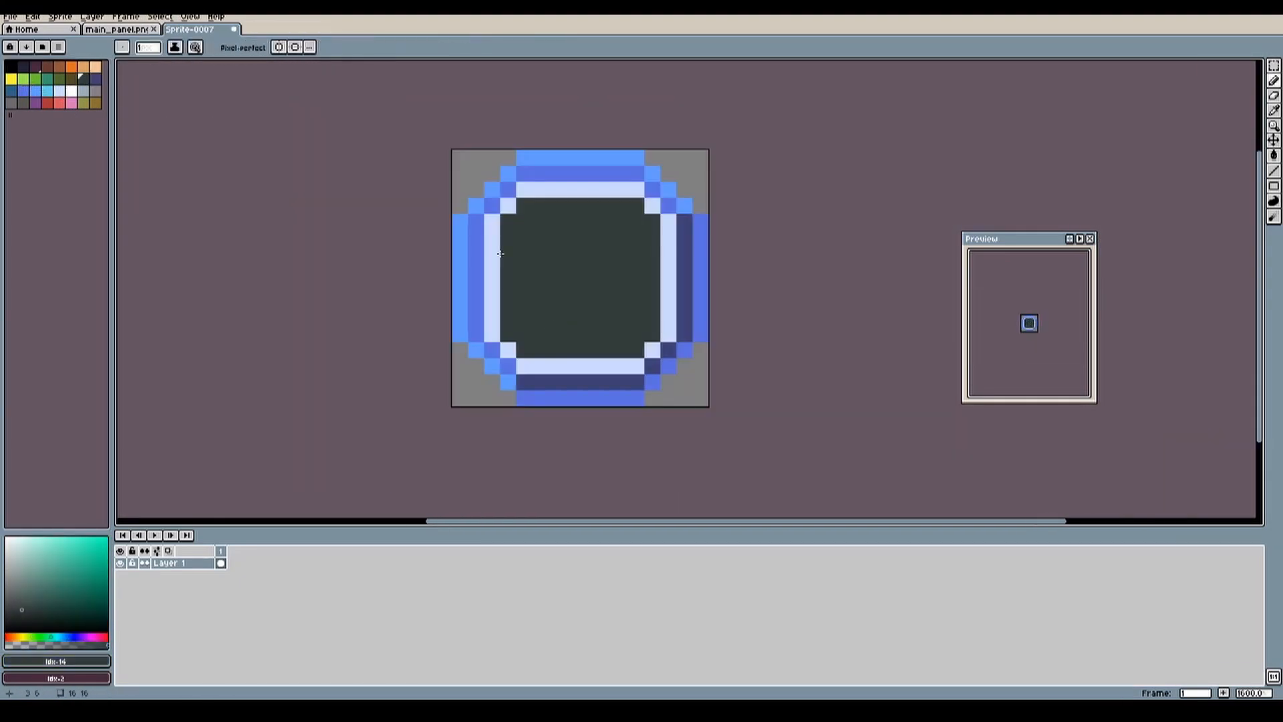
# Step: Draw a brown trunk and a green crown for a tree icon on a new 16 by 16 sprite
pyautogui.scroll(-4, 516, 358)
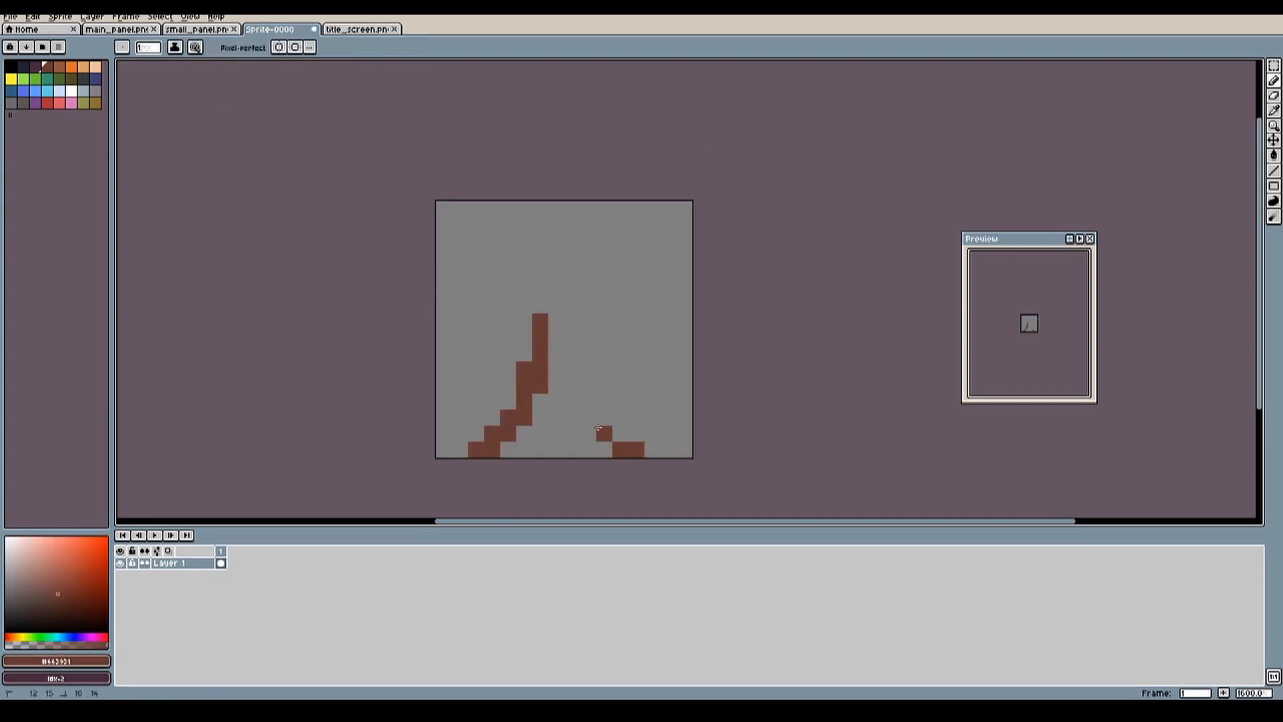
pyautogui.moveTo(599, 428); pyautogui.dragTo(574, 315)
pyautogui.click(60, 79)
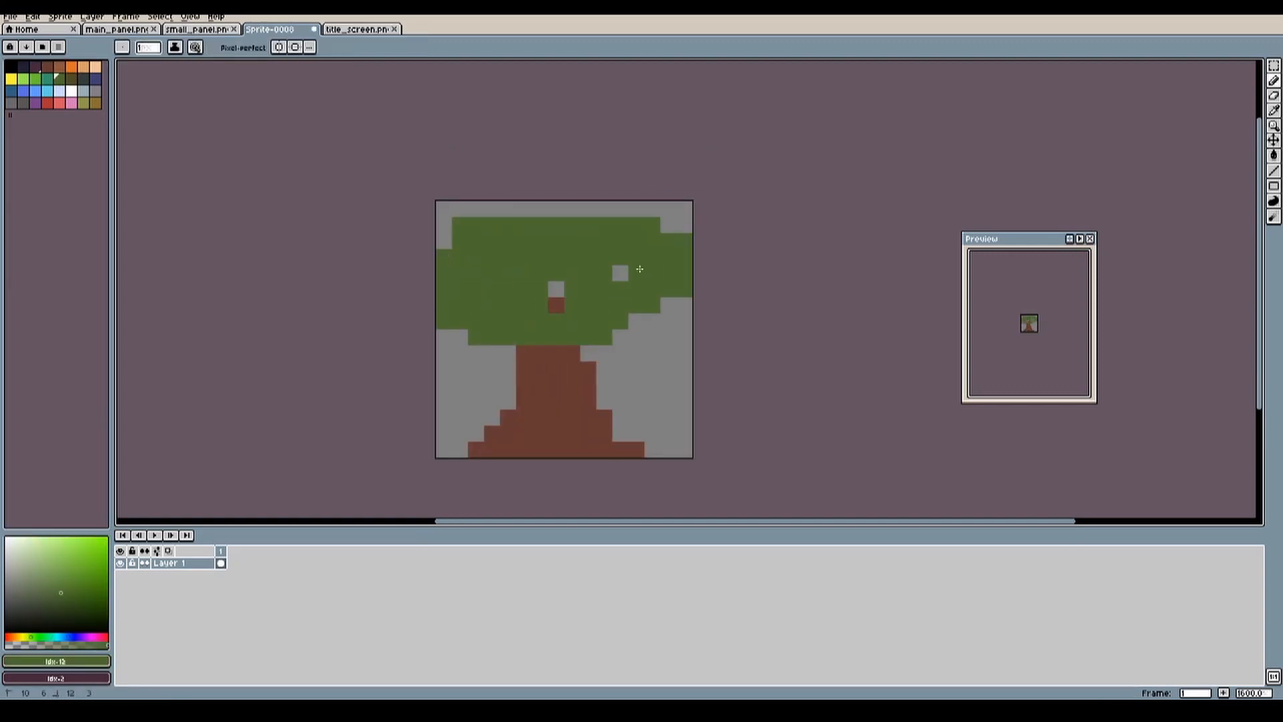
# Step: Shade the tree icon's trunk with light brown on the left and dark purple on the right
pyautogui.click(60, 67)
pyautogui.moveTo(524, 385); pyautogui.dragTo(476, 450)
pyautogui.click(36, 67)
pyautogui.moveTo(588, 384); pyautogui.dragTo(651, 449)
# Step: Shape the tree icon's crown and shade its lower and side edges with dark olive brown
pyautogui.scroll(-1, 291, 323)
pyautogui.click(12, 67)
pyautogui.click(71, 79)
pyautogui.moveTo(491, 268); pyautogui.dragTo(387, 333)
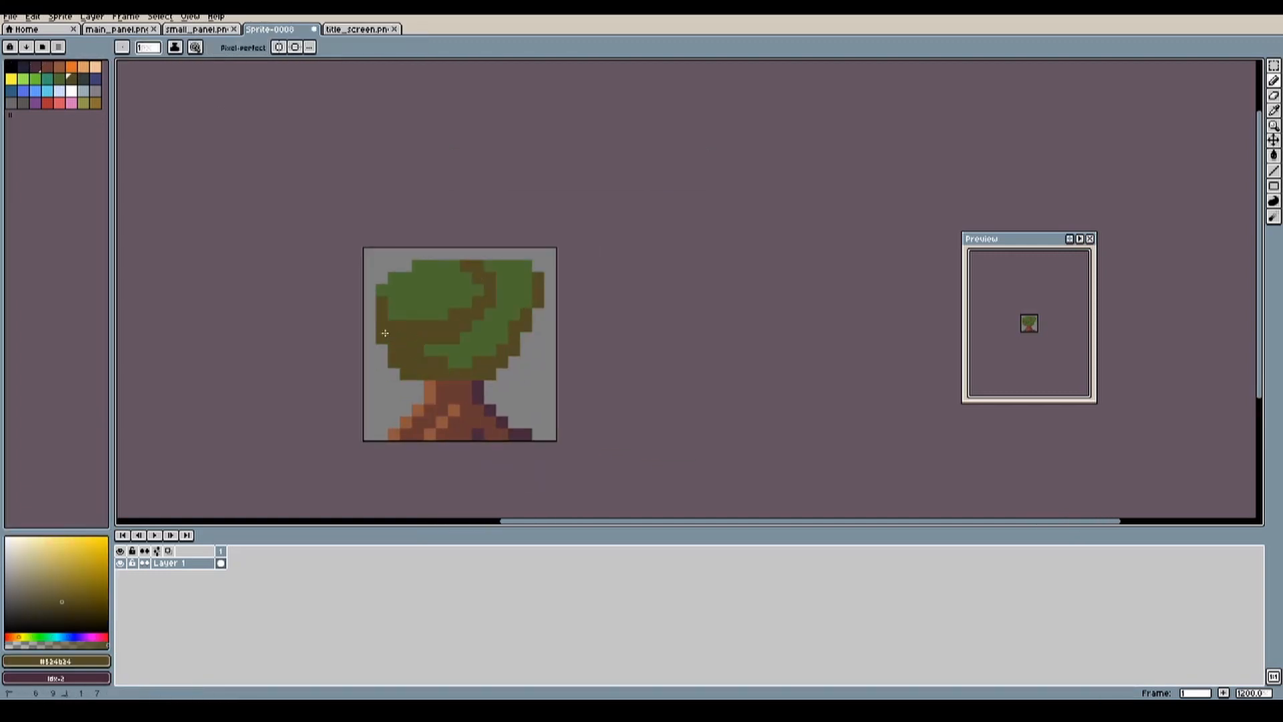
# Step: Paint a lighter green highlight on the upper part of the tree icon's crown
pyautogui.click(35, 79)
pyautogui.moveTo(434, 274); pyautogui.dragTo(513, 281)
pyautogui.scroll(-1, 479, 358)
# Step: Outline the tree icon with a white border using a modified selection of its shape
pyautogui.press('w')
pyautogui.click(159, 18)
pyautogui.moveTo(193, 94)
pyautogui.click(281, 90)
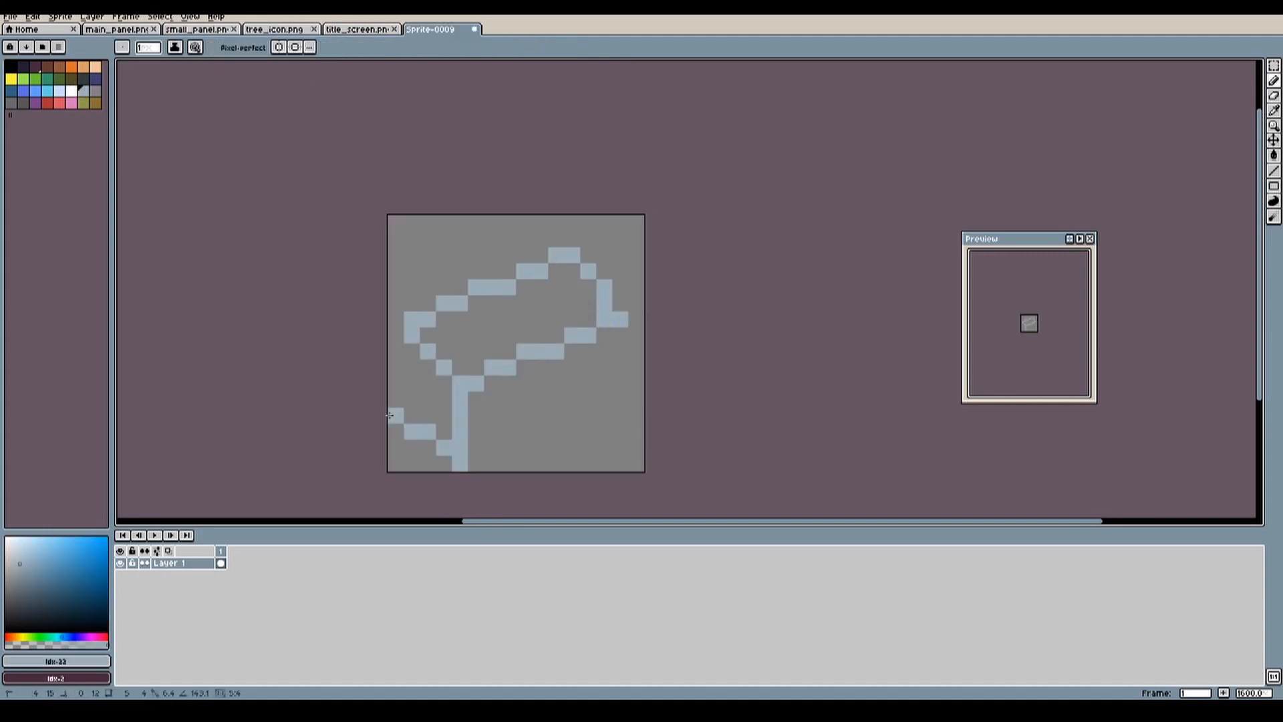
# Step: Draw a slanted grey ingot on the new 16 by 16 sprite with dark outlines and pale blue-grey edges
pyautogui.moveTo(483, 267); pyautogui.dragTo(635, 307)
pyautogui.moveTo(628, 381); pyautogui.dragTo(502, 407)
pyautogui.moveTo(428, 303); pyautogui.dragTo(564, 239)
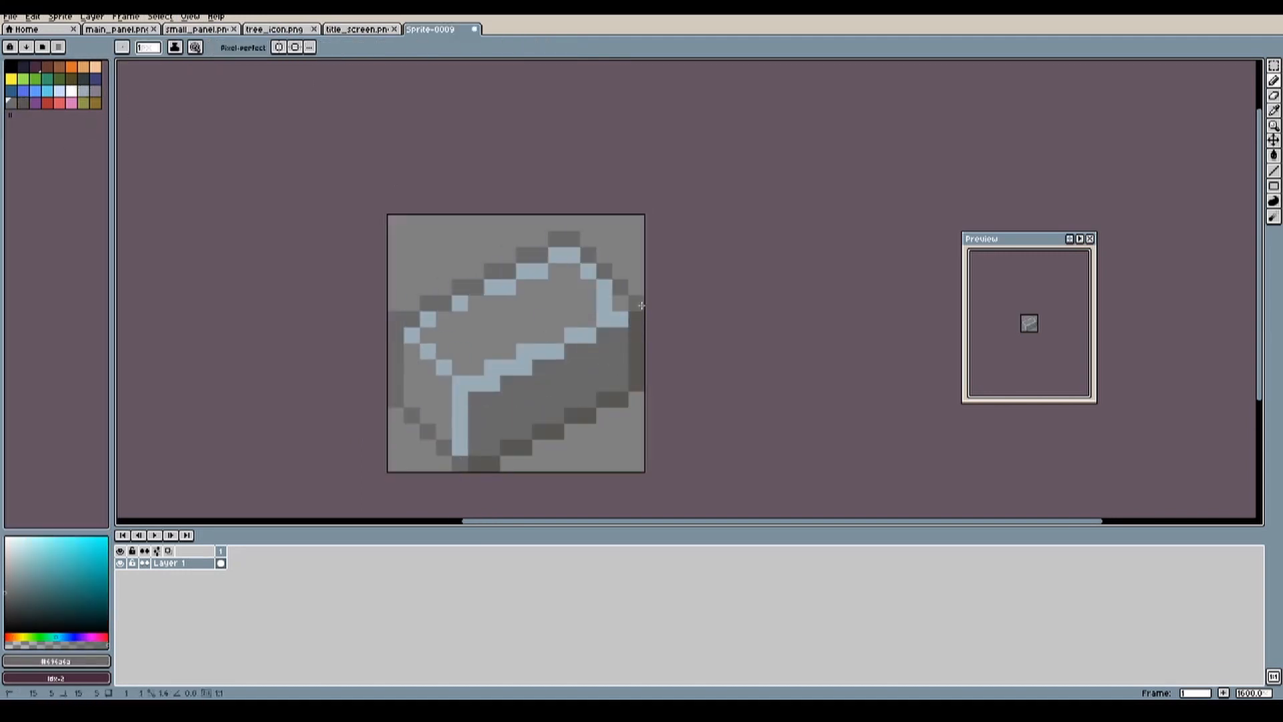
# Step: Fill the ingot's top face with lighter grey and recolour its front edges with pale grey and near-white highlights
pyautogui.press('g')
pyautogui.click(518, 321)
pyautogui.moveTo(411, 335); pyautogui.dragTo(444, 367)
pyautogui.moveTo(492, 383)
pyautogui.mouseDown()
pyautogui.moveTo(620, 319)
pyautogui.moveTo(476, 383)
pyautogui.mouseUp()
pyautogui.click(5, 548)
pyautogui.click(540, 351)
# Step: Draw a darker grey T-shaped engraving on the ingot's top face
pyautogui.scroll(2, 1029, 324)
pyautogui.click(11, 103)
pyautogui.moveTo(525, 304); pyautogui.dragTo(509, 336)
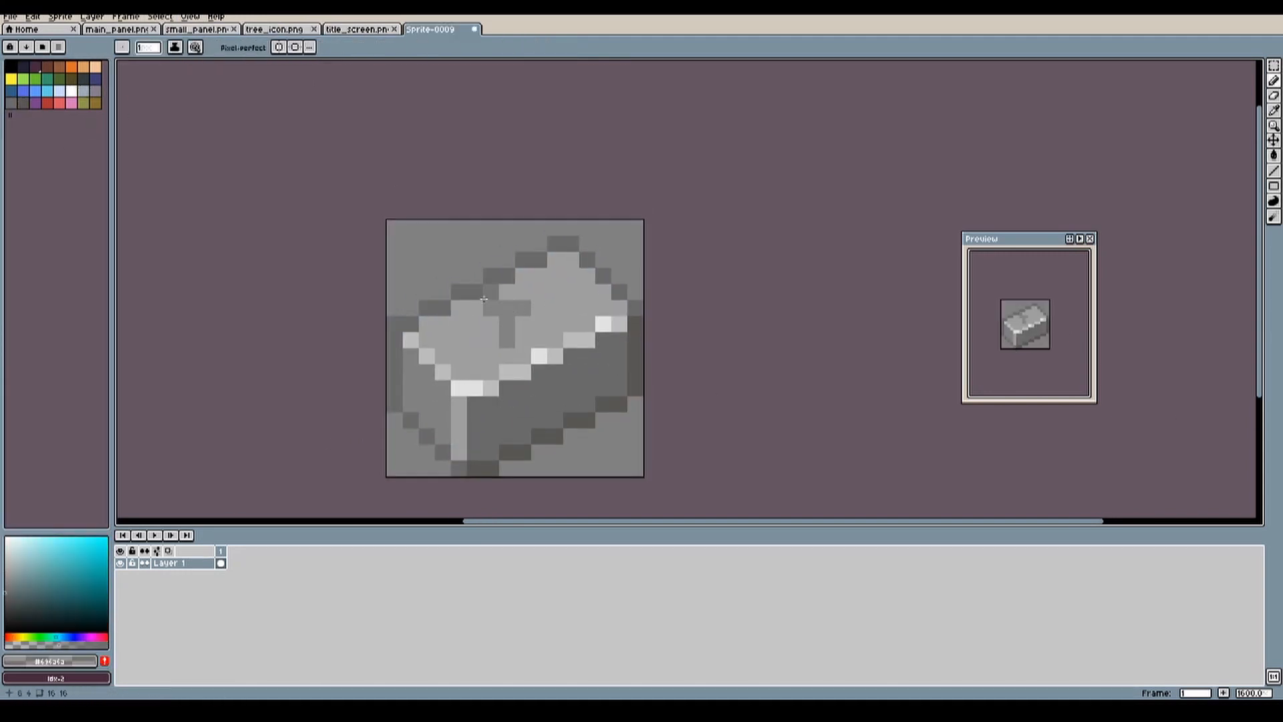
# Step: Redraw the ingot more compactly with a dark grey outline and an empty margin around it
pyautogui.click(23, 103)
pyautogui.scroll(-3, 544, 376)
pyautogui.scroll(2, 568, 416)
pyautogui.press('m')
pyautogui.hotkey('ctrl', 'a')
pyautogui.press('b')
pyautogui.scroll(1, 544, 288)
pyautogui.moveTo(407, 303); pyautogui.dragTo(407, 351)
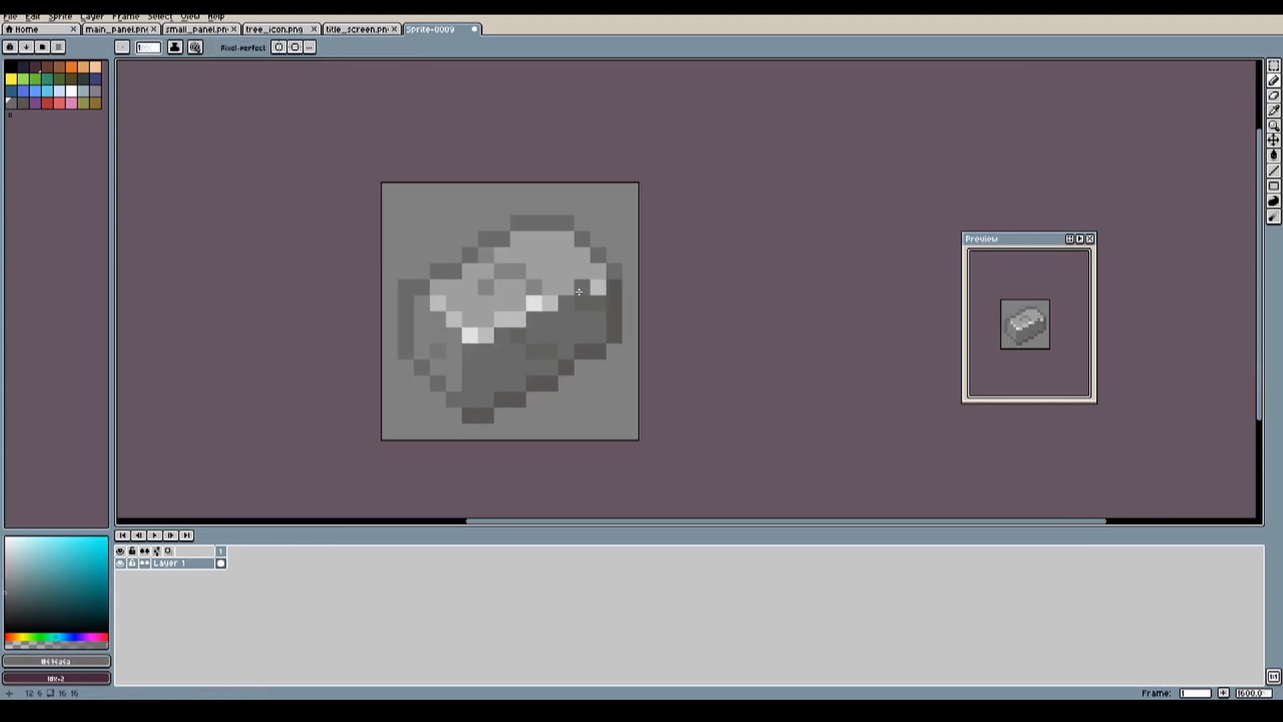
# Step: Rework the ingot's top engraving and add darker grey shading along the front face's vertical edge
pyautogui.moveTo(502, 267); pyautogui.dragTo(543, 326, button='middle')
pyautogui.moveTo(512, 409); pyautogui.dragTo(512, 457)
pyautogui.scroll(-1, 515, 358)
pyautogui.press('w')
pyautogui.hotkey('ctrl', 'd')
pyautogui.scroll(2, 521, 414)
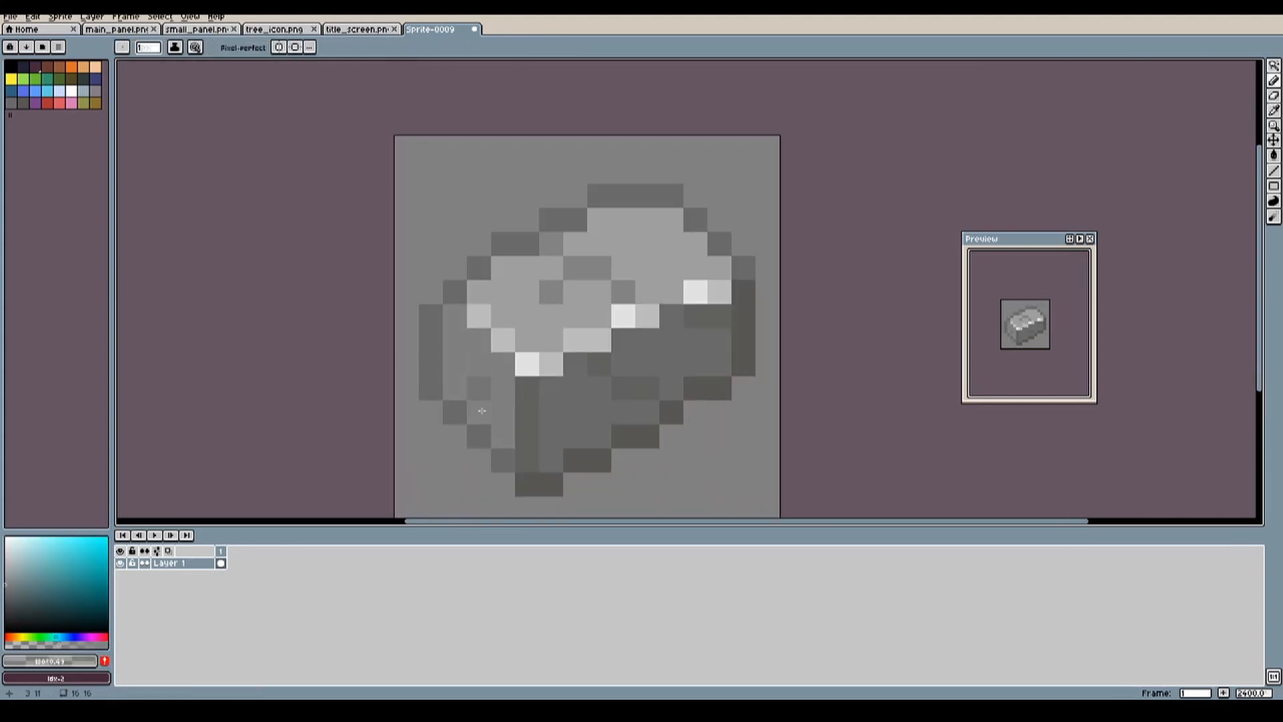
# Step: Create a new sprite and draw a large round yellow coin on it
pyautogui.press('w')
pyautogui.hotkey('ctrl', 'n')
pyautogui.click(11, 79)
pyautogui.moveTo(388, 183); pyautogui.dragTo(629, 424)
pyautogui.hotkey('ctrl', 'z')
pyautogui.press('b')
pyautogui.click(452, 214)
# Step: Shade the coin's rim with darker golds and draw an inner ring with a vertical bar at its centre
pyautogui.click(83, 563)
pyautogui.moveTo(613, 264)
pyautogui.mouseDown()
pyautogui.moveTo(613, 343)
pyautogui.moveTo(596, 344)
pyautogui.mouseUp()
pyautogui.moveTo(528, 321); pyautogui.dragTo(508, 346, button='middle')
pyautogui.click(83, 571)
pyautogui.moveTo(448, 223); pyautogui.dragTo(528, 223)
pyautogui.moveTo(512, 272); pyautogui.dragTo(483, 272)
pyautogui.moveTo(495, 334); pyautogui.dragTo(530, 327, button='middle')
pyautogui.moveTo(524, 301); pyautogui.dragTo(524, 349)
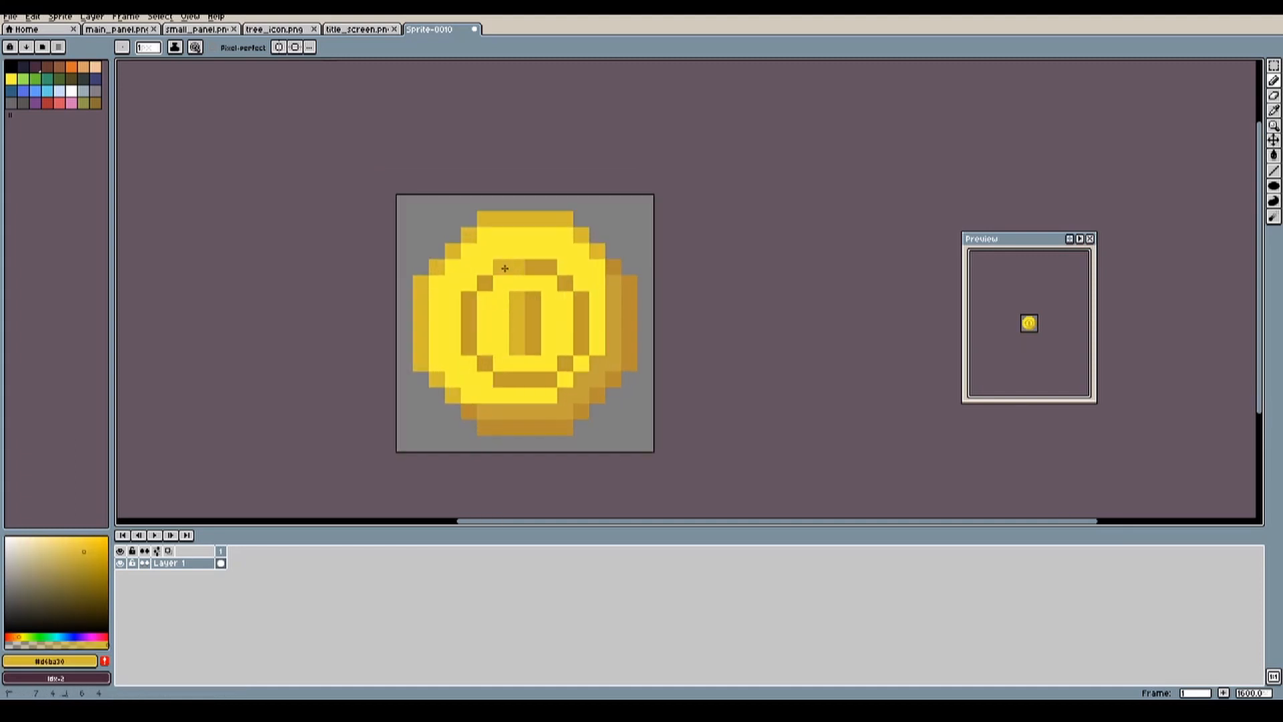
# Step: Select the coin's shape for an outline and create a new sprite with pale blue as the drawing colour
pyautogui.press('w')
pyautogui.click(160, 17)
pyautogui.hotkey('ctrl', 'n')
pyautogui.click(59, 91)
pyautogui.moveTo(483, 231); pyautogui.dragTo(450, 343)
pyautogui.moveTo(564, 232); pyautogui.dragTo(516, 375)
pyautogui.click(48, 91)
pyautogui.moveTo(515, 248); pyautogui.dragTo(516, 344)
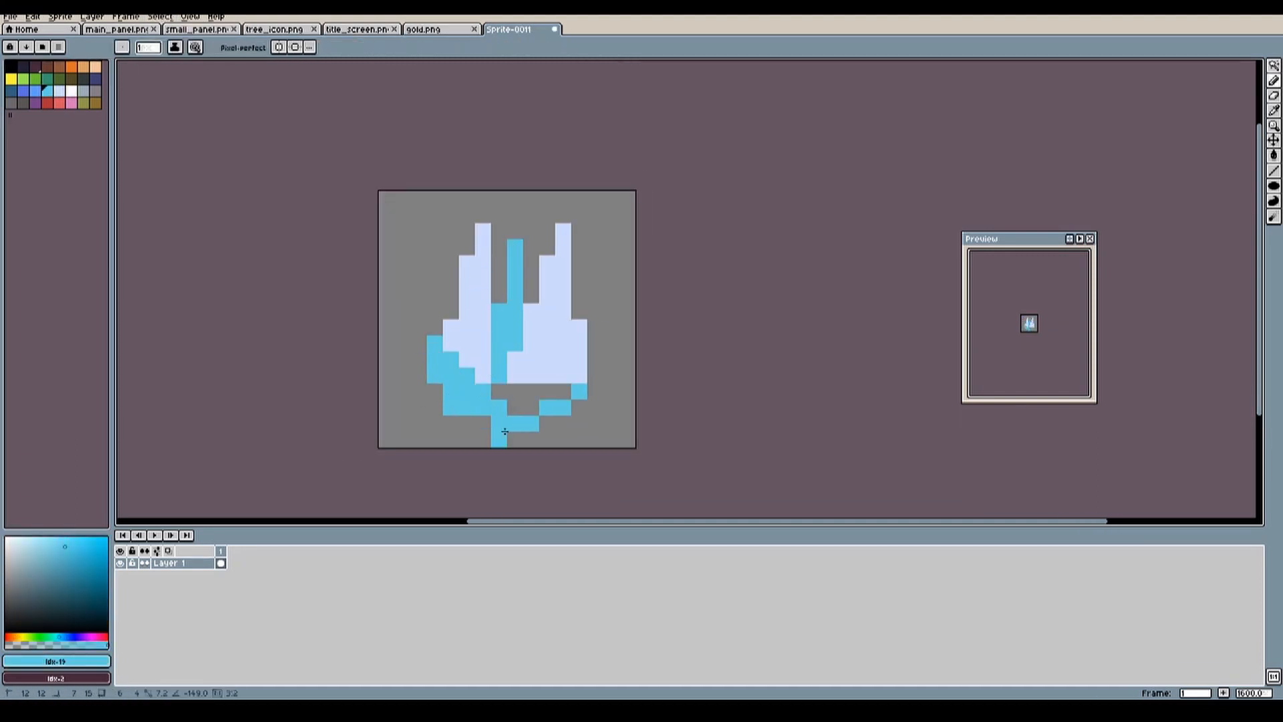
pyautogui.scroll(-1, 504, 345)
pyautogui.moveTo(495, 335); pyautogui.dragTo(450, 323, button='middle')
# Step: Draw the outline of a single upright crystal in pale blue, with a pointed top and a narrower flat base
pyautogui.click(11, 66)
pyautogui.click(60, 91)
pyautogui.moveTo(537, 251); pyautogui.dragTo(488, 299)
pyautogui.moveTo(537, 251); pyautogui.dragTo(582, 300)
pyautogui.moveTo(488, 312); pyautogui.dragTo(501, 383)
pyautogui.moveTo(585, 311); pyautogui.dragTo(573, 383)
# Step: Divide the crystal with pale ridge lines and fill its facets with light blue on one half and medium blue on the other
pyautogui.click(72, 90)
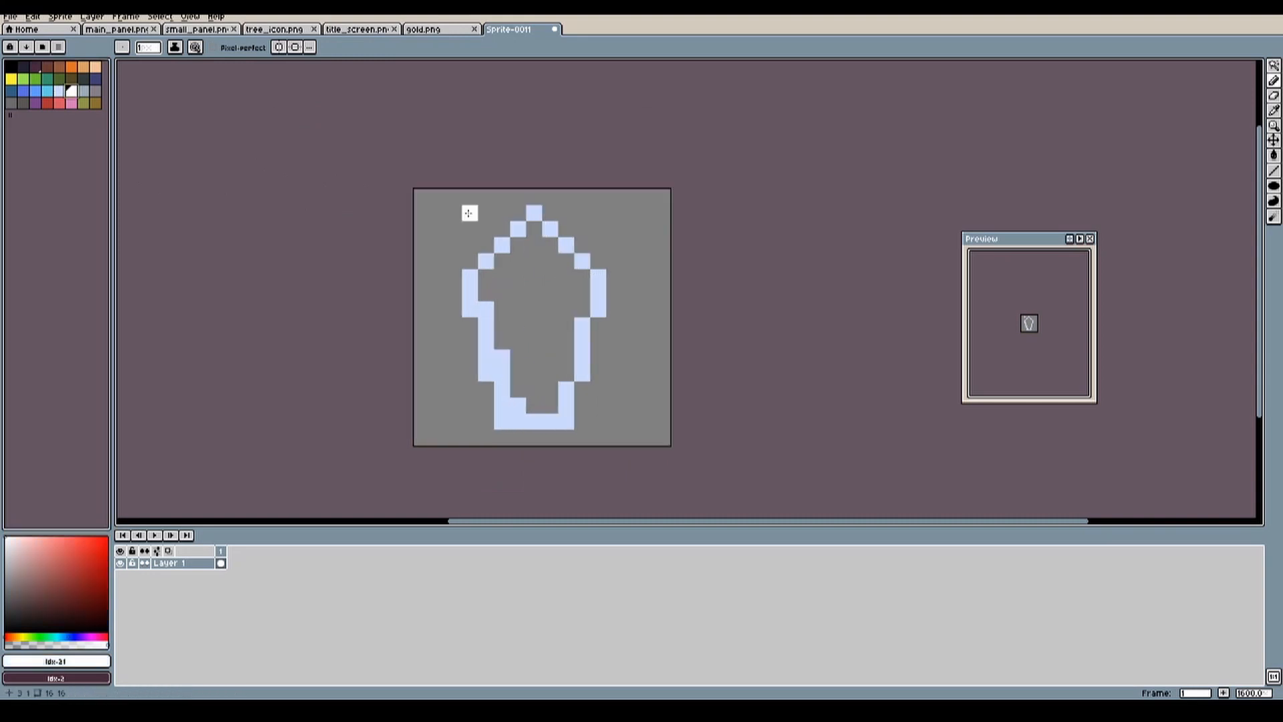
pyautogui.moveTo(536, 237); pyautogui.dragTo(535, 382)
pyautogui.click(47, 91)
pyautogui.click(35, 91)
pyautogui.moveTo(510, 314)
pyautogui.mouseDown()
pyautogui.moveTo(522, 380)
pyautogui.moveTo(524, 320)
pyautogui.mouseUp()
pyautogui.moveTo(521, 256); pyautogui.dragTo(512, 278, button='middle')
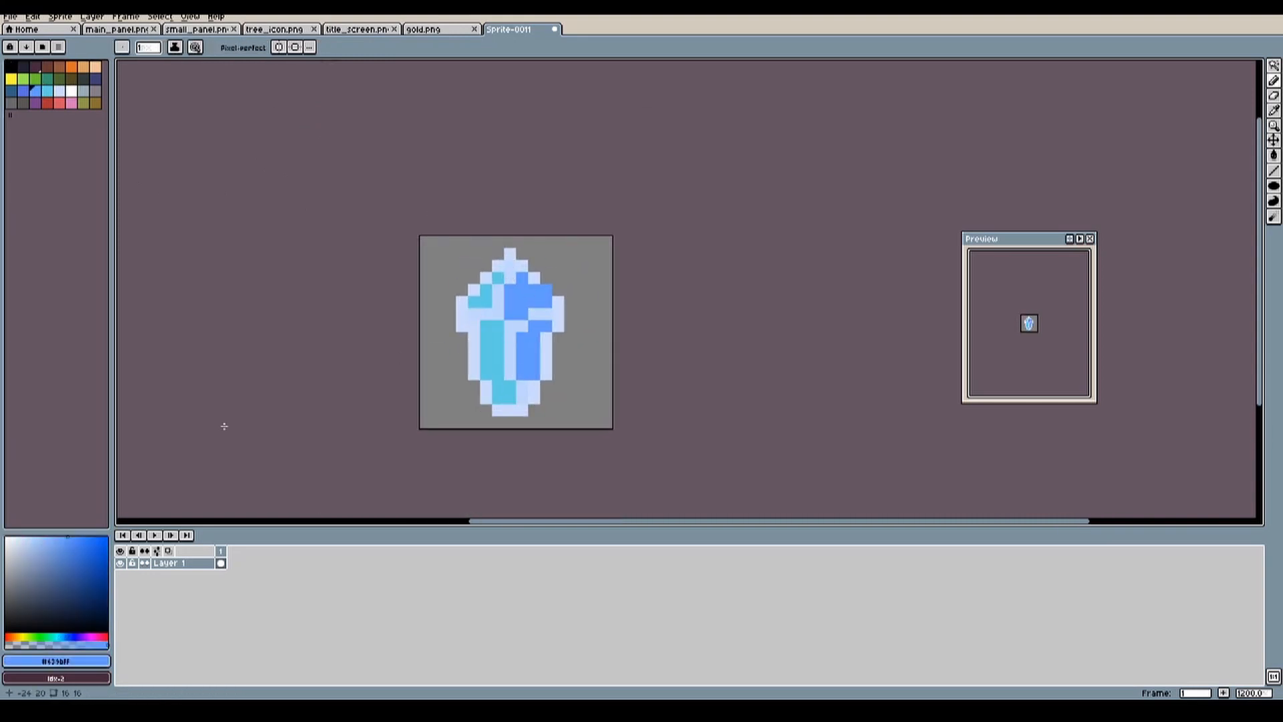
# Step: Recolour the crystal's outline and right-hand facets with softer sky-blue tones
pyautogui.click(52, 548)
pyautogui.click(519, 344)
pyautogui.keyDown('alt'); pyautogui.click(507, 302); pyautogui.keyUp('alt')
pyautogui.scroll(1, 528, 347)
pyautogui.click(52, 543)
pyautogui.click(562, 320)
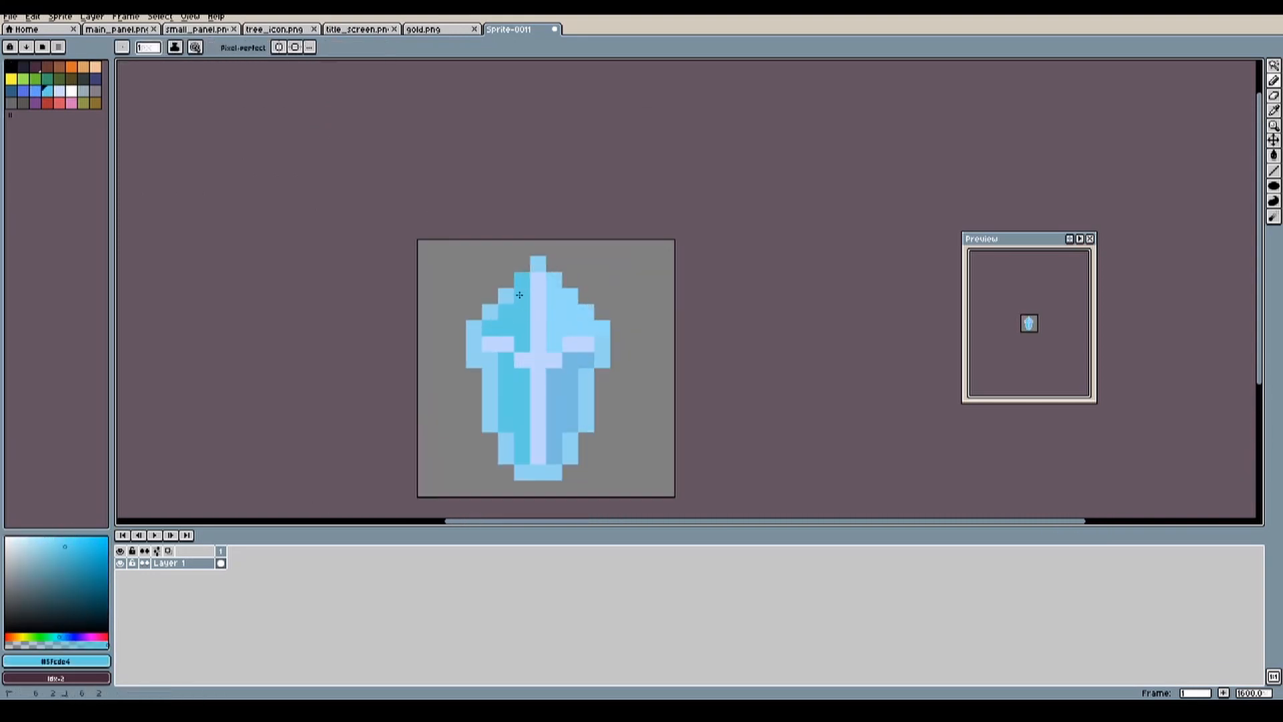
# Step: Extend the facet colours over the crystal's outline and fill the lower facets with medium and dark blue
pyautogui.moveTo(522, 279); pyautogui.dragTo(474, 328)
pyautogui.keyDown('alt'); pyautogui.click(510, 342); pyautogui.keyUp('alt')
pyautogui.moveTo(570, 456); pyautogui.dragTo(586, 363)
pyautogui.scroll(-1, 500, 489)
# Step: Add three white highlights to the crystal's horizontal ridge and invert the selection around its shape
pyautogui.click(72, 91)
pyautogui.moveTo(517, 392); pyautogui.dragTo(542, 393)
pyautogui.click(160, 17)
pyautogui.click(169, 63)
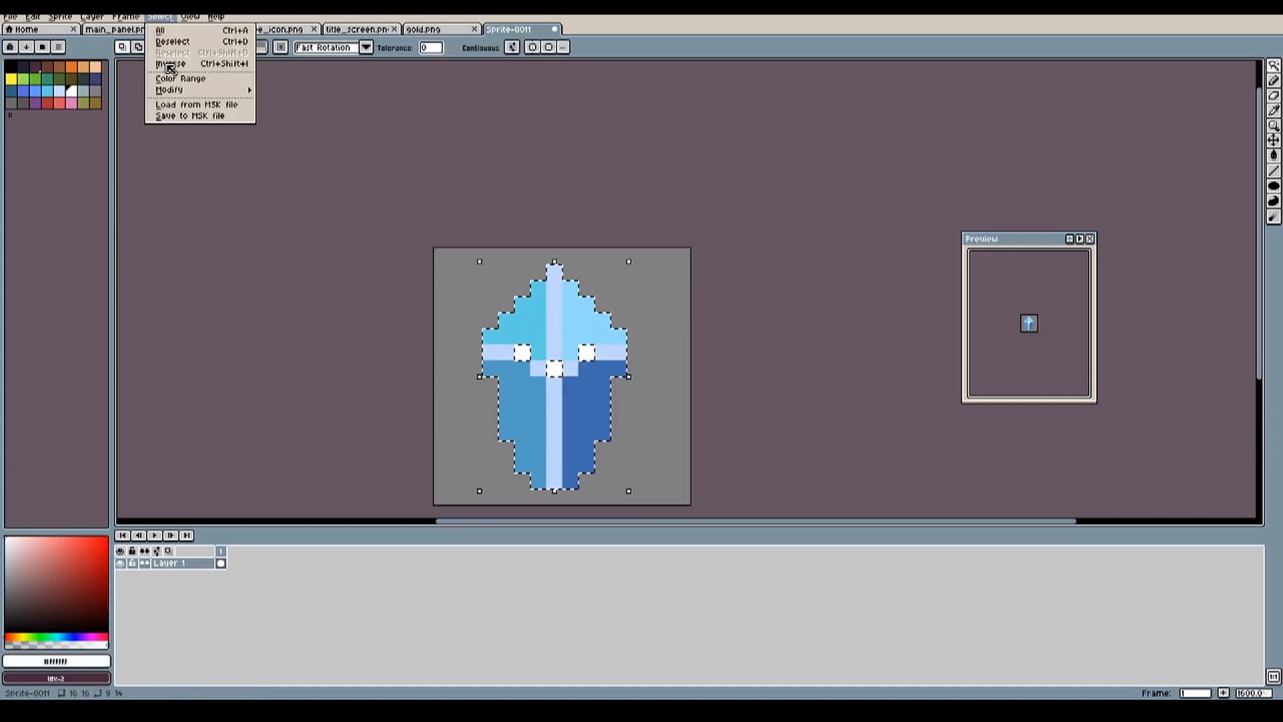
# Step: Draw a red life bar with lighter red bubble outlines and purple strips along its upper and lower edges
pyautogui.click(48, 103)
pyautogui.click(59, 103)
pyautogui.moveTo(383, 306); pyautogui.dragTo(443, 366)
pyautogui.moveTo(527, 257); pyautogui.dragTo(636, 366)
pyautogui.moveTo(383, 372); pyautogui.dragTo(415, 395)
pyautogui.moveTo(583, 372); pyautogui.dragTo(600, 388)
pyautogui.click(35, 103)
pyautogui.moveTo(367, 395); pyautogui.dragTo(615, 395)
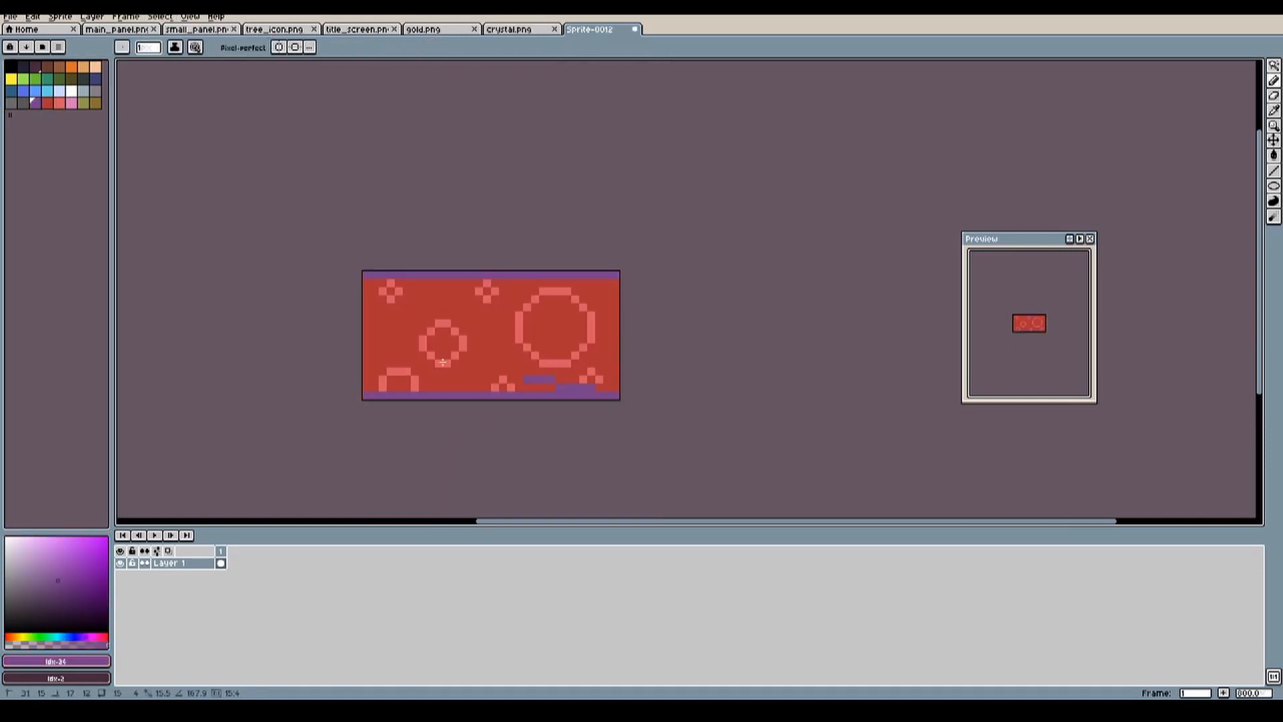
# Step: Narrow the red bar, recolour its edge strips dark red, and add light red highlights inside the large bubbles
pyautogui.scroll(1, 561, 320)
pyautogui.click(515, 350)
pyautogui.click(447, 427)
pyautogui.scroll(-1, 409, 348)
pyautogui.moveTo(361, 336); pyautogui.dragTo(611, 457)
pyautogui.moveTo(486, 330); pyautogui.dragTo(486, 346)
pyautogui.moveTo(485, 462); pyautogui.dragTo(485, 437)
pyautogui.scroll(2, 524, 388)
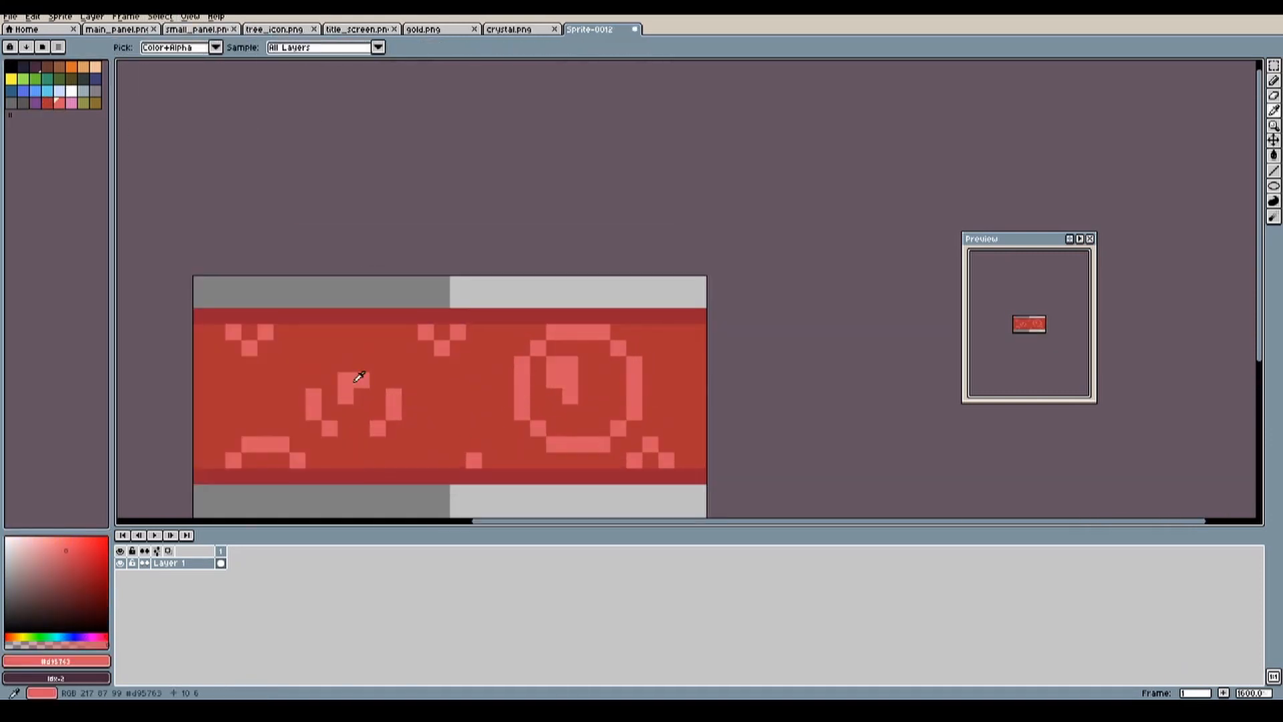
# Step: Adjust the bubble highlights and draw a brown border around the life bar
pyautogui.scroll(2, 669, 400)
pyautogui.keyDown('alt'); pyautogui.click(510, 406); pyautogui.keyUp('alt')
pyautogui.scroll(-4, 540, 420)
pyautogui.click(11, 67)
pyautogui.hotkey('ctrl', 'z')
pyautogui.scroll(1, 425, 471)
pyautogui.click(48, 67)
pyautogui.moveTo(292, 310); pyautogui.dragTo(666, 310)
# Step: Clear the frame's corners and shade it with lighter brown upper and left edges and a dark brown inner line
pyautogui.click(11, 67)
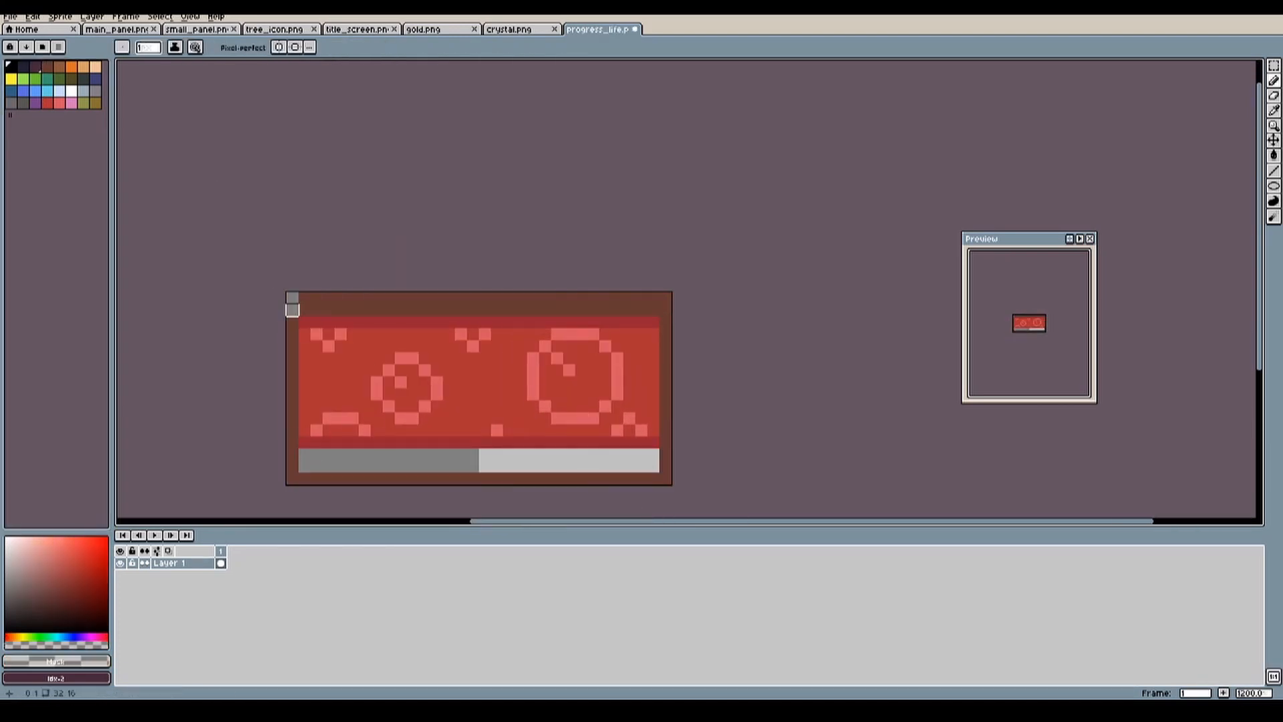
pyautogui.click(61, 596)
pyautogui.moveTo(305, 466); pyautogui.dragTo(653, 466)
pyautogui.click(59, 67)
pyautogui.moveTo(317, 297); pyautogui.dragTo(641, 297)
pyautogui.moveTo(292, 321); pyautogui.dragTo(292, 455)
pyautogui.moveTo(316, 322); pyautogui.dragTo(642, 442)
pyautogui.moveTo(479, 453); pyautogui.dragTo(479, 465)
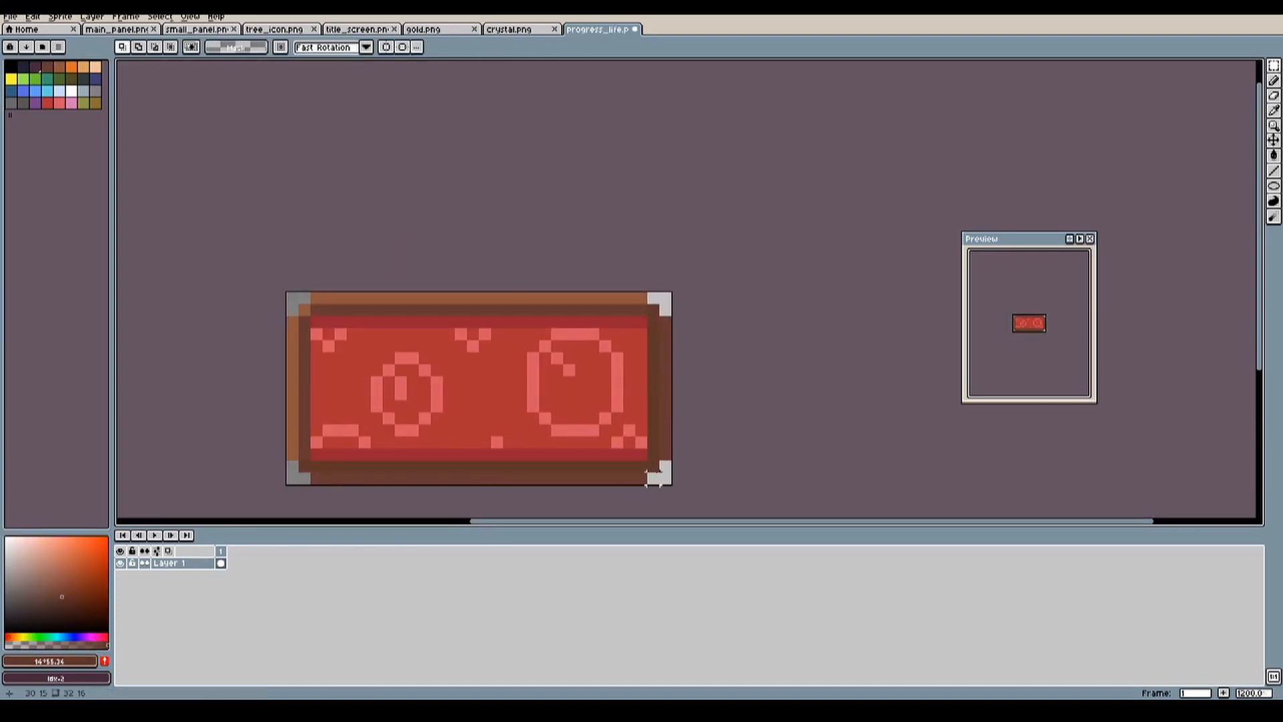
# Step: Replace the red bar inside the frame with a reddish-brown fill and add light highlights to the upper and left edges
pyautogui.scroll(1, 542, 468)
pyautogui.press('Delete')
pyautogui.click(55, 576)
pyautogui.moveTo(240, 230); pyautogui.dragTo(675, 391)
pyautogui.click(441, 374)
pyautogui.scroll(-4, 519, 409)
pyautogui.scroll(2, 459, 391)
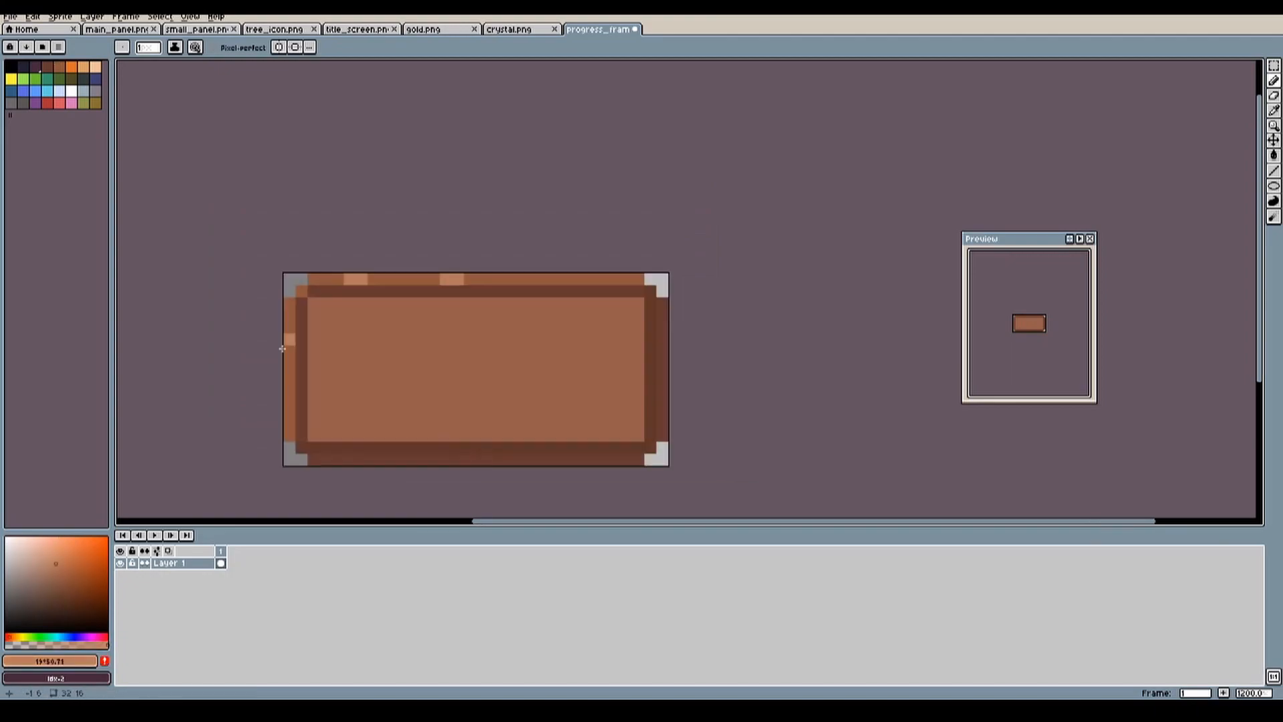
pyautogui.moveTo(283, 339); pyautogui.dragTo(395, 381, button='middle')
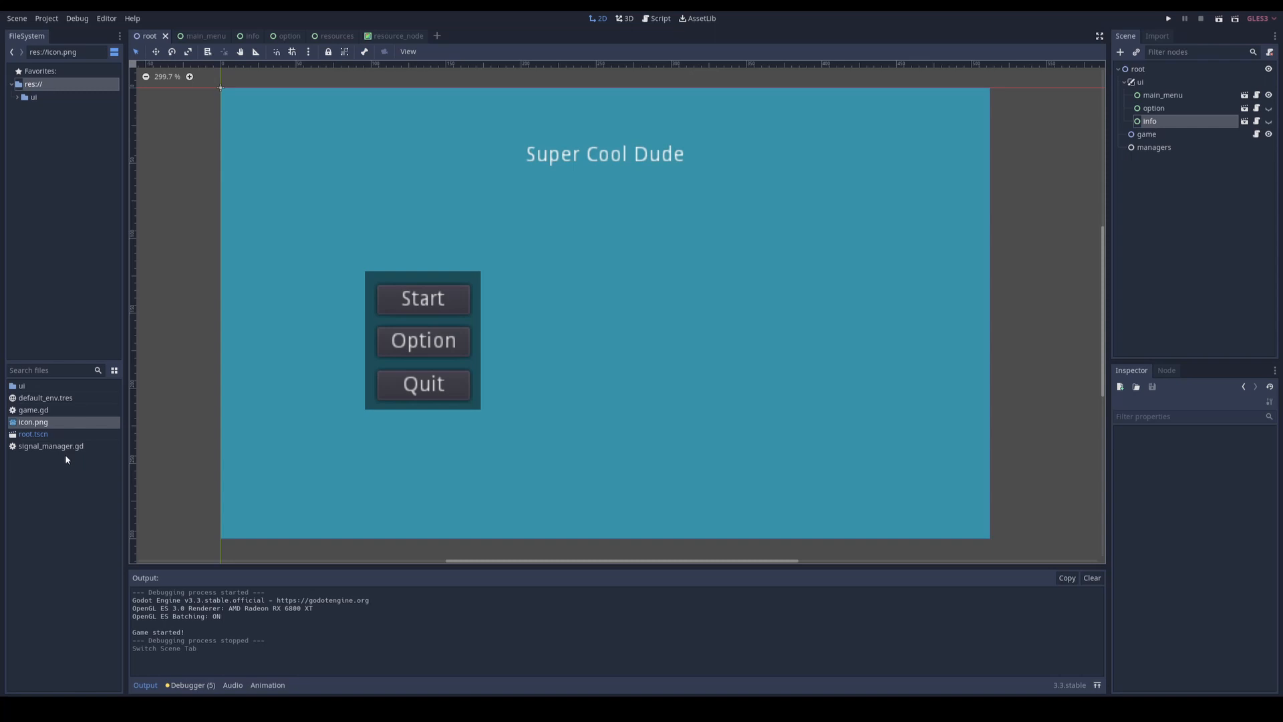
# Step: Switch to Godot and create a folder named sprites inside the ui folder
pyautogui.doubleClick(22, 387)
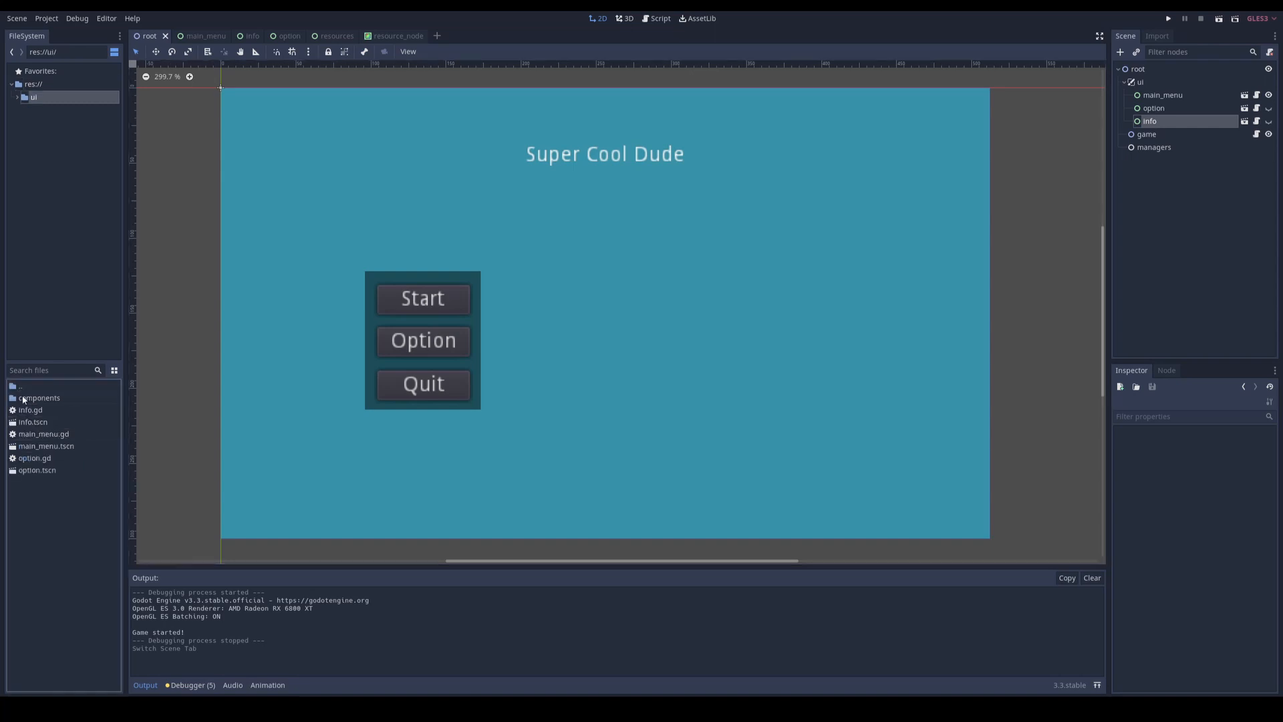
pyautogui.rightClick(52, 512)
pyautogui.click(76, 519)
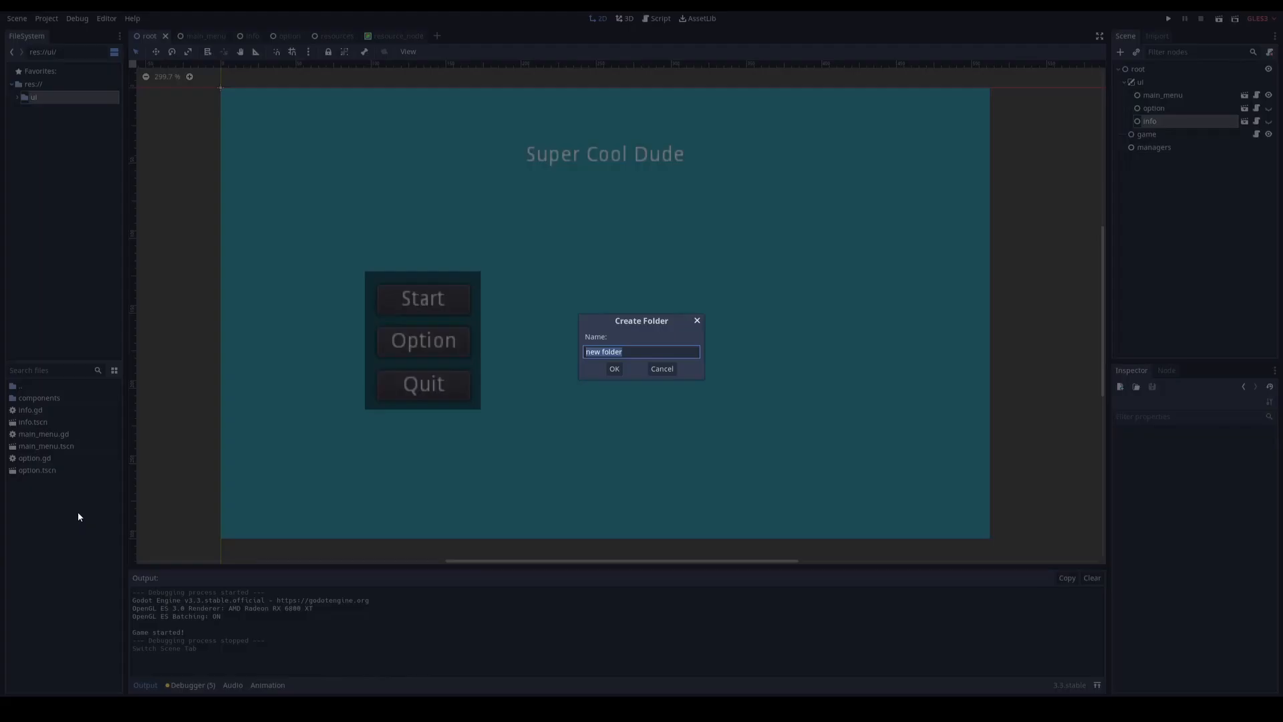
pyautogui.write('sp')
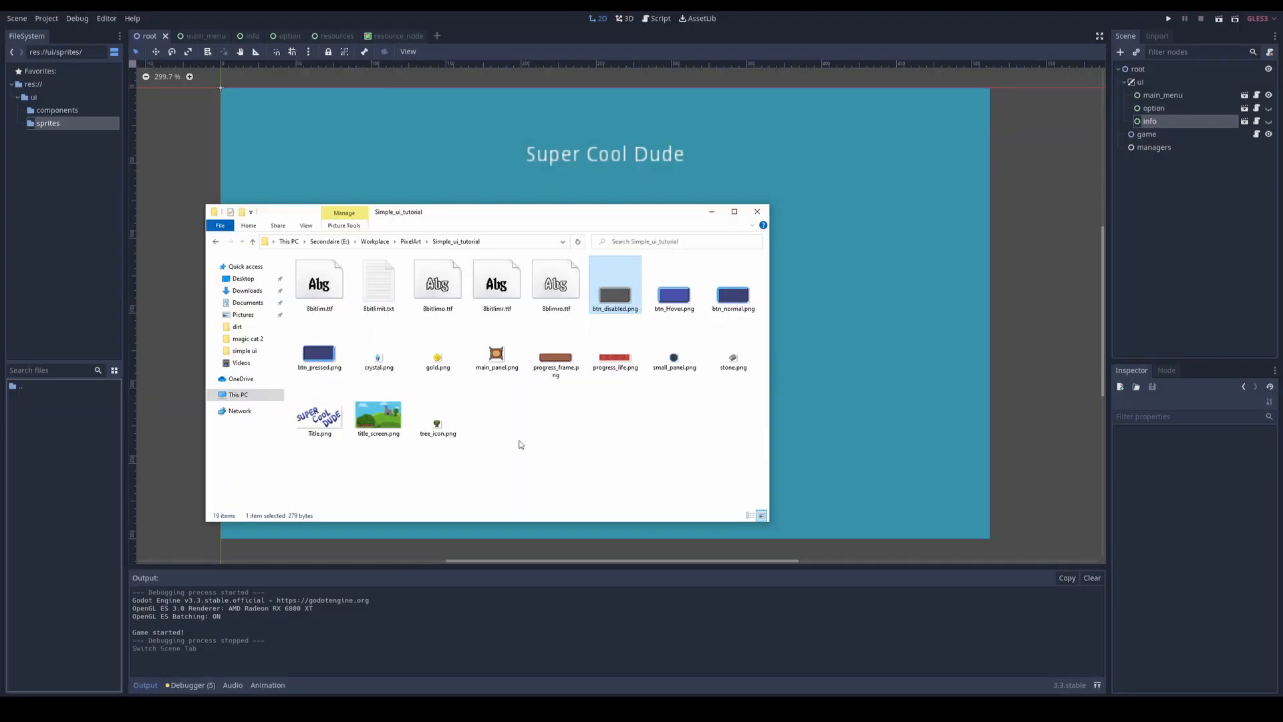
# Step: Import all the PNG images from the Simple_ui_tutorial folder into the project's sprites folder
pyautogui.keyDown('shift'); pyautogui.click(442, 432); pyautogui.keyUp('shift')
pyautogui.moveTo(446, 344); pyautogui.dragTo(59, 455)
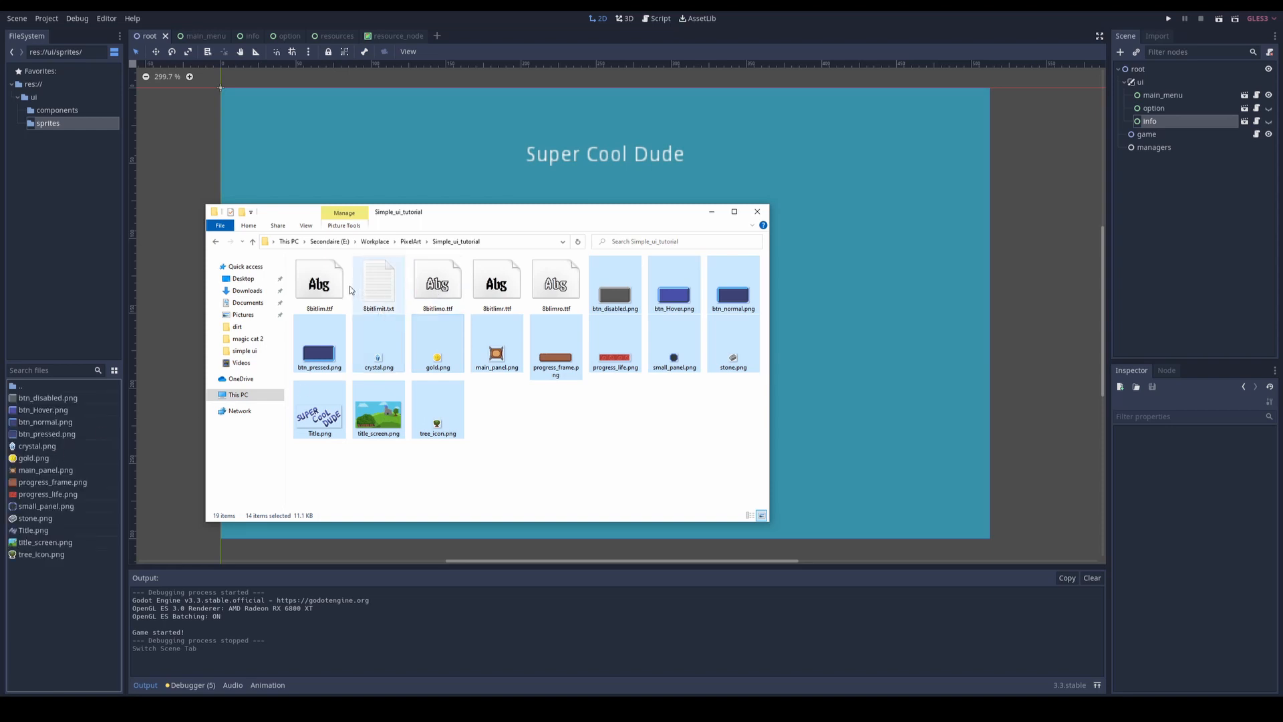
pyautogui.click(392, 475)
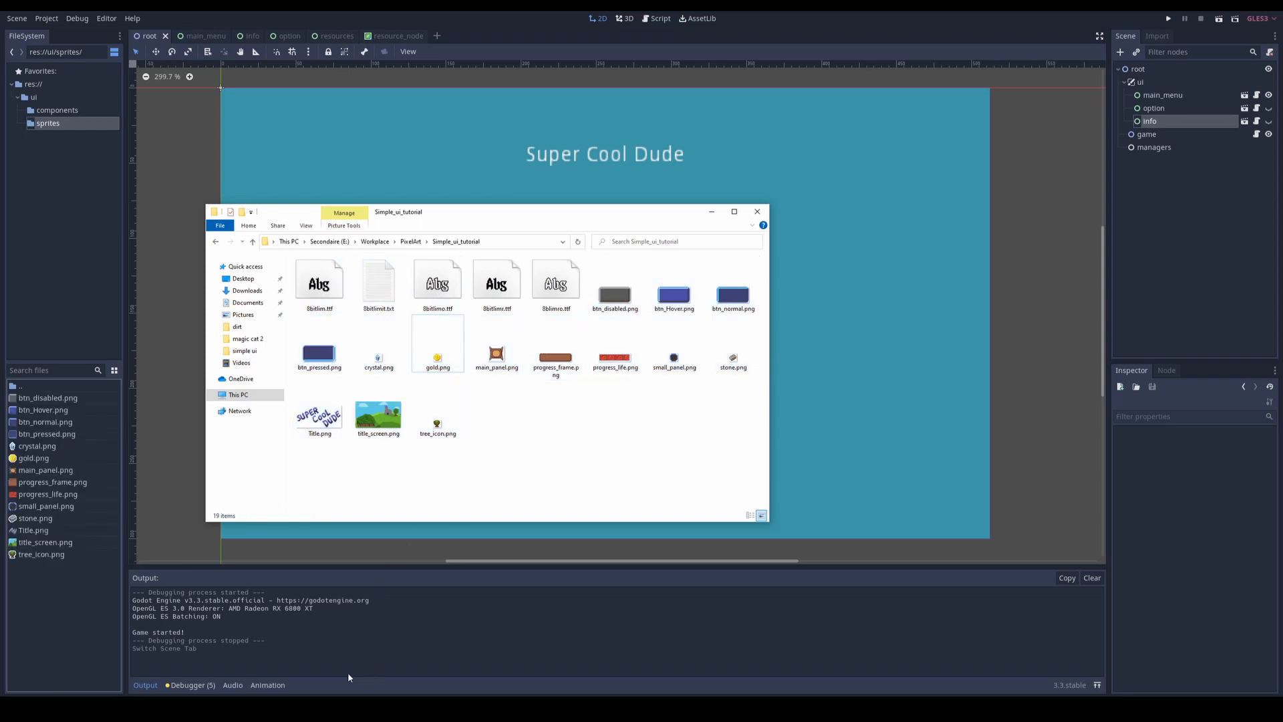
# Step: Switch to the browser and look through the pixel fonts listed on 1001 Fonts
pyautogui.click(282, 707)
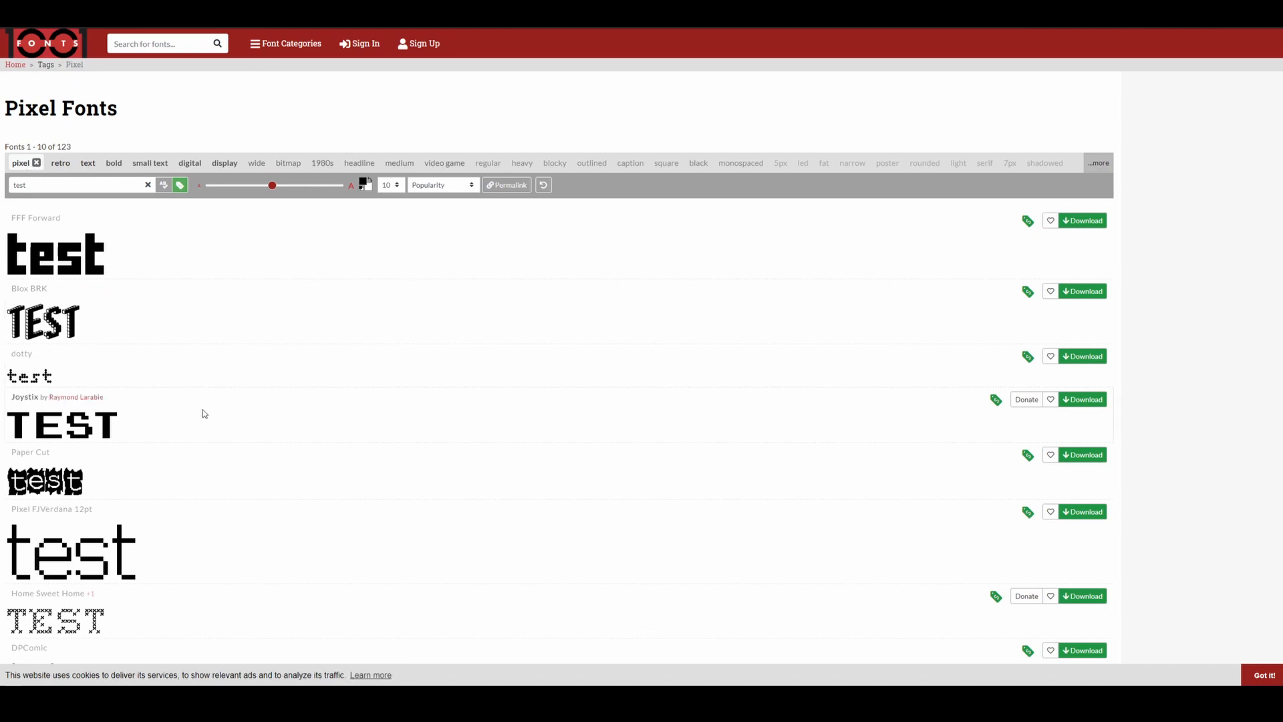
pyautogui.scroll(-5, 201, 480)
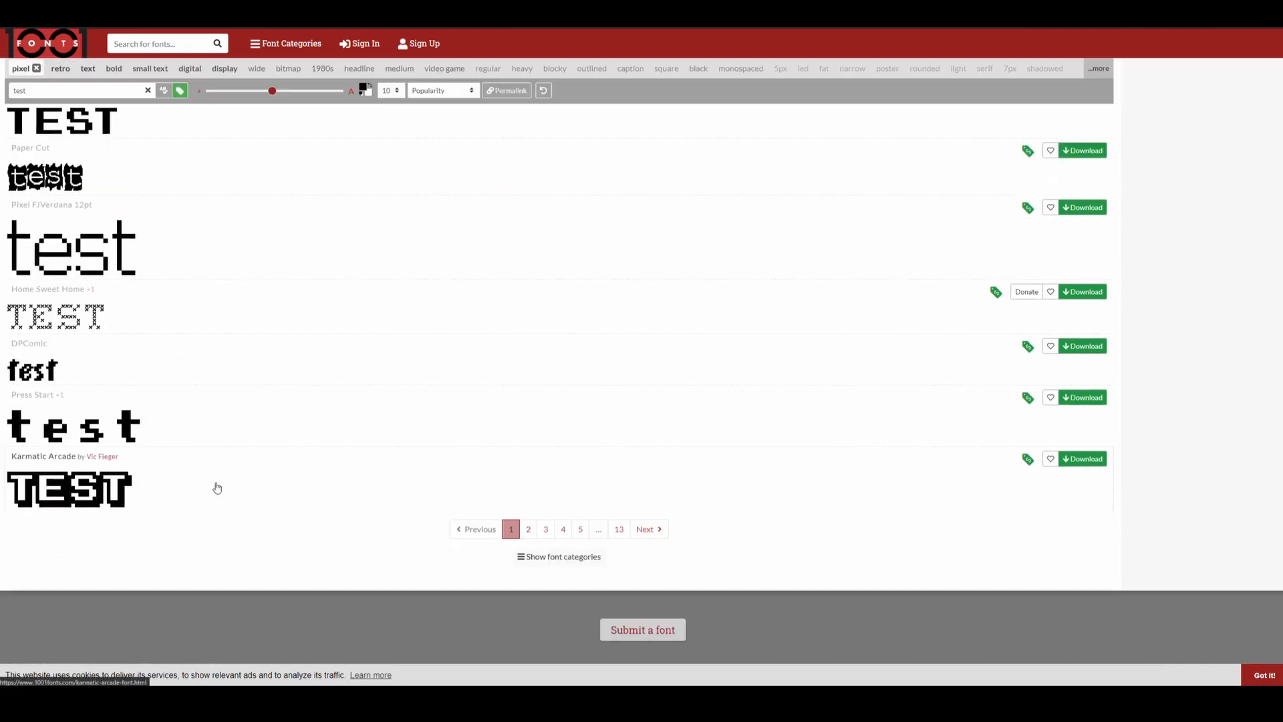
pyautogui.scroll(5, 217, 487)
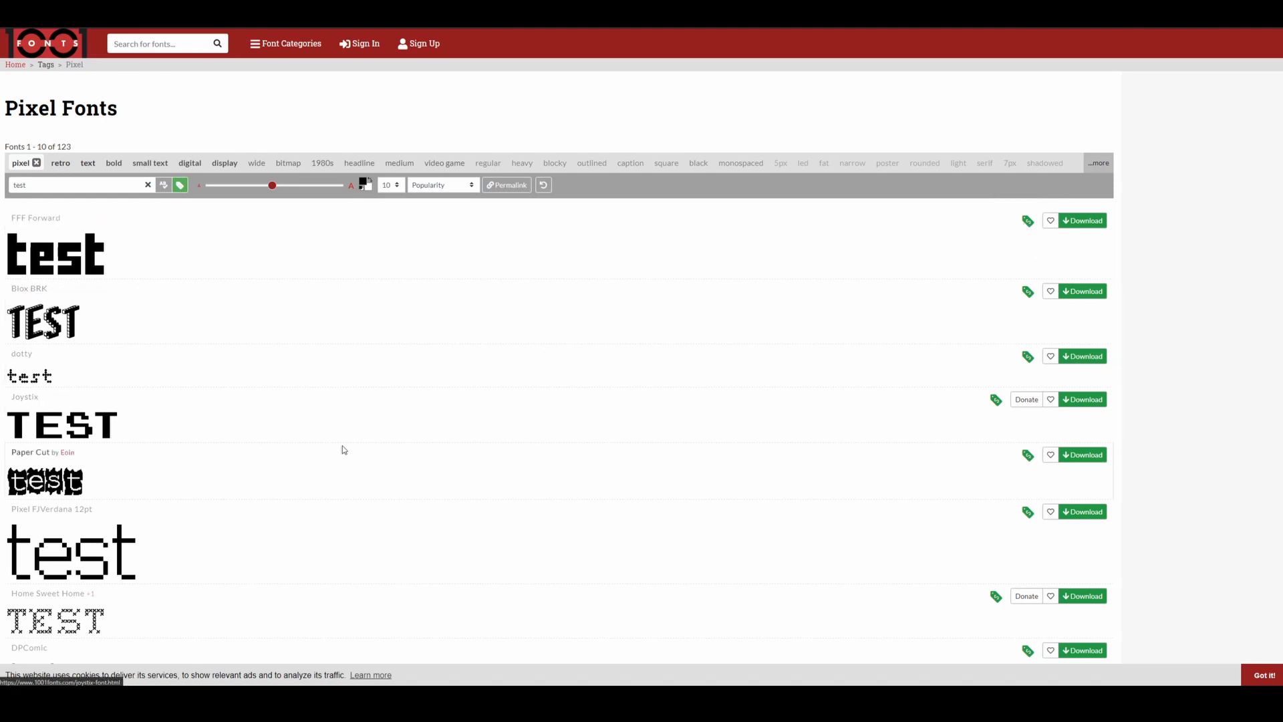
pyautogui.scroll(-3, 284, 432)
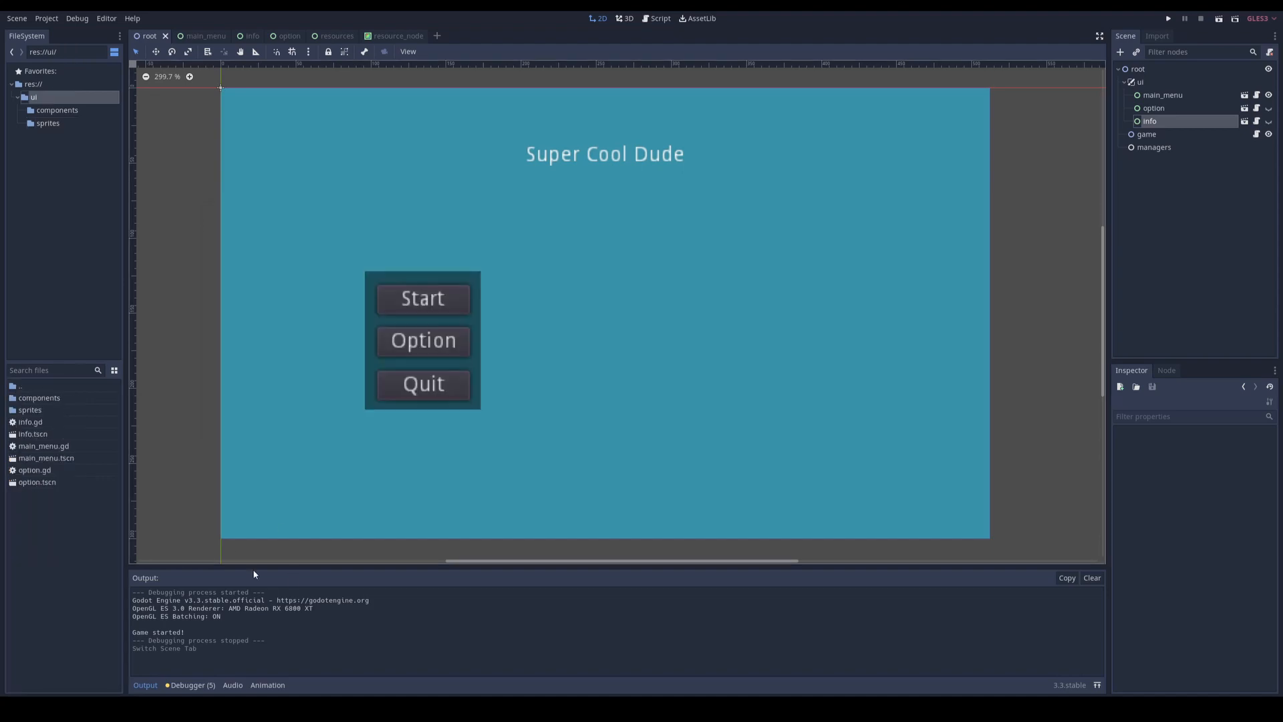
# Step: Create a folder named font inside Godot's ui folder and import 8bitlim.ttf into it
pyautogui.rightClick(45, 520)
pyautogui.click(80, 525)
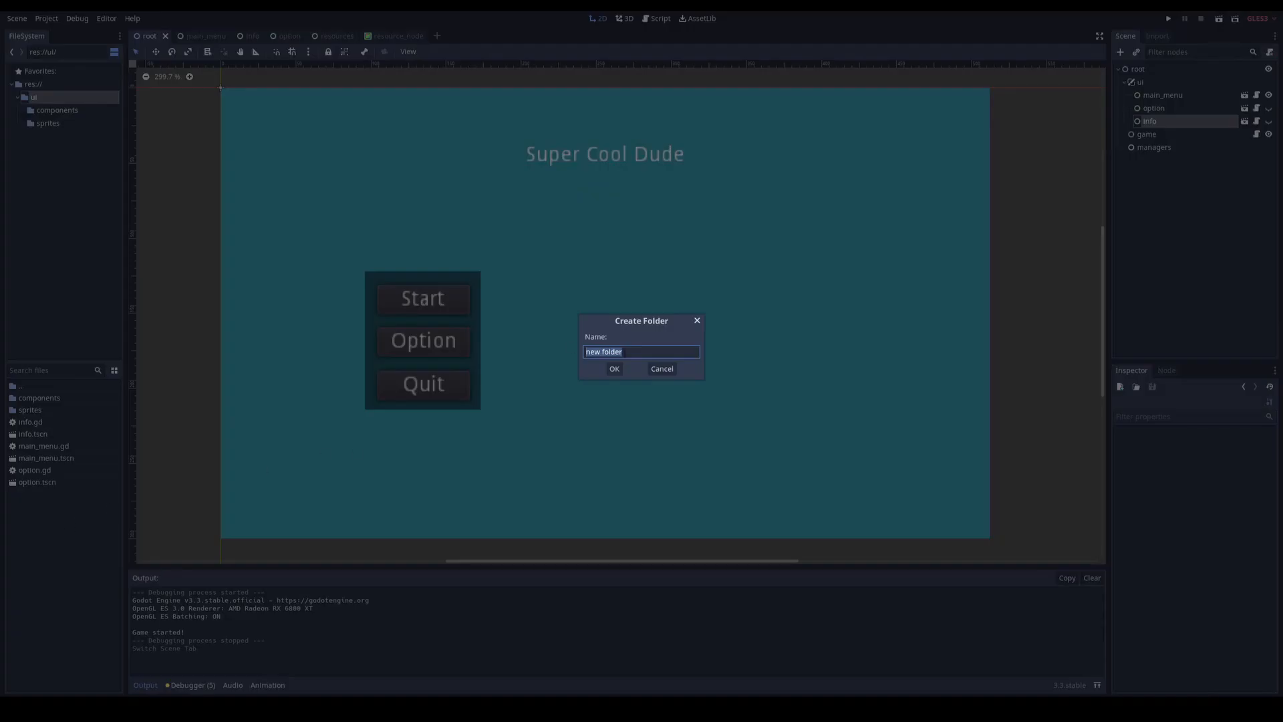
pyautogui.doubleClick(45, 410)
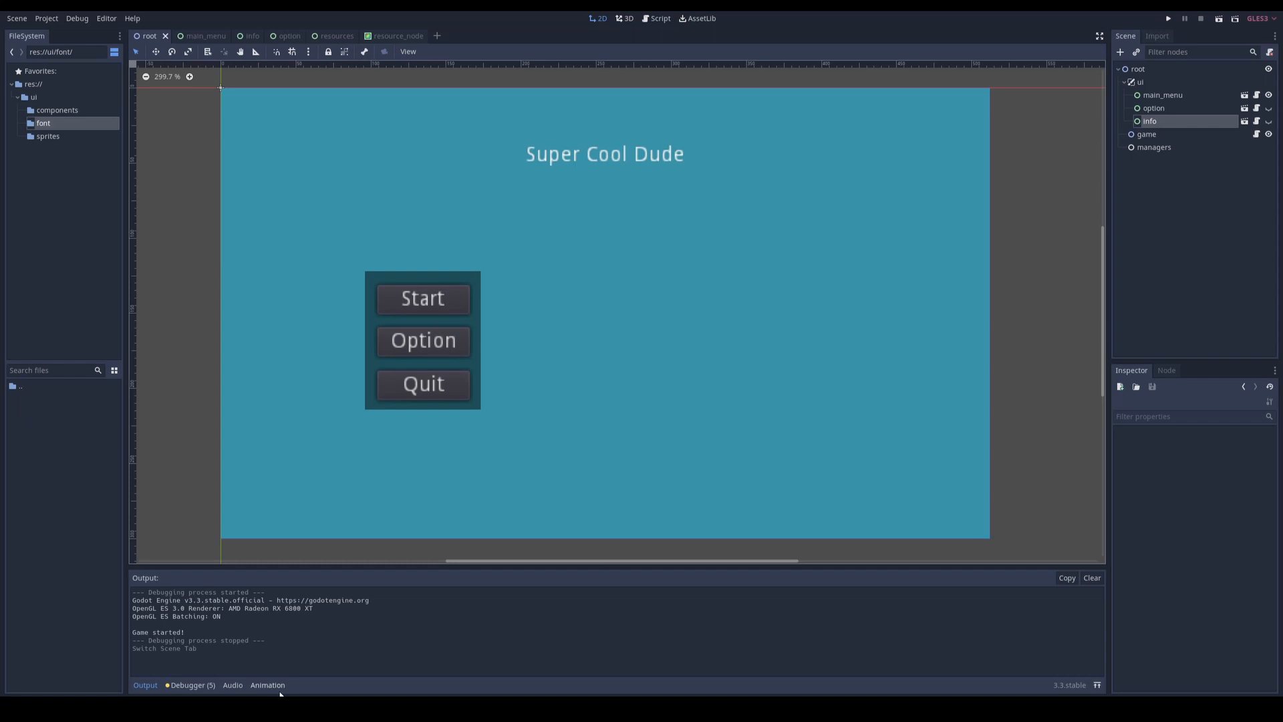
pyautogui.click(273, 705)
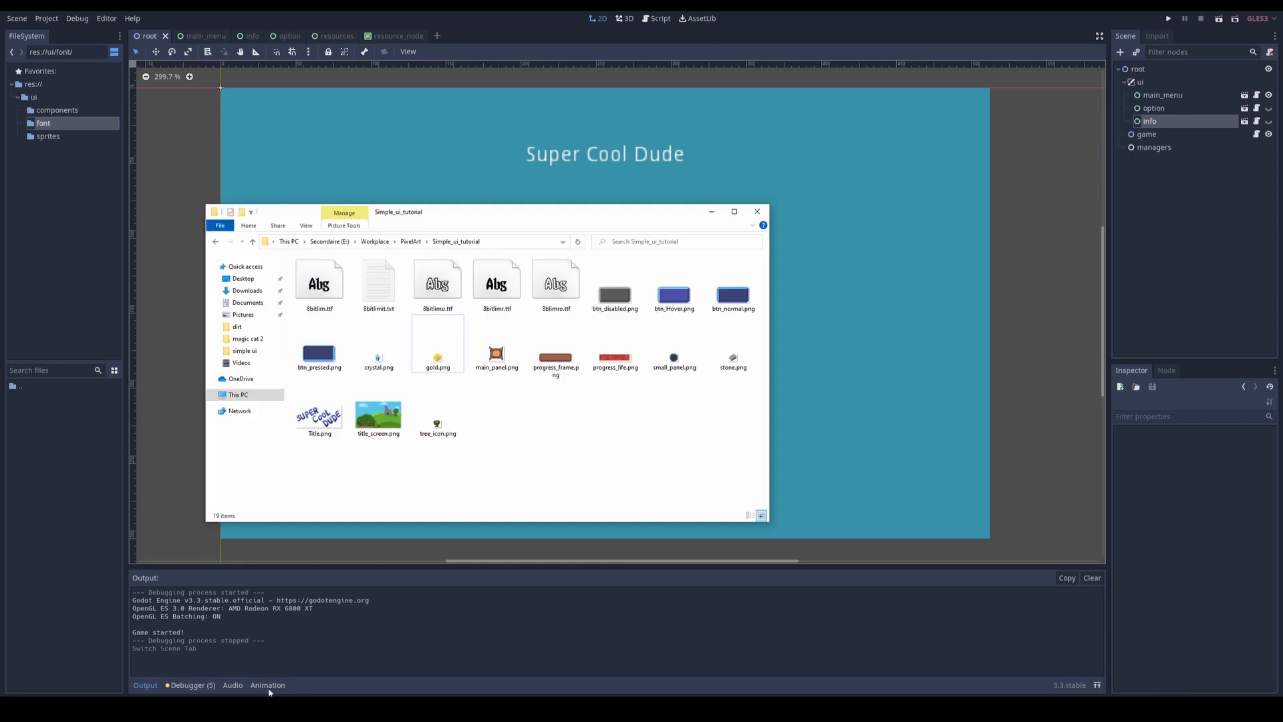
pyautogui.moveTo(320, 284); pyautogui.dragTo(53, 439)
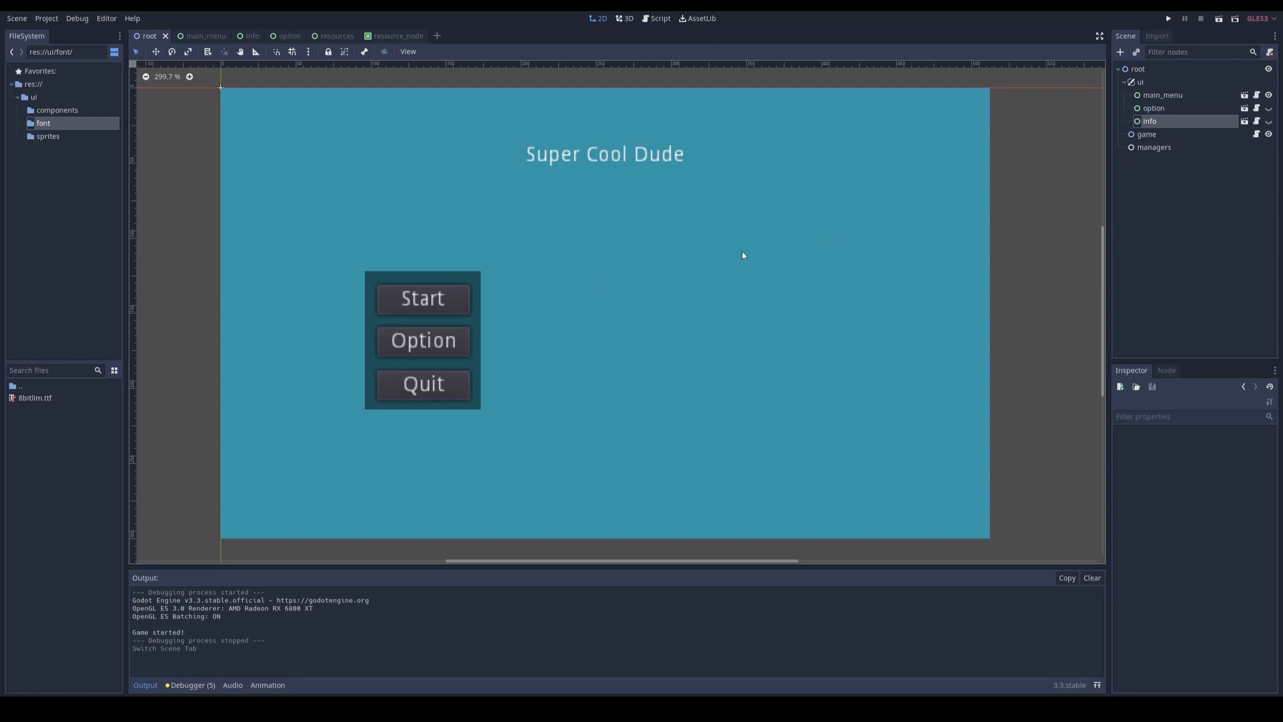
# Step: Open the main_menu scene and change its background node's type to TextureRect
pyautogui.click(1166, 97)
pyautogui.click(1244, 95)
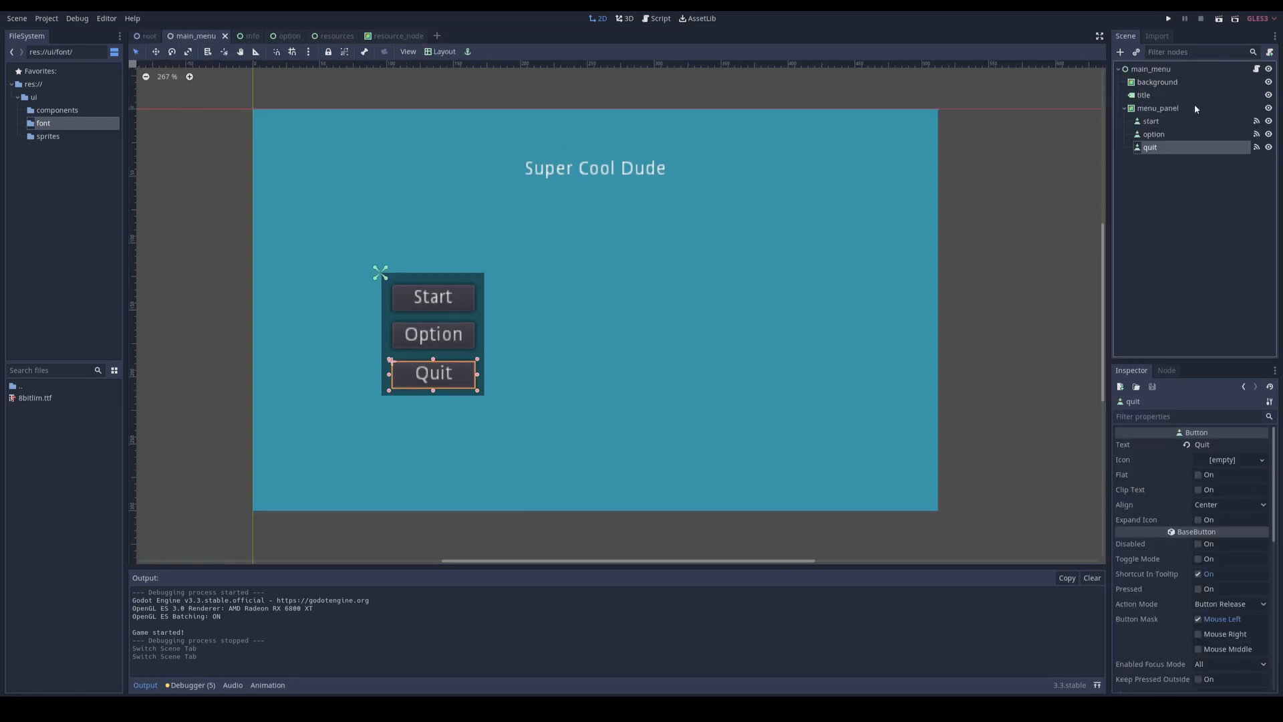
pyautogui.click(1156, 83)
pyautogui.rightClick(1153, 86)
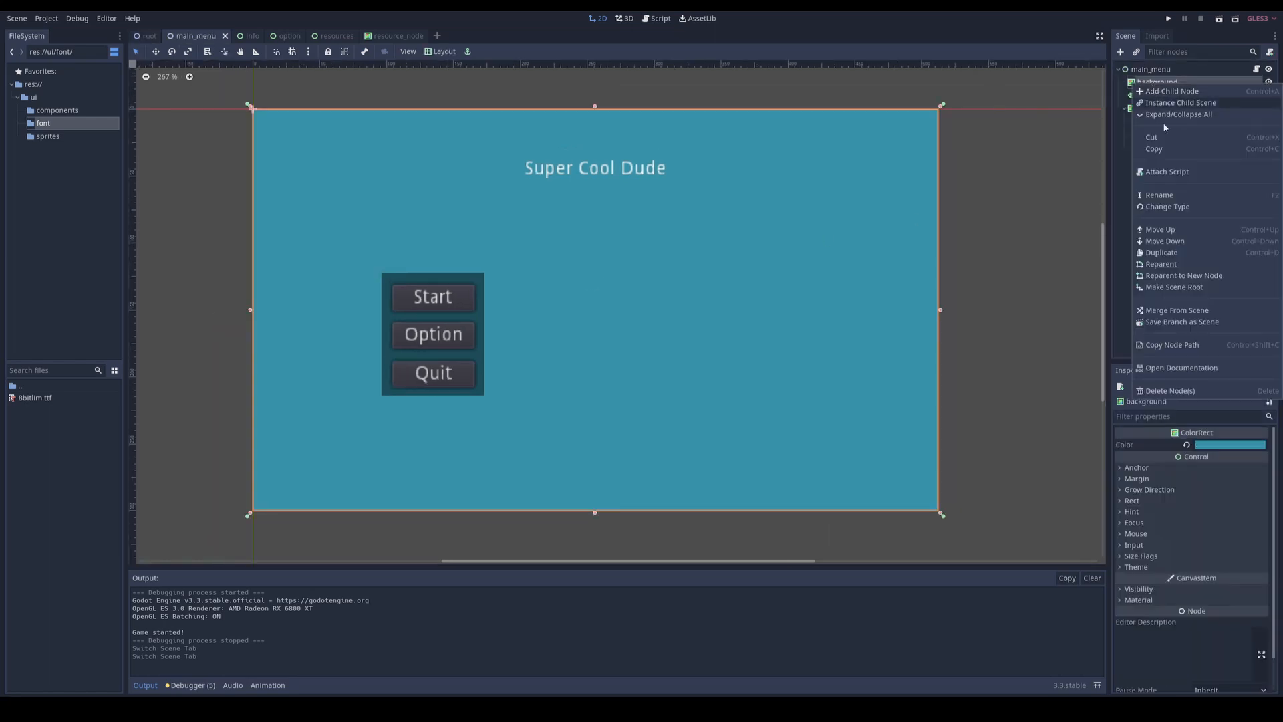
pyautogui.click(1161, 207)
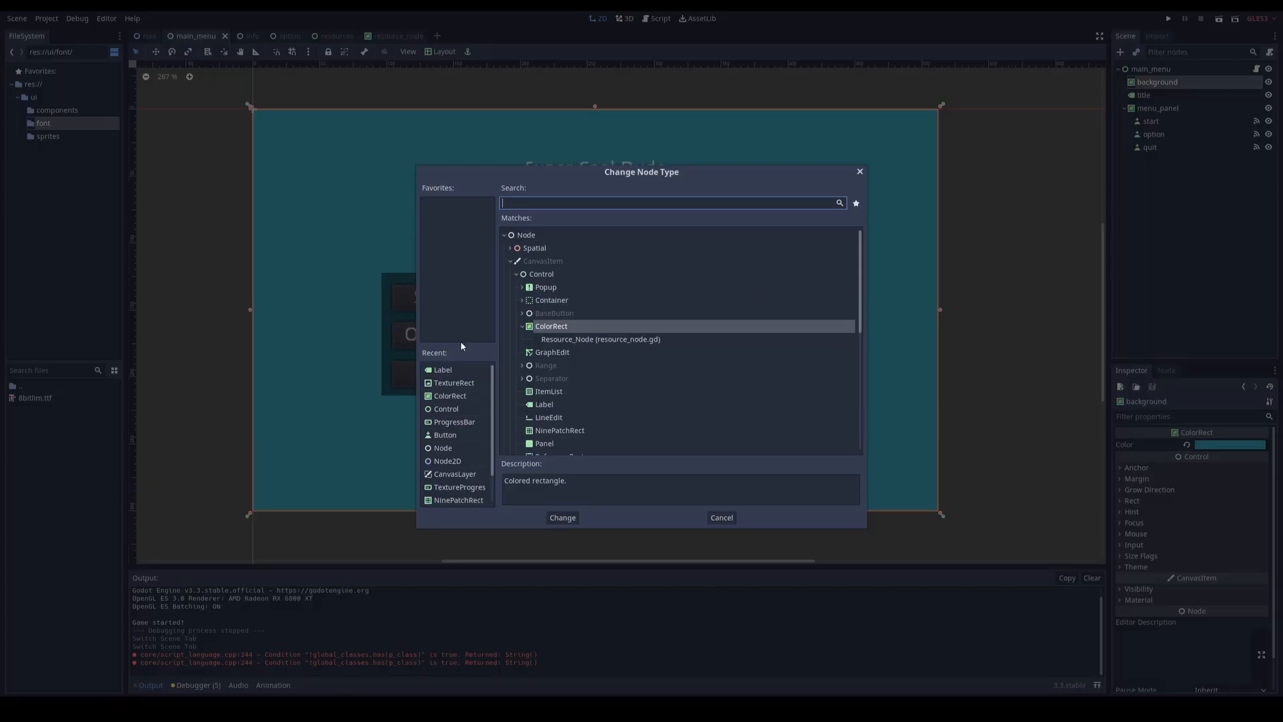
pyautogui.doubleClick(451, 383)
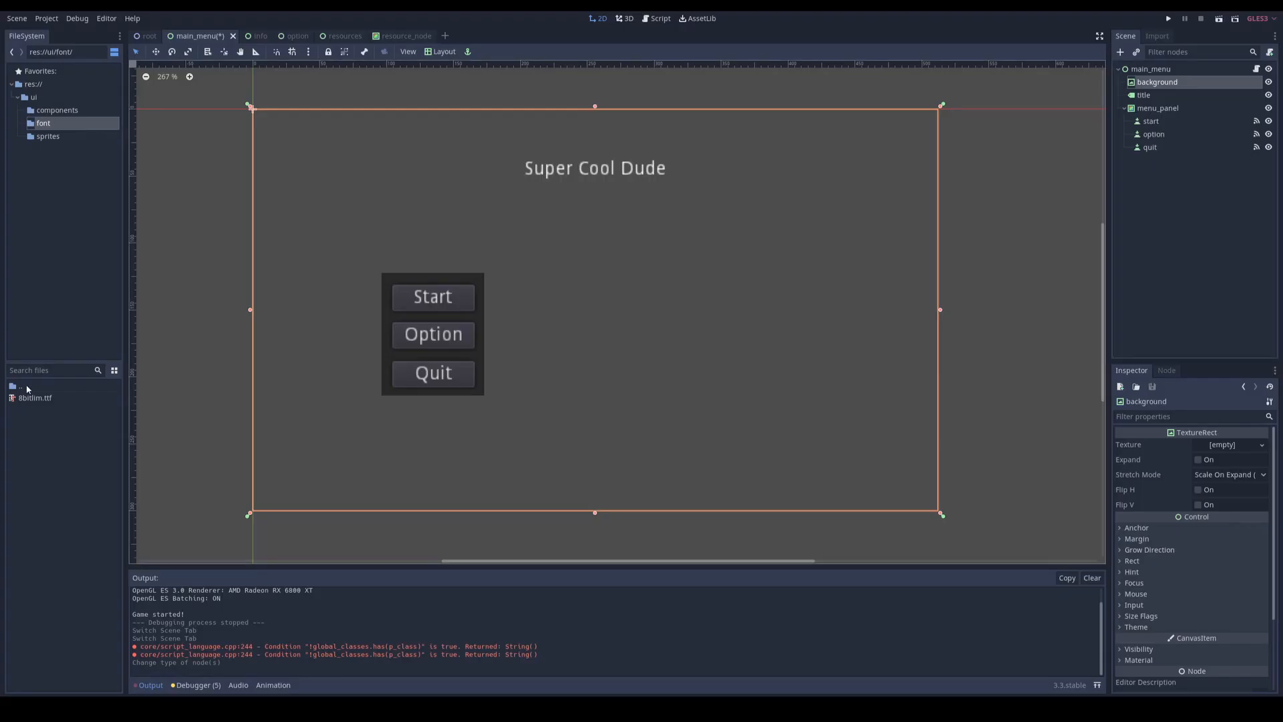
# Step: Reimport all the PNG images in the sprites folder with the 2D Pixel texture preset
pyautogui.doubleClick(20, 387)
pyautogui.doubleClick(30, 423)
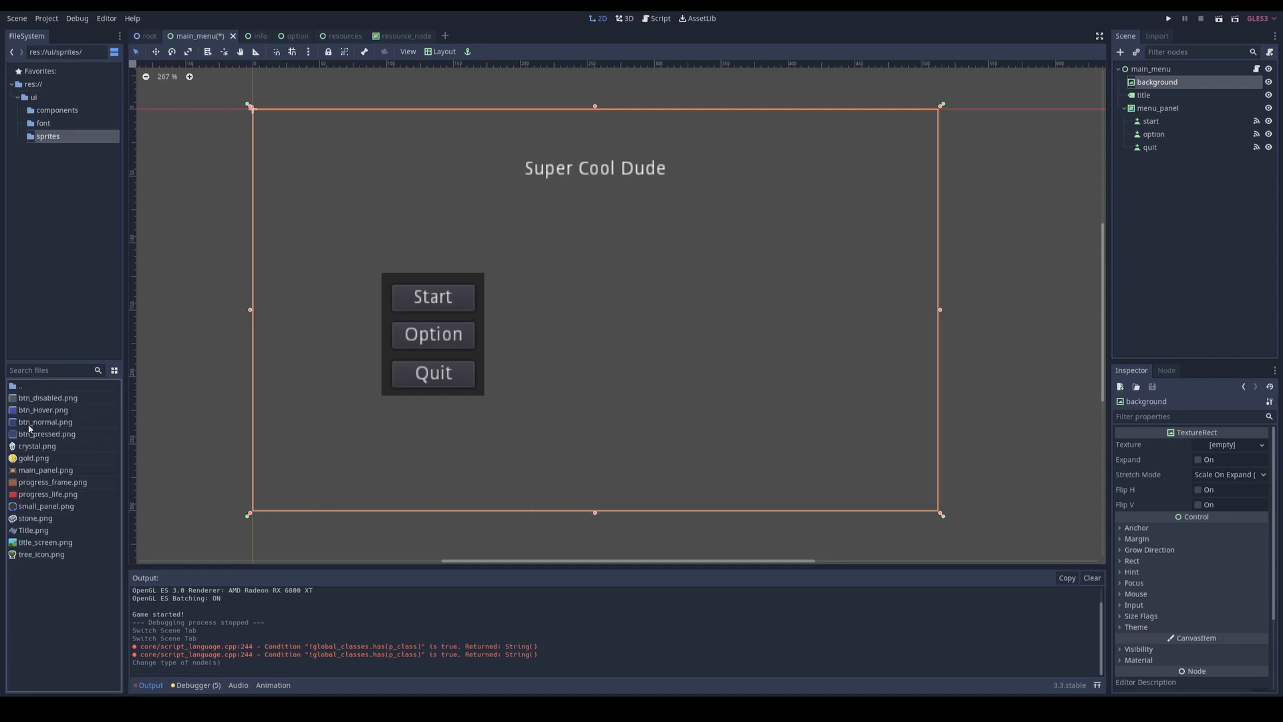
pyautogui.click(43, 403)
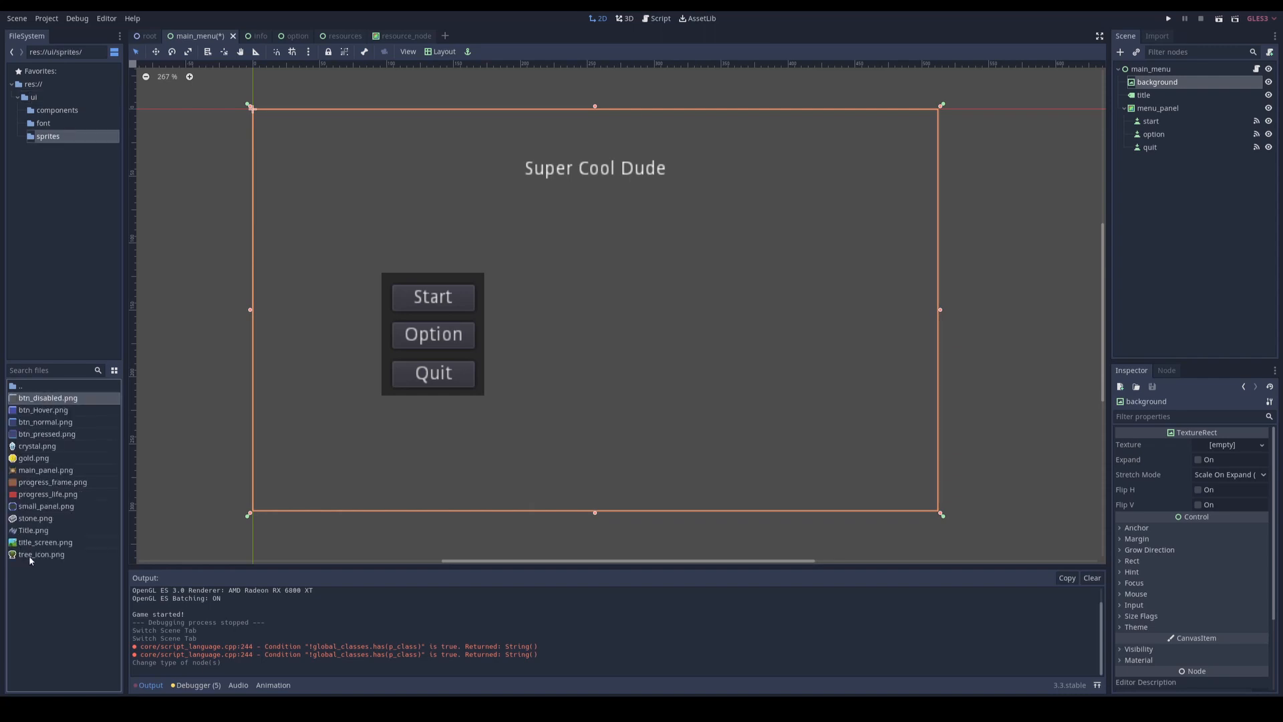
pyautogui.keyDown('shift'); pyautogui.click(33, 552); pyautogui.keyUp('shift')
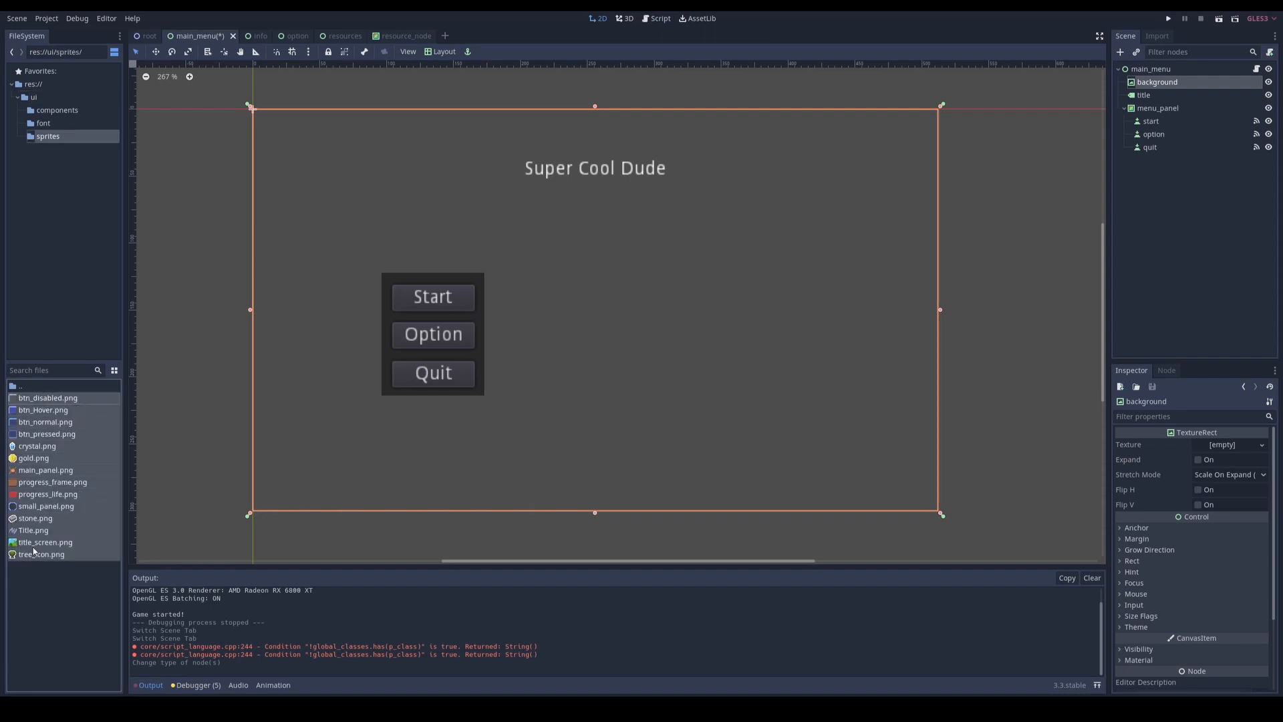
pyautogui.click(1158, 37)
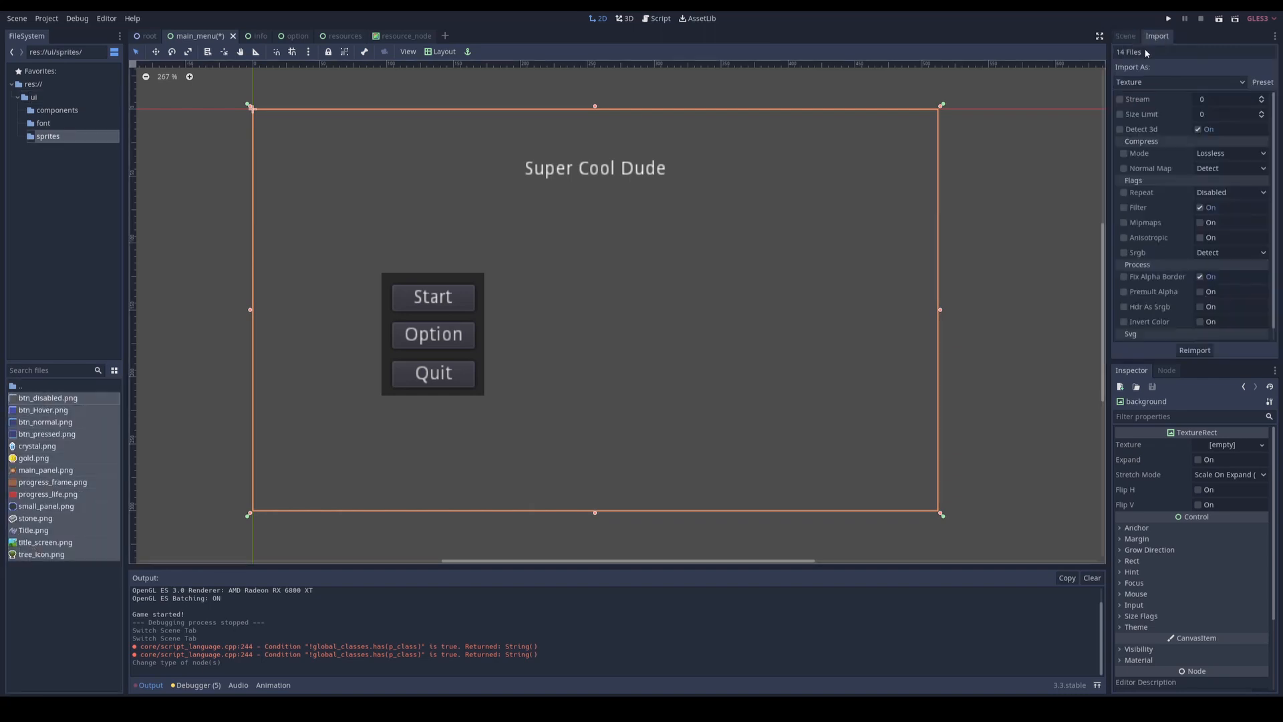
pyautogui.click(1262, 82)
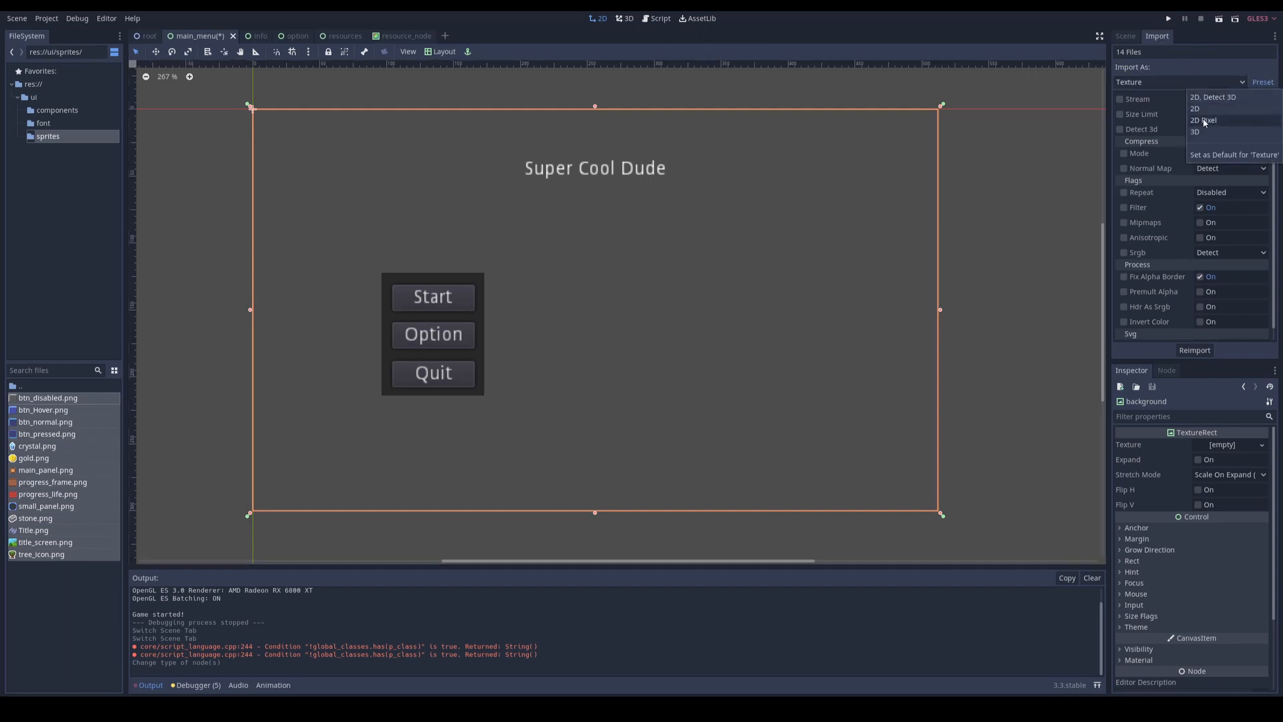
pyautogui.click(1206, 123)
pyautogui.click(1198, 353)
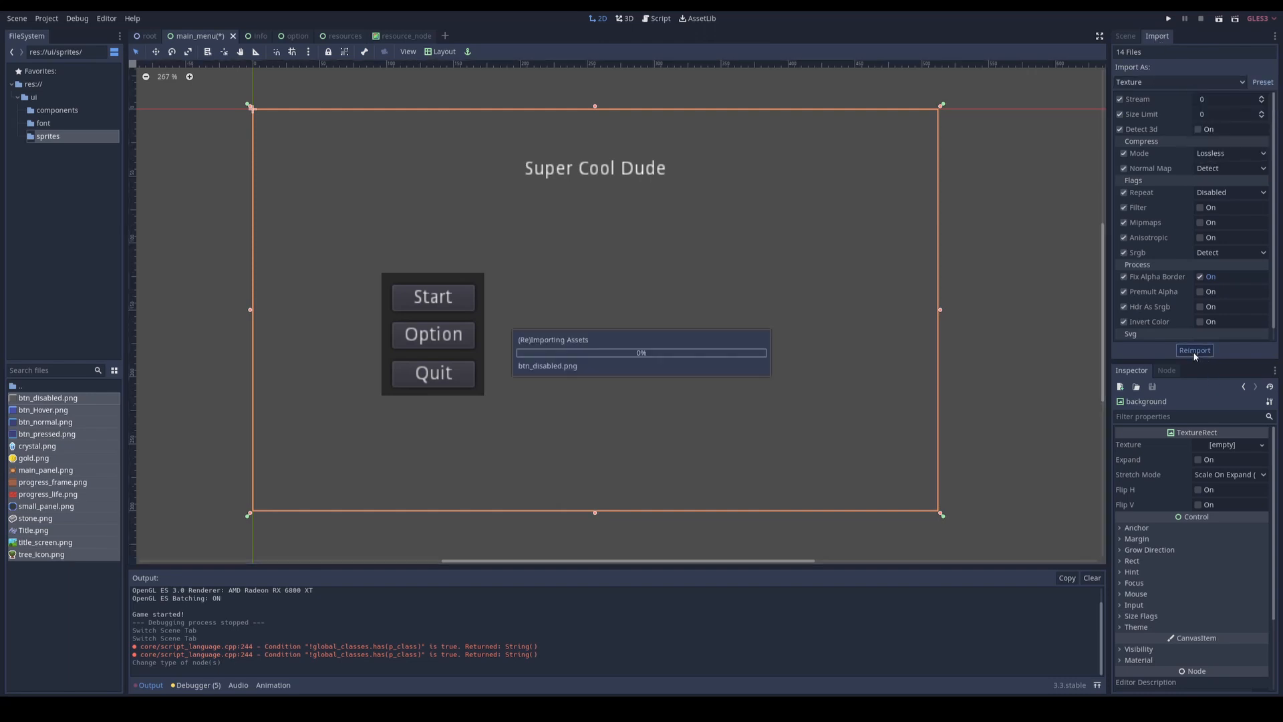
# Step: Assign title_screen.png as the background node's texture and enable Expand on it
pyautogui.click(48, 544)
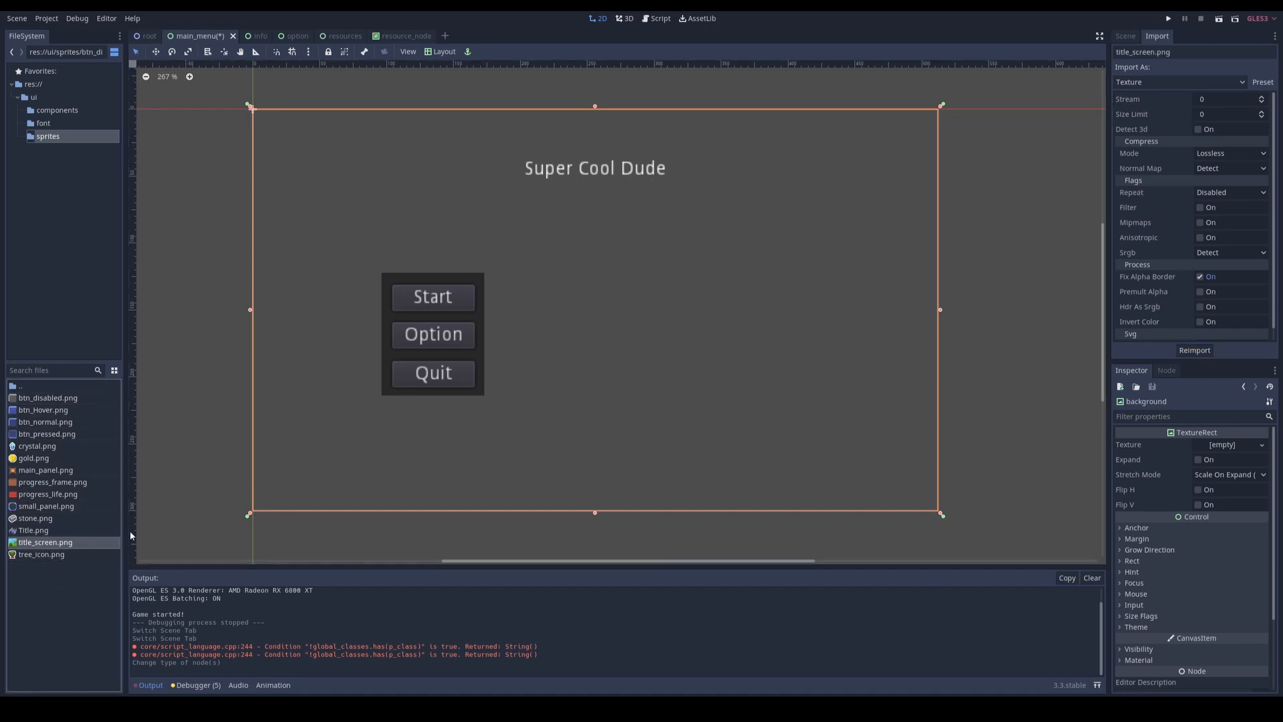
pyautogui.click(1125, 37)
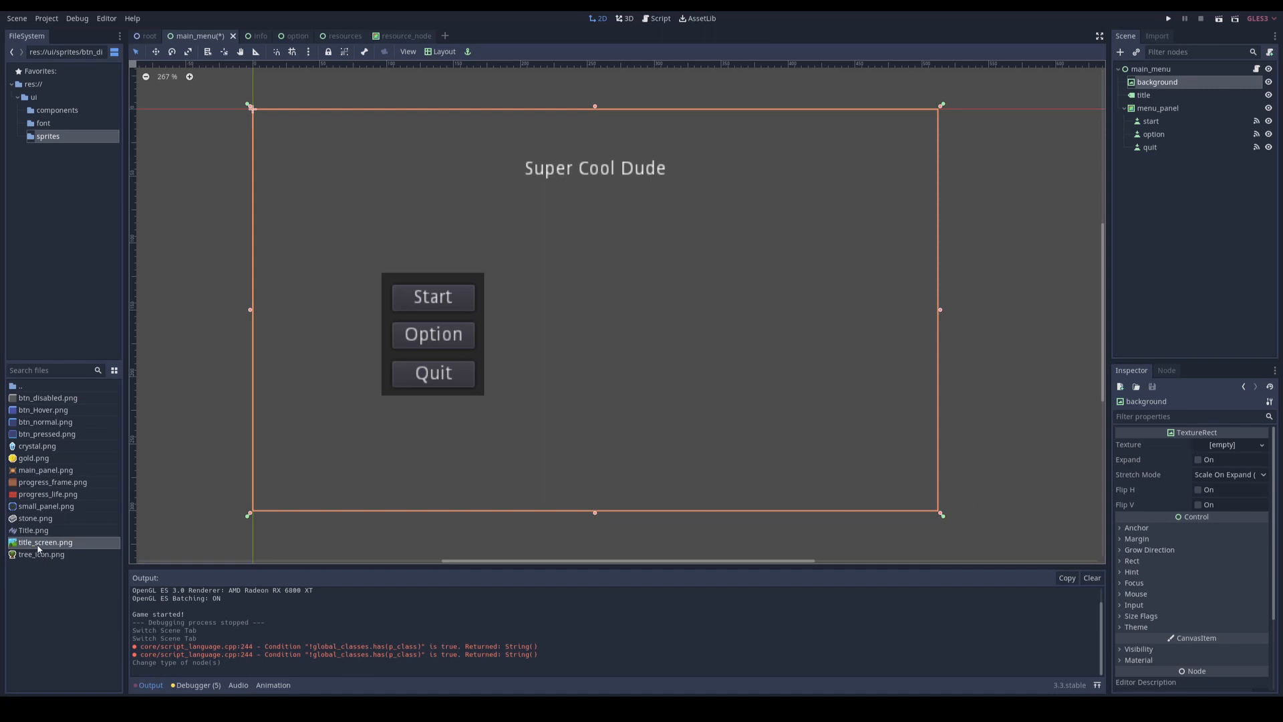
pyautogui.moveTo(38, 549); pyautogui.dragTo(1226, 449)
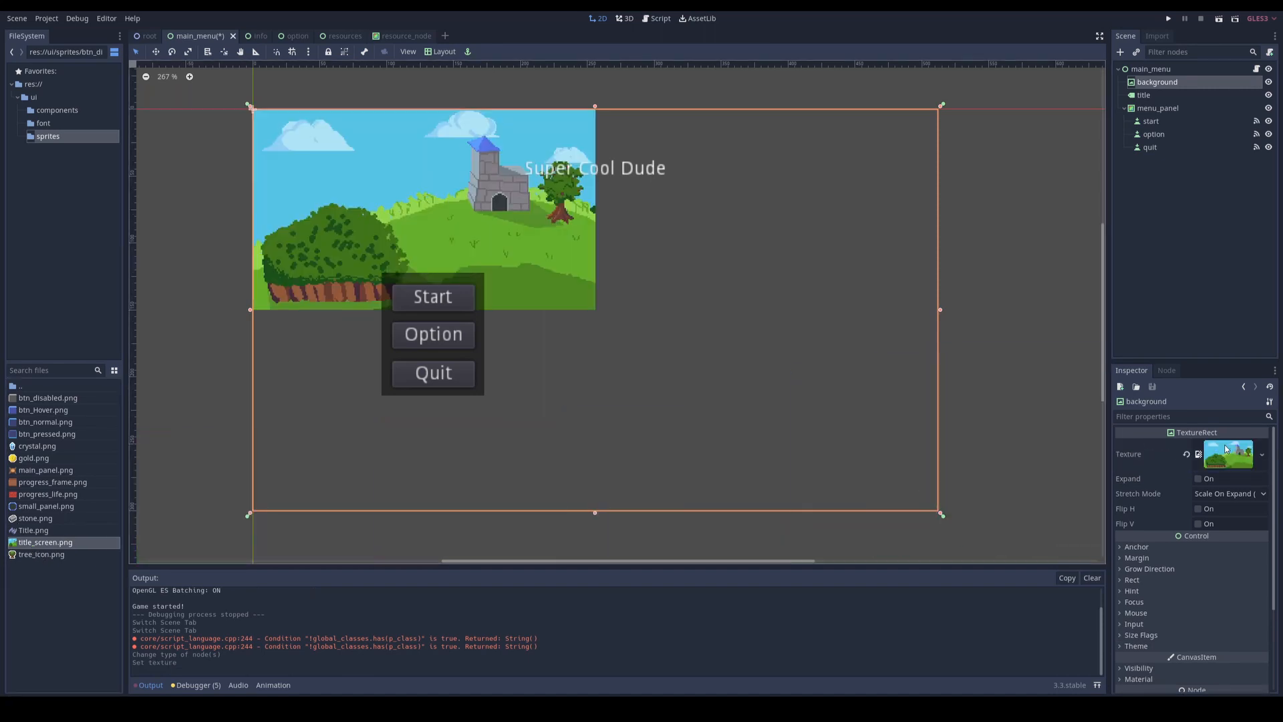
pyautogui.click(1198, 478)
# Step: Change the title node's type to TextureRect and assign Title.png as its texture
pyautogui.click(591, 185)
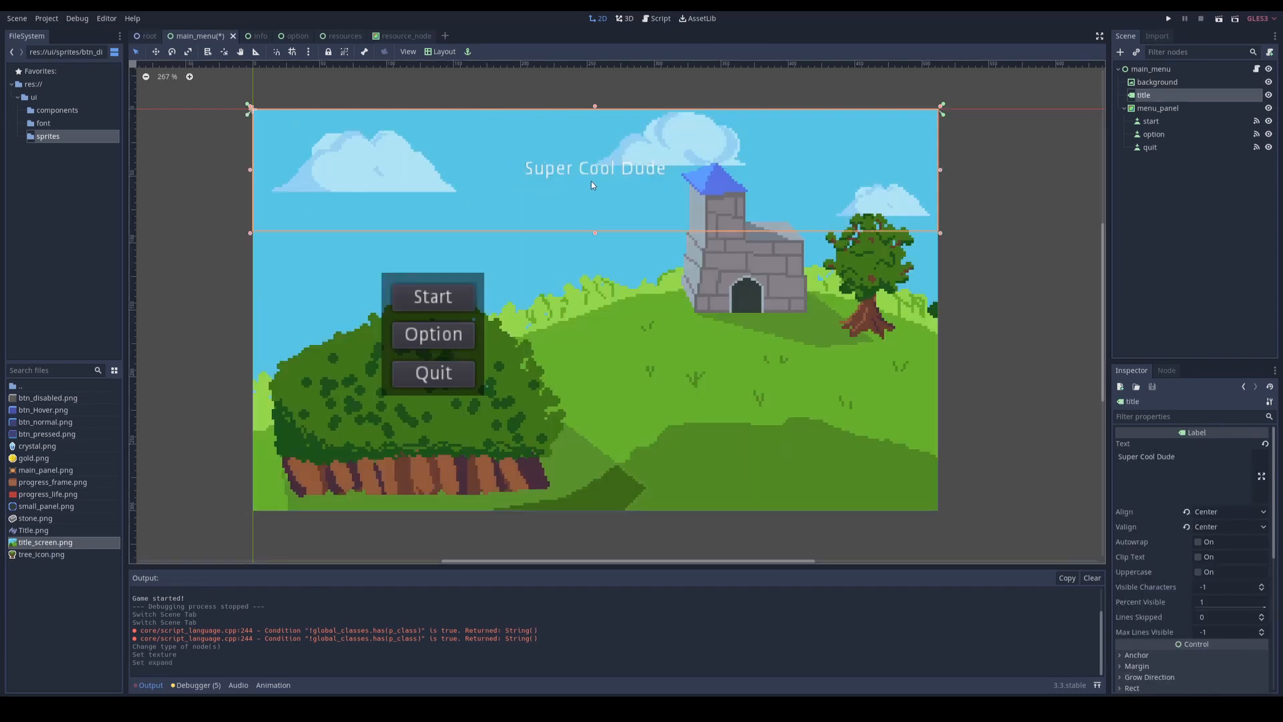
pyautogui.rightClick(1149, 98)
pyautogui.click(1173, 219)
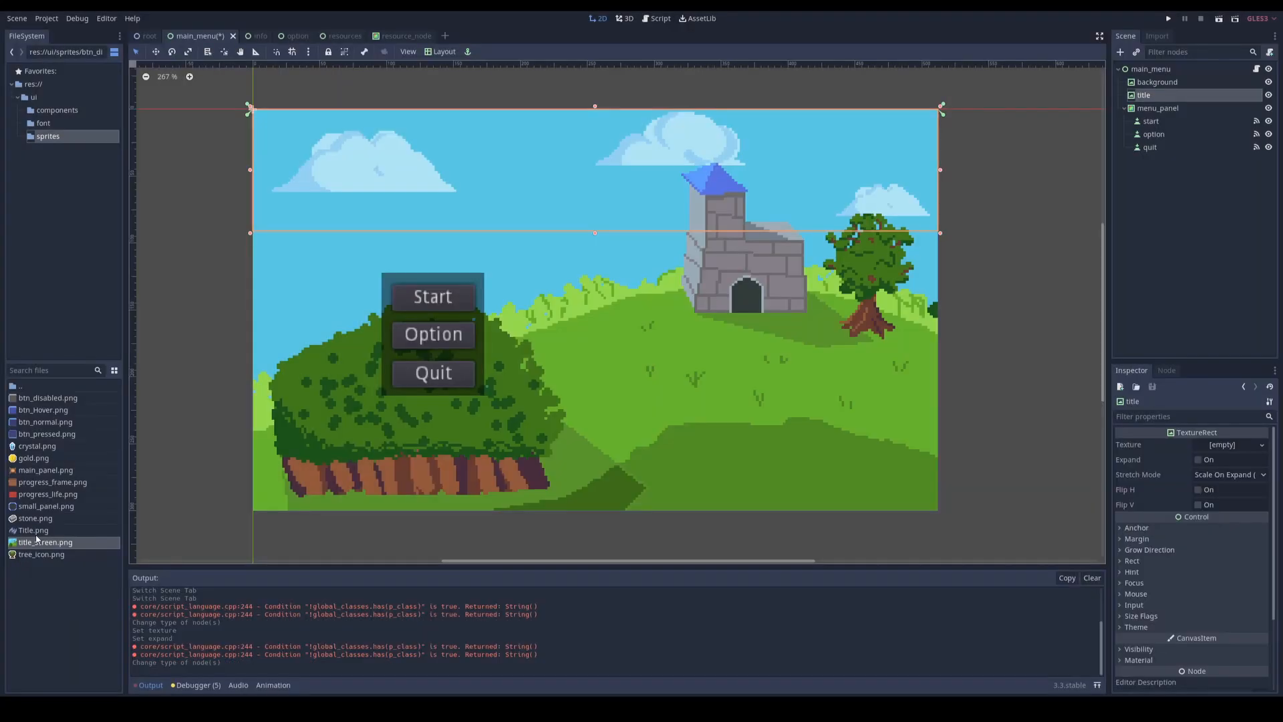
pyautogui.moveTo(30, 535); pyautogui.dragTo(1219, 463)
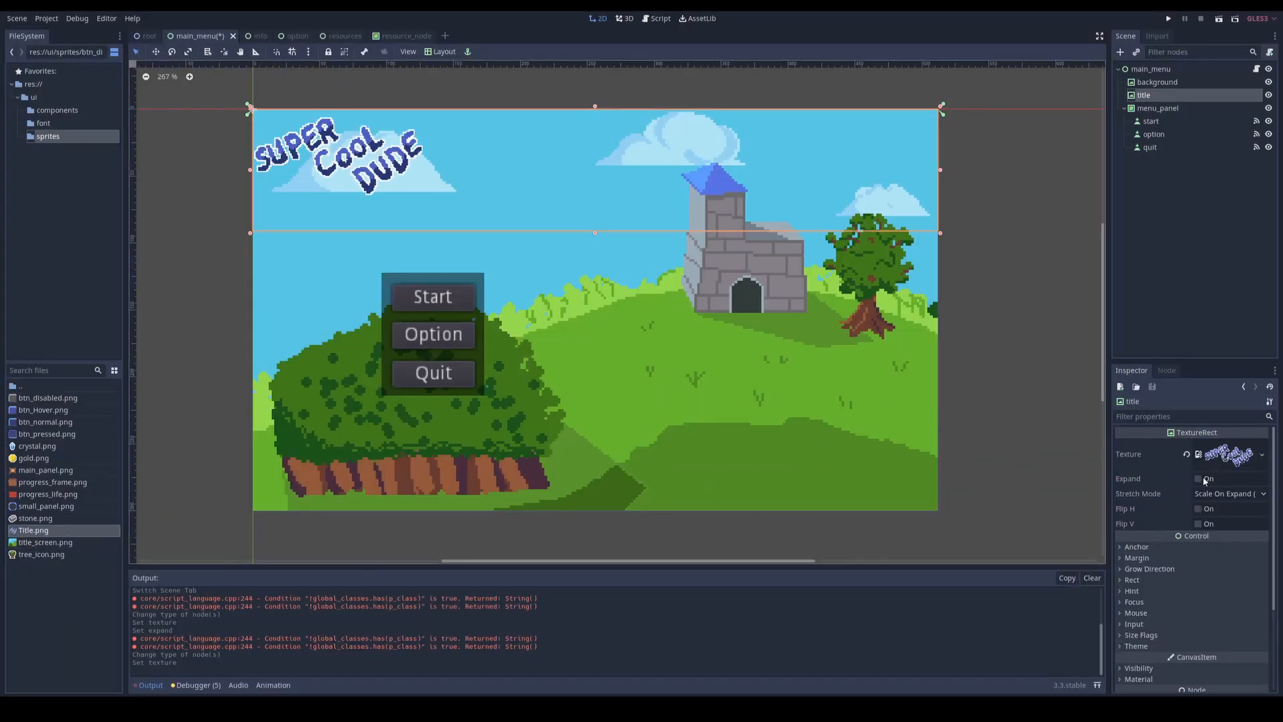
# Step: Enable Expand on the title, set its stretch mode to Keep Aspect Centered and make its rectangle slightly taller
pyautogui.click(1199, 479)
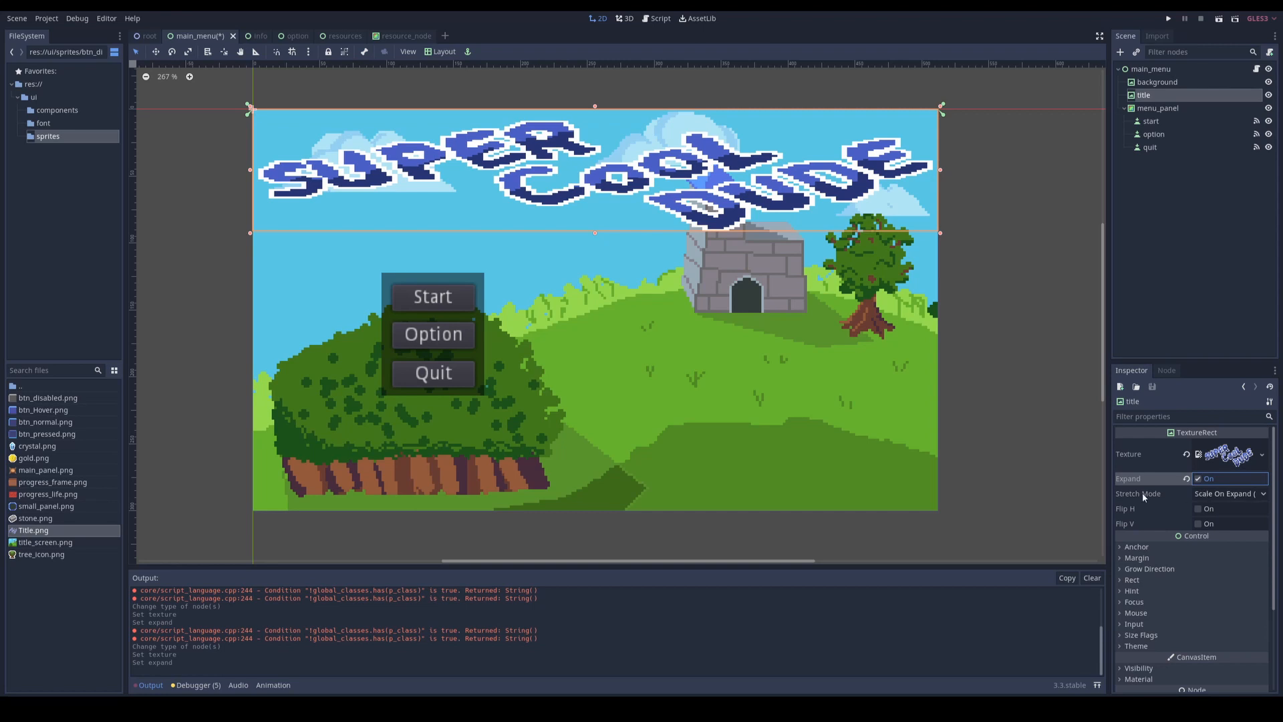
pyautogui.click(1203, 494)
pyautogui.click(1213, 554)
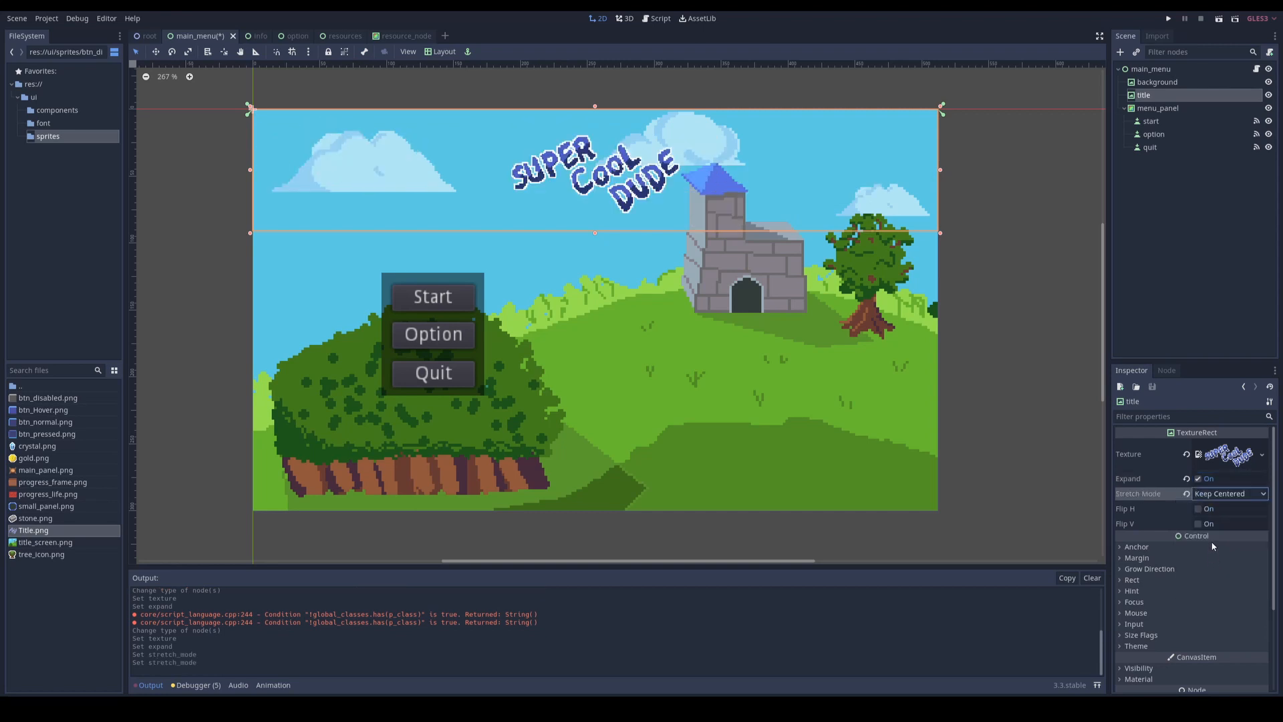
pyautogui.click(1219, 495)
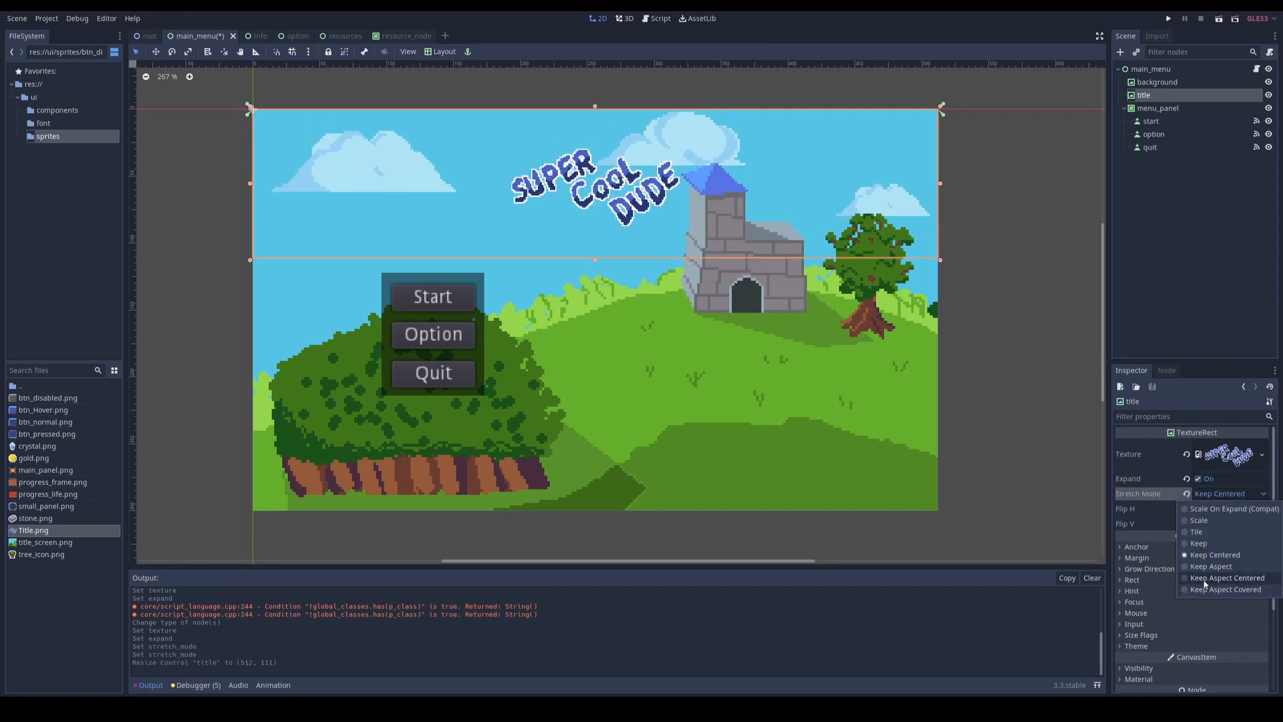
pyautogui.click(1203, 579)
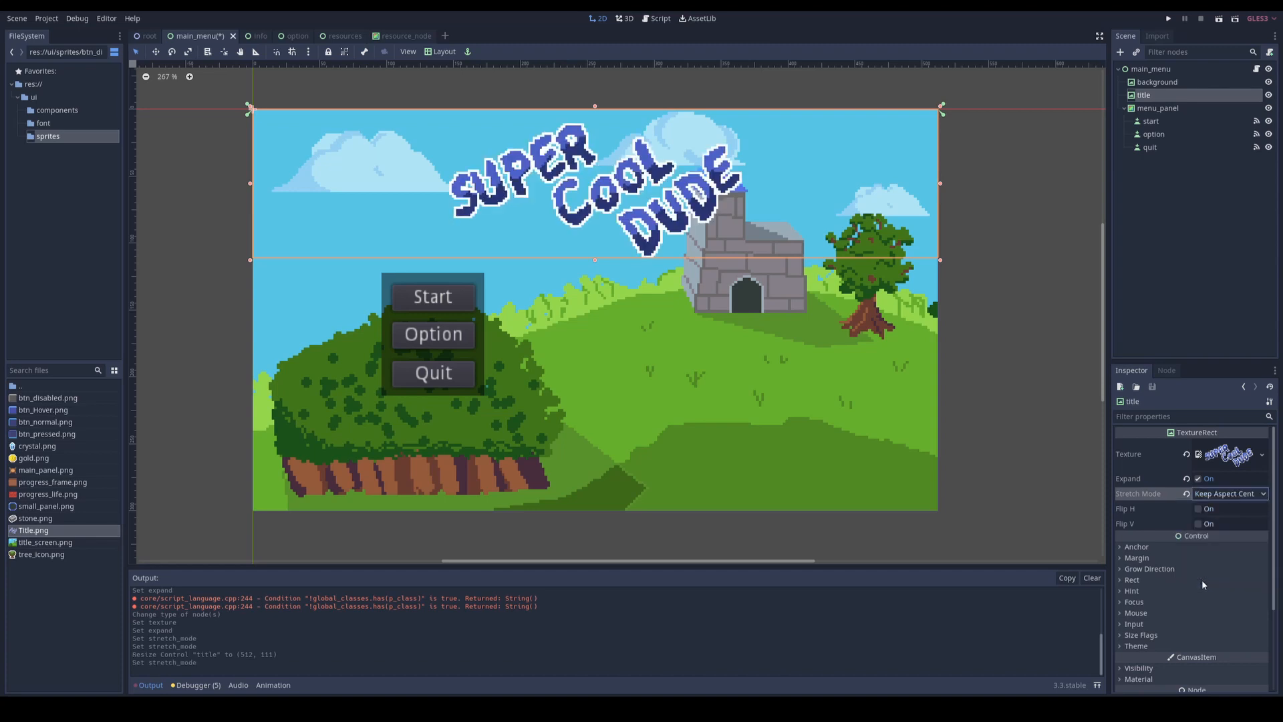
pyautogui.moveTo(595, 260)
pyautogui.mouseDown()
pyautogui.moveTo(592, 270)
pyautogui.moveTo(592, 249)
pyautogui.moveTo(590, 272)
pyautogui.moveTo(590, 244)
pyautogui.moveTo(590, 266)
pyautogui.mouseUp()
# Step: Change the menu_panel node's type to NinePatchRect and assign main_panel.png as its texture
pyautogui.click(480, 296)
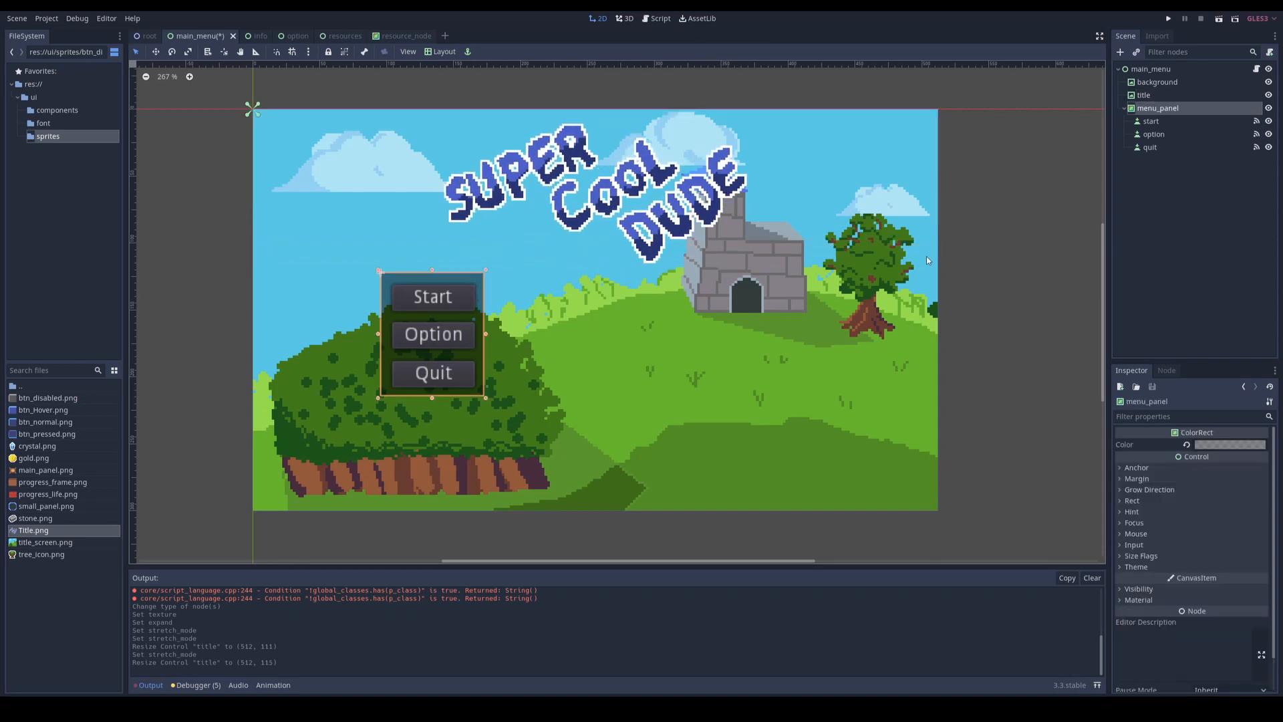
pyautogui.rightClick(1161, 112)
pyautogui.click(1176, 235)
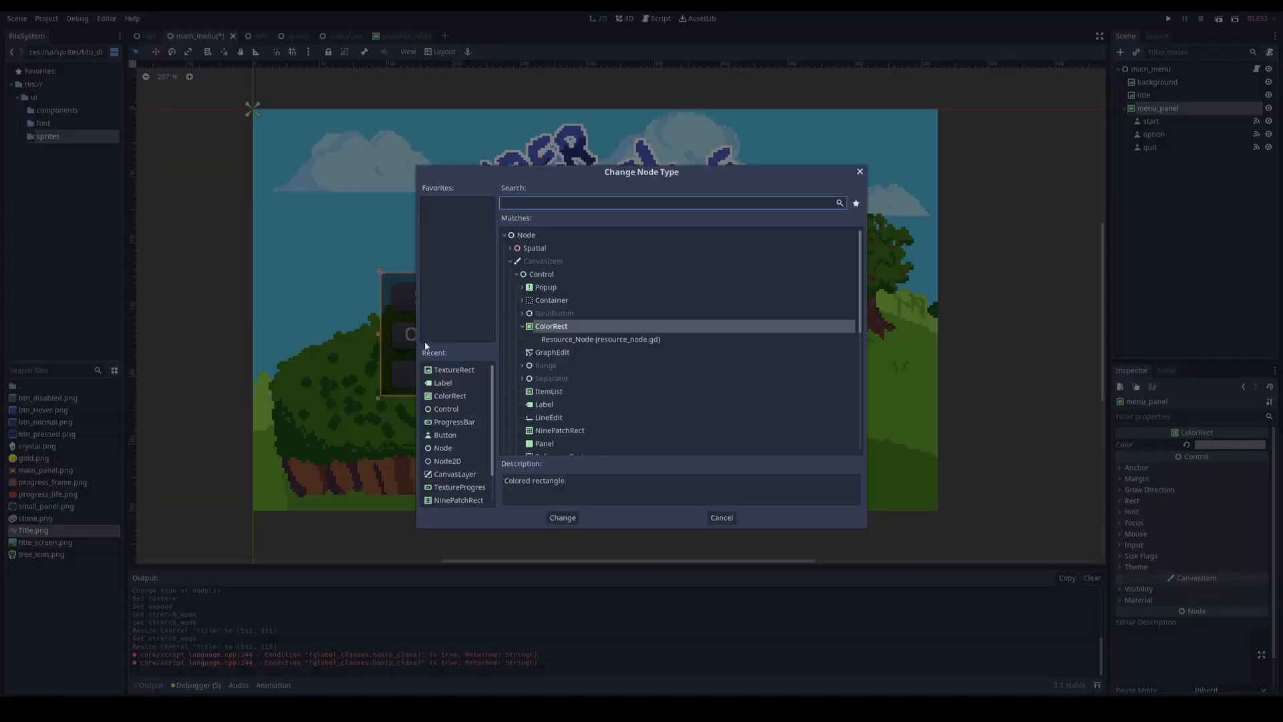
pyautogui.write('nine')
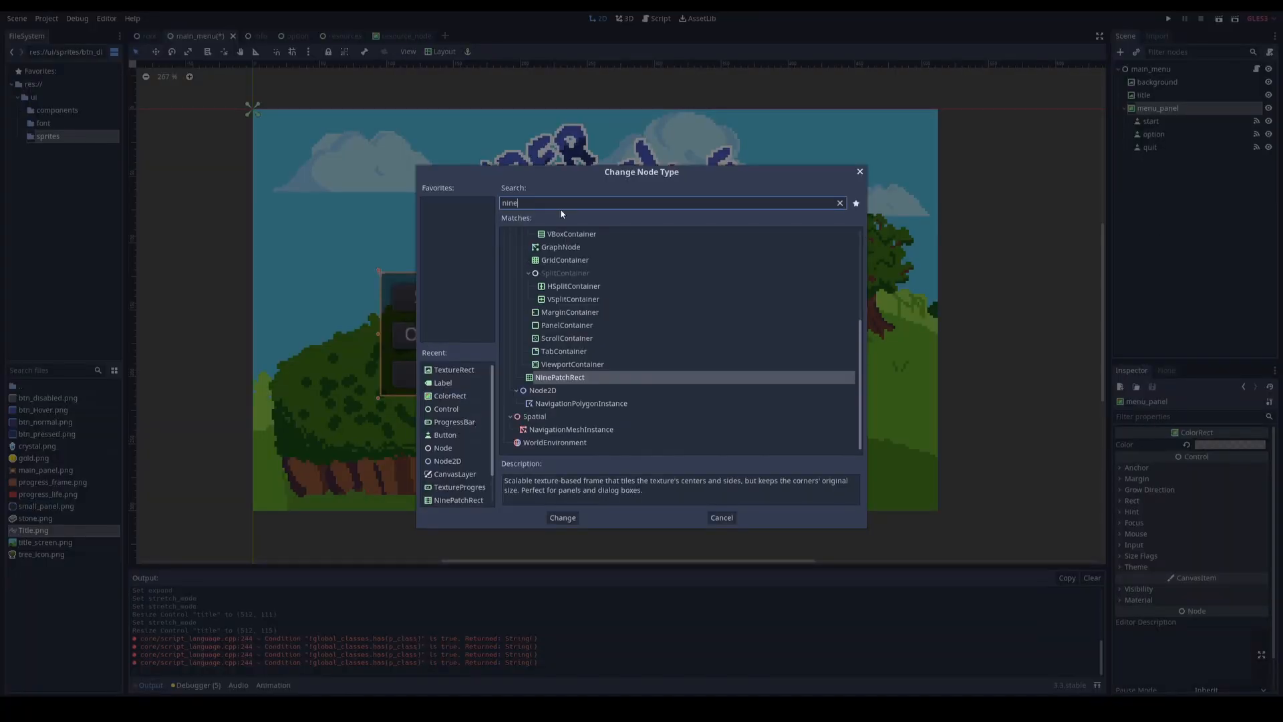
pyautogui.doubleClick(556, 378)
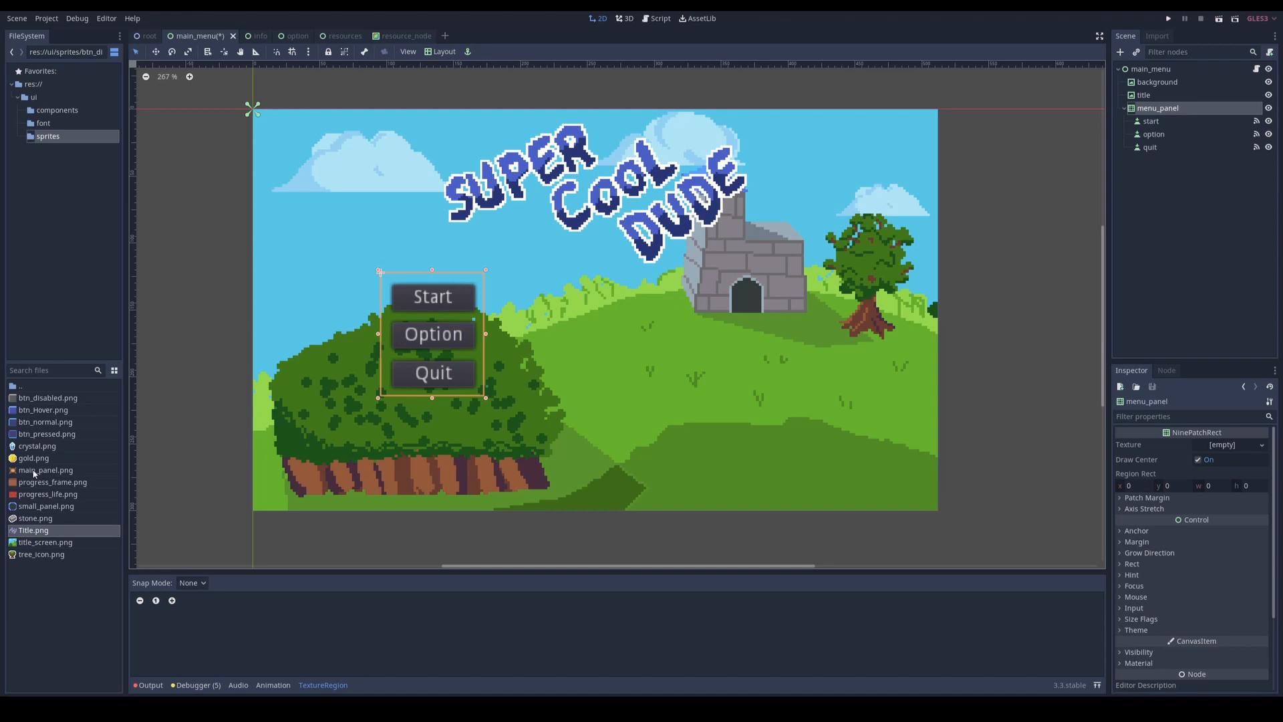
pyautogui.moveTo(33, 474); pyautogui.dragTo(1230, 444)
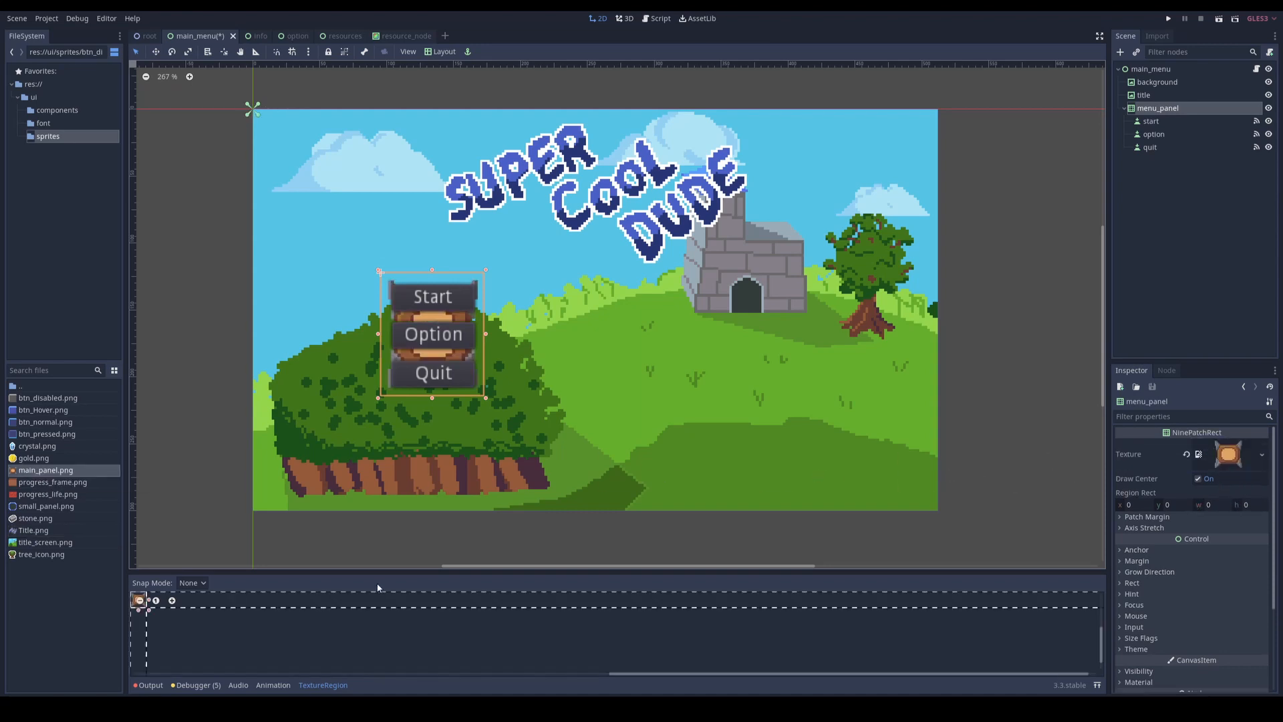
# Step: Set menu_panel's nine-patch margins in the texture region so all four guides enclose the plain centre of the panel texture
pyautogui.moveTo(216, 616); pyautogui.dragTo(601, 601, button='middle')
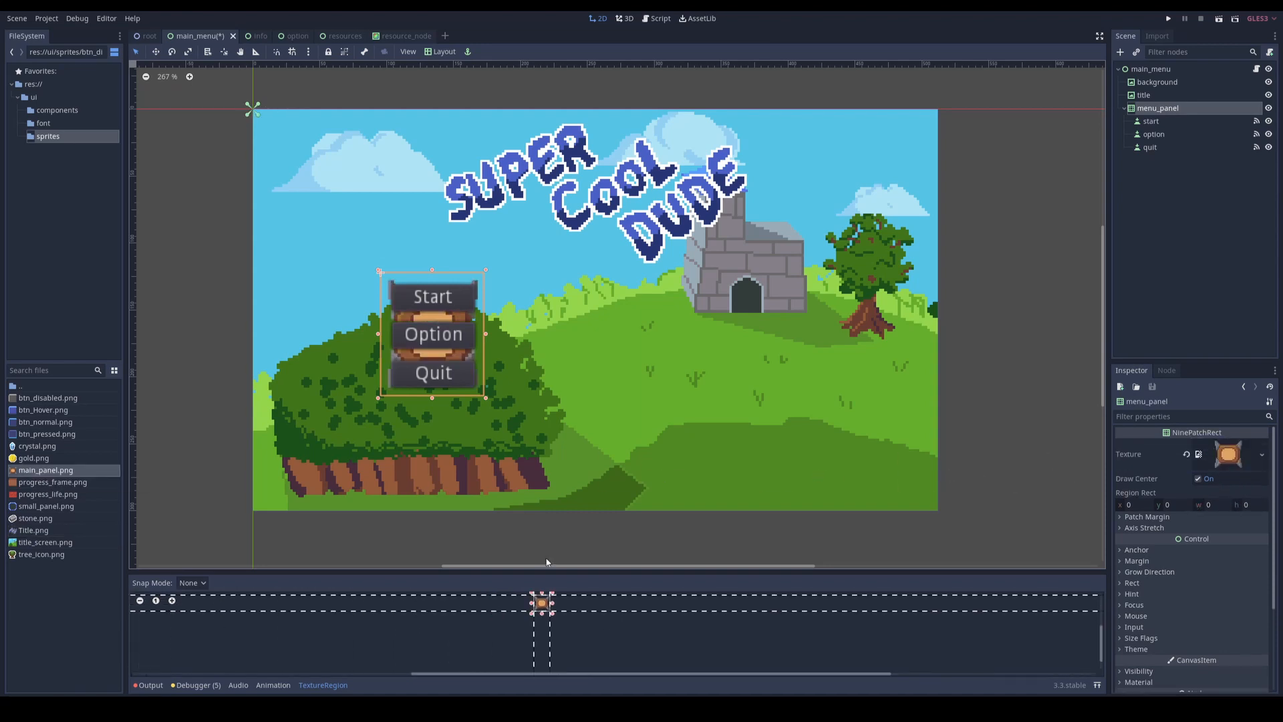
pyautogui.moveTo(571, 573); pyautogui.dragTo(571, 401)
pyautogui.scroll(5, 566, 491)
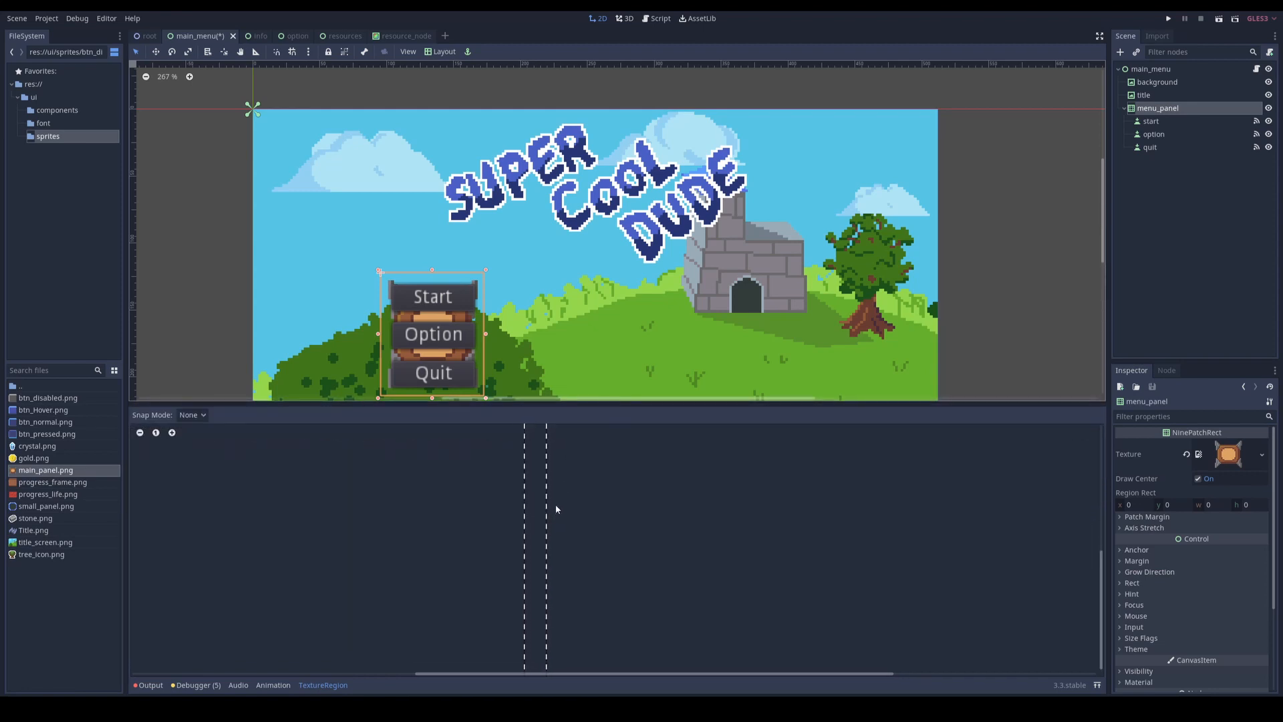
pyautogui.moveTo(559, 512); pyautogui.dragTo(615, 624, button='middle')
pyautogui.scroll(15, 591, 551)
pyautogui.moveTo(622, 569)
pyautogui.mouseDown(button='middle')
pyautogui.moveTo(616, 558)
pyautogui.moveTo(631, 569)
pyautogui.mouseUp(button='middle')
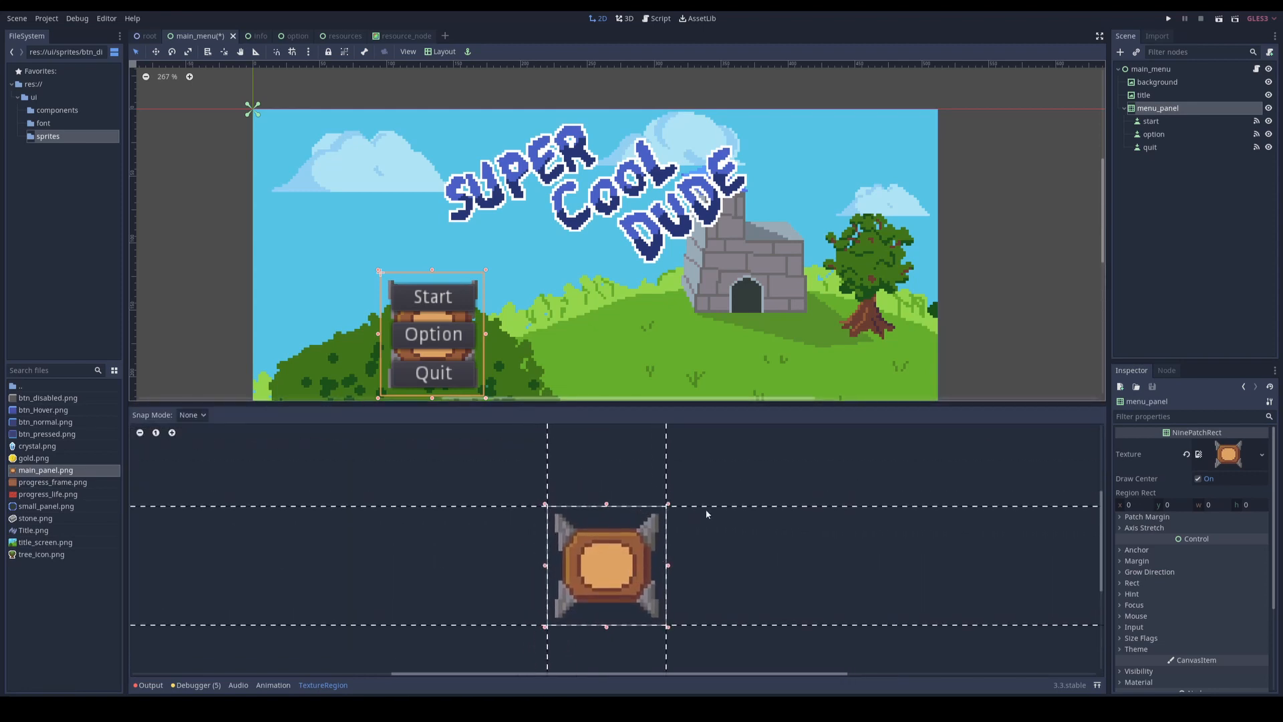
pyautogui.moveTo(719, 511); pyautogui.dragTo(722, 559)
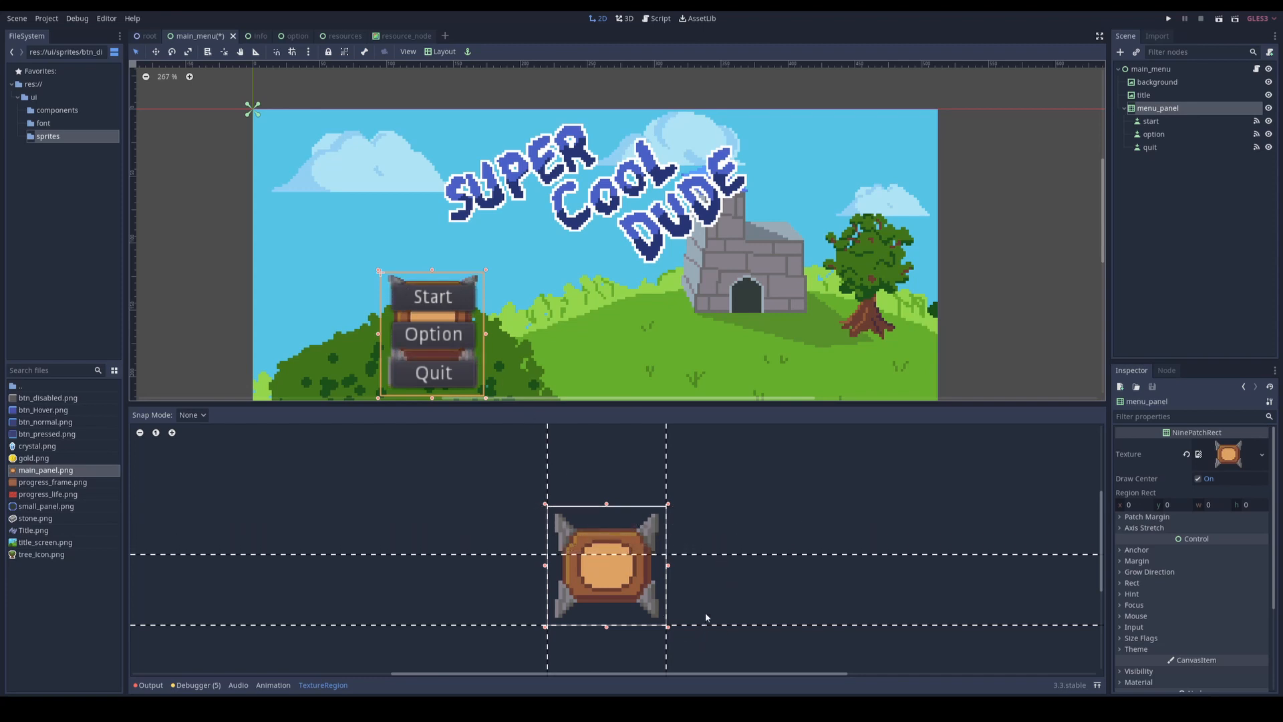
pyautogui.moveTo(705, 617); pyautogui.dragTo(699, 571)
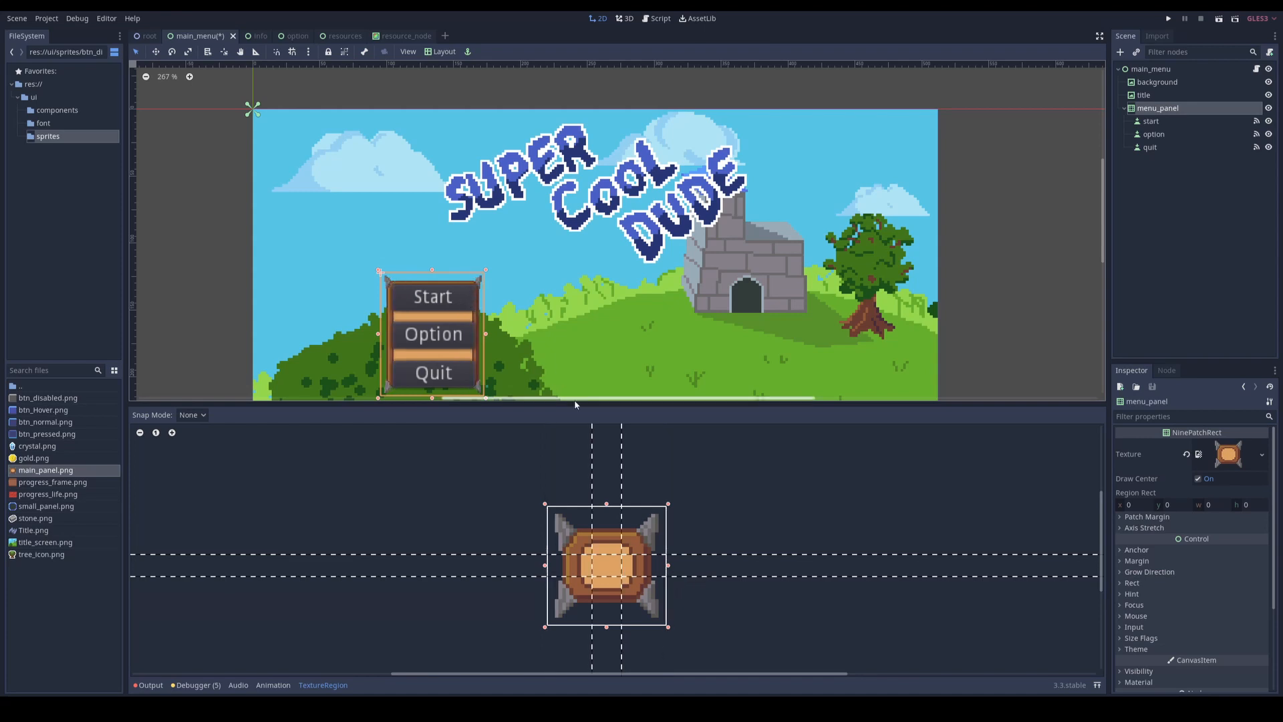
pyautogui.moveTo(576, 405); pyautogui.dragTo(576, 568)
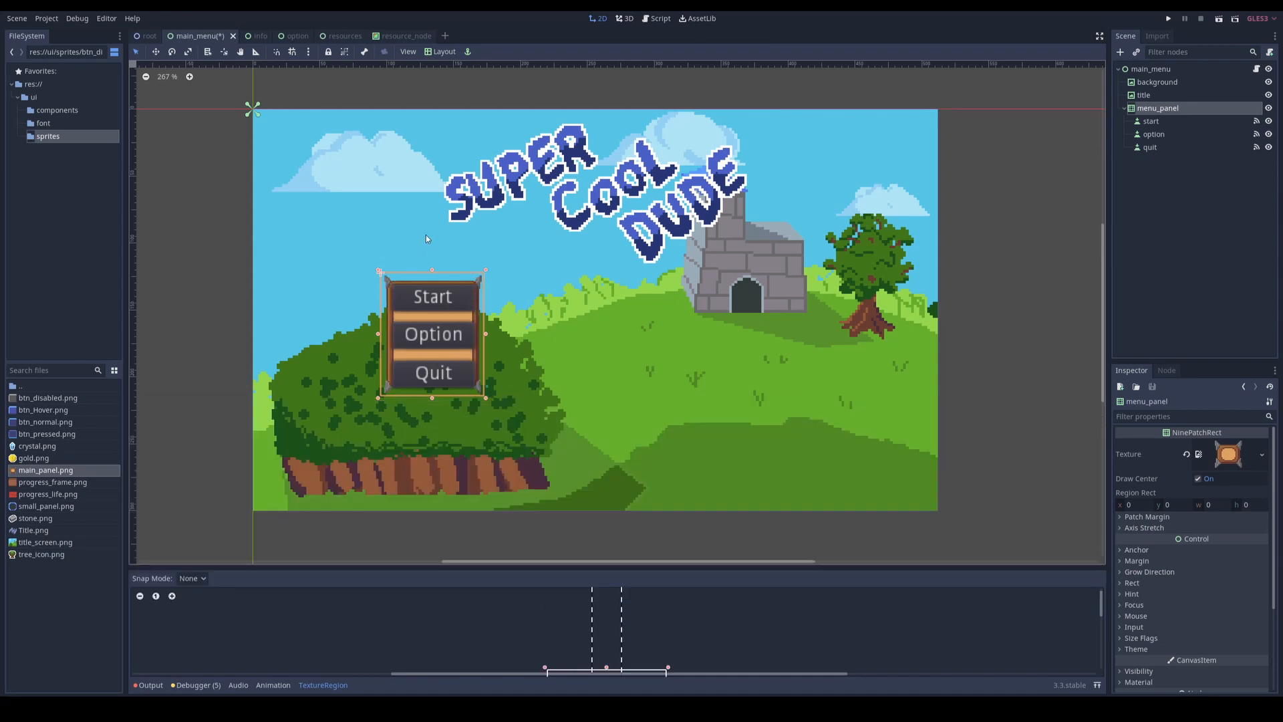
# Step: Shrink and reposition the Start, Option and Quit buttons by hand to fit inside the panel frame
pyautogui.click(453, 301)
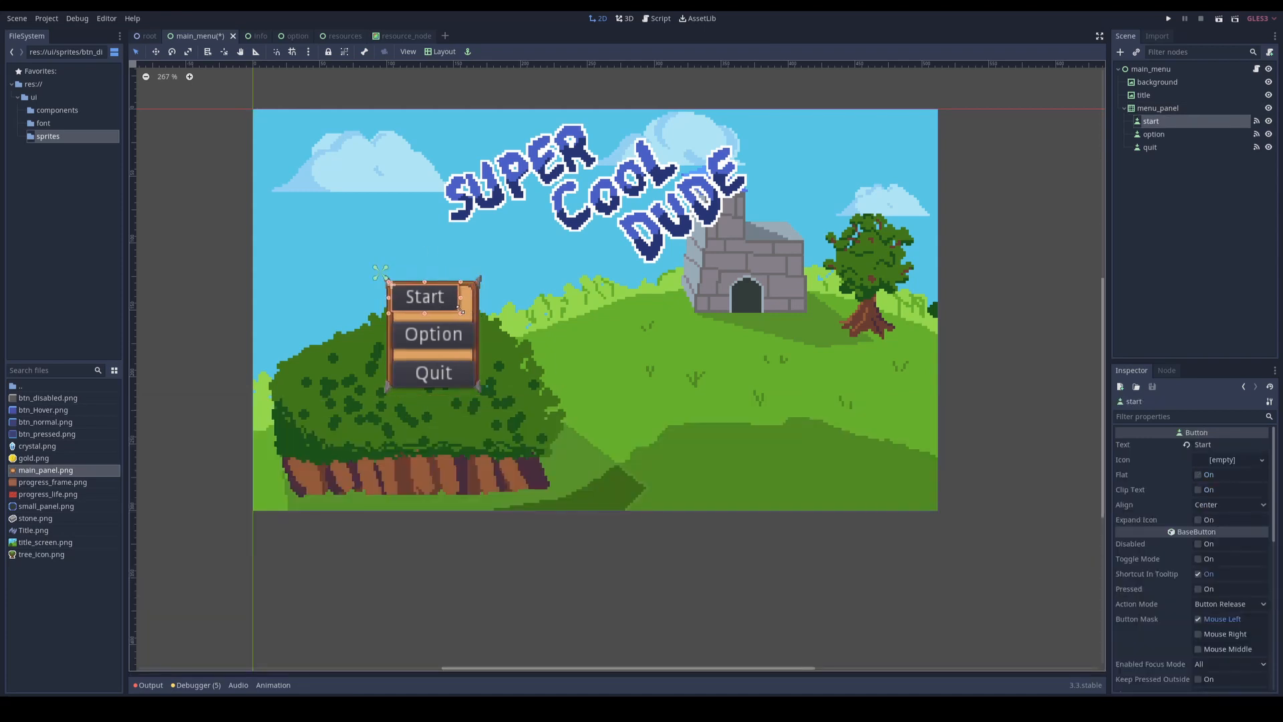
pyautogui.click(457, 378)
pyautogui.moveTo(458, 378); pyautogui.dragTo(457, 375)
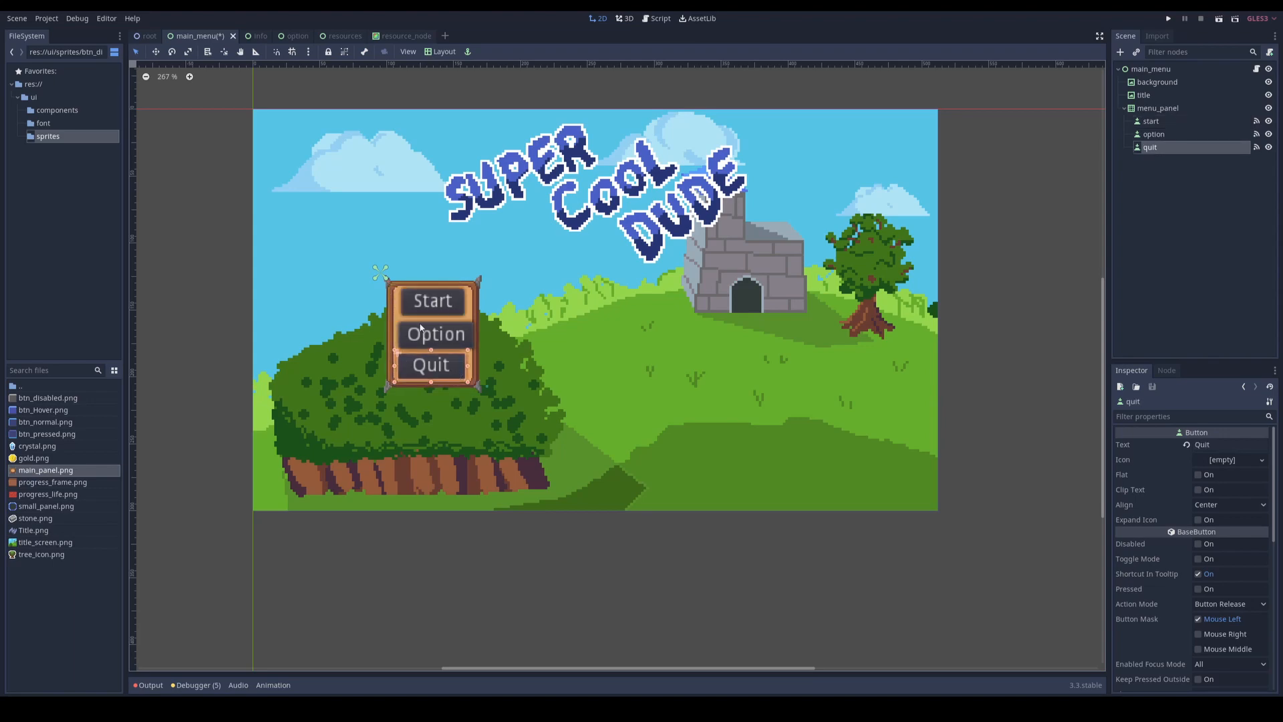
# Step: Add a VBoxContainer under menu_panel and move the start, option and quit buttons into it
pyautogui.scroll(6, 444, 335)
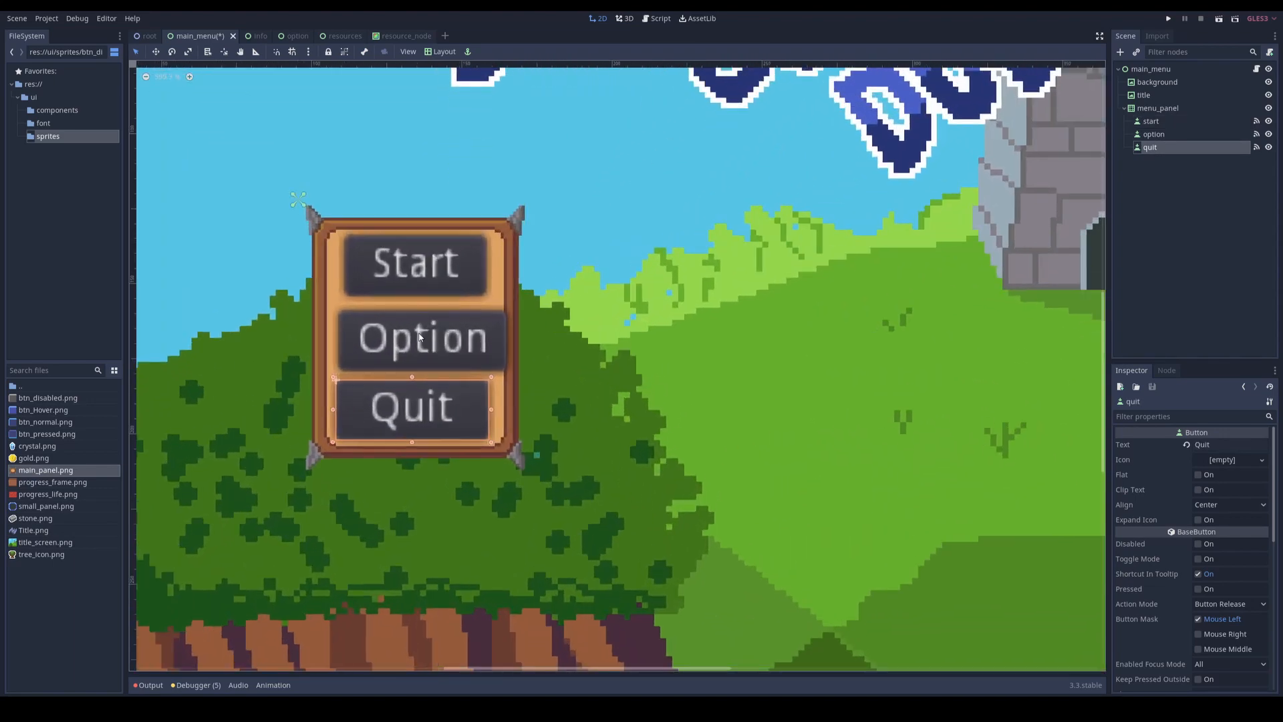
pyautogui.rightClick(1151, 109)
pyautogui.click(1171, 139)
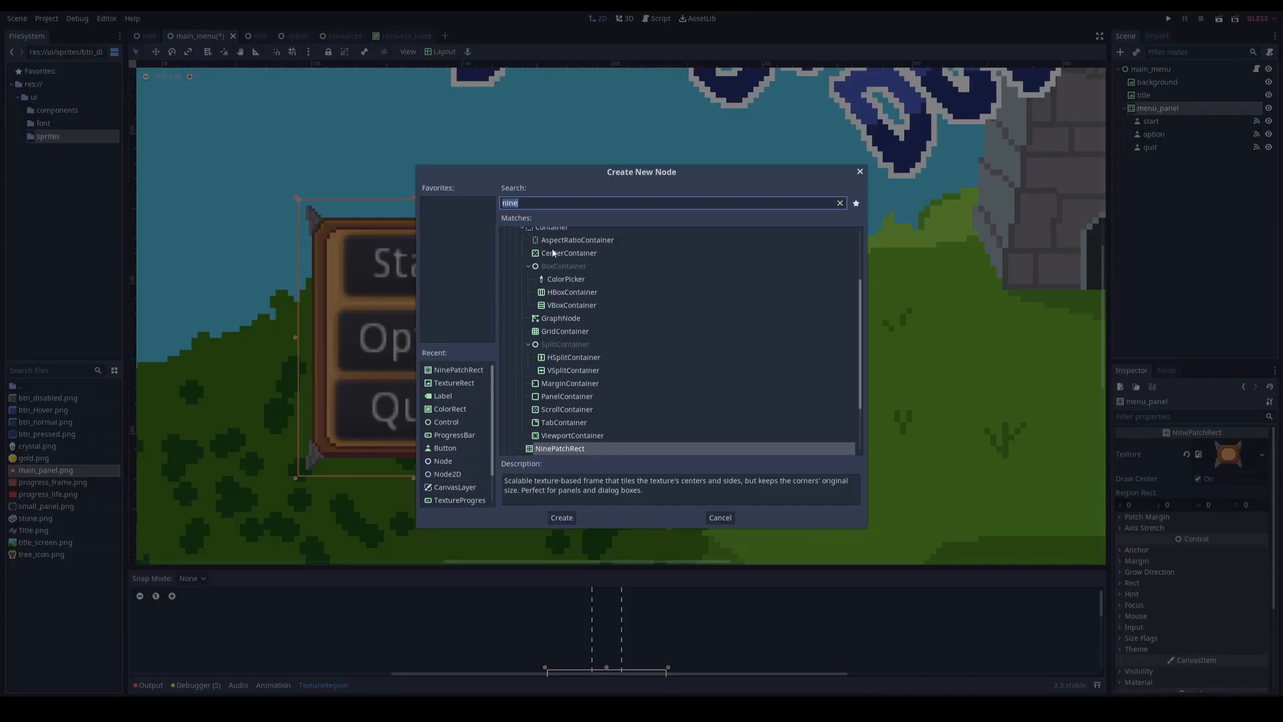
pyautogui.write('vbo')
pyautogui.doubleClick(563, 304)
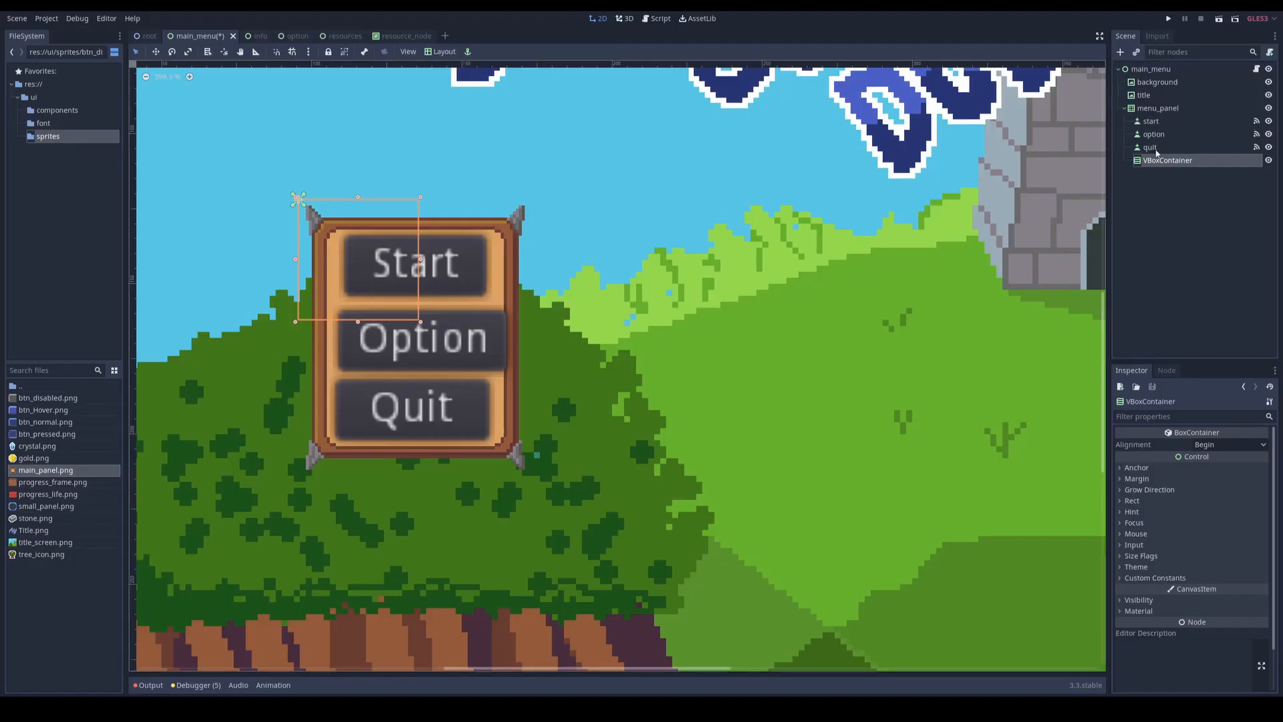
pyautogui.click(1159, 148)
pyautogui.keyDown('shift'); pyautogui.click(1157, 125); pyautogui.keyUp('shift')
pyautogui.moveTo(1157, 136); pyautogui.dragTo(1167, 161)
# Step: Apply the Full Rect layout to the VBoxContainer and shrink its edges to fit inside the panel's wooden frame
pyautogui.click(1144, 121)
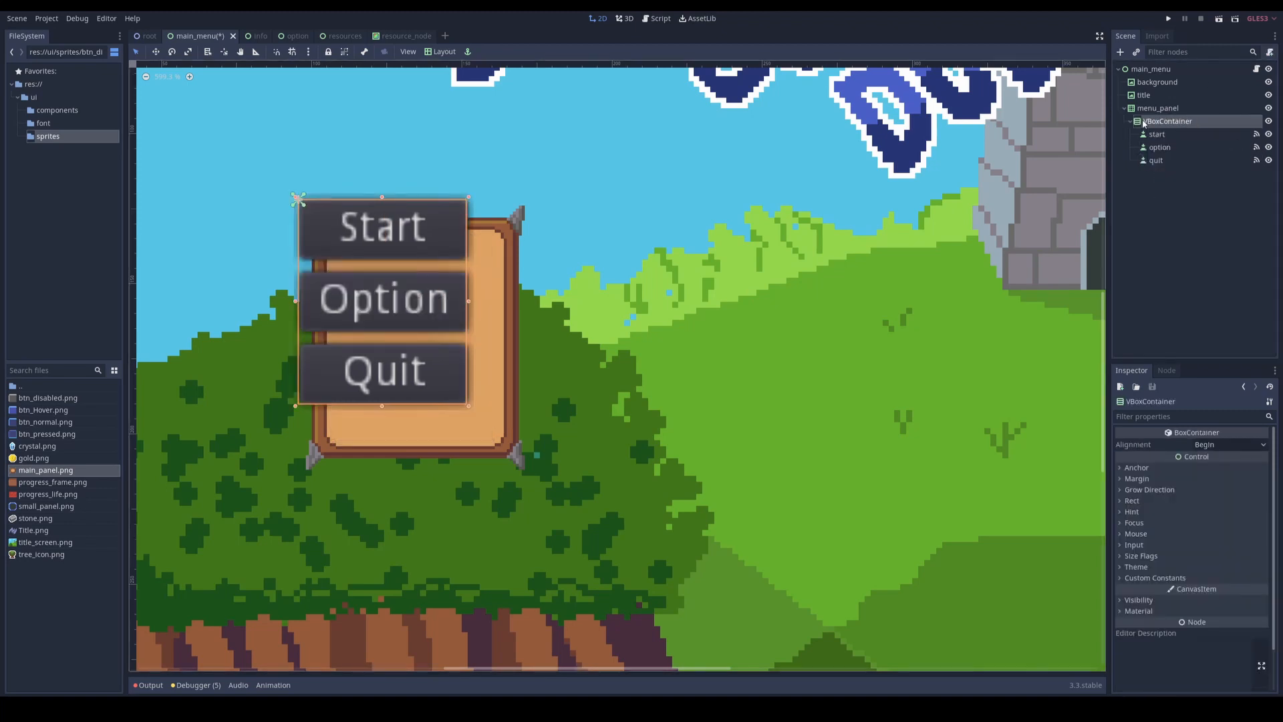
pyautogui.click(444, 52)
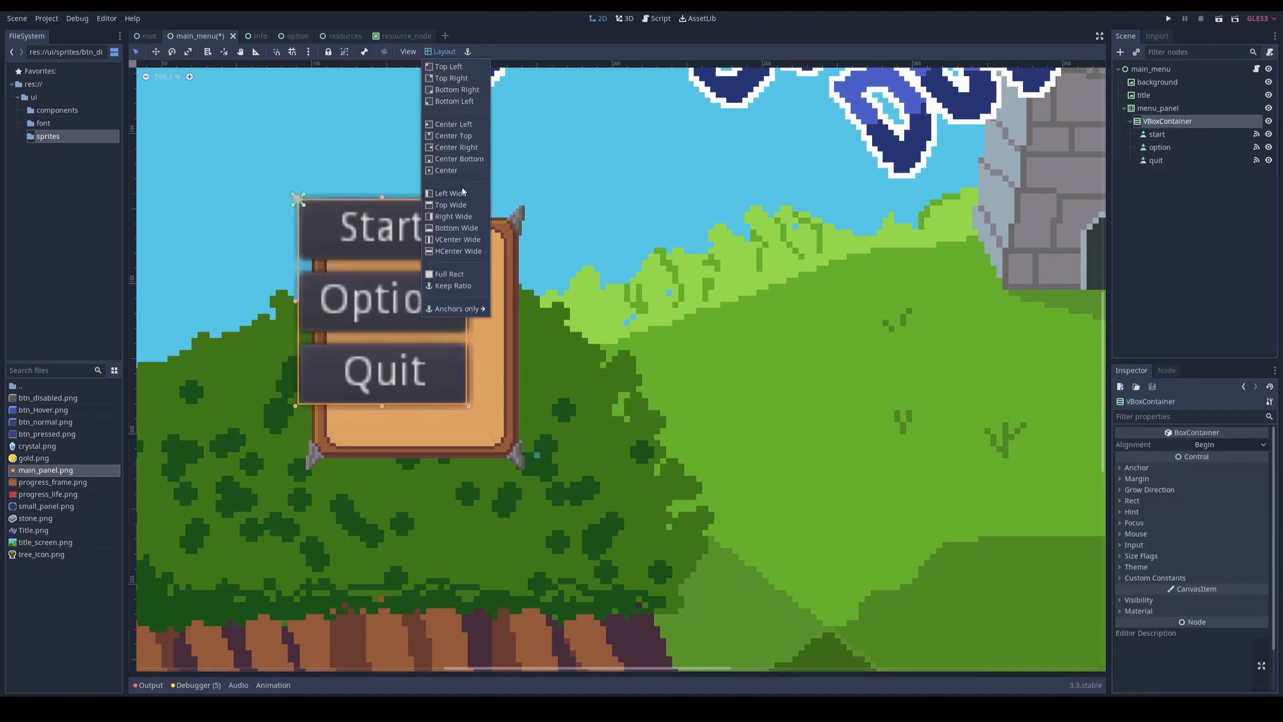
pyautogui.click(449, 274)
pyautogui.moveTo(532, 342); pyautogui.dragTo(503, 345)
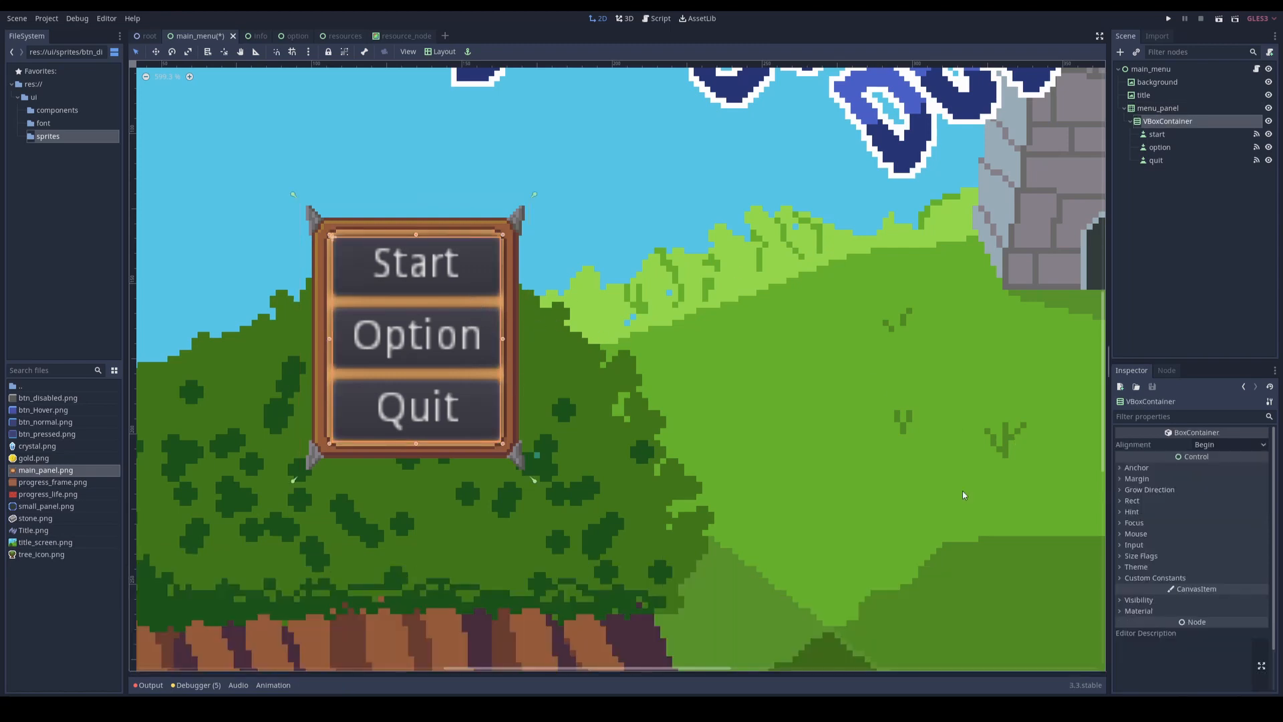
# Step: Assign a new Theme resource to the main_menu root node
pyautogui.click(1158, 134)
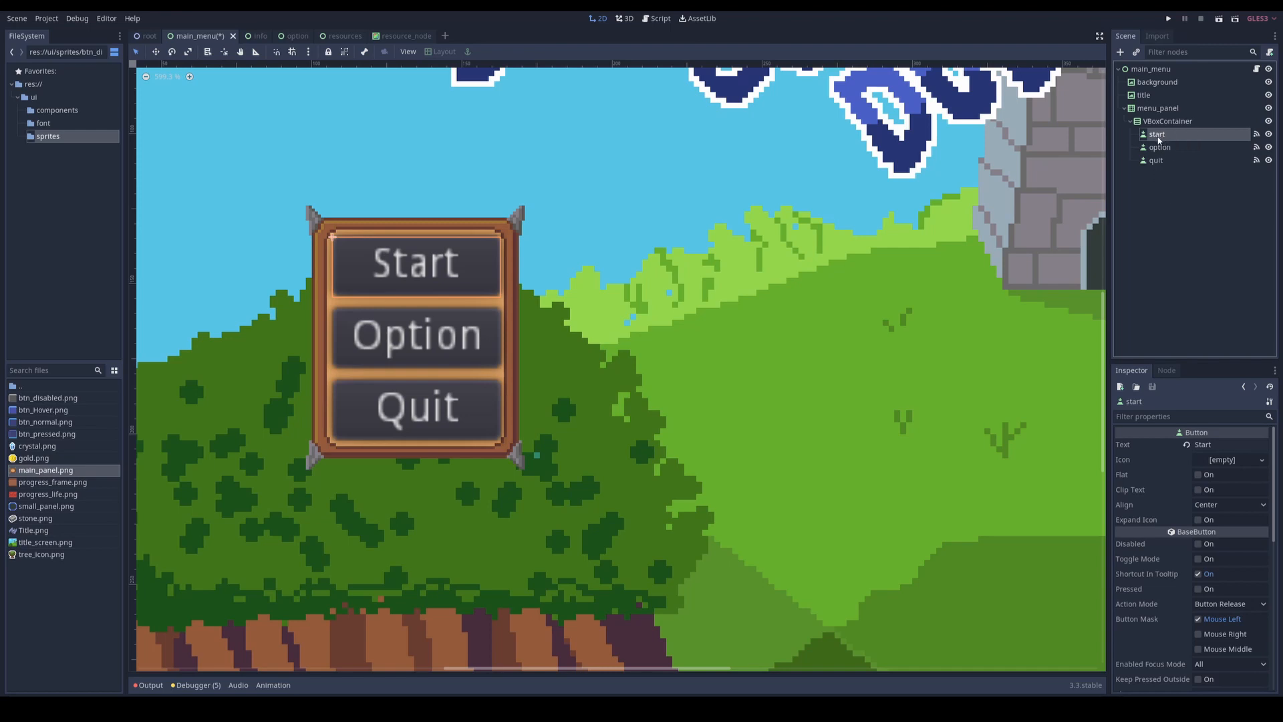
pyautogui.click(1163, 68)
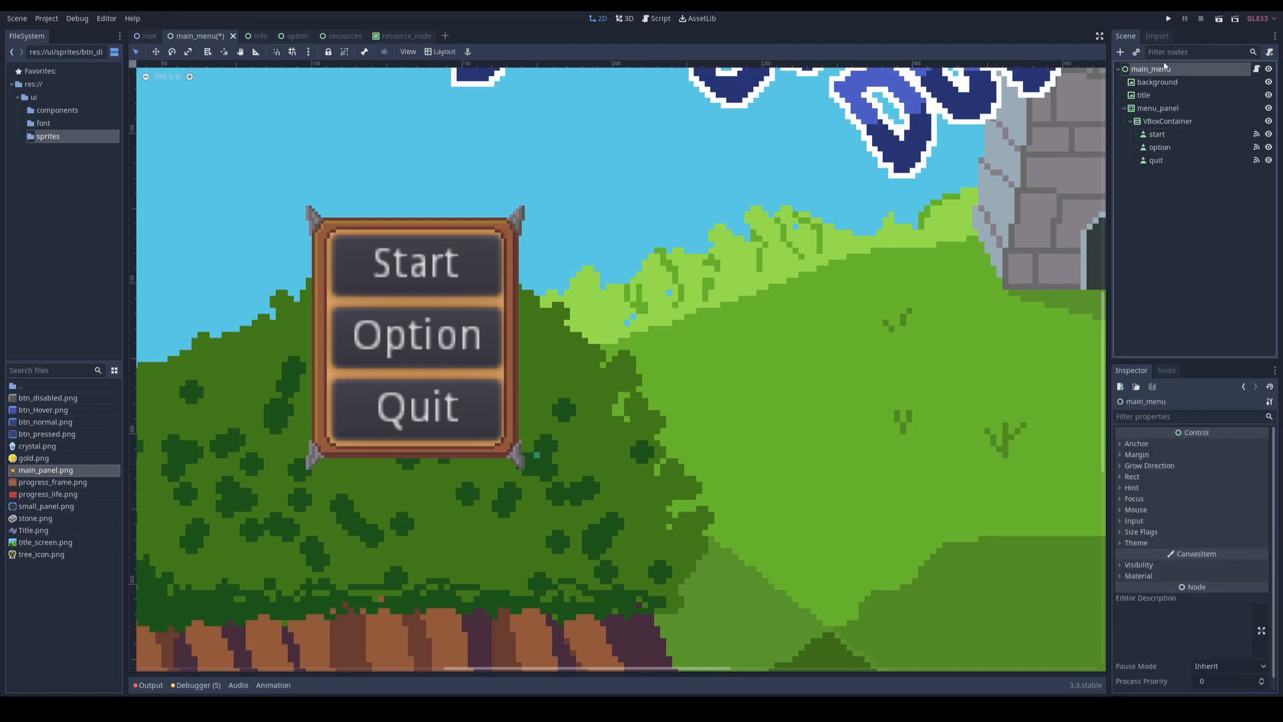
pyautogui.click(1136, 542)
pyautogui.click(1223, 555)
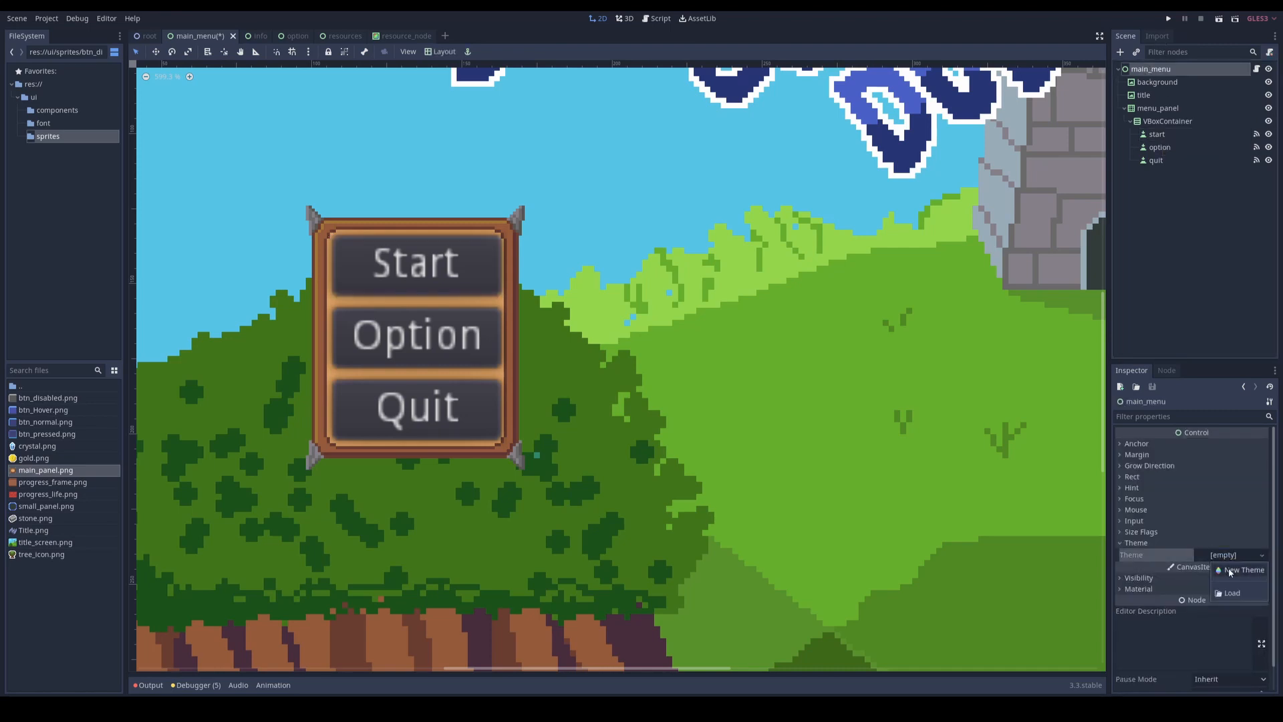
pyautogui.click(1229, 569)
# Step: Save the main_menu theme resource as main_theme.tres in the ui folder
pyautogui.click(1262, 555)
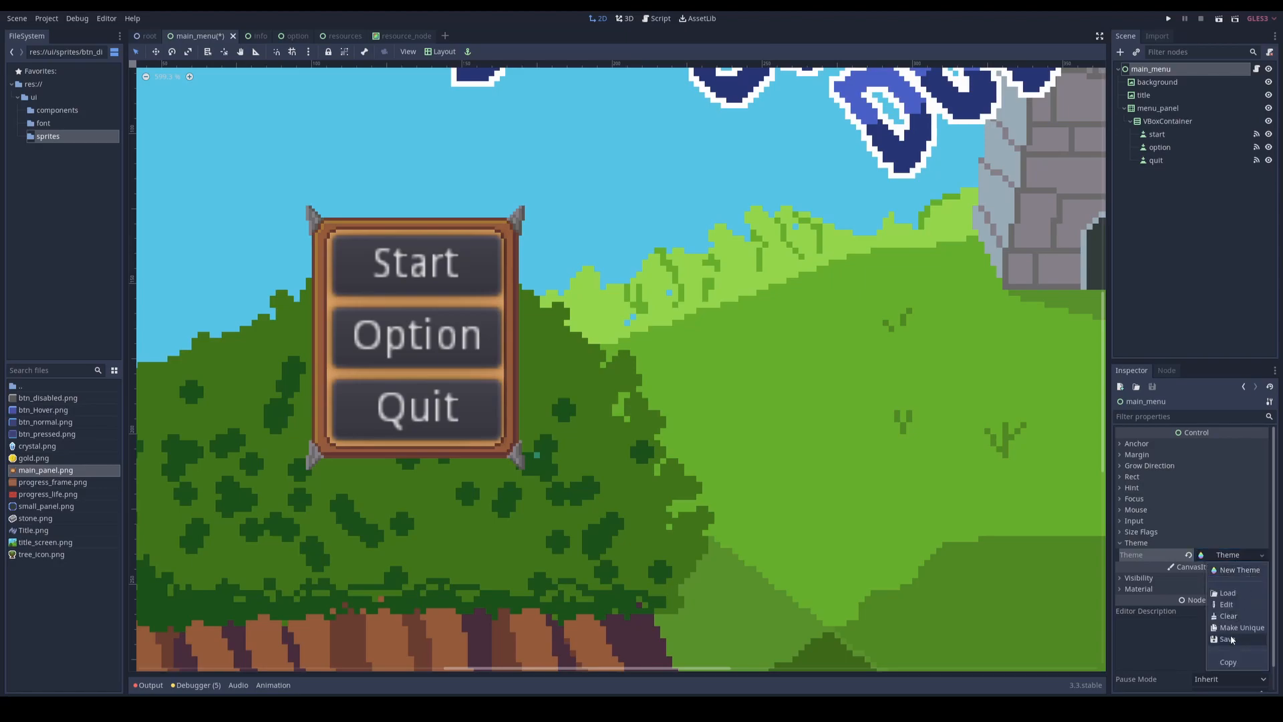
pyautogui.click(1243, 640)
pyautogui.doubleClick(320, 147)
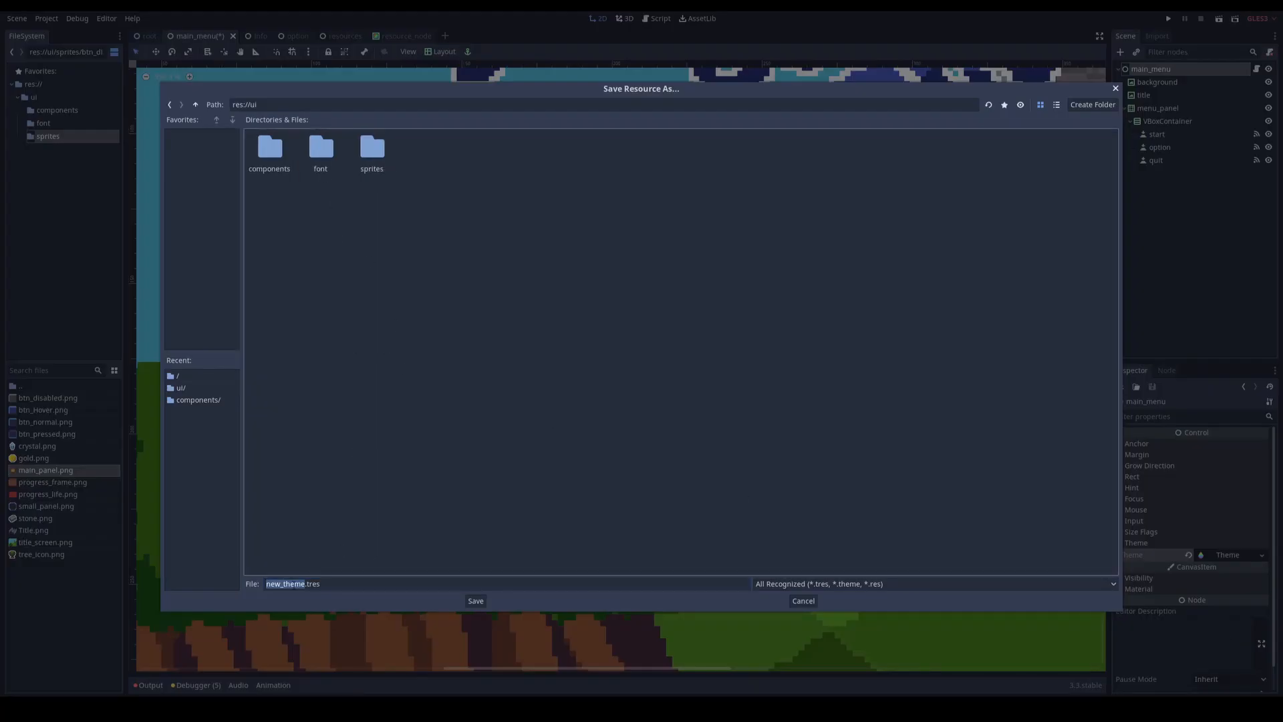
pyautogui.click(282, 585)
pyautogui.press('BackSpace')
pyautogui.press('BackSpace')
pyautogui.press('BackSpace')
pyautogui.write('main')
pyautogui.press('Return')
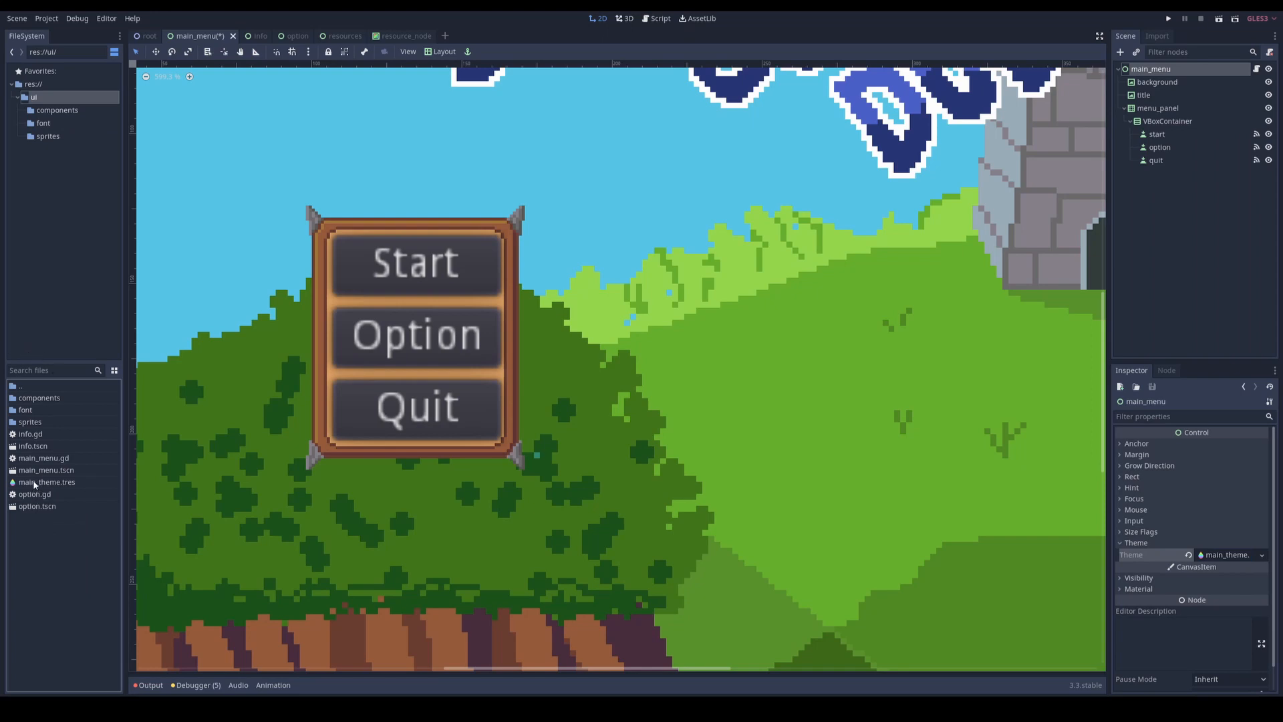
# Step: Open main_theme.tres for editing and add all items of the Button type to it
pyautogui.click(40, 482)
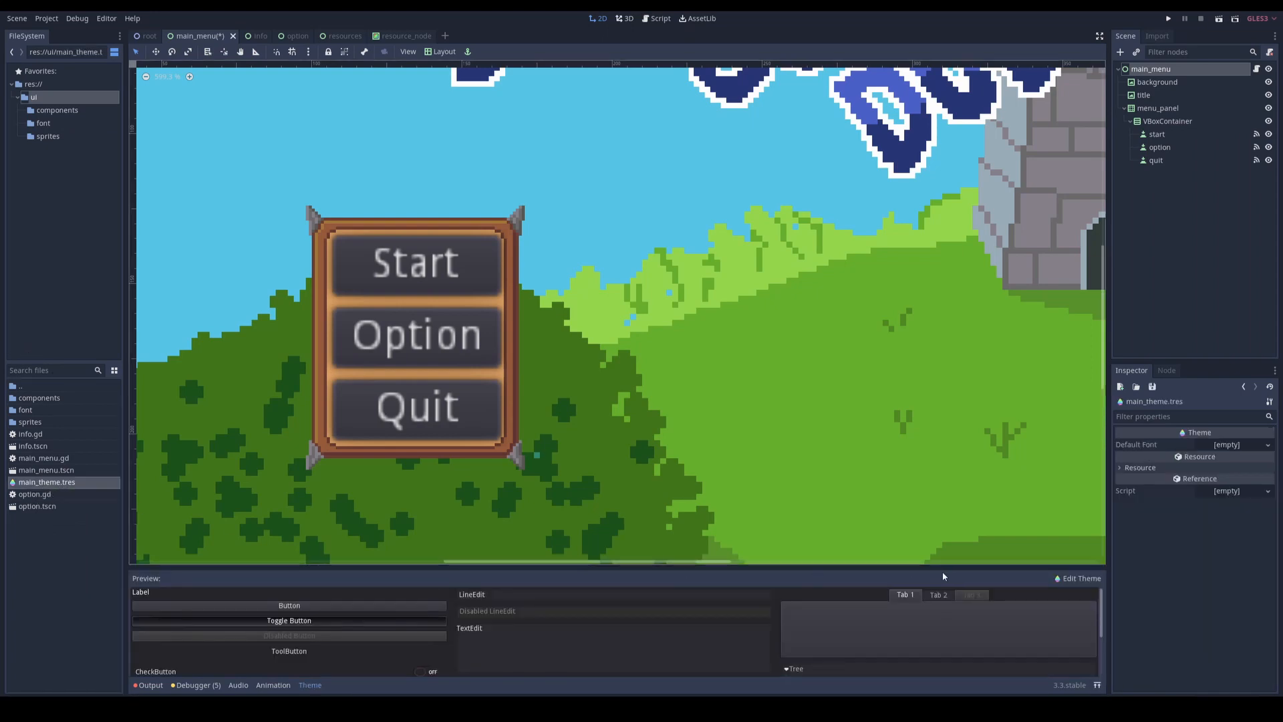
pyautogui.click(1072, 579)
pyautogui.click(1078, 607)
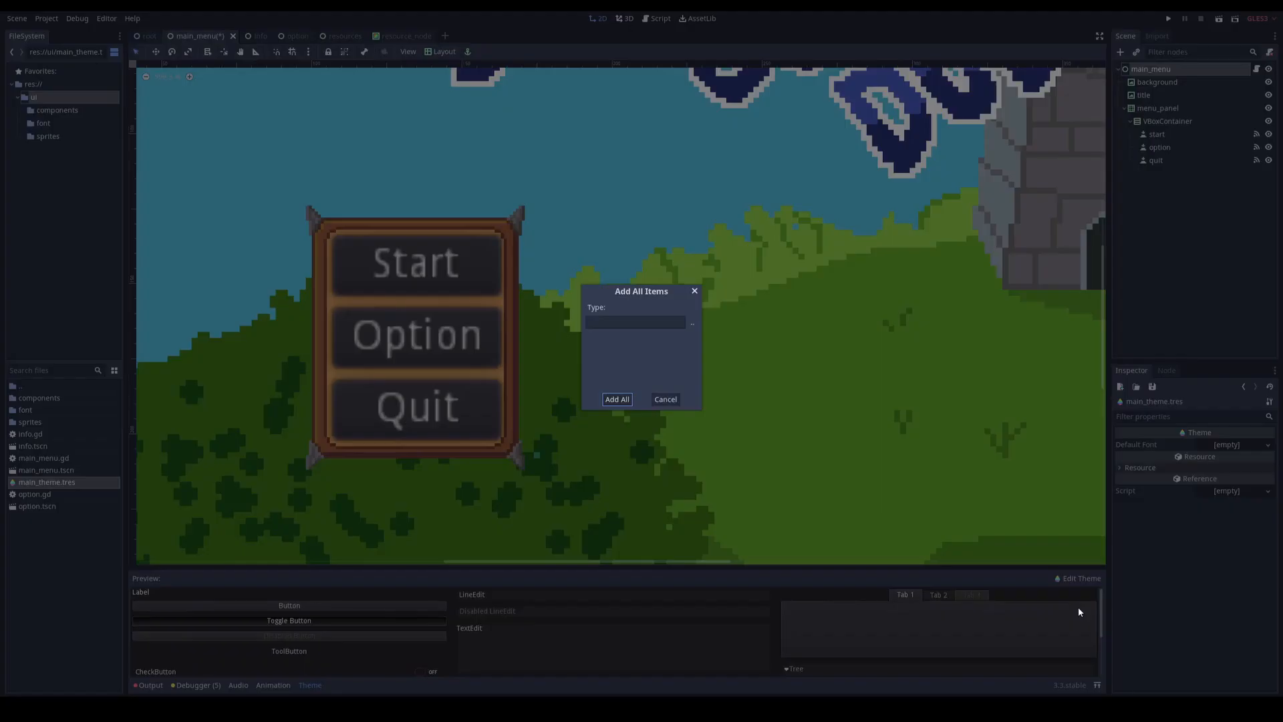
pyautogui.click(692, 325)
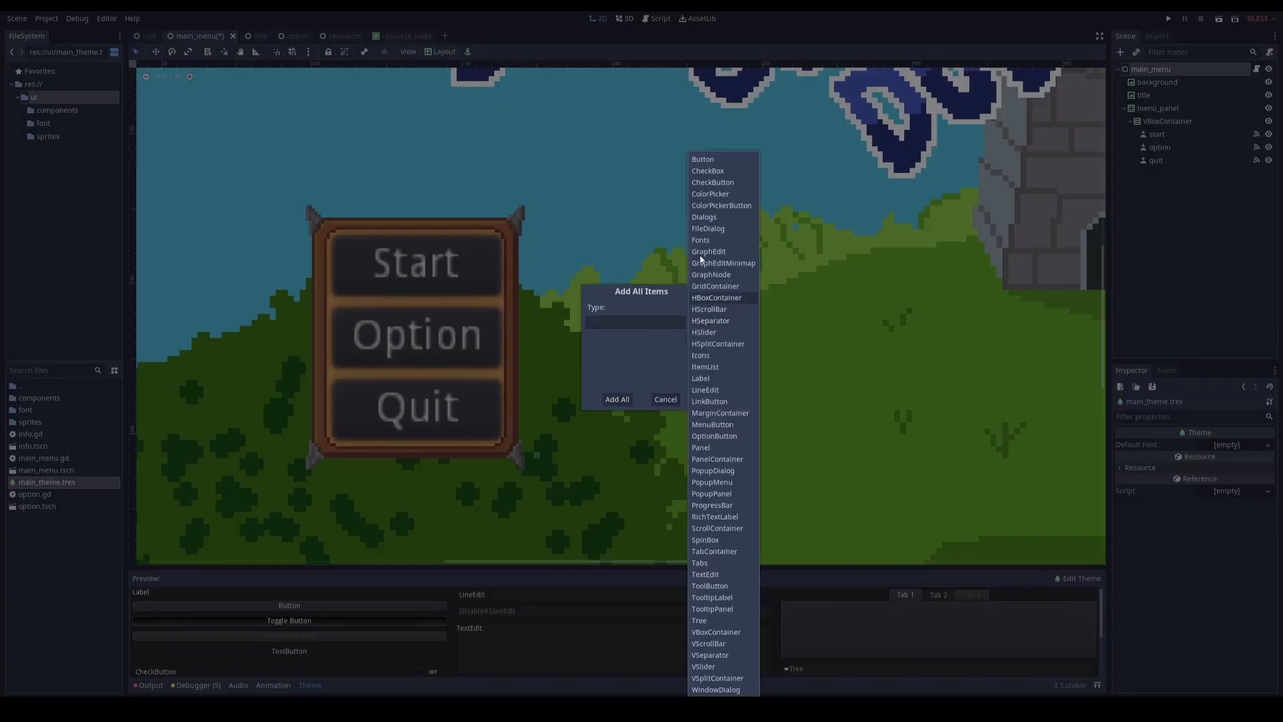
pyautogui.click(711, 160)
pyautogui.click(616, 399)
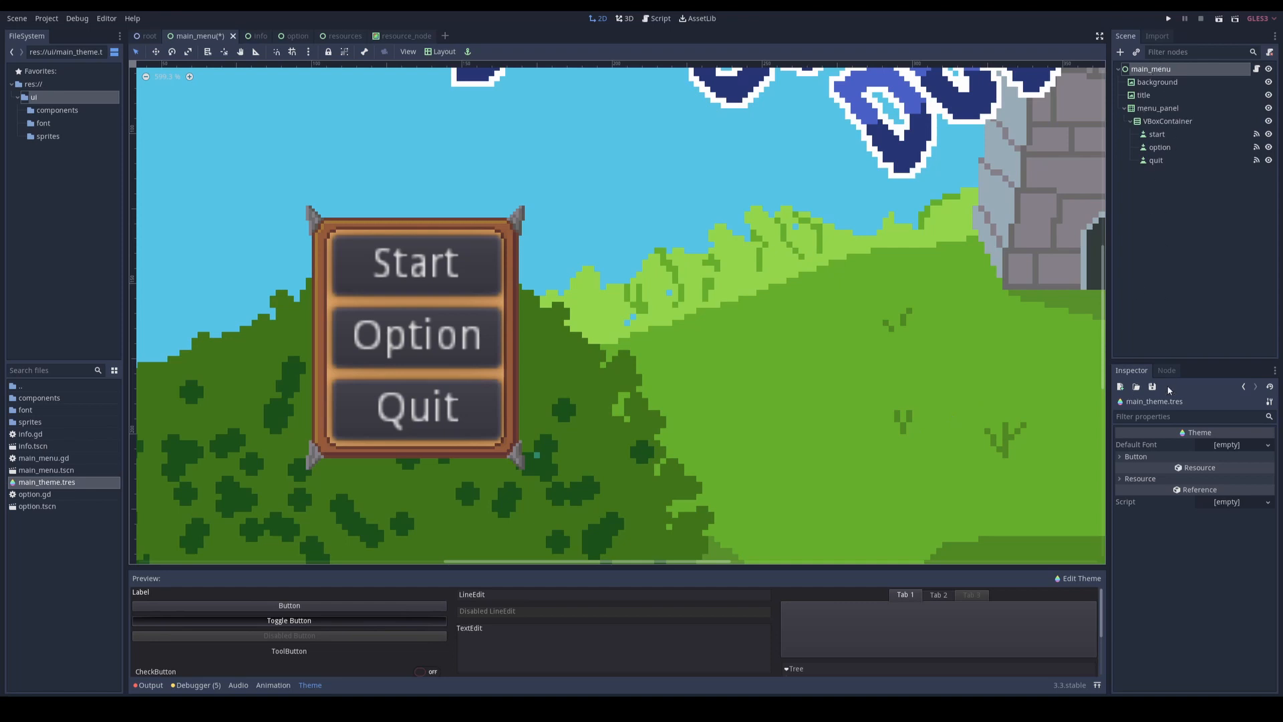
# Step: Set the theme's Disabled style for Button to a new StyleBoxTexture that uses btn_disabled.png from the sprites folder
pyautogui.click(1136, 456)
pyautogui.click(1143, 507)
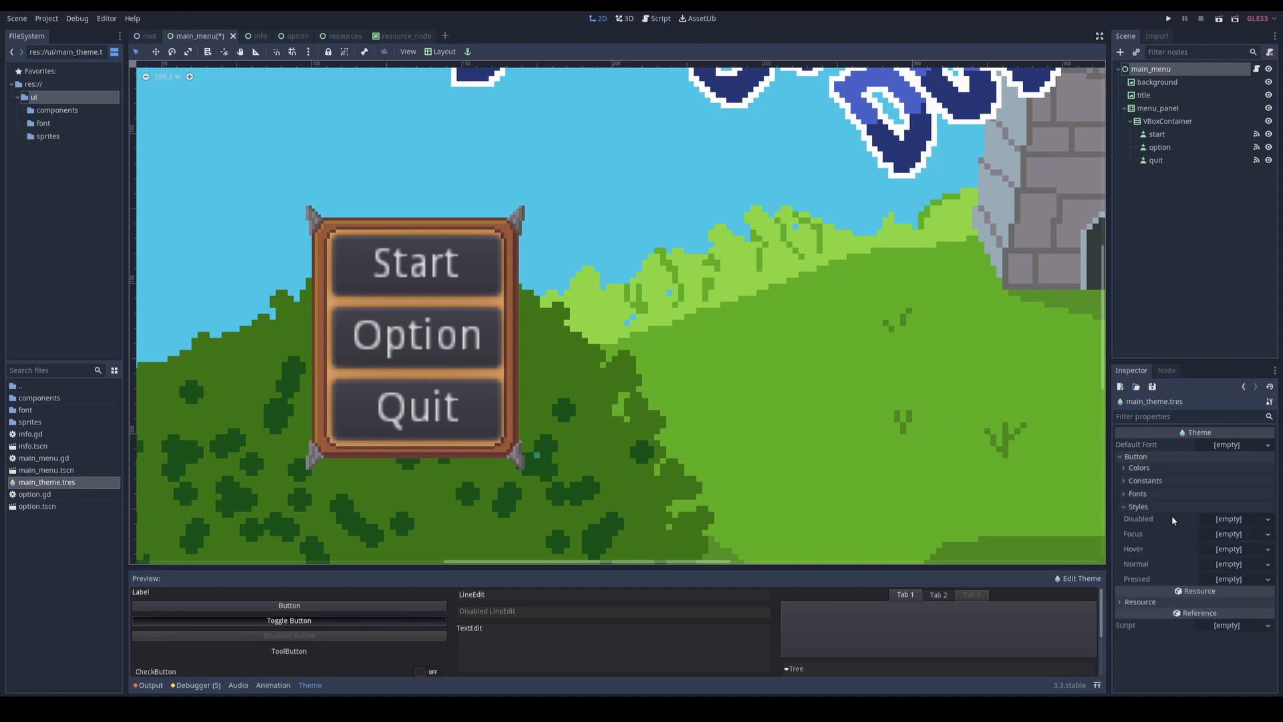
pyautogui.click(1230, 520)
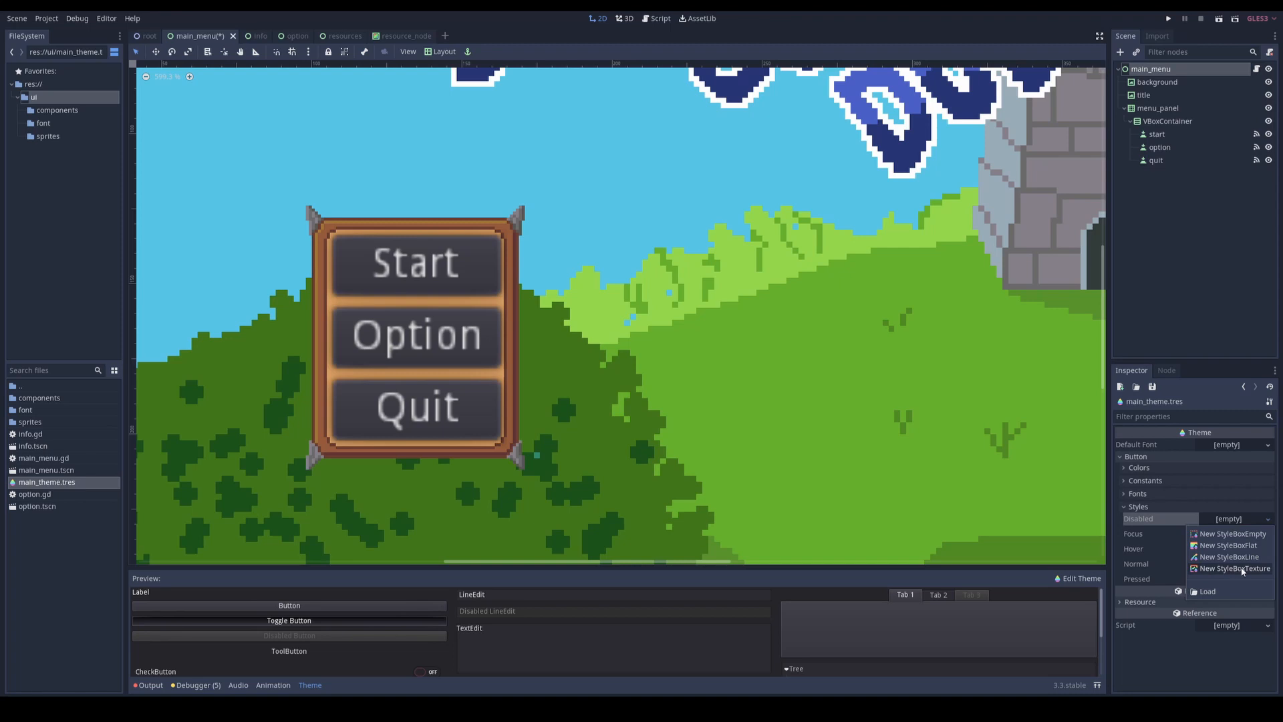
pyautogui.click(1229, 569)
pyautogui.click(1235, 520)
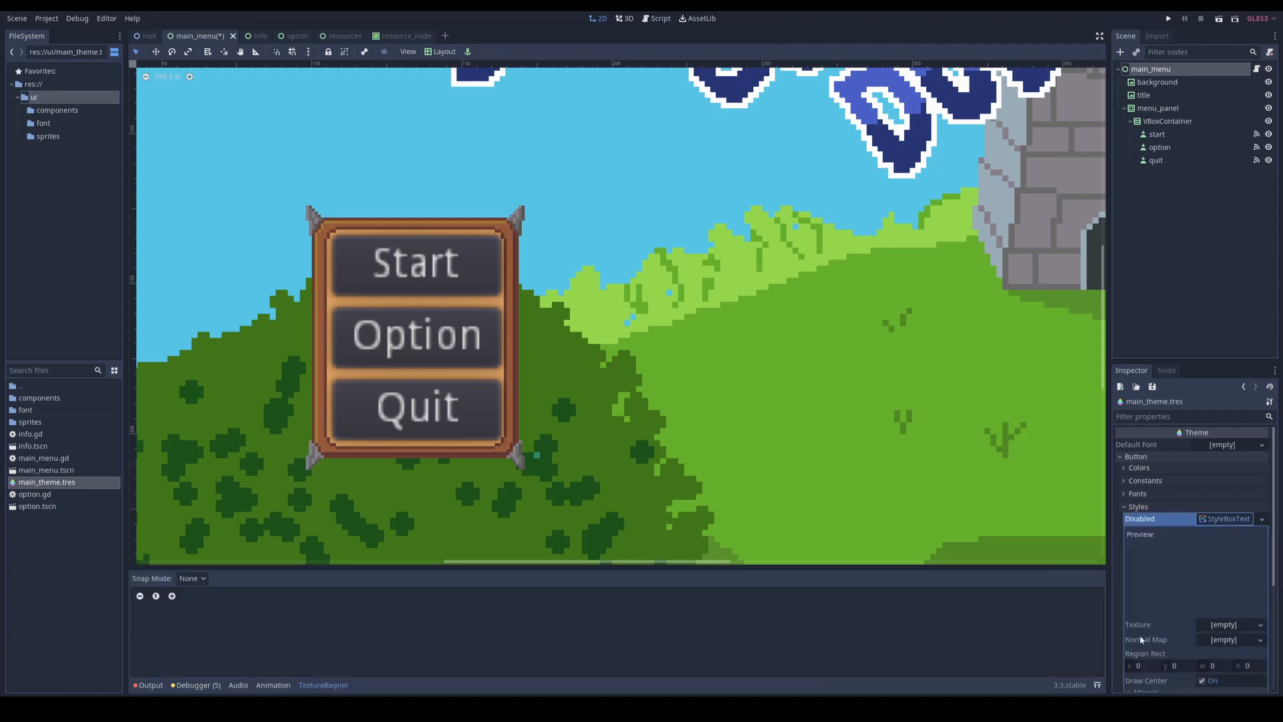
pyautogui.doubleClick(32, 422)
pyautogui.moveTo(44, 398); pyautogui.dragTo(1224, 624)
pyautogui.click(1215, 519)
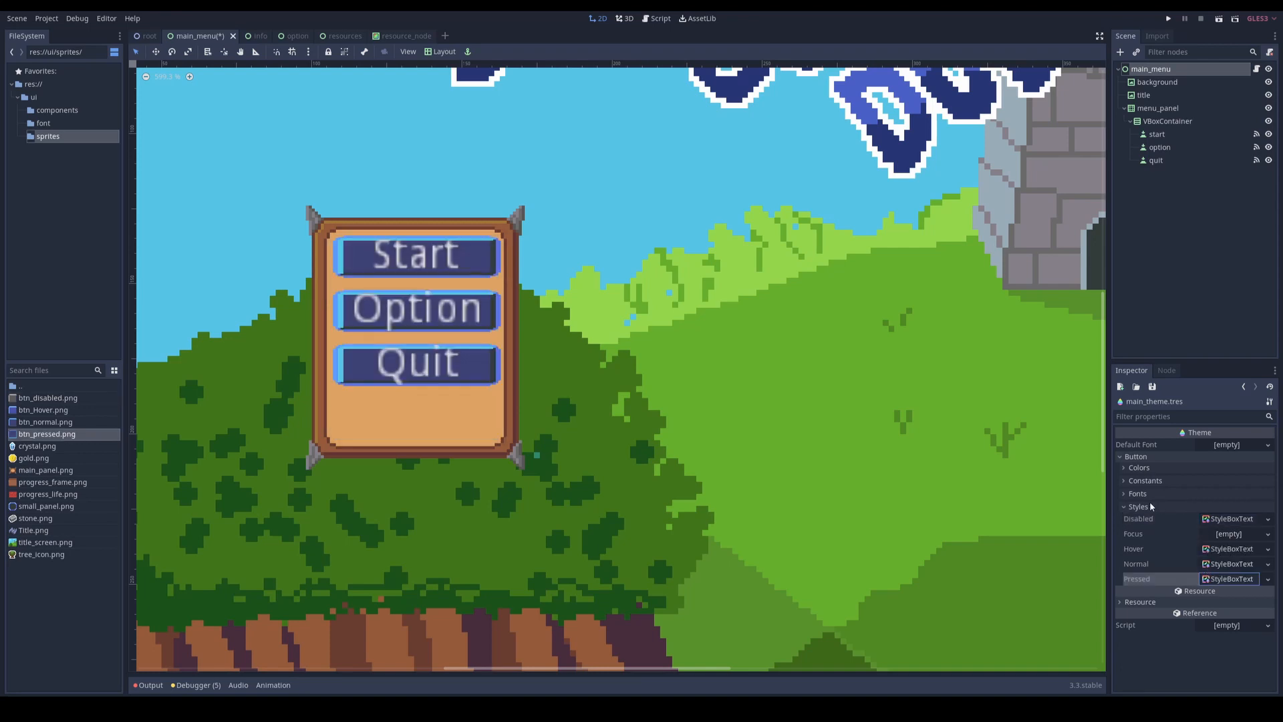
# Step: Give the theme's Button font a new DynamicFont with 8bitlim.ttf from the font folder as its font data
pyautogui.click(1150, 506)
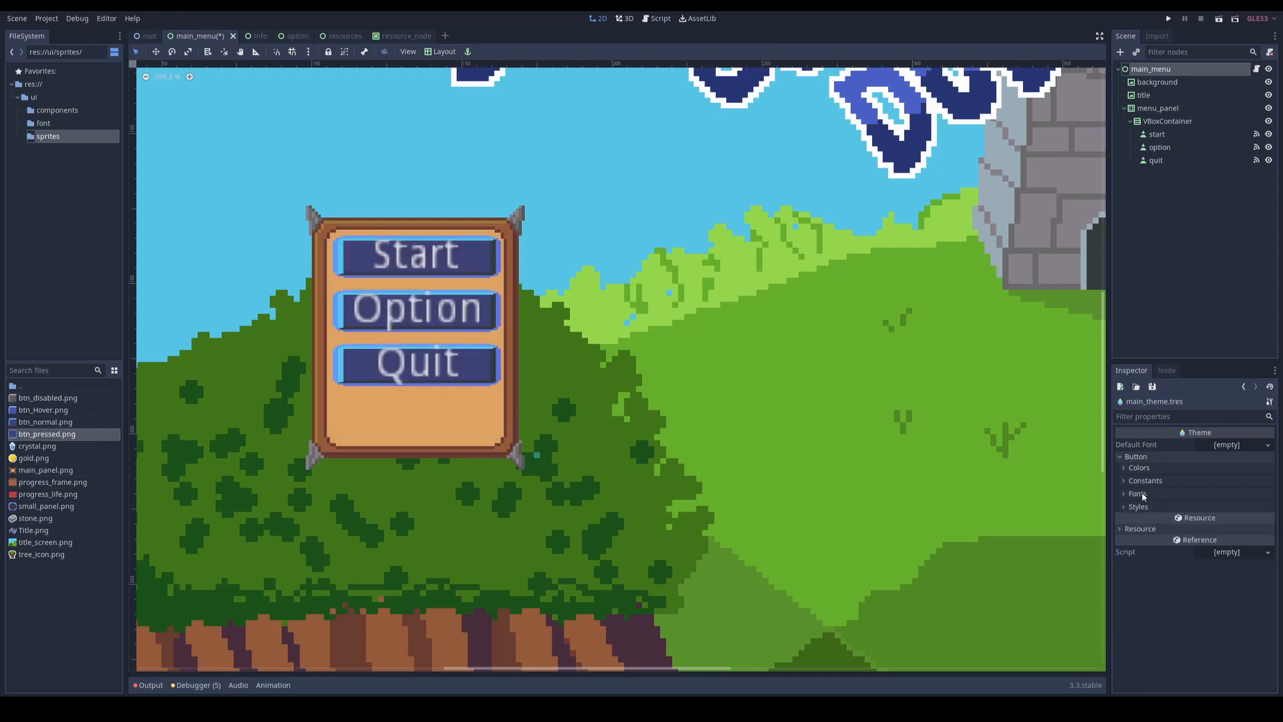
pyautogui.click(1139, 494)
pyautogui.click(1232, 505)
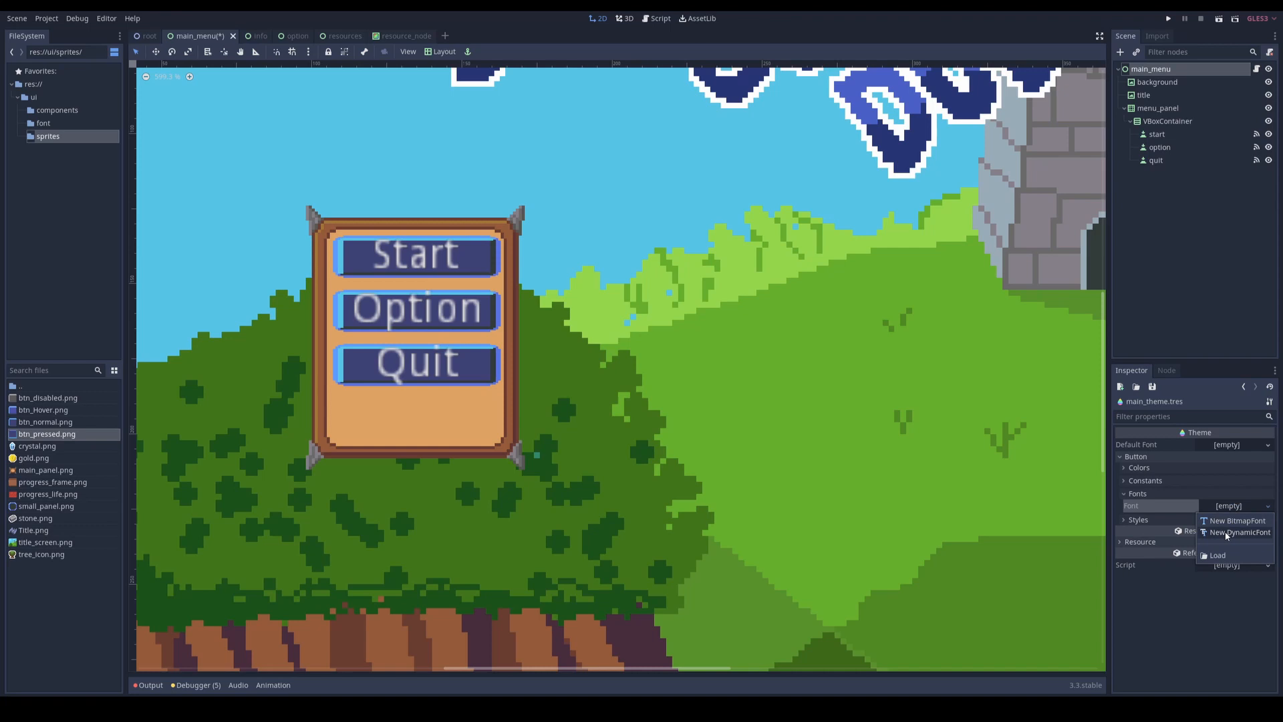
pyautogui.click(1228, 532)
pyautogui.click(1228, 508)
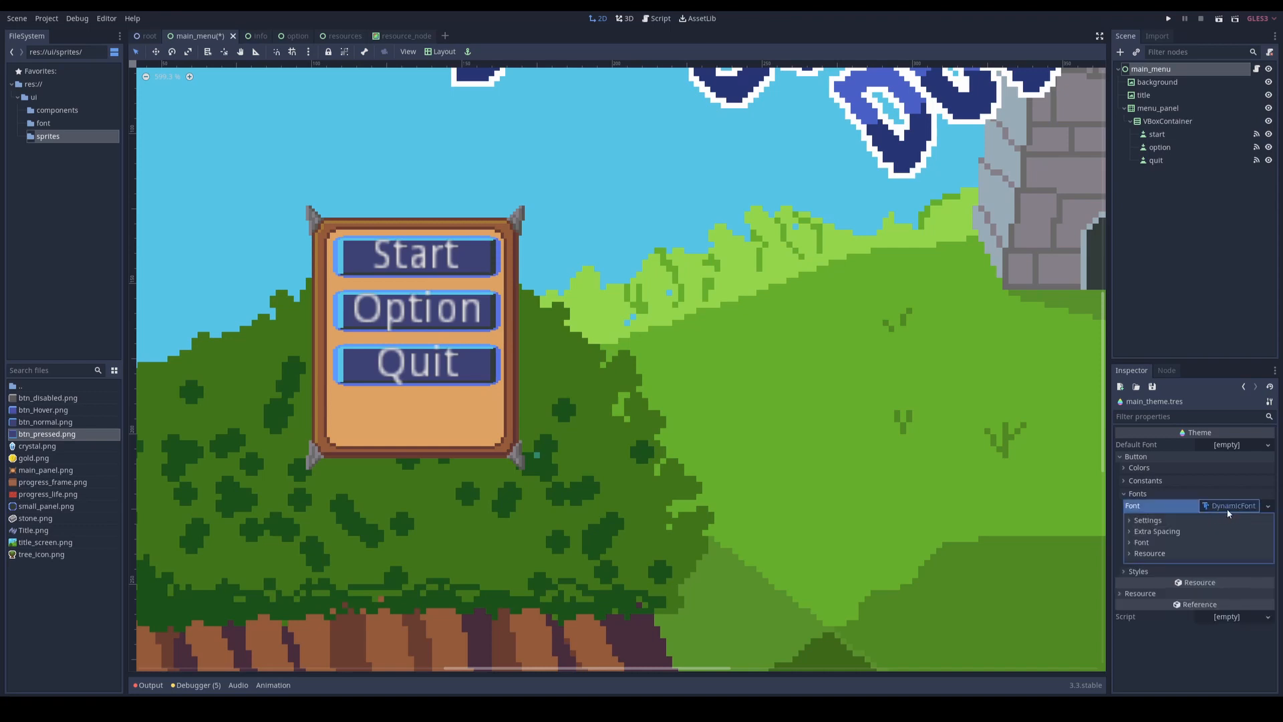
pyautogui.click(1142, 543)
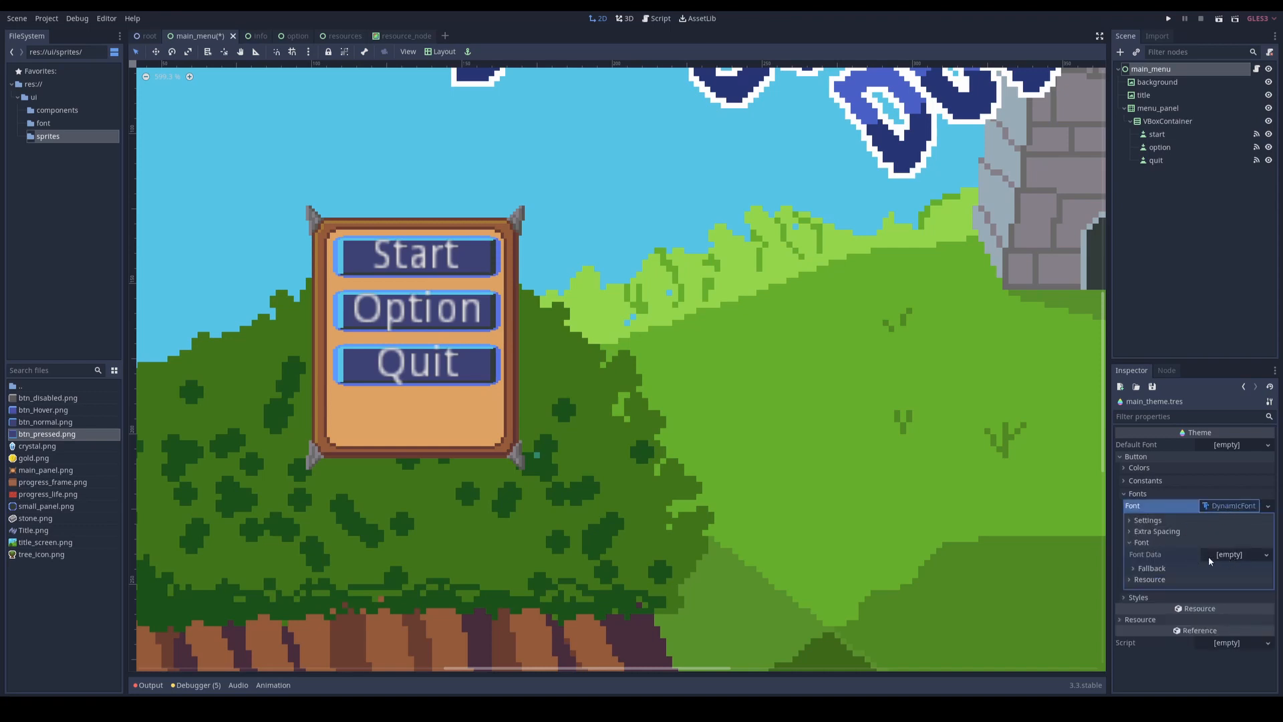
pyautogui.doubleClick(20, 387)
pyautogui.doubleClick(25, 410)
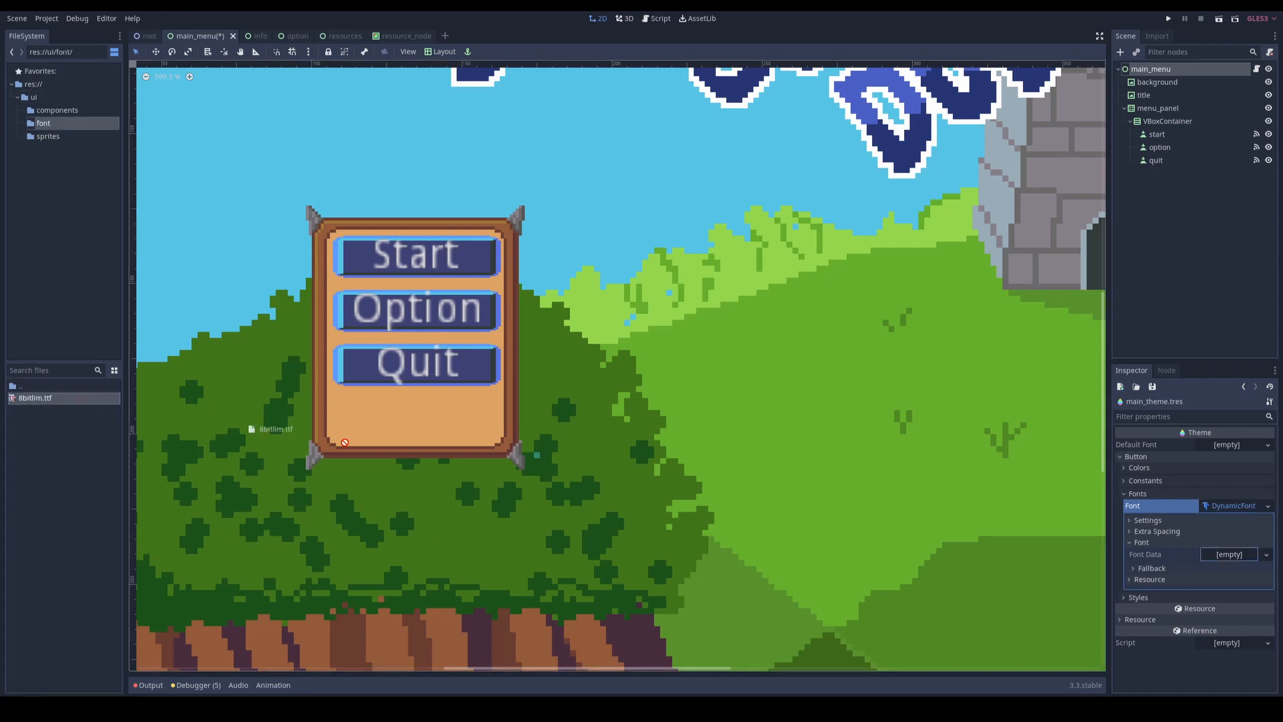
pyautogui.moveTo(33, 397); pyautogui.dragTo(1191, 579)
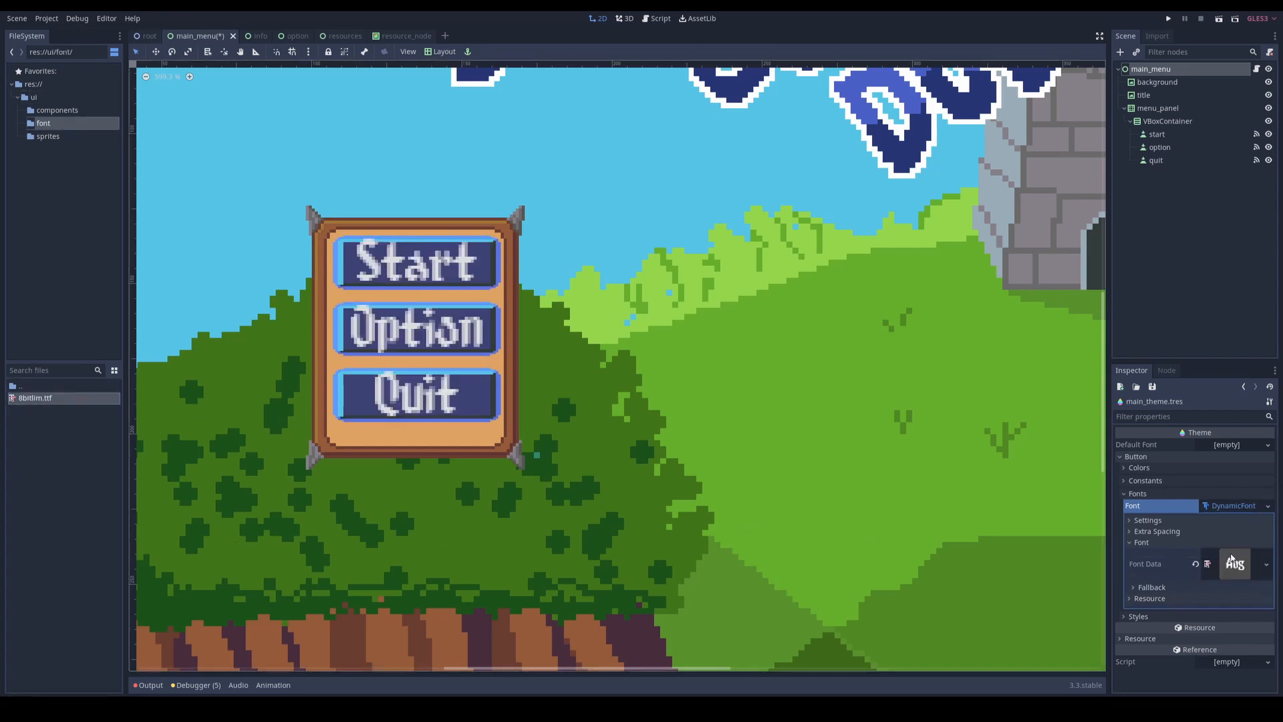
# Step: Set the size of the theme's Button font to 14
pyautogui.click(1147, 542)
pyautogui.click(1143, 521)
pyautogui.click(1227, 535)
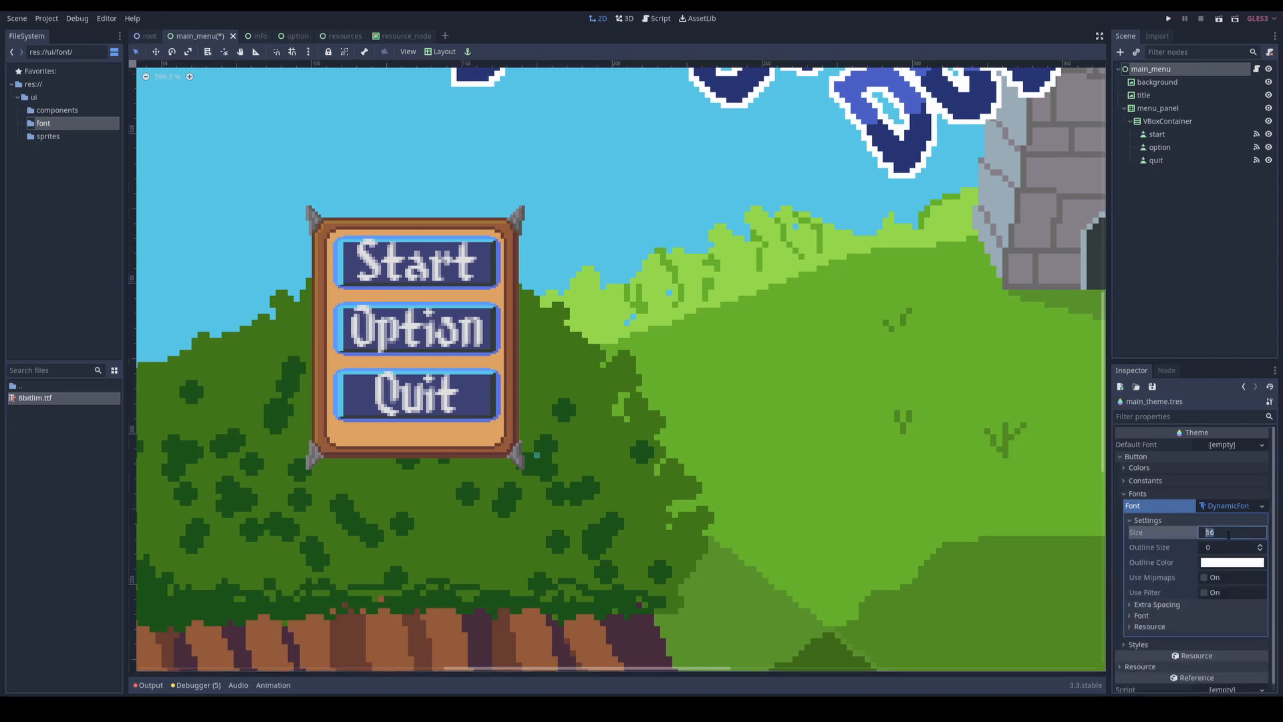
pyautogui.write('14')
pyautogui.press('Return')
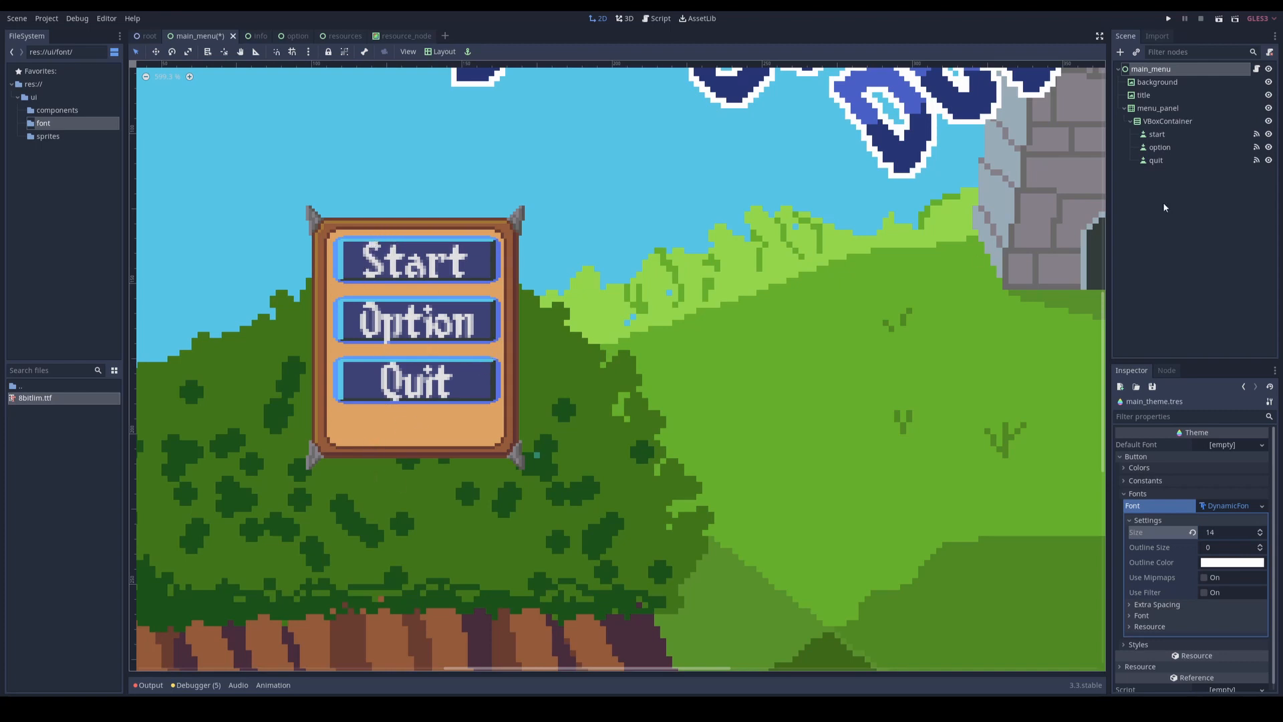
# Step: Enable the vertical Expand size flag on the start button
pyautogui.click(1161, 134)
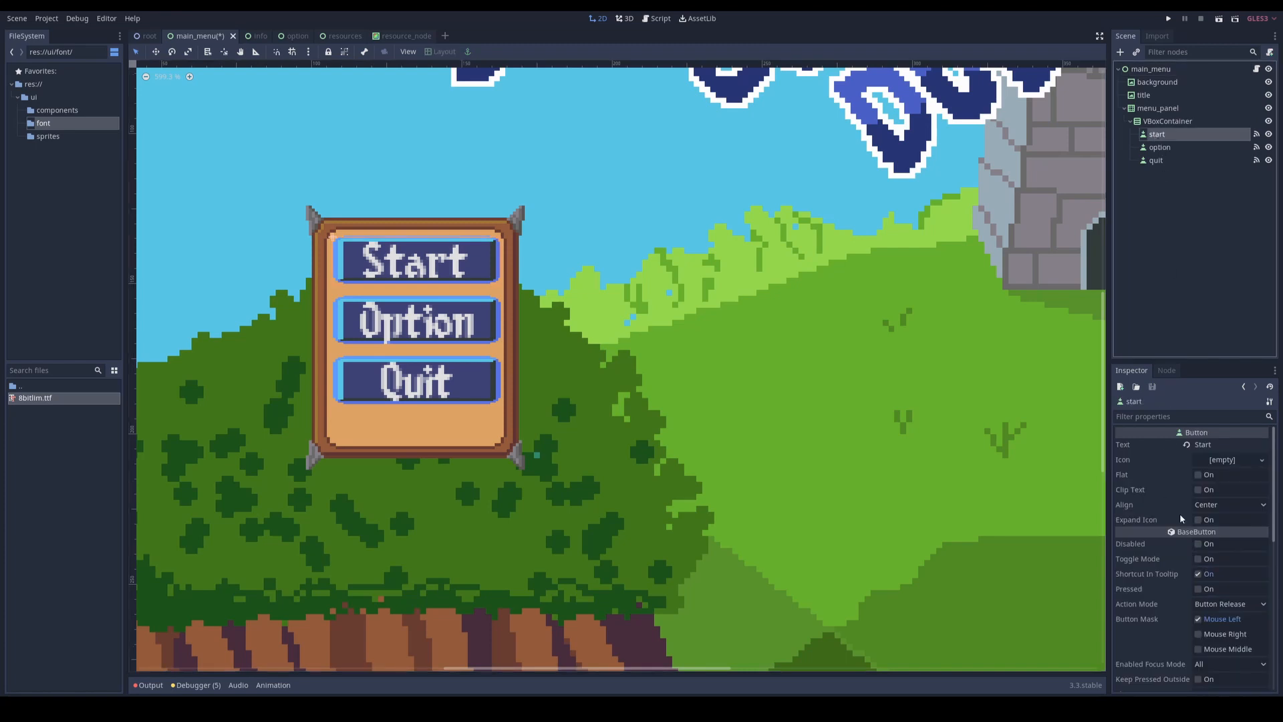
pyautogui.scroll(-3, 1188, 519)
pyautogui.scroll(-3, 1189, 519)
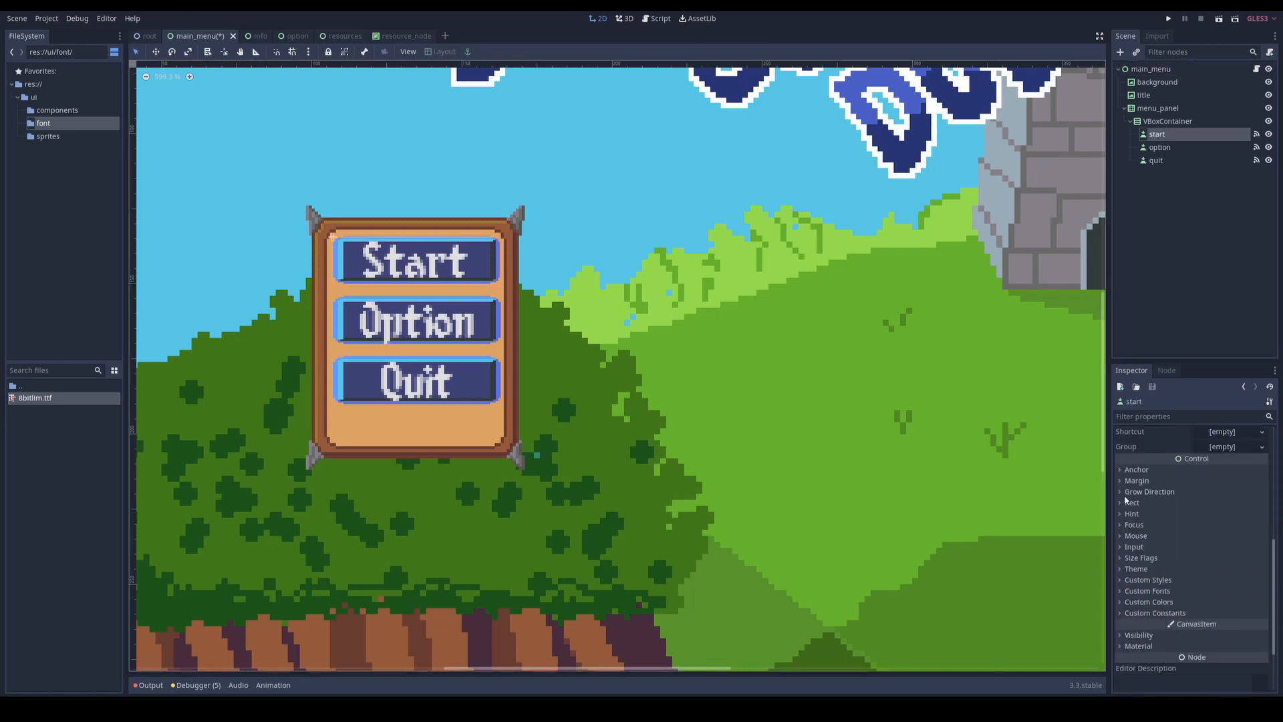
pyautogui.click(1123, 557)
pyautogui.scroll(-1, 1139, 577)
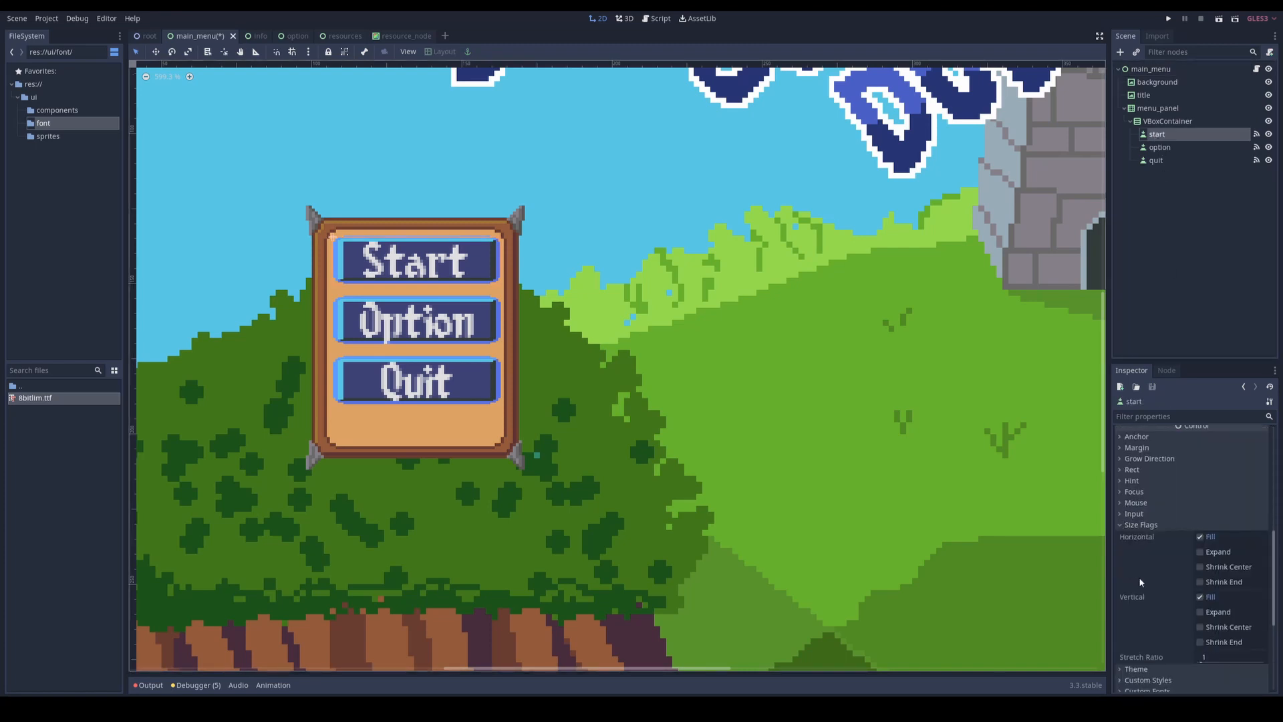
pyautogui.click(1201, 612)
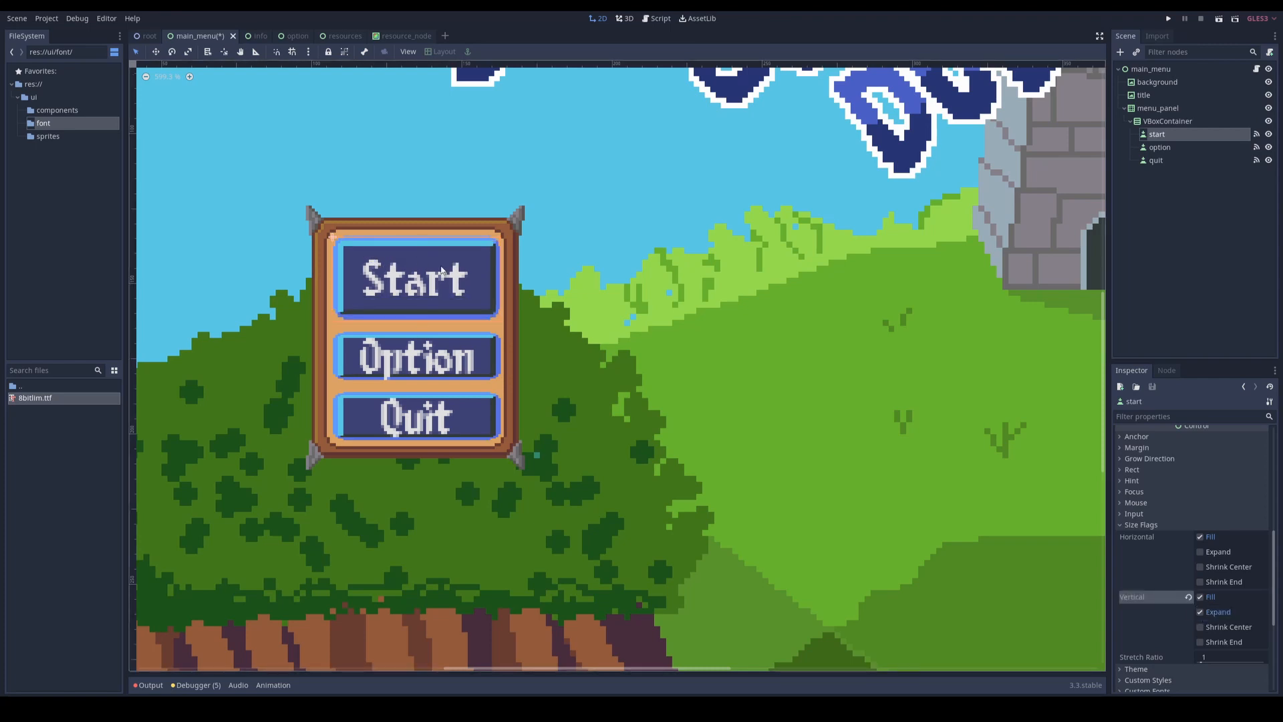
# Step: Enable the vertical Expand size flag on the option button
pyautogui.click(1163, 148)
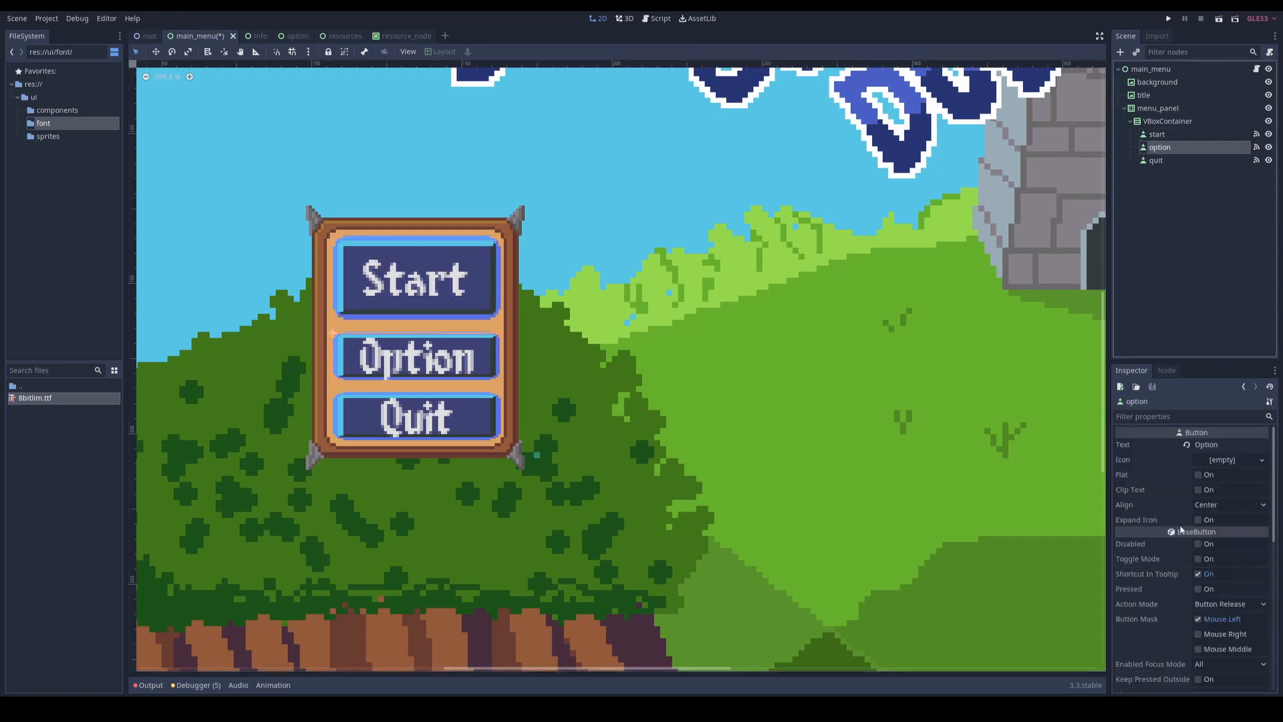
pyautogui.scroll(-8, 1180, 531)
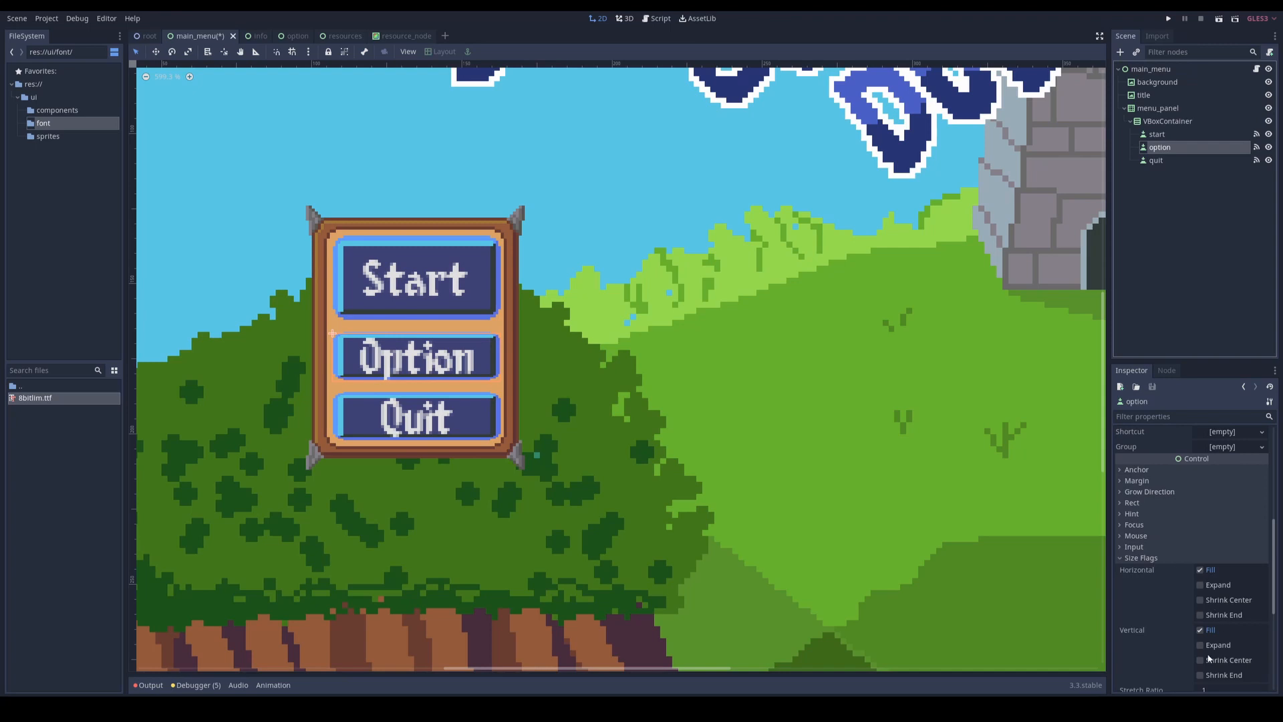
pyautogui.click(1207, 646)
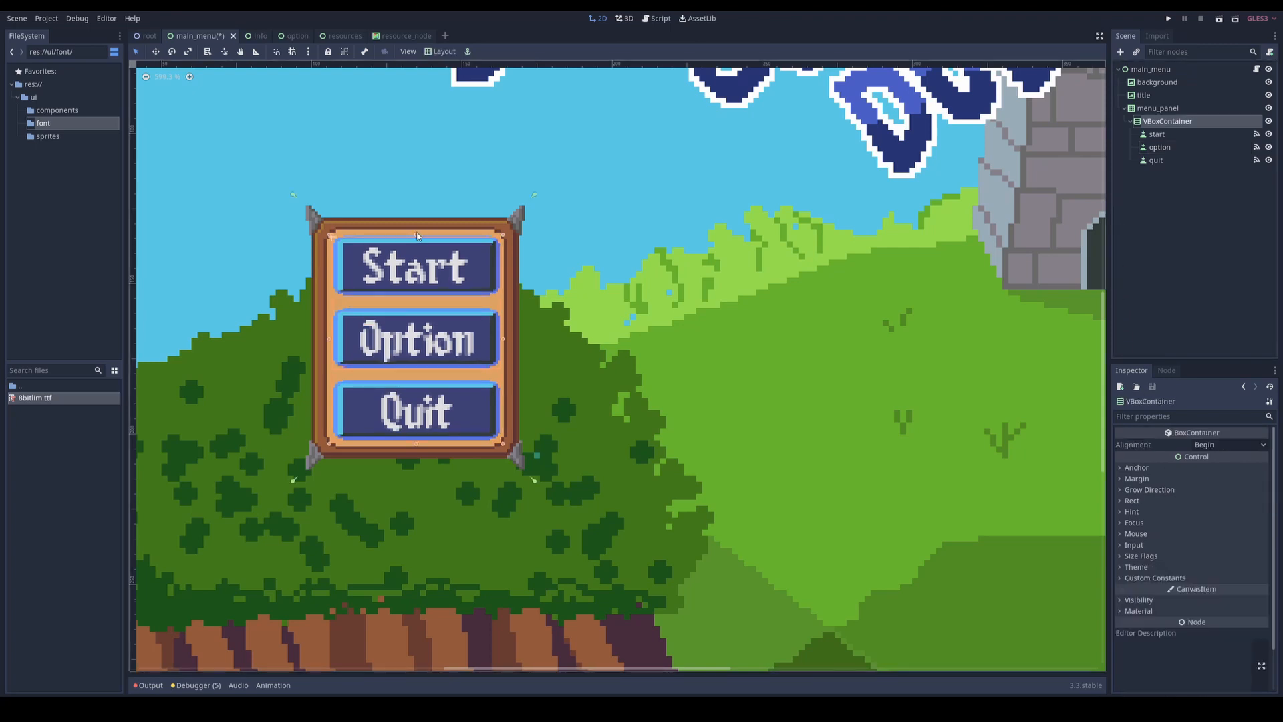
# Step: Pull the upper and lower edges of the VBoxContainer slightly inward to leave more space inside the panel frame
pyautogui.moveTo(417, 236); pyautogui.dragTo(416, 241)
pyautogui.moveTo(416, 446); pyautogui.dragTo(417, 441)
pyautogui.click(478, 452)
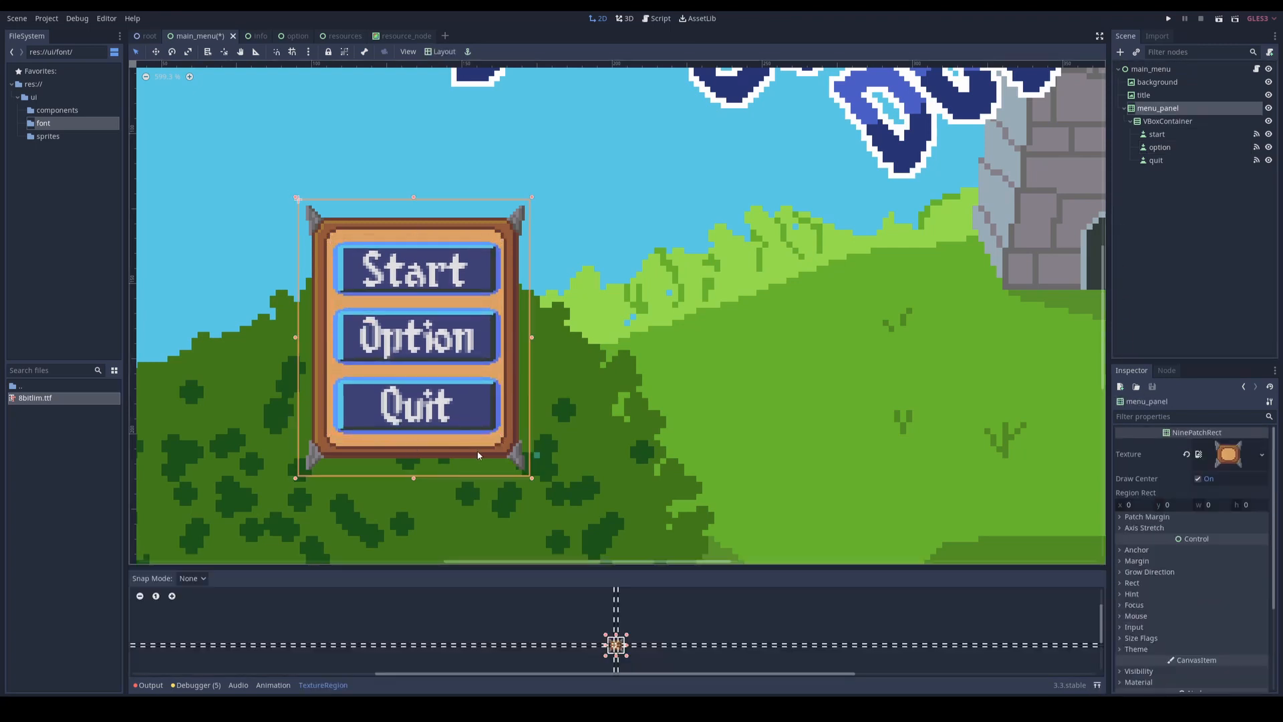
pyautogui.scroll(-5, 477, 451)
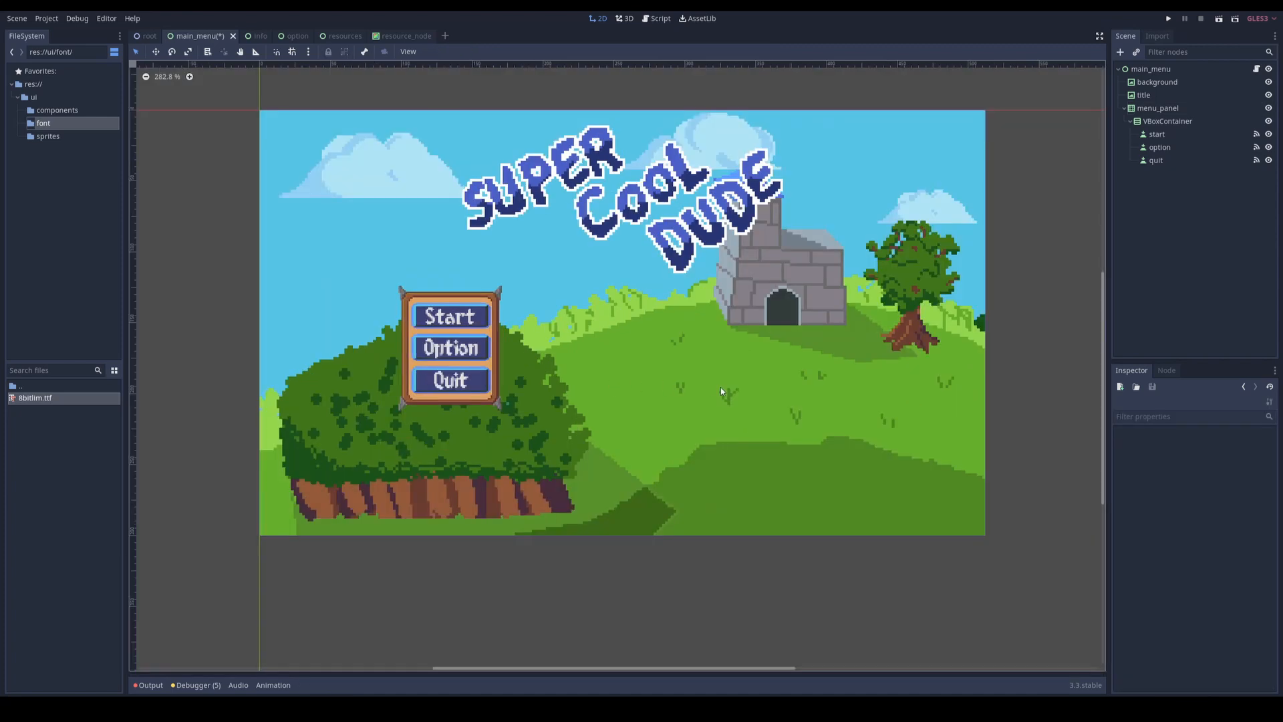
pyautogui.moveTo(709, 394); pyautogui.dragTo(686, 398, button='middle')
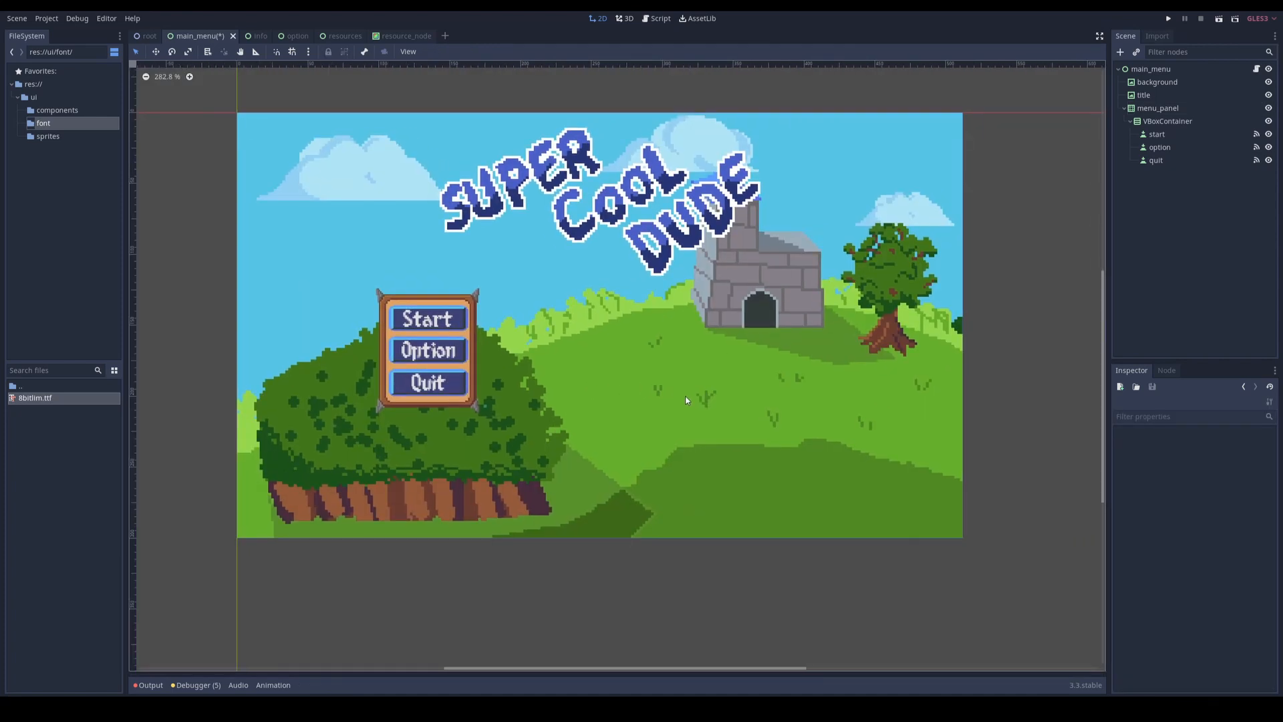
# Step: Save the scene and run the project, testing the main menu's Option button, the option screen's Back button and Quit
pyautogui.hotkey('ctrl', 's')
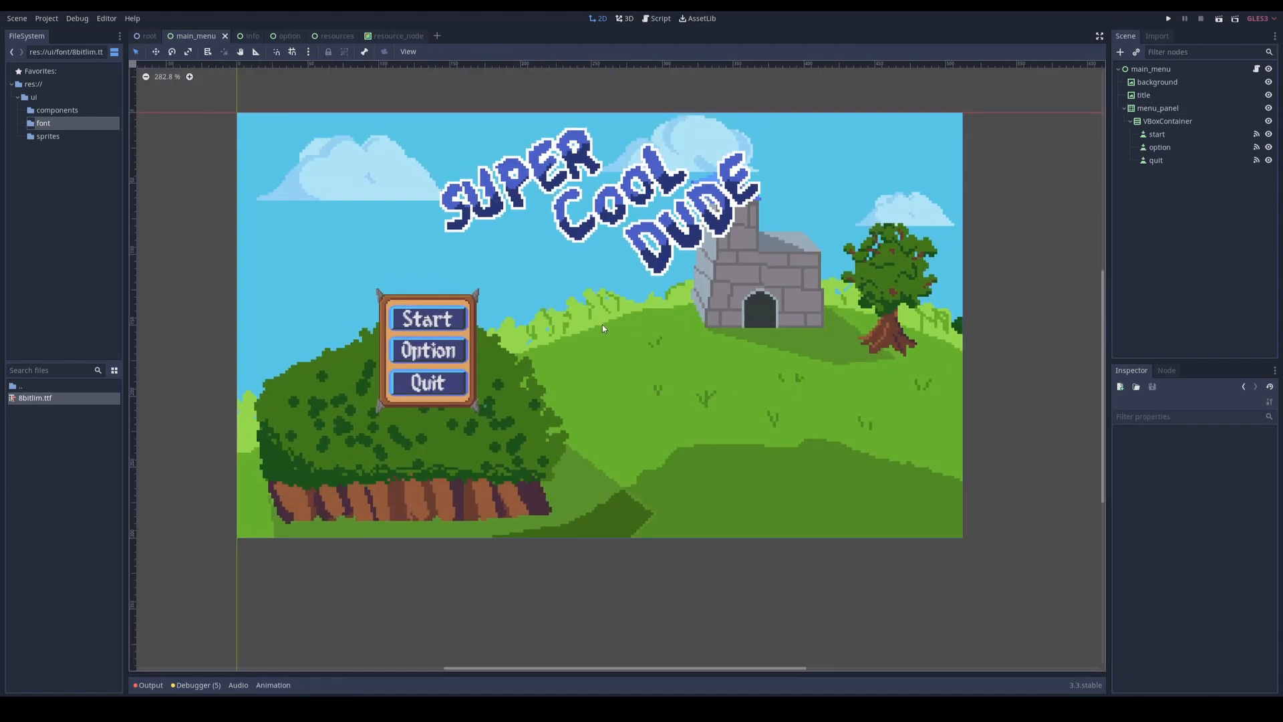
pyautogui.press('F5')
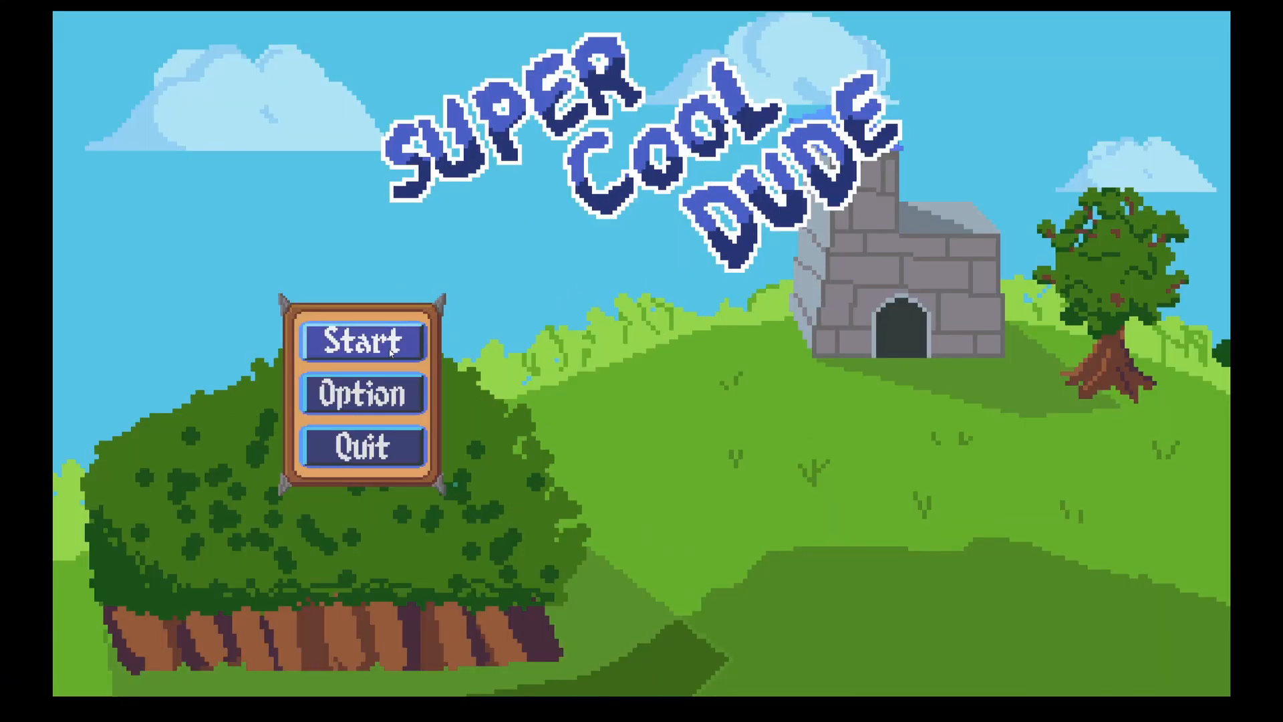
pyautogui.click(370, 385)
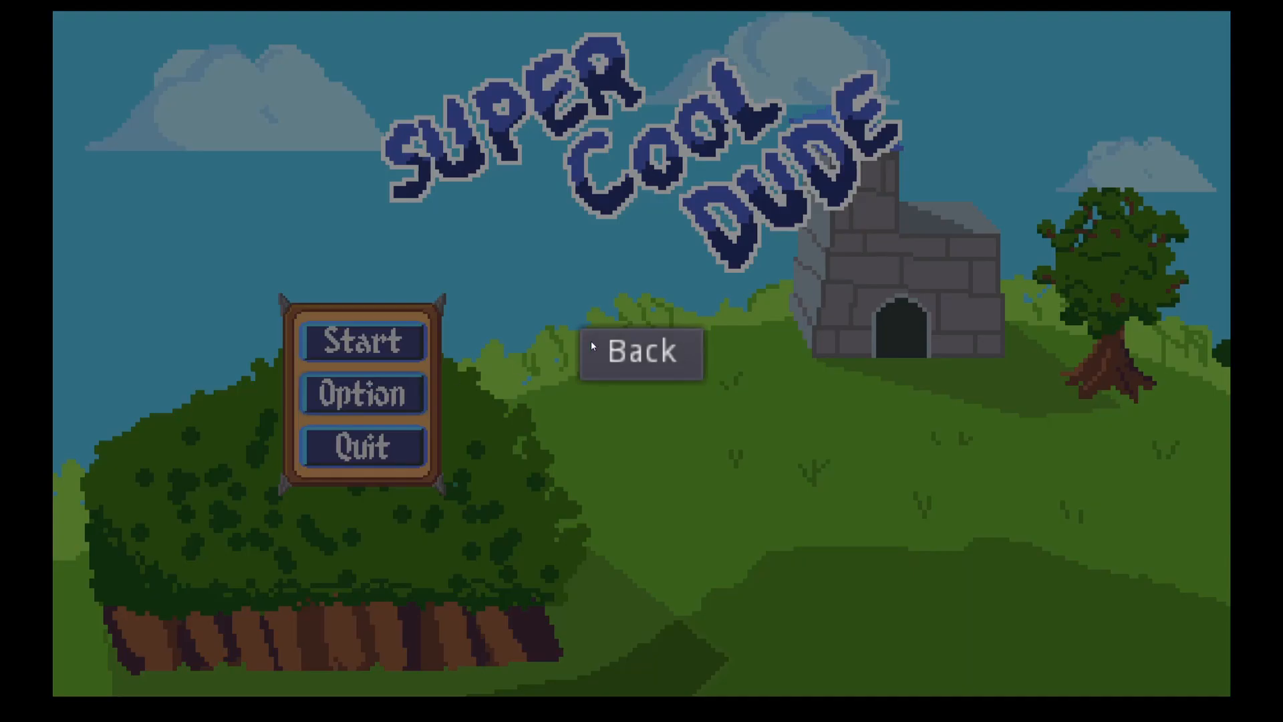
pyautogui.click(641, 354)
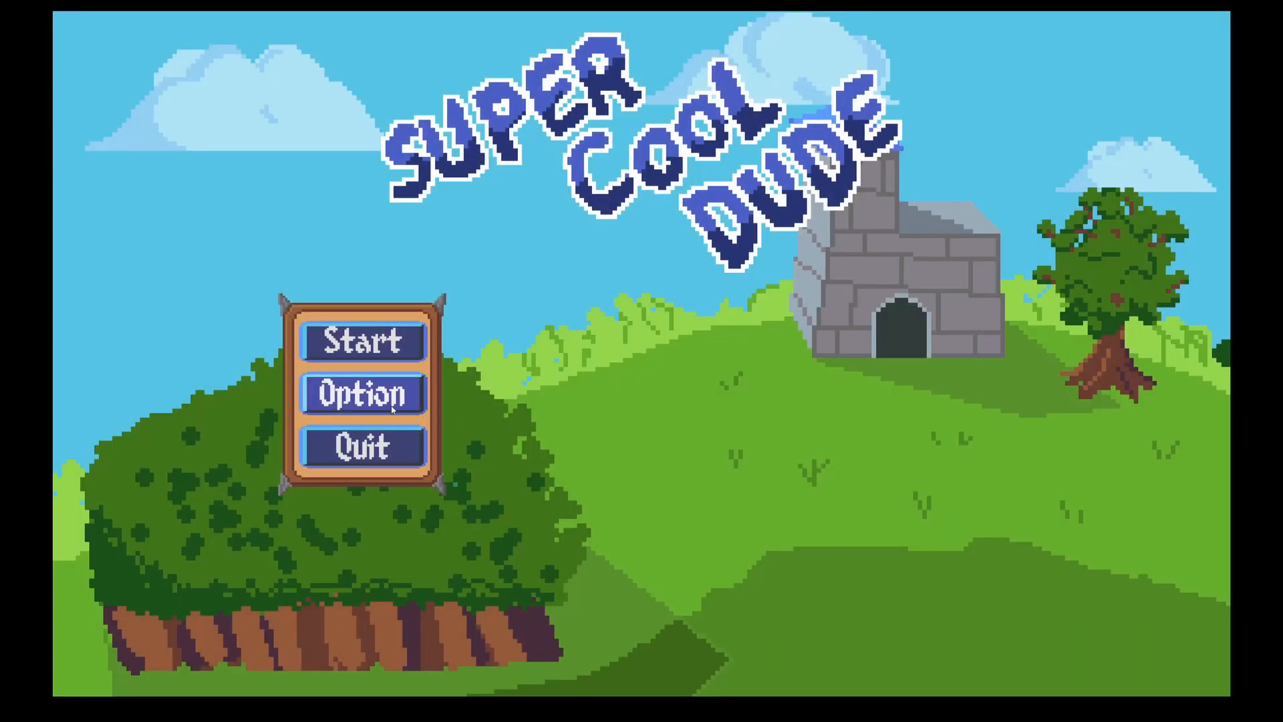
pyautogui.click(375, 436)
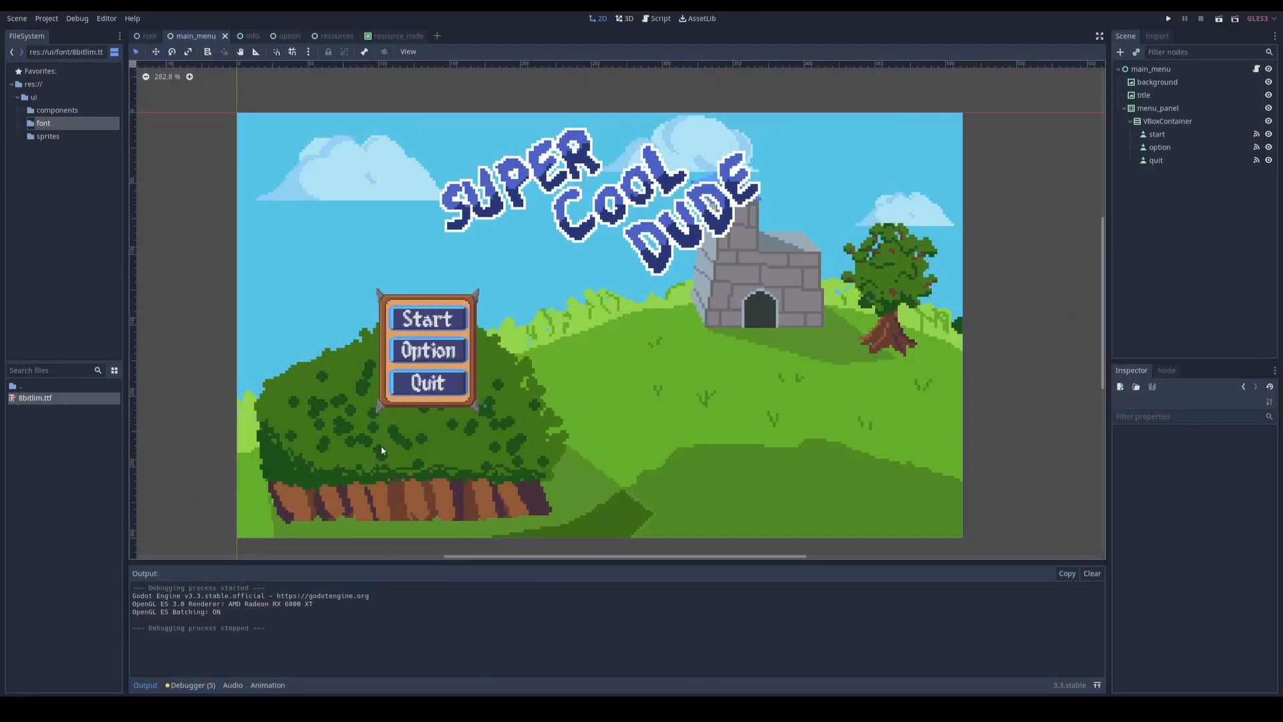
# Step: Add a Control node under ui and make main_menu, option and info its children
pyautogui.hotkey('ctrl', 'a')
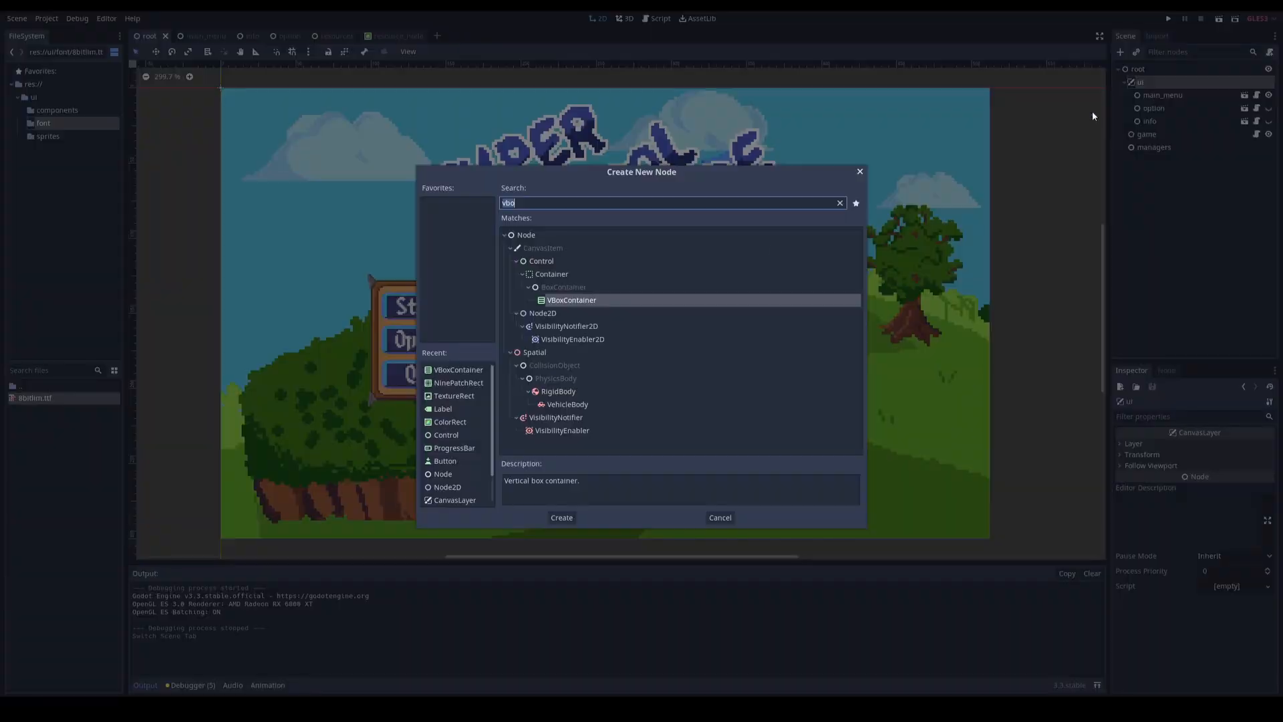
pyautogui.doubleClick(535, 262)
pyautogui.click(1164, 96)
pyautogui.keyDown('shift'); pyautogui.click(1152, 123); pyautogui.keyUp('shift')
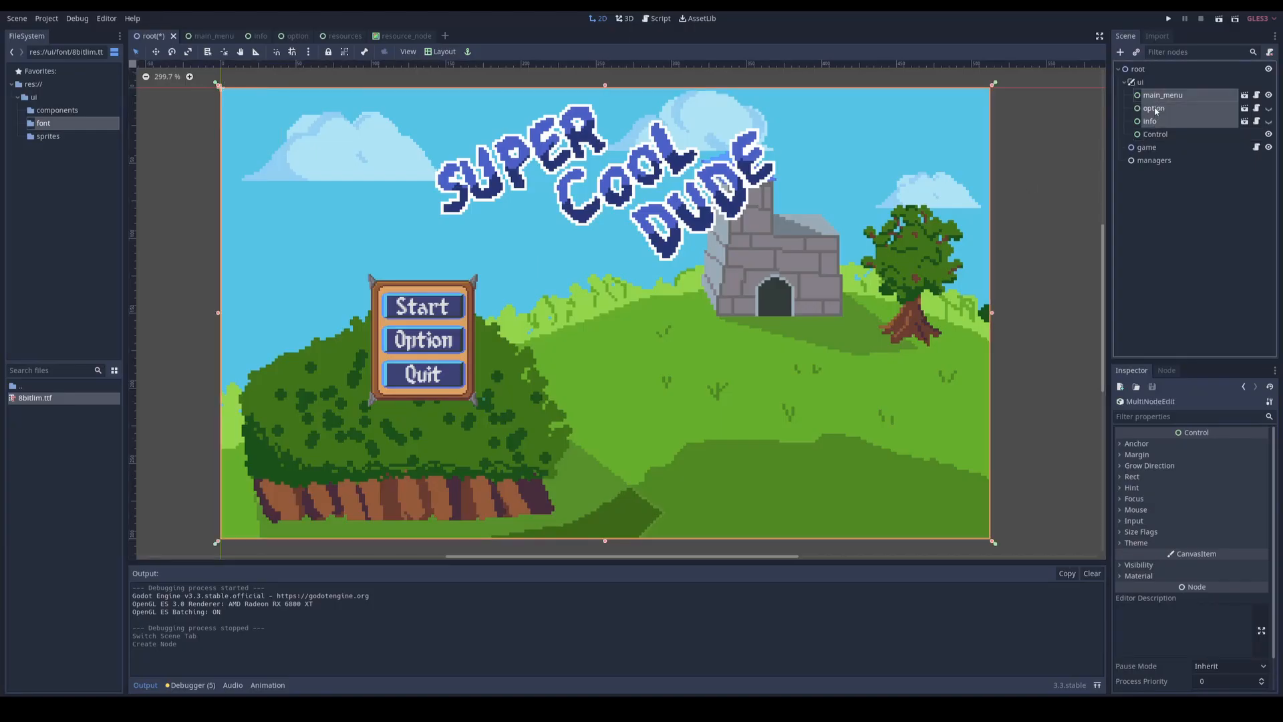
pyautogui.moveTo(1157, 111); pyautogui.dragTo(1155, 134)
# Step: Apply the Full Rect layout to the new Control node so it fills the viewport
pyautogui.click(1153, 97)
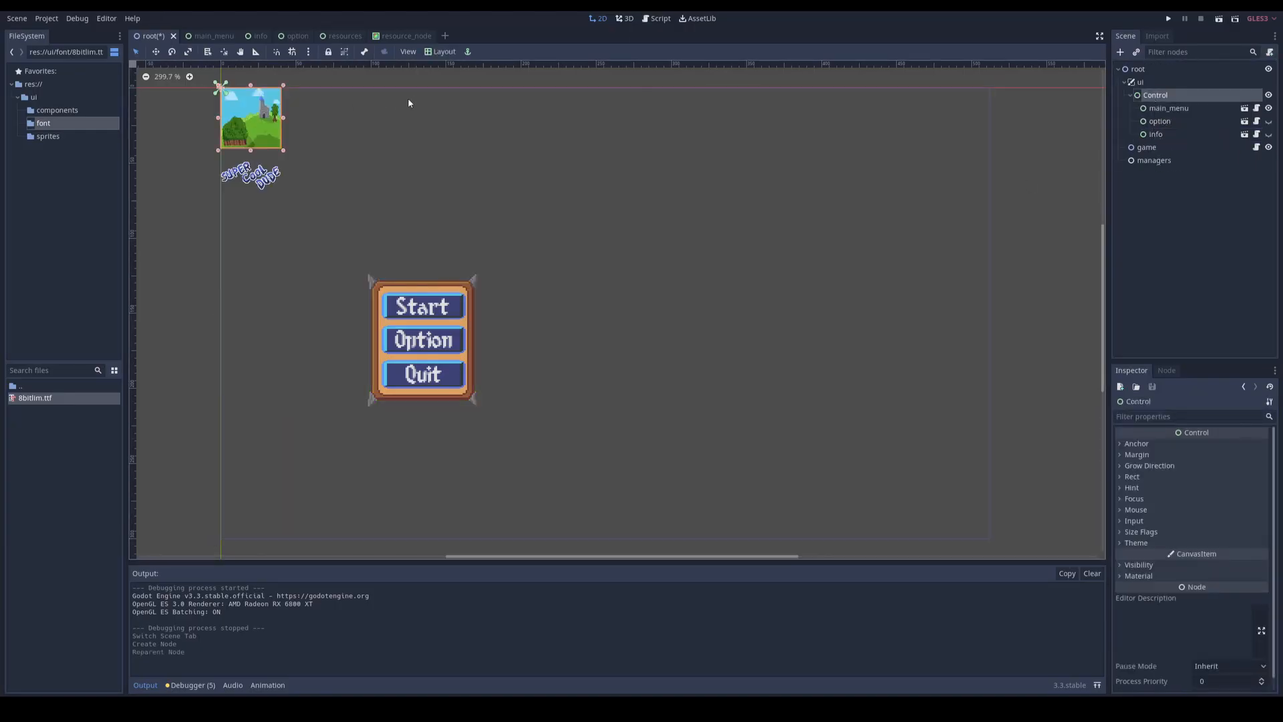
pyautogui.click(437, 52)
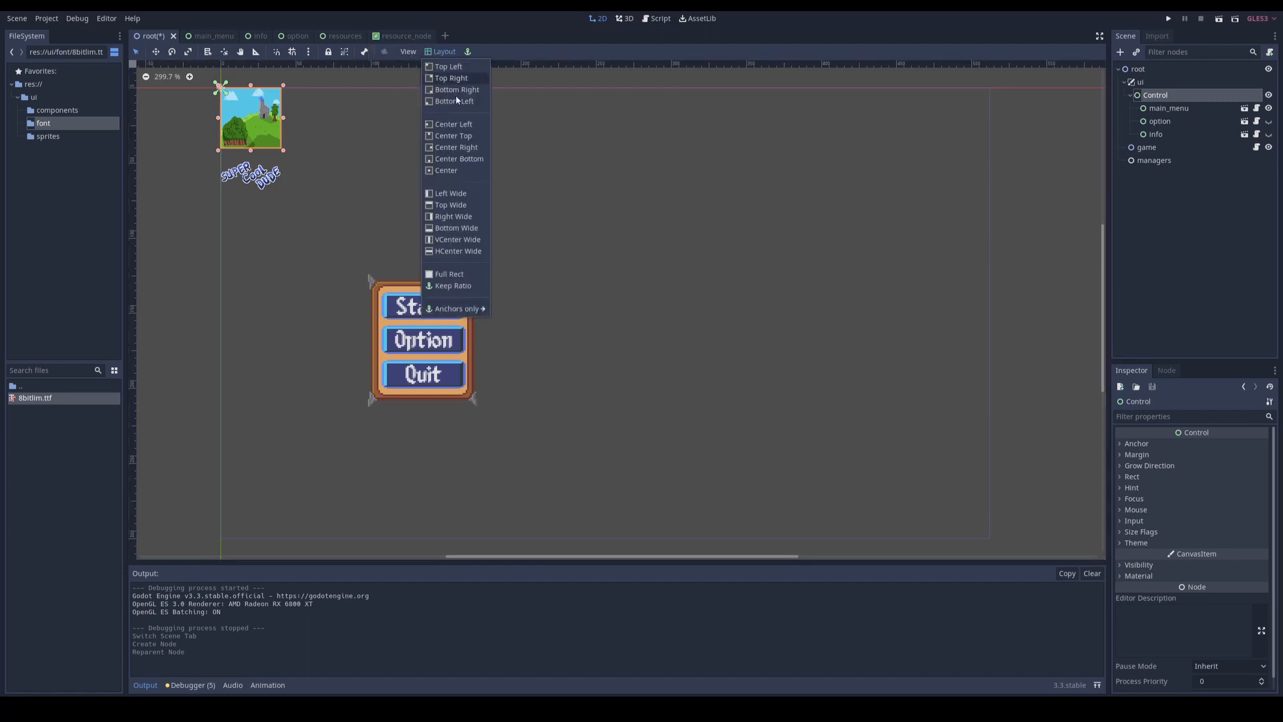
pyautogui.click(447, 271)
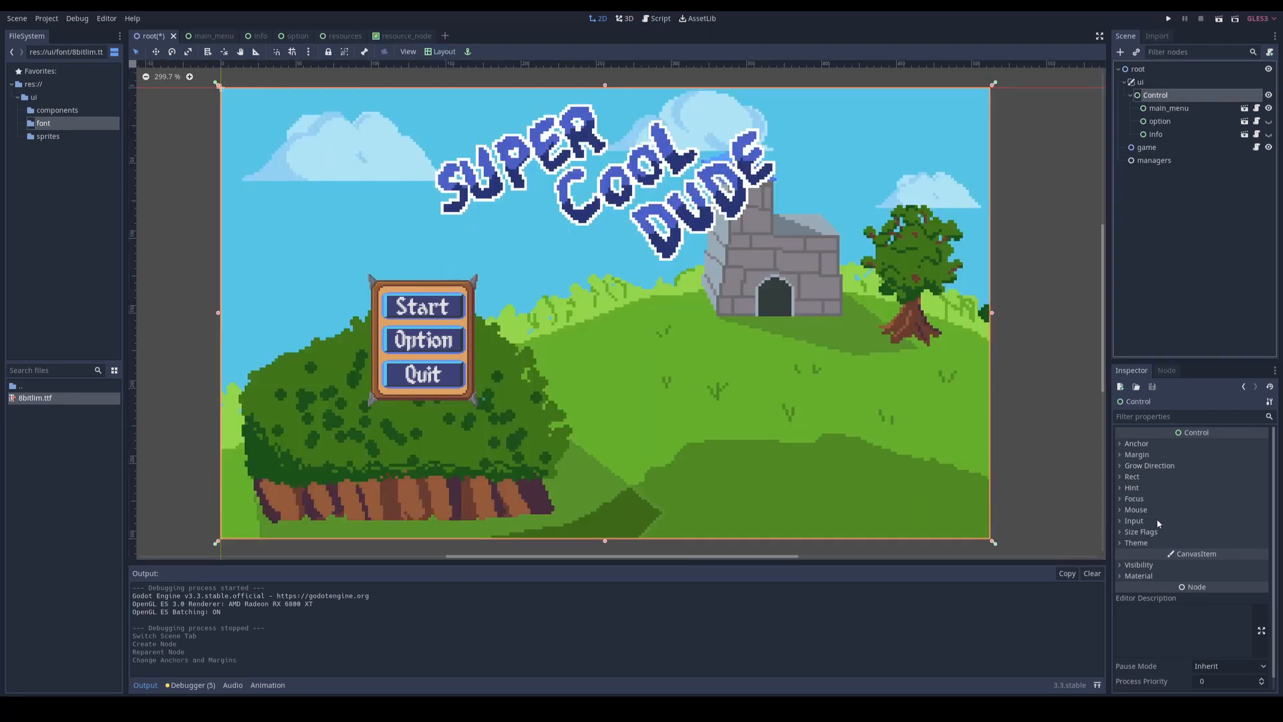
# Step: Assign main_theme.tres from the ui folder as the Control node's theme
pyautogui.click(1140, 542)
pyautogui.doubleClick(31, 389)
pyautogui.moveTo(45, 483); pyautogui.dragTo(1224, 556)
# Step: Run the project and test the main menu's Option button and the option screen's Back button
pyautogui.press('F5')
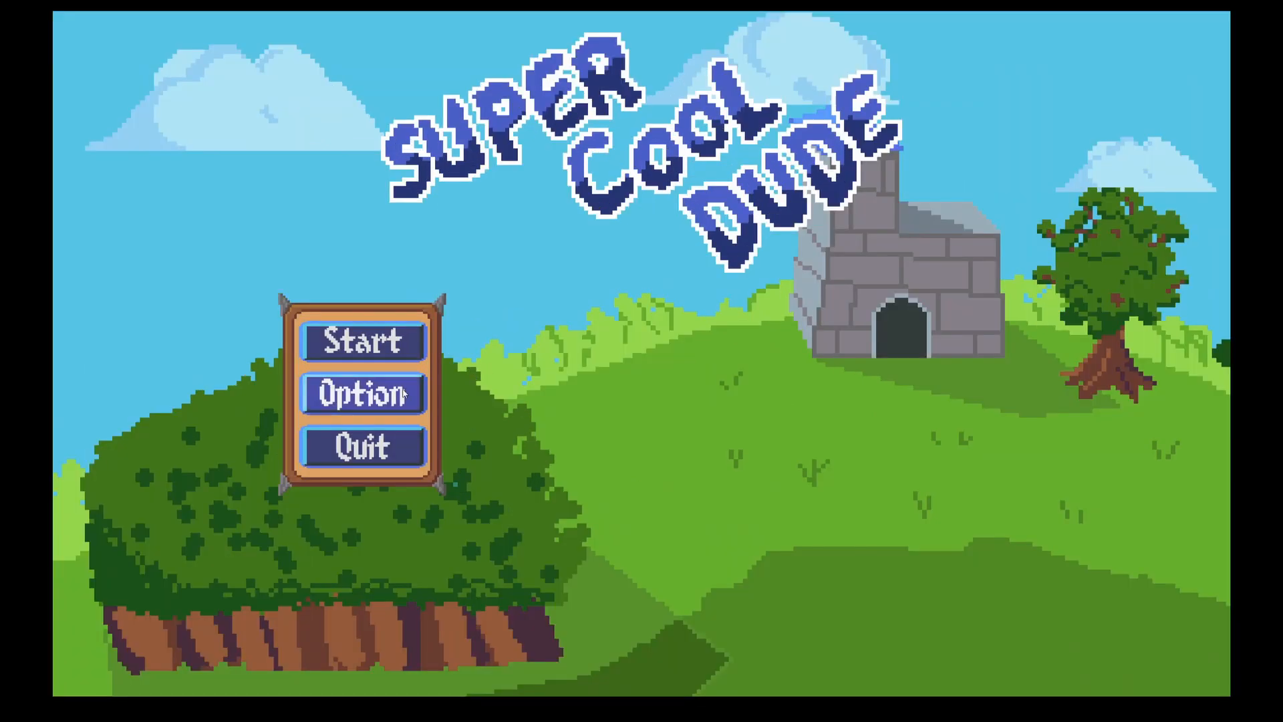
pyautogui.click(379, 402)
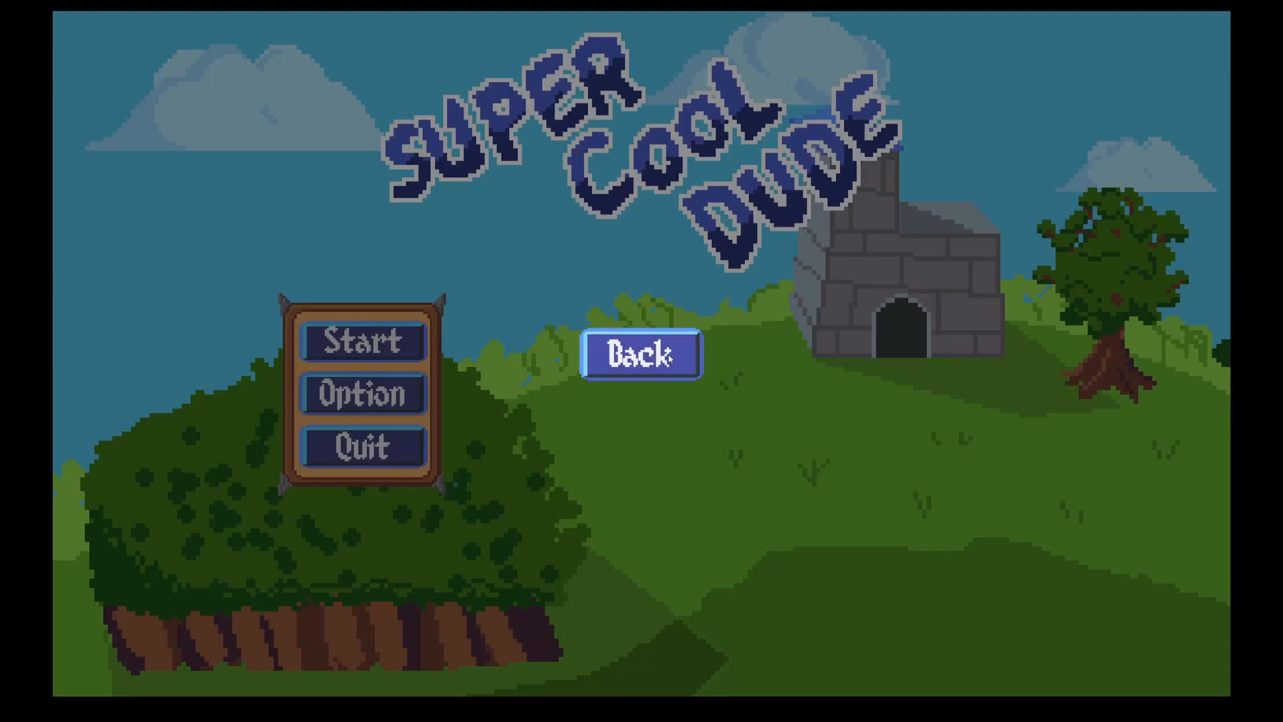
pyautogui.click(635, 367)
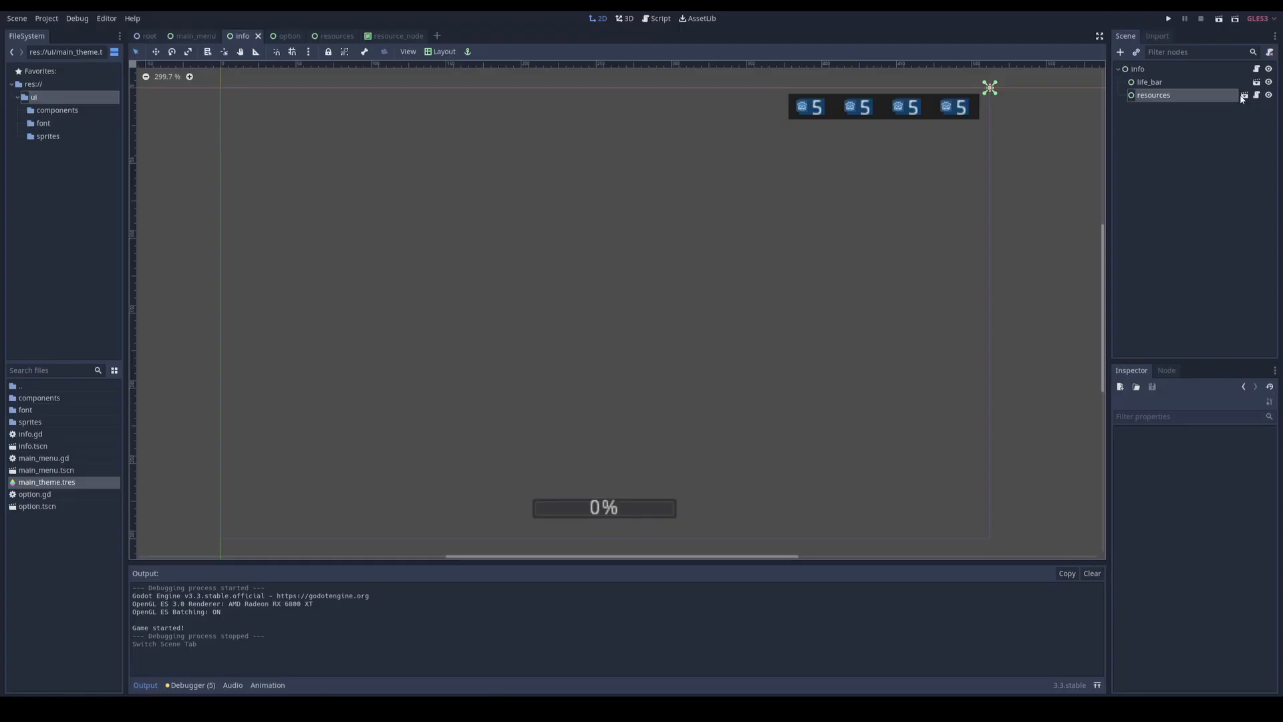
# Step: Open the resources scene and merge the menu_panel node from res://ui/main_menu.tscn into its root
pyautogui.click(1245, 94)
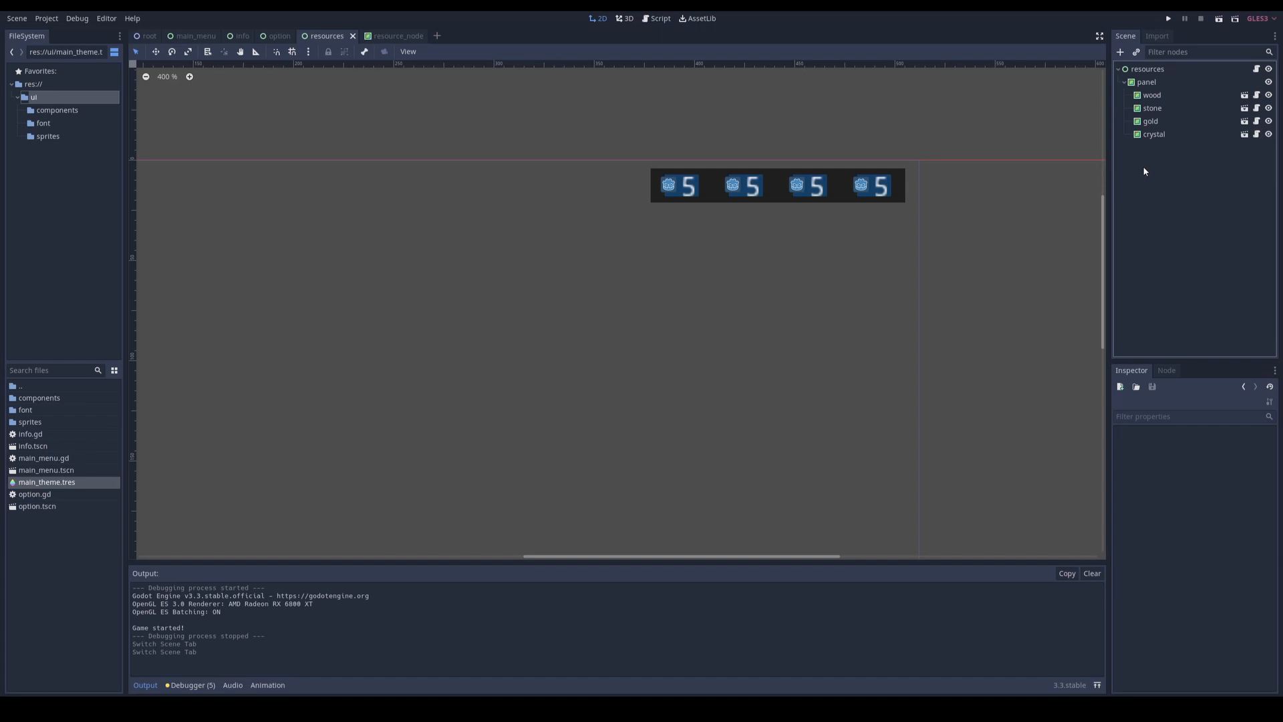
pyautogui.rightClick(1144, 72)
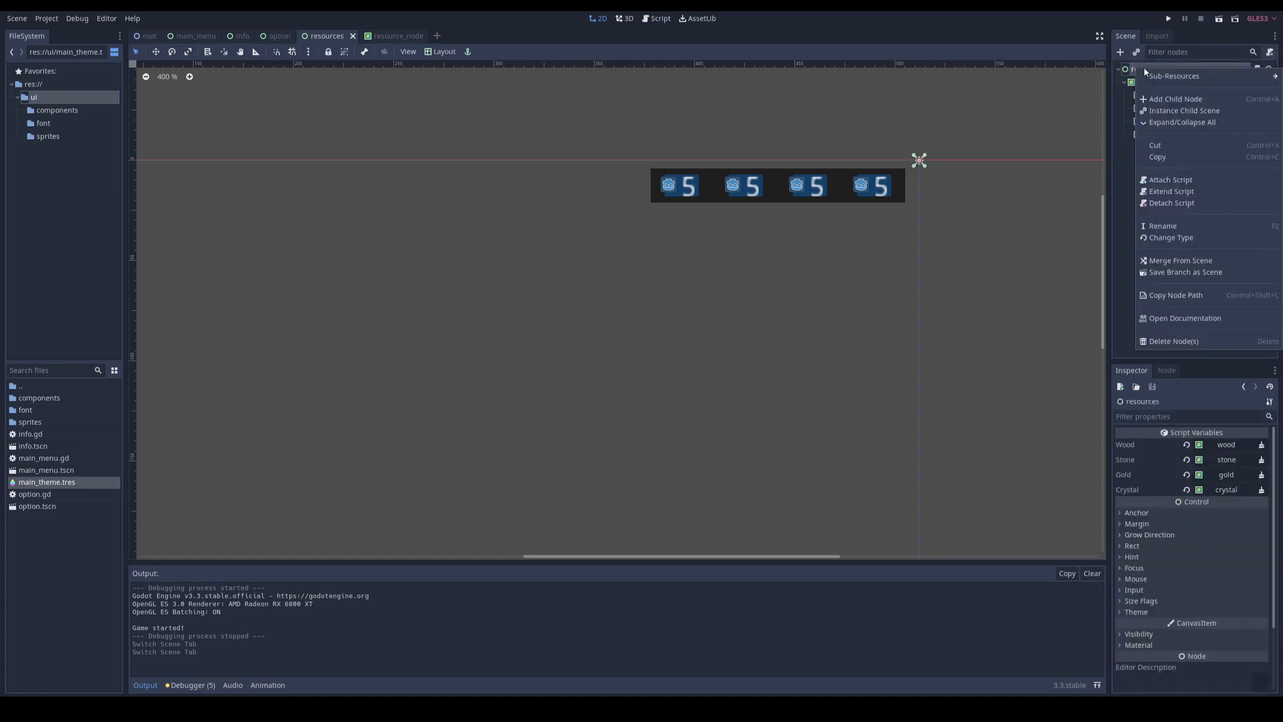
pyautogui.click(1173, 265)
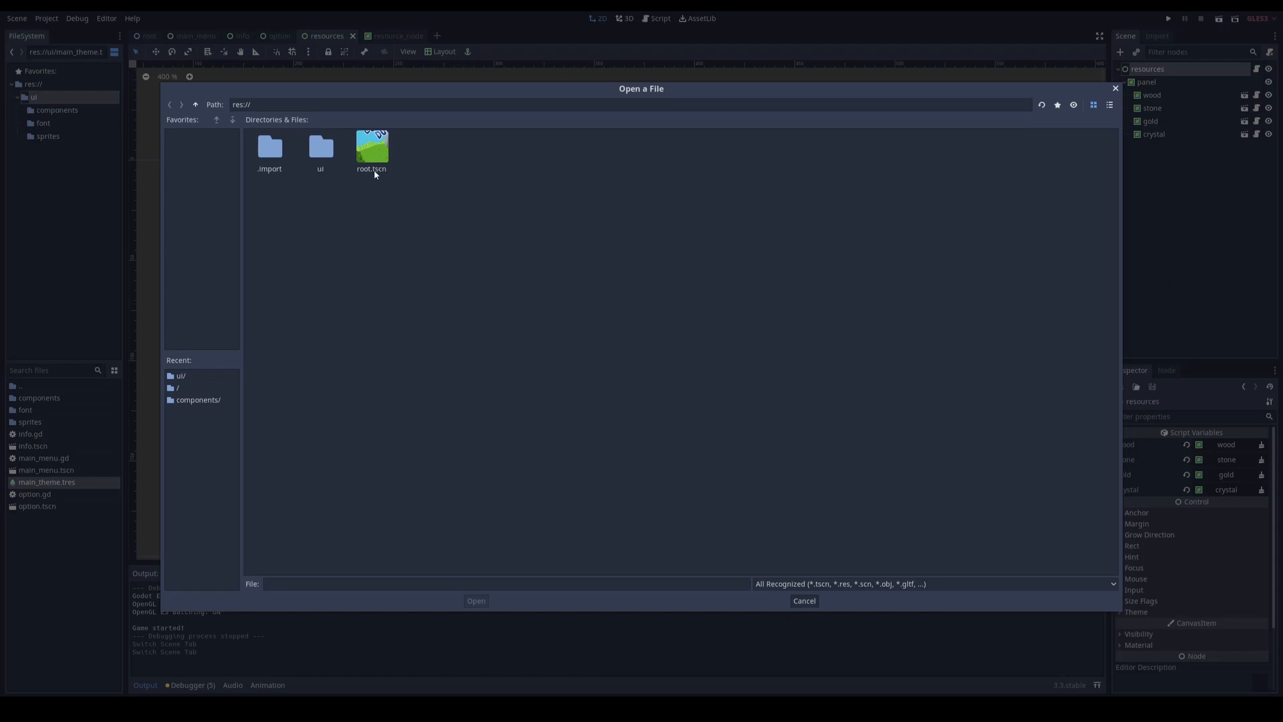
pyautogui.click(325, 155)
pyautogui.doubleClick(326, 155)
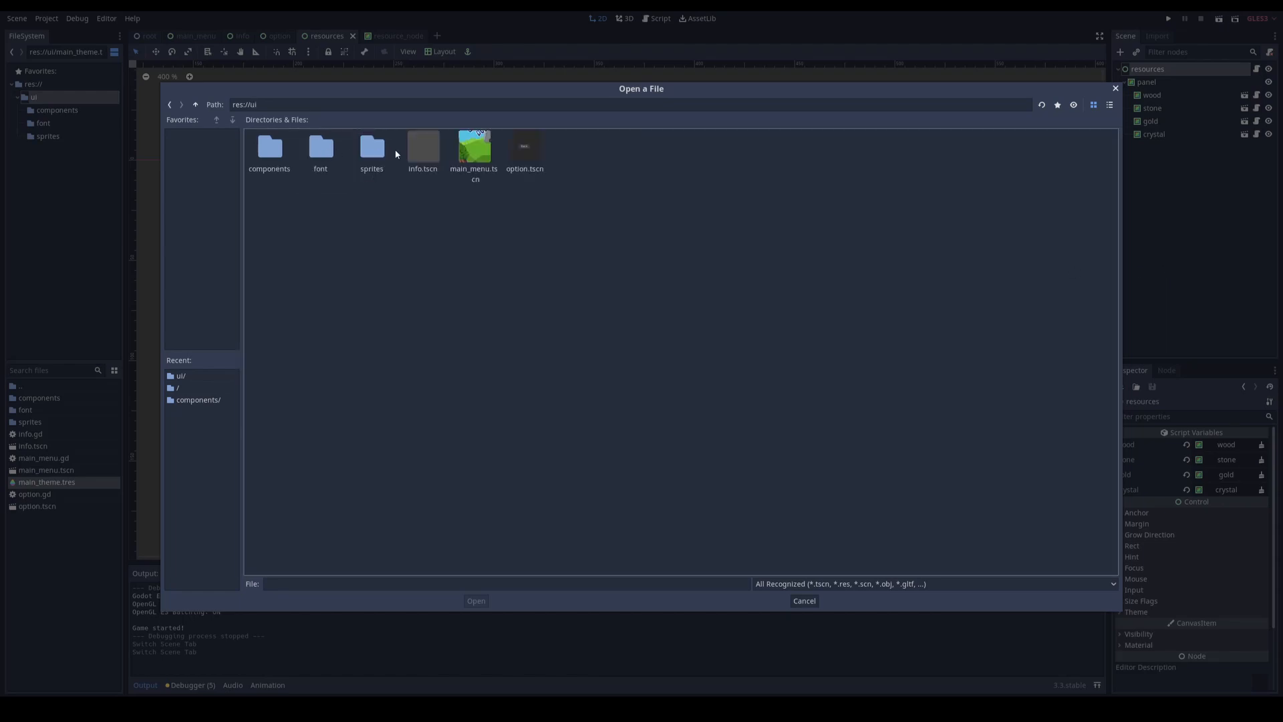
pyautogui.doubleClick(467, 152)
pyautogui.click(556, 251)
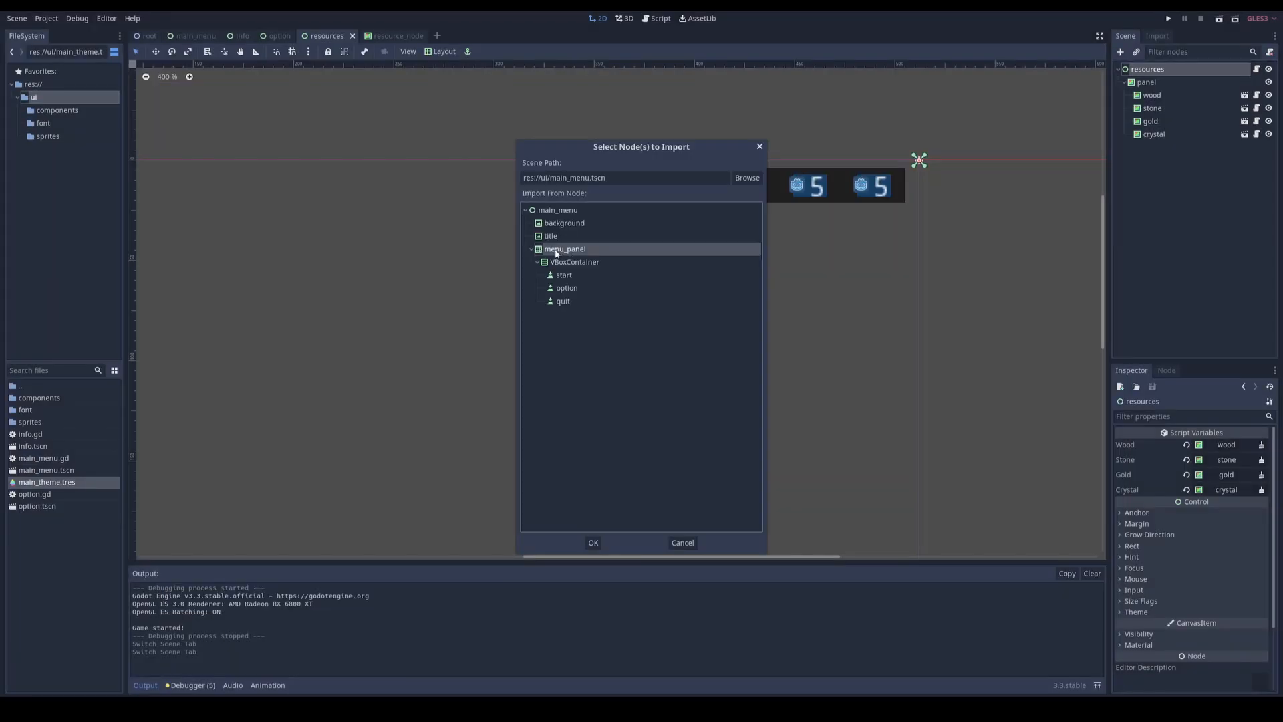
pyautogui.click(593, 542)
# Step: Move the imported menu_panel to just below the resource counters
pyautogui.scroll(-1, 893, 361)
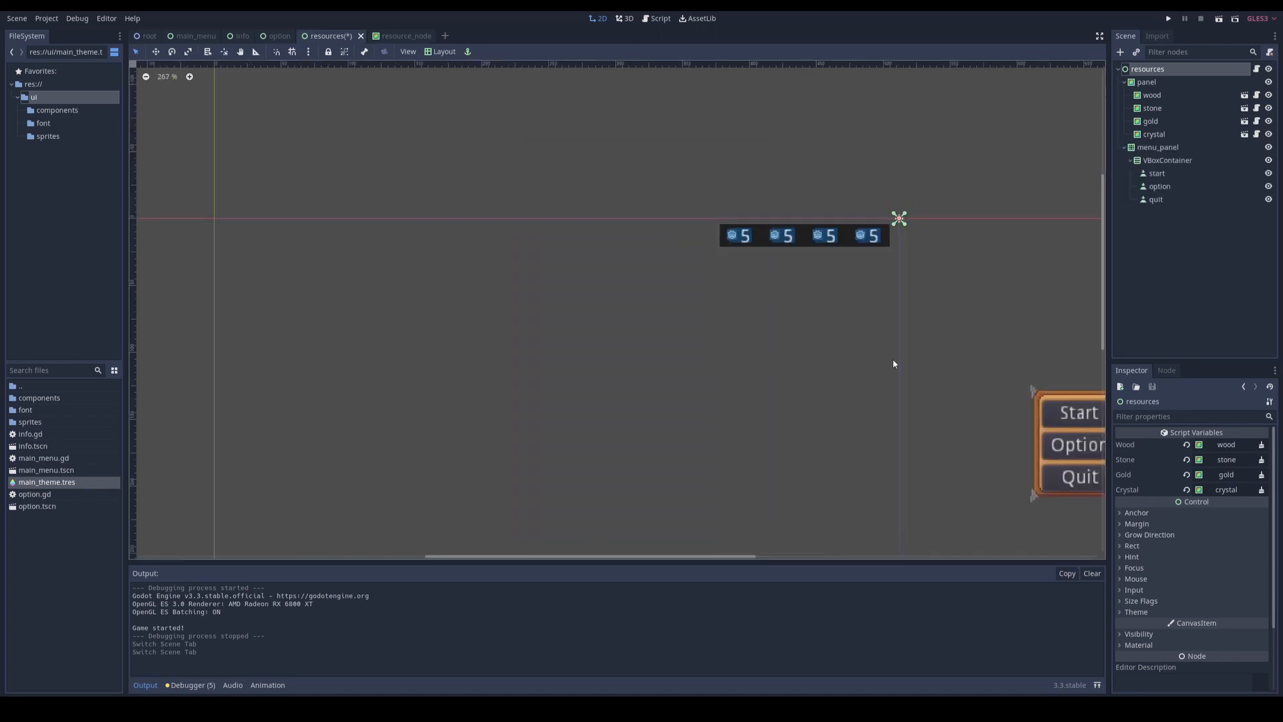
pyautogui.moveTo(894, 361); pyautogui.dragTo(816, 368, button='middle')
pyautogui.click(927, 390)
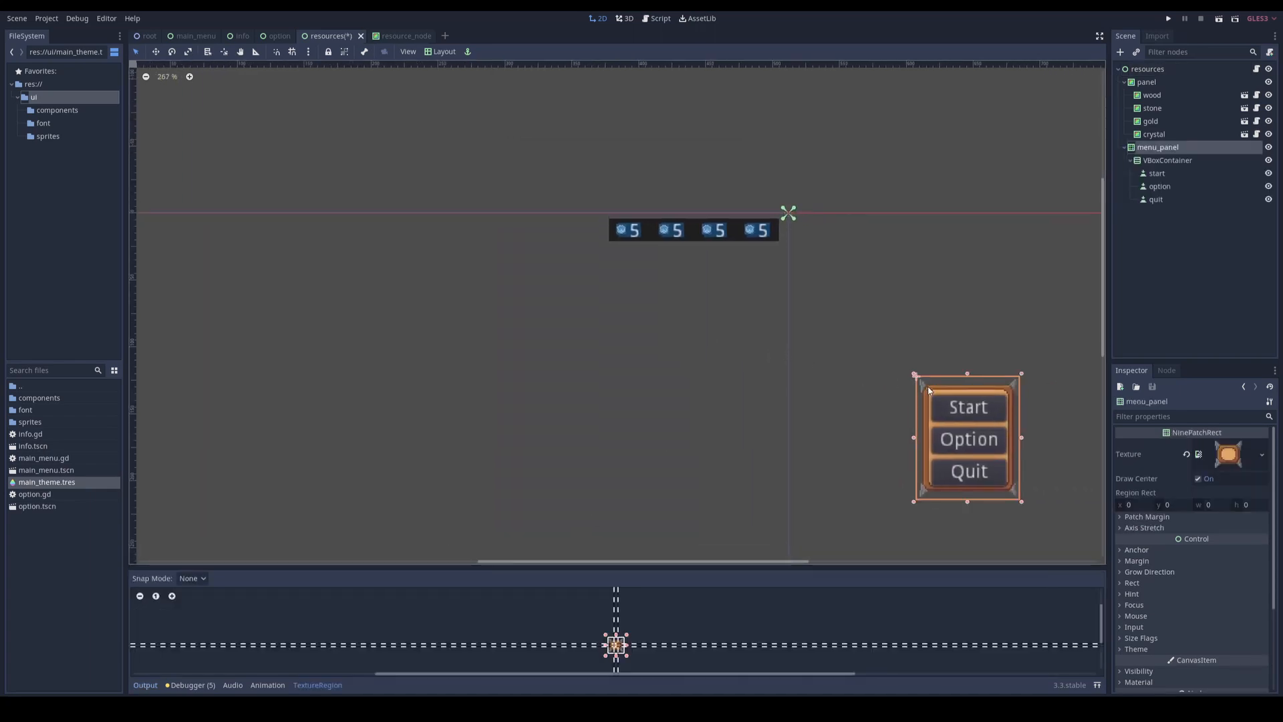
pyautogui.moveTo(928, 389); pyautogui.dragTo(679, 257)
# Step: Delete the VBoxContainer with its buttons from menu_panel and reshape the panel into a wide, low bar about as wide as the resource counters
pyautogui.scroll(1, 734, 248)
pyautogui.click(1163, 162)
pyautogui.press('Delete')
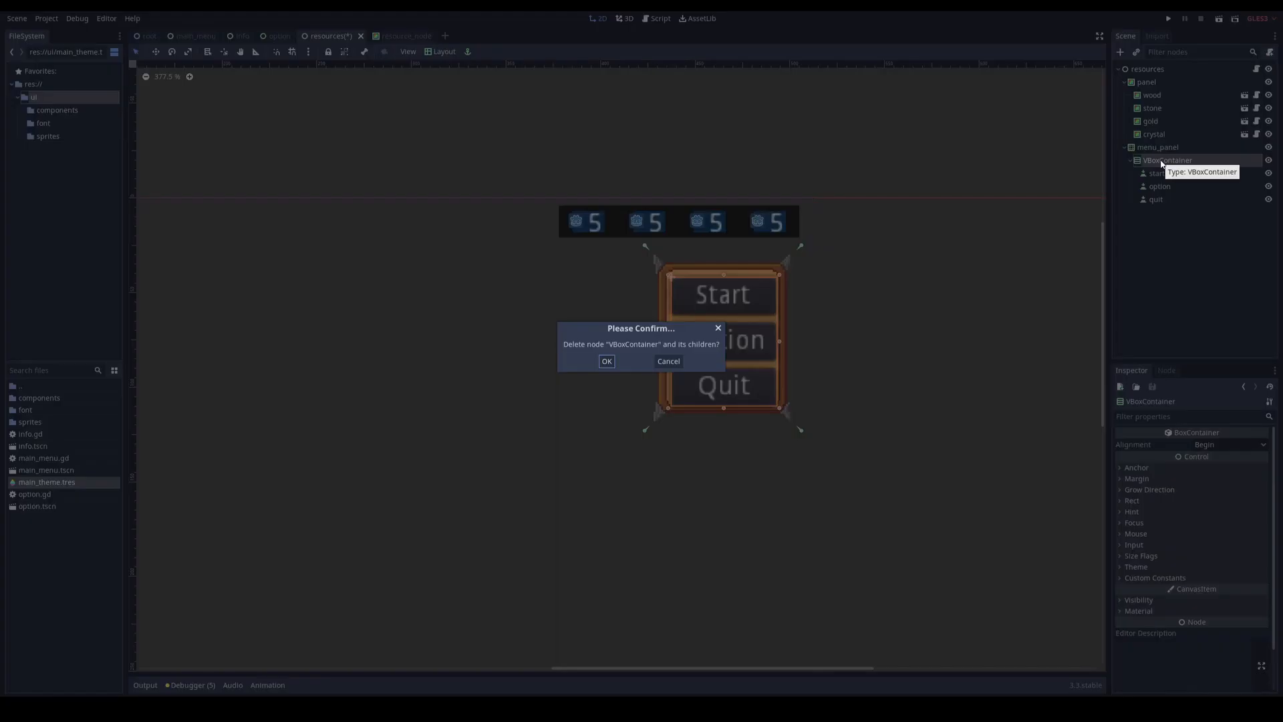
pyautogui.click(608, 362)
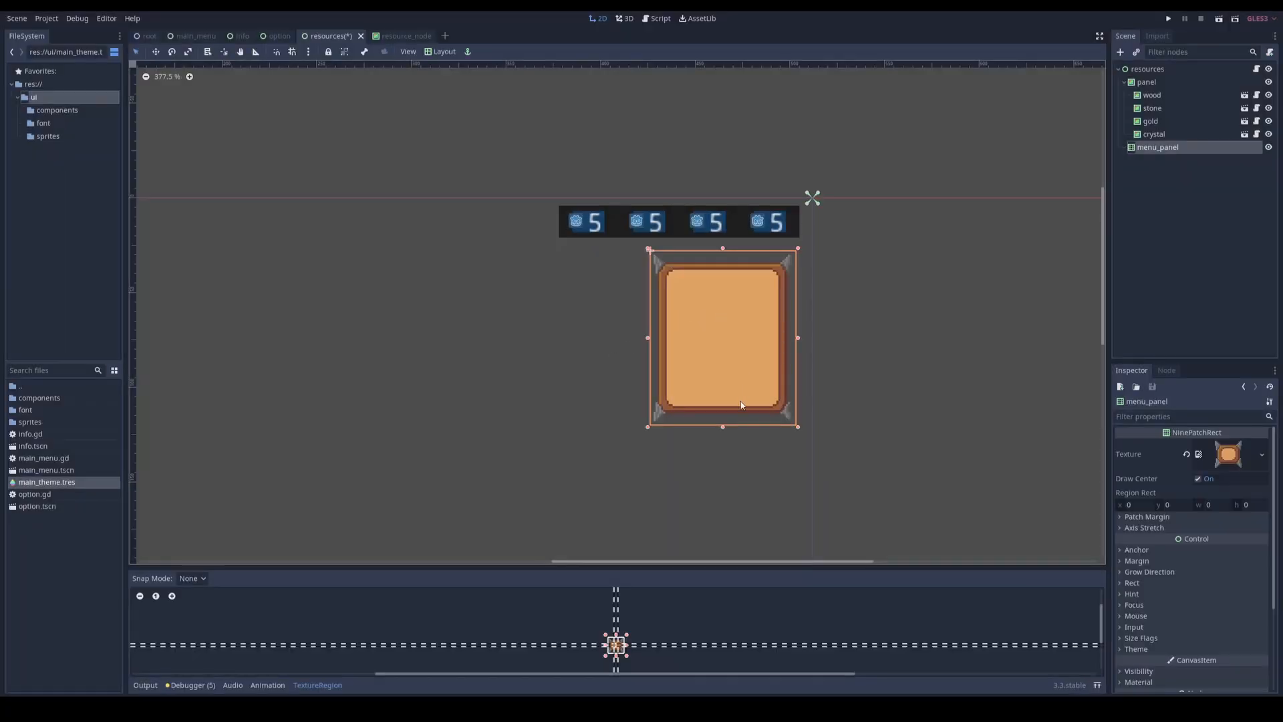
pyautogui.moveTo(652, 429); pyautogui.dragTo(543, 316)
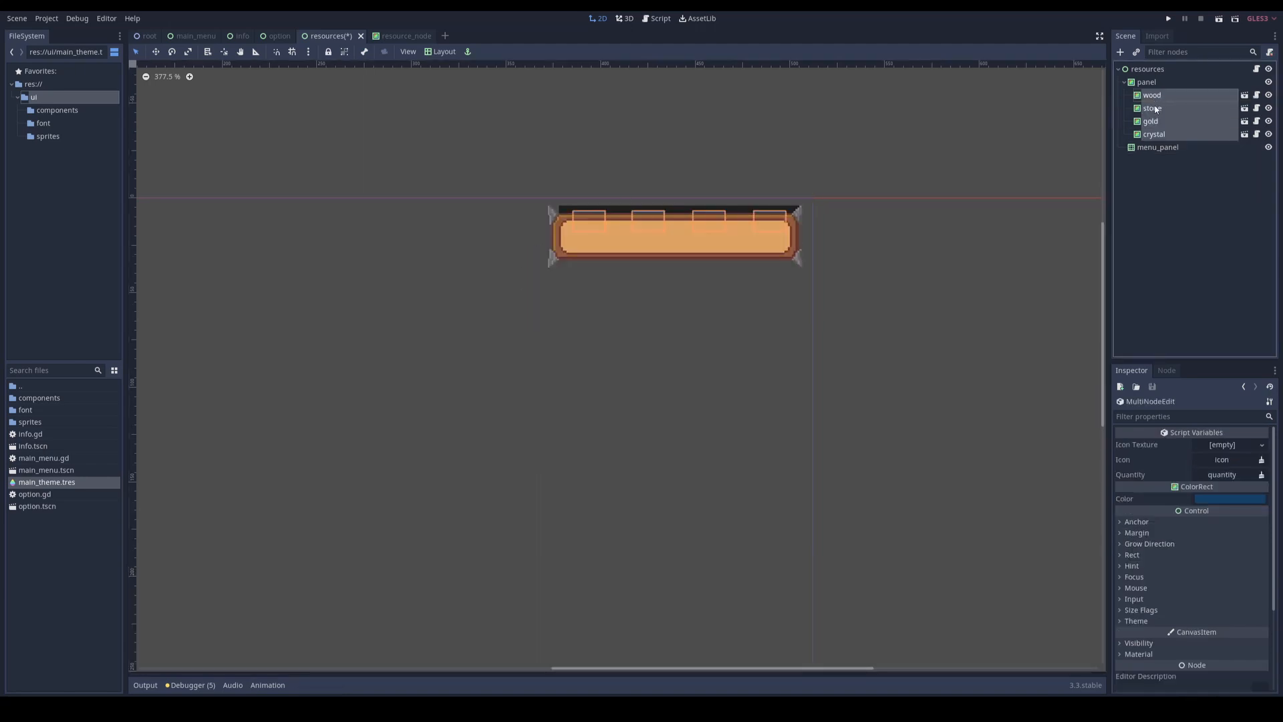
# Step: Move the wood, stone, gold and crystal nodes into menu_panel and delete the old panel node
pyautogui.moveTo(1156, 109); pyautogui.dragTo(1159, 147)
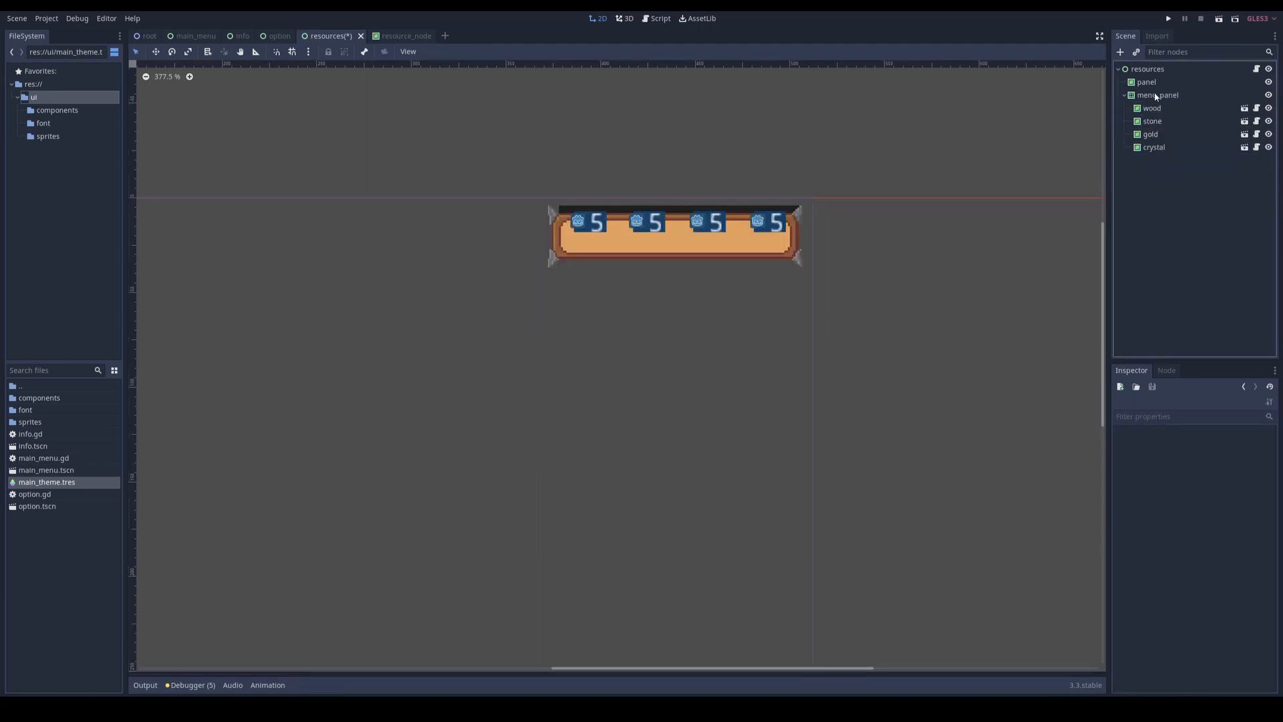
pyautogui.click(1151, 83)
pyautogui.press('Delete')
pyautogui.press('Return')
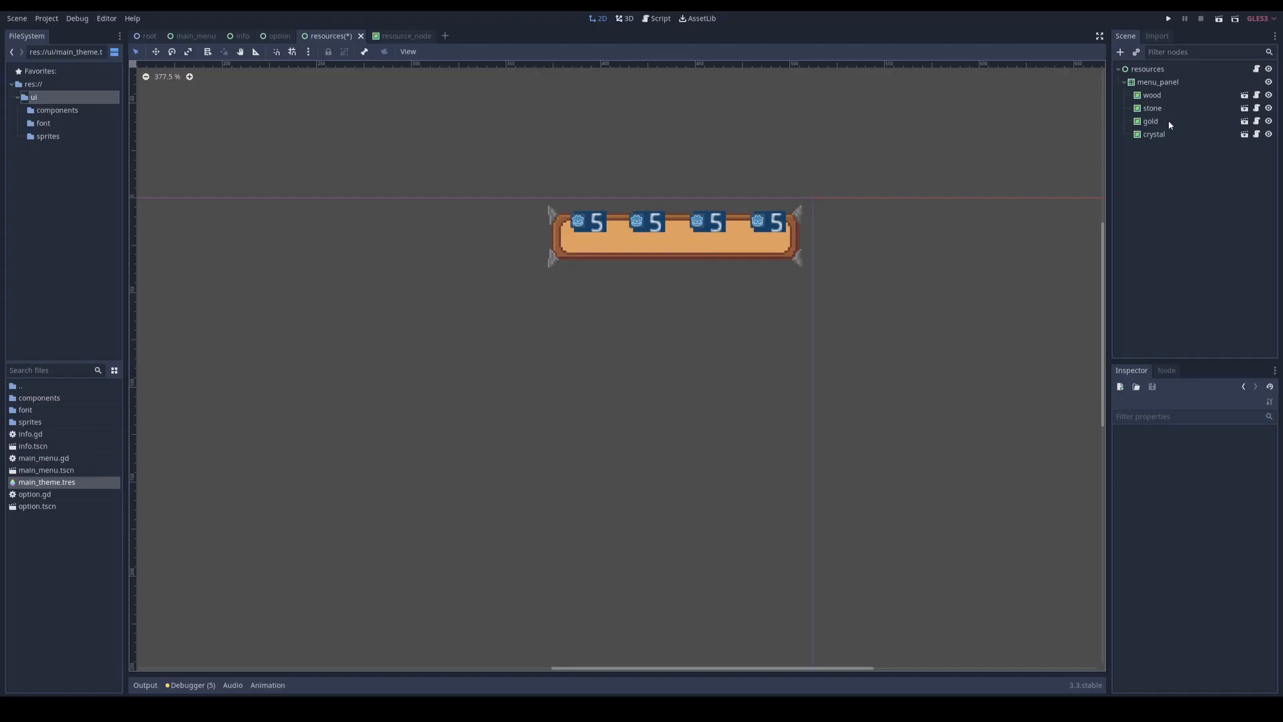
# Step: Select the wood through crystal nodes and shift them down to sit vertically centred inside the wooden panel
pyautogui.click(1143, 98)
pyautogui.keyDown('shift'); pyautogui.click(1160, 138); pyautogui.keyUp('shift')
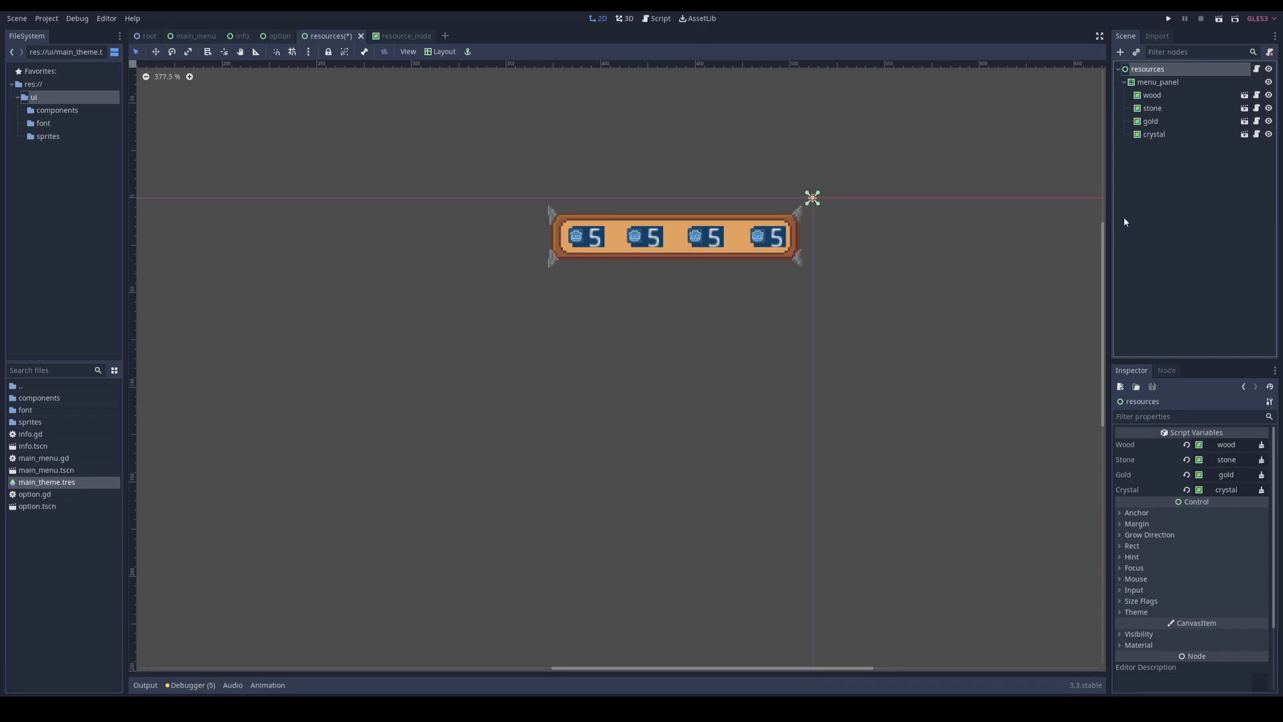
# Step: Run the project, start the game to check the resource counters inside the wooden panel, and stop it
pyautogui.press('F5')
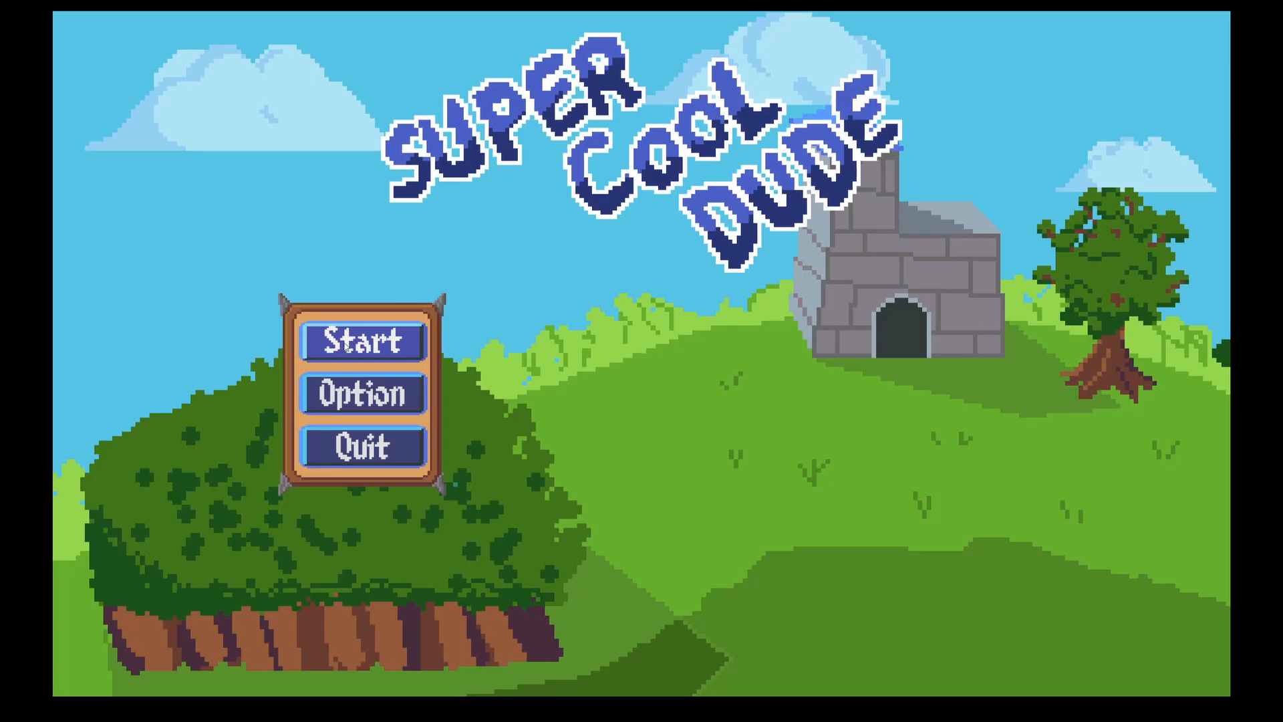
pyautogui.click(375, 348)
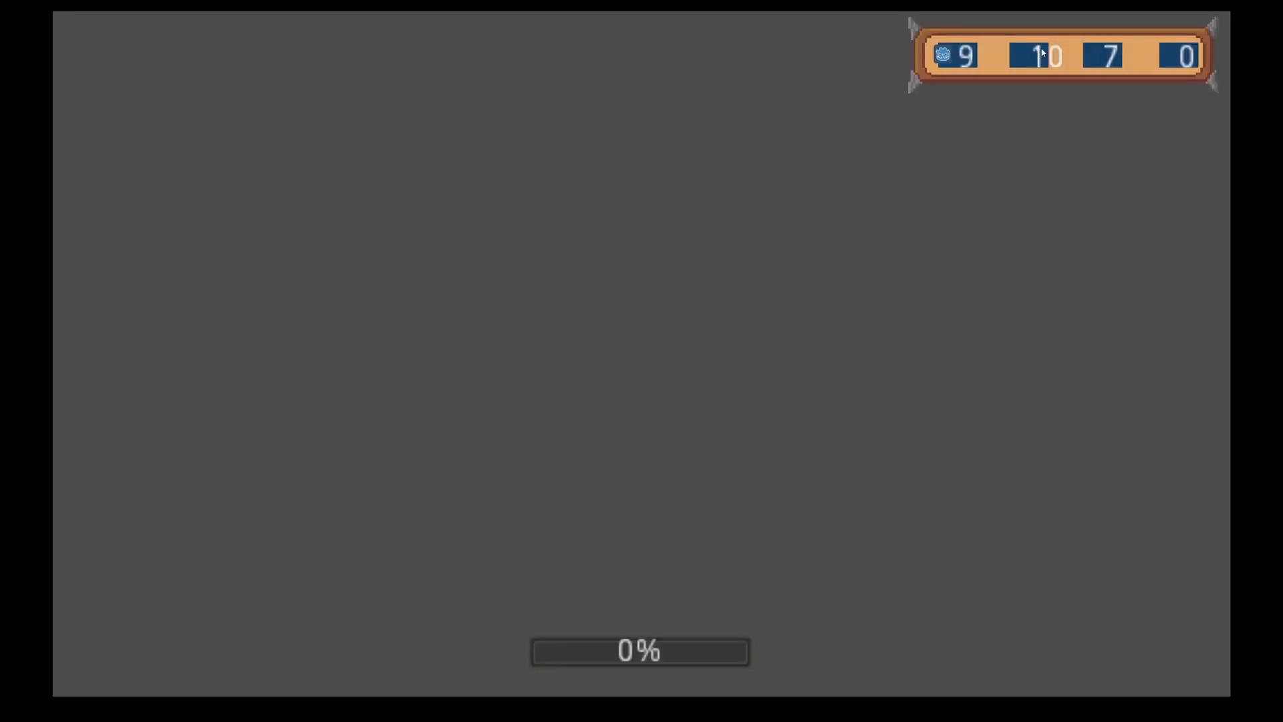
pyautogui.press('F8')
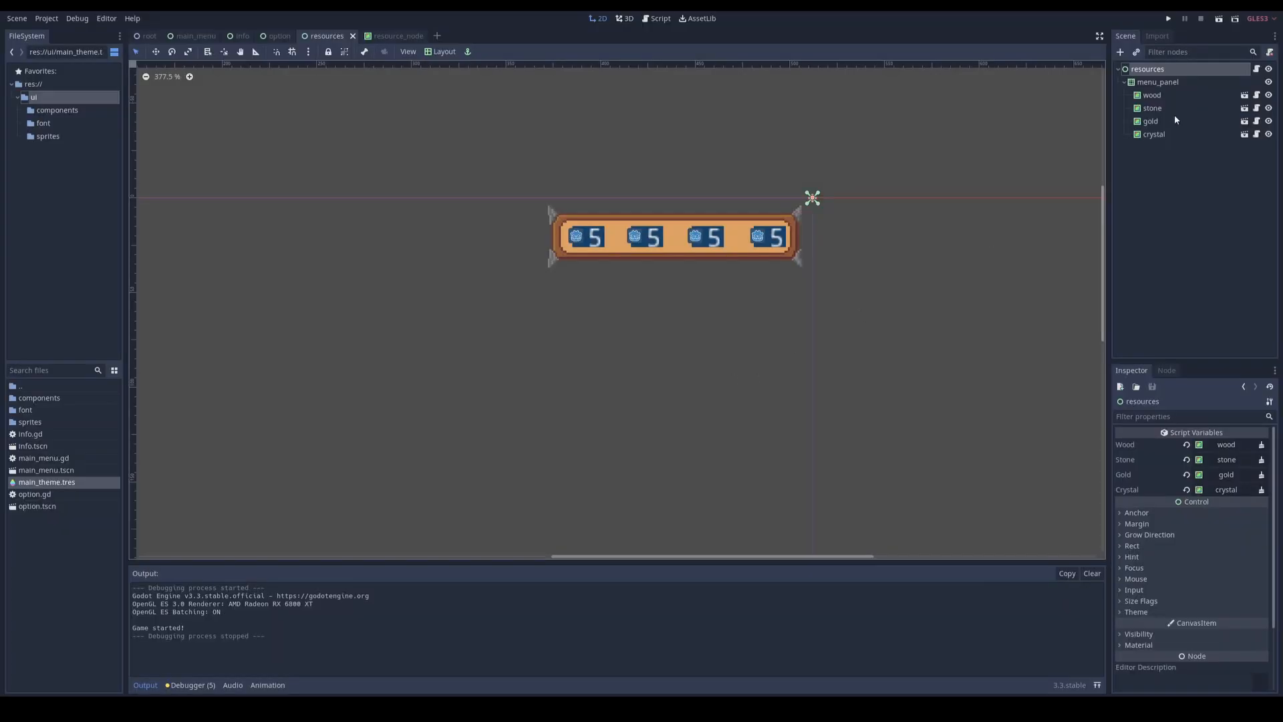
# Step: Rename the menu_panel node in the resources scene to panel
pyautogui.click(1155, 85)
pyautogui.click(1155, 86)
pyautogui.write('panel')
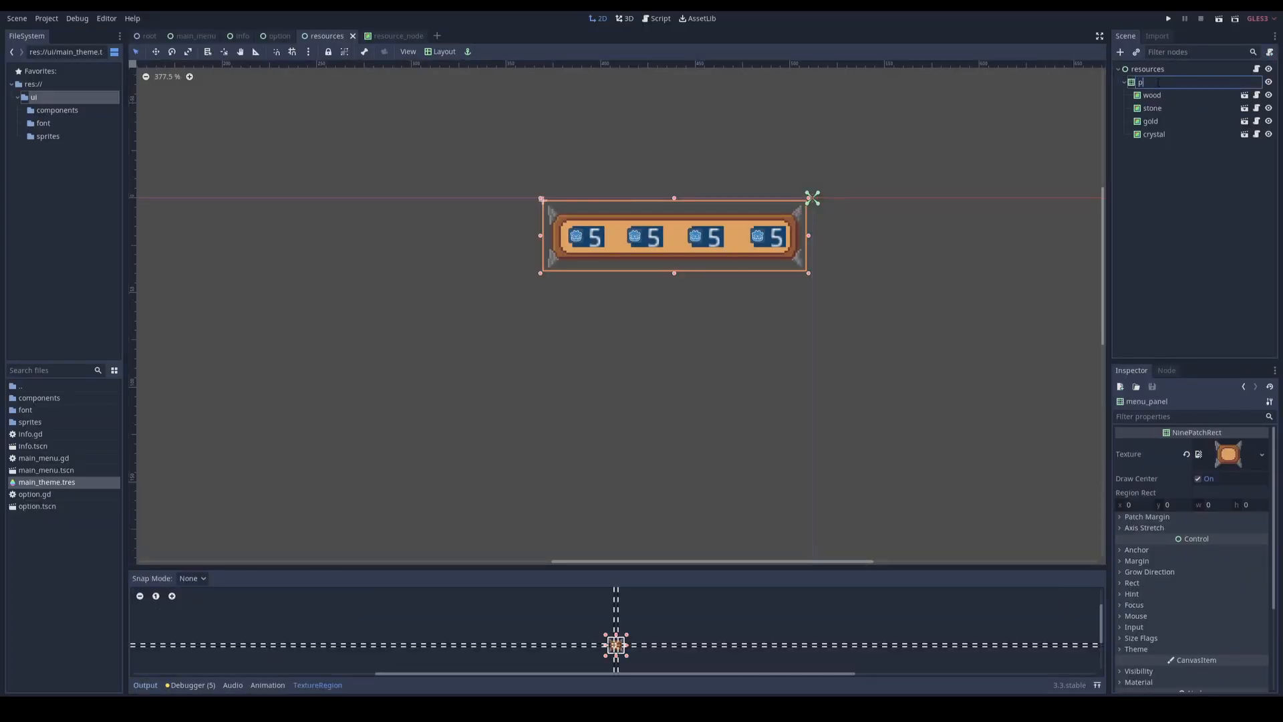
pyautogui.press('Return')
# Step: Open the wood node's resource_node scene and give the quantity label a custom DynamicFont using 8bitlim.ttf
pyautogui.click(1162, 97)
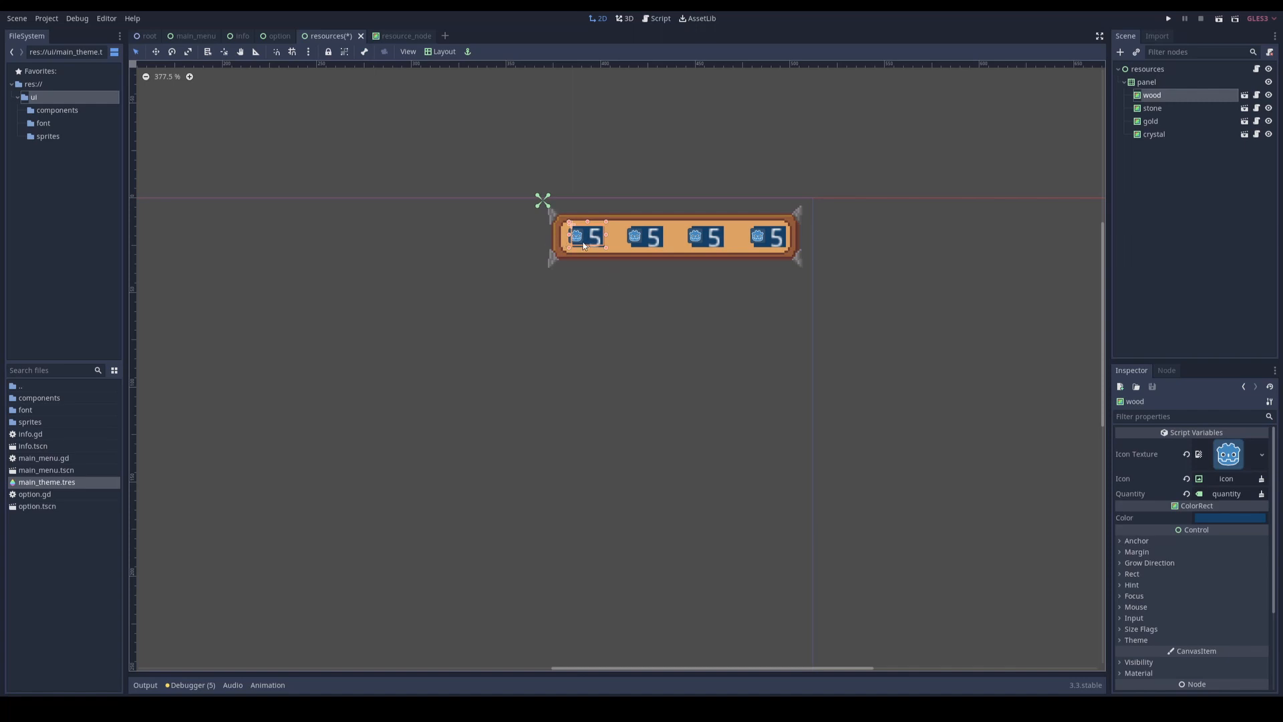
pyautogui.click(1244, 95)
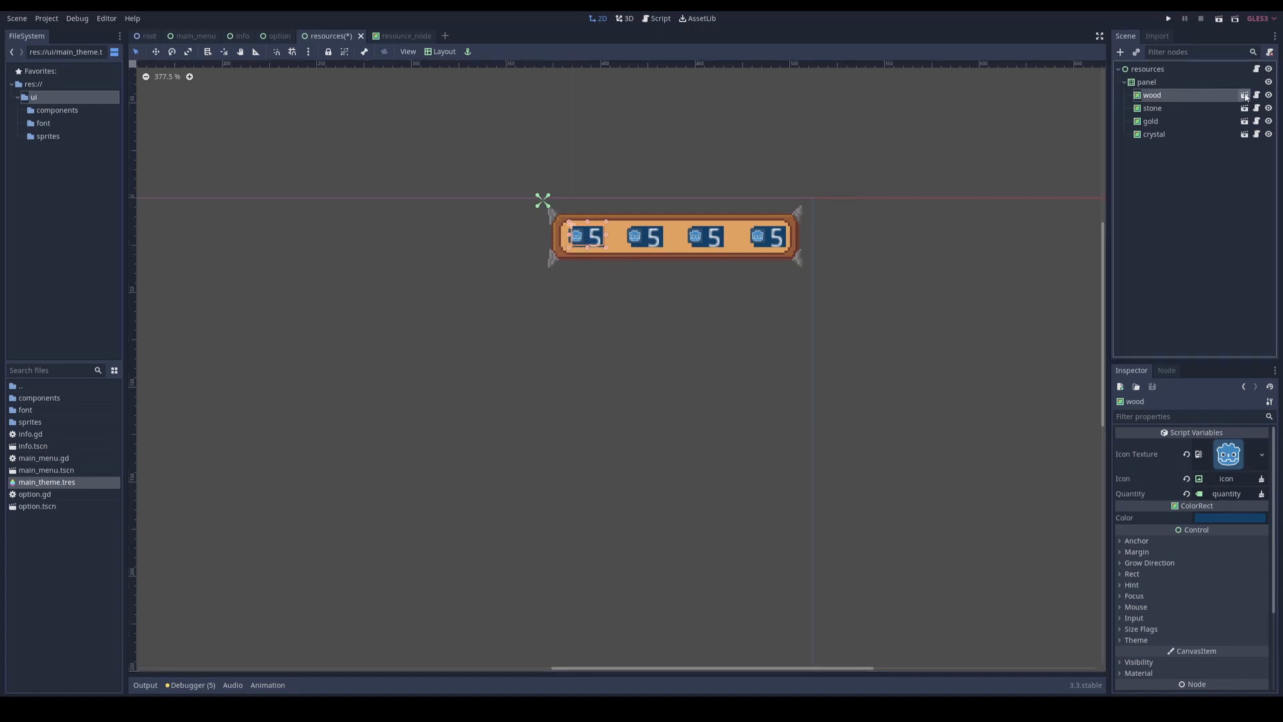
pyautogui.click(1150, 94)
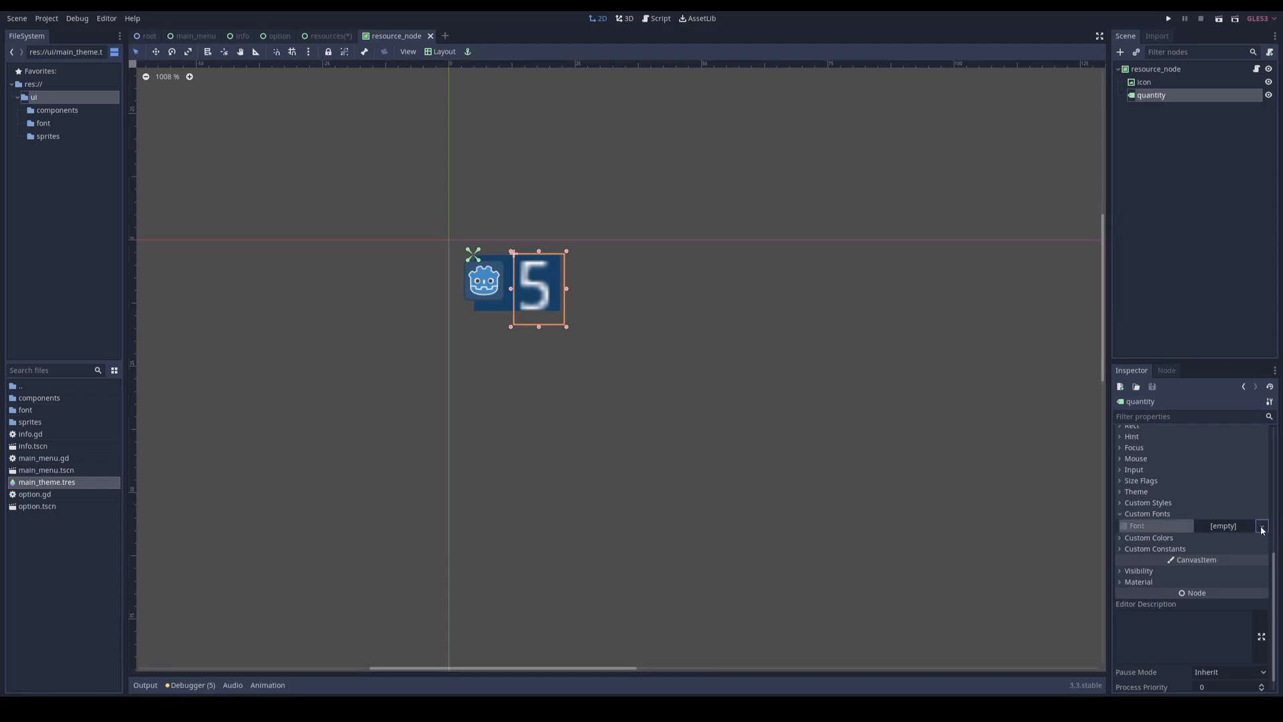
pyautogui.click(1230, 526)
pyautogui.click(1230, 527)
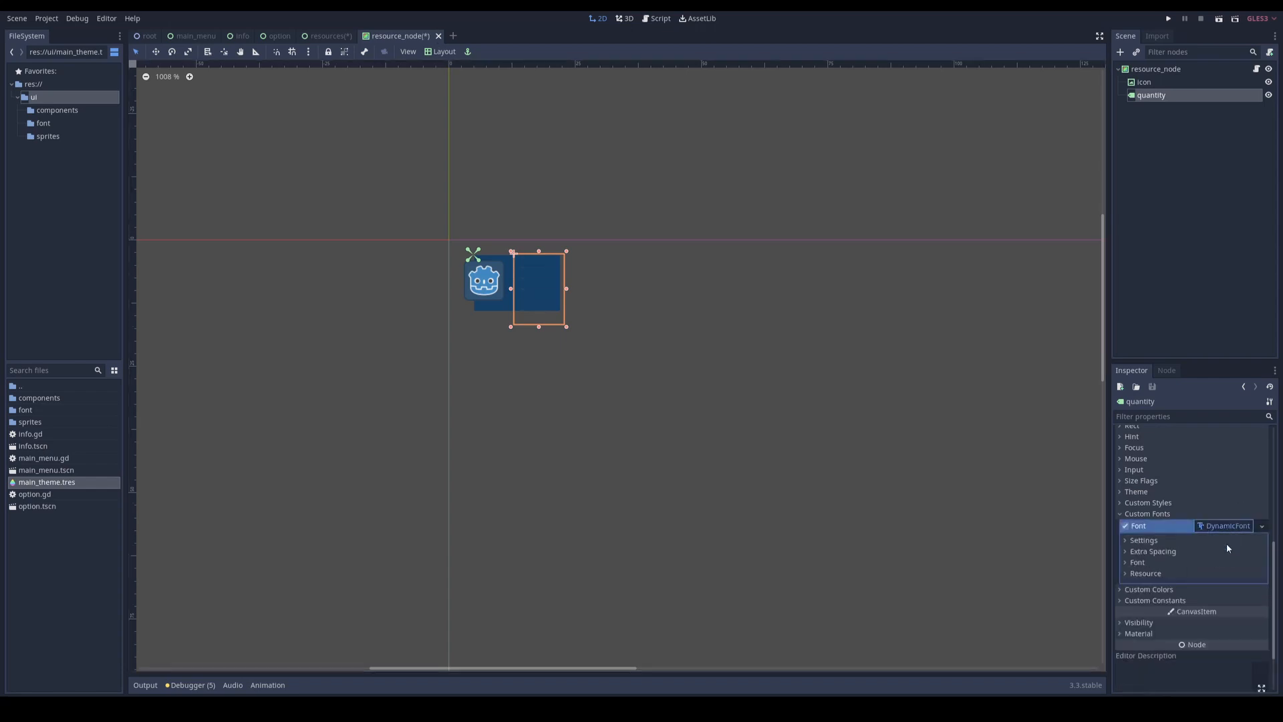
pyautogui.click(1137, 563)
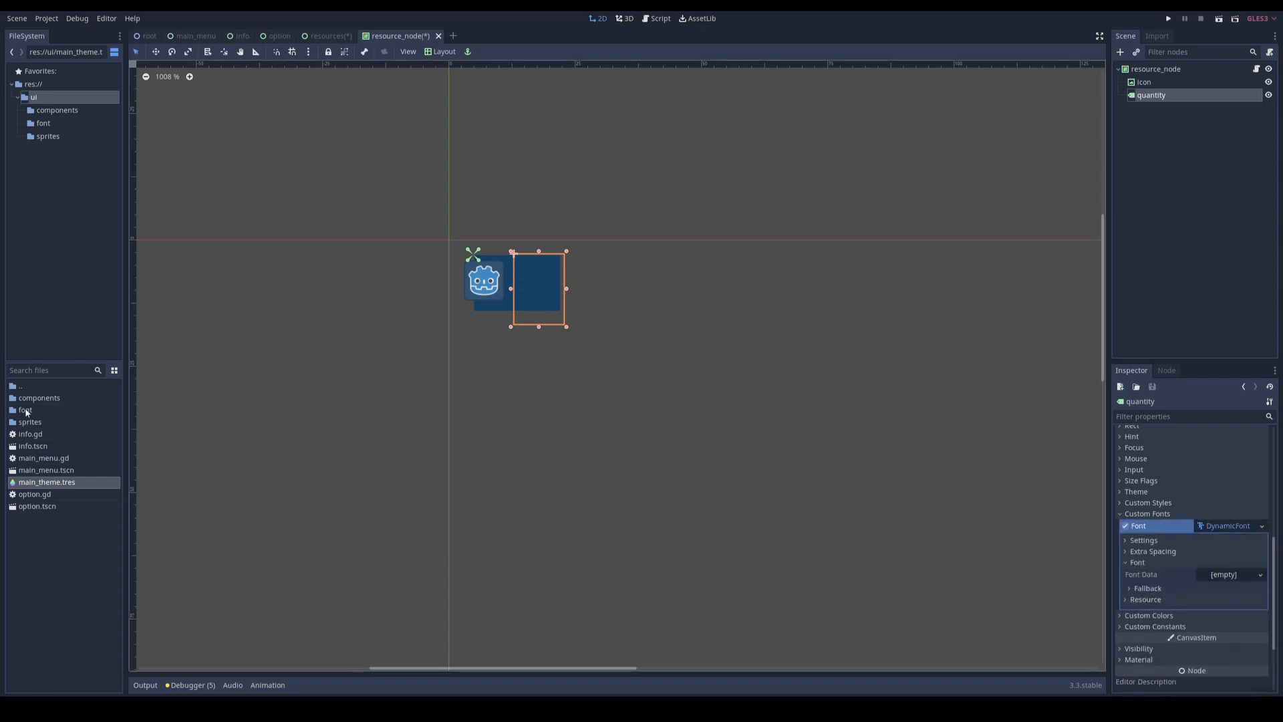
pyautogui.click(43, 123)
pyautogui.moveTo(35, 397); pyautogui.dragTo(1223, 577)
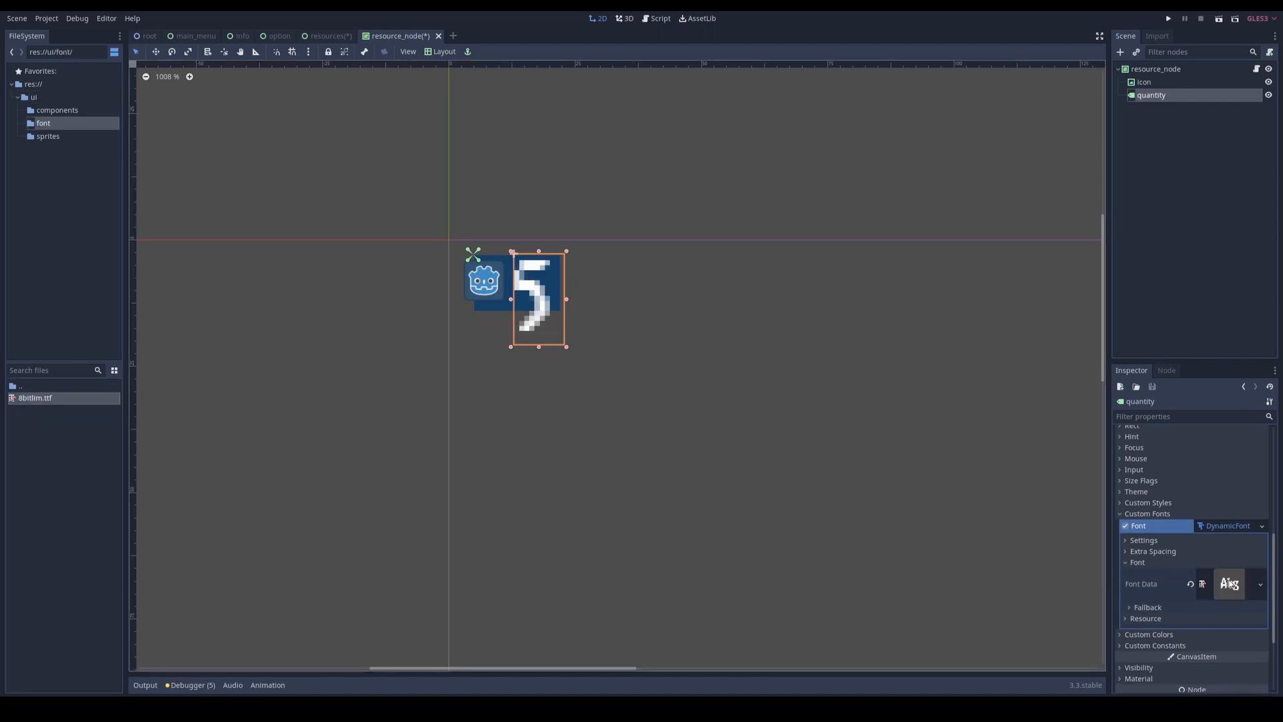
# Step: Set the quantity label's font size to 10 and shrink the label to fit the blue background
pyautogui.click(1145, 541)
pyautogui.click(1236, 554)
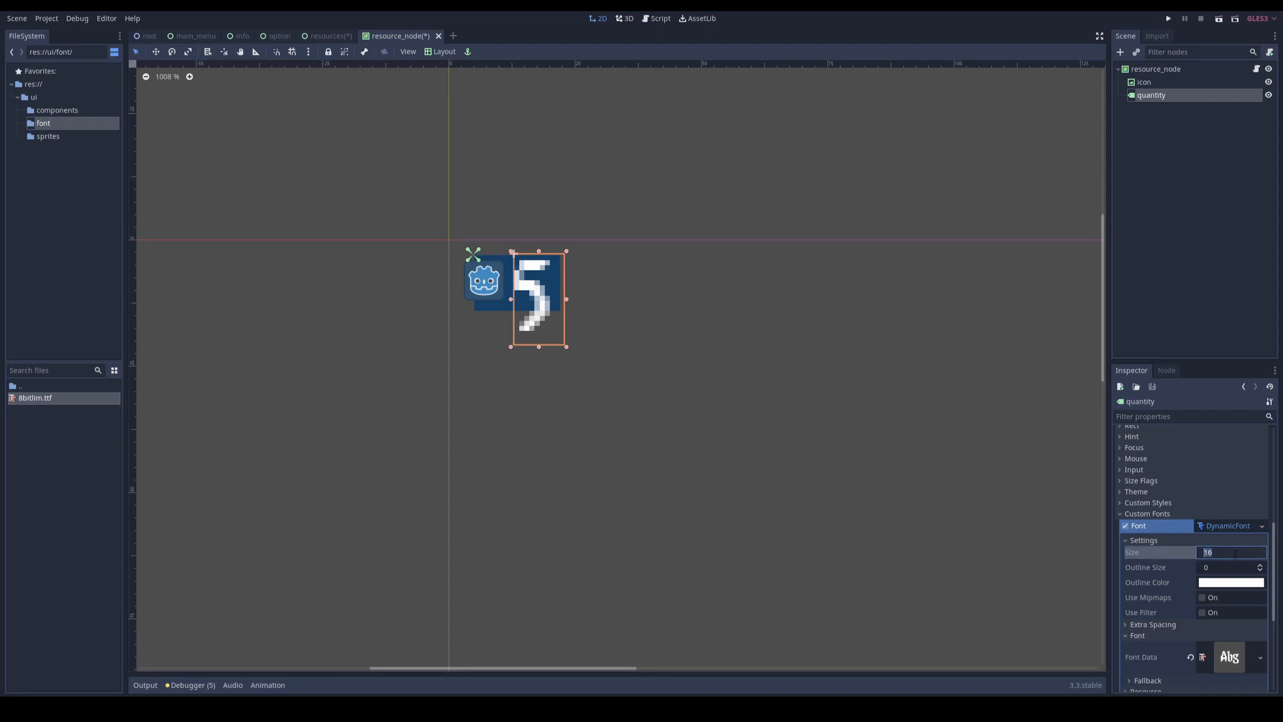
pyautogui.write('10')
pyautogui.press('Return')
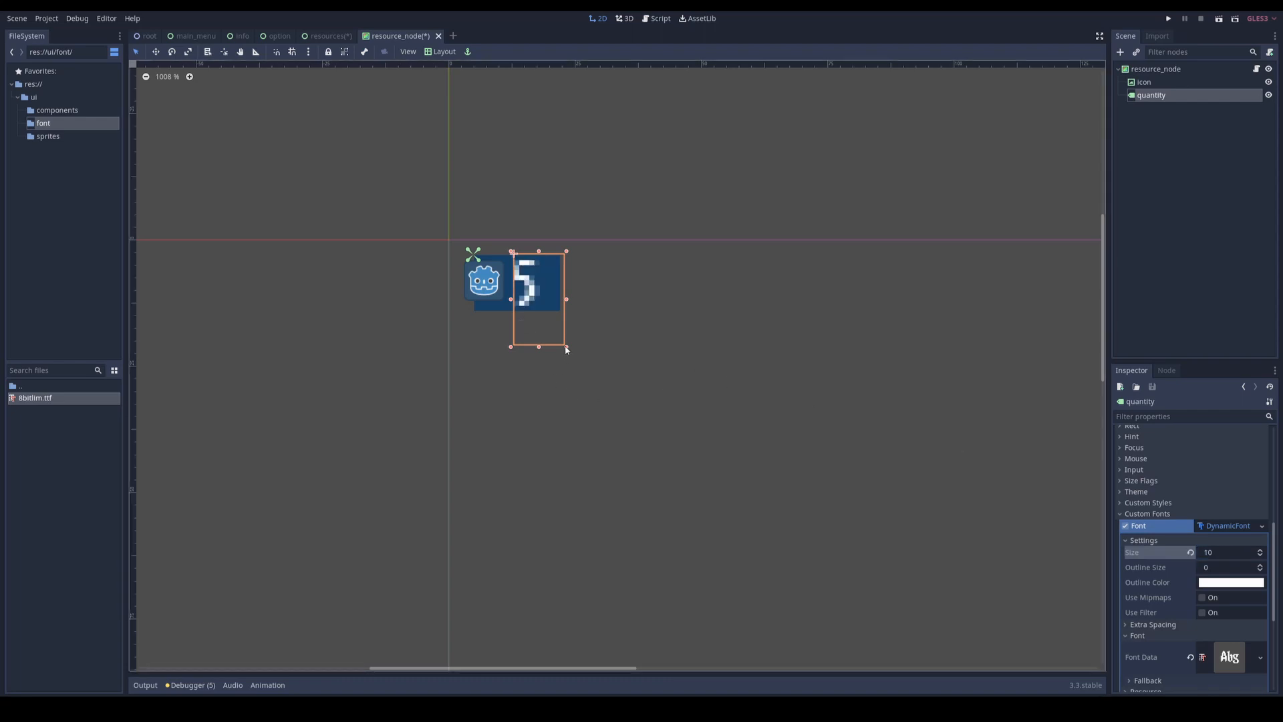
pyautogui.moveTo(567, 349); pyautogui.dragTo(561, 317)
# Step: Centre the quantity label's text both horizontally and vertically
pyautogui.scroll(8, 1142, 523)
pyautogui.click(1216, 513)
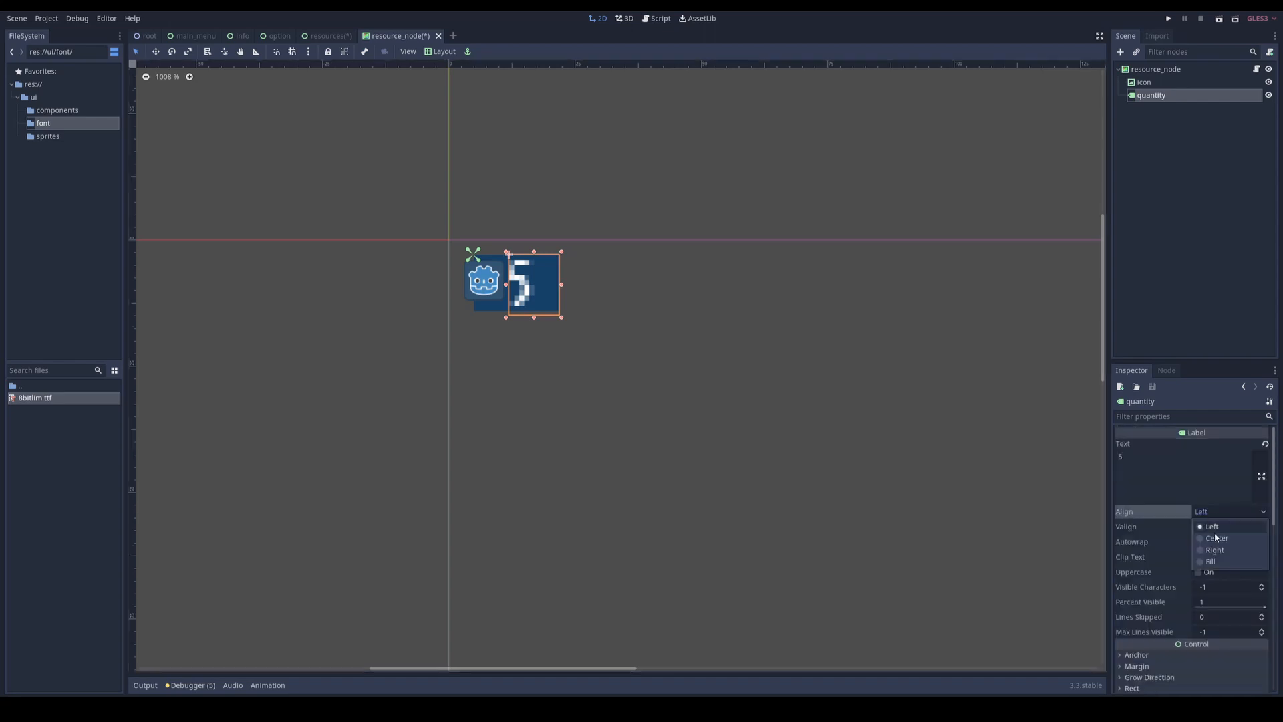
pyautogui.click(1217, 538)
pyautogui.click(1218, 527)
pyautogui.click(1218, 554)
# Step: Change the resource_node root's type to NinePatchRect and assign small_panel.png as its texture
pyautogui.click(1148, 71)
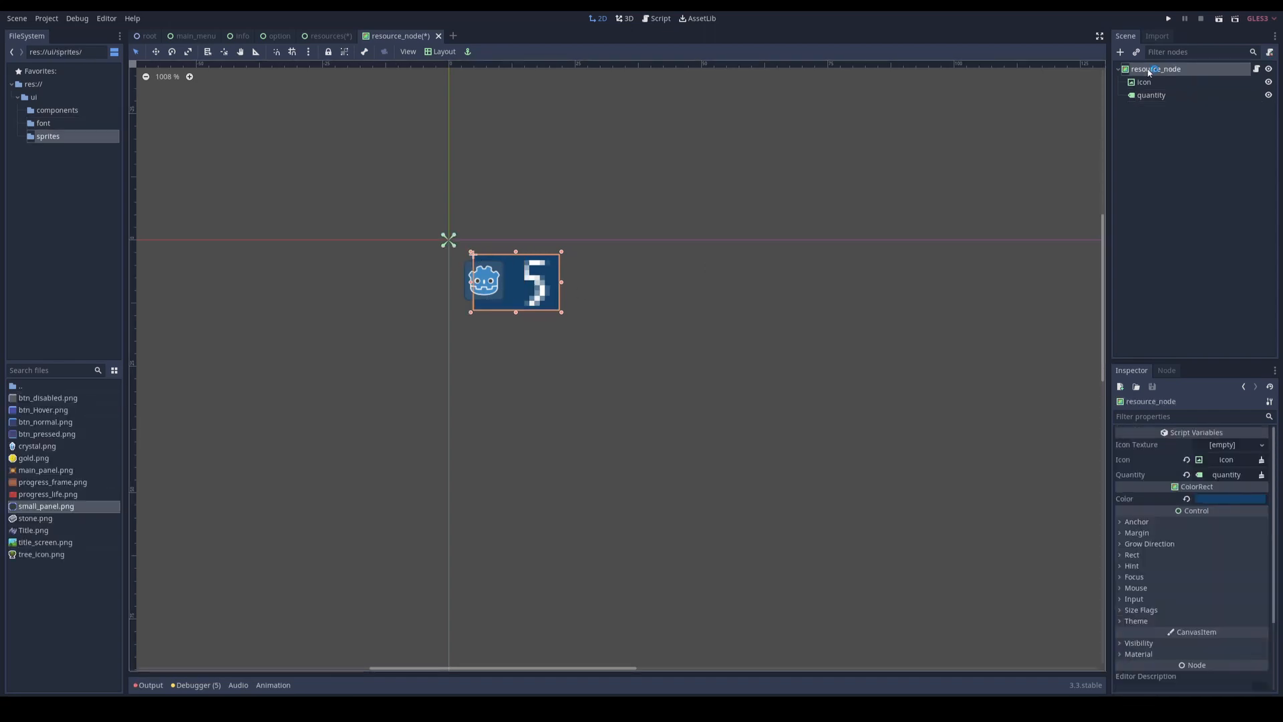
pyautogui.rightClick(1149, 72)
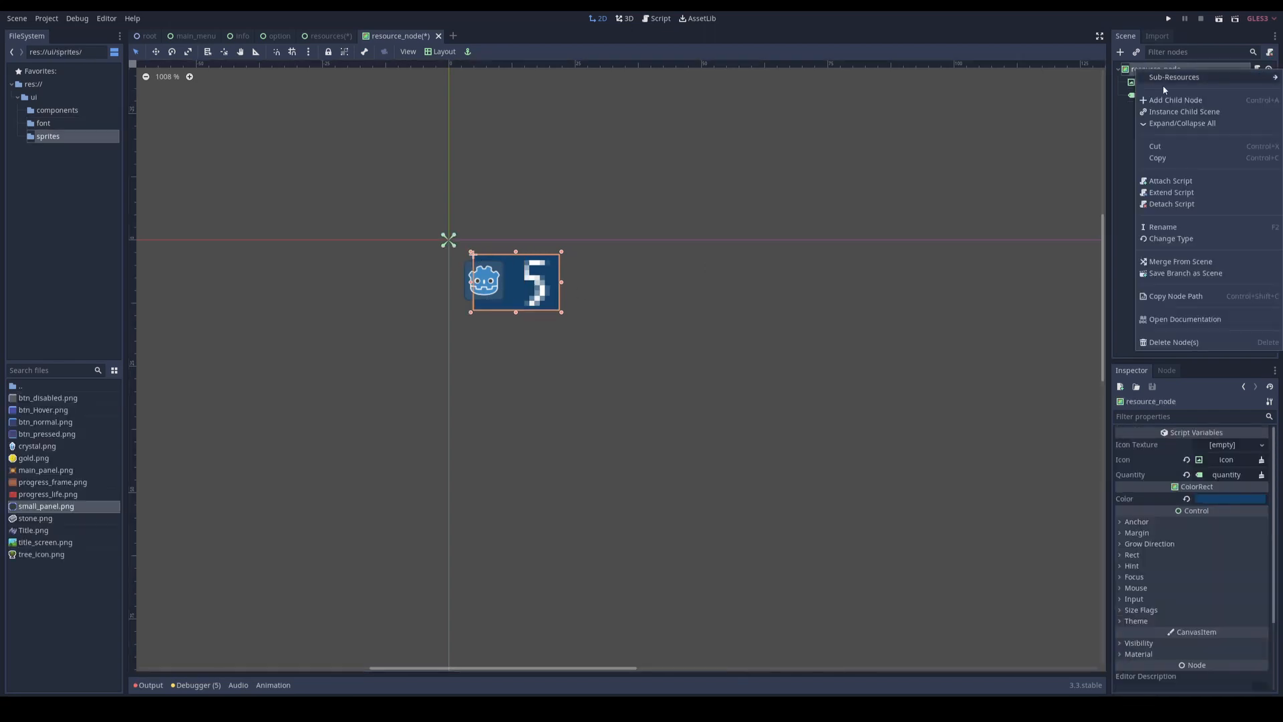
pyautogui.click(1172, 242)
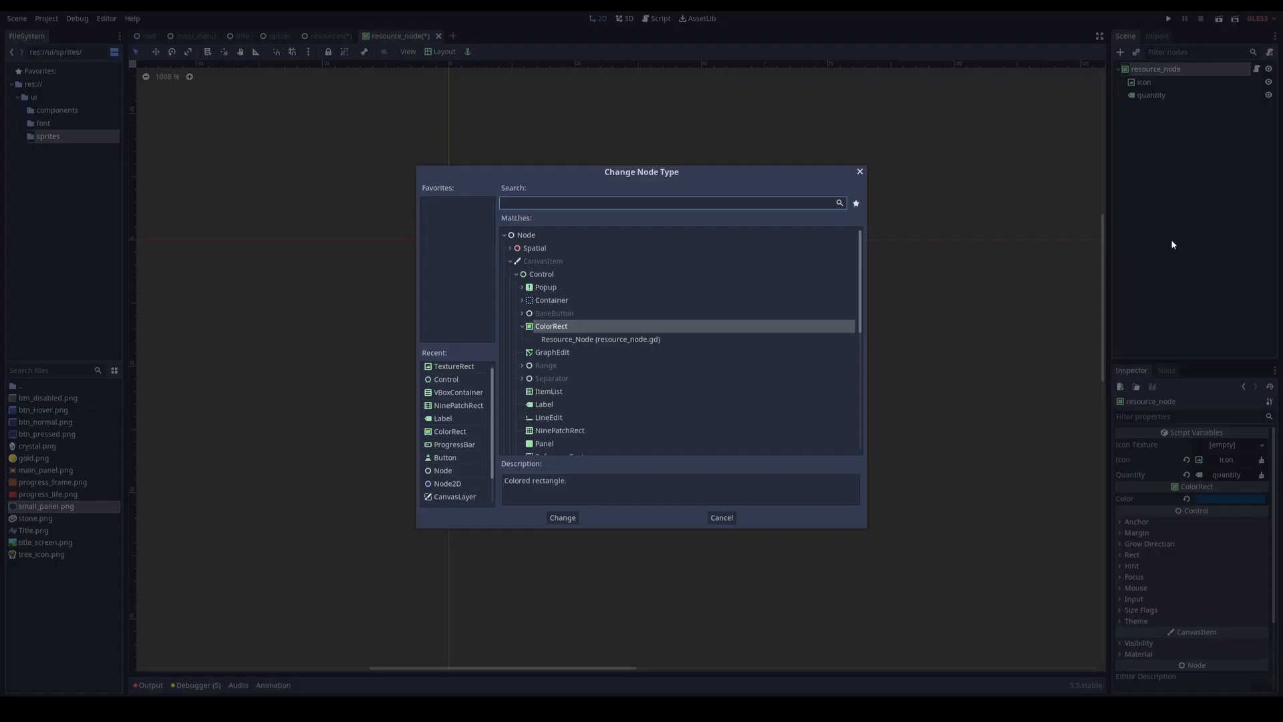
pyautogui.doubleClick(459, 405)
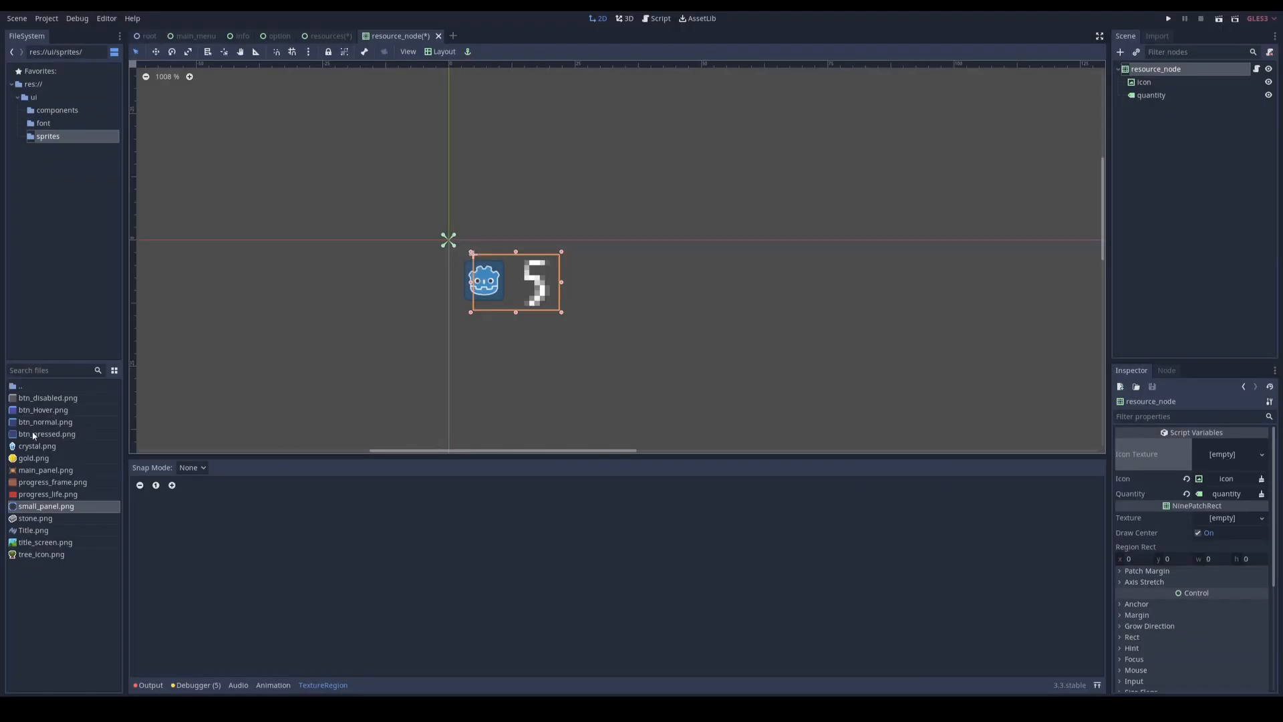
pyautogui.moveTo(37, 508); pyautogui.dragTo(1223, 522)
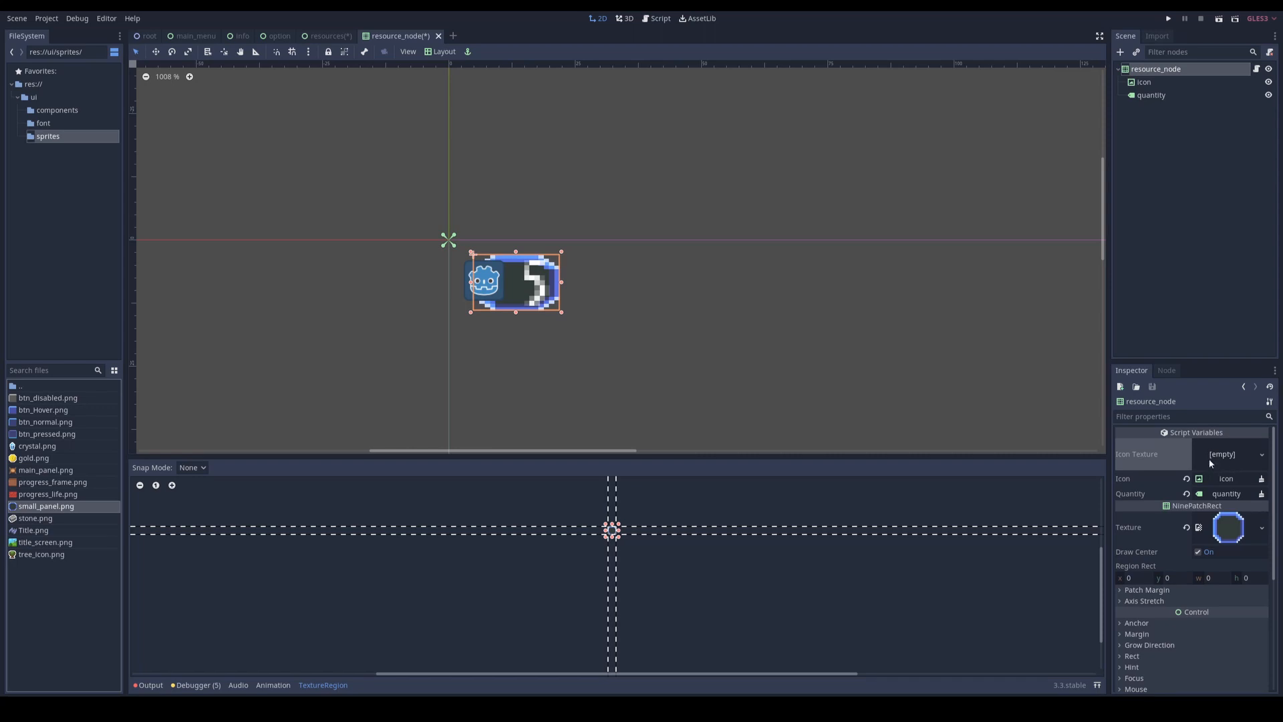
# Step: Enlarge the resource_node panel so it frames the icon and number, and save the scene
pyautogui.scroll(5, 644, 555)
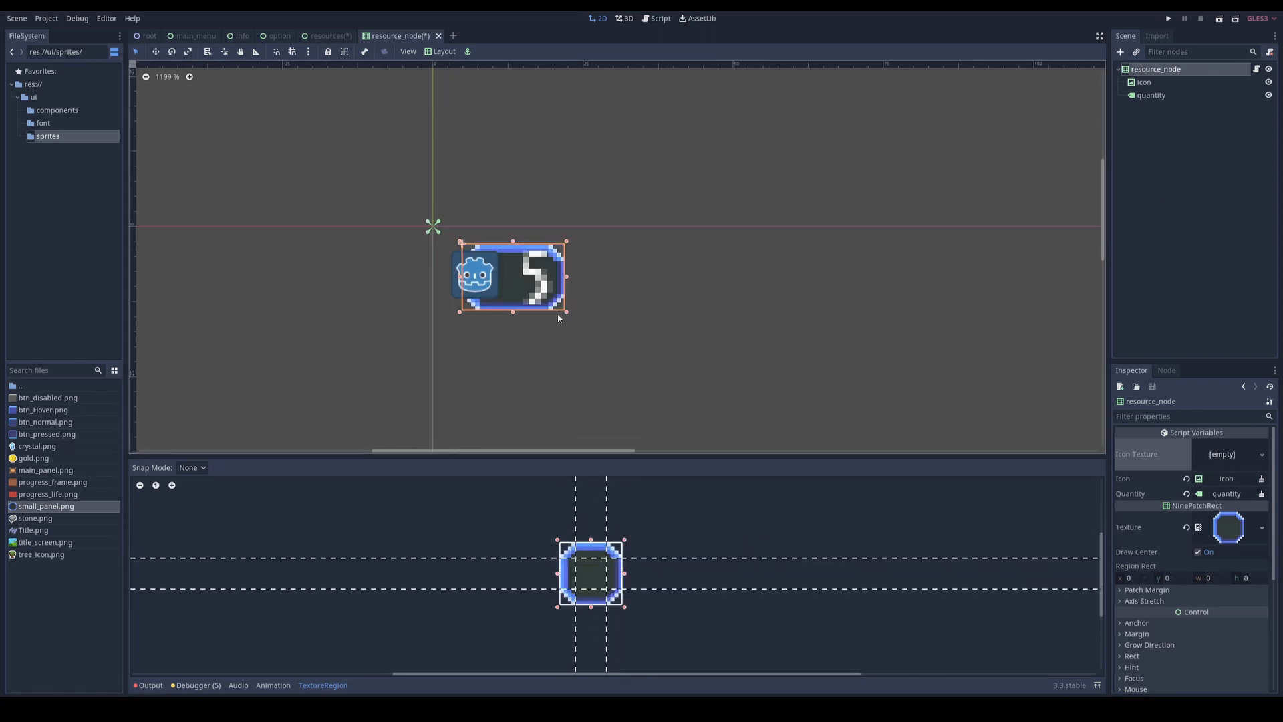
pyautogui.moveTo(564, 313); pyautogui.dragTo(592, 323)
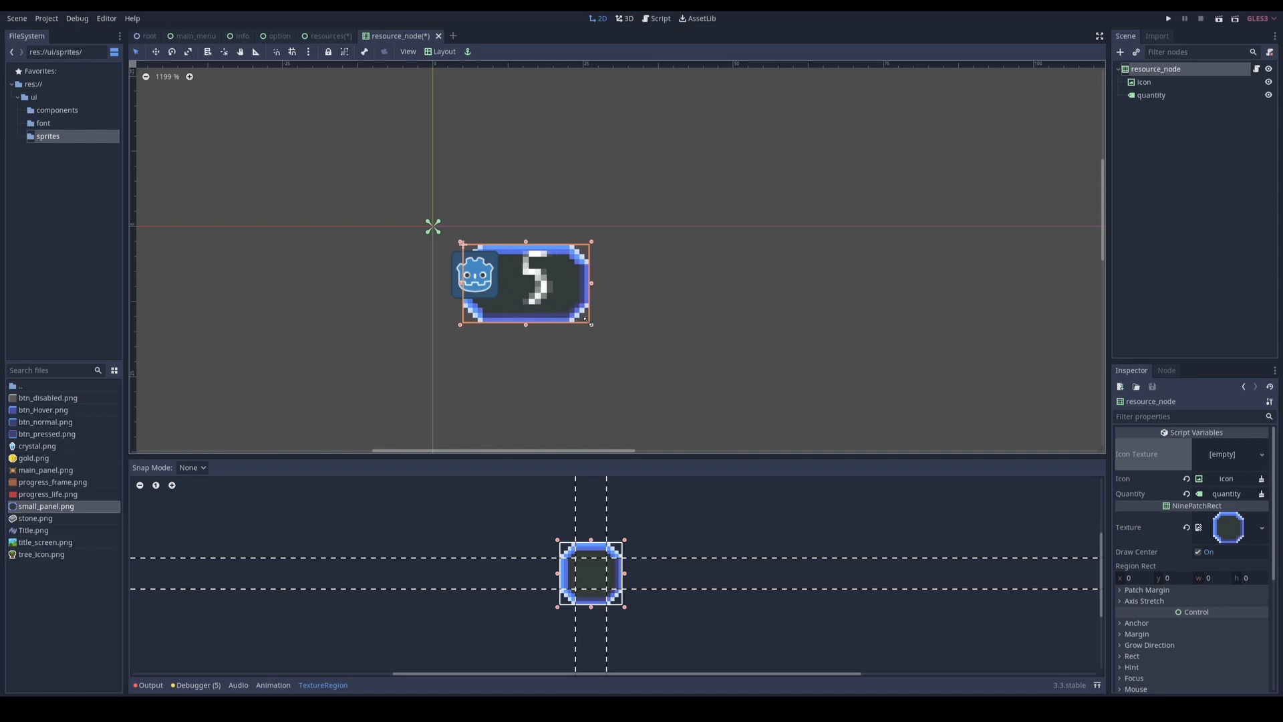
pyautogui.click(608, 298)
pyautogui.hotkey('ctrl', 's')
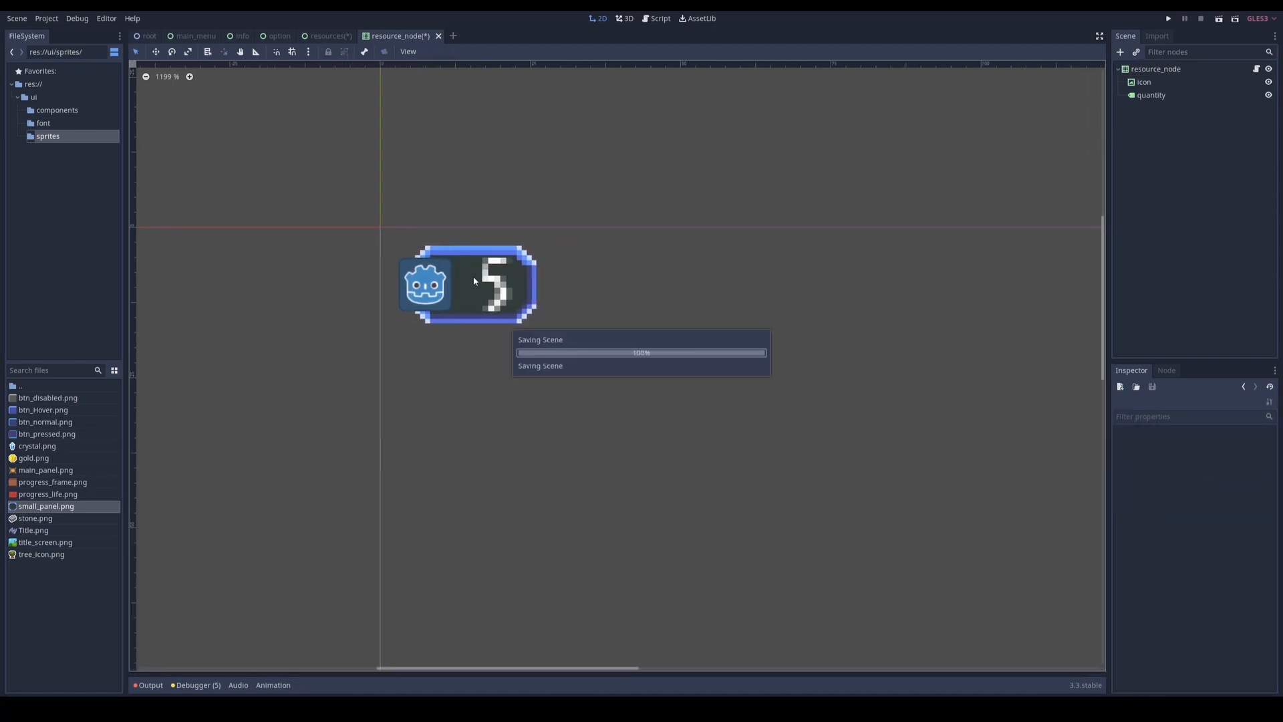
# Step: In the resources scene, enlarge the individual counter panels slightly so each blue frame surrounds its number
pyautogui.click(325, 36)
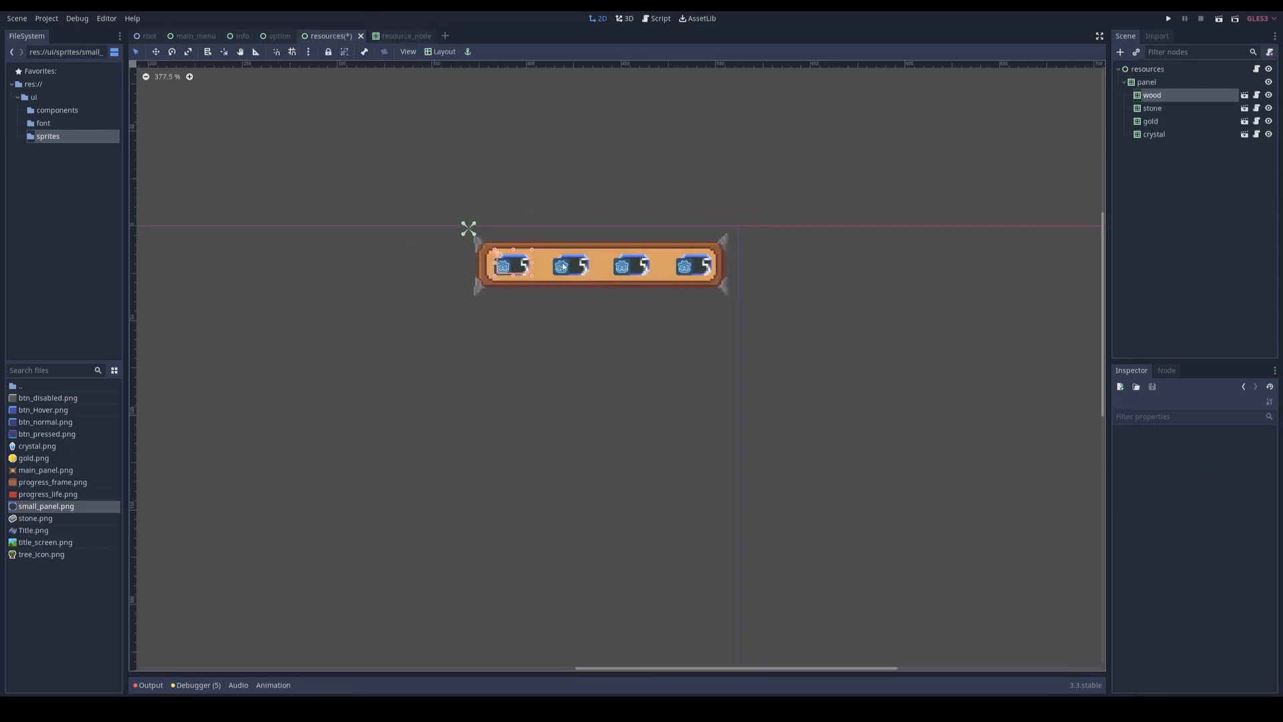
pyautogui.scroll(5, 530, 250)
pyautogui.click(584, 306)
pyautogui.moveTo(584, 306); pyautogui.dragTo(594, 314)
pyautogui.click(711, 304)
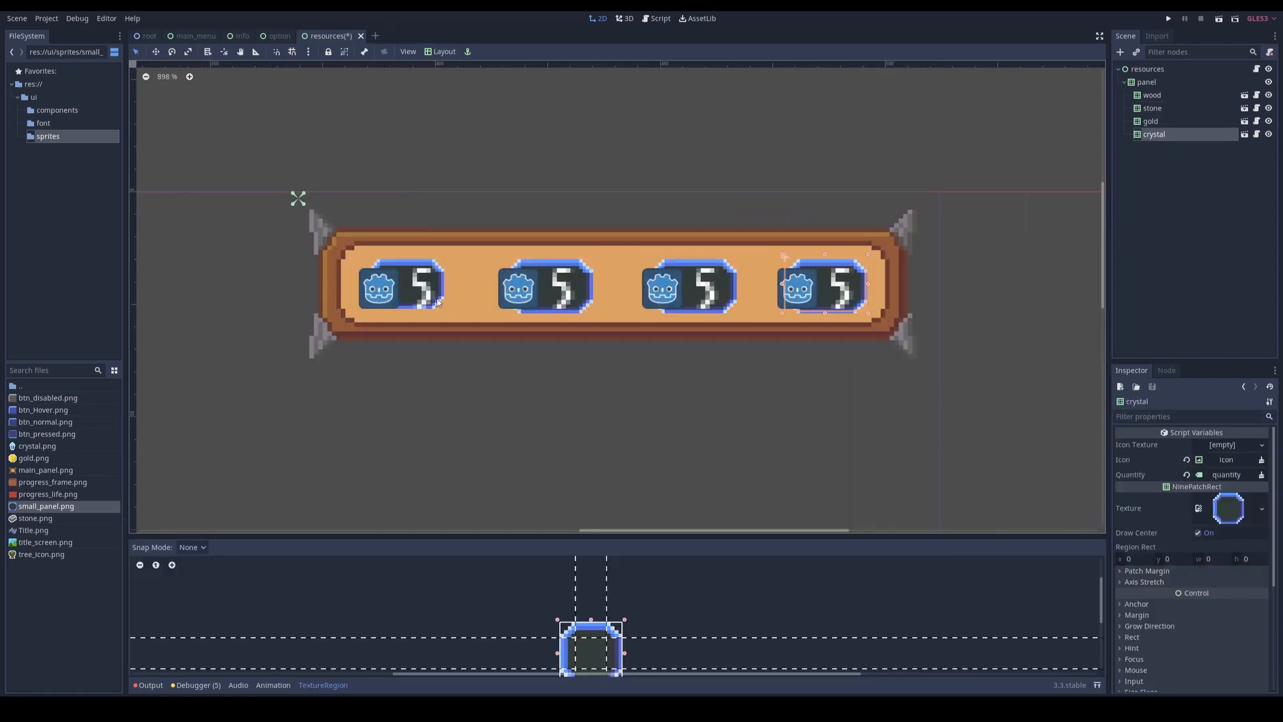
pyautogui.click(437, 303)
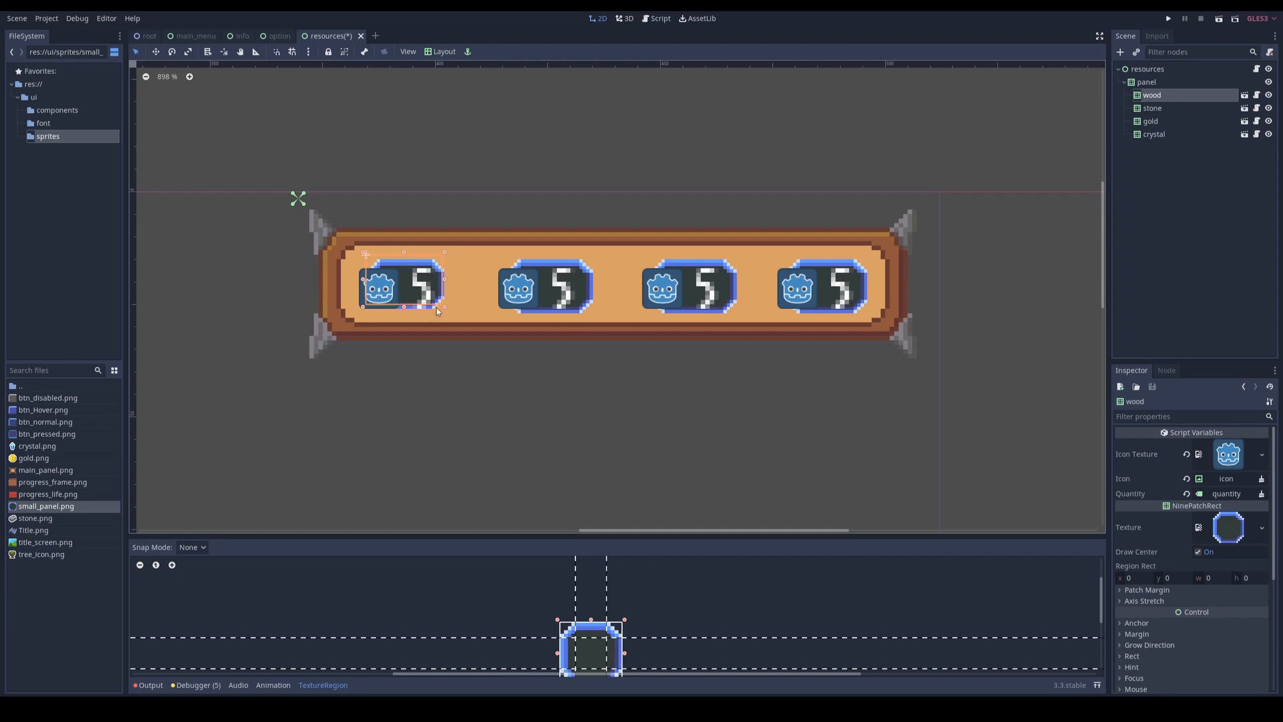
pyautogui.moveTo(444, 307); pyautogui.dragTo(453, 311)
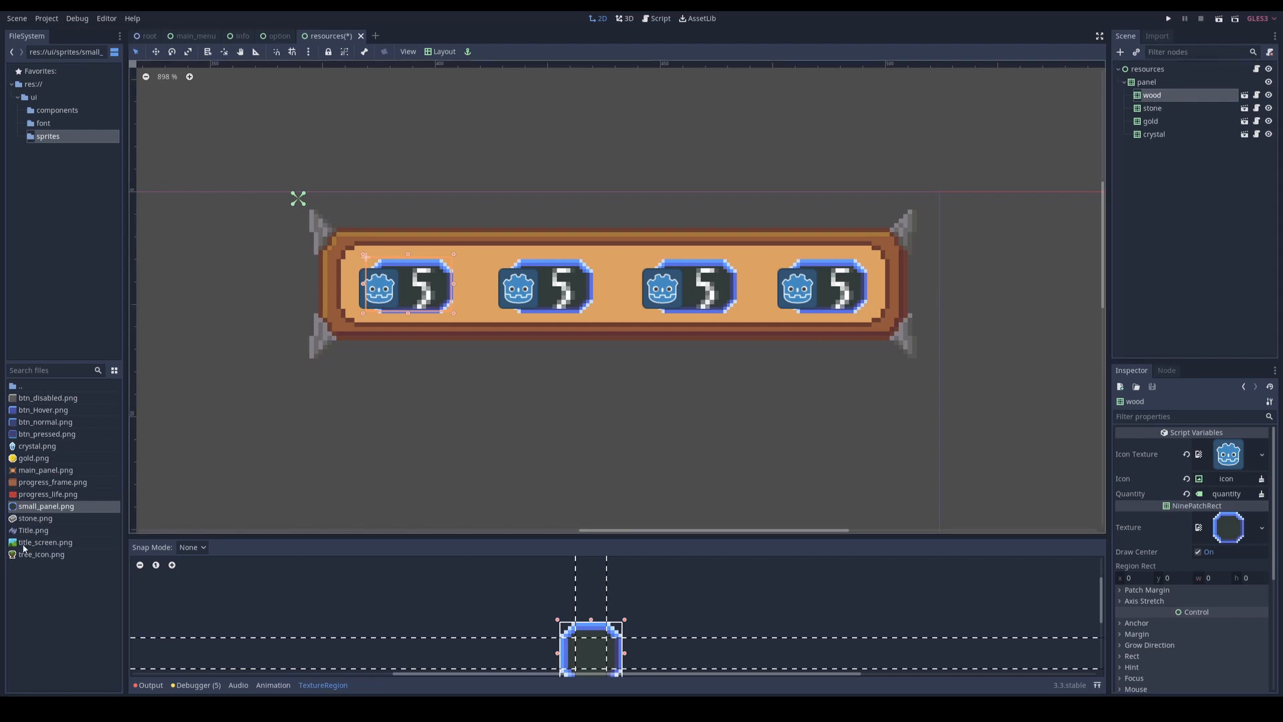
# Step: Assign tree_icon.png, stone.png, gold.png and crystal.png as the icon textures of the wood, stone, gold and crystal nodes respectively
pyautogui.moveTo(25, 554); pyautogui.dragTo(1221, 454)
pyautogui.click(545, 287)
pyautogui.moveTo(31, 519); pyautogui.dragTo(1221, 446)
pyautogui.click(691, 288)
pyautogui.click(59, 459)
pyautogui.moveTo(59, 462); pyautogui.dragTo(1222, 447)
pyautogui.click(1155, 135)
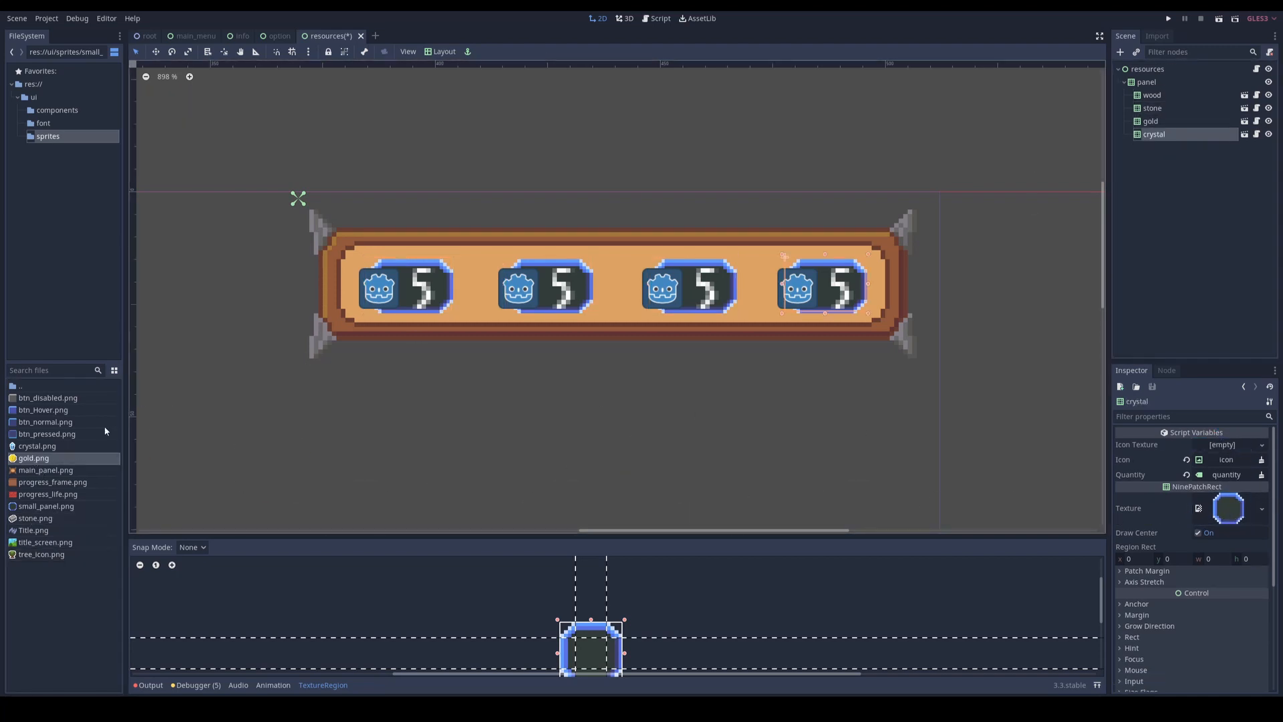
pyautogui.moveTo(34, 446); pyautogui.dragTo(1223, 445)
pyautogui.moveTo(535, 359); pyautogui.dragTo(610, 359, button='middle')
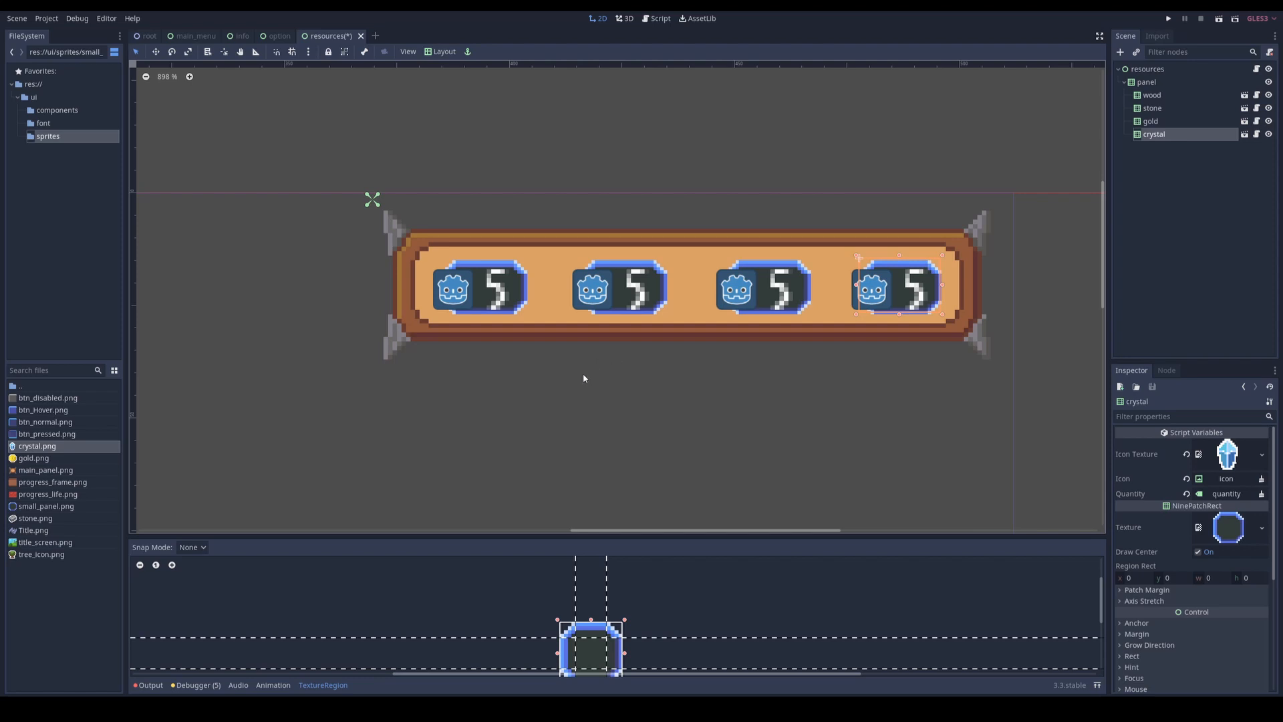
# Step: Run the project, change the Resource_Node script's base class to Control, and save the script
pyautogui.press('F6')
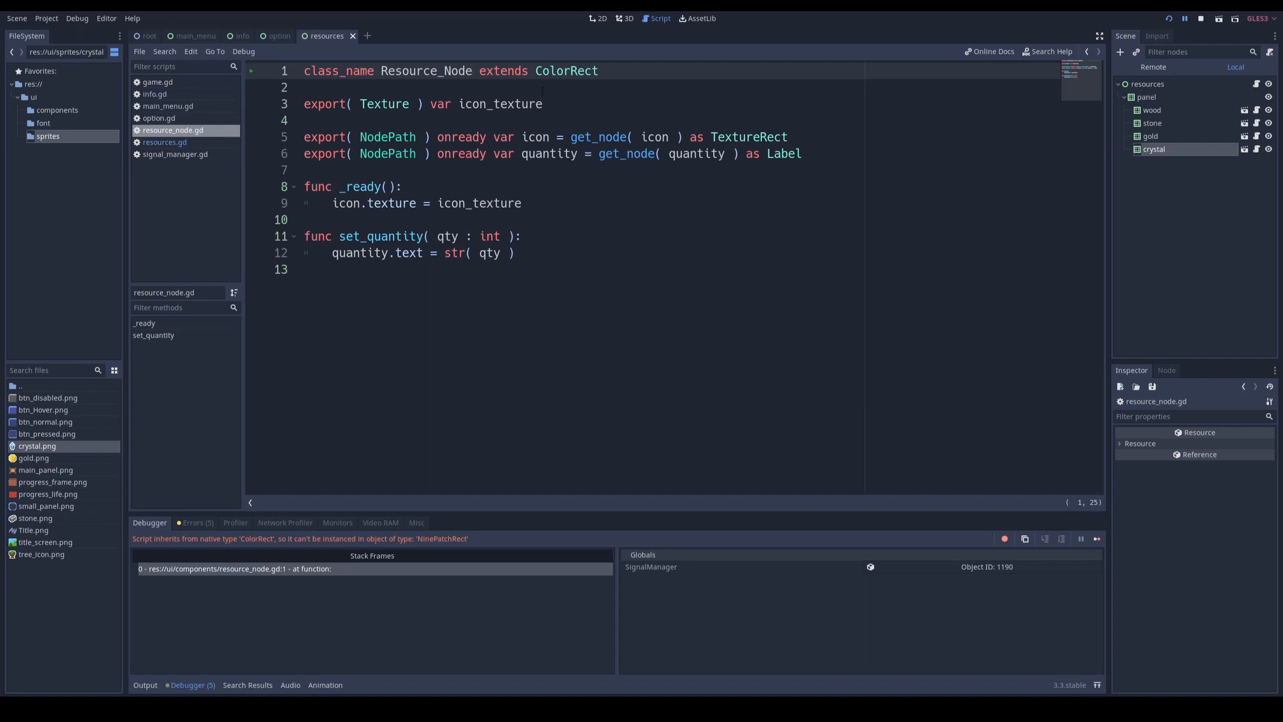
pyautogui.doubleClick(566, 71)
pyautogui.write('NinePatchRect')
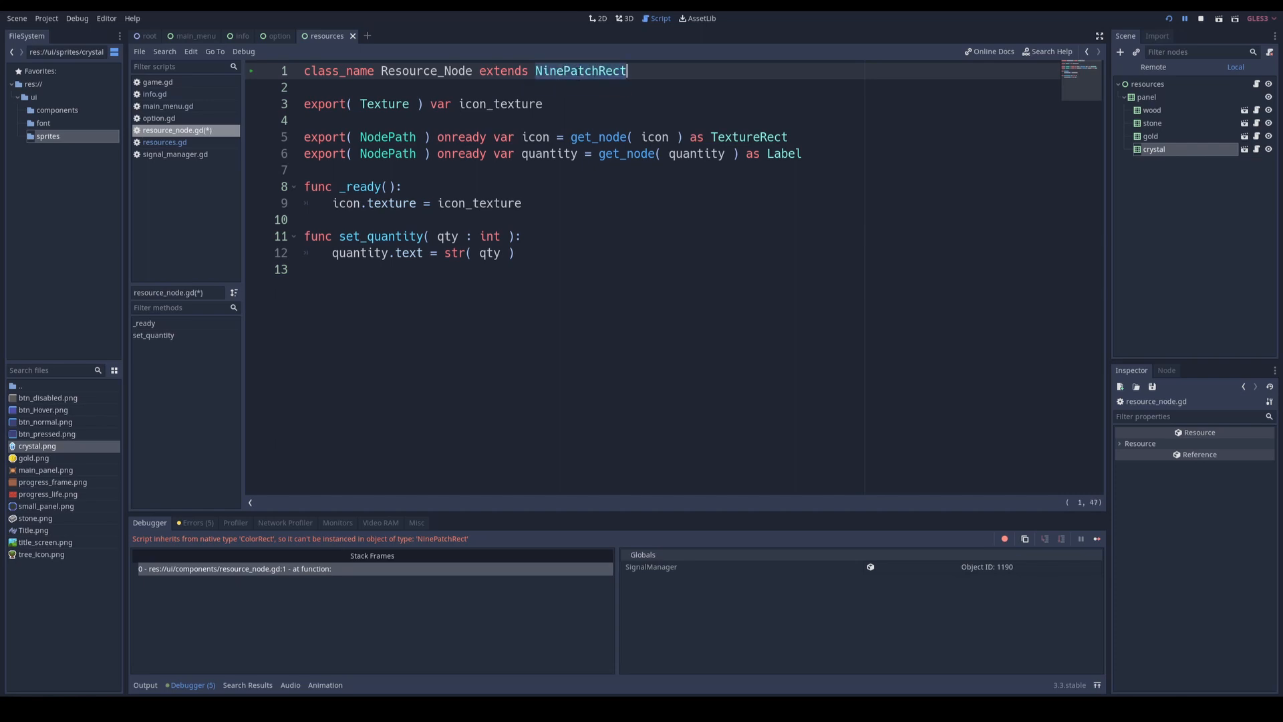
pyautogui.hotkey('ctrl', 'BackSpace')
pyautogui.write('Control')
pyautogui.click(574, 86)
pyautogui.hotkey('ctrl', 's')
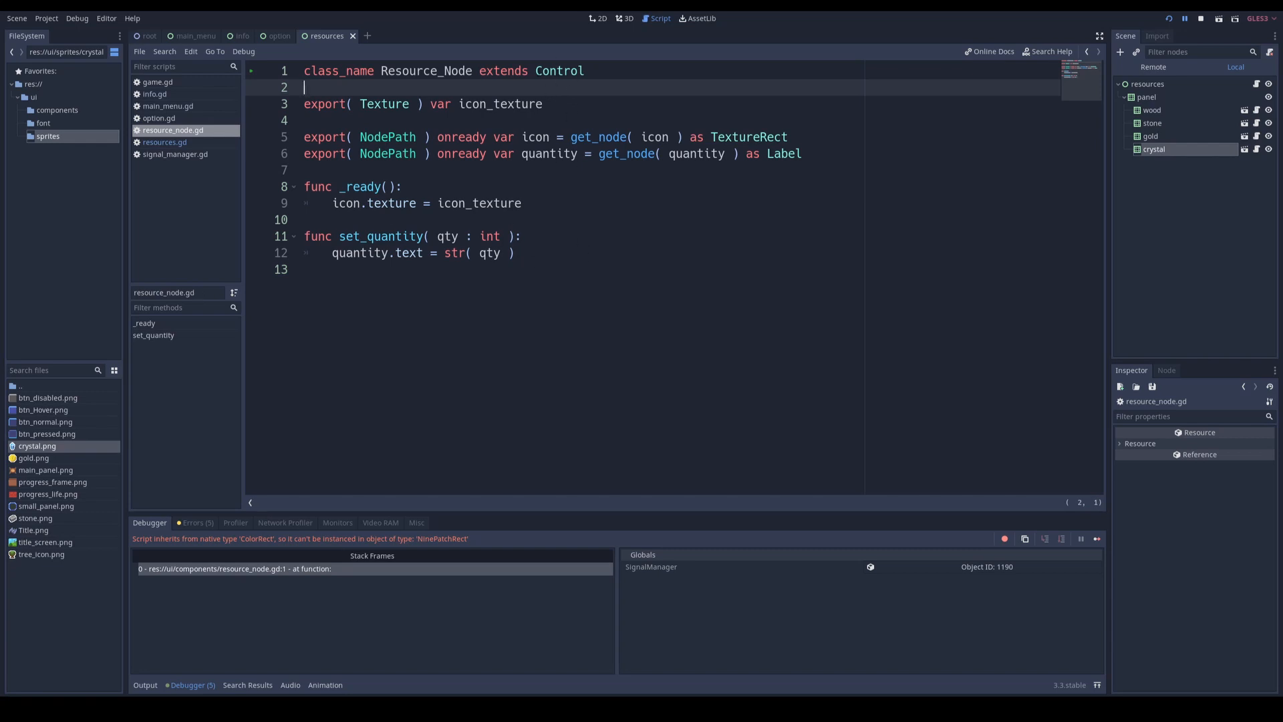
# Step: Run the project again, start the game to check the restyled resource counters, and stop it
pyautogui.click(607, 68)
pyautogui.press('F5')
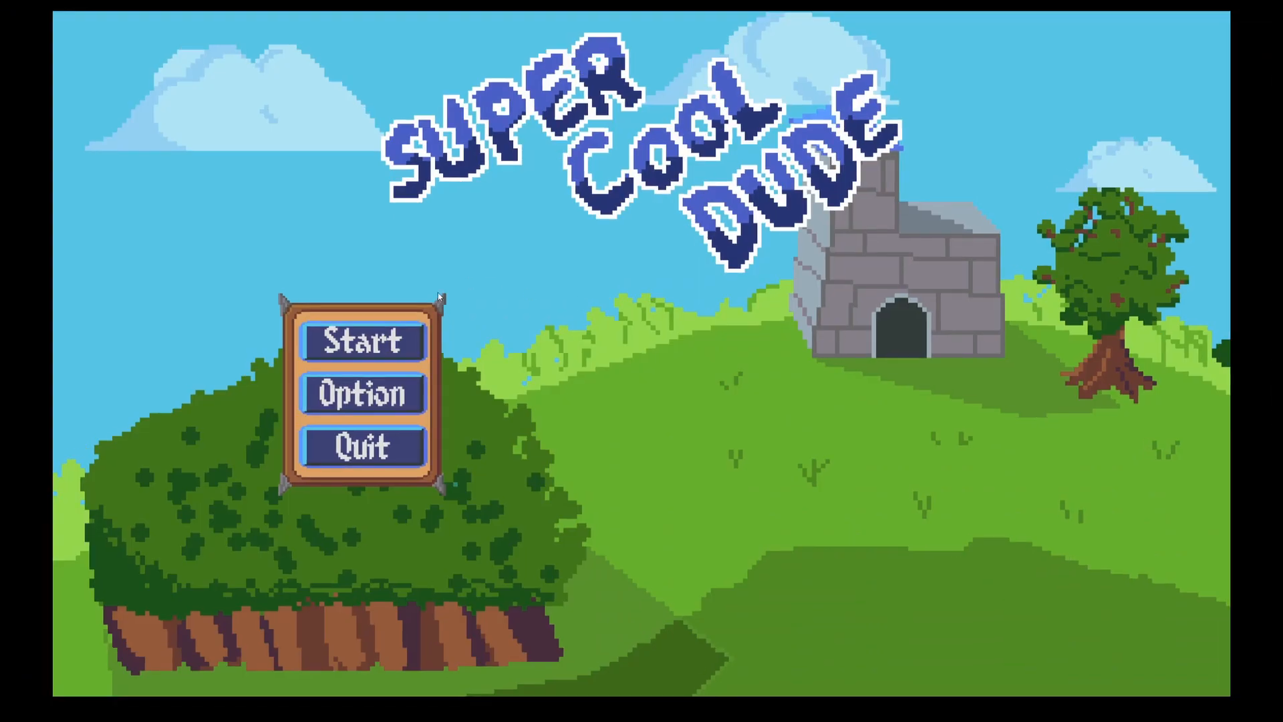
pyautogui.click(587, 371)
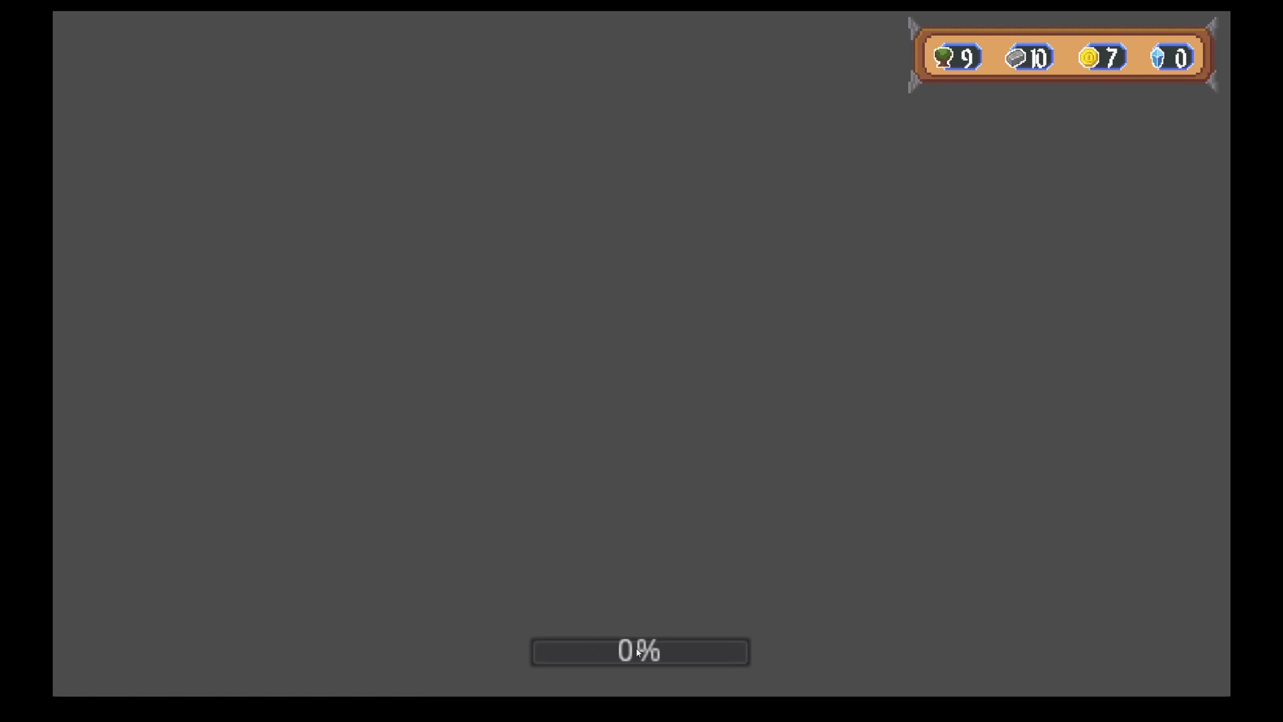
pyautogui.press('F8')
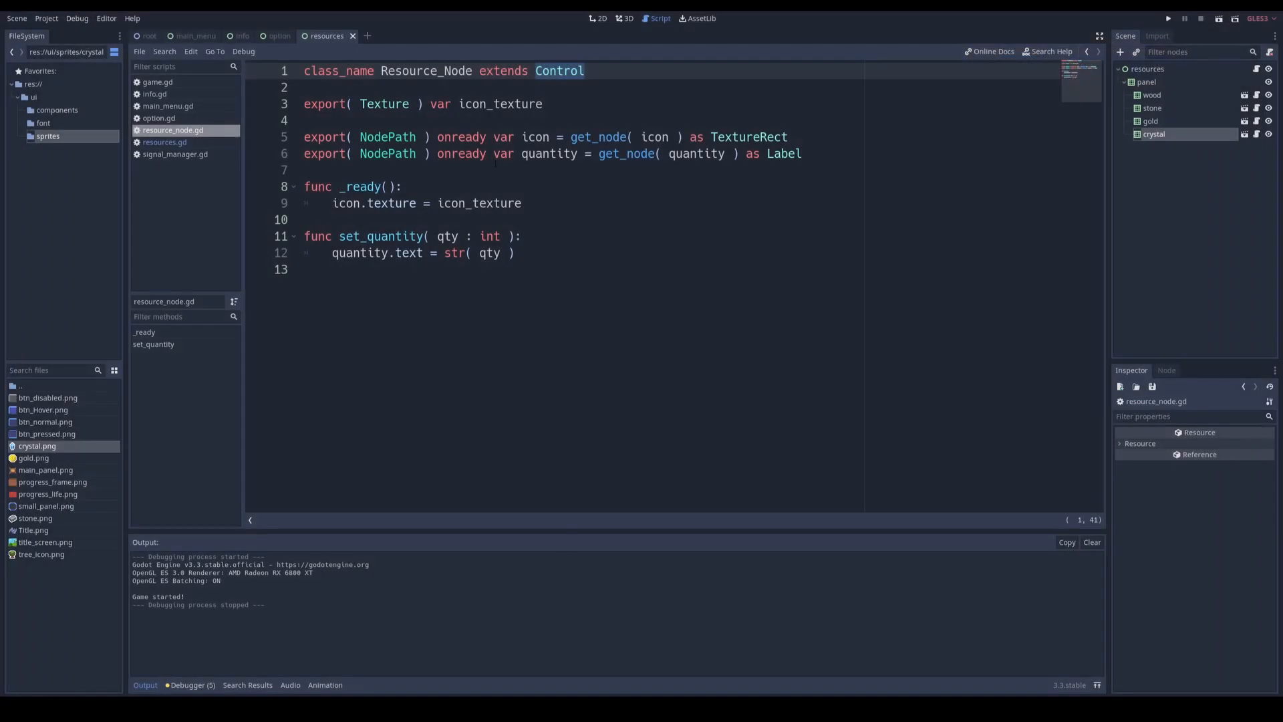
# Step: Open the life_bar scene from the info scene and change its ProgressBar node's type to TextureProgress
pyautogui.click(237, 36)
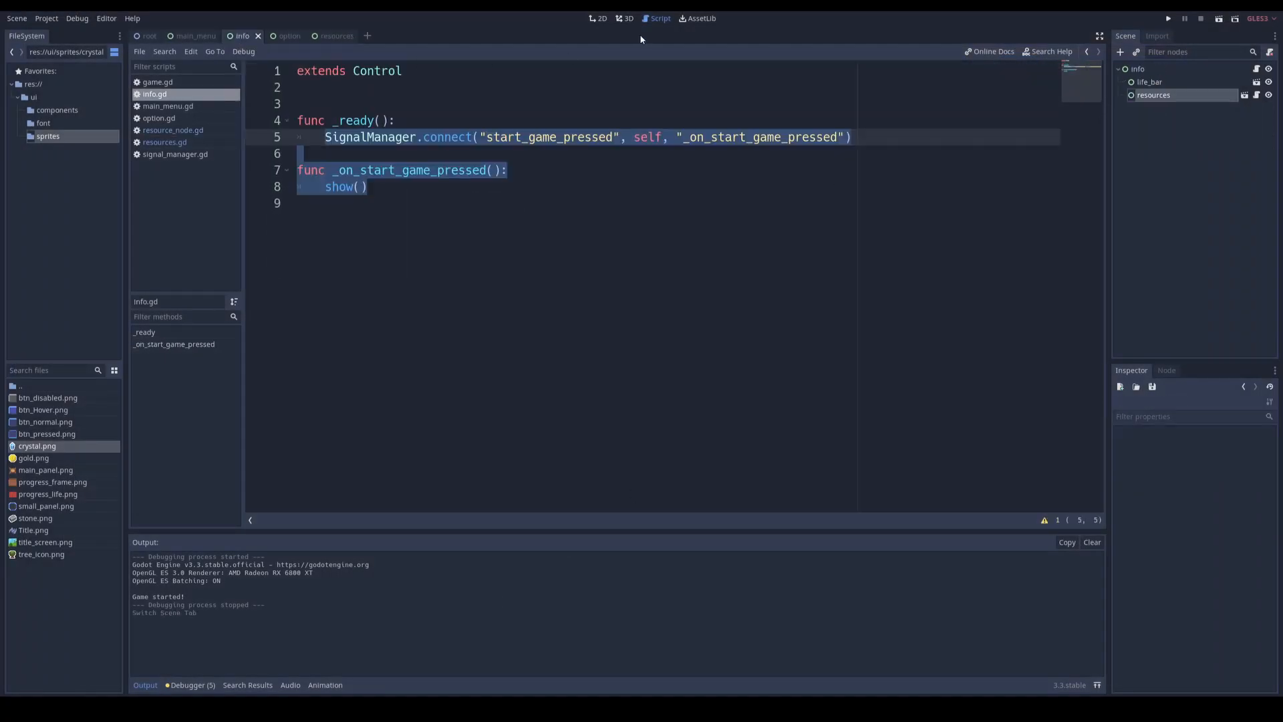
pyautogui.click(596, 18)
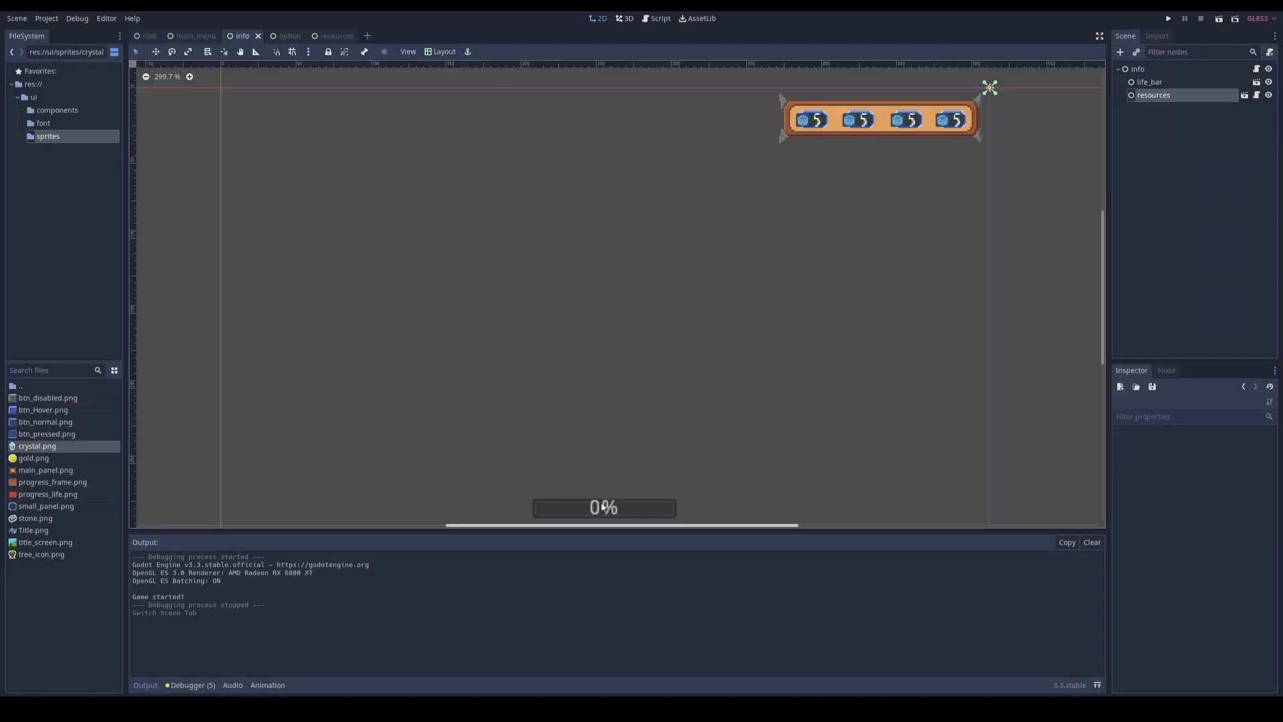
pyautogui.click(1257, 81)
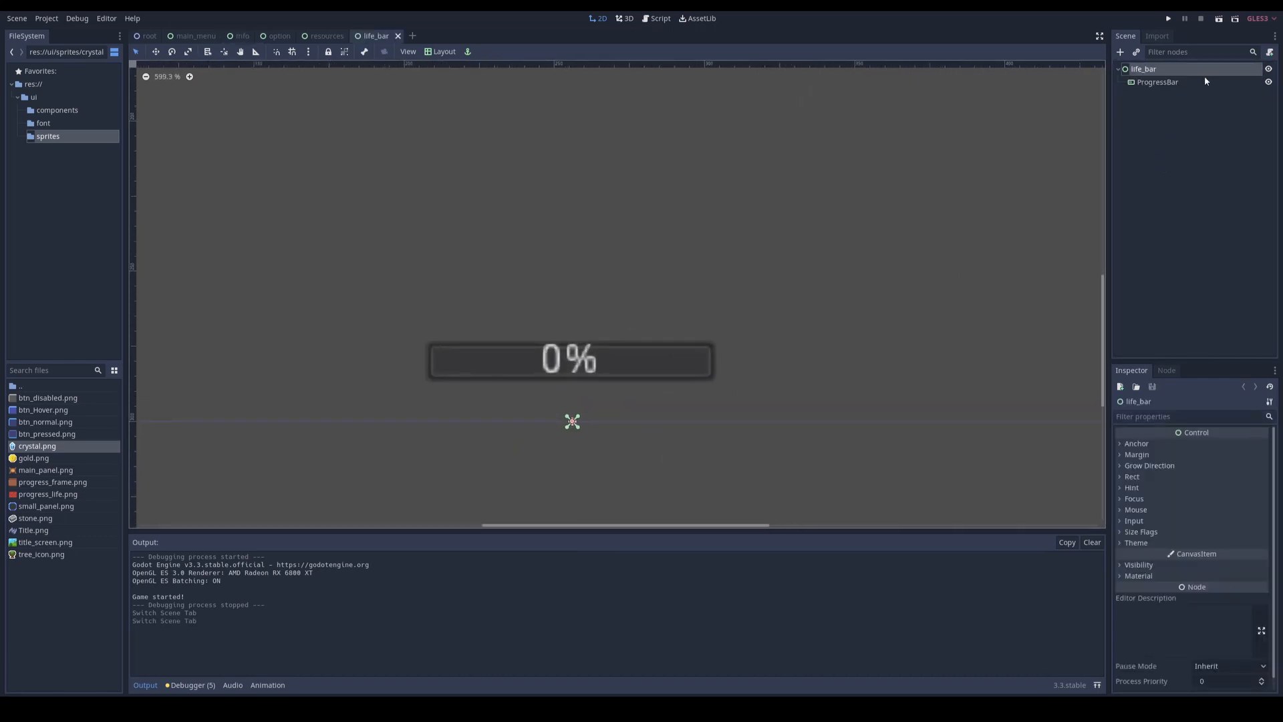
pyautogui.click(1176, 82)
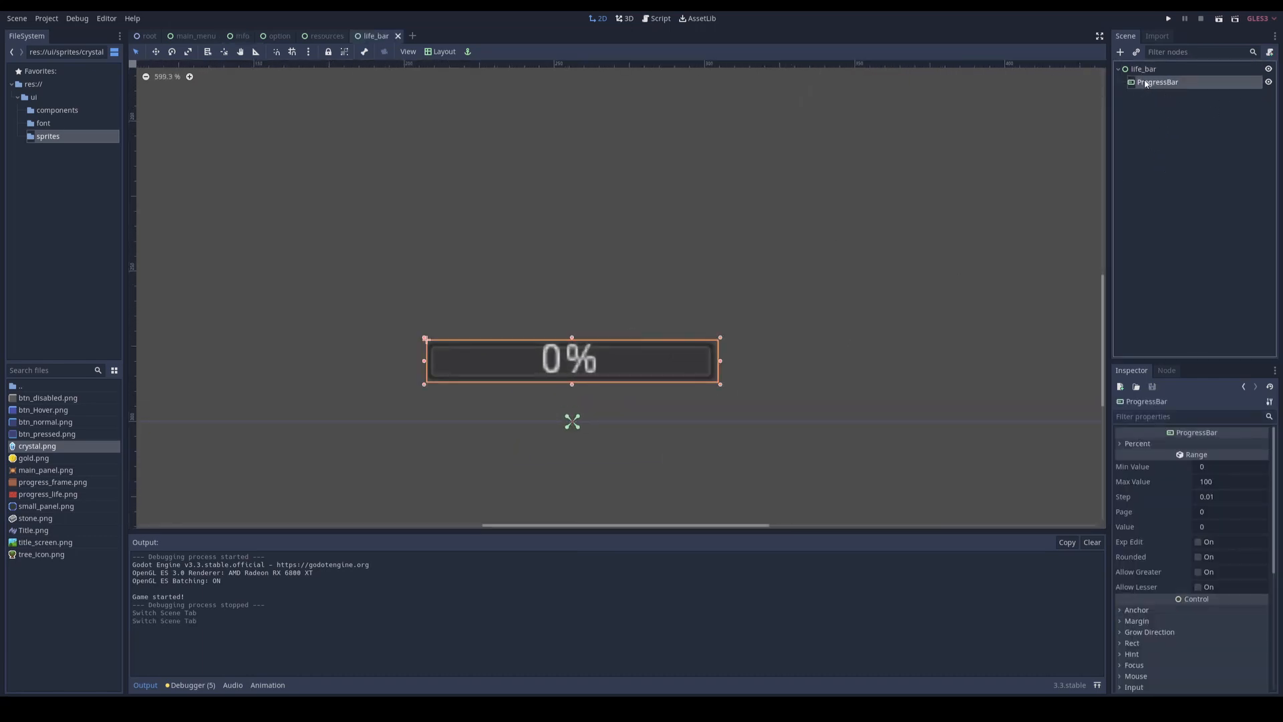
pyautogui.rightClick(1151, 79)
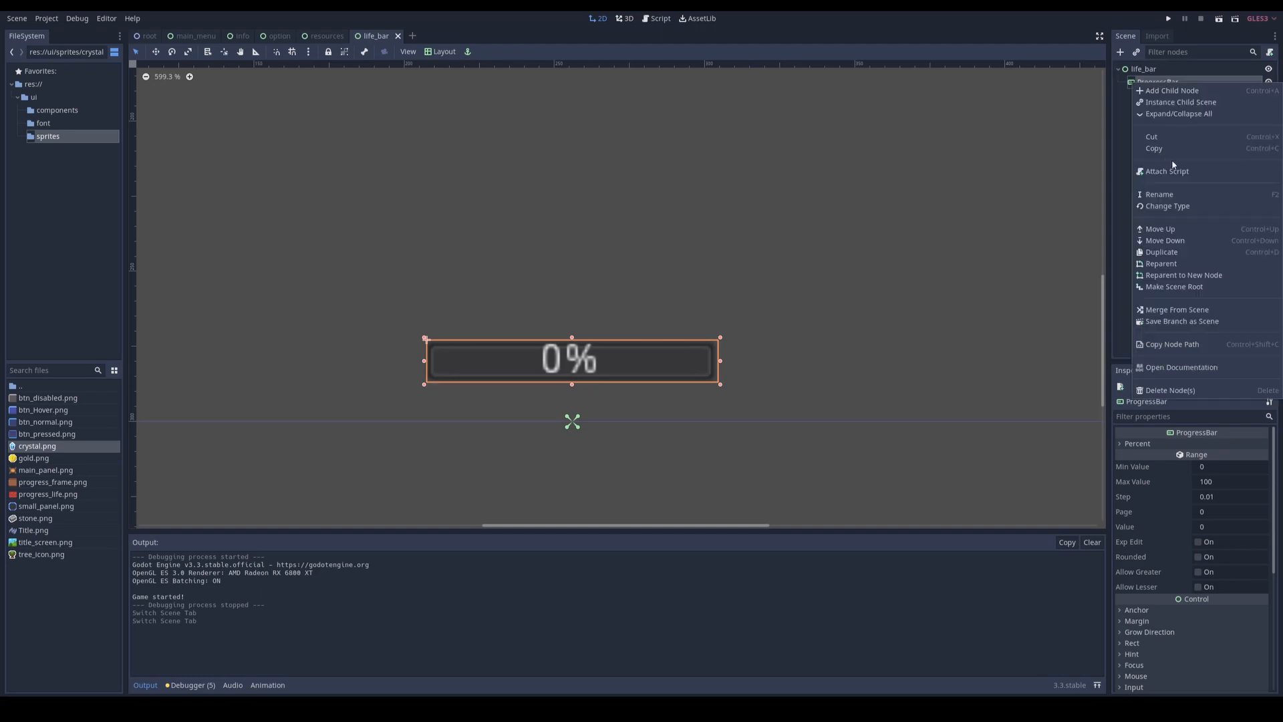
pyautogui.click(1173, 210)
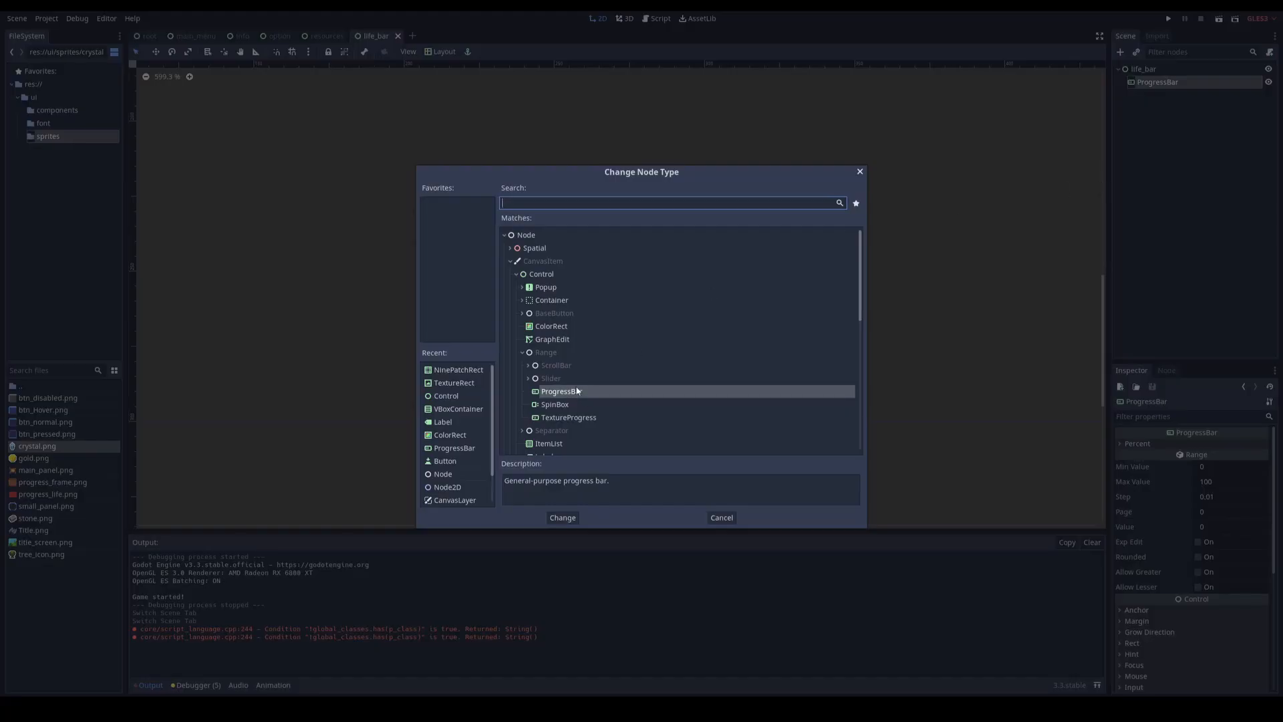
pyautogui.doubleClick(566, 418)
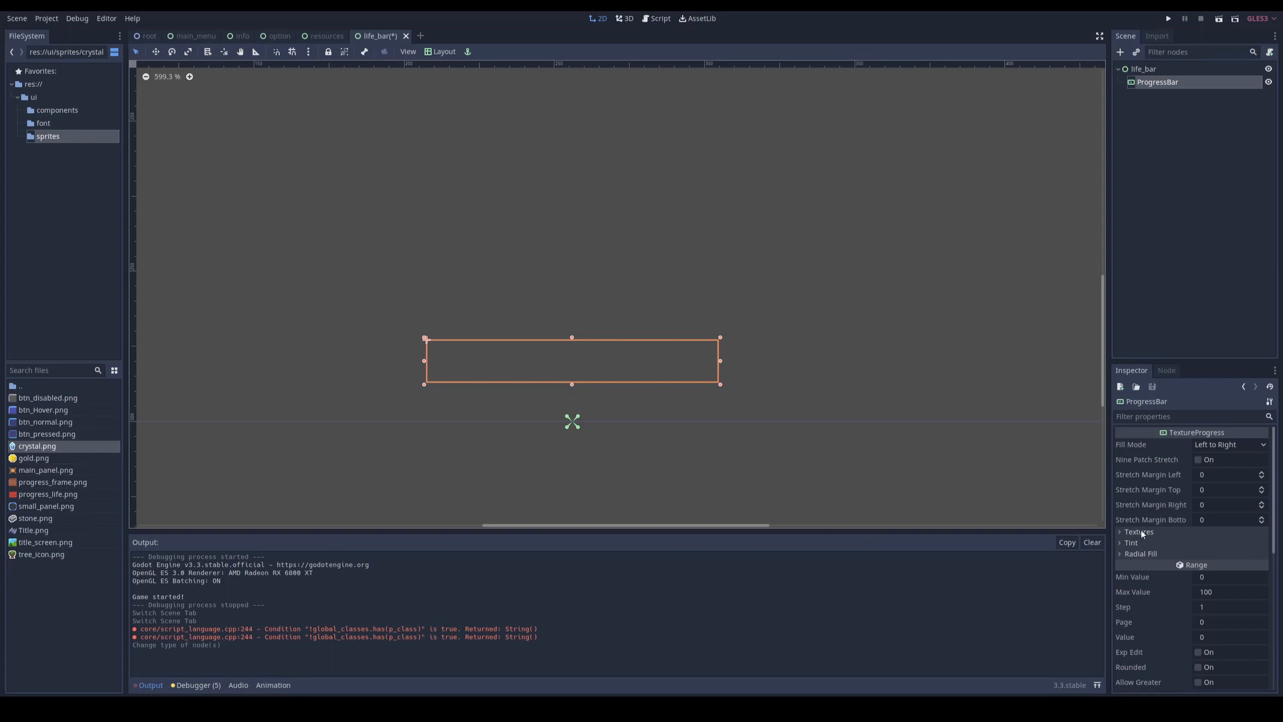
# Step: Assign progress_frame.png as the bar's Under texture and progress_life.png as its Progress texture, with Nine Patch Stretch enabled
pyautogui.click(1142, 533)
pyautogui.scroll(-2, 1147, 533)
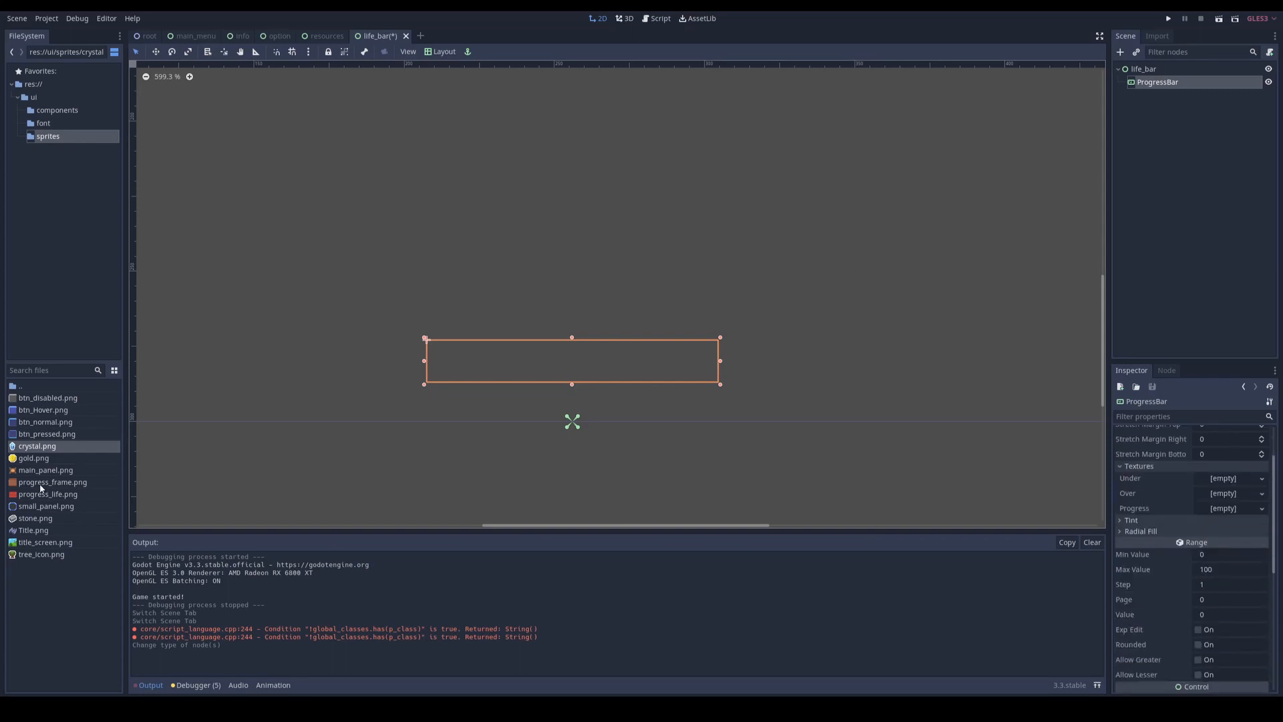
pyautogui.moveTo(40, 483); pyautogui.dragTo(1220, 482)
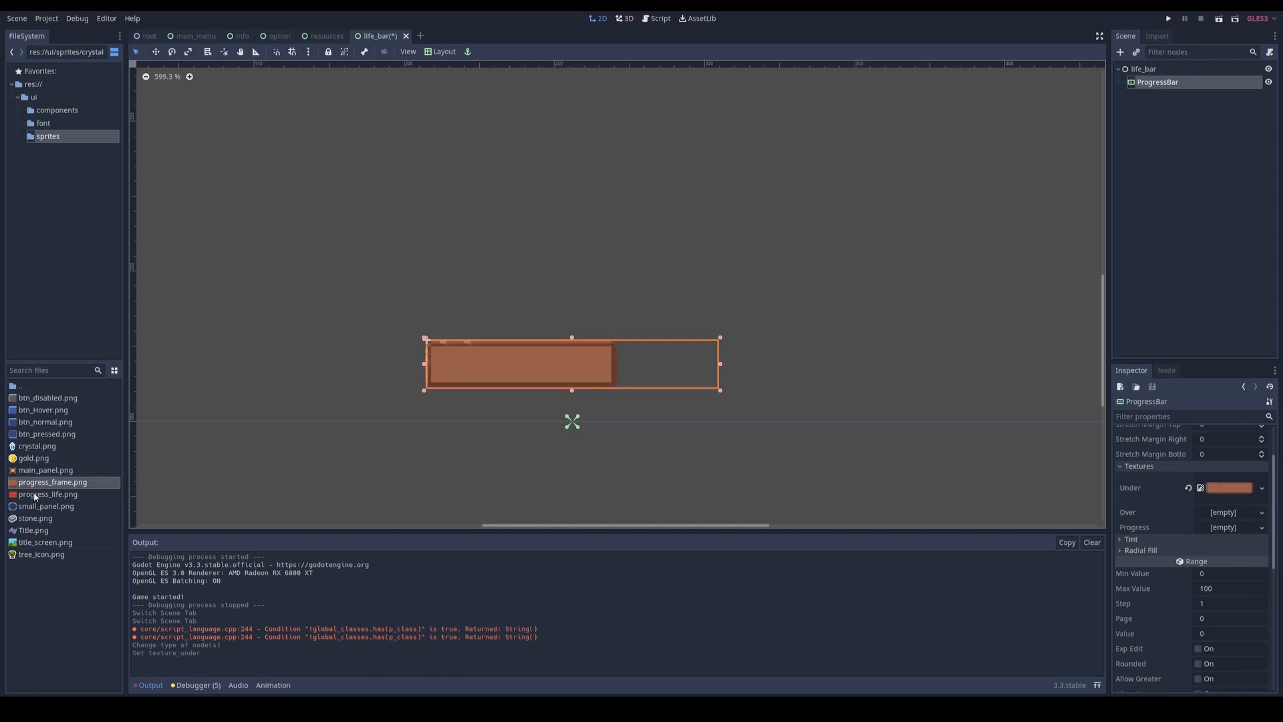
pyautogui.moveTo(40, 494); pyautogui.dragTo(1216, 532)
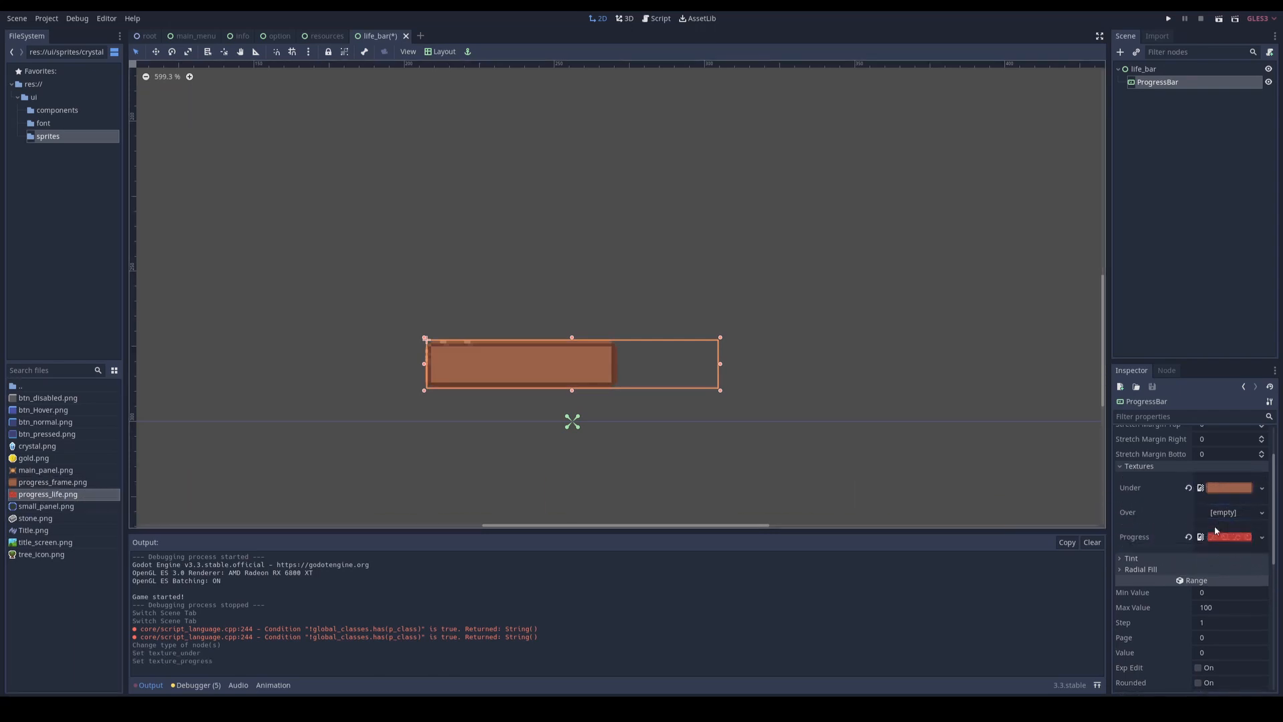
pyautogui.scroll(2, 1202, 524)
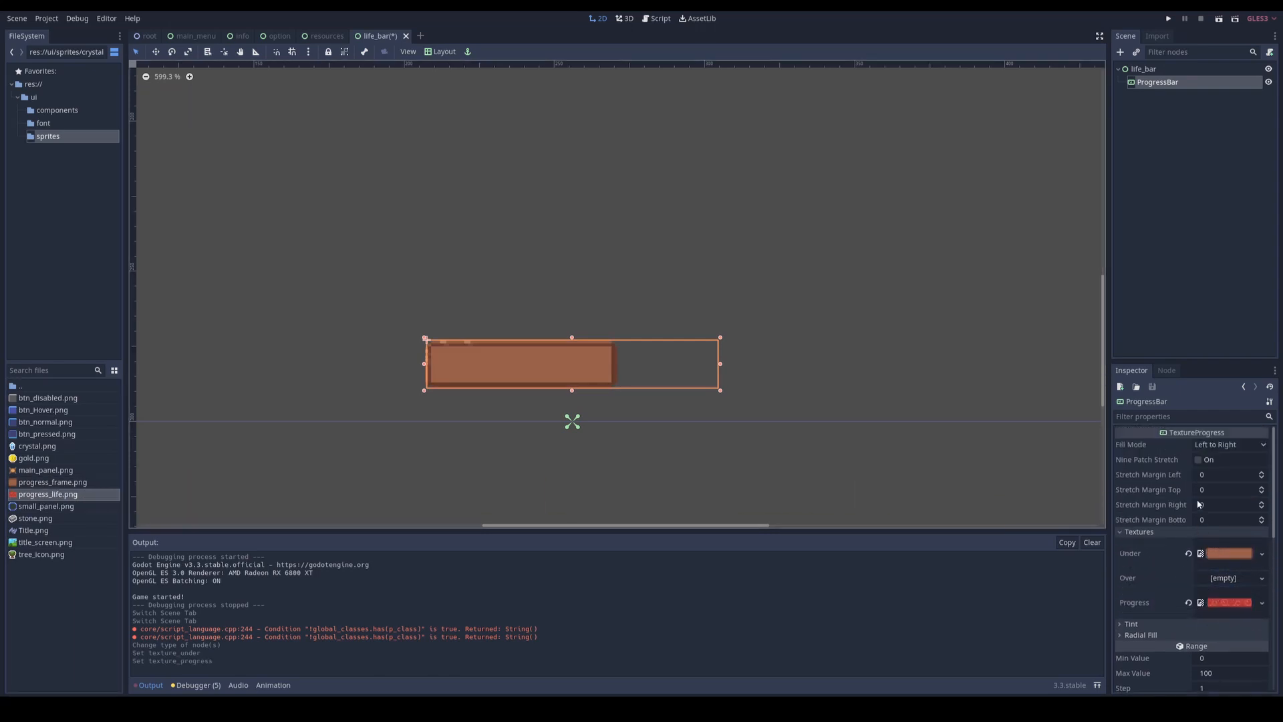
pyautogui.click(1200, 461)
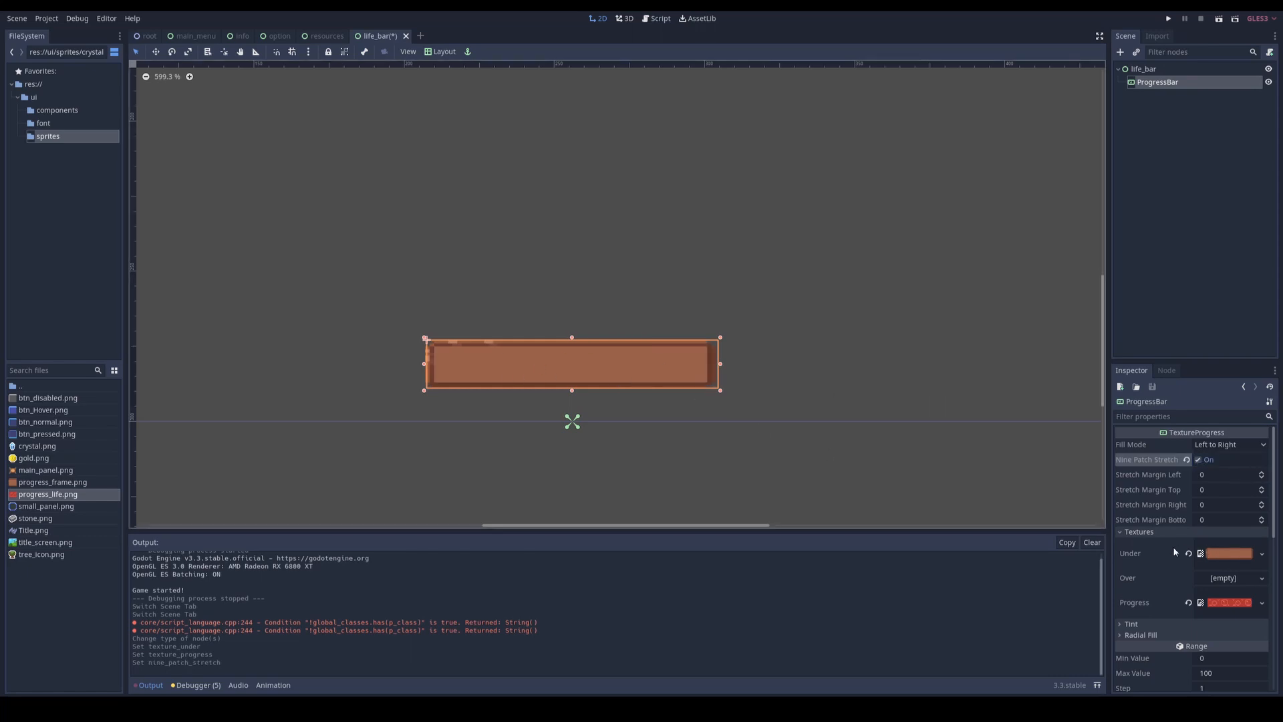
# Step: Set the progress bar's value to 66 and resize the bar to 98 × 22
pyautogui.scroll(-6, 1170, 541)
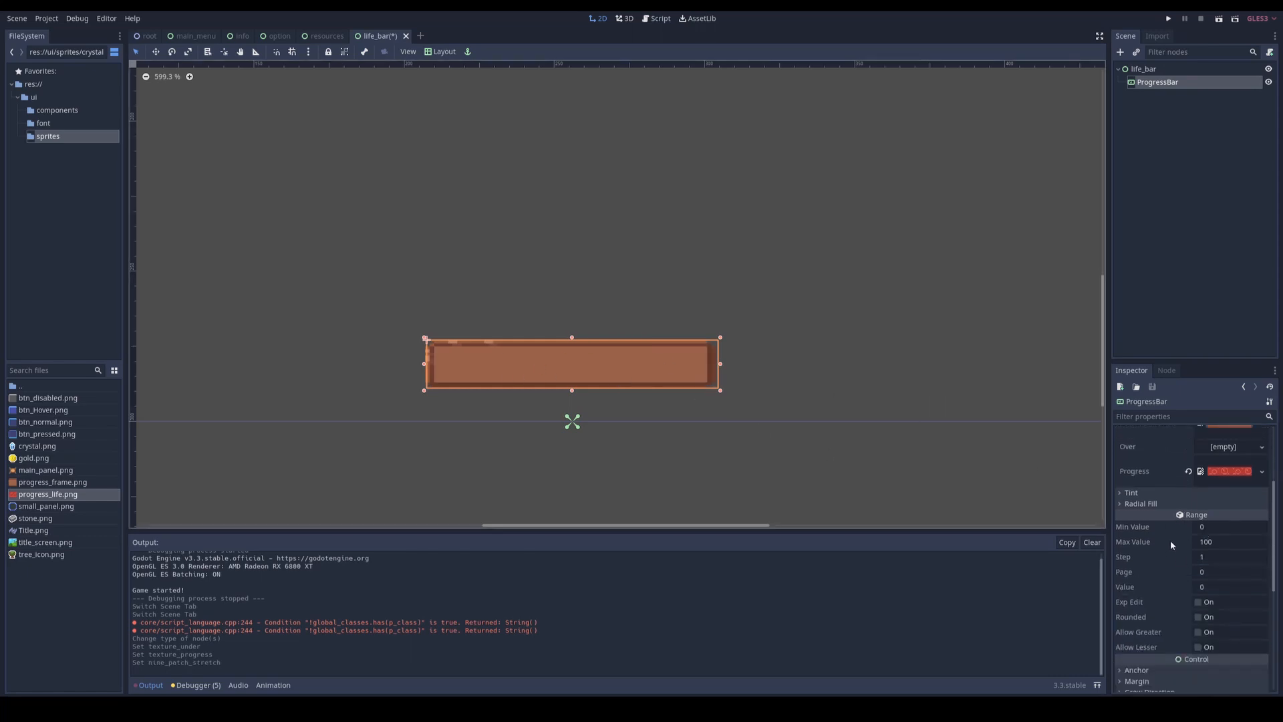
pyautogui.click(1214, 518)
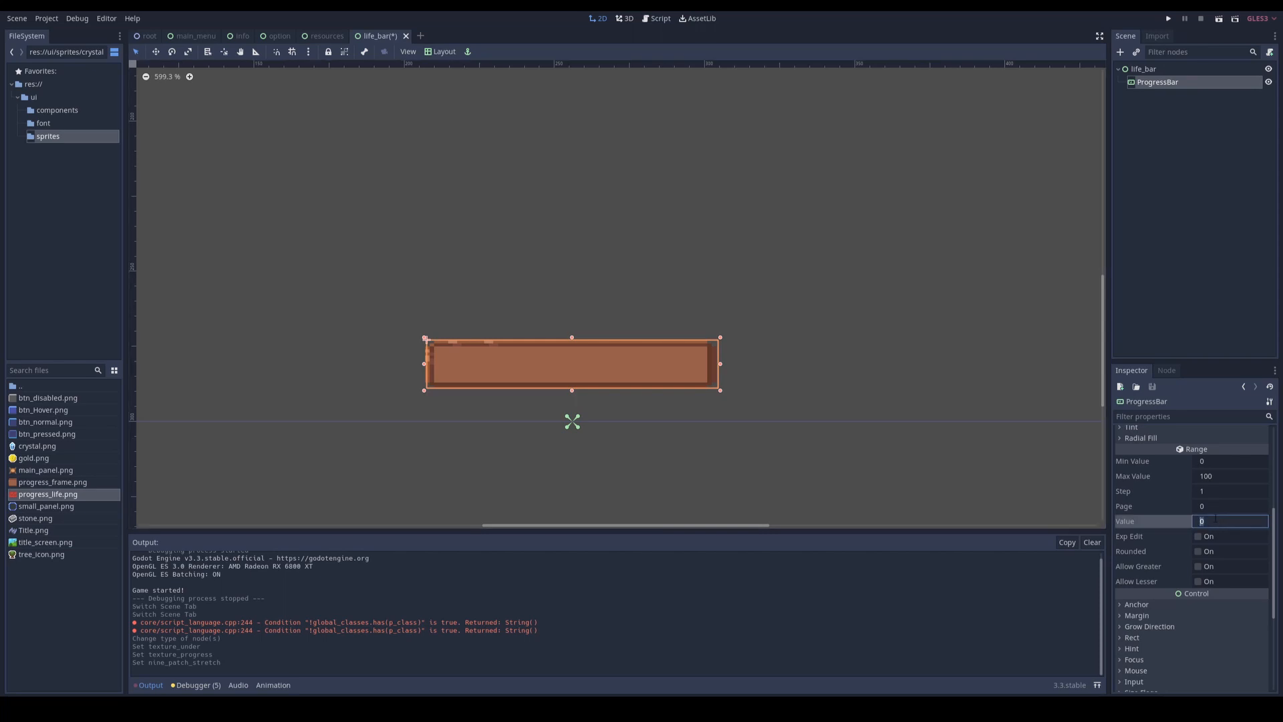
pyautogui.write('66')
pyautogui.press('Return')
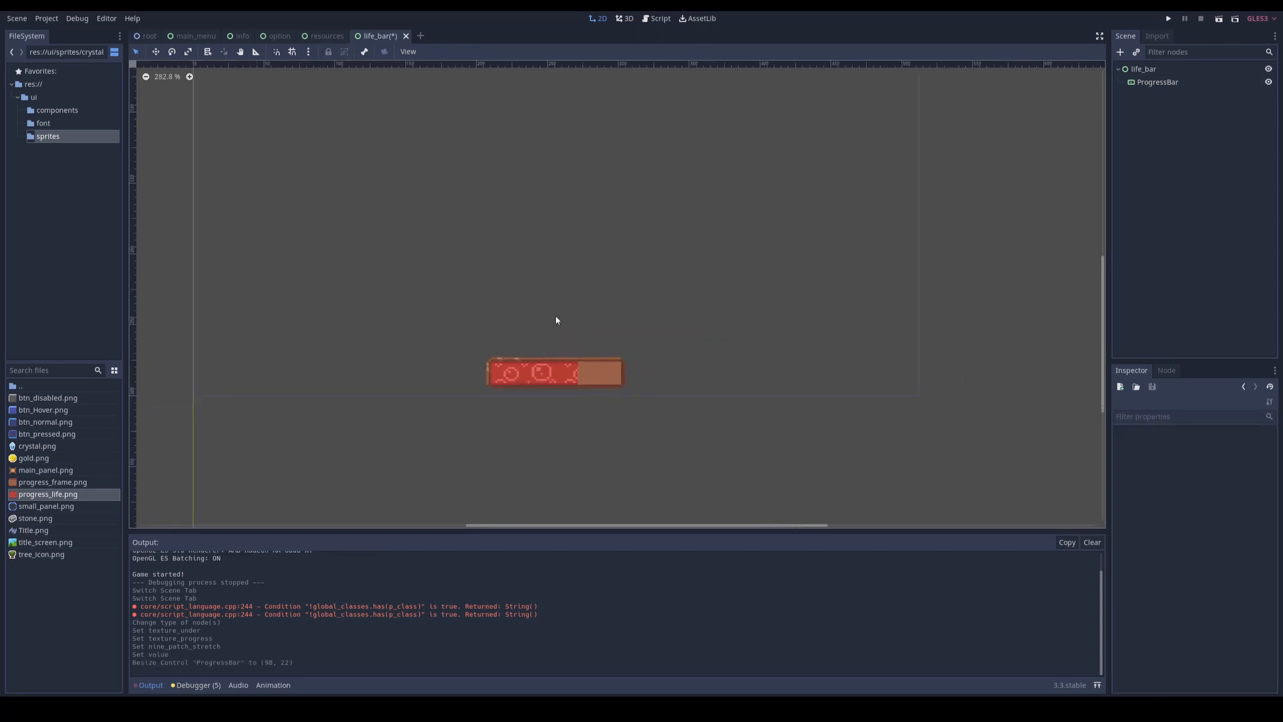
pyautogui.moveTo(554, 317); pyautogui.dragTo(551, 410, button='middle')
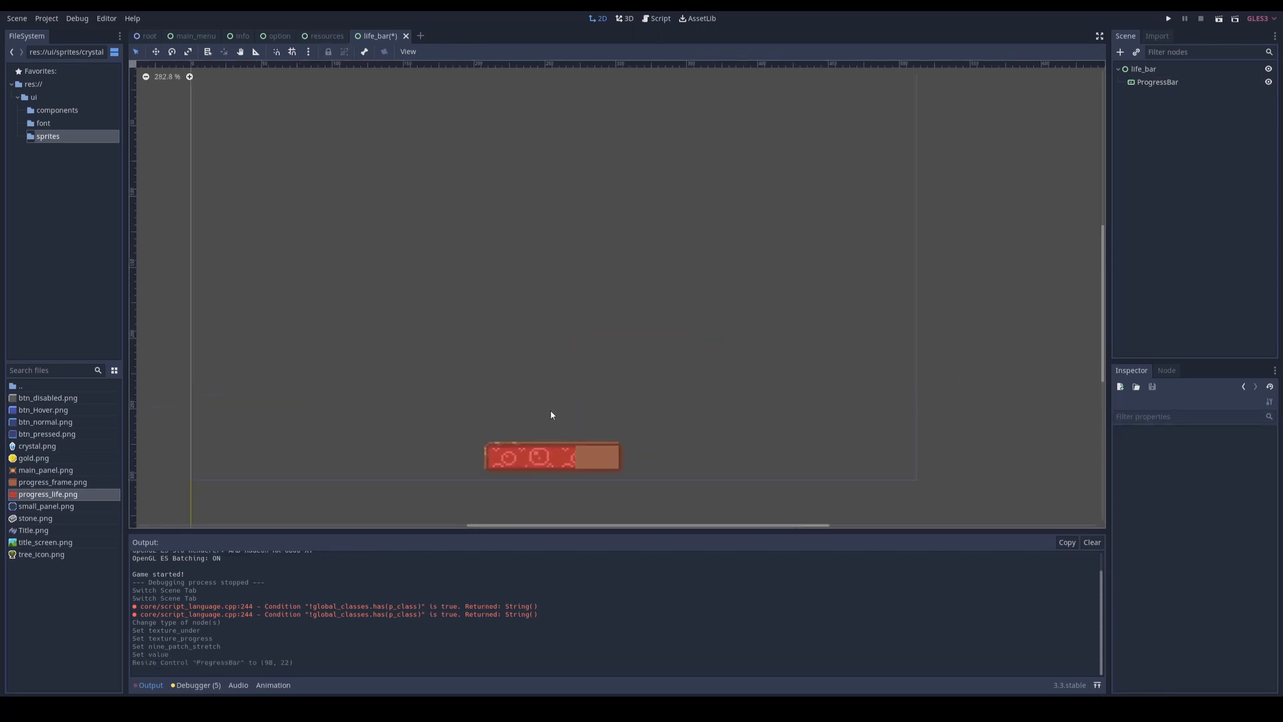
pyautogui.click(547, 444)
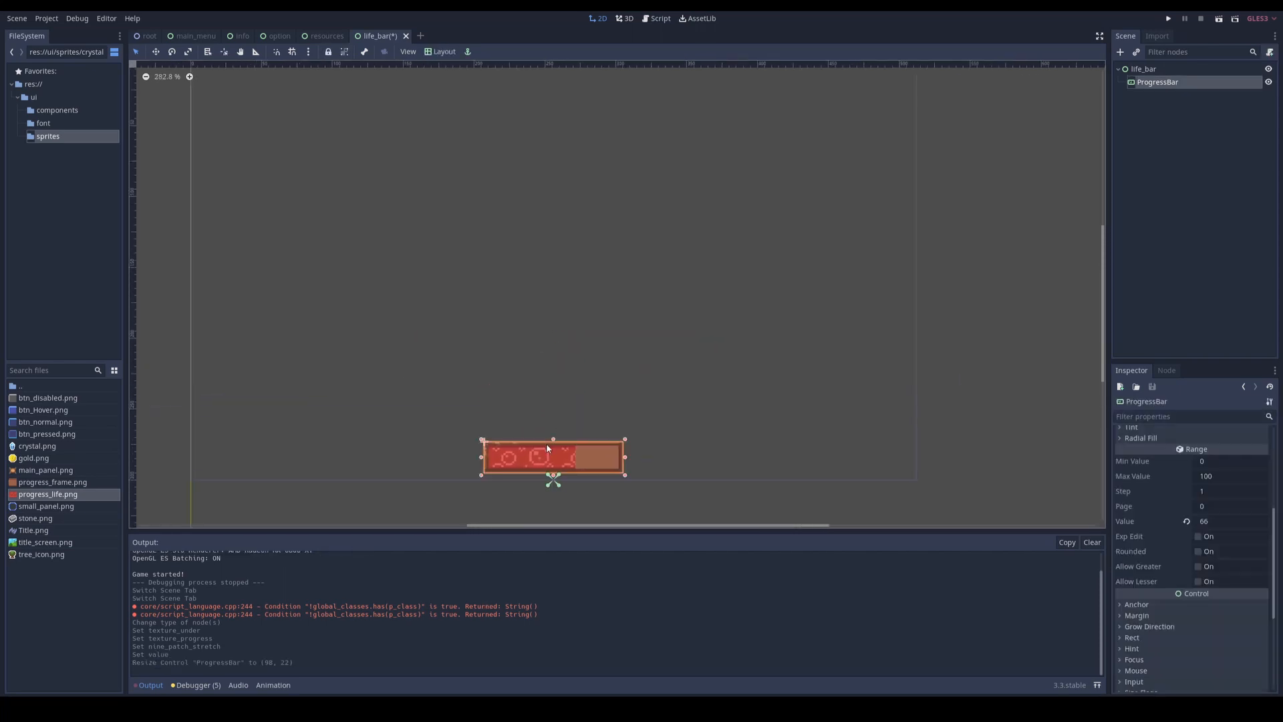
# Step: Attach a new GDScript named life_bar.gd, inheriting Control, to the life_bar node in the ui/components folder
pyautogui.click(1180, 69)
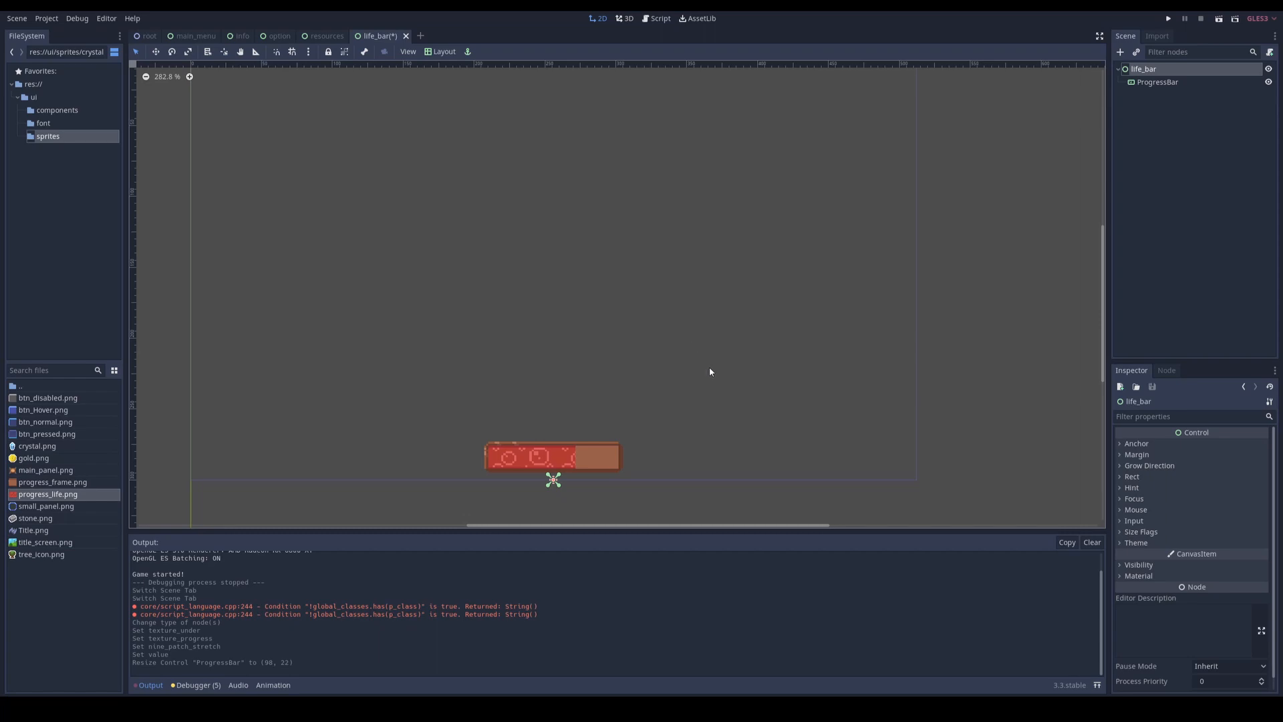
pyautogui.click(1271, 52)
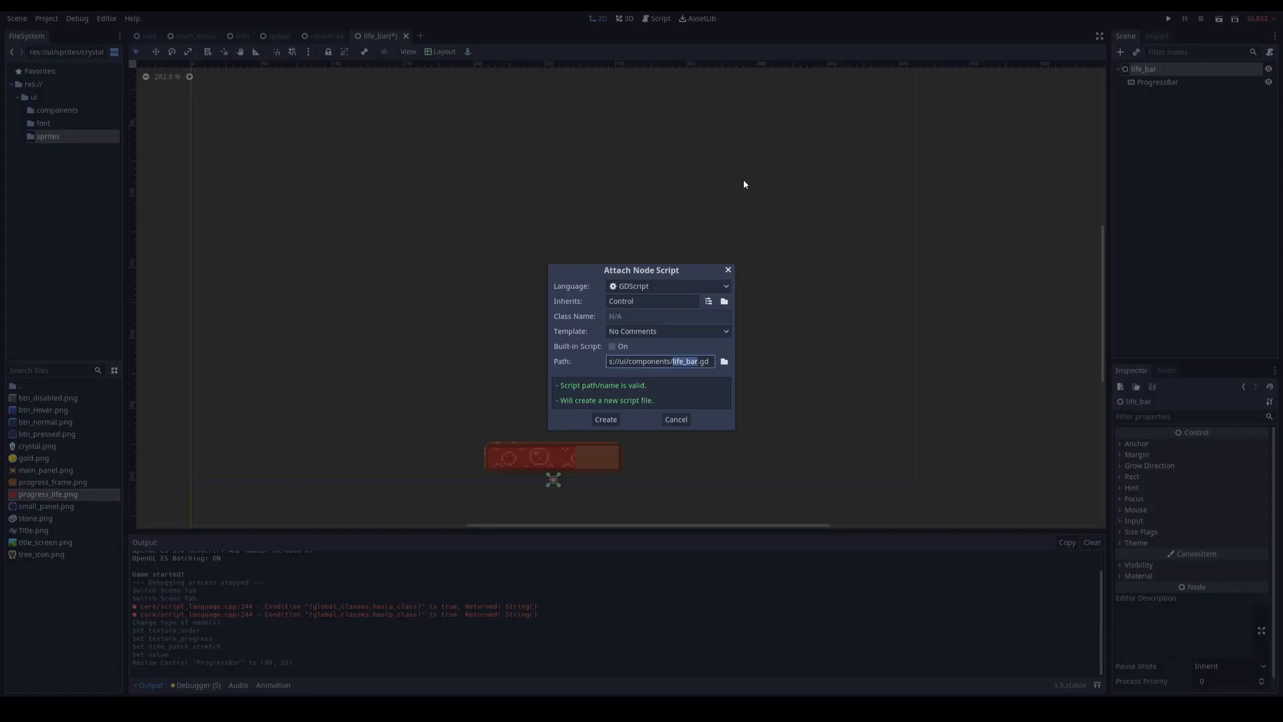
pyautogui.click(604, 421)
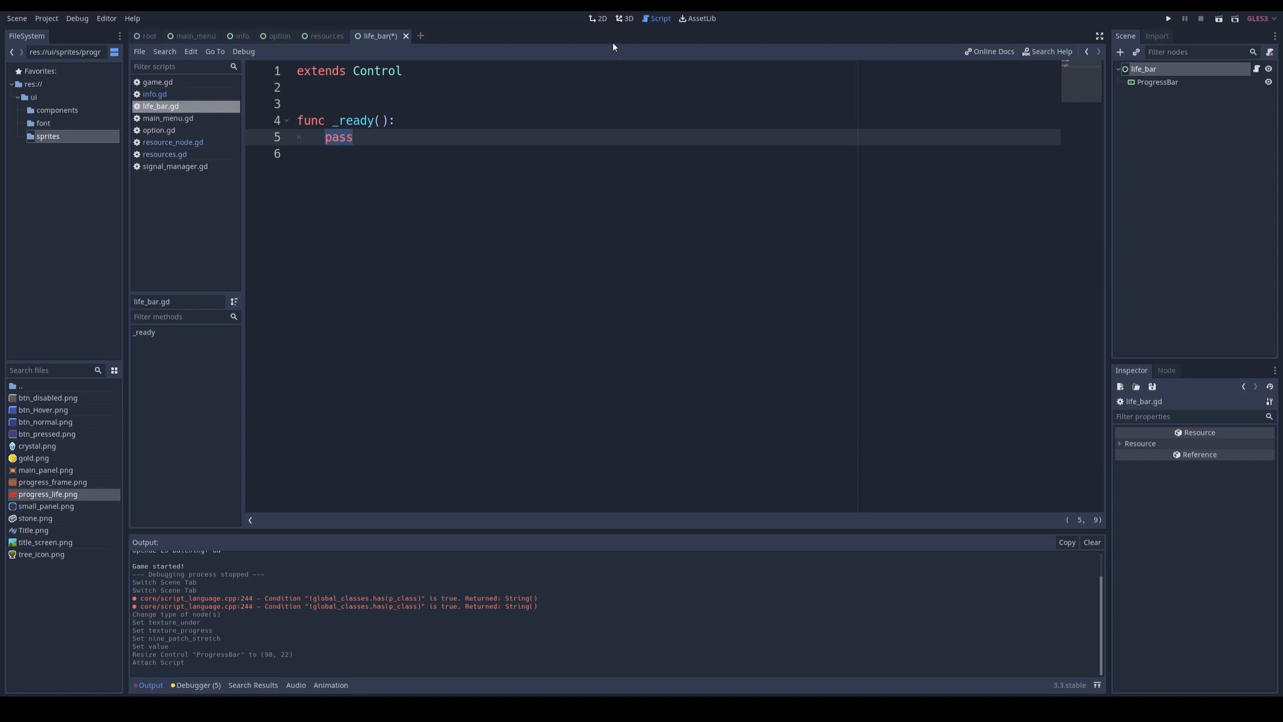
# Step: Return to the 2D view and switch to the root scene
pyautogui.click(598, 25)
pyautogui.hotkey('ctrl', 'Tab')
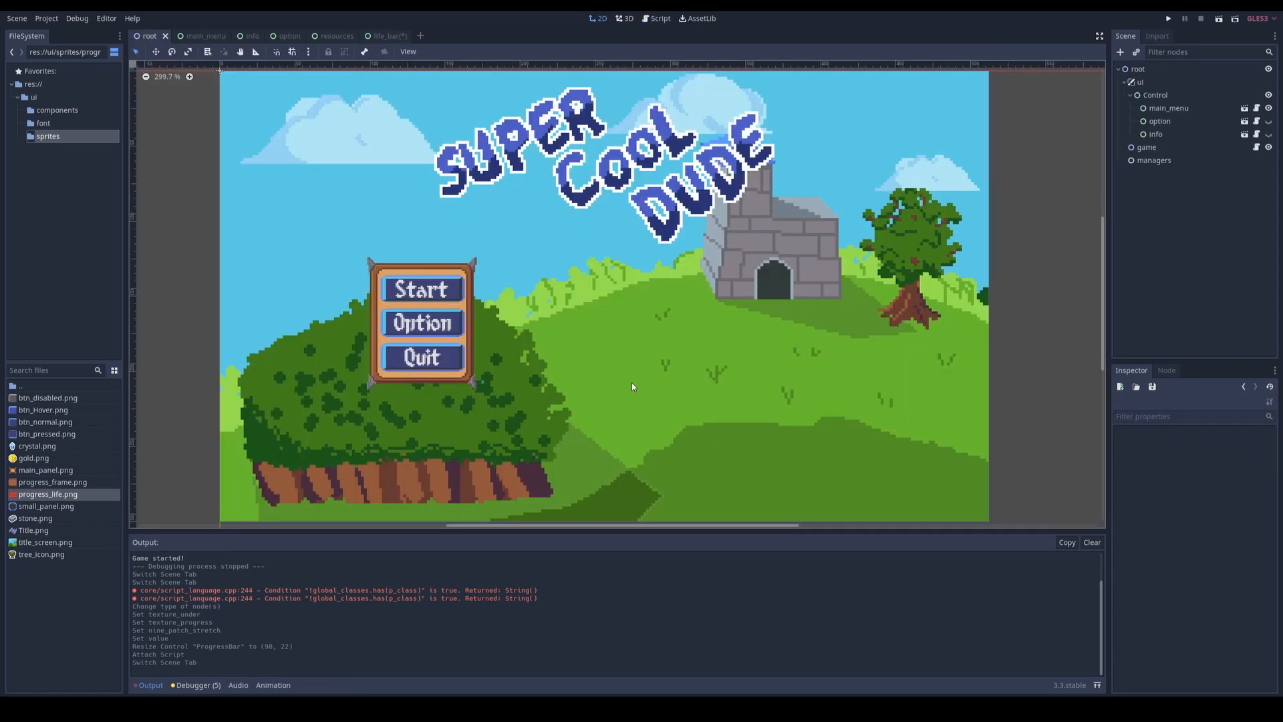